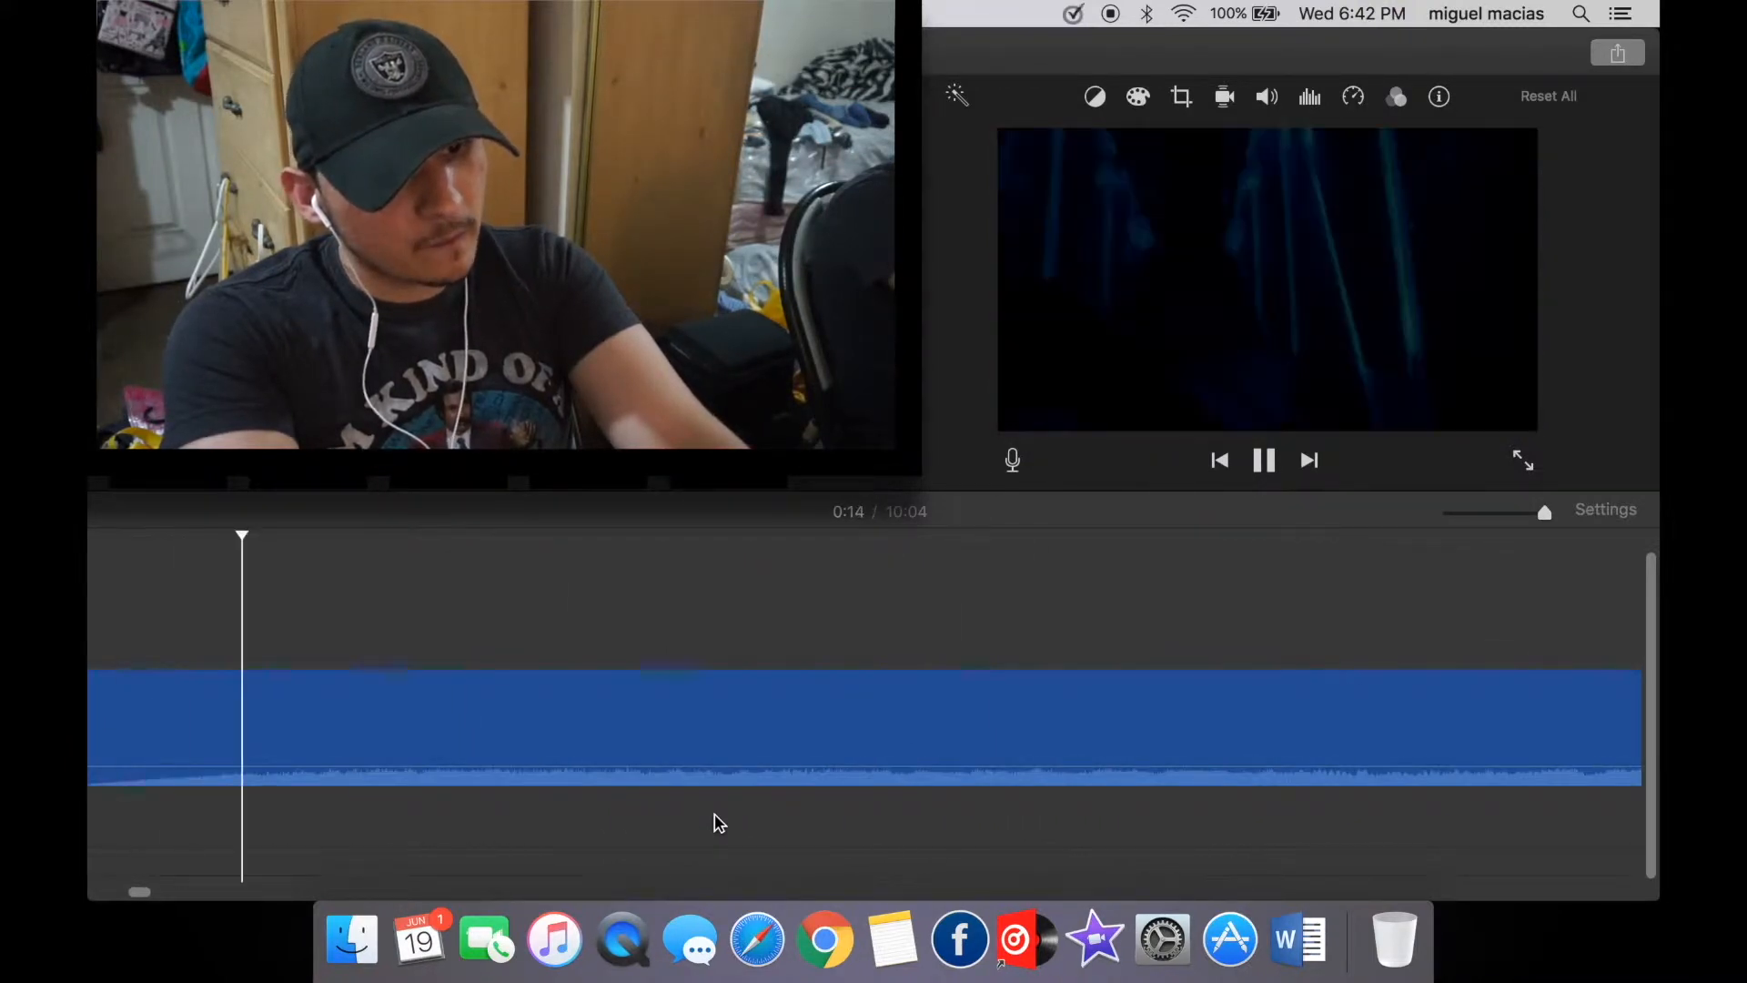
Adjust the volume while the movie plays and pause playback at 1:10 in the cave footage.
{"action": "key", "text": "XF86AudioRaiseVolume"}
{"action": "key", "text": "XF86AudioLowerVolume"}
{"action": "key", "text": "XF86AudioLowerVolume"}
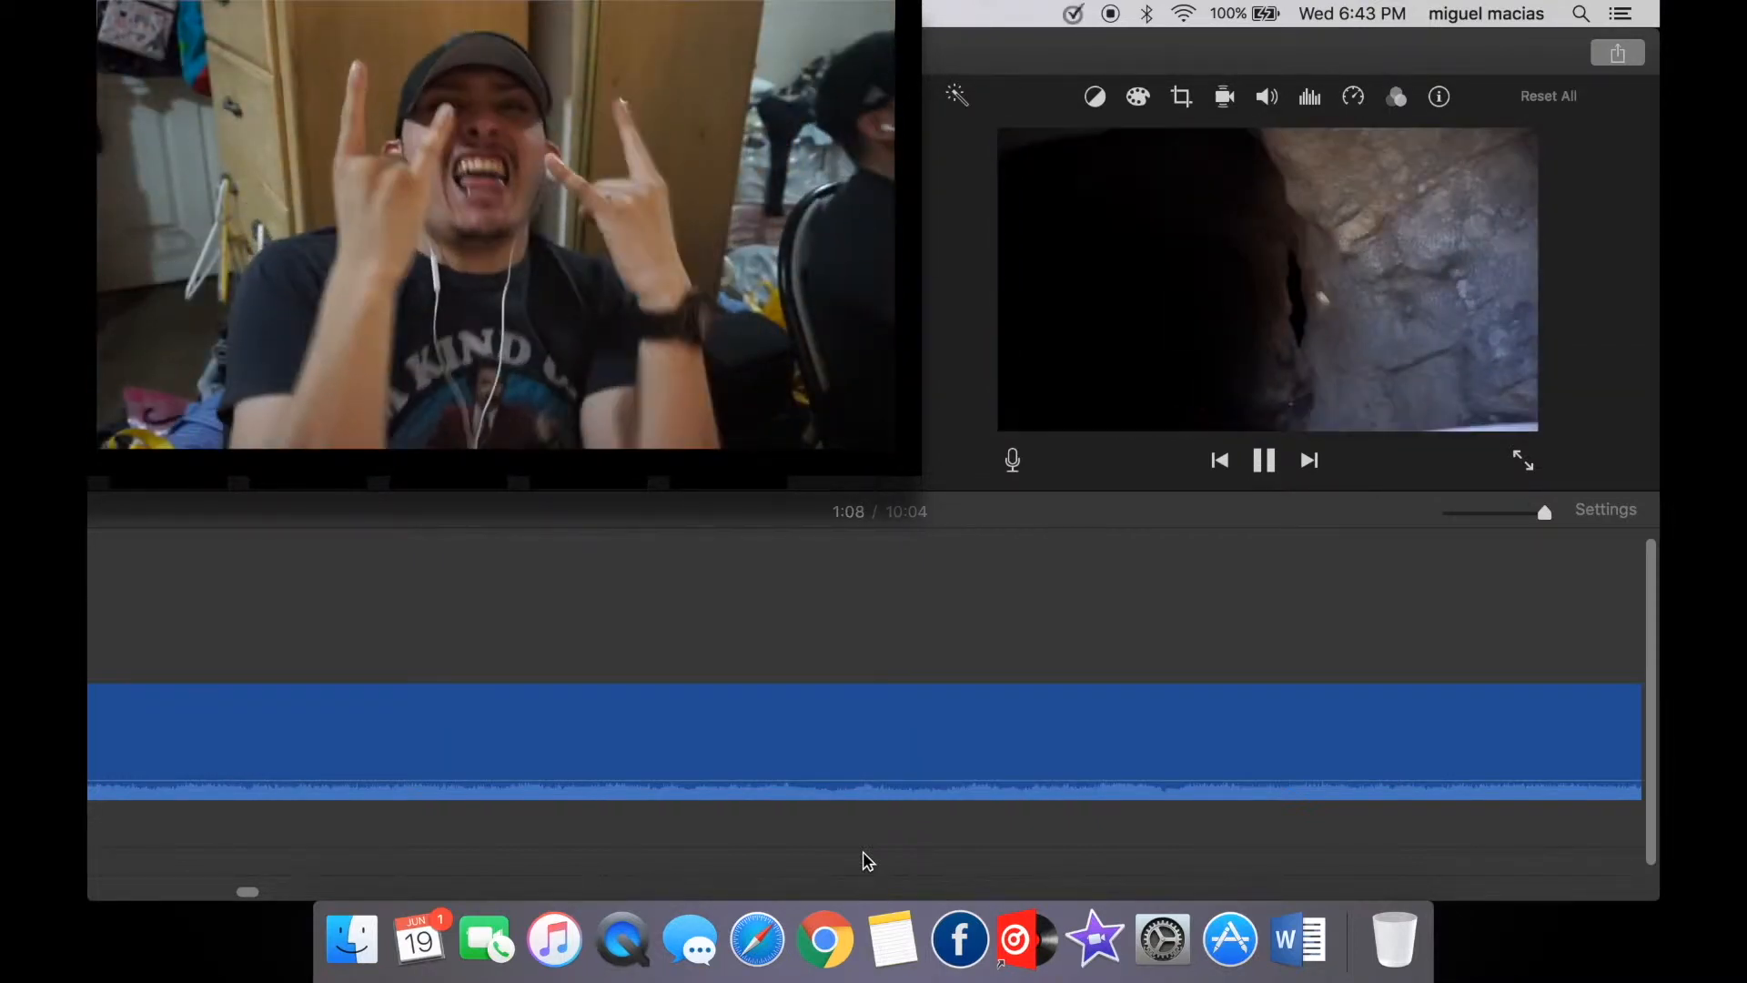
{"action": "key", "text": "space"}
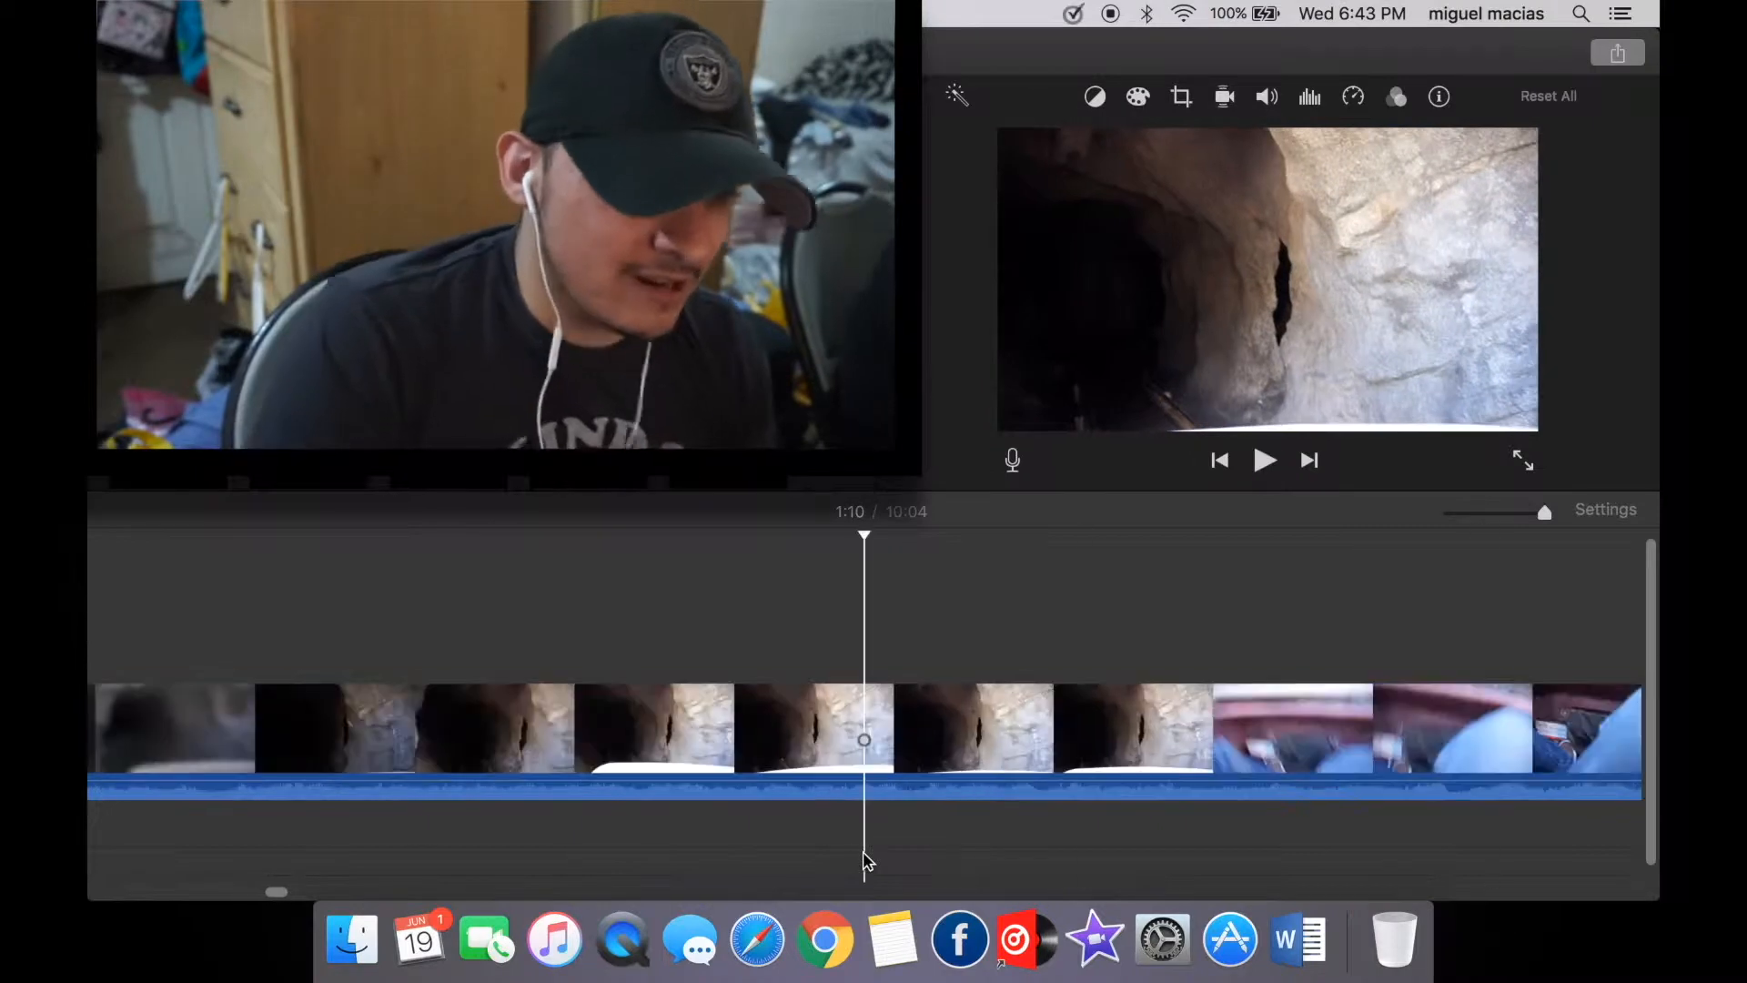
Split the clip at 1:07, in the black part before the cave footage begins.
{"action": "scroll", "coordinate": [355, 827], "scroll_direction": "left", "scroll_amount": 4}
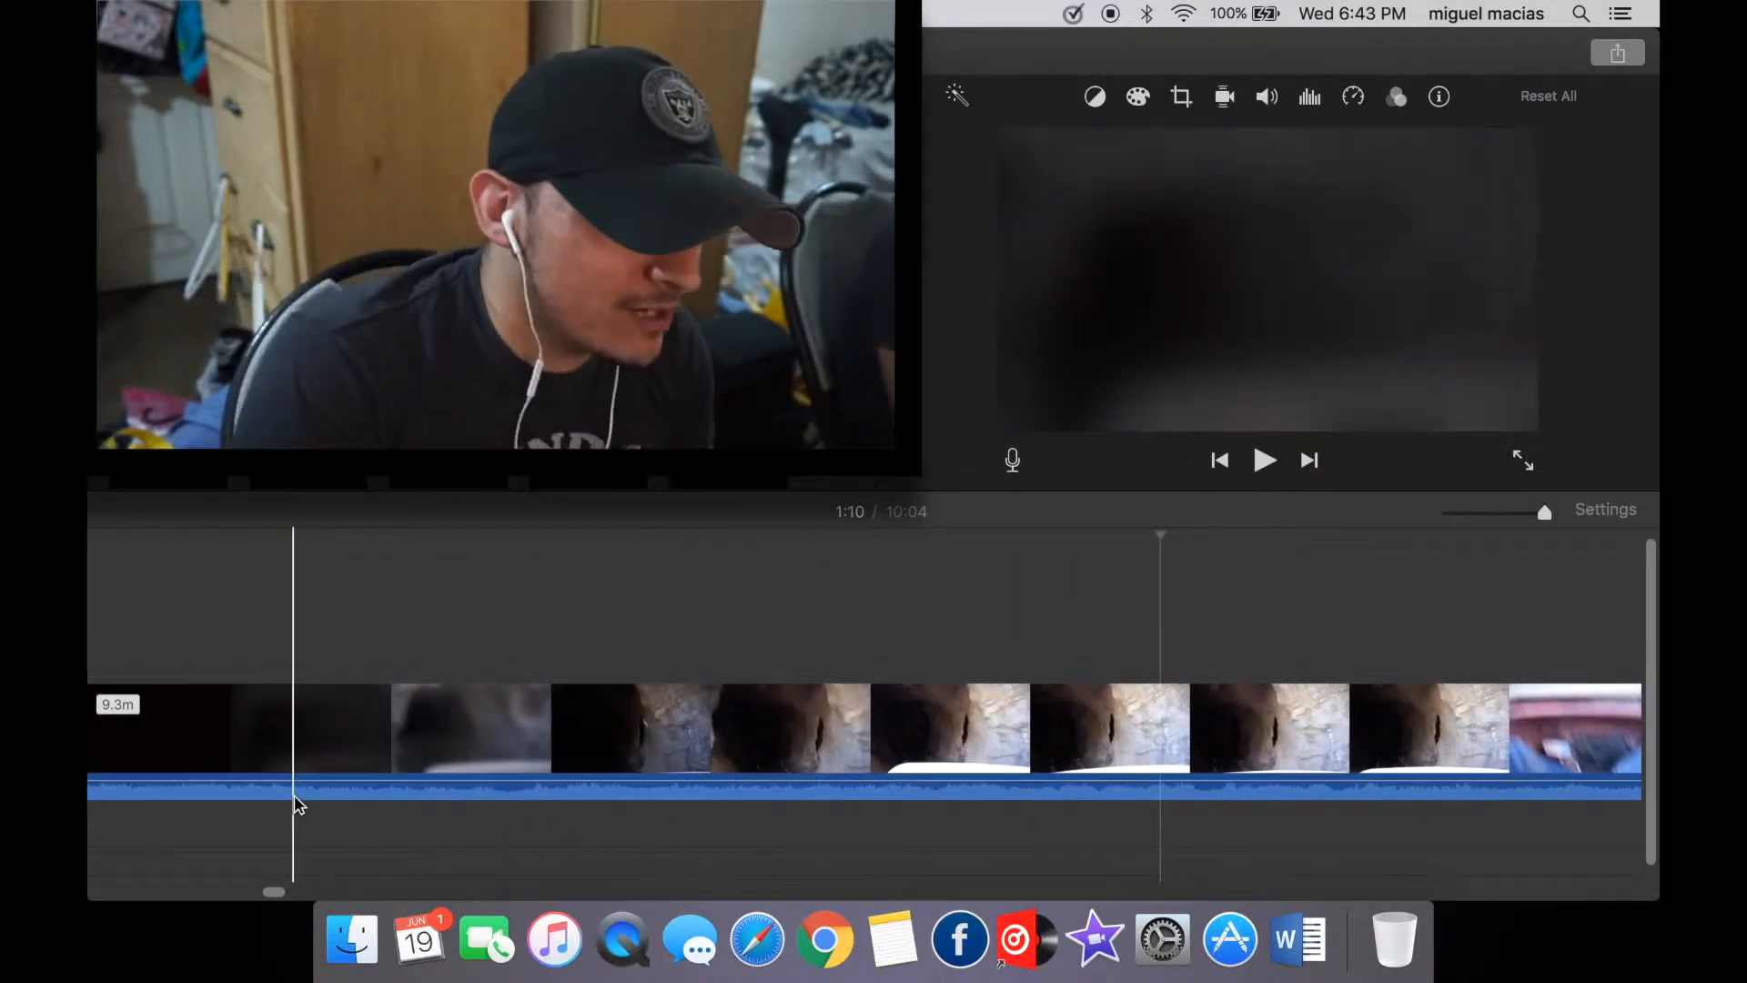
{"action": "scroll", "coordinate": [293, 794], "scroll_direction": "left", "scroll_amount": 3}
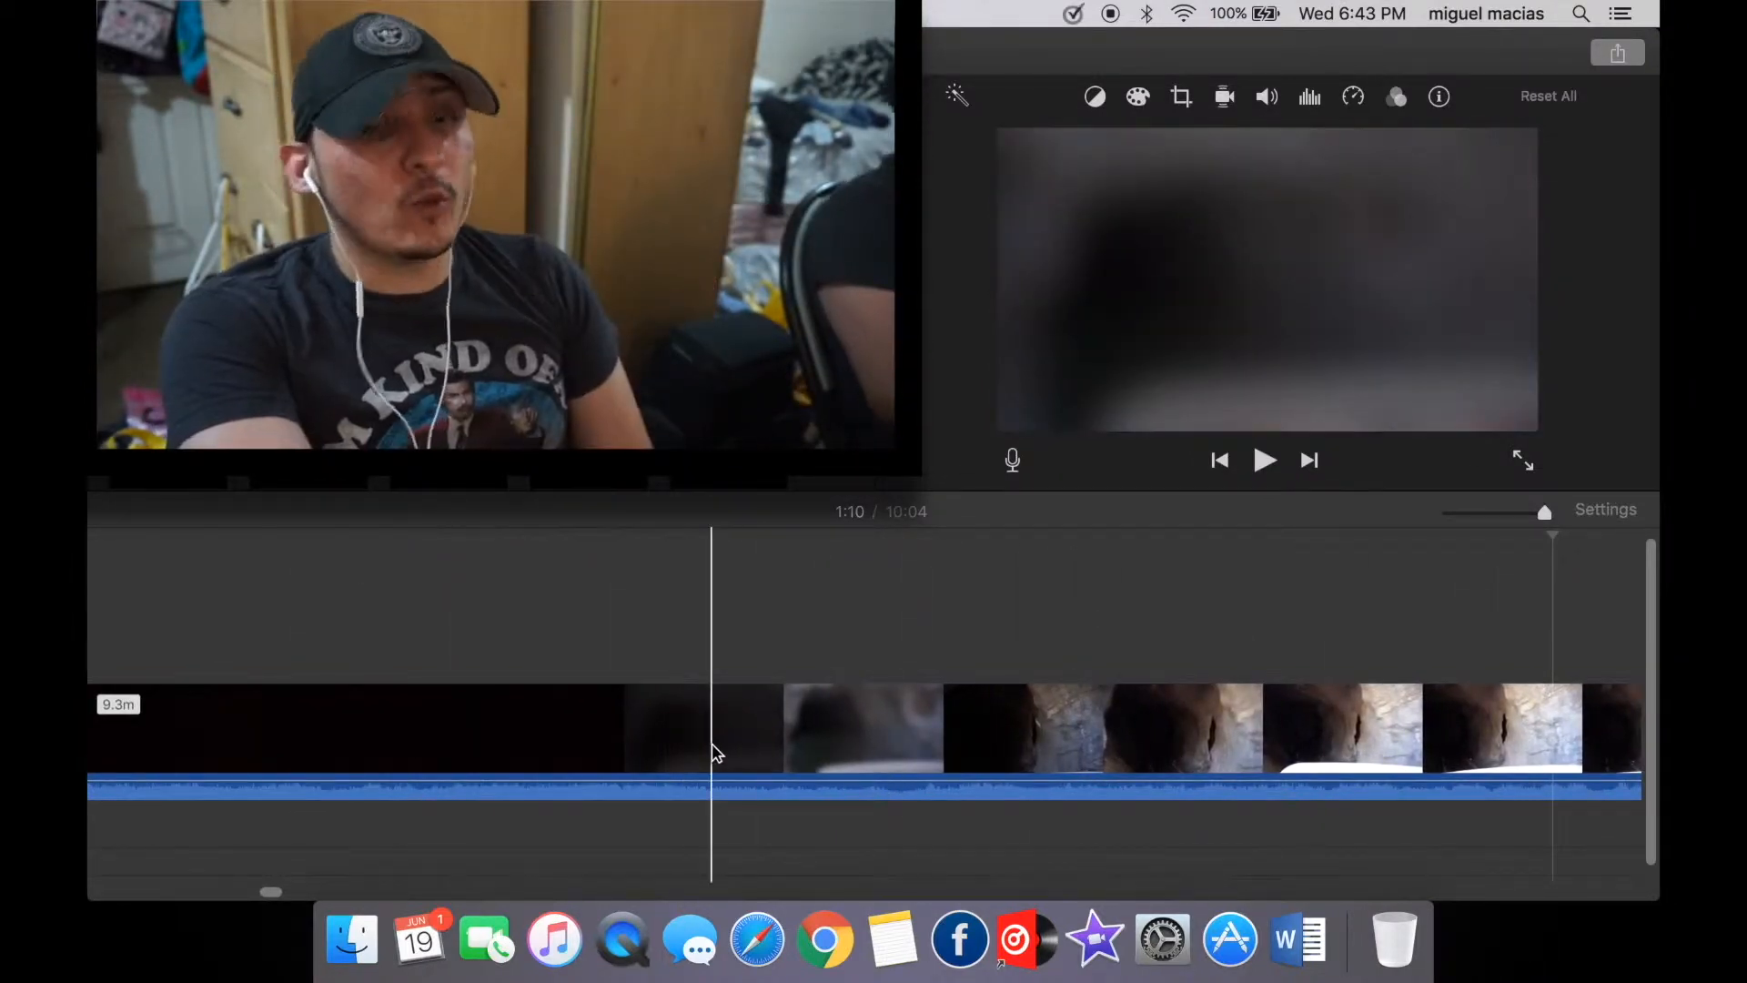
{"action": "left_click", "coordinate": [484, 721]}
{"action": "right_click", "coordinate": [487, 725]}
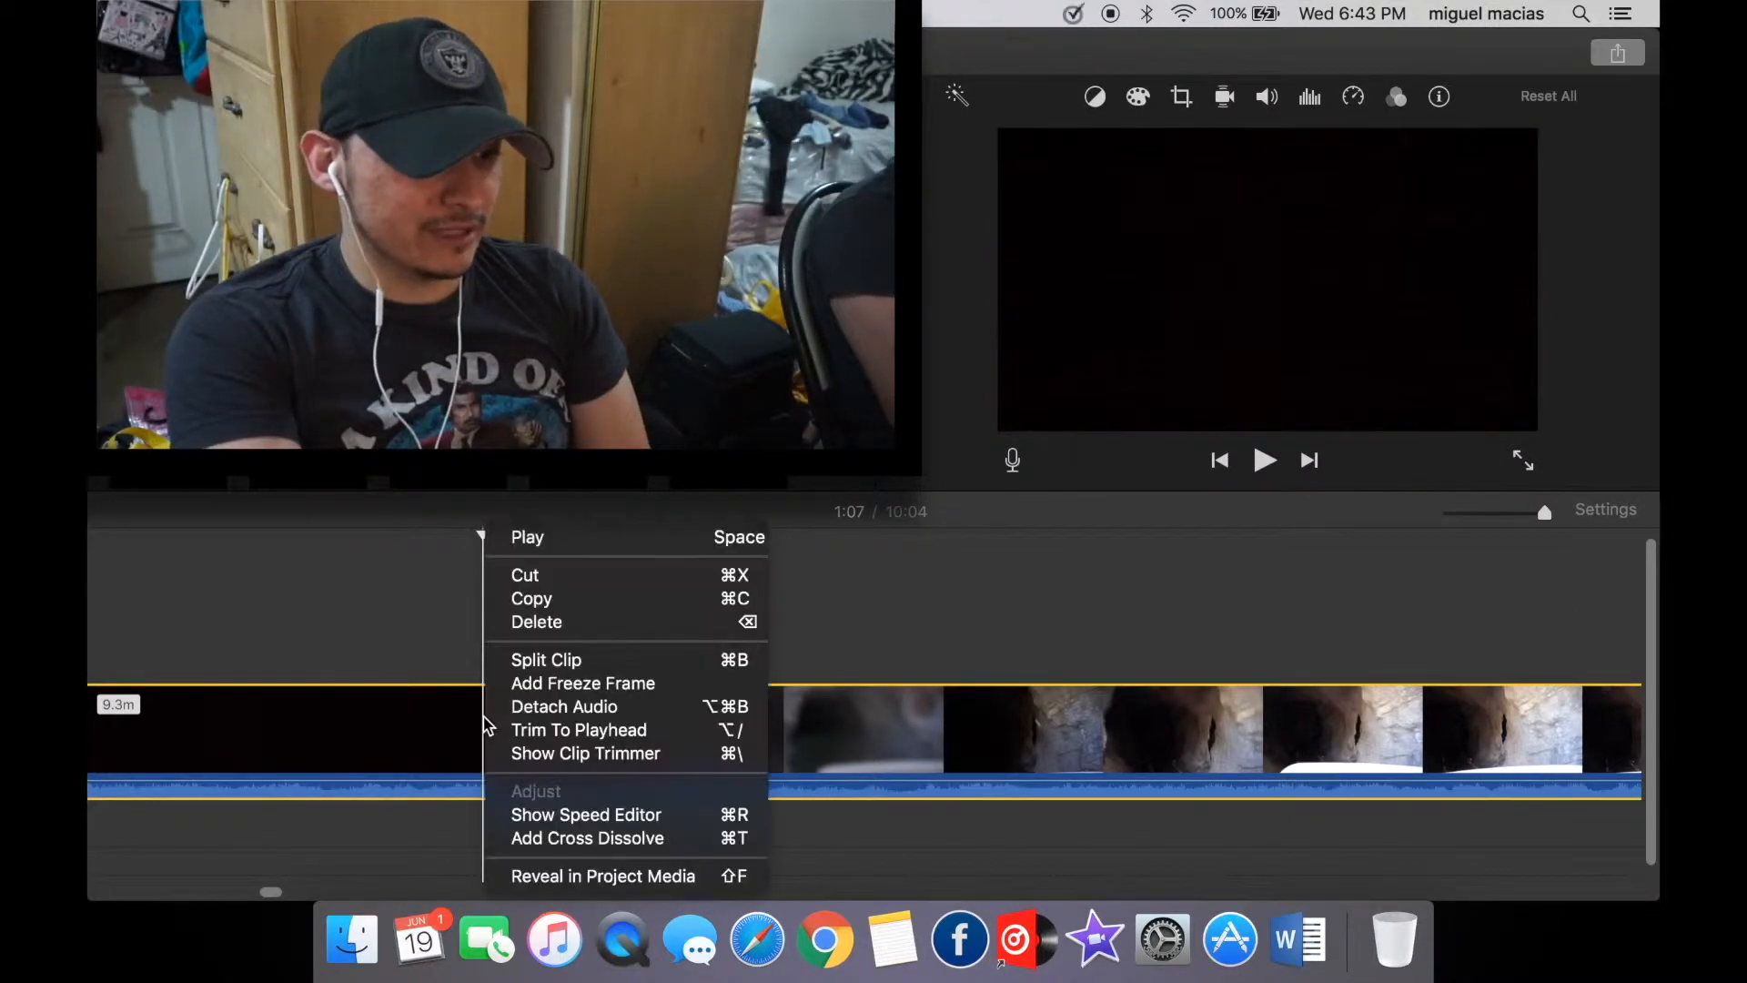
{"action": "left_click", "coordinate": [544, 659]}
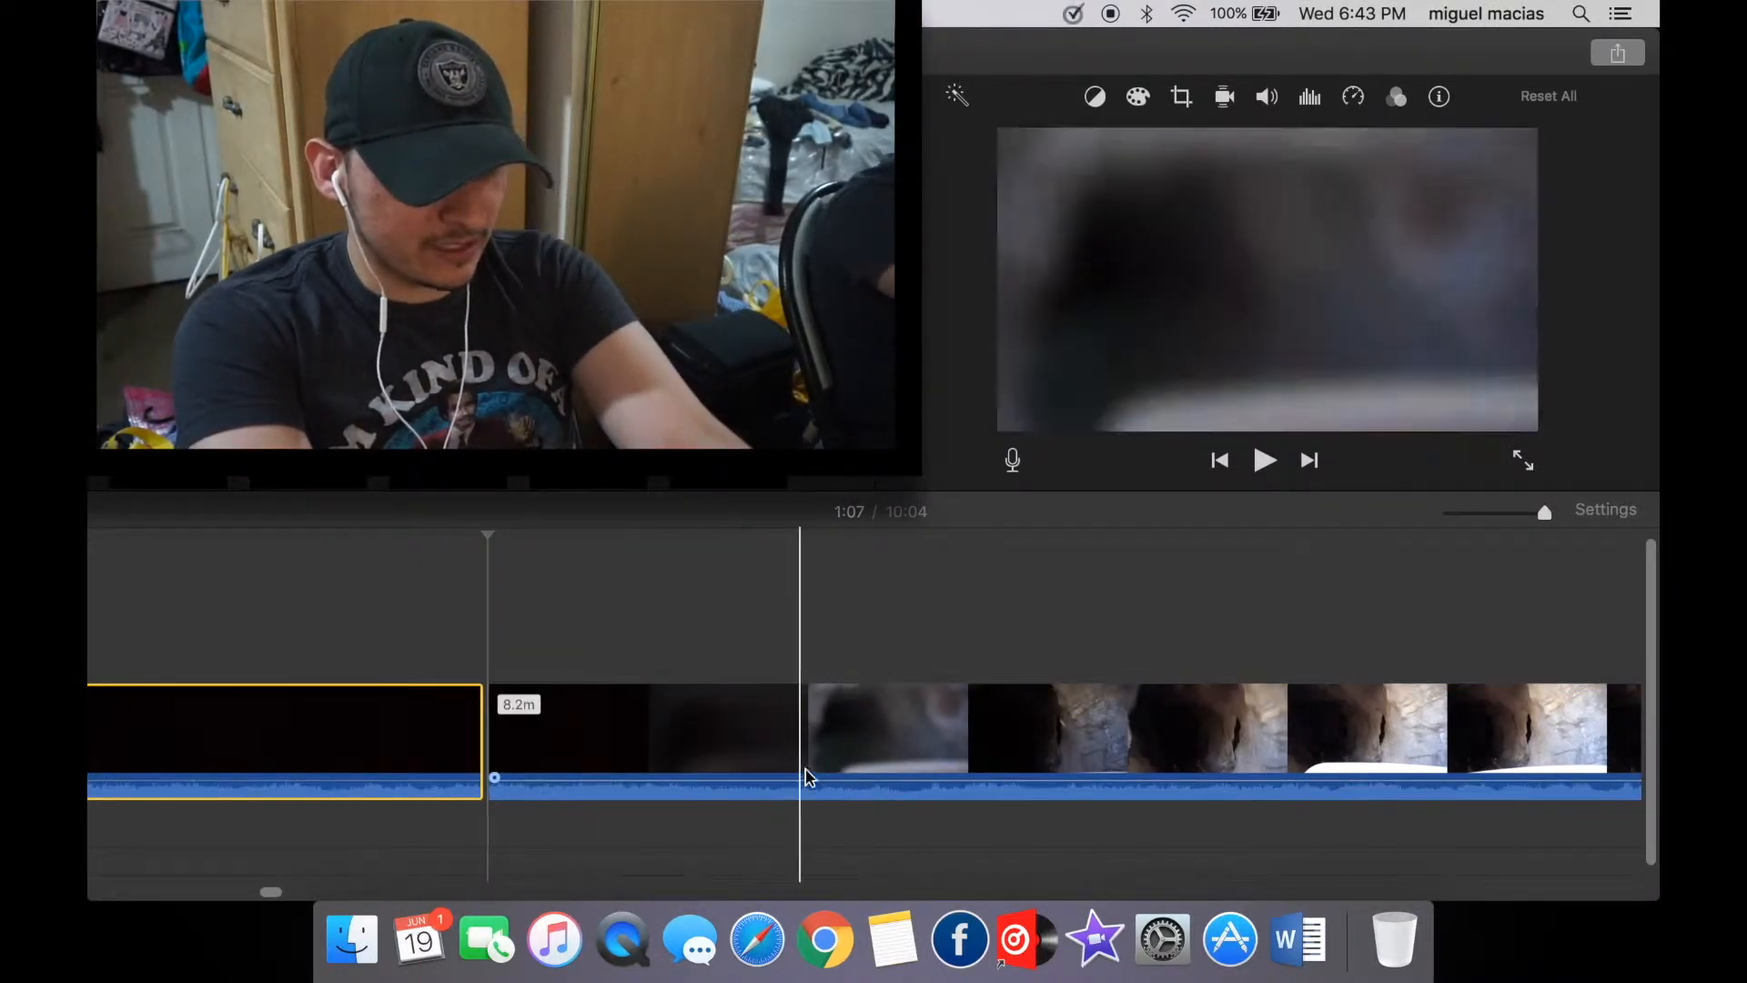
Split the clip again at 1:08 where the cave becomes sharp, and delete the short blurry segment between the two cuts.
{"action": "left_click", "coordinate": [971, 756]}
{"action": "right_click", "coordinate": [972, 756]}
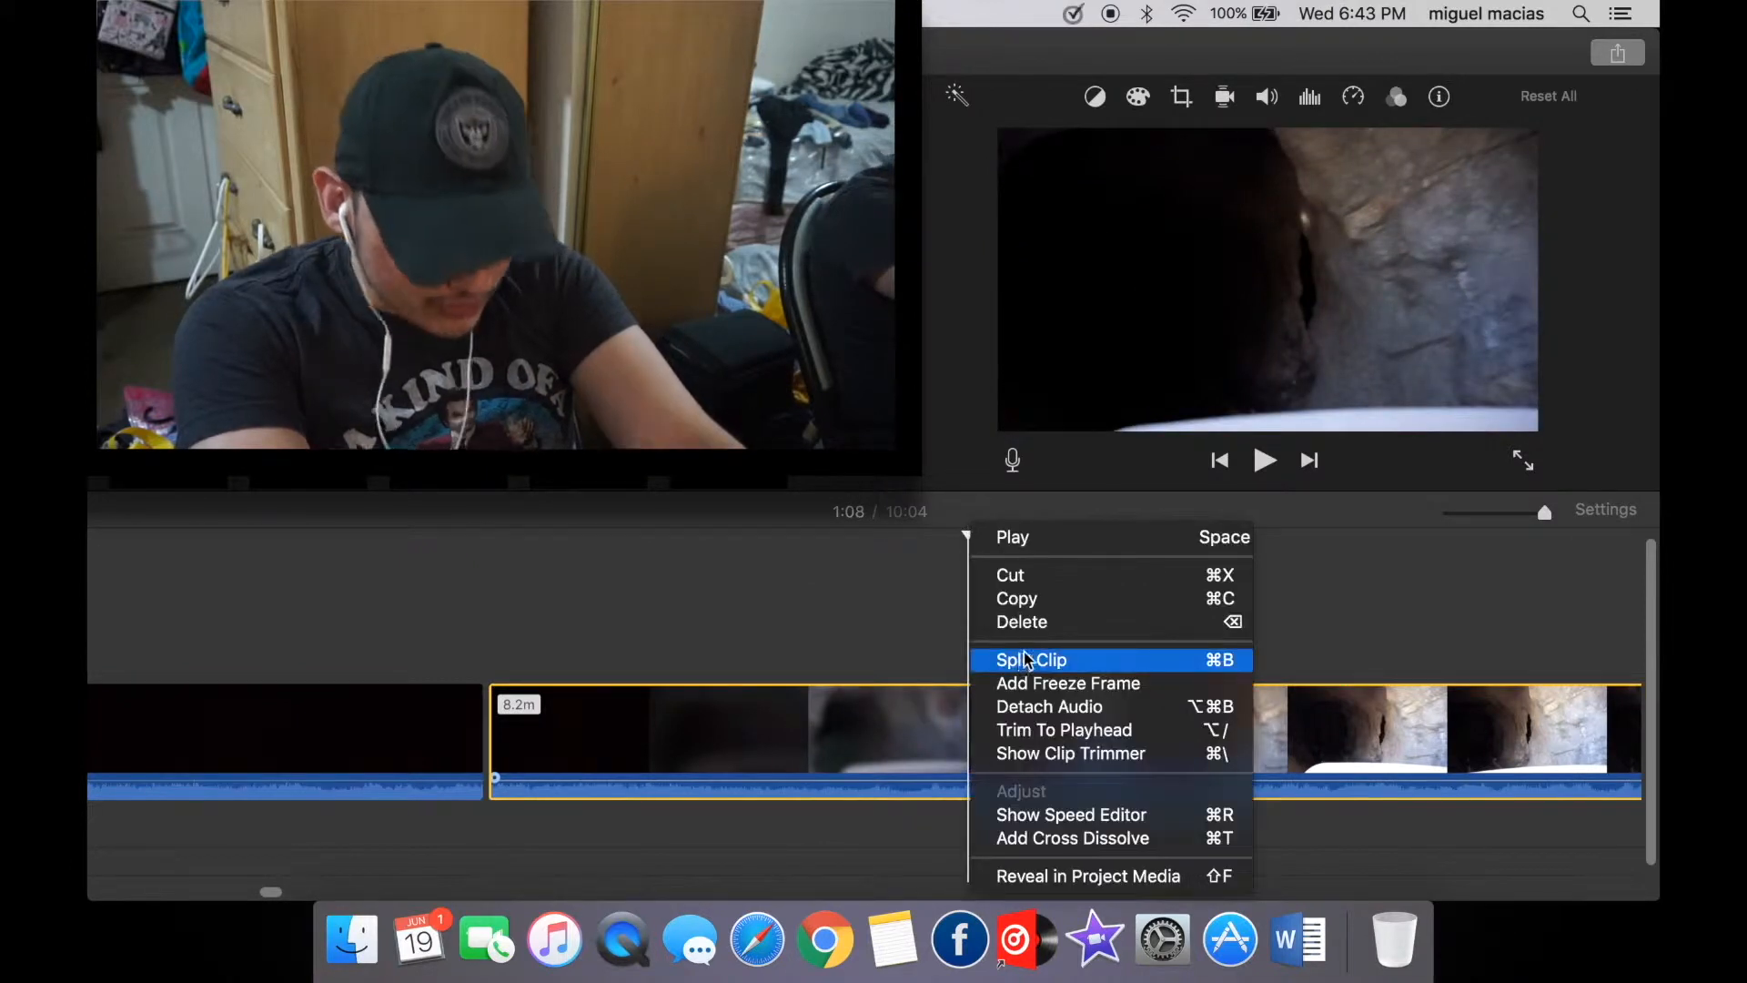
{"action": "left_click", "coordinate": [1011, 664]}
{"action": "key", "text": "Delete"}
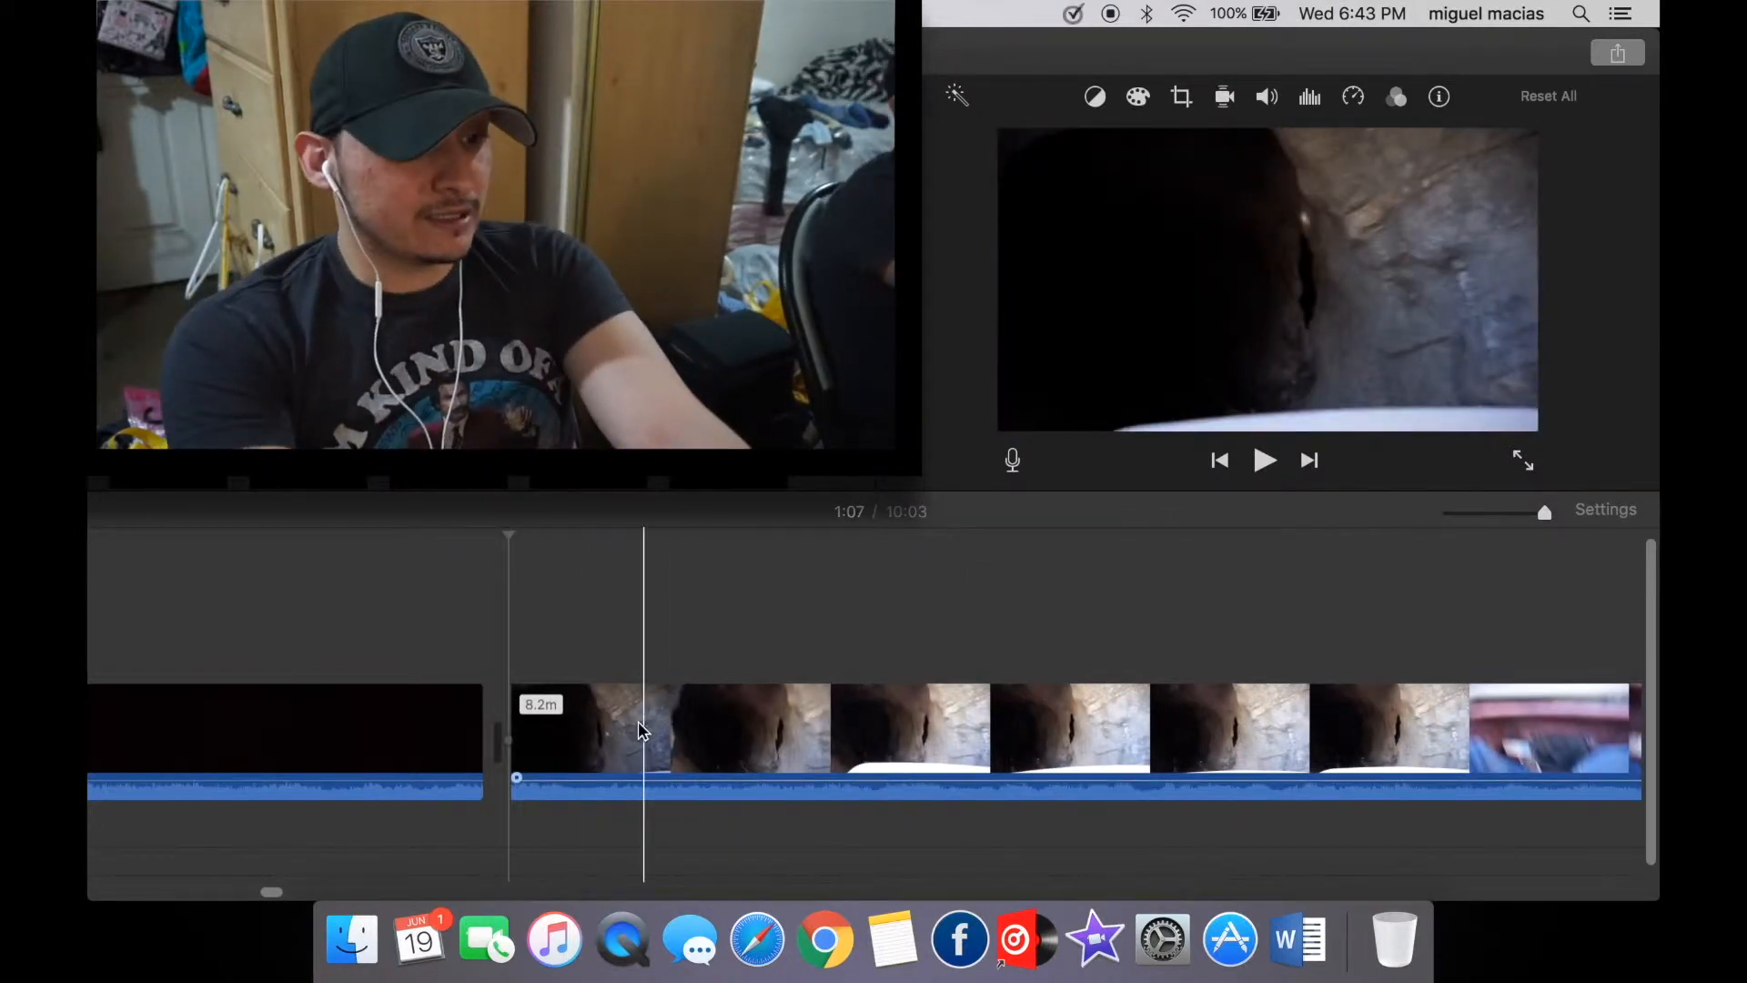
Add a Cross Blur transition at the cut between the black clip and the cave clip.
{"action": "scroll", "coordinate": [537, 728], "scroll_direction": "left", "scroll_amount": 3}
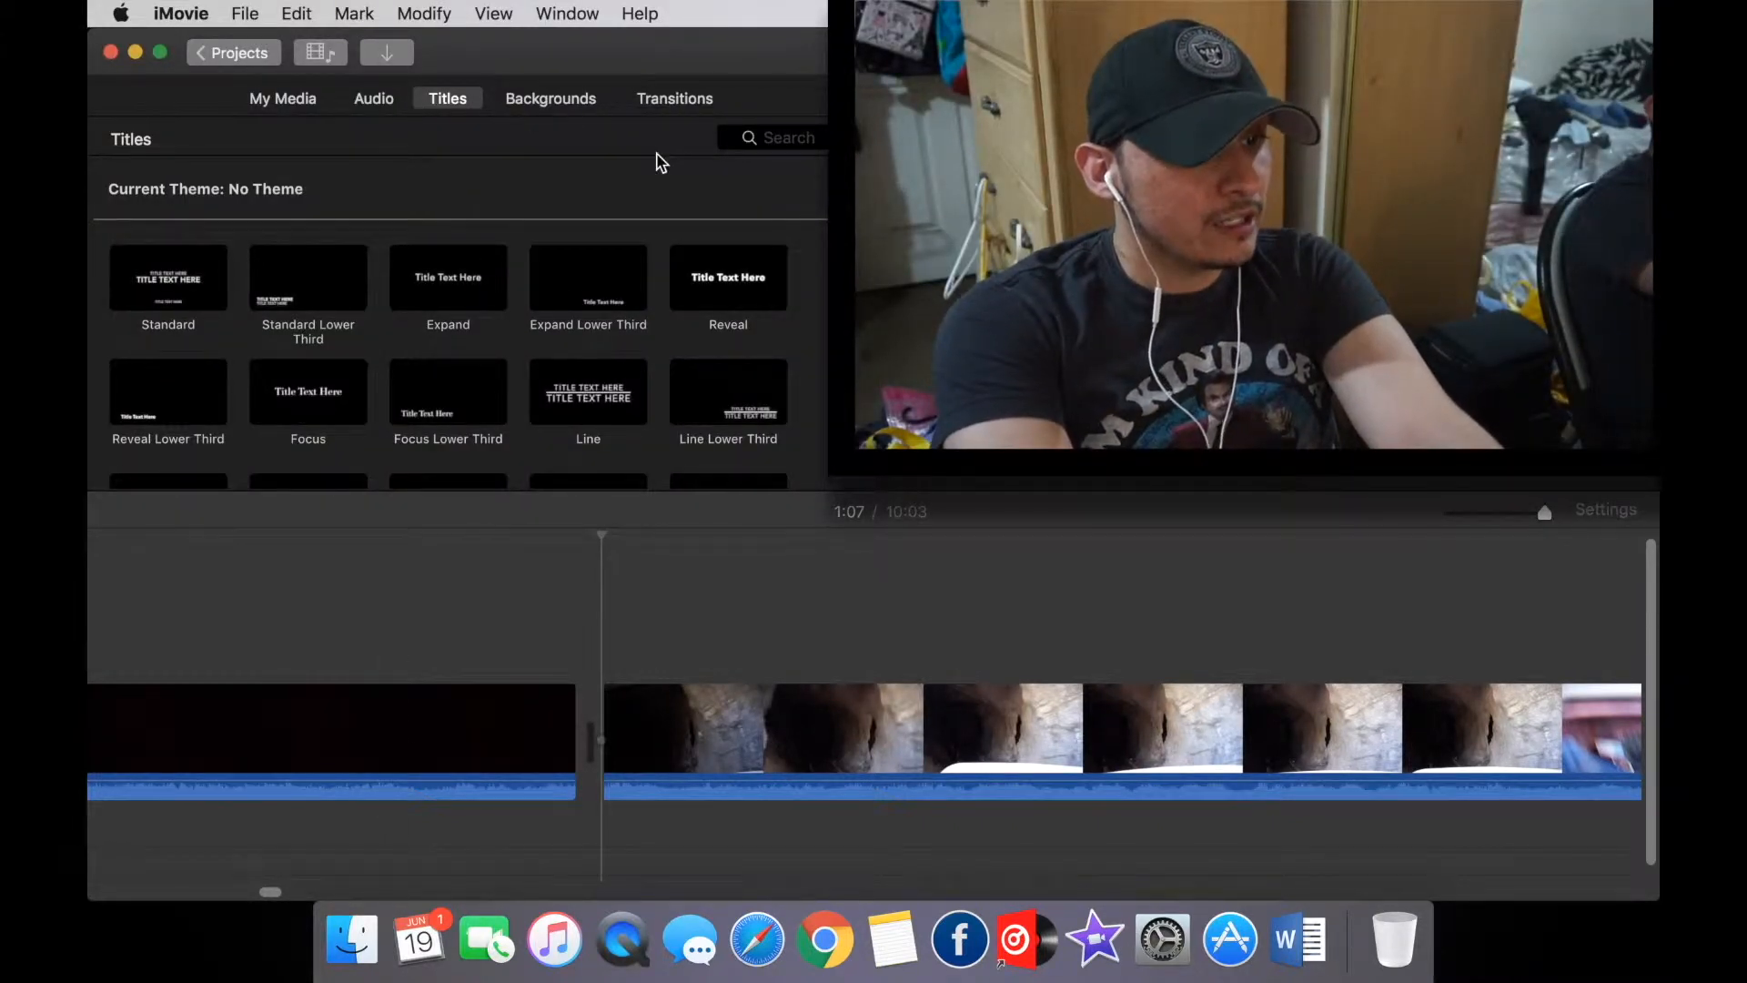
{"action": "left_click", "coordinate": [659, 114]}
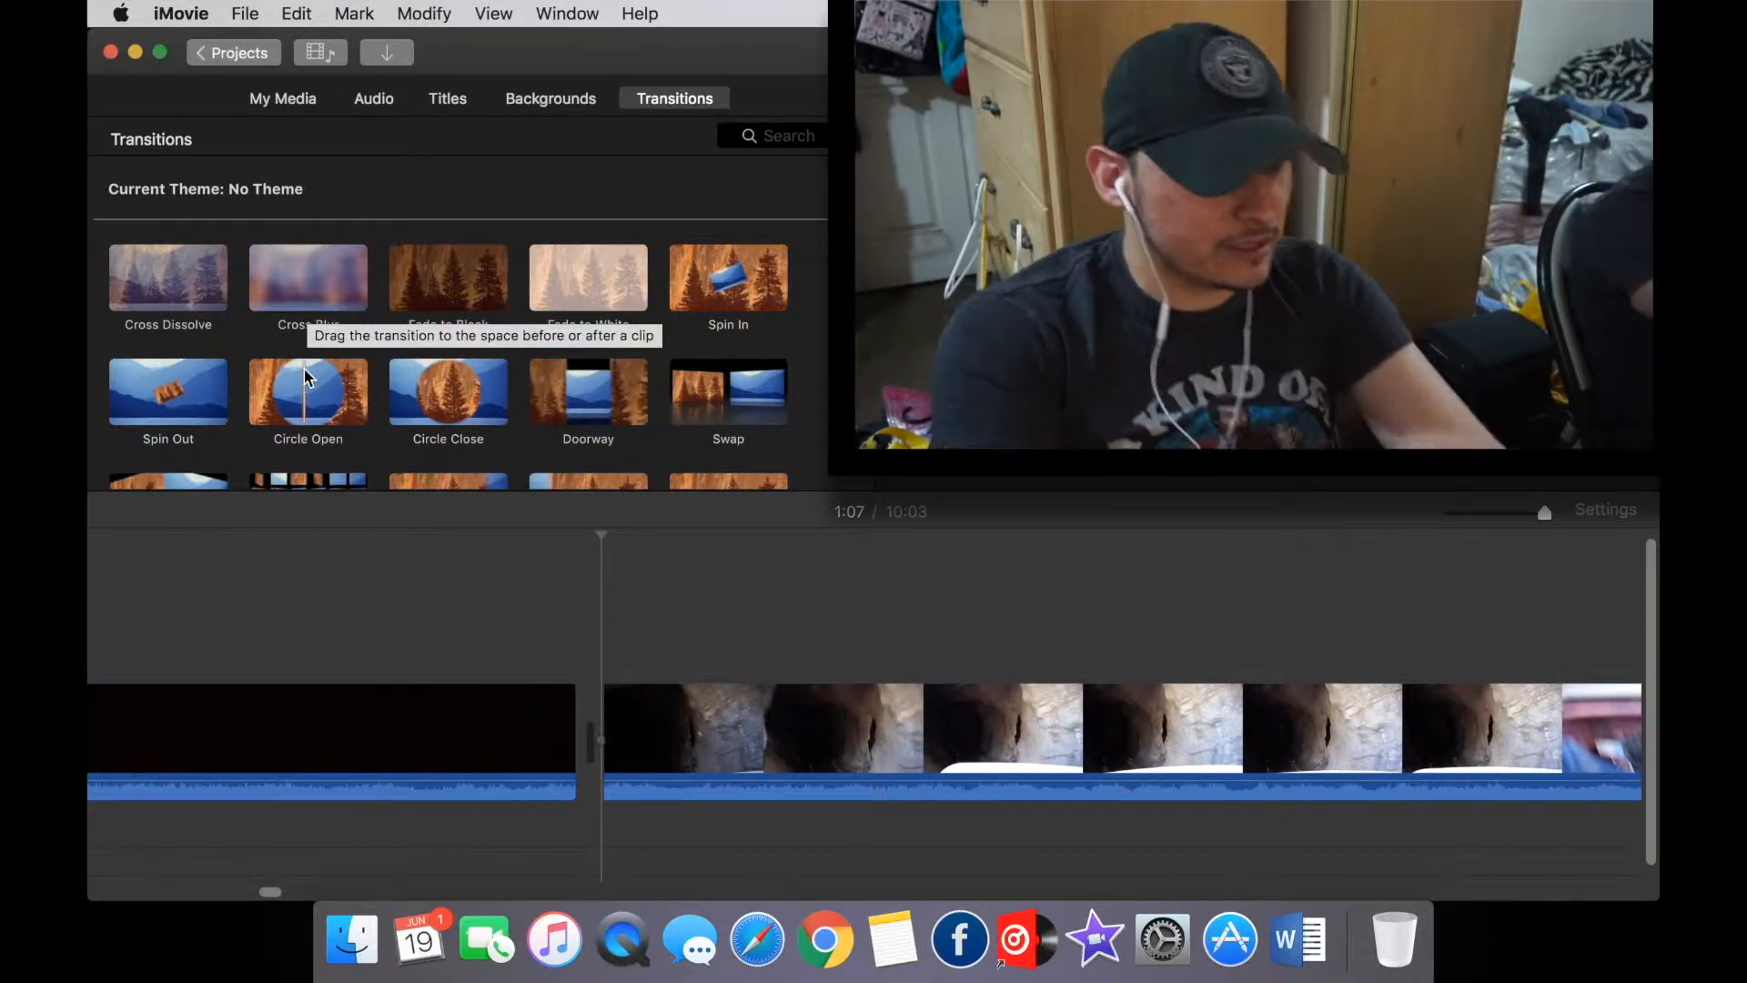
{"action": "left_click", "coordinate": [283, 298]}
{"action": "left_click_drag", "start_coordinate": [282, 297], "coordinate": [430, 736]}
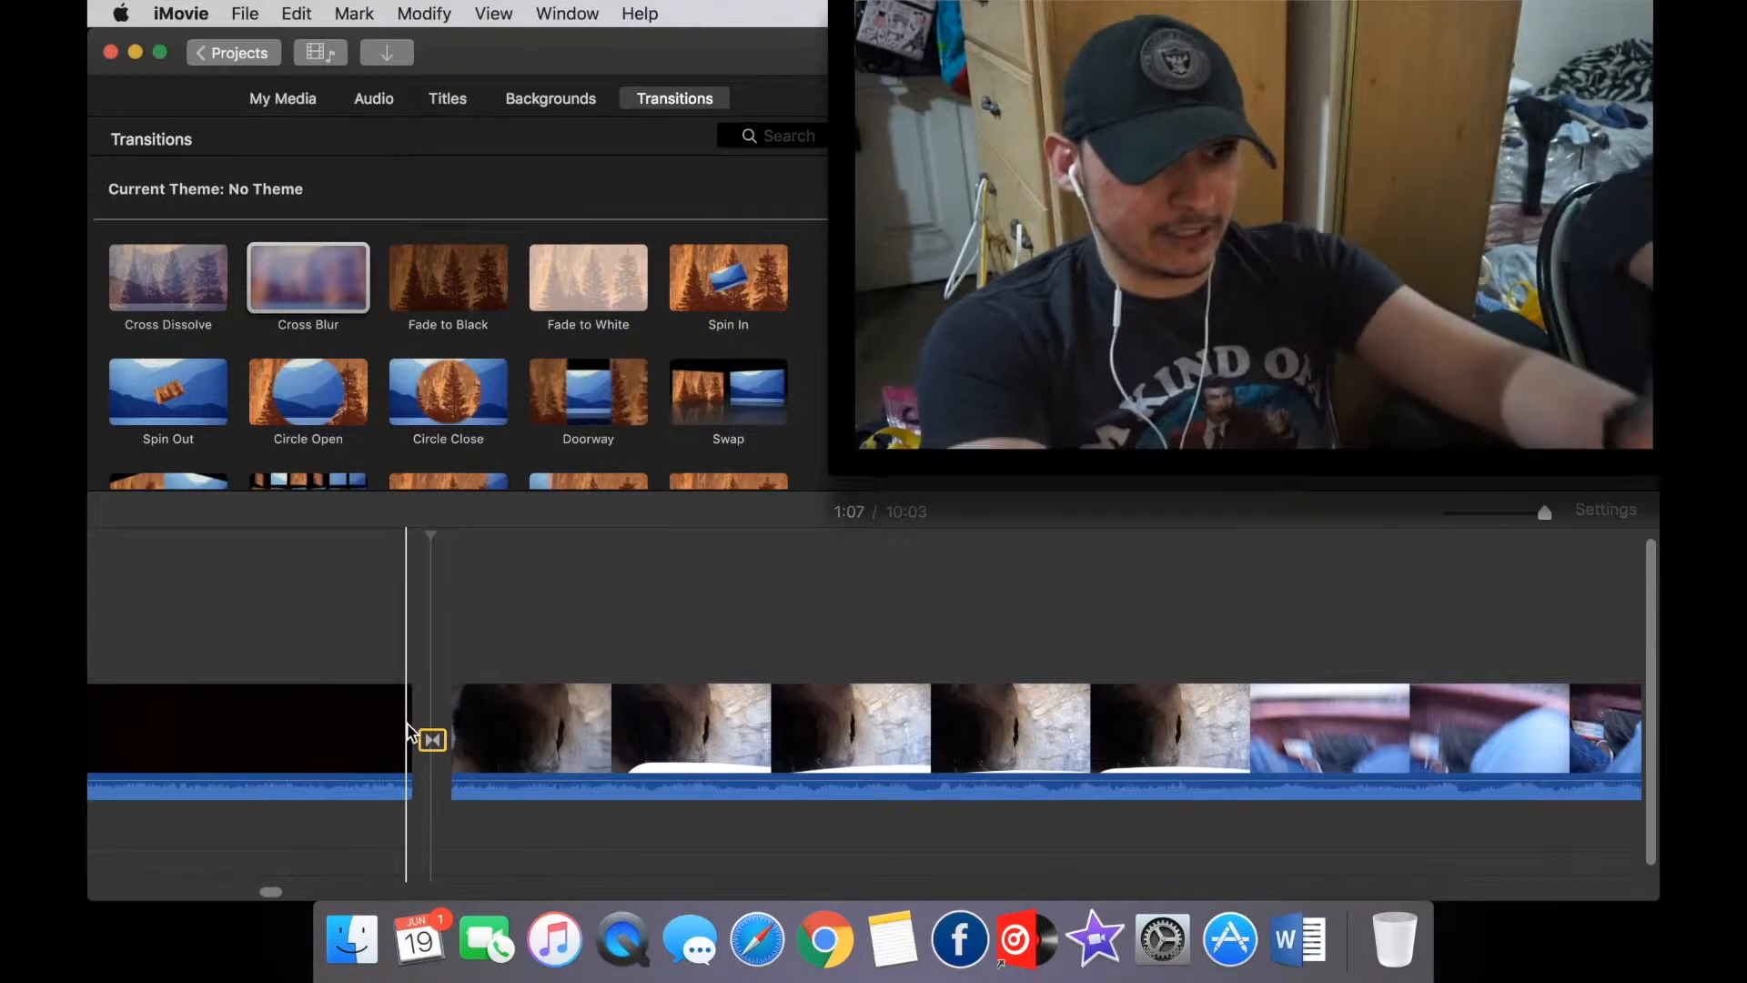
Play the movie from 1:04 through the Cross Blur transition to review it, and pause at 1:17.
{"action": "scroll", "coordinate": [410, 731], "scroll_direction": "left", "scroll_amount": 4}
{"action": "scroll", "coordinate": [570, 749], "scroll_direction": "left", "scroll_amount": 10}
{"action": "left_click", "coordinate": [310, 744]}
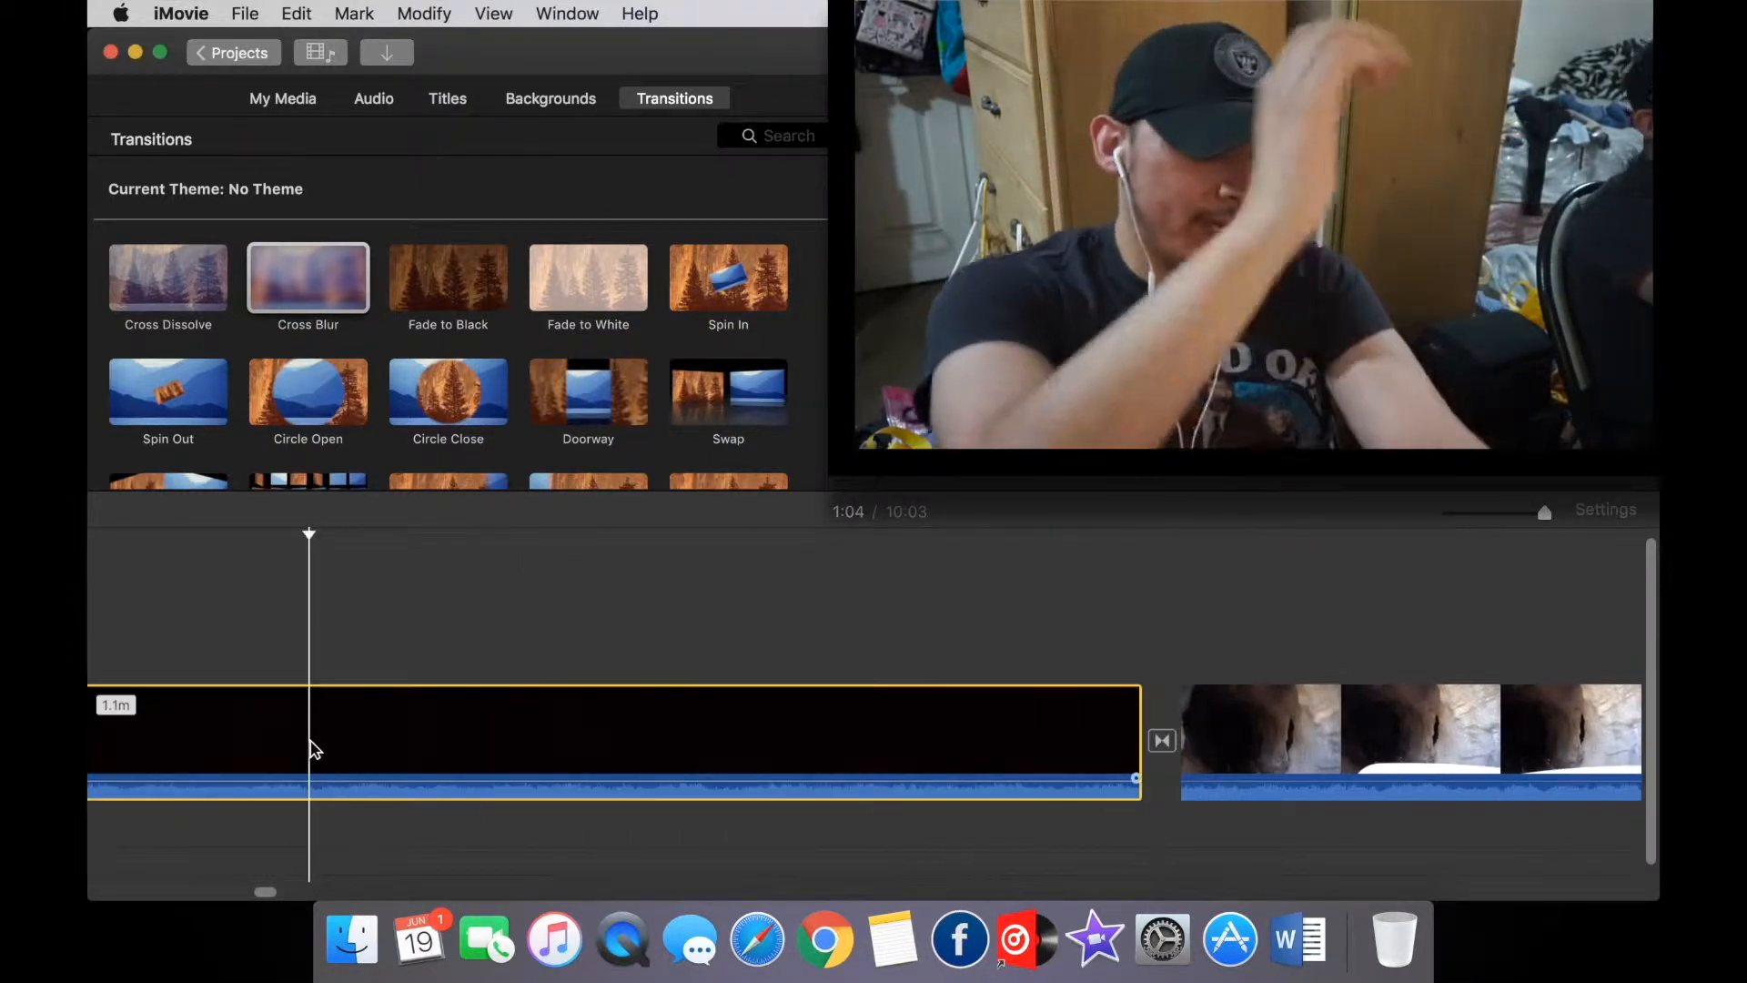
{"action": "key", "text": "space"}
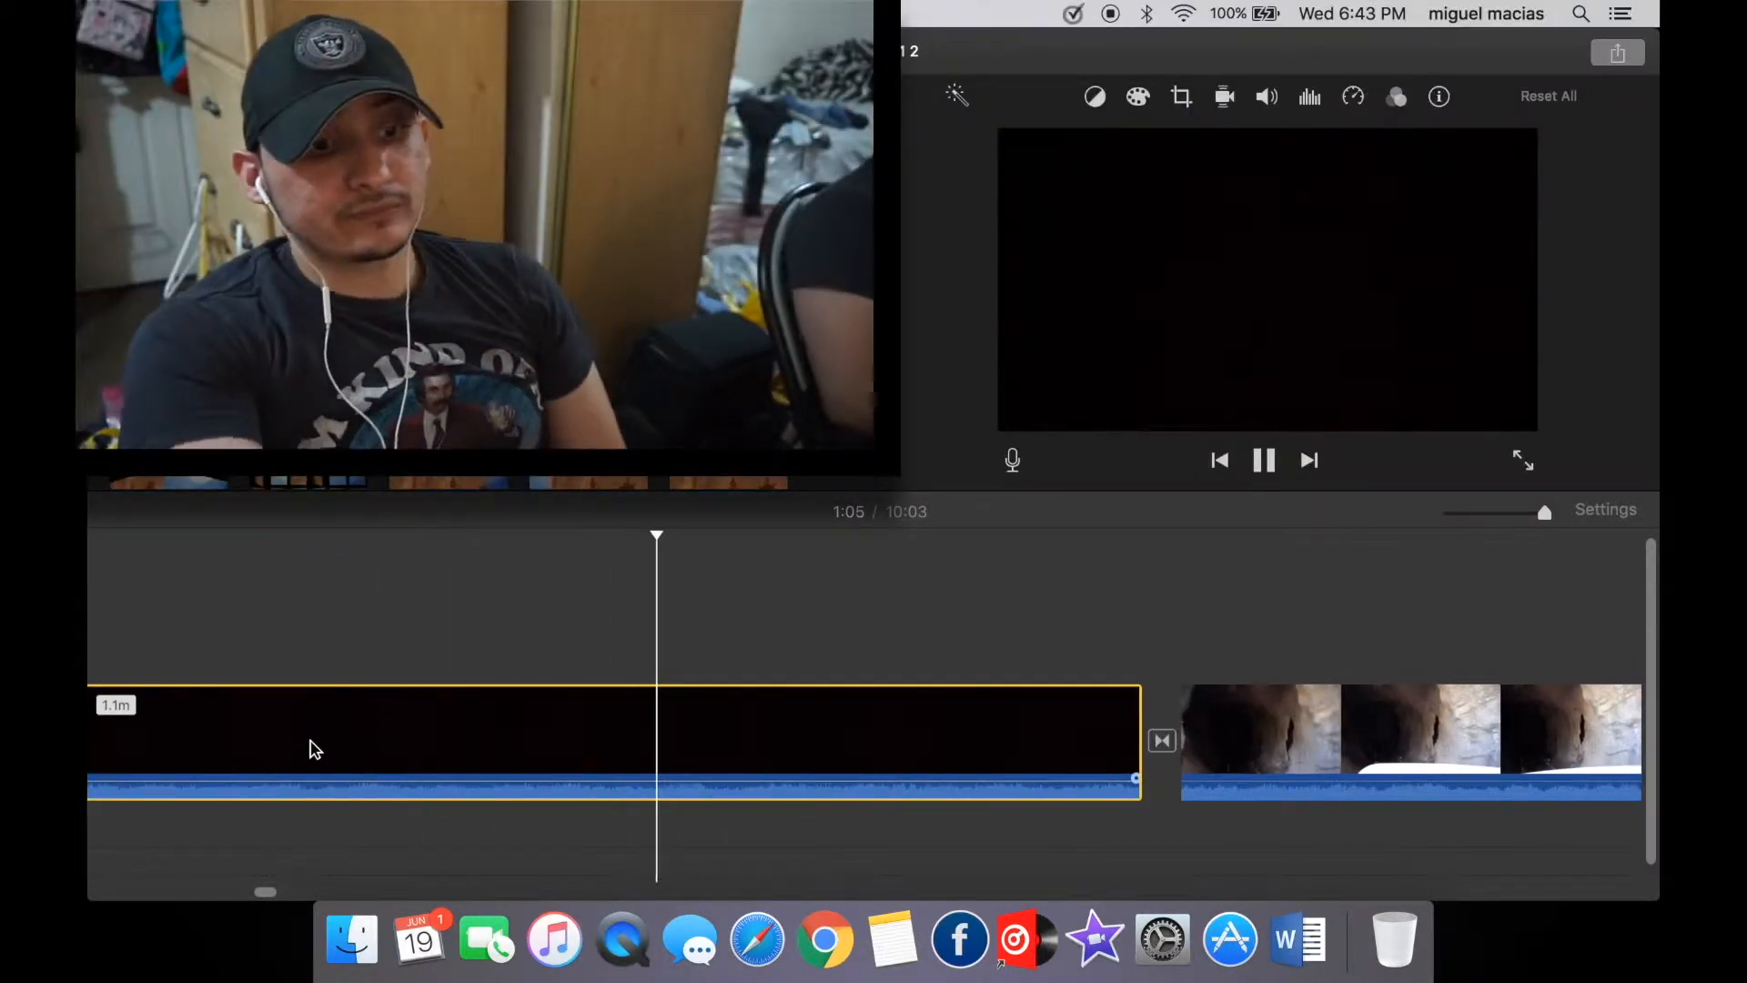
{"action": "scroll", "coordinate": [470, 773], "scroll_direction": "right", "scroll_amount": 15}
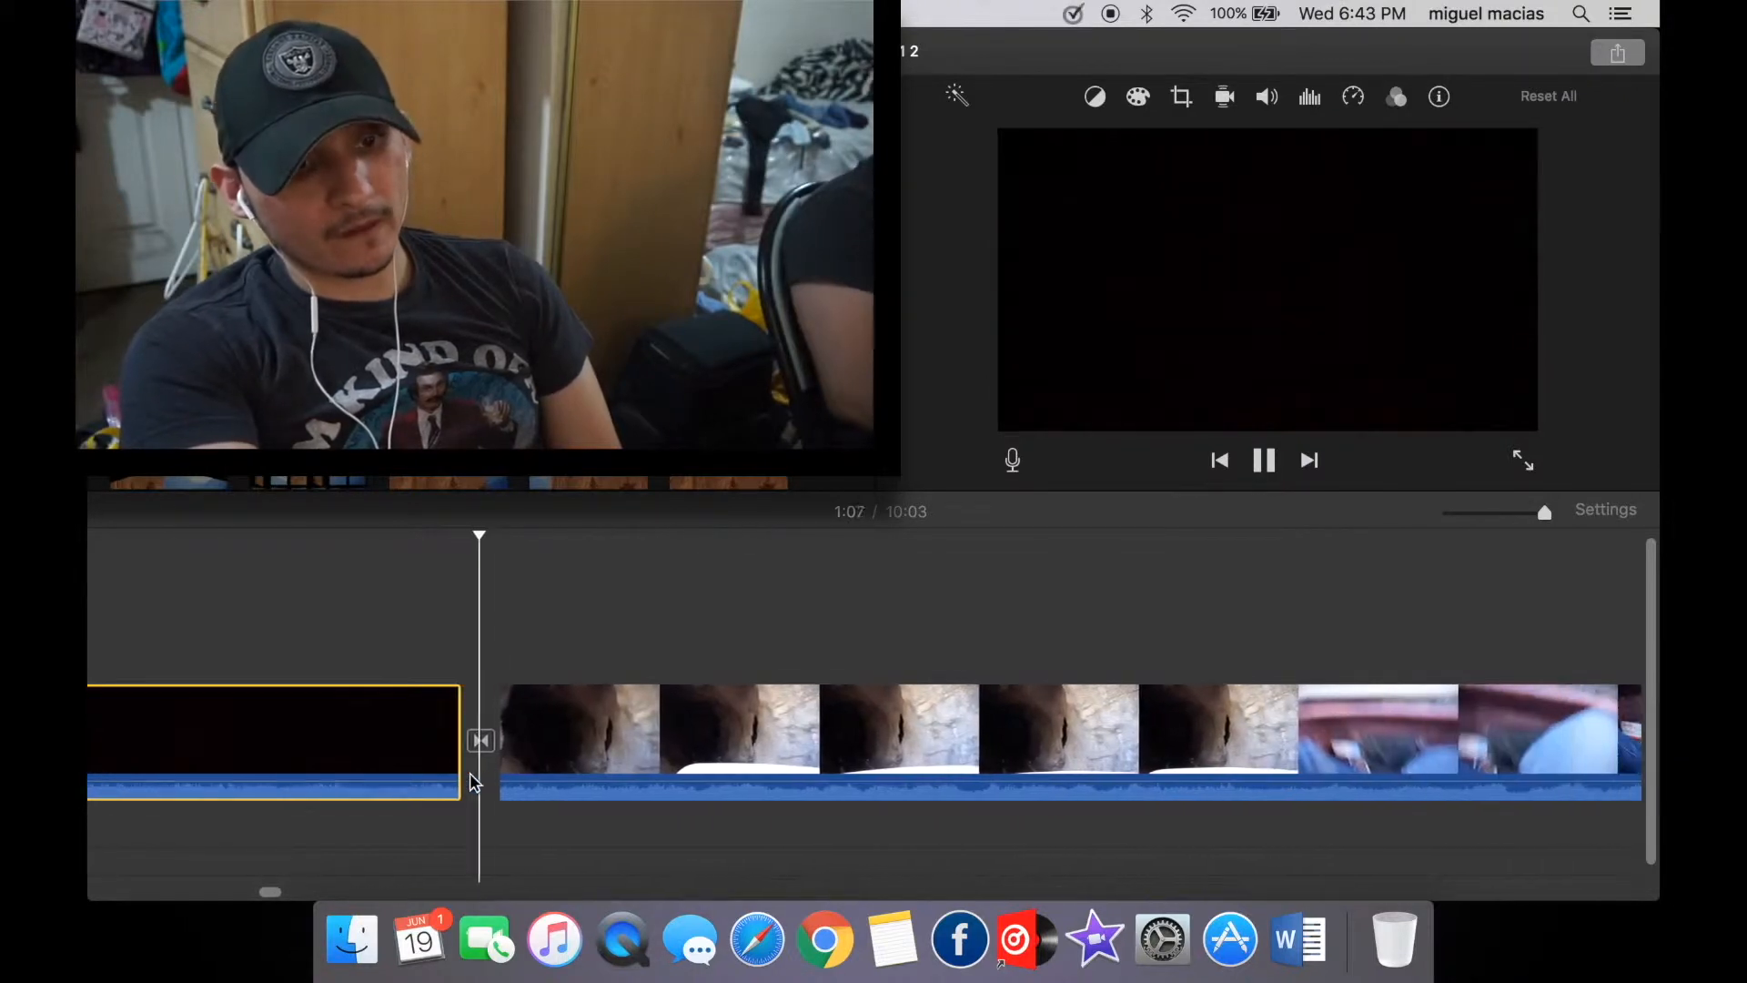
{"action": "scroll", "coordinate": [469, 792], "scroll_direction": "right", "scroll_amount": 5}
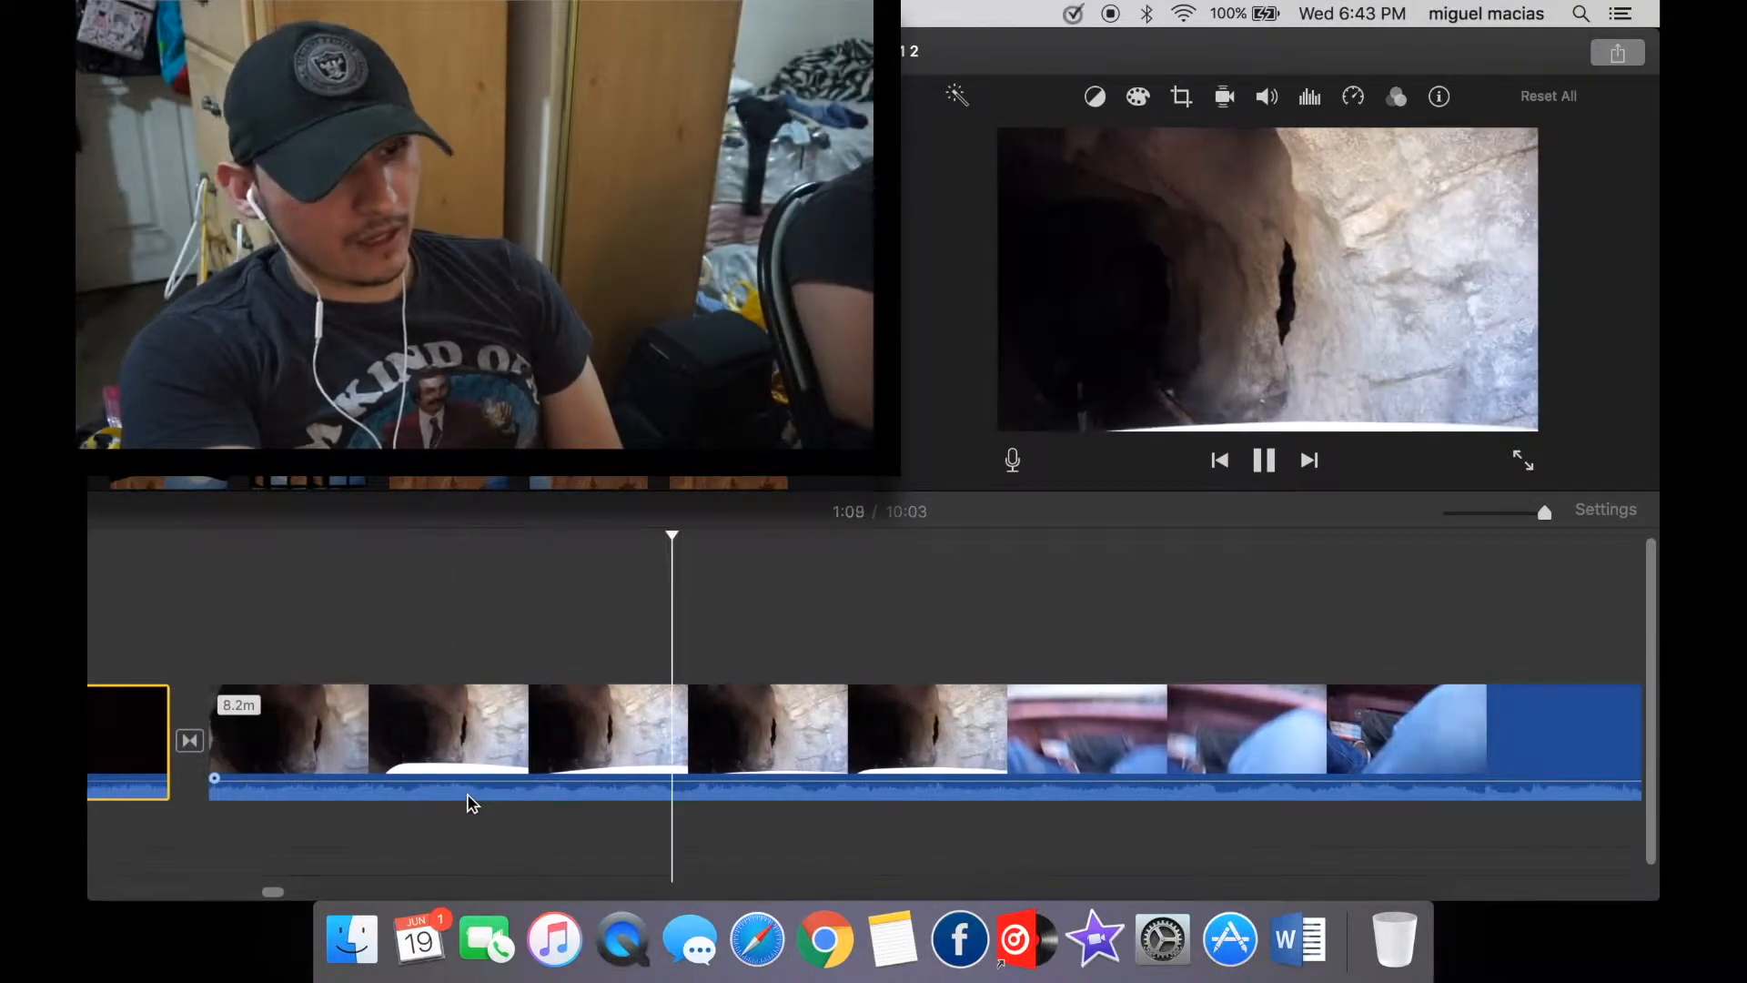
{"action": "scroll", "coordinate": [741, 874], "scroll_direction": "right", "scroll_amount": 7}
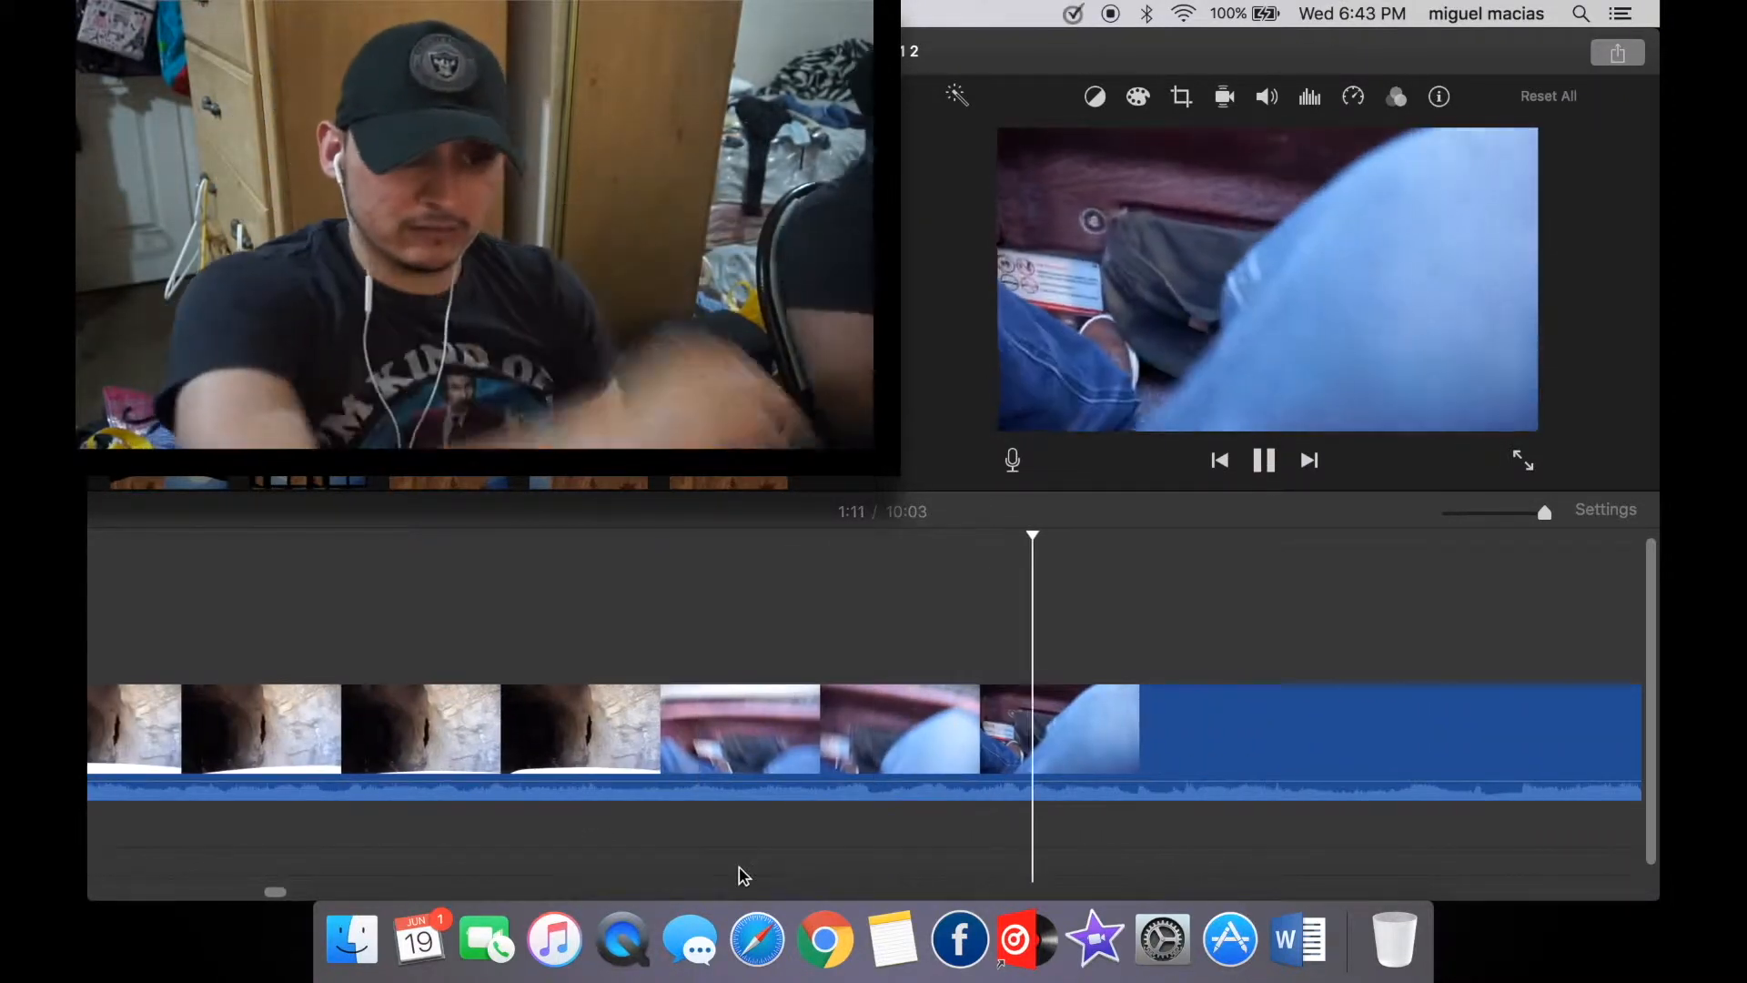
{"action": "scroll", "coordinate": [743, 875], "scroll_direction": "right", "scroll_amount": 20}
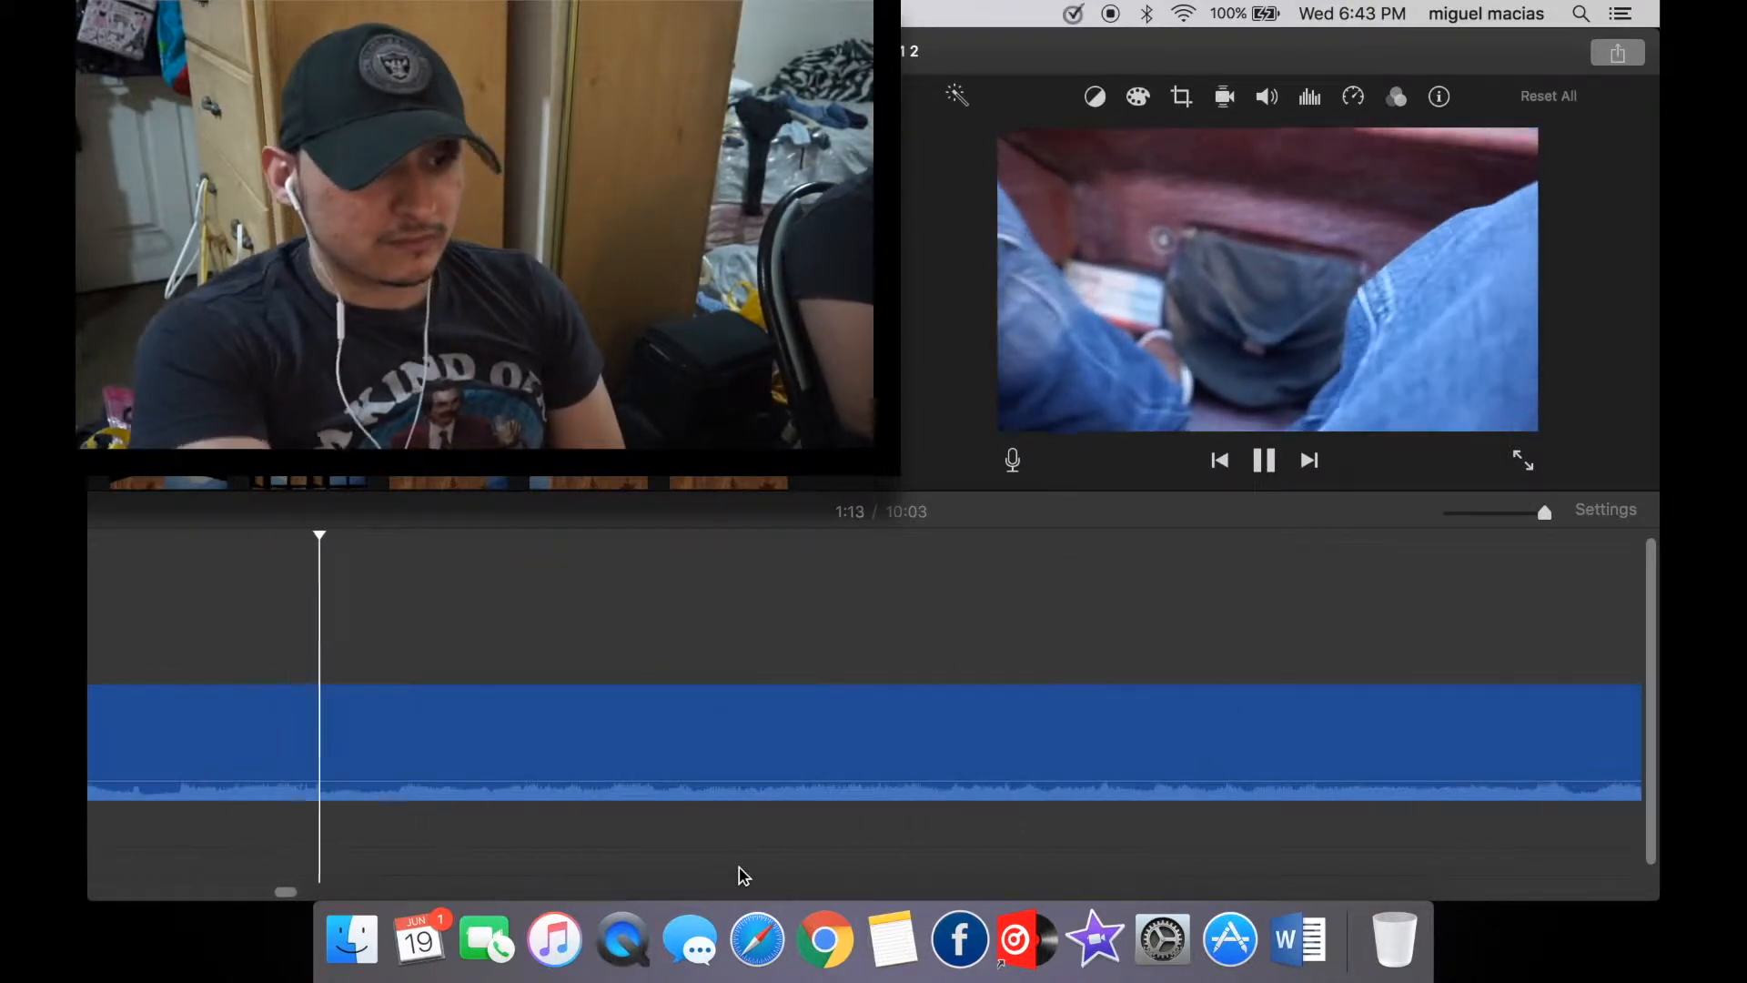
{"action": "scroll", "coordinate": [743, 876], "scroll_direction": "right", "scroll_amount": 15}
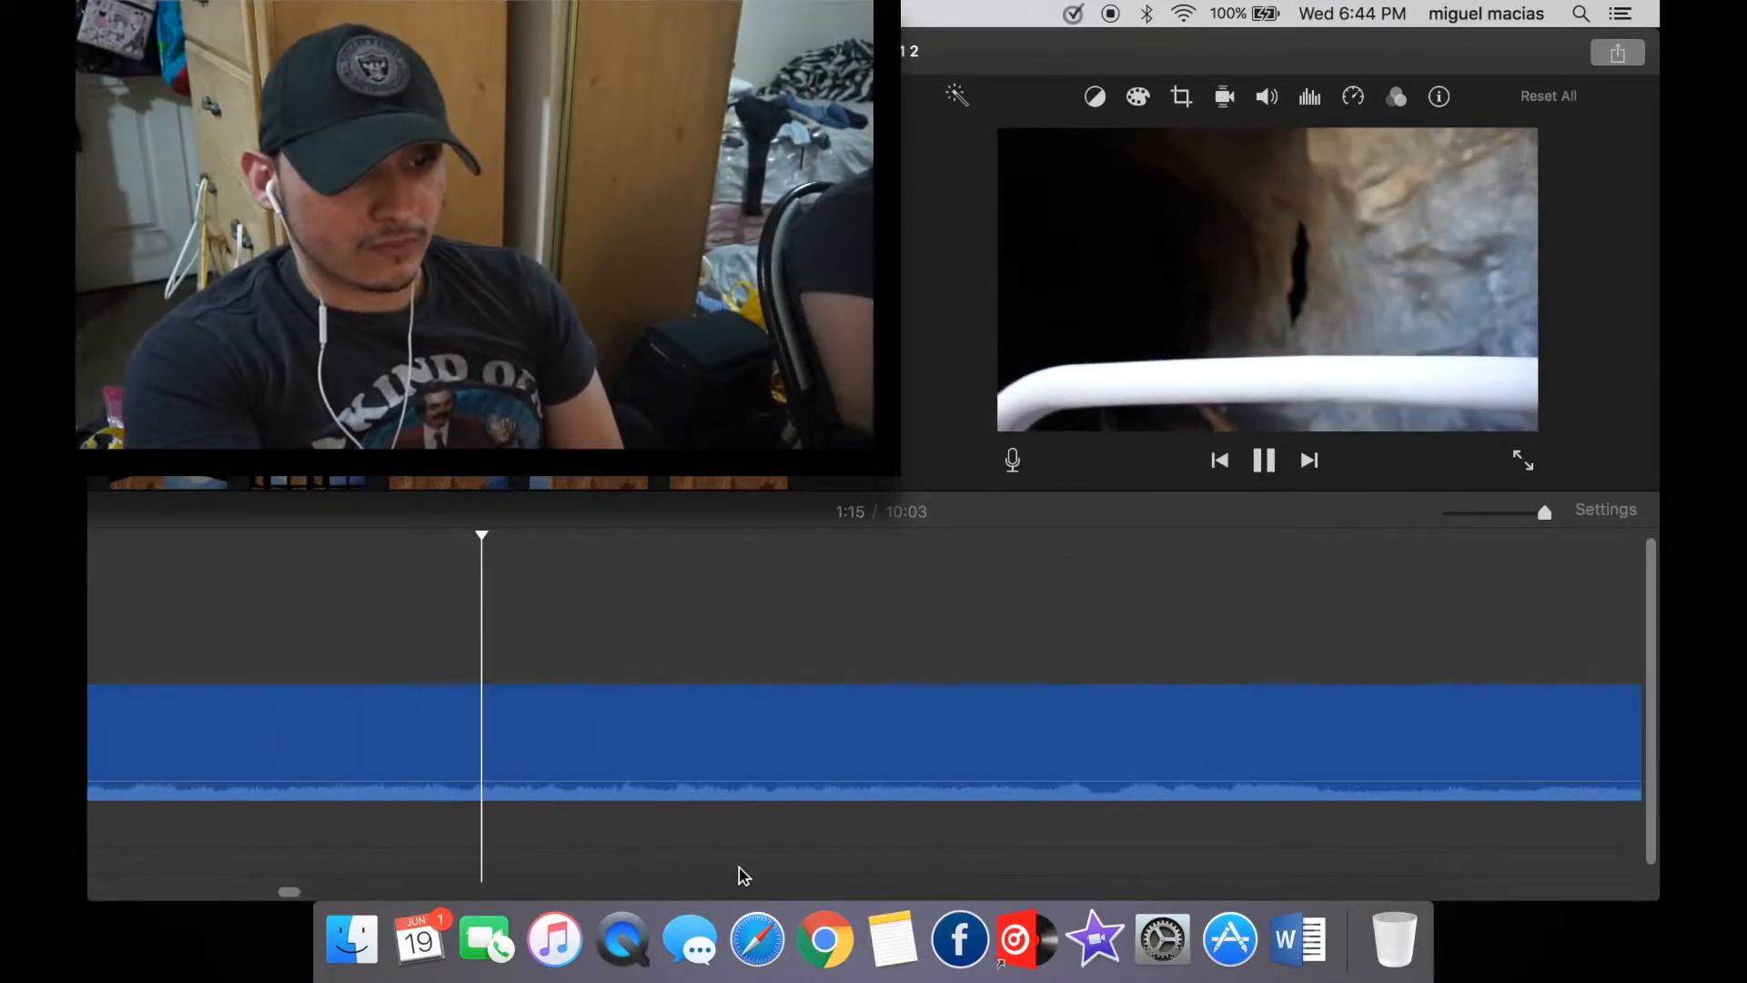
{"action": "scroll", "coordinate": [745, 876], "scroll_direction": "right", "scroll_amount": 10}
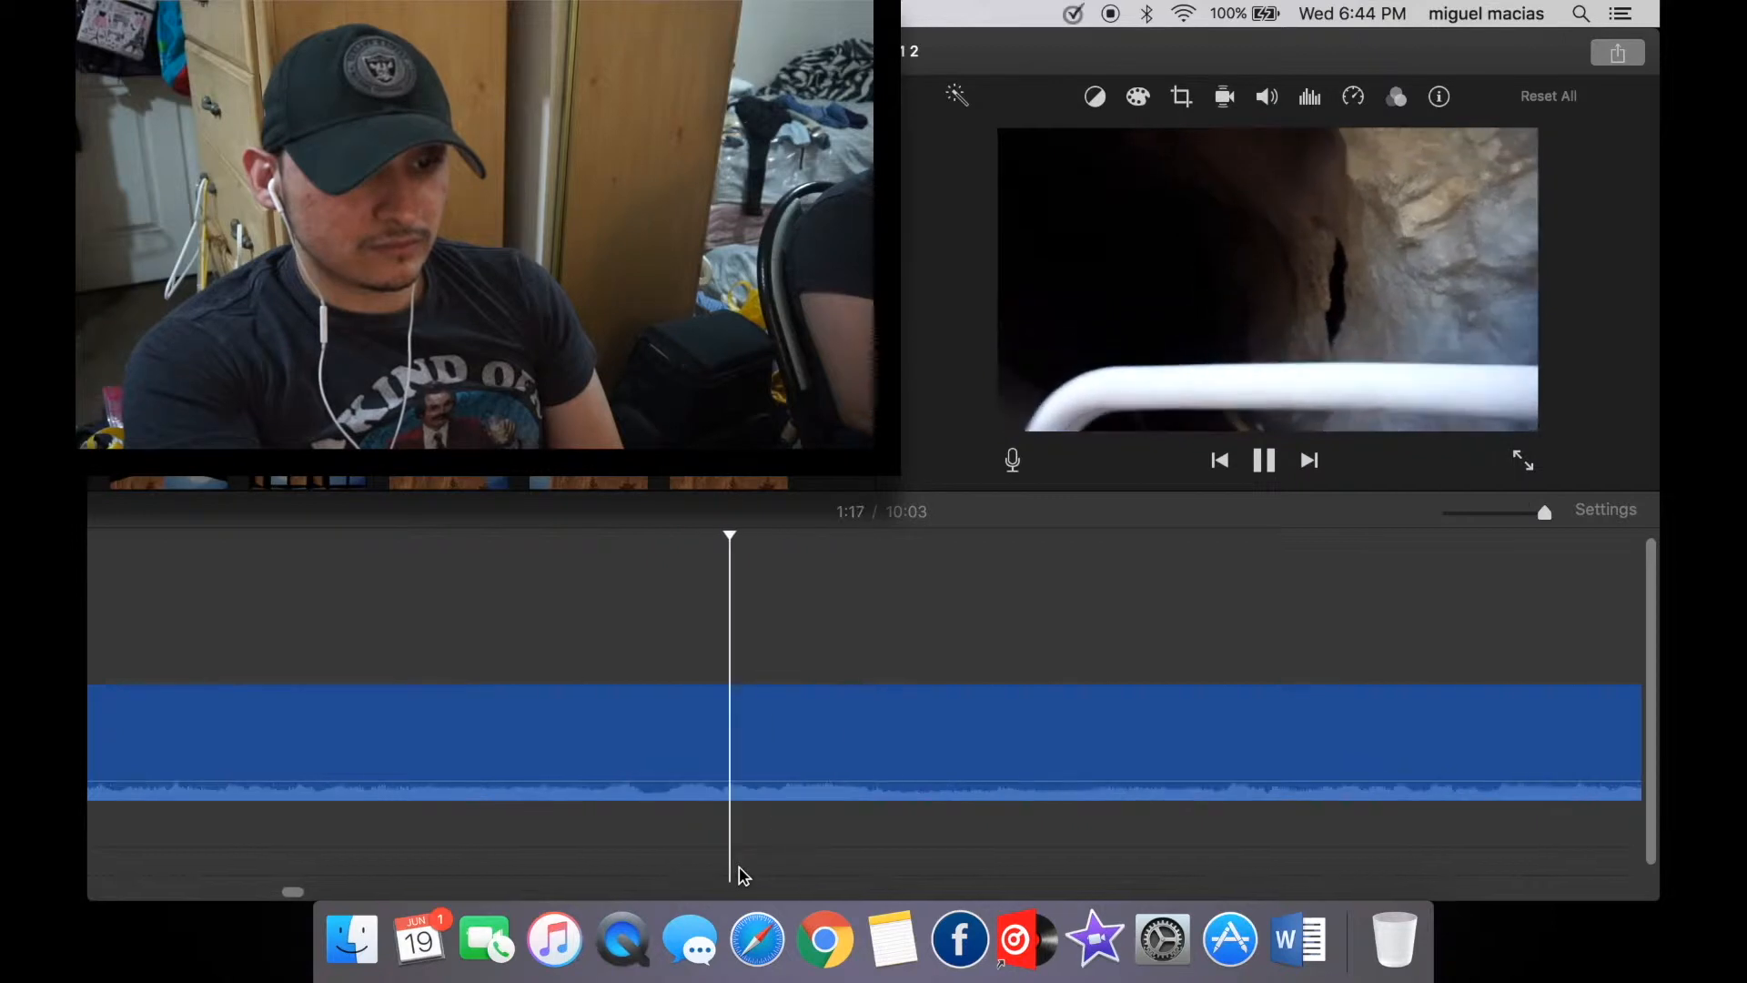
{"action": "left_click", "coordinate": [739, 871]}
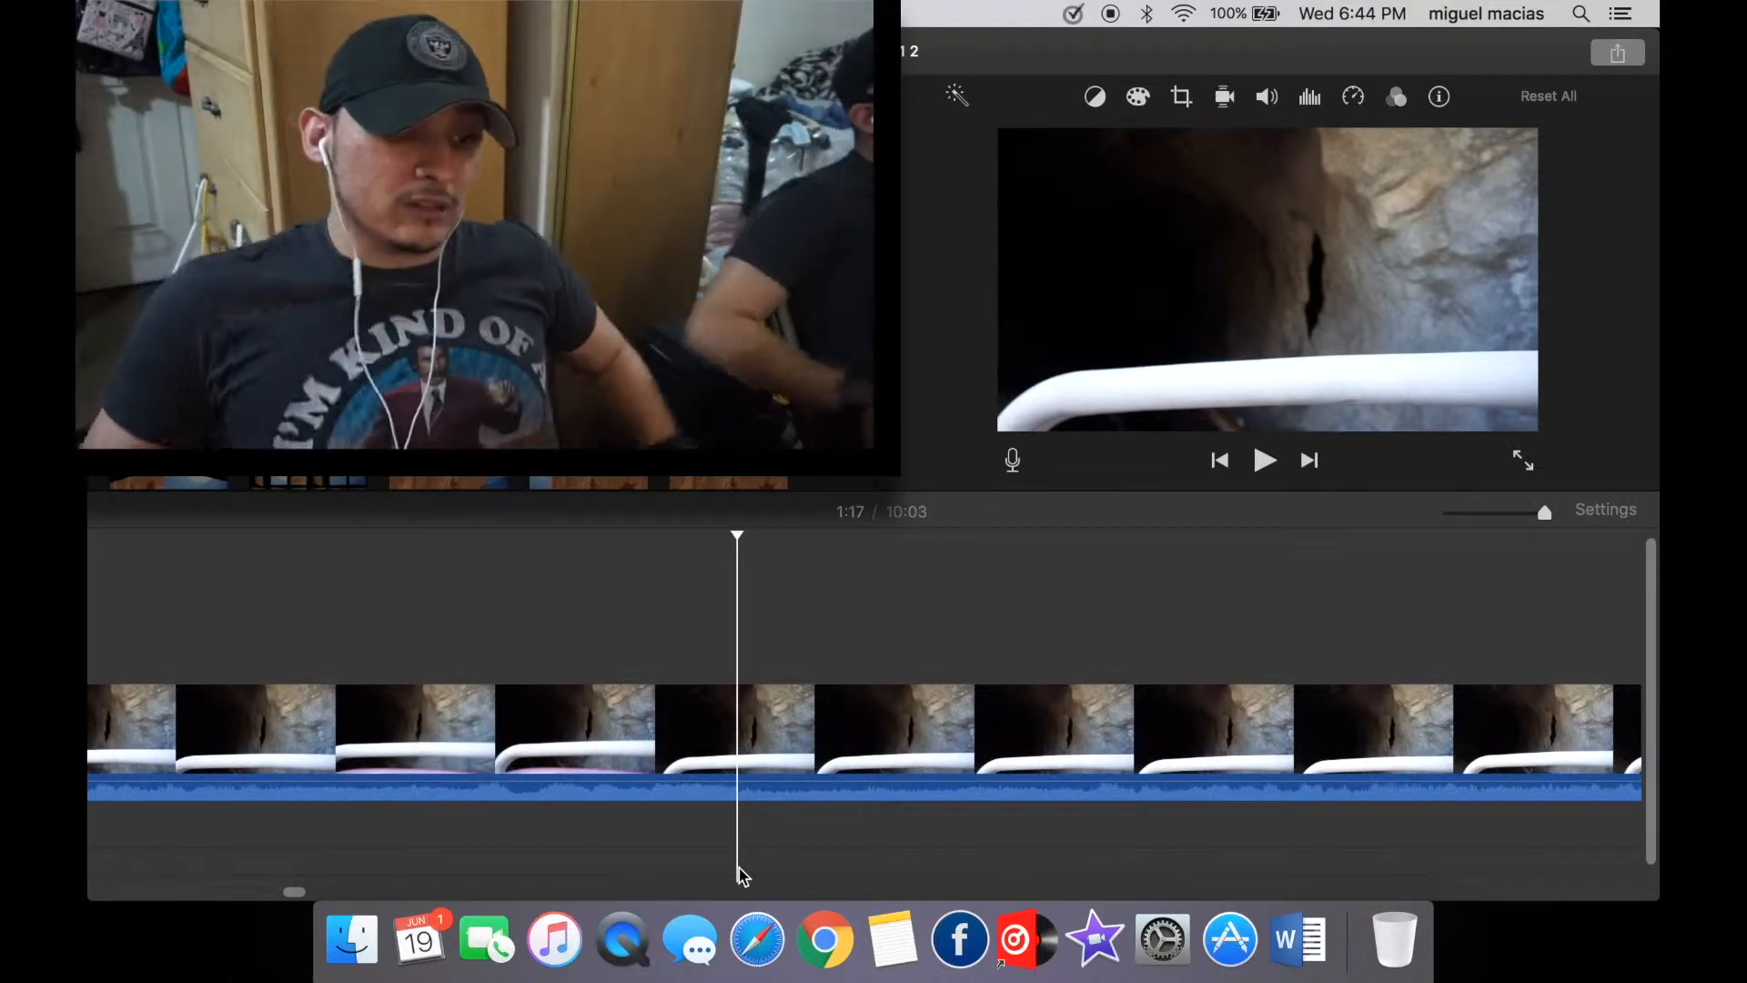
{"action": "scroll", "coordinate": [509, 860], "scroll_direction": "left", "scroll_amount": 5}
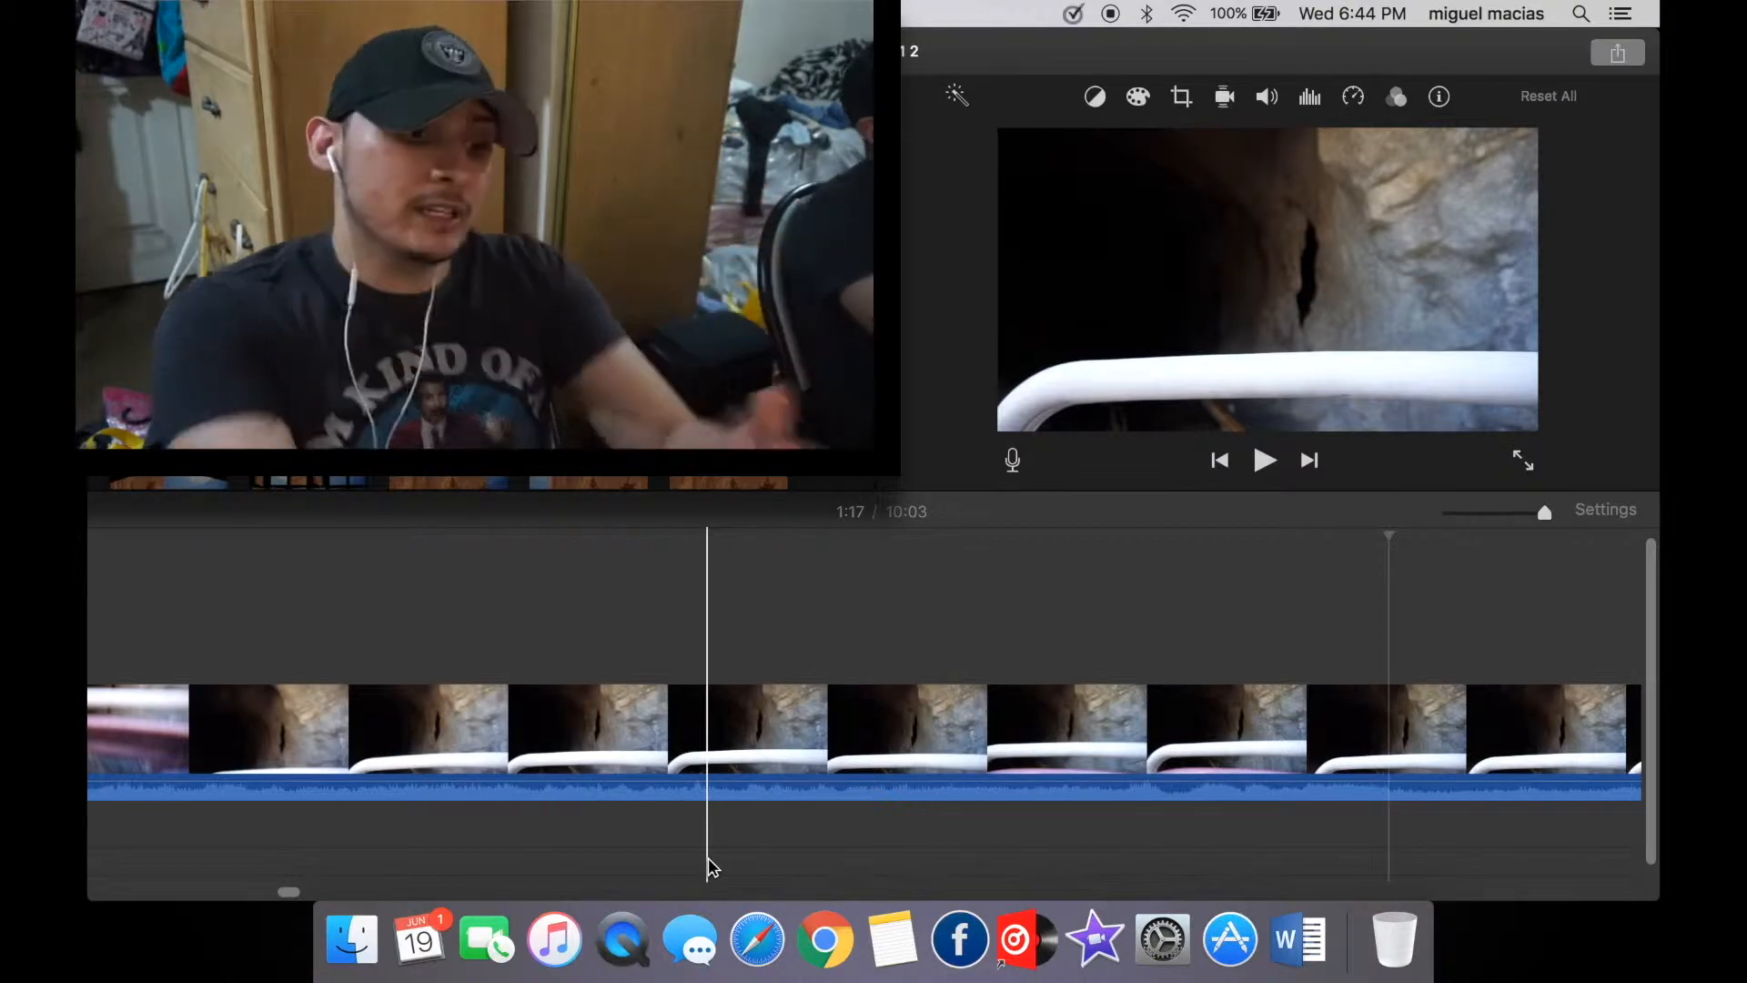
{"action": "scroll", "coordinate": [691, 854], "scroll_direction": "right", "scroll_amount": 3}
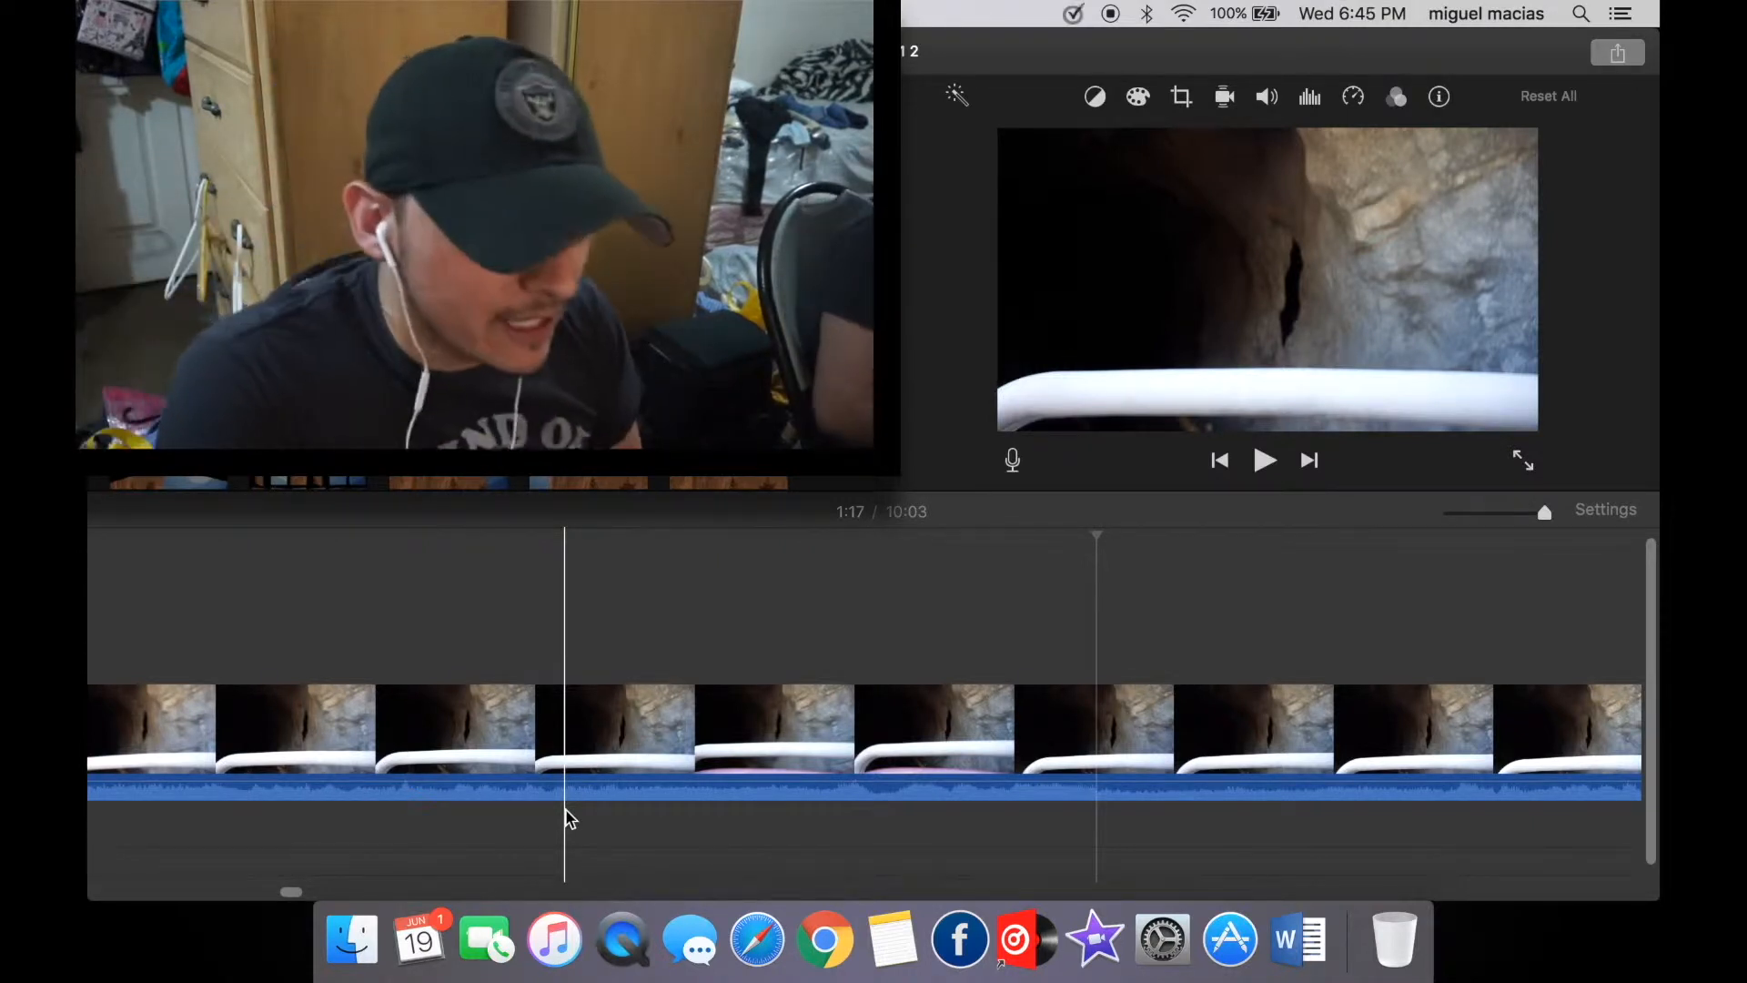
{"action": "scroll", "coordinate": [445, 805], "scroll_direction": "left", "scroll_amount": 10}
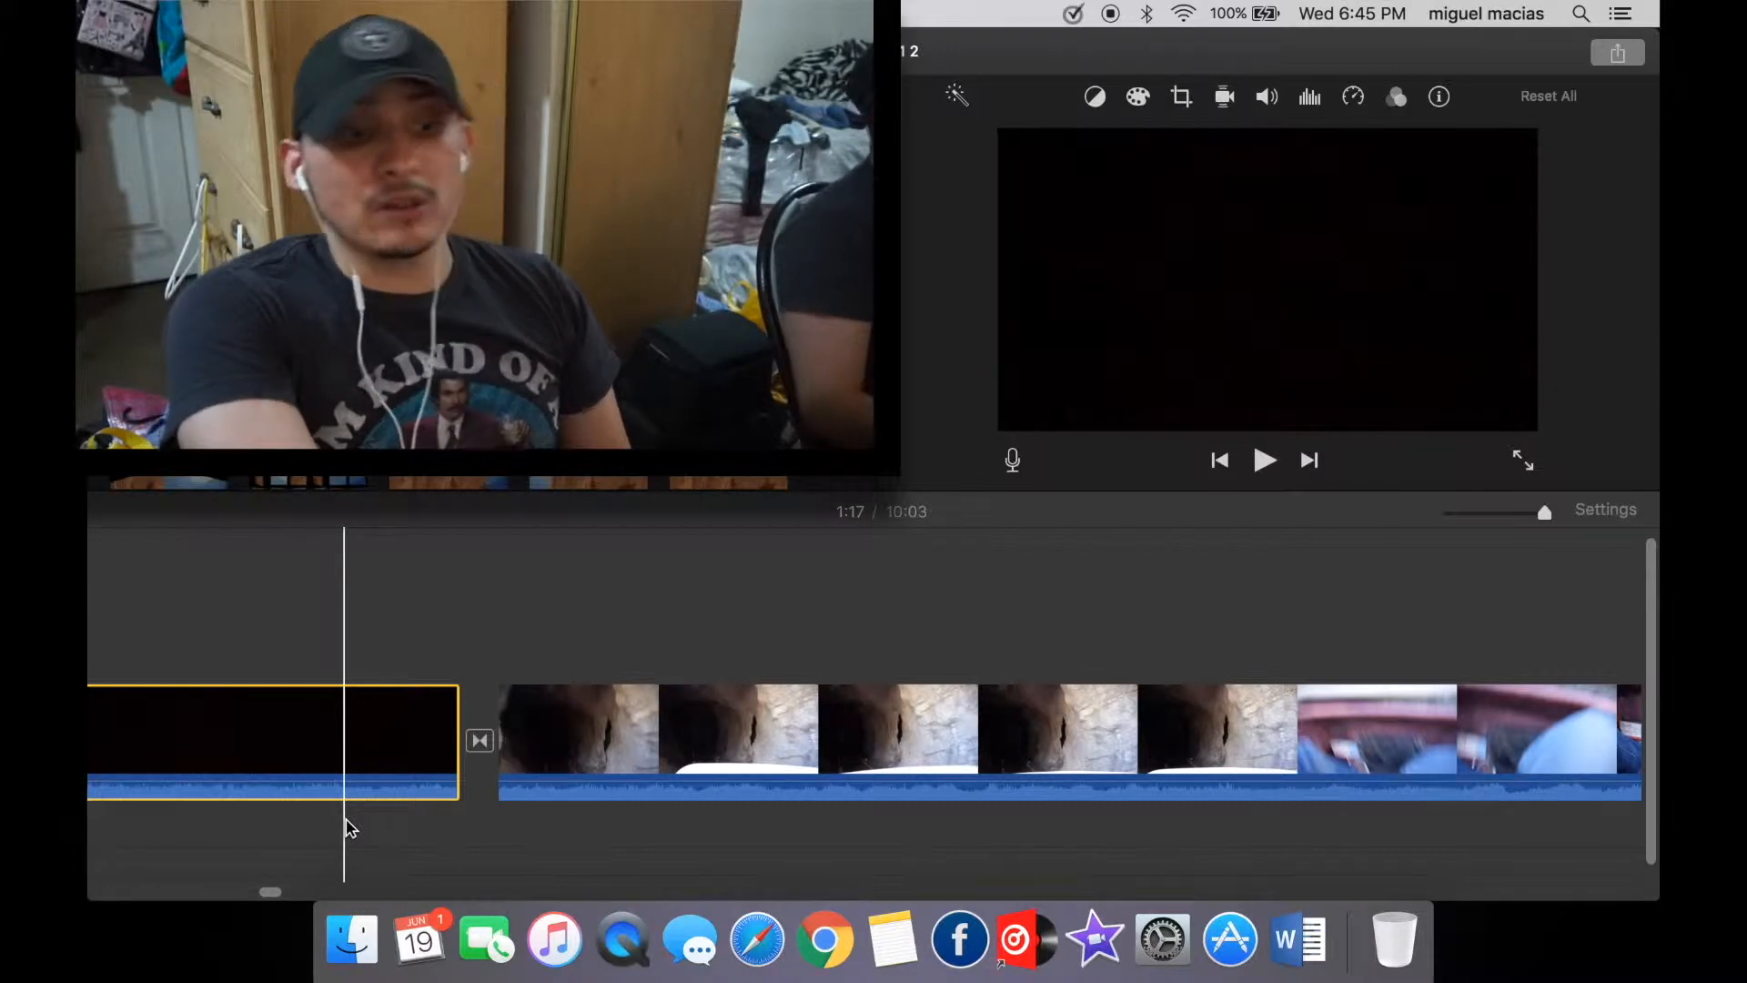
Pause playback at 2:11 and examine the footage around the "it was a very bumpy ride!" title.
{"action": "scroll", "coordinate": [1069, 851], "scroll_direction": "right", "scroll_amount": 10}
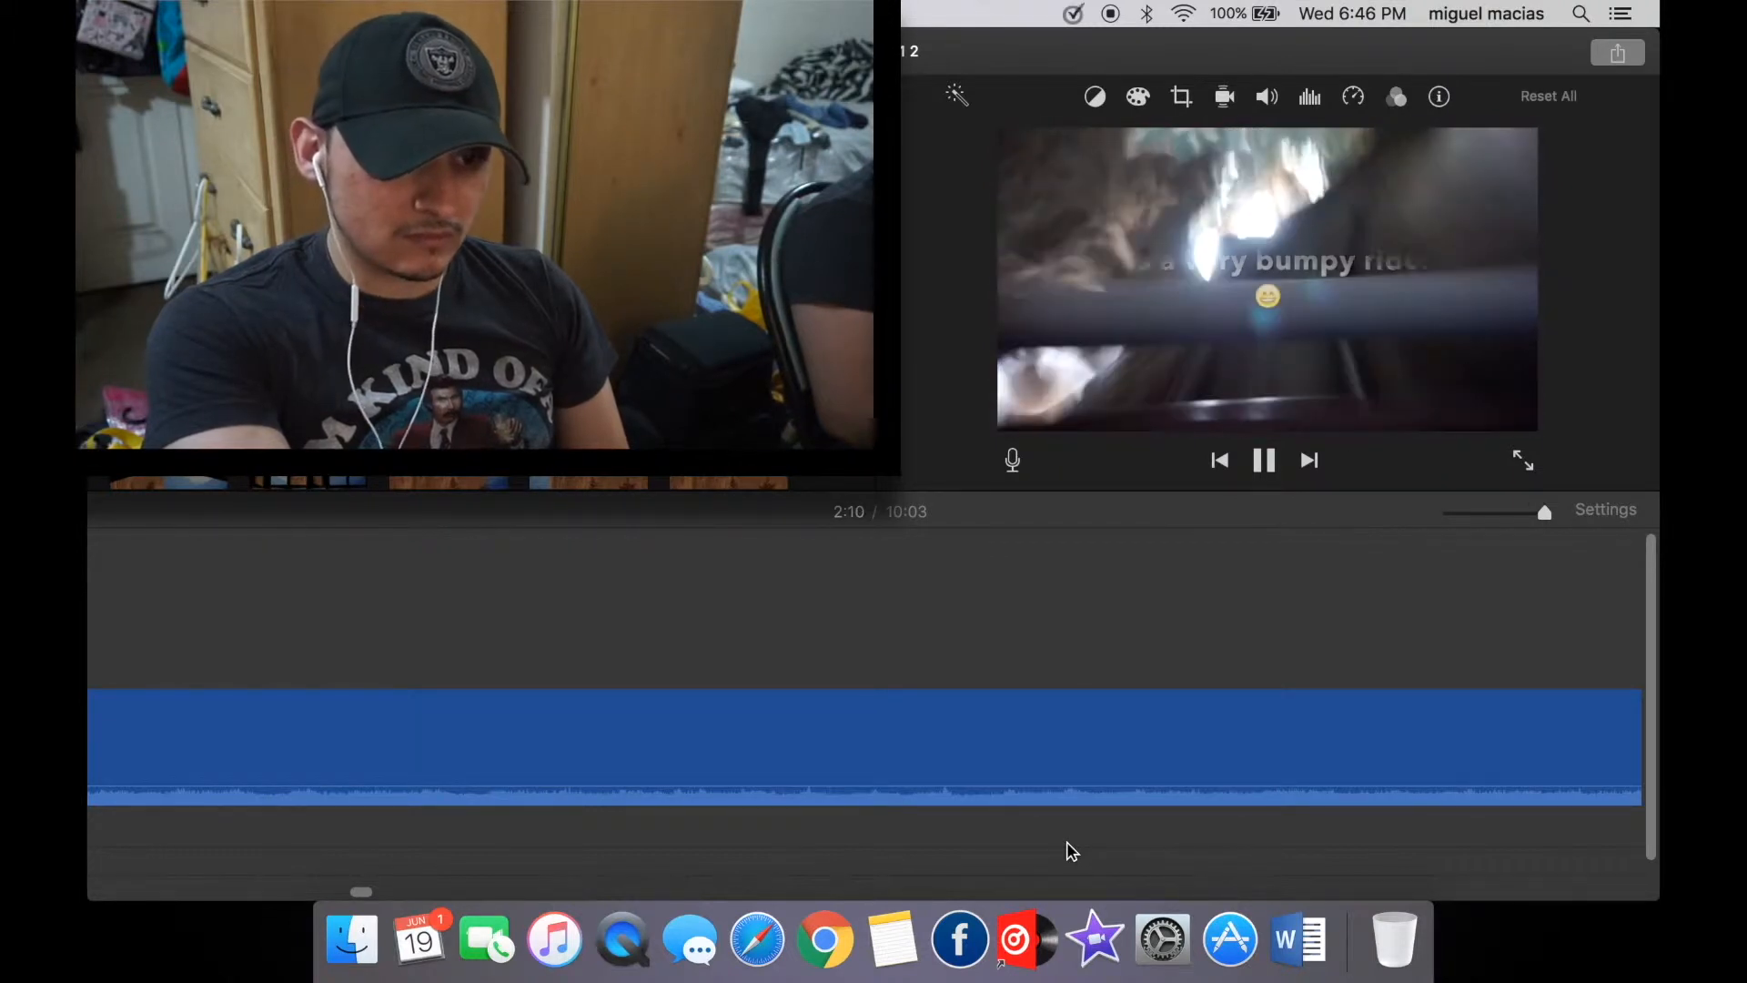
{"action": "key", "text": "space"}
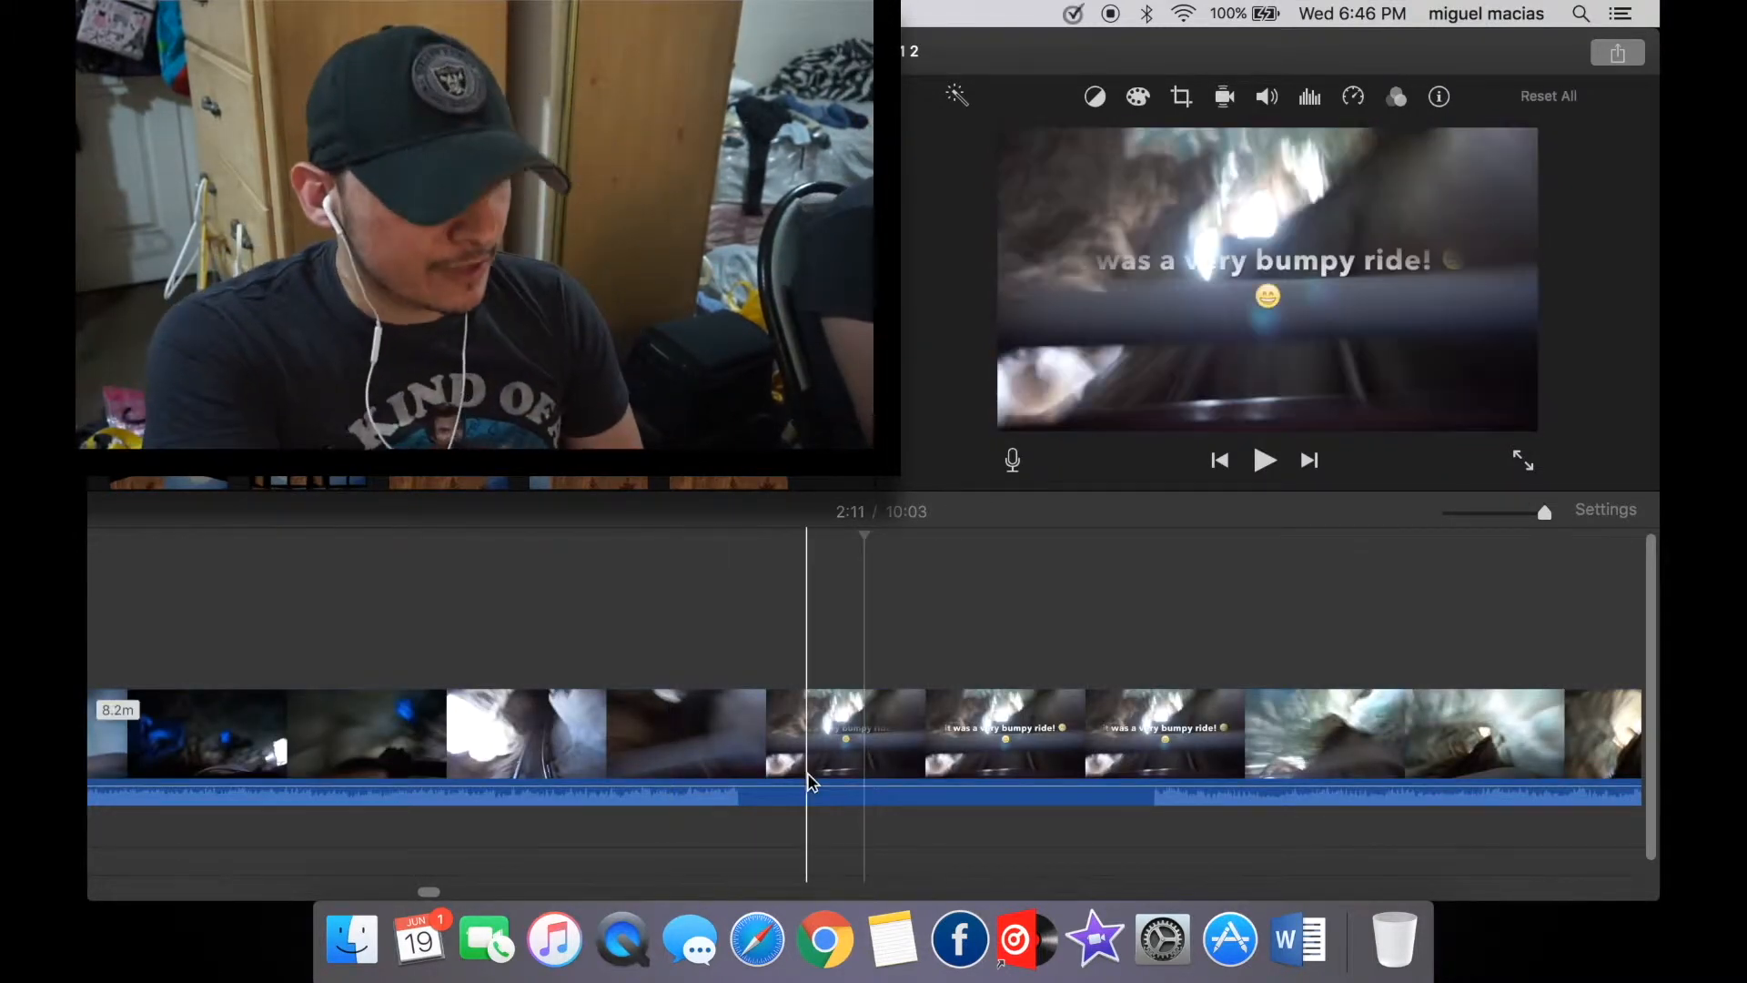
{"action": "scroll", "coordinate": [728, 783], "scroll_direction": "right", "scroll_amount": 5}
{"action": "scroll", "coordinate": [396, 778], "scroll_direction": "left", "scroll_amount": 15}
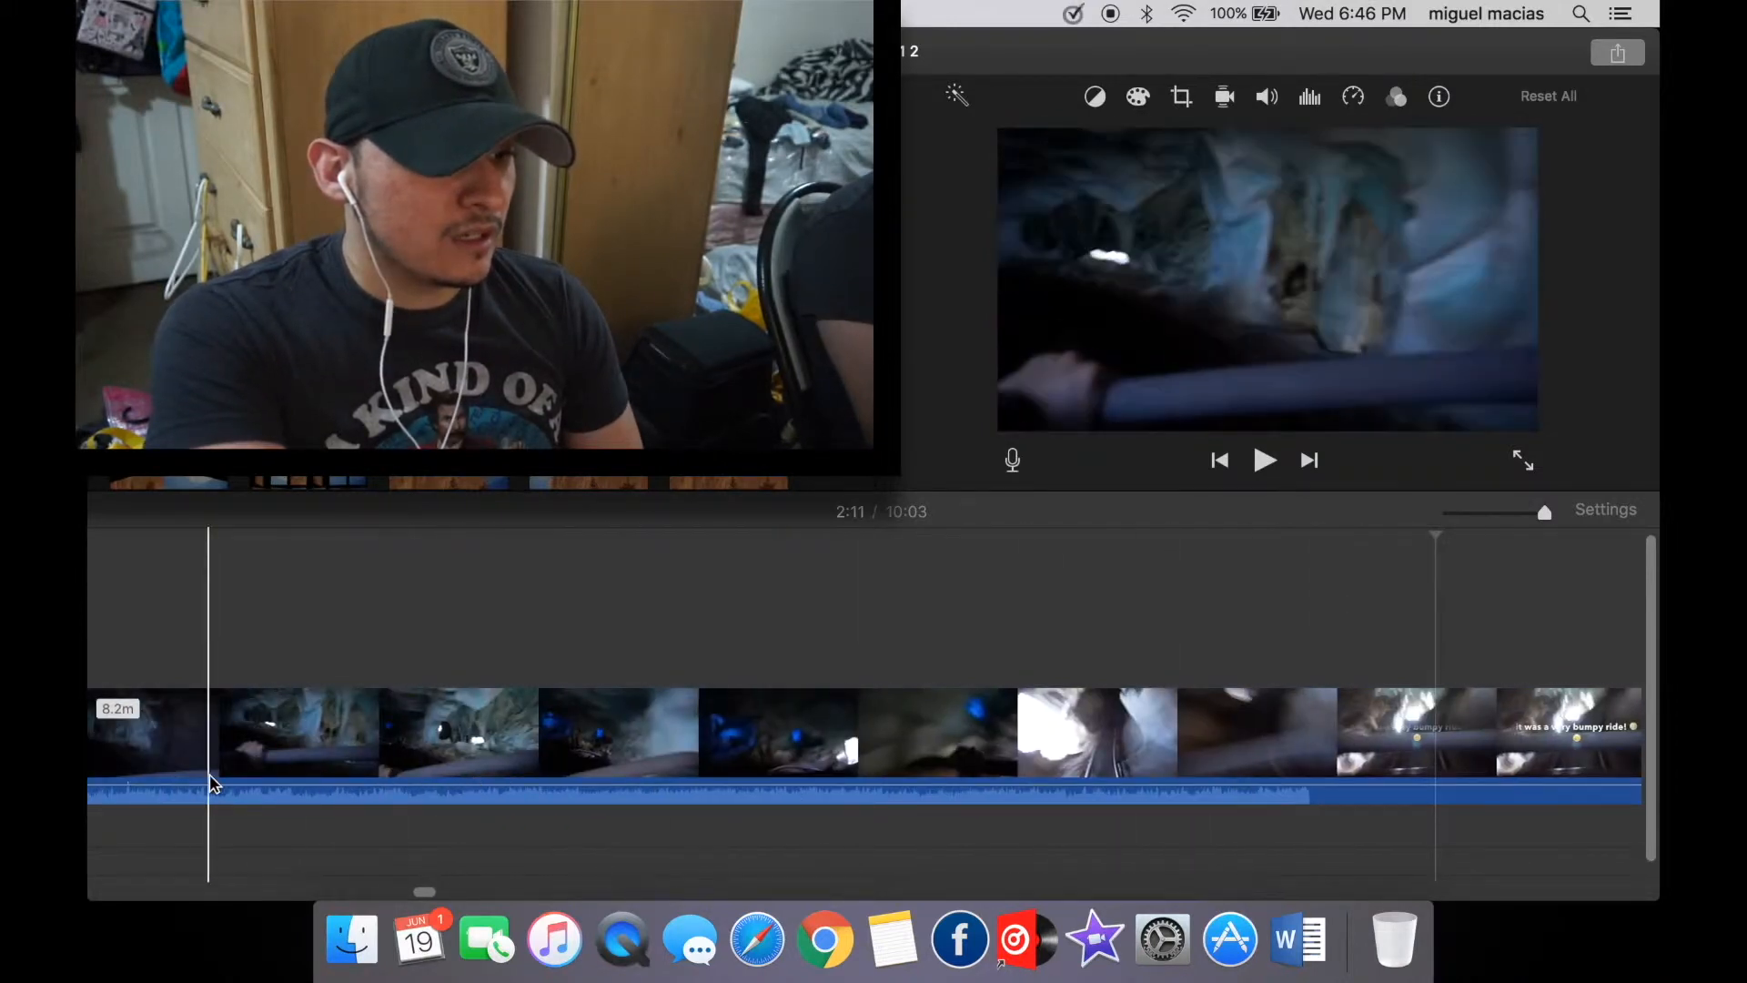
{"action": "scroll", "coordinate": [1092, 774], "scroll_direction": "right", "scroll_amount": 6}
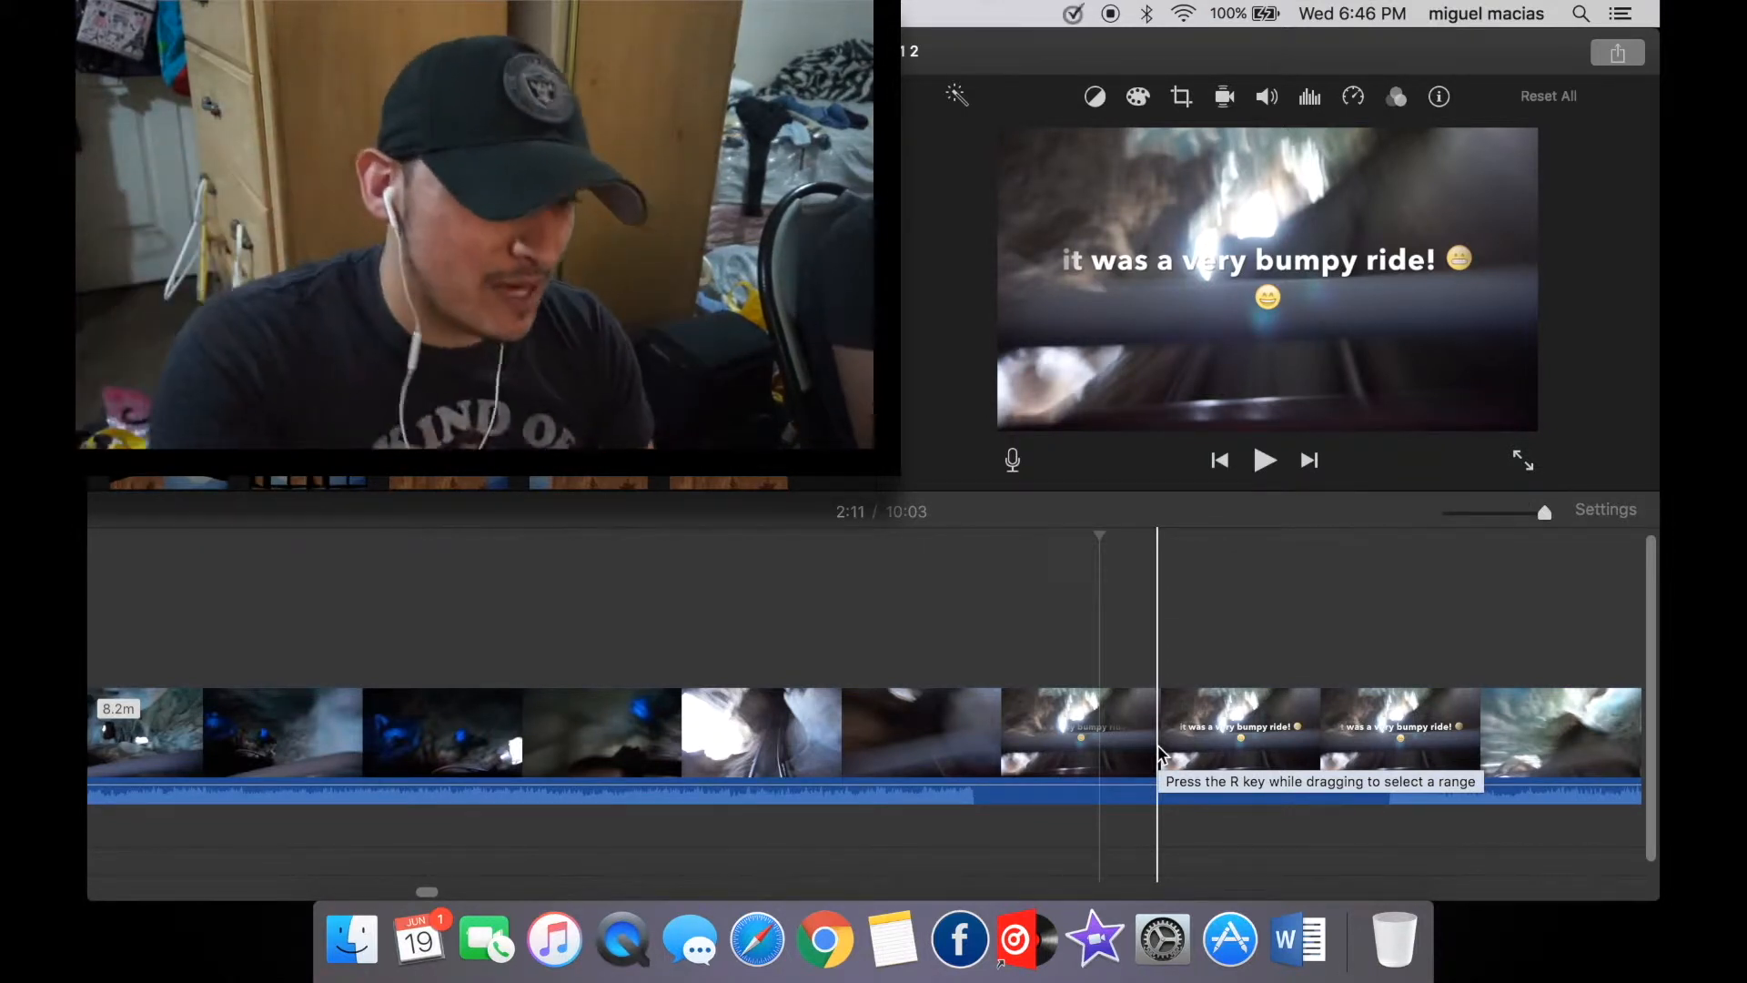
{"action": "scroll", "coordinate": [1209, 768], "scroll_direction": "right", "scroll_amount": 3}
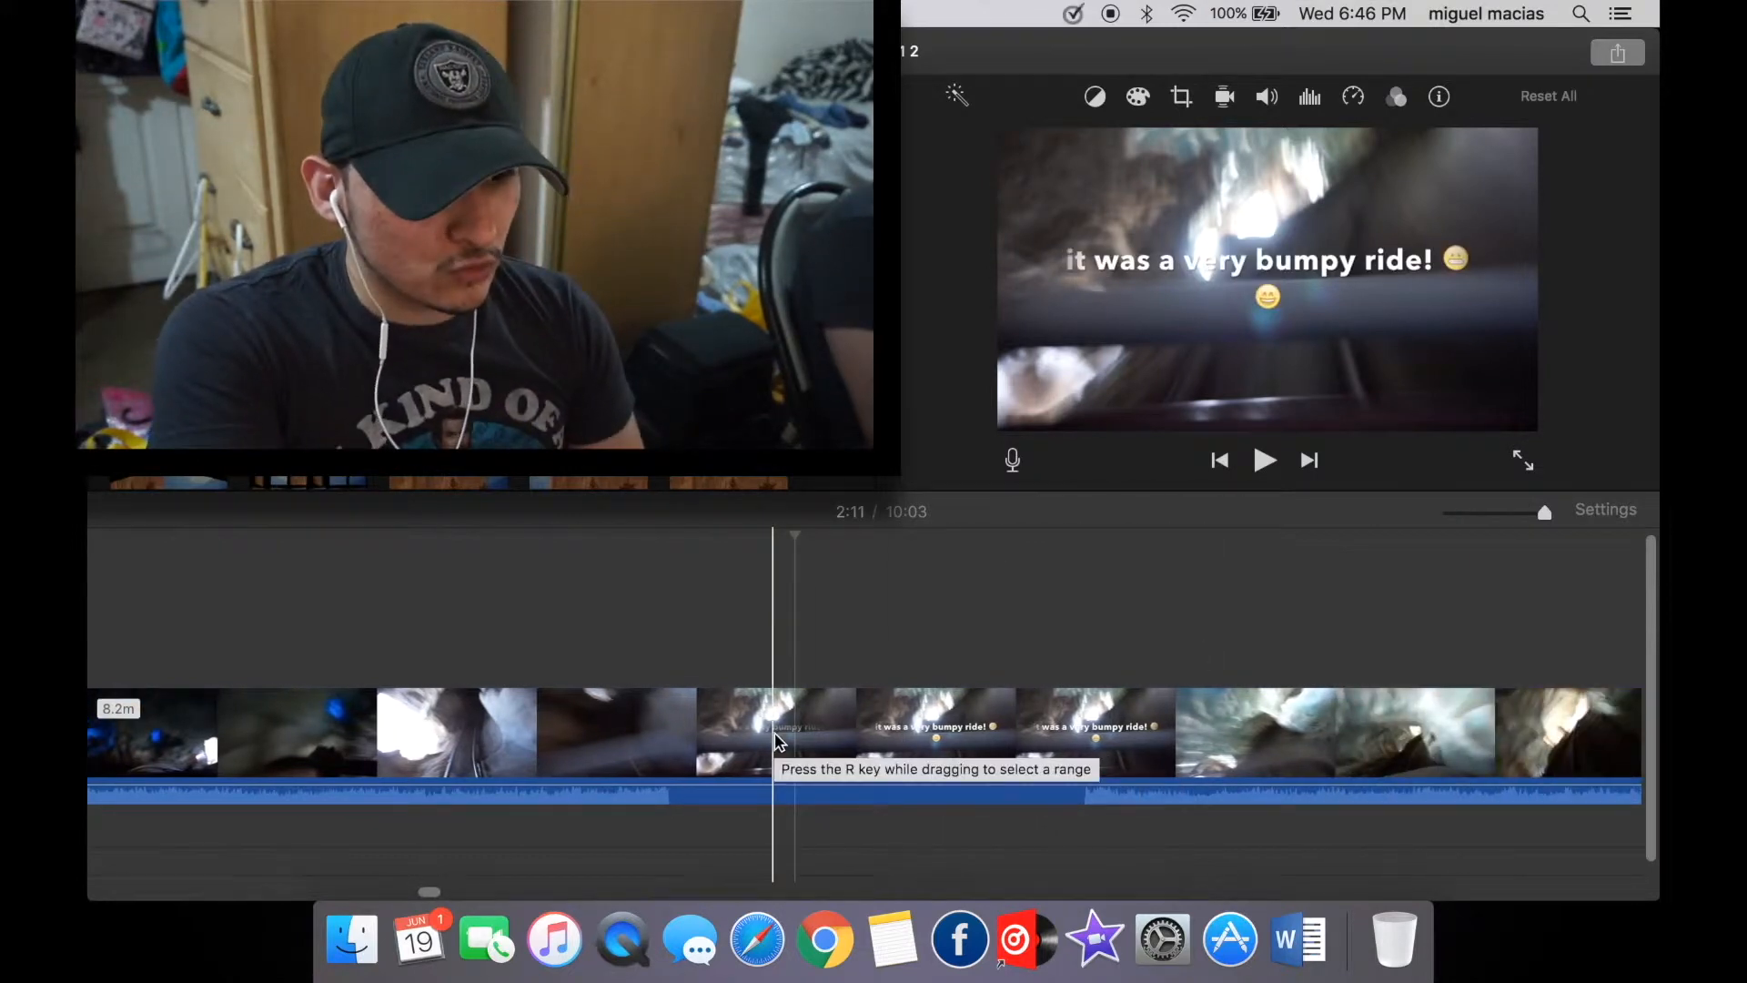
Add a freeze frame to the clip at 2:16, where the cave opening comes into view.
{"action": "scroll", "coordinate": [887, 767], "scroll_direction": "right", "scroll_amount": 10}
{"action": "scroll", "coordinate": [1083, 737], "scroll_direction": "right", "scroll_amount": 3}
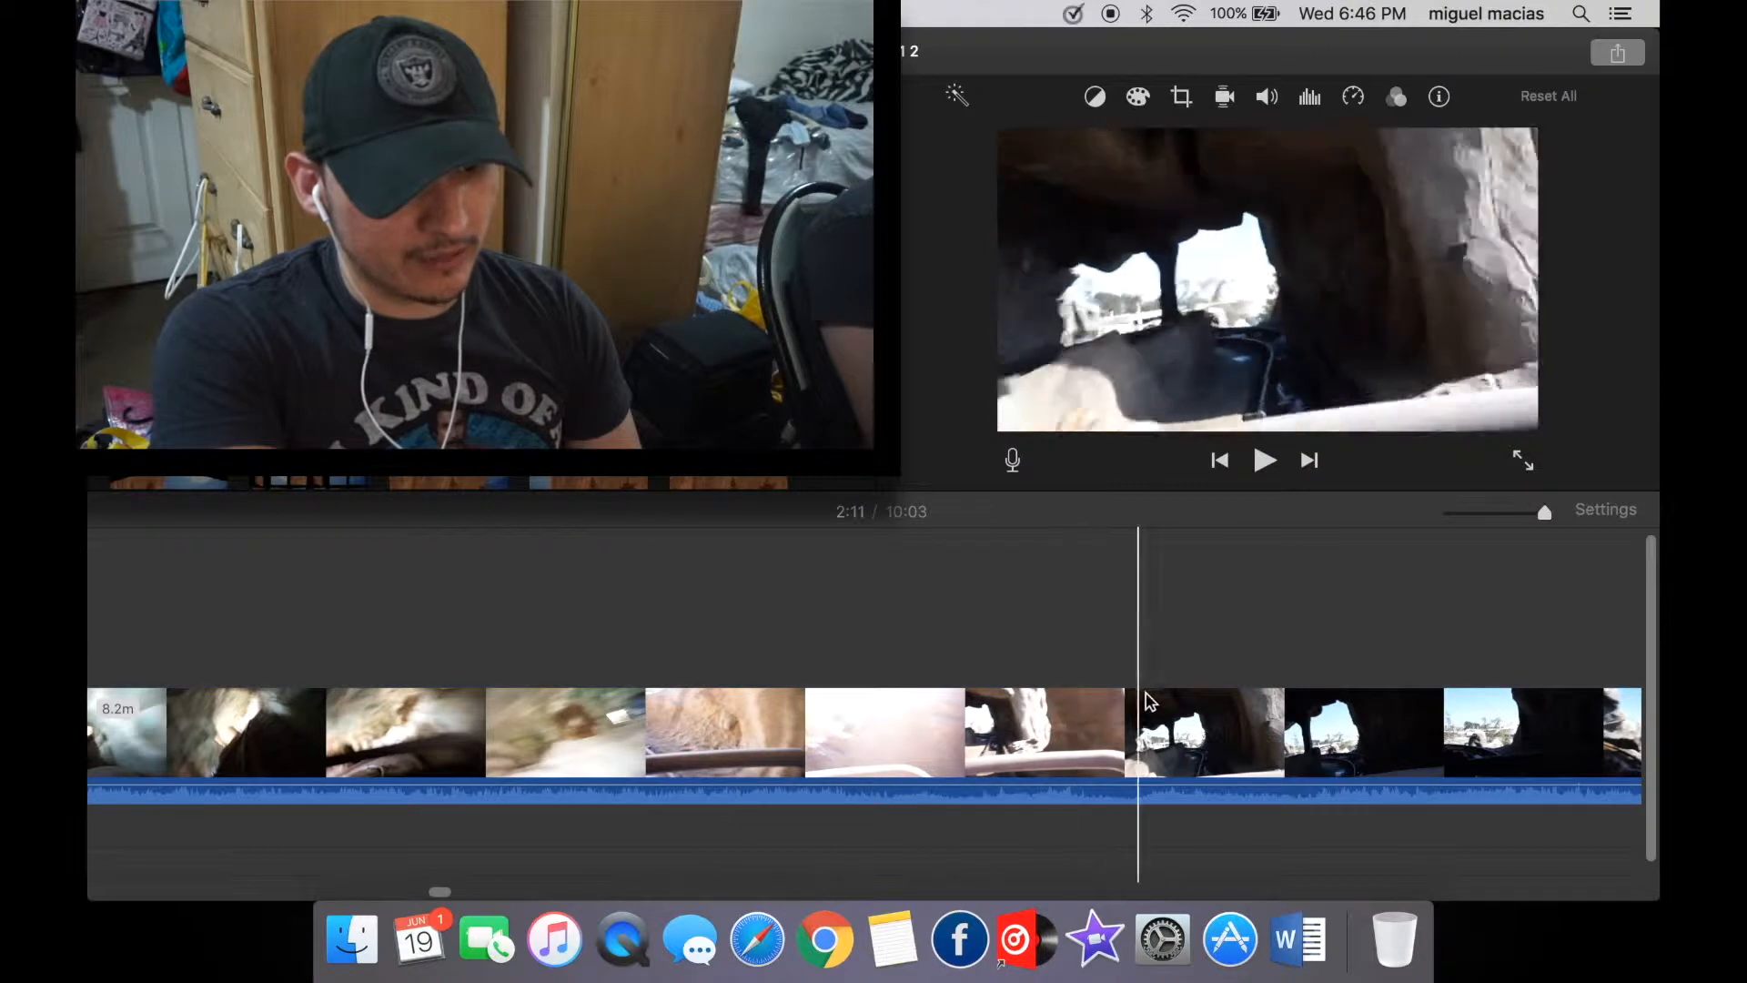
{"action": "left_click", "coordinate": [1165, 703]}
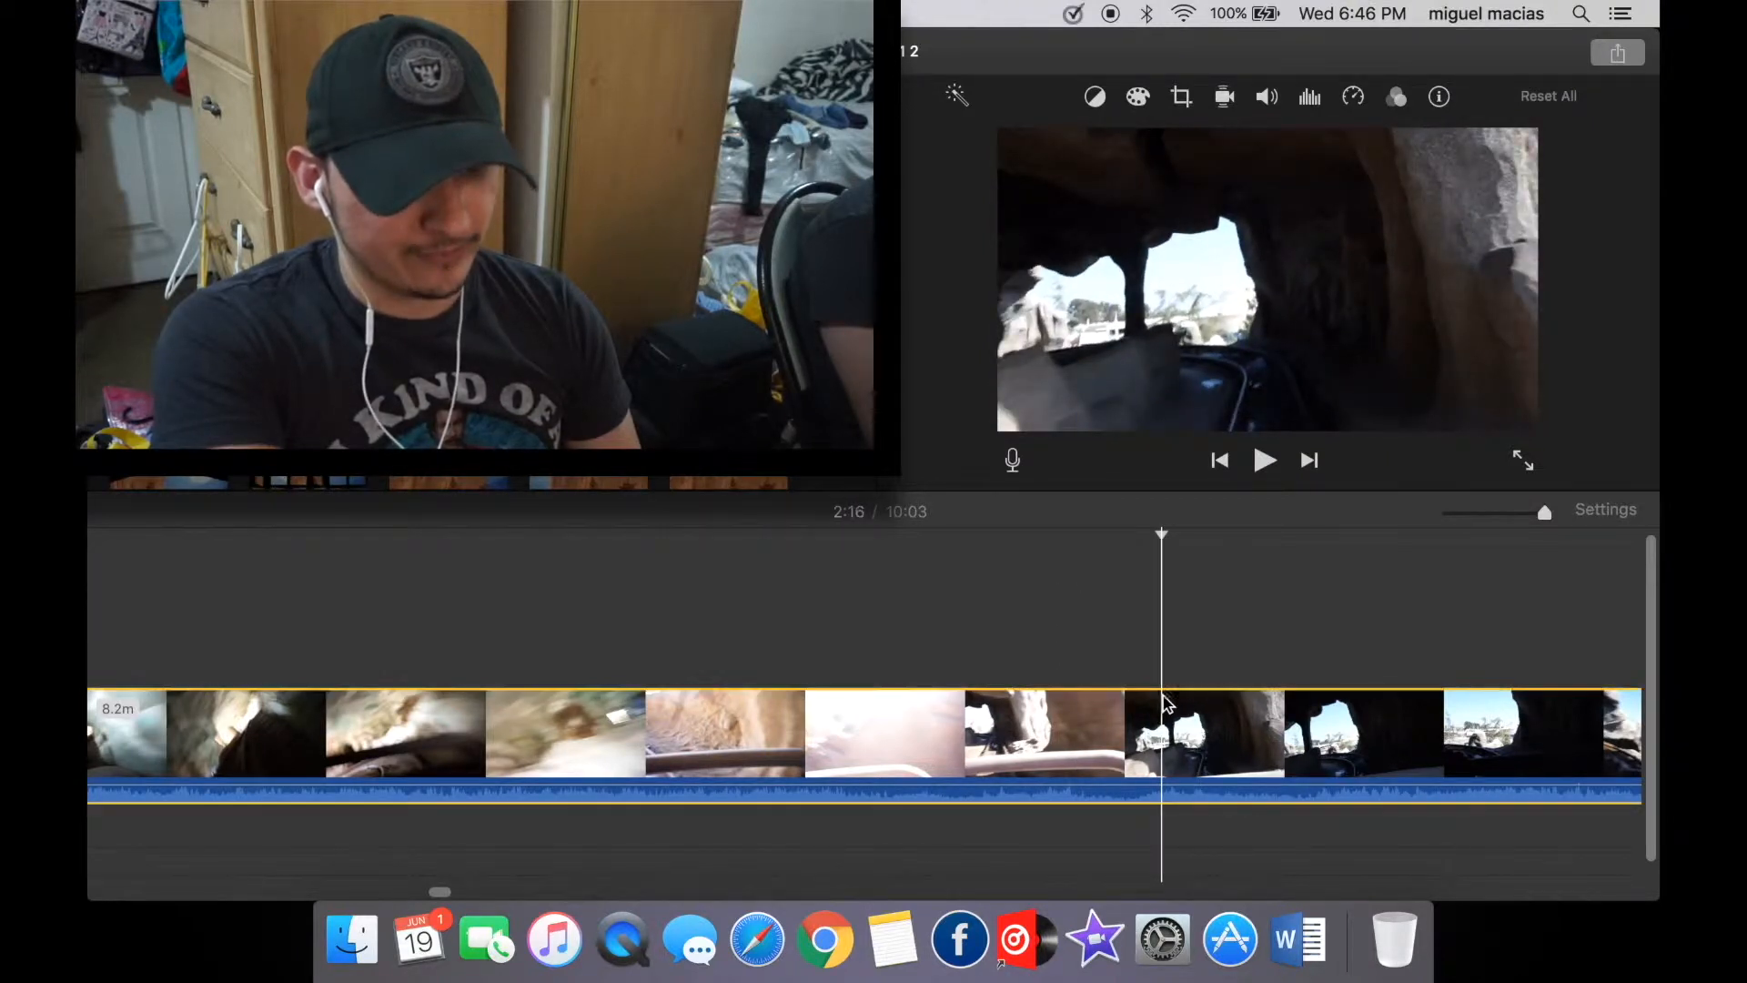
{"action": "right_click", "coordinate": [1165, 772]}
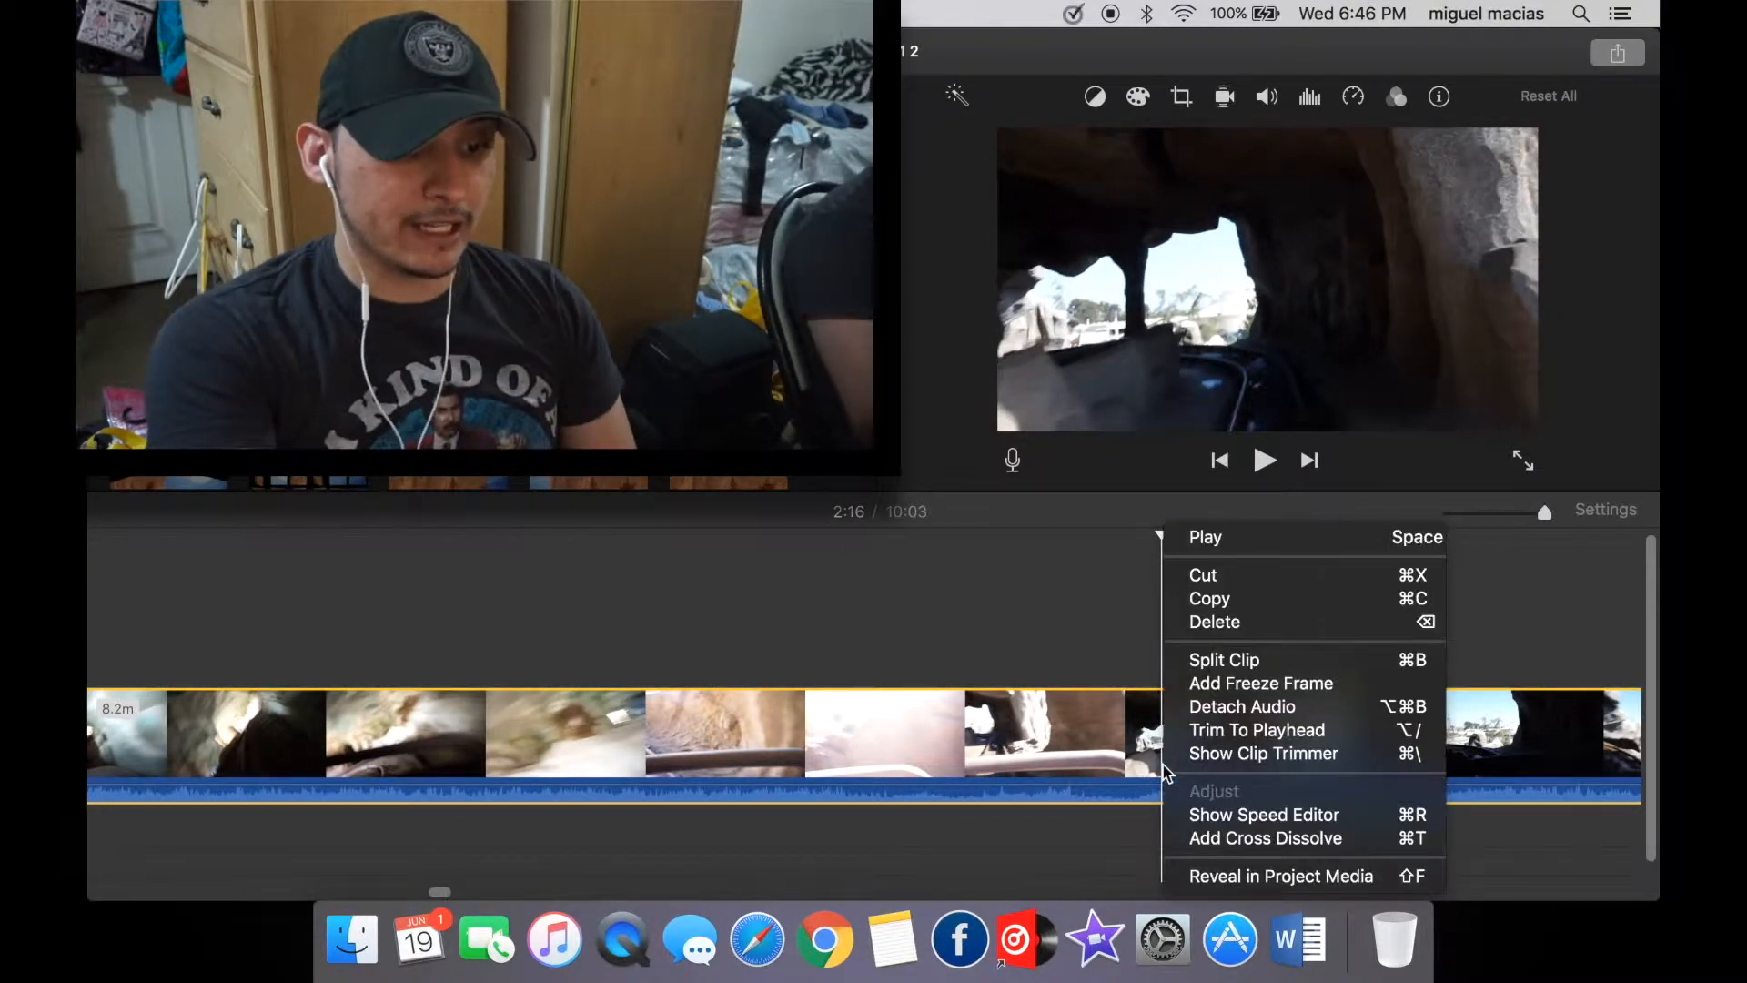
{"action": "left_click", "coordinate": [1224, 684]}
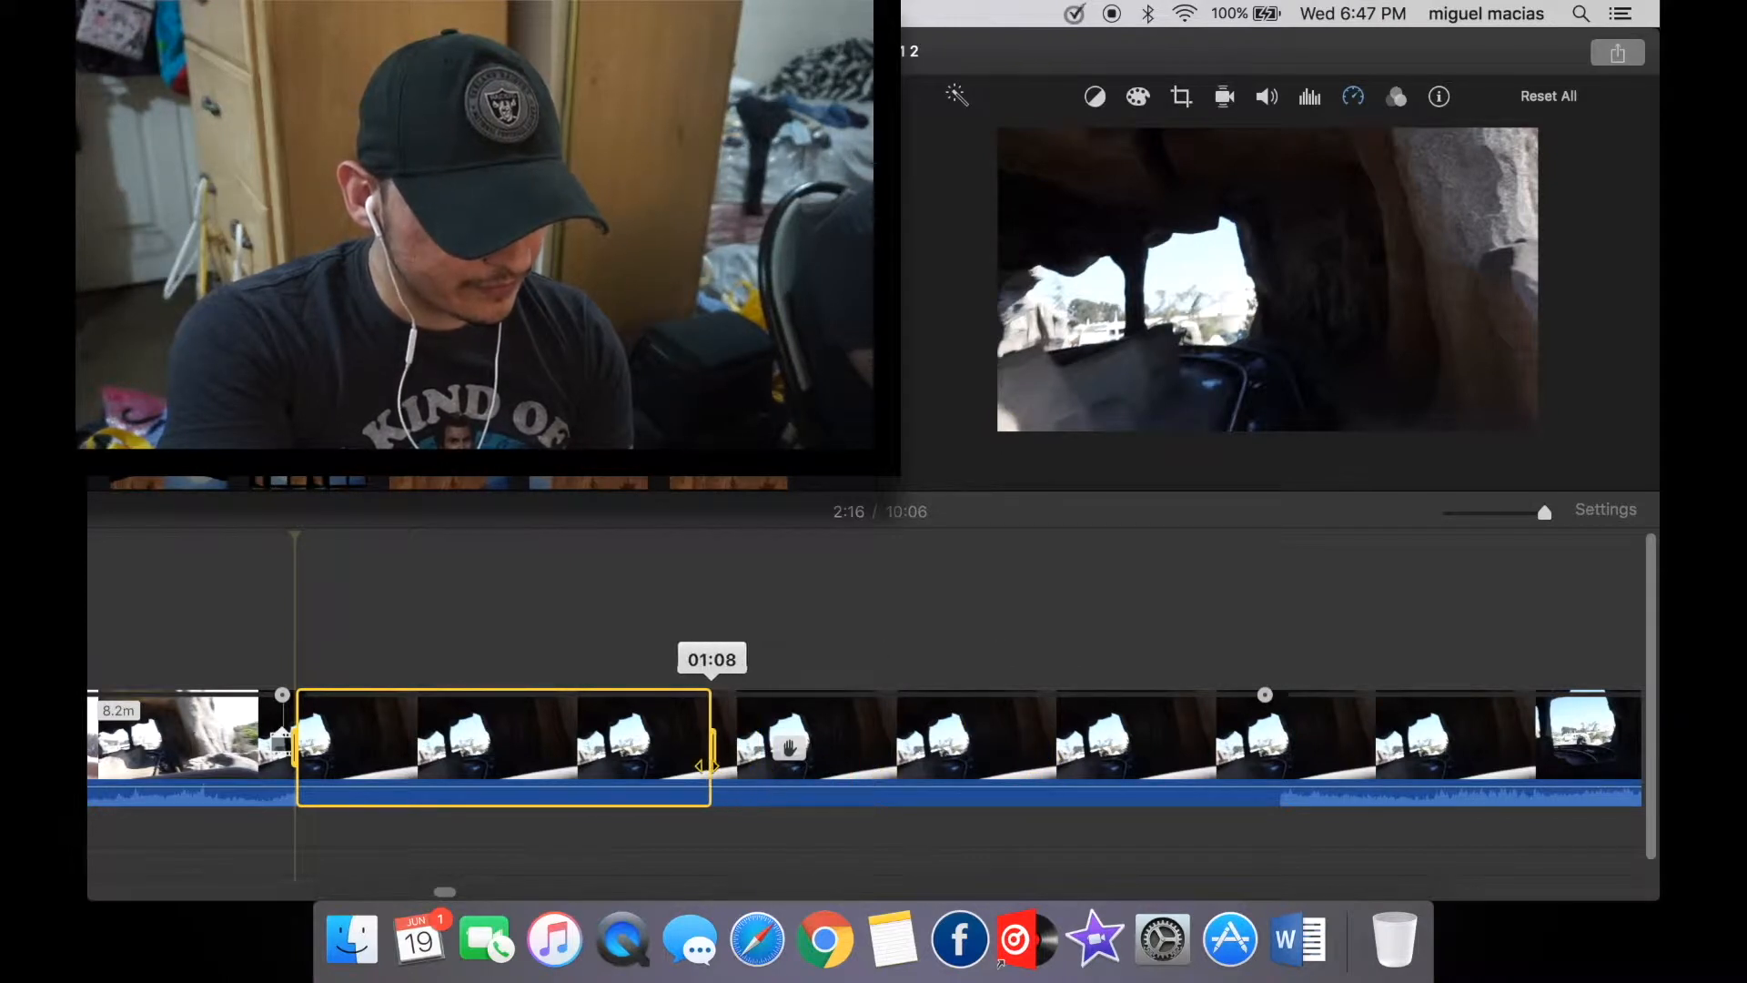
Extend the selected range from the start of the freeze frame to the footage at 2:20.
{"action": "scroll", "coordinate": [637, 760], "scroll_direction": "right", "scroll_amount": 5}
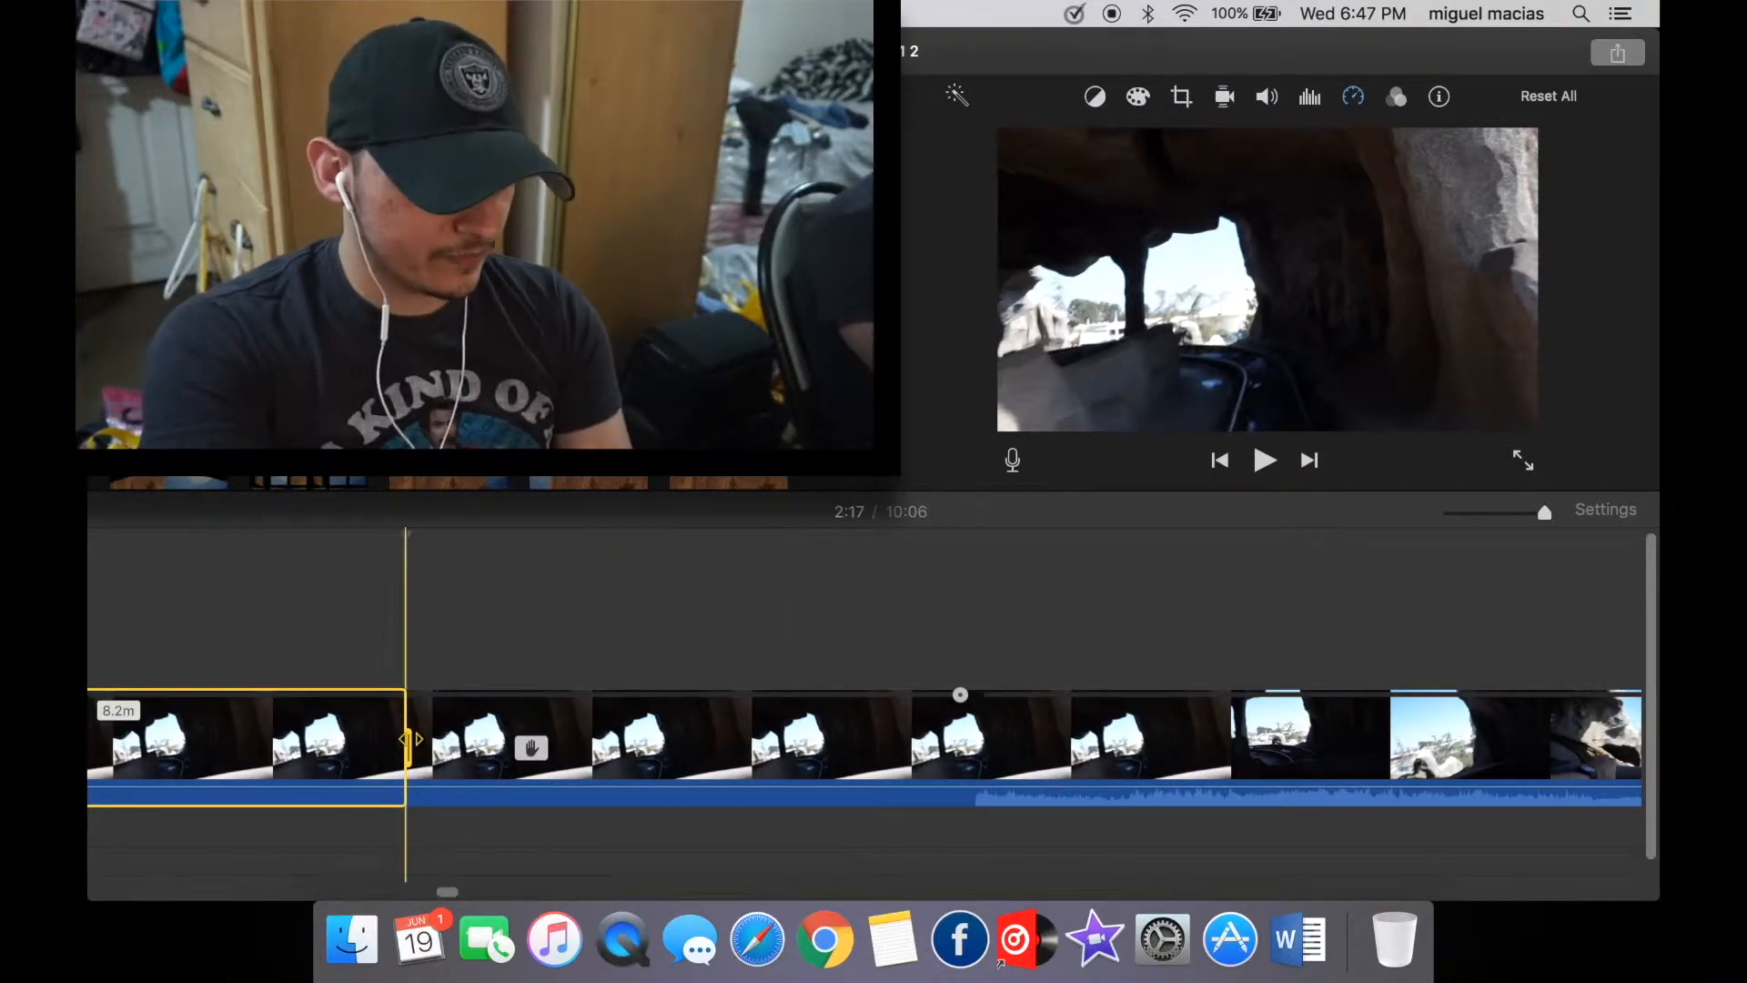
{"action": "left_click_drag", "start_coordinate": [648, 746], "coordinate": [1458, 765]}
{"action": "scroll", "coordinate": [1463, 774], "scroll_direction": "right", "scroll_amount": 5}
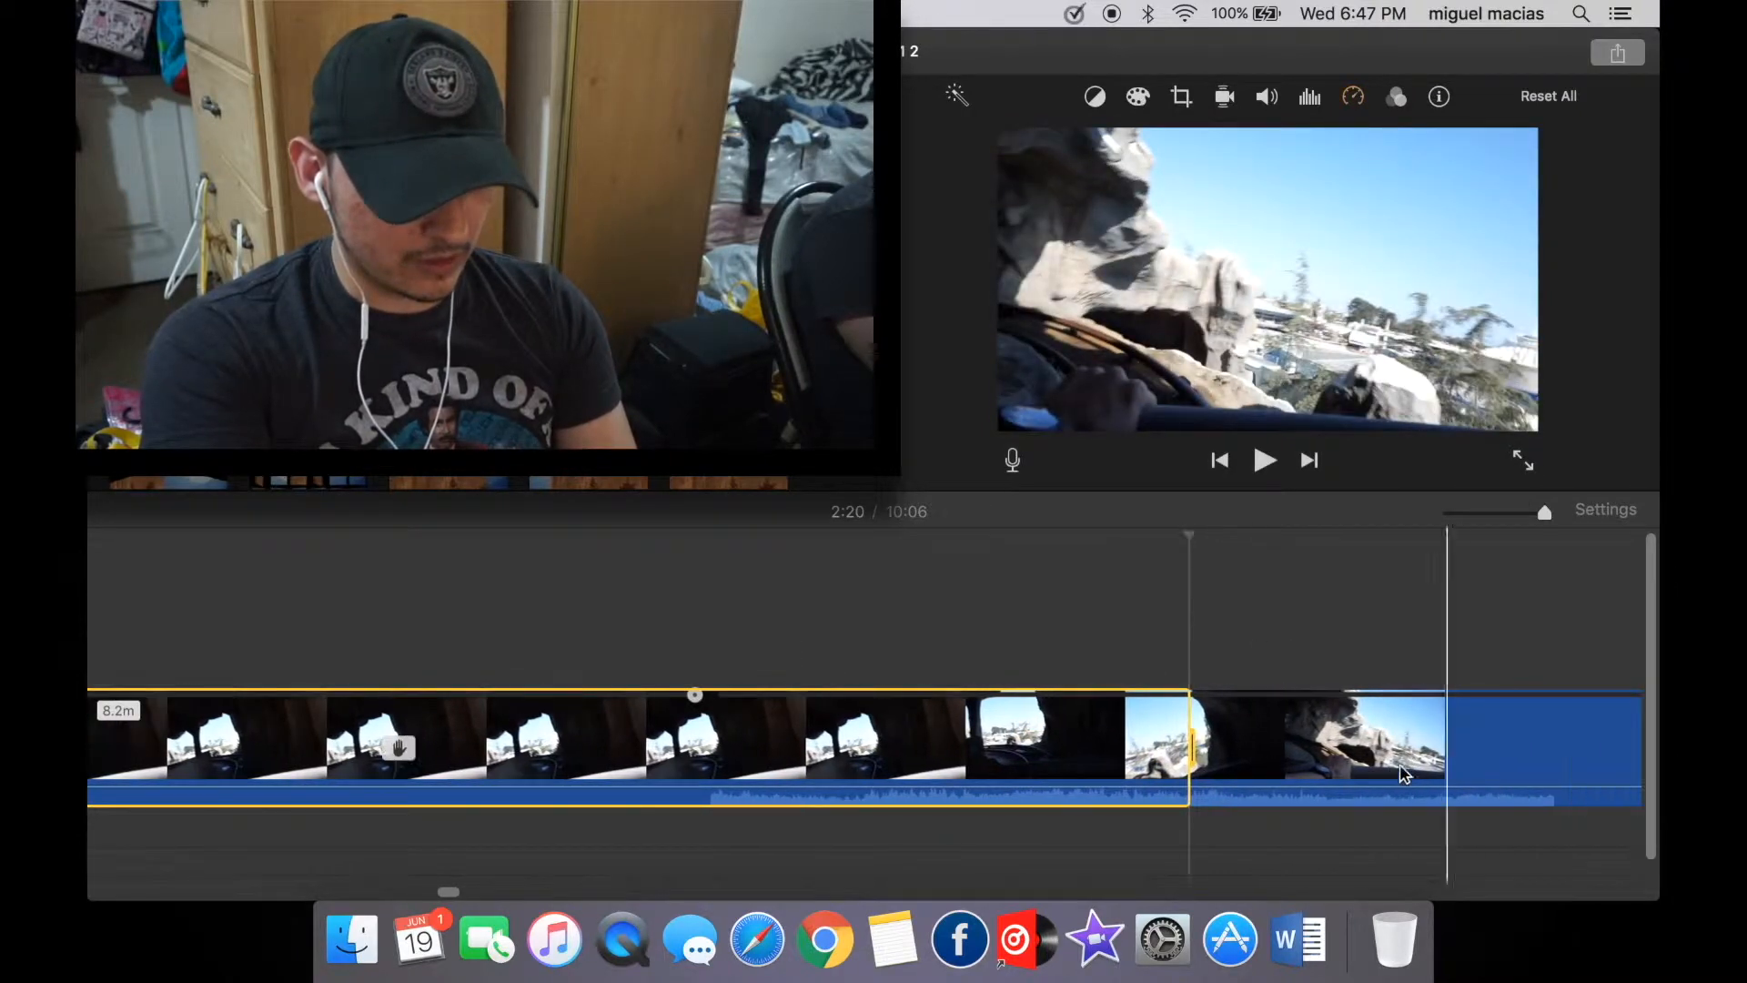
{"action": "scroll", "coordinate": [1019, 742], "scroll_direction": "left", "scroll_amount": 8}
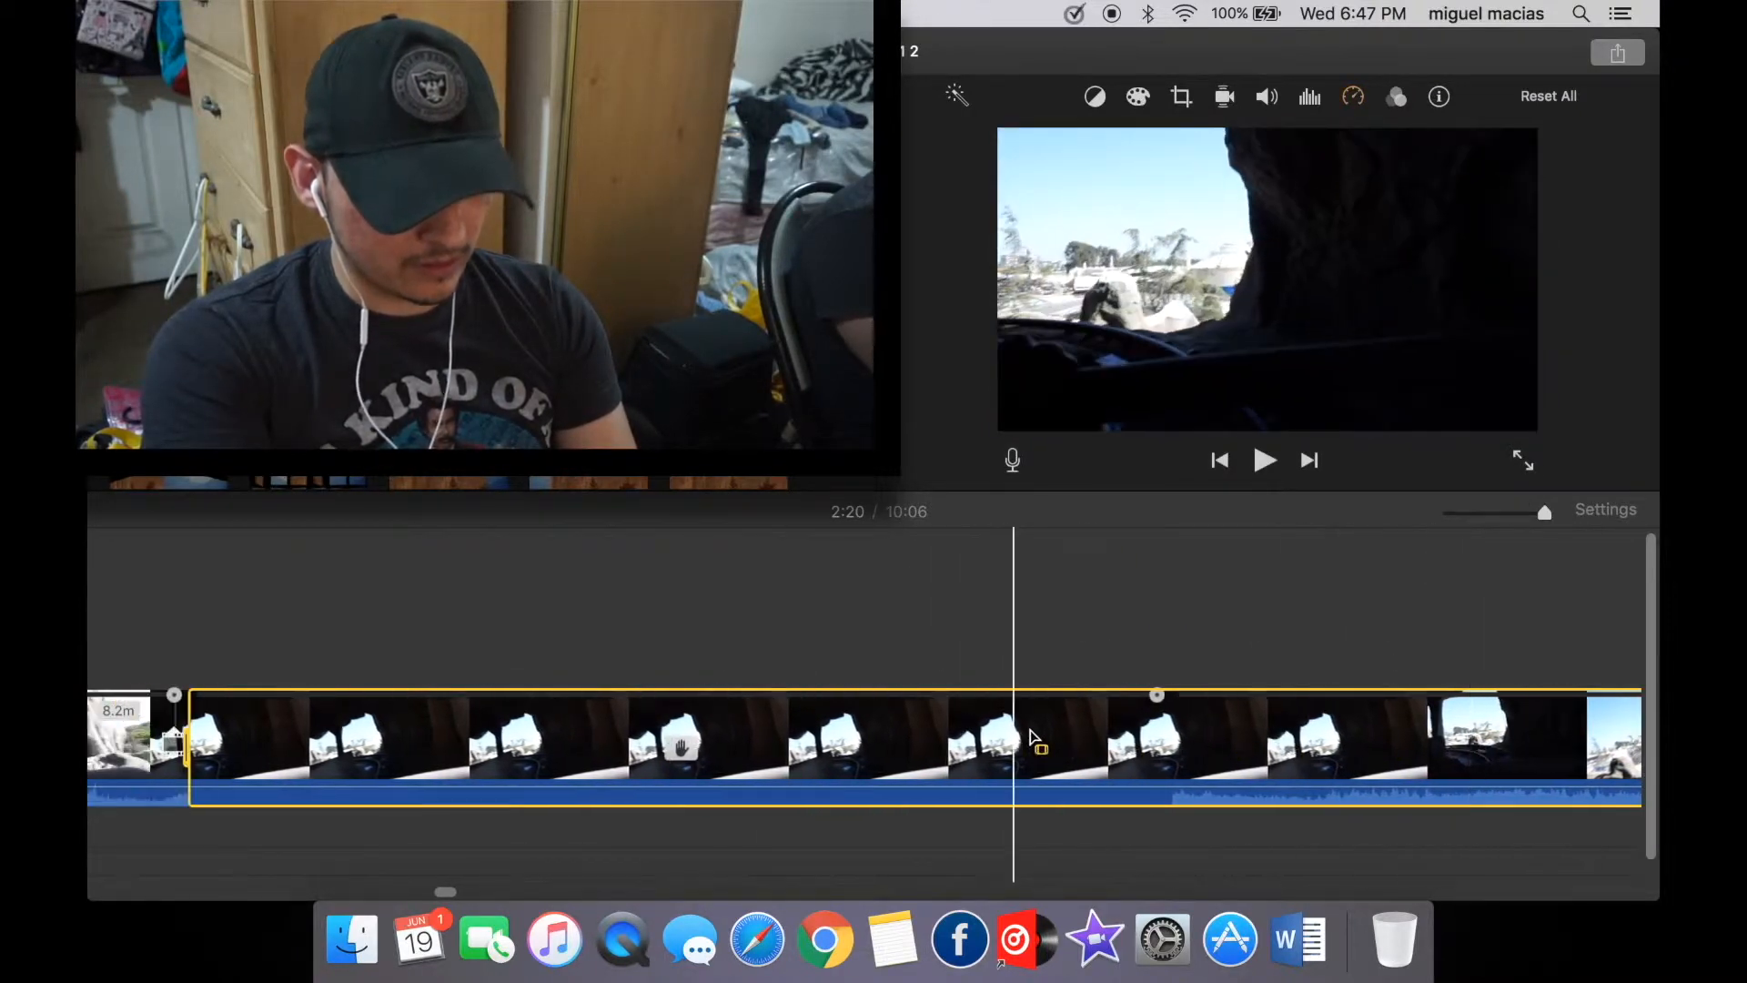
{"action": "scroll", "coordinate": [1271, 764], "scroll_direction": "right", "scroll_amount": 3}
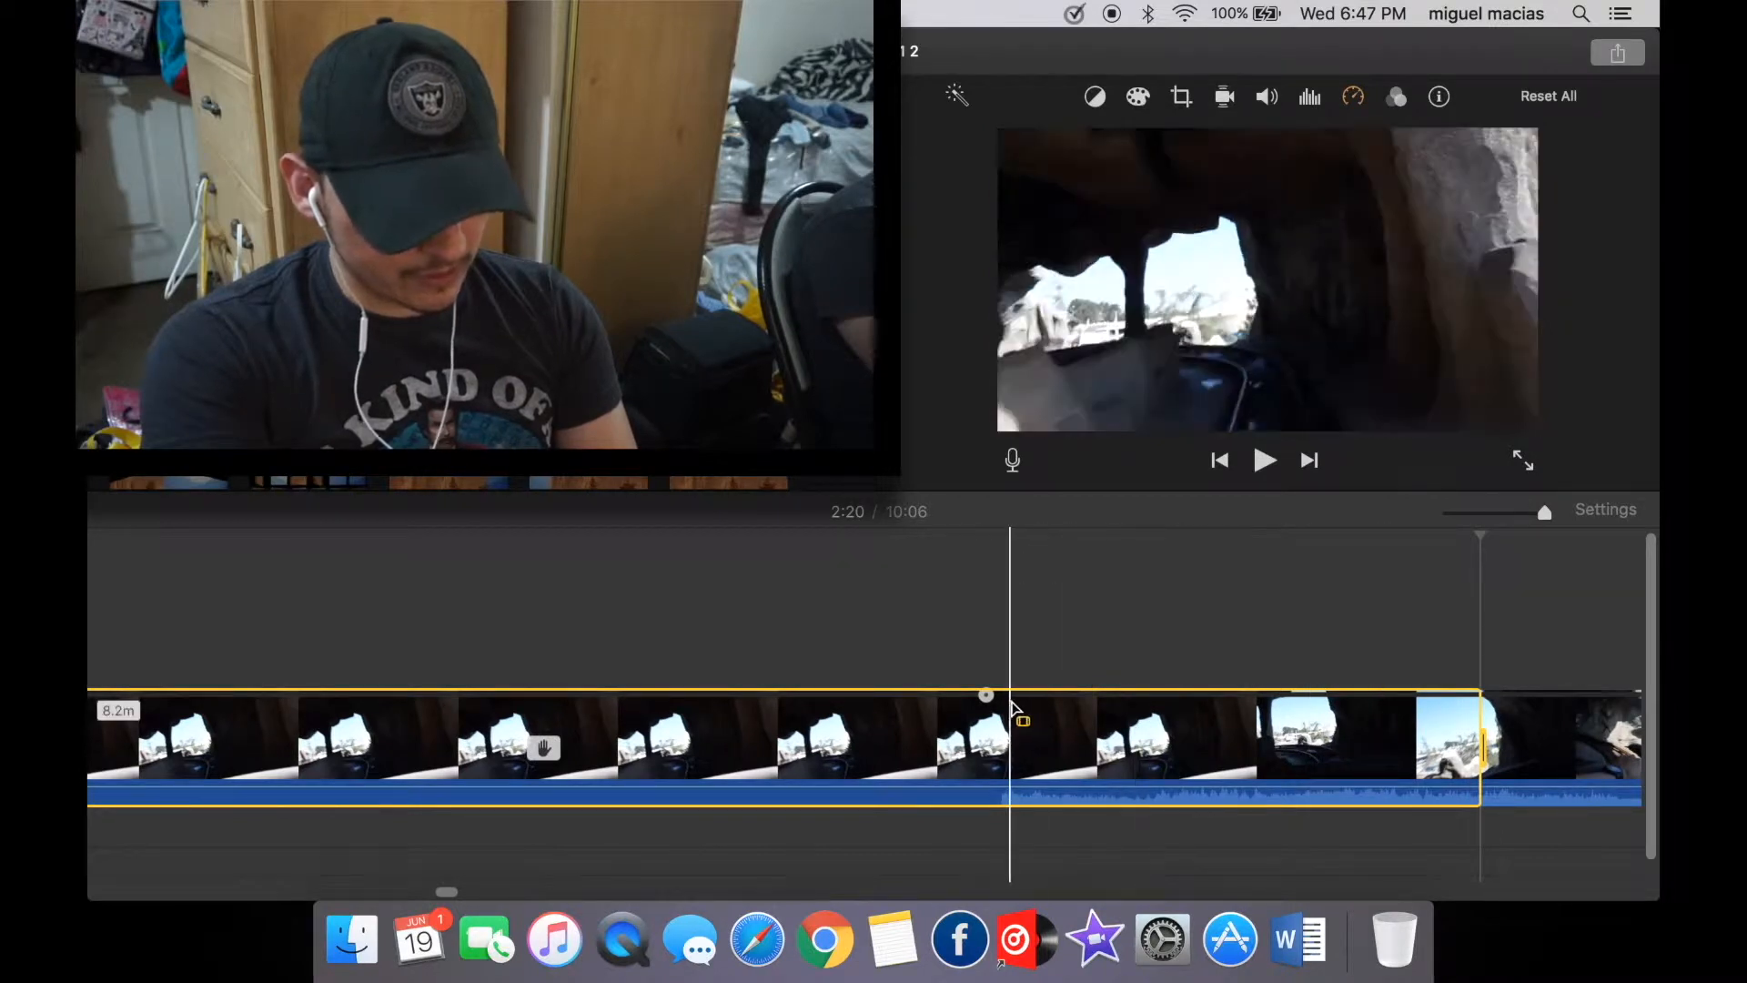
Try to lengthen the freeze frame by moving its end later in the clip and adjusting the footage around its start.
{"action": "left_click_drag", "start_coordinate": [987, 696], "coordinate": [1053, 699]}
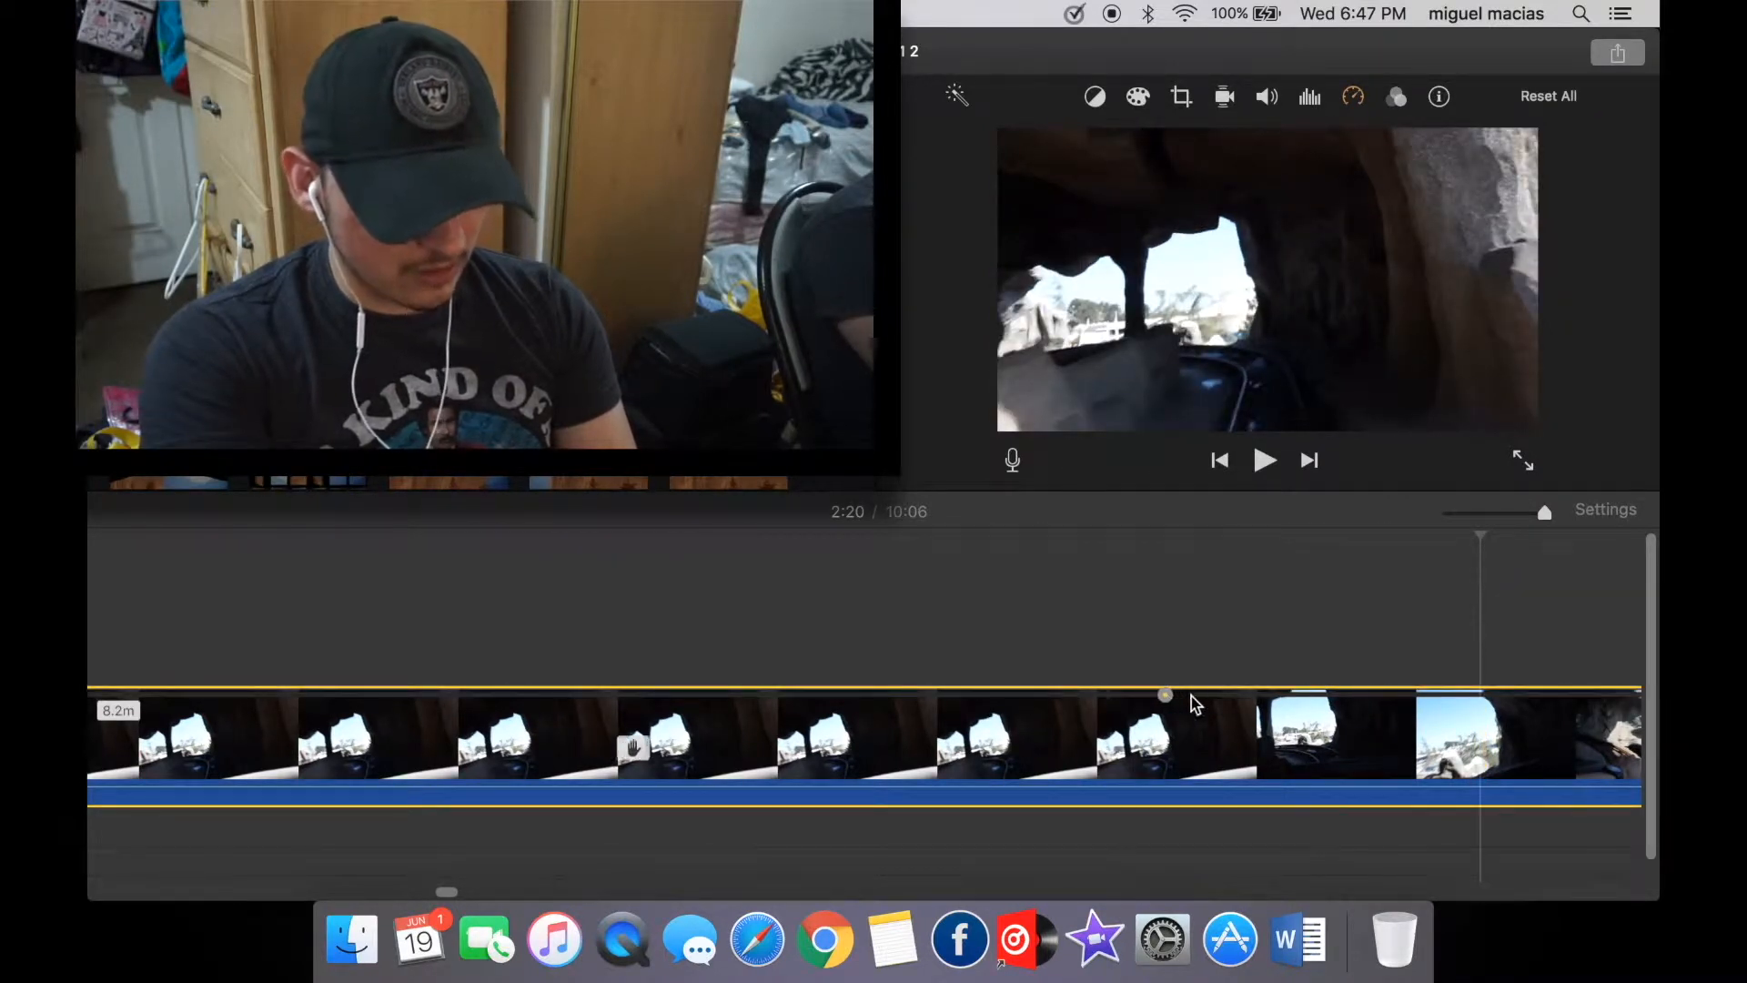
{"action": "left_click_drag", "start_coordinate": [1393, 733], "coordinate": [1407, 734]}
{"action": "left_click_drag", "start_coordinate": [995, 696], "coordinate": [1319, 700]}
{"action": "scroll", "coordinate": [976, 715], "scroll_direction": "right", "scroll_amount": 5}
{"action": "scroll", "coordinate": [674, 769], "scroll_direction": "left", "scroll_amount": 15}
{"action": "scroll", "coordinate": [674, 769], "scroll_direction": "left", "scroll_amount": 10}
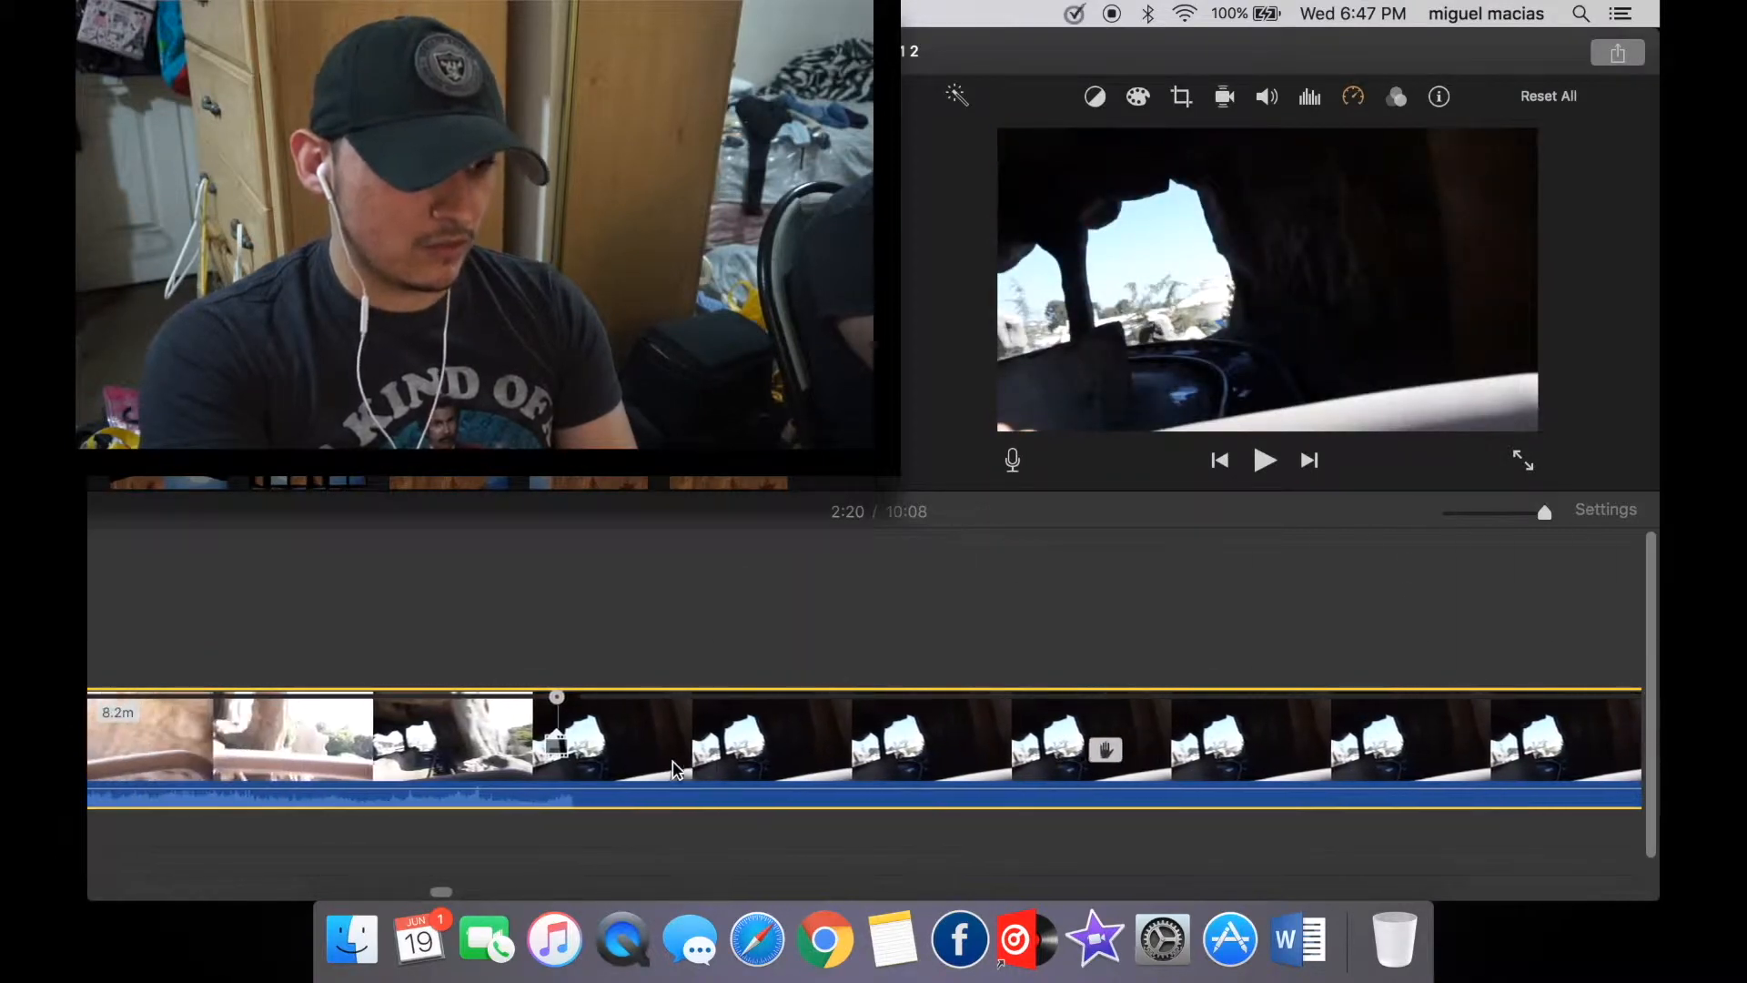
{"action": "scroll", "coordinate": [812, 801], "scroll_direction": "right", "scroll_amount": 1}
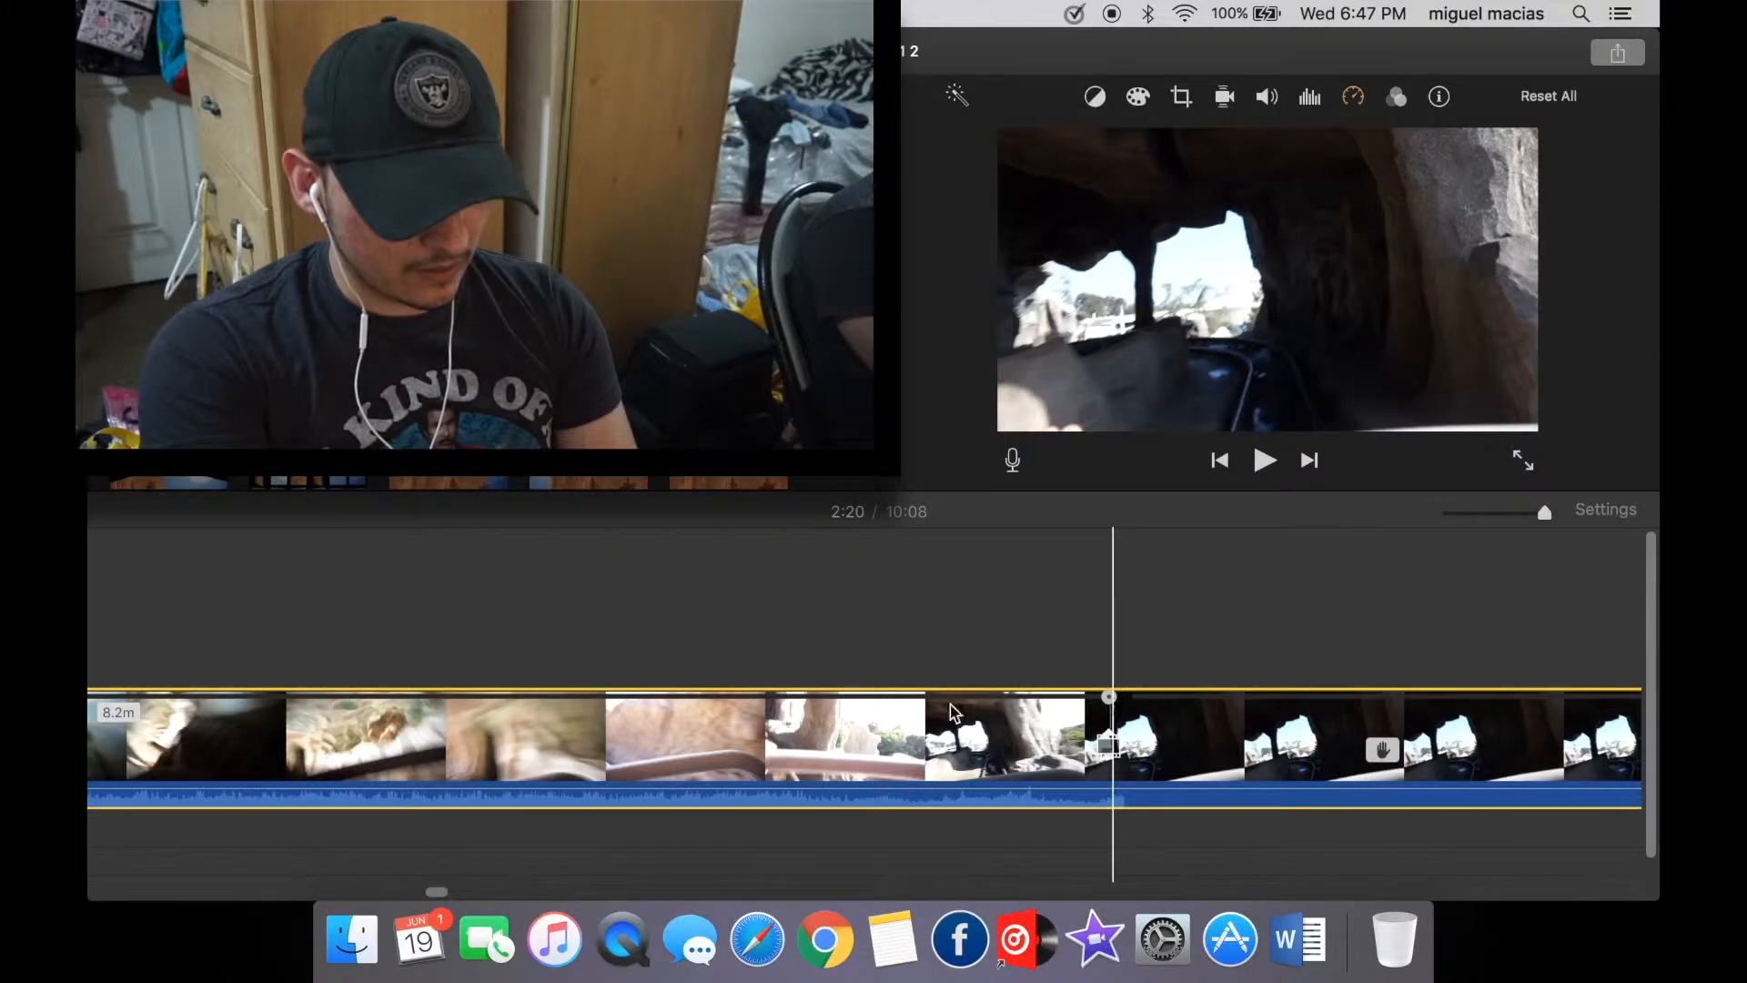
{"action": "left_click_drag", "start_coordinate": [950, 704], "coordinate": [689, 734]}
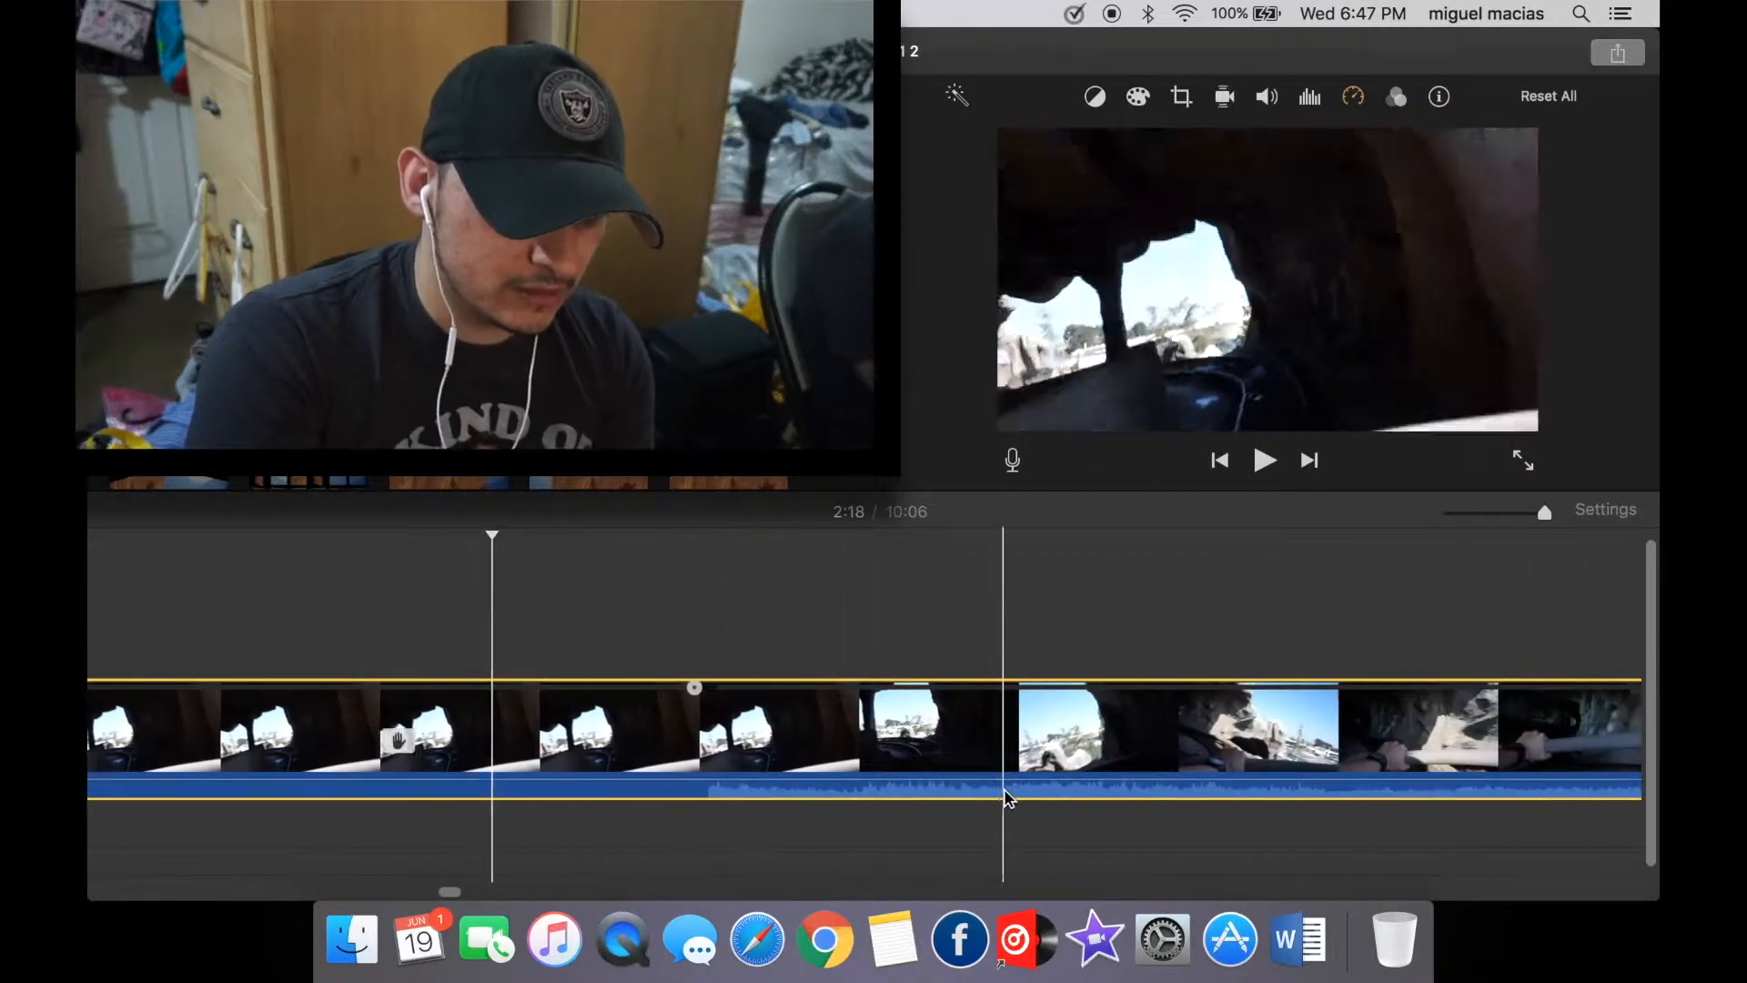
{"action": "scroll", "coordinate": [1006, 798], "scroll_direction": "right", "scroll_amount": 20}
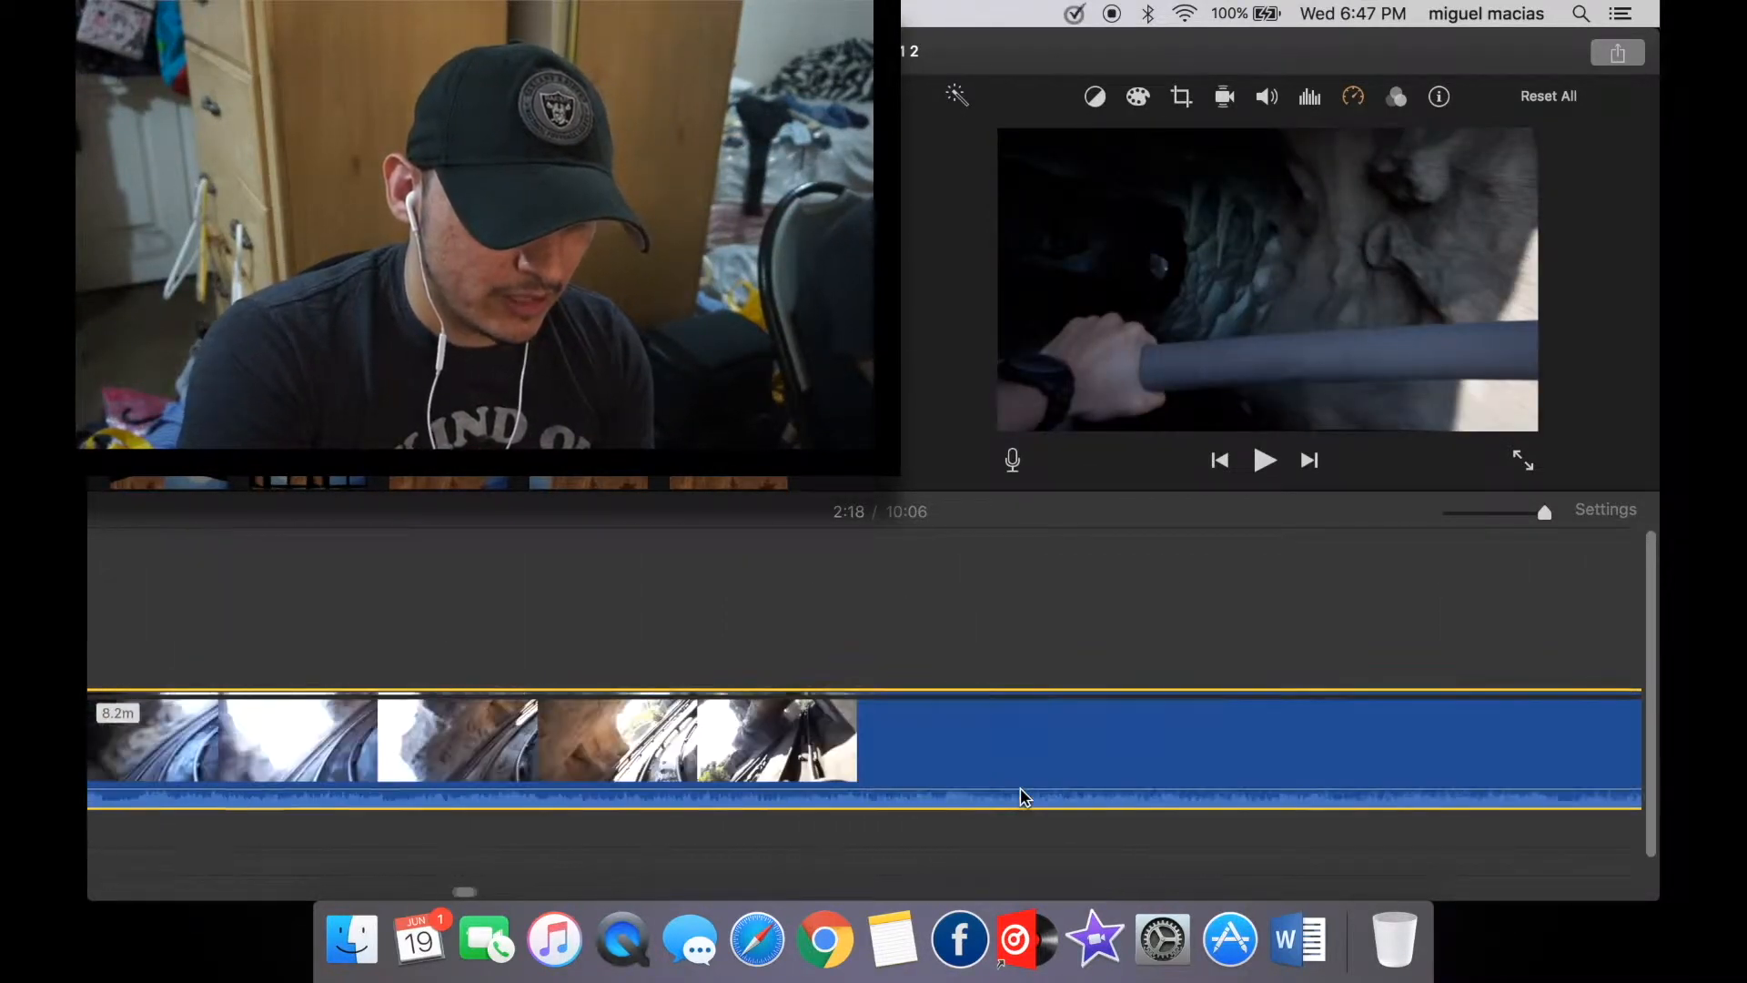
{"action": "scroll", "coordinate": [1020, 790], "scroll_direction": "right", "scroll_amount": 20}
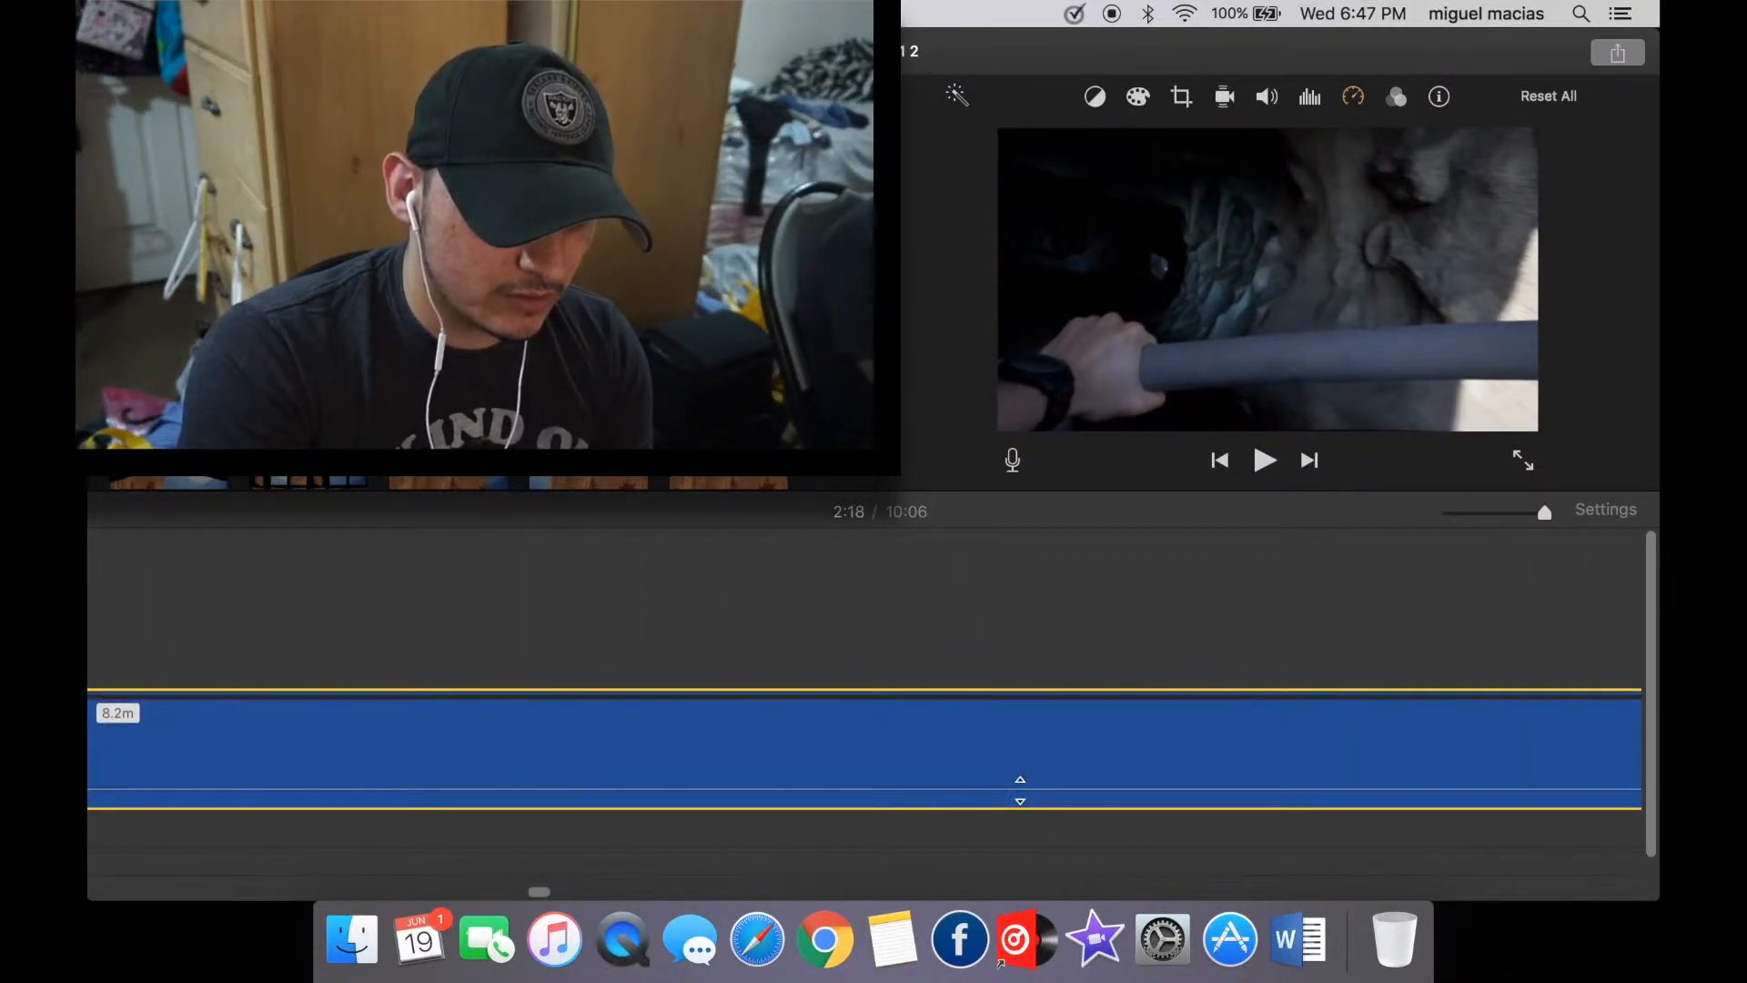
{"action": "scroll", "coordinate": [1021, 790], "scroll_direction": "right", "scroll_amount": 15}
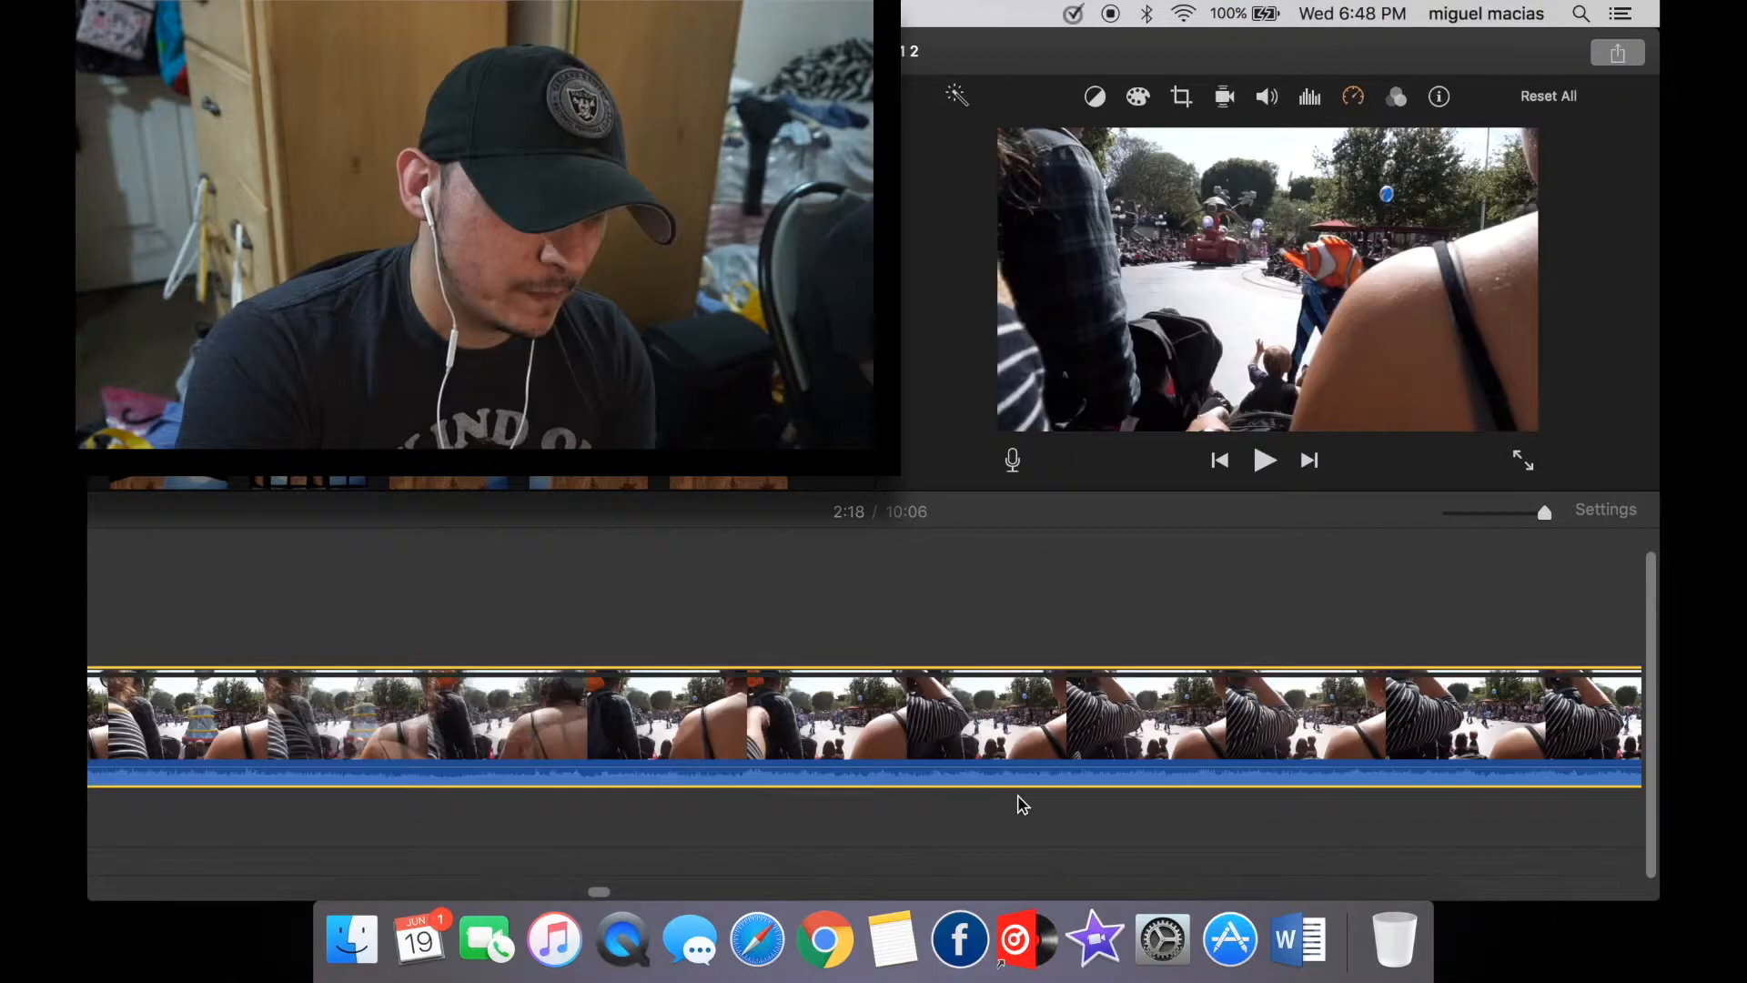
{"action": "scroll", "coordinate": [1021, 801], "scroll_direction": "left", "scroll_amount": 10}
Undo the freeze frame's length changes and the freeze frame itself.
{"action": "left_click", "coordinate": [292, 14]}
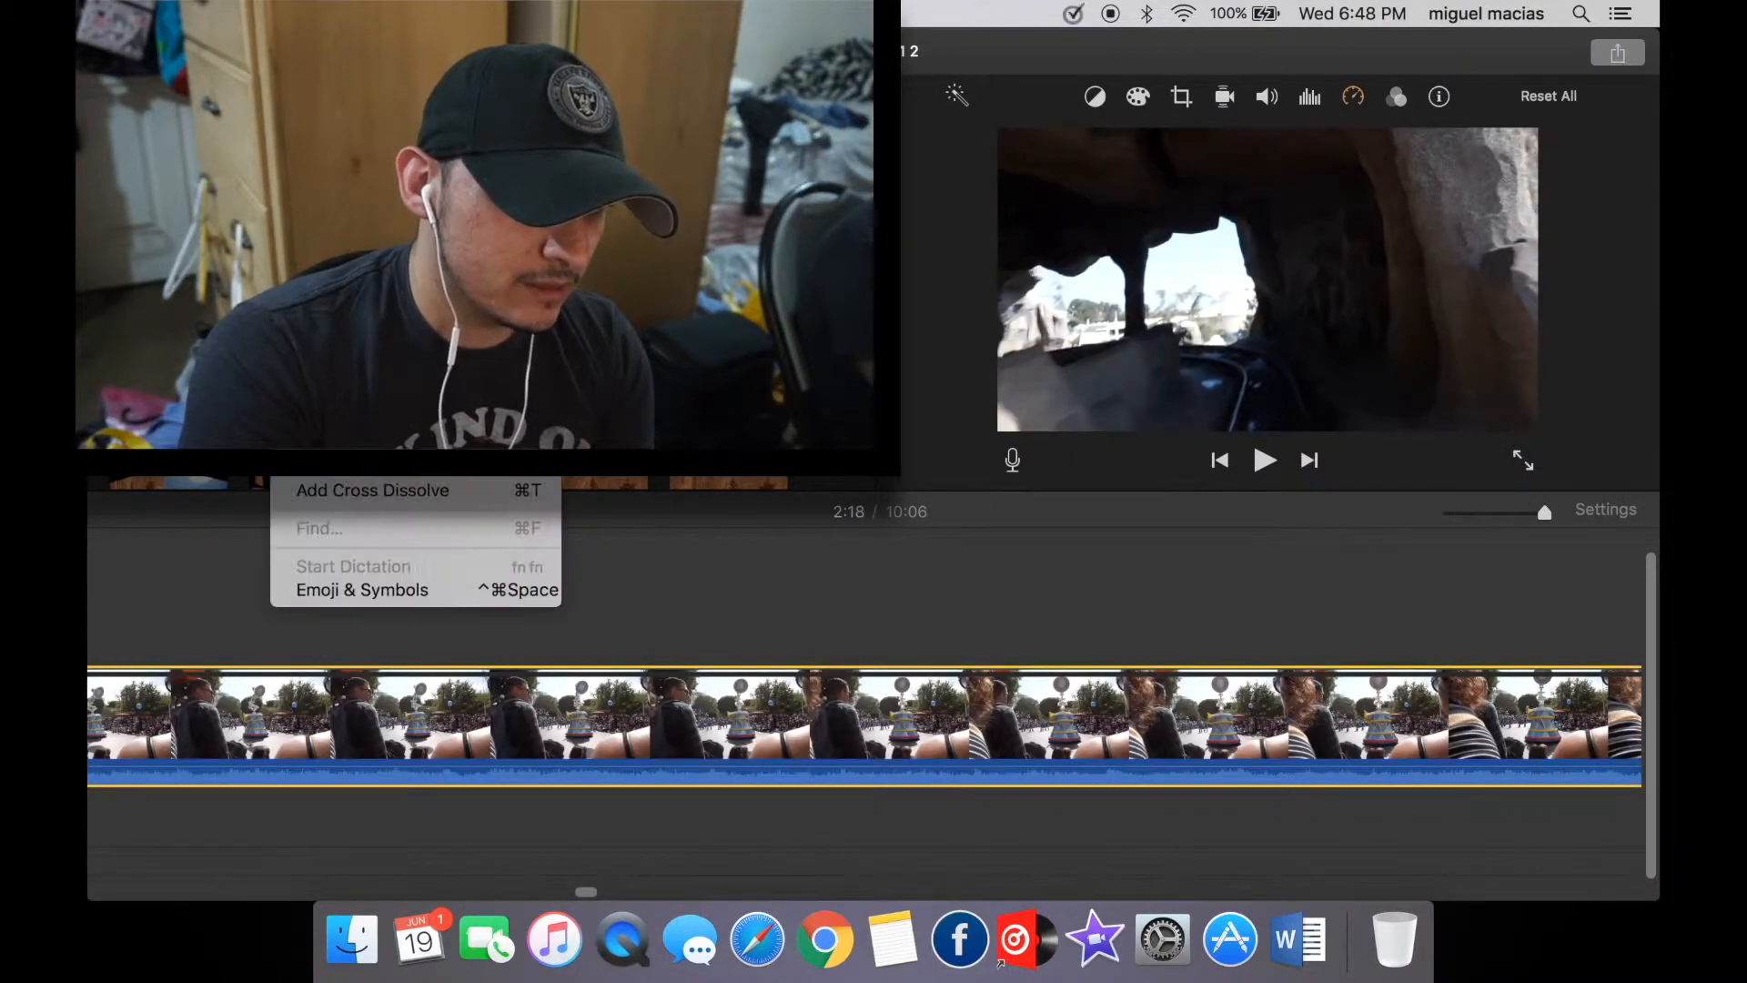
{"action": "left_click", "coordinate": [328, 42]}
{"action": "left_click", "coordinate": [291, 14]}
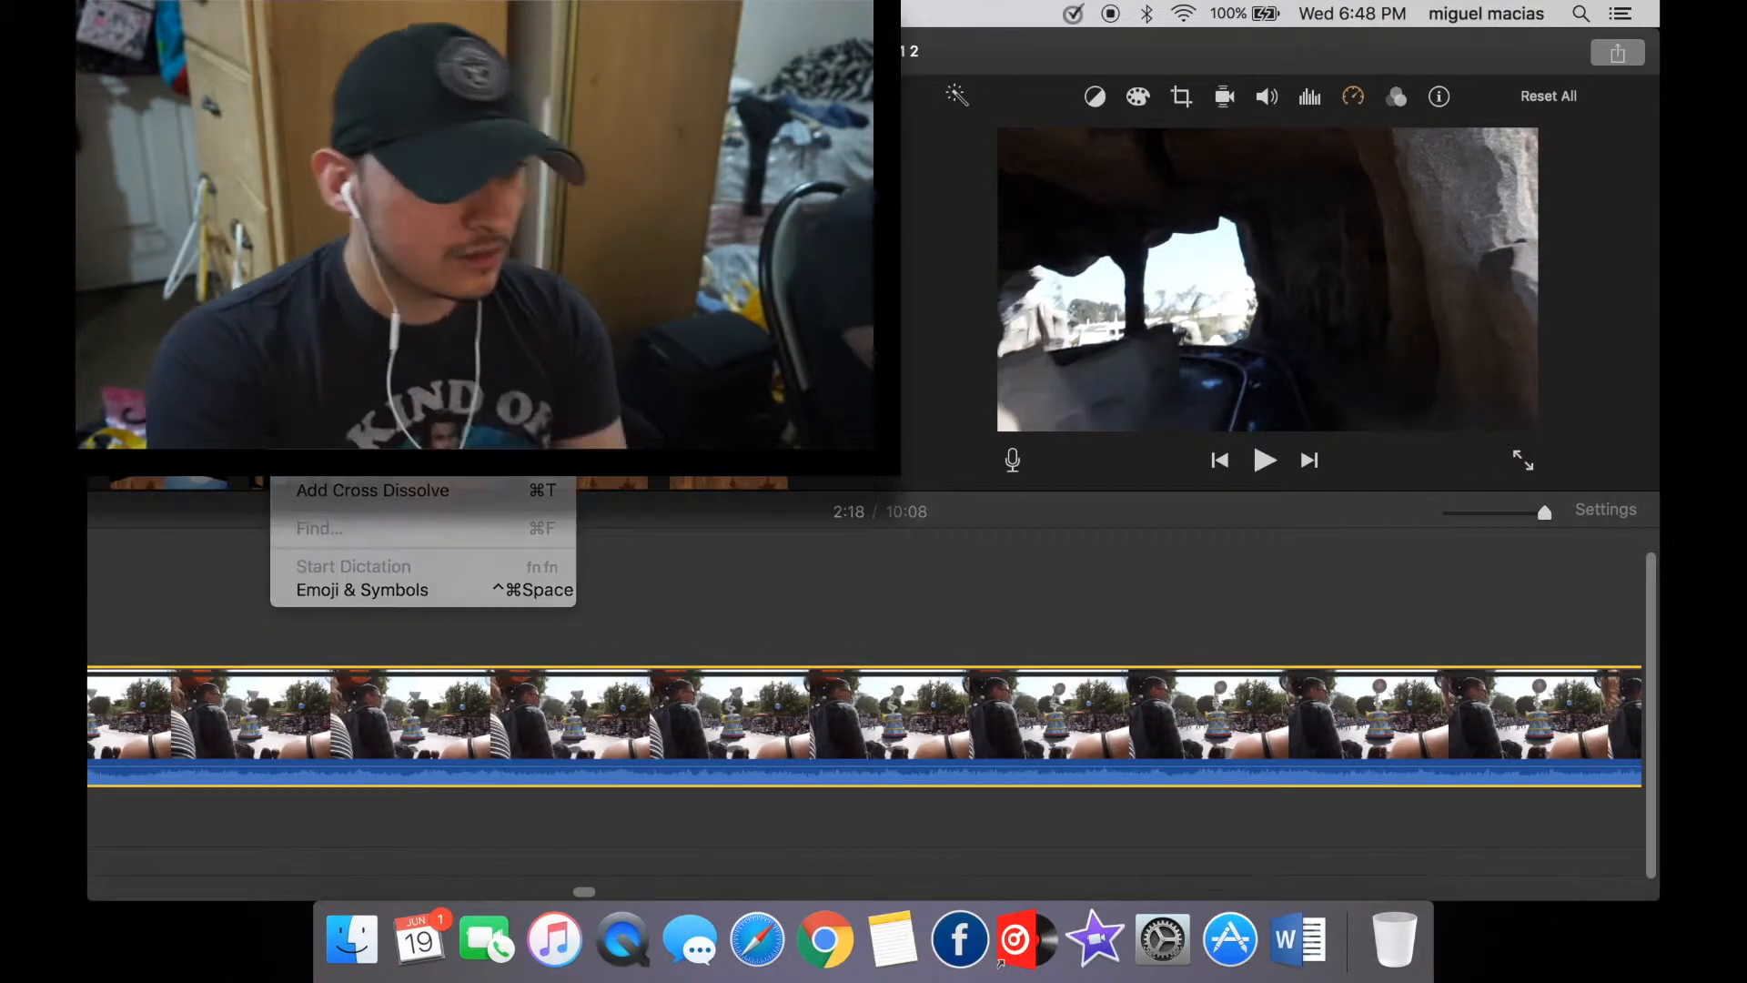
{"action": "left_click", "coordinate": [328, 42]}
{"action": "left_click", "coordinate": [291, 13]}
{"action": "left_click", "coordinate": [327, 42]}
{"action": "left_click", "coordinate": [291, 13]}
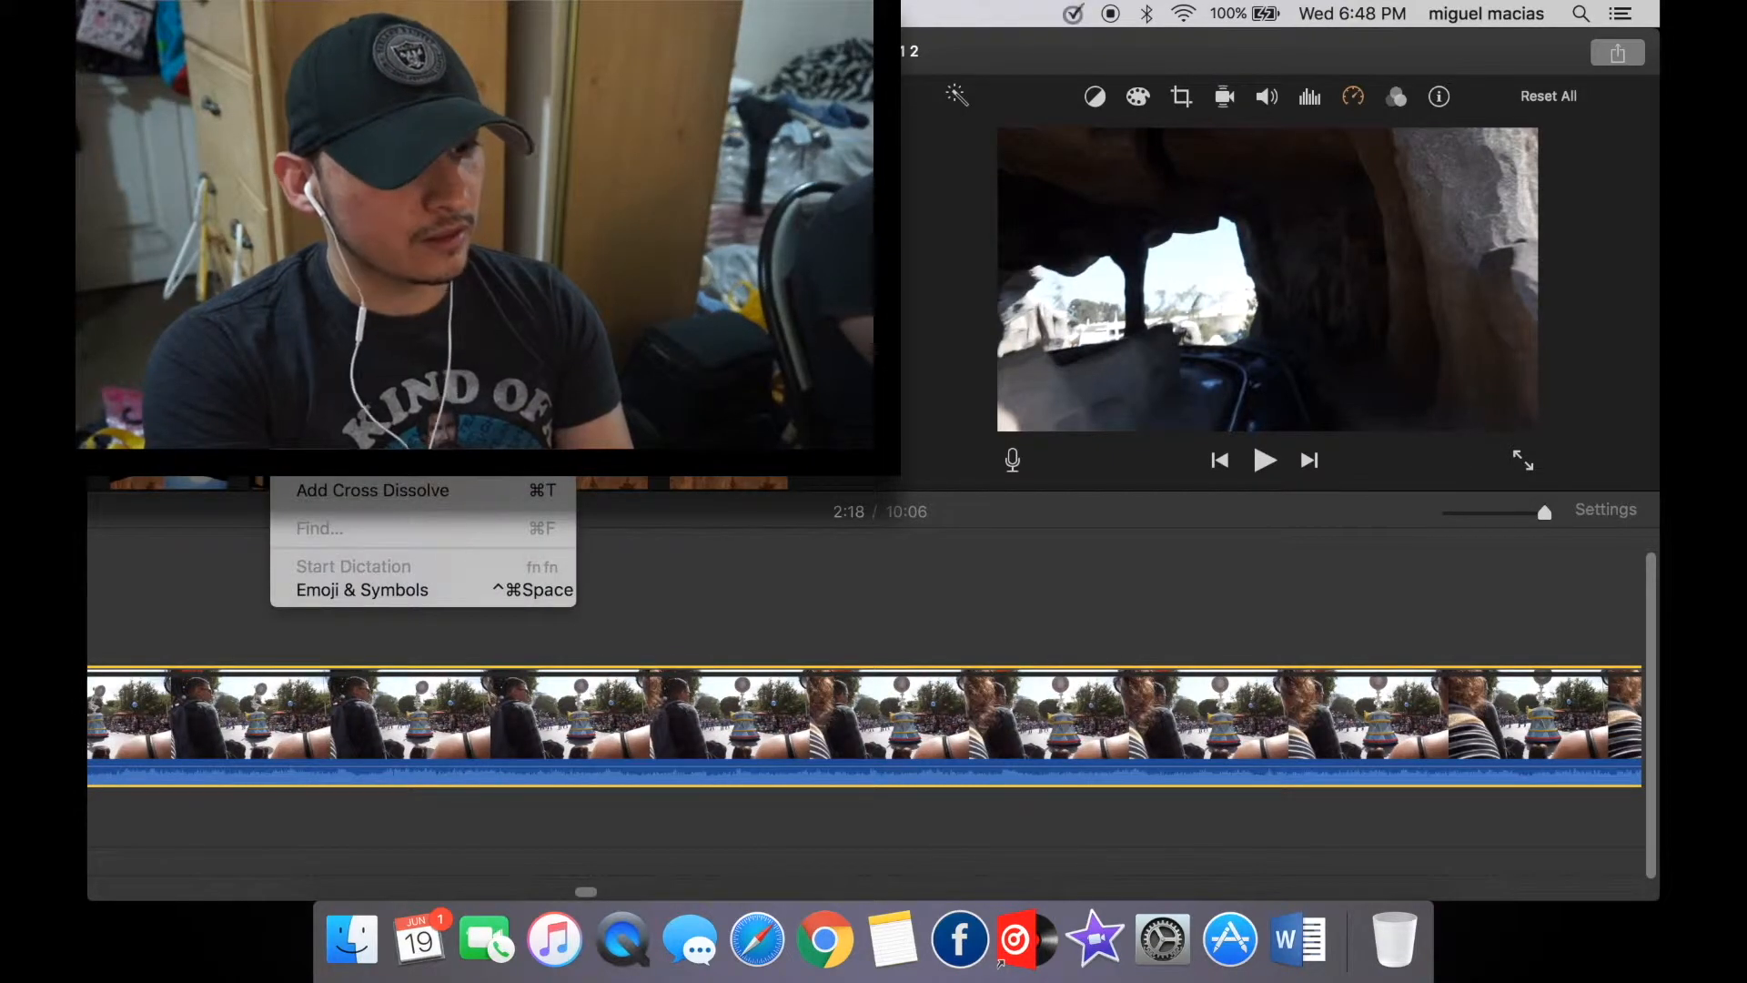
{"action": "left_click", "coordinate": [328, 42]}
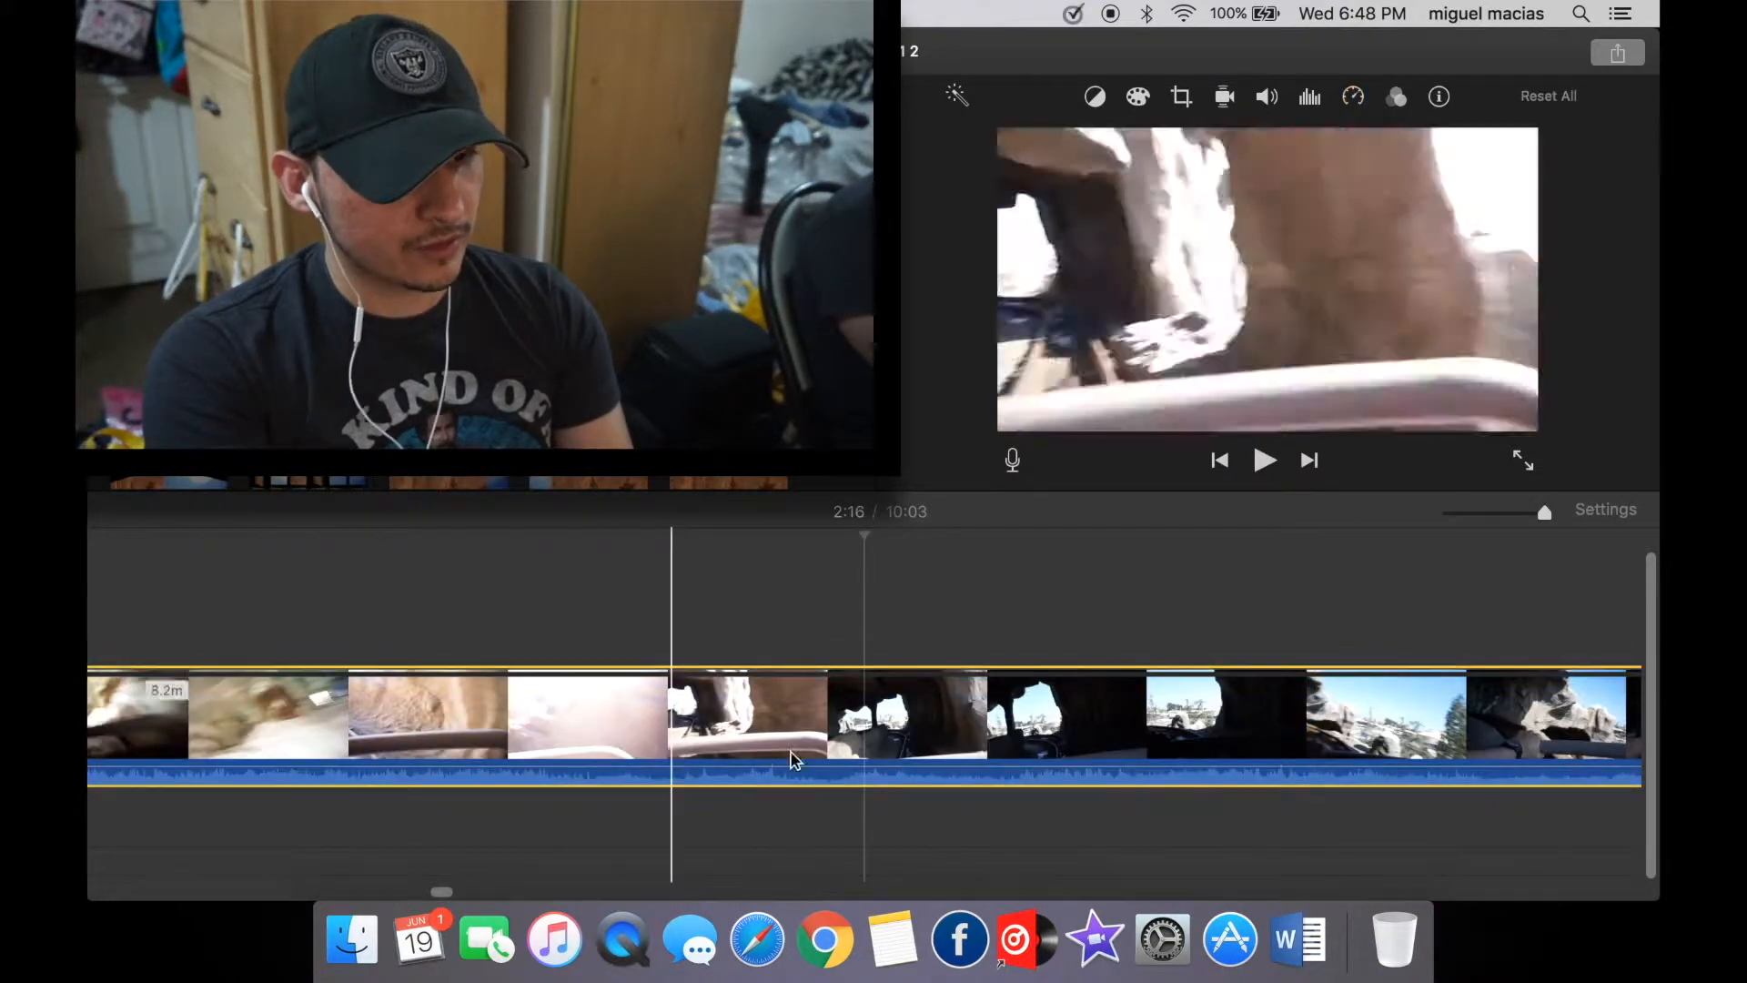
Place the playhead at 2:16 where the cave opening comes into view and add a new freeze frame there.
{"action": "left_click", "coordinate": [870, 740]}
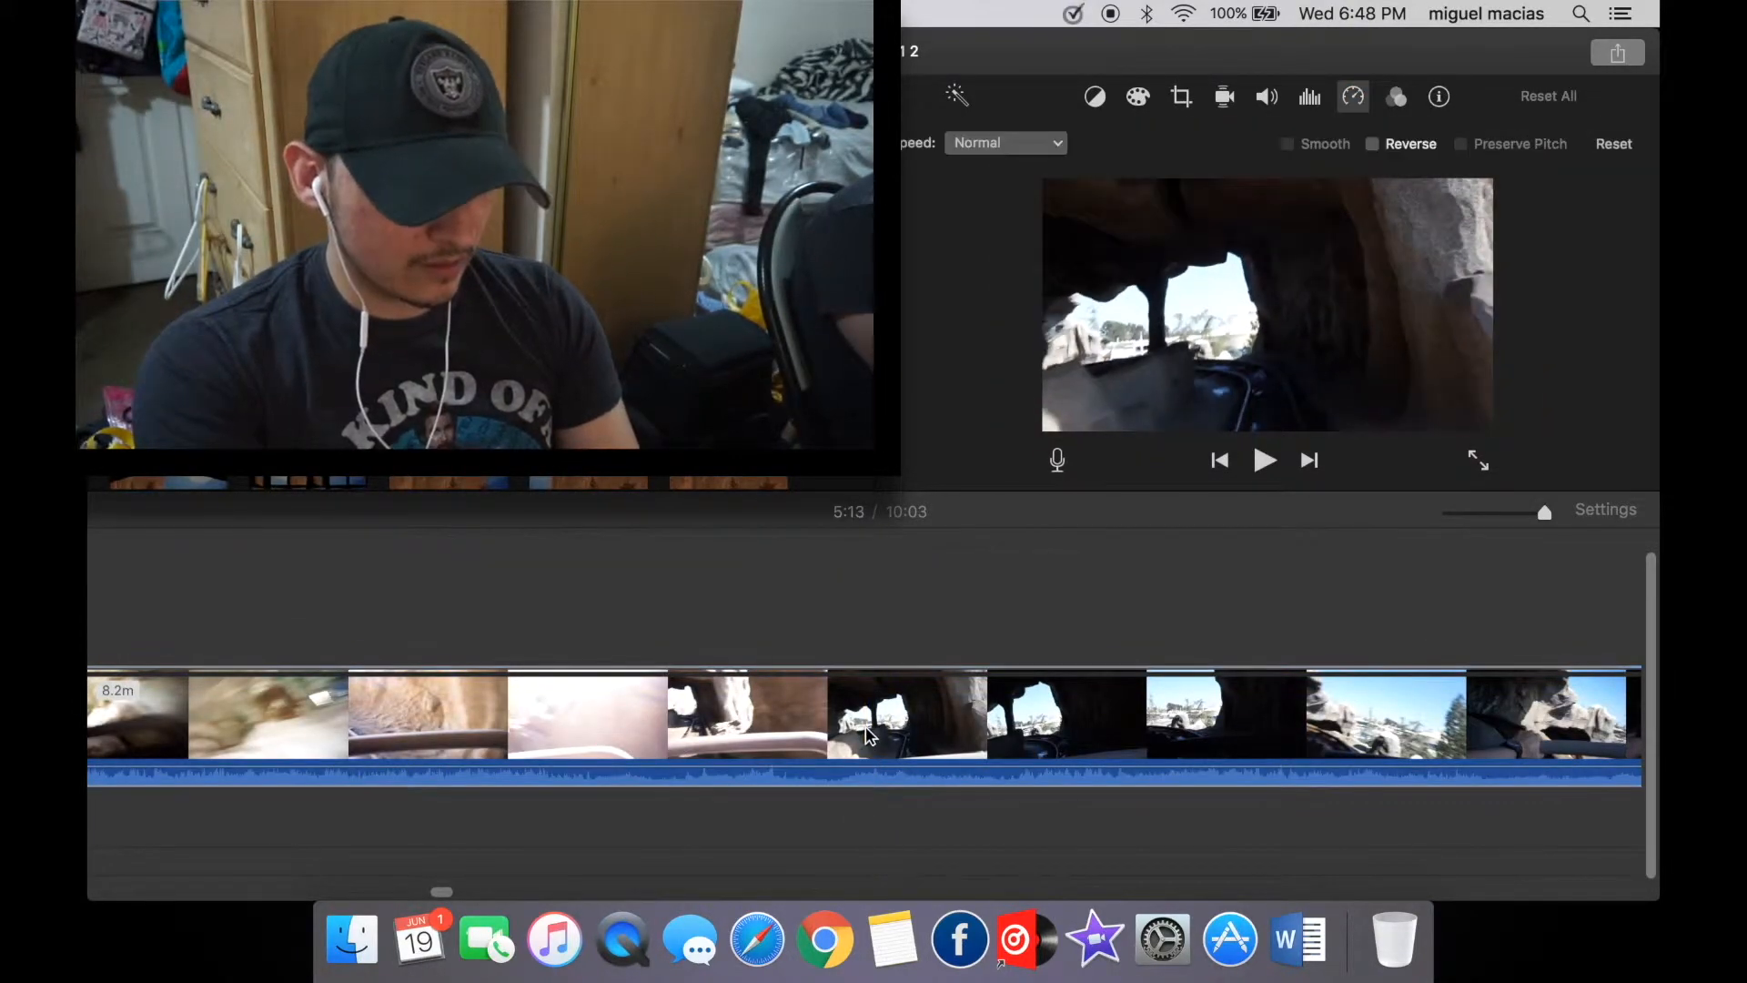
{"action": "left_click", "coordinate": [910, 631]}
{"action": "left_click", "coordinate": [877, 743]}
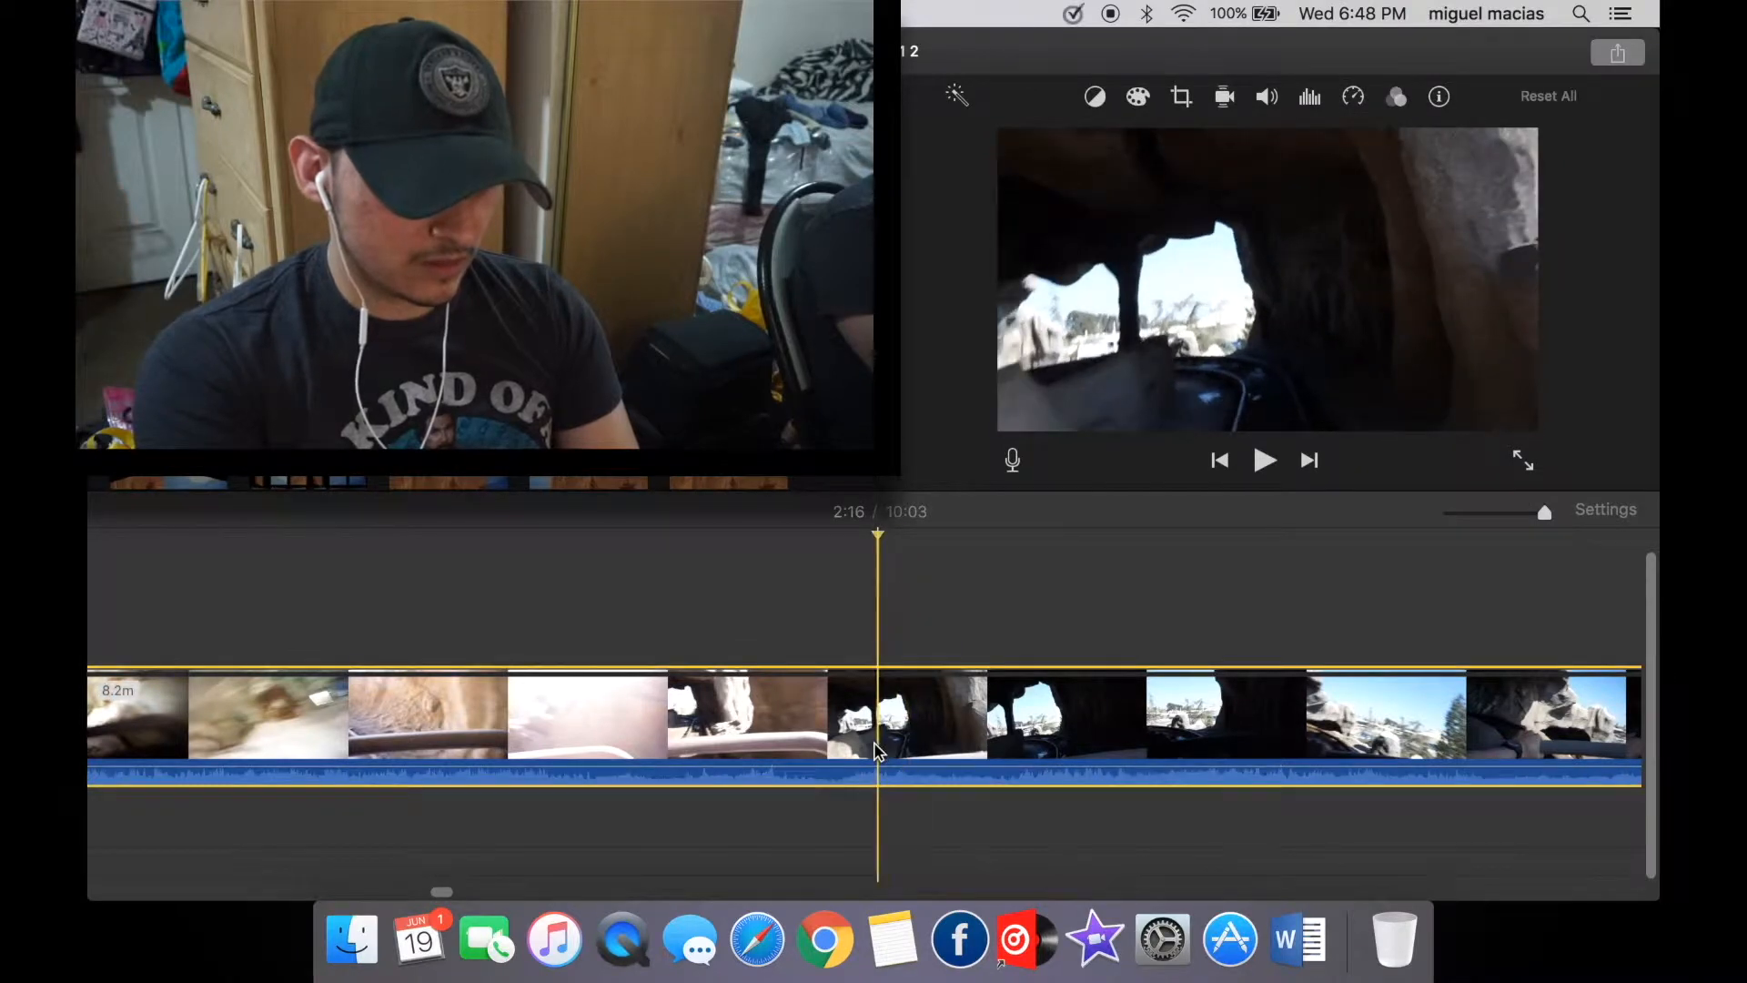
{"action": "right_click", "coordinate": [874, 742]}
{"action": "left_click", "coordinate": [924, 685]}
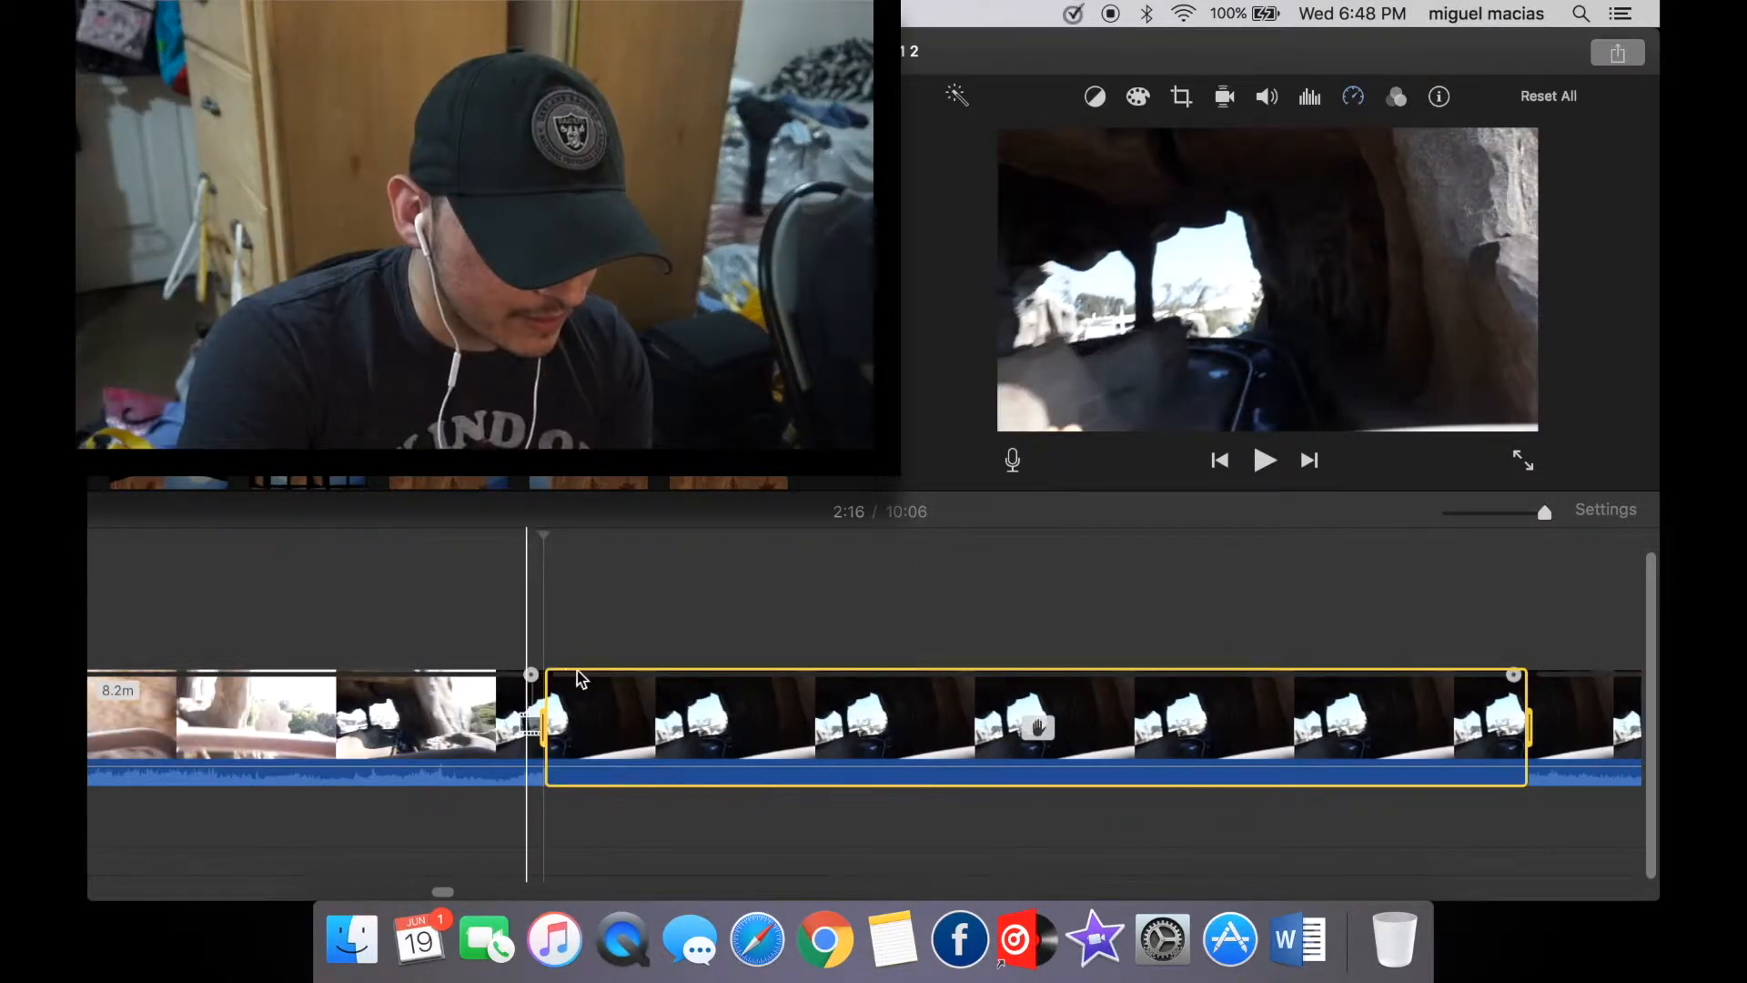
Adjust the start of the new freeze frame and shorten it by moving its end earlier.
{"action": "left_click_drag", "start_coordinate": [577, 672], "coordinate": [626, 671]}
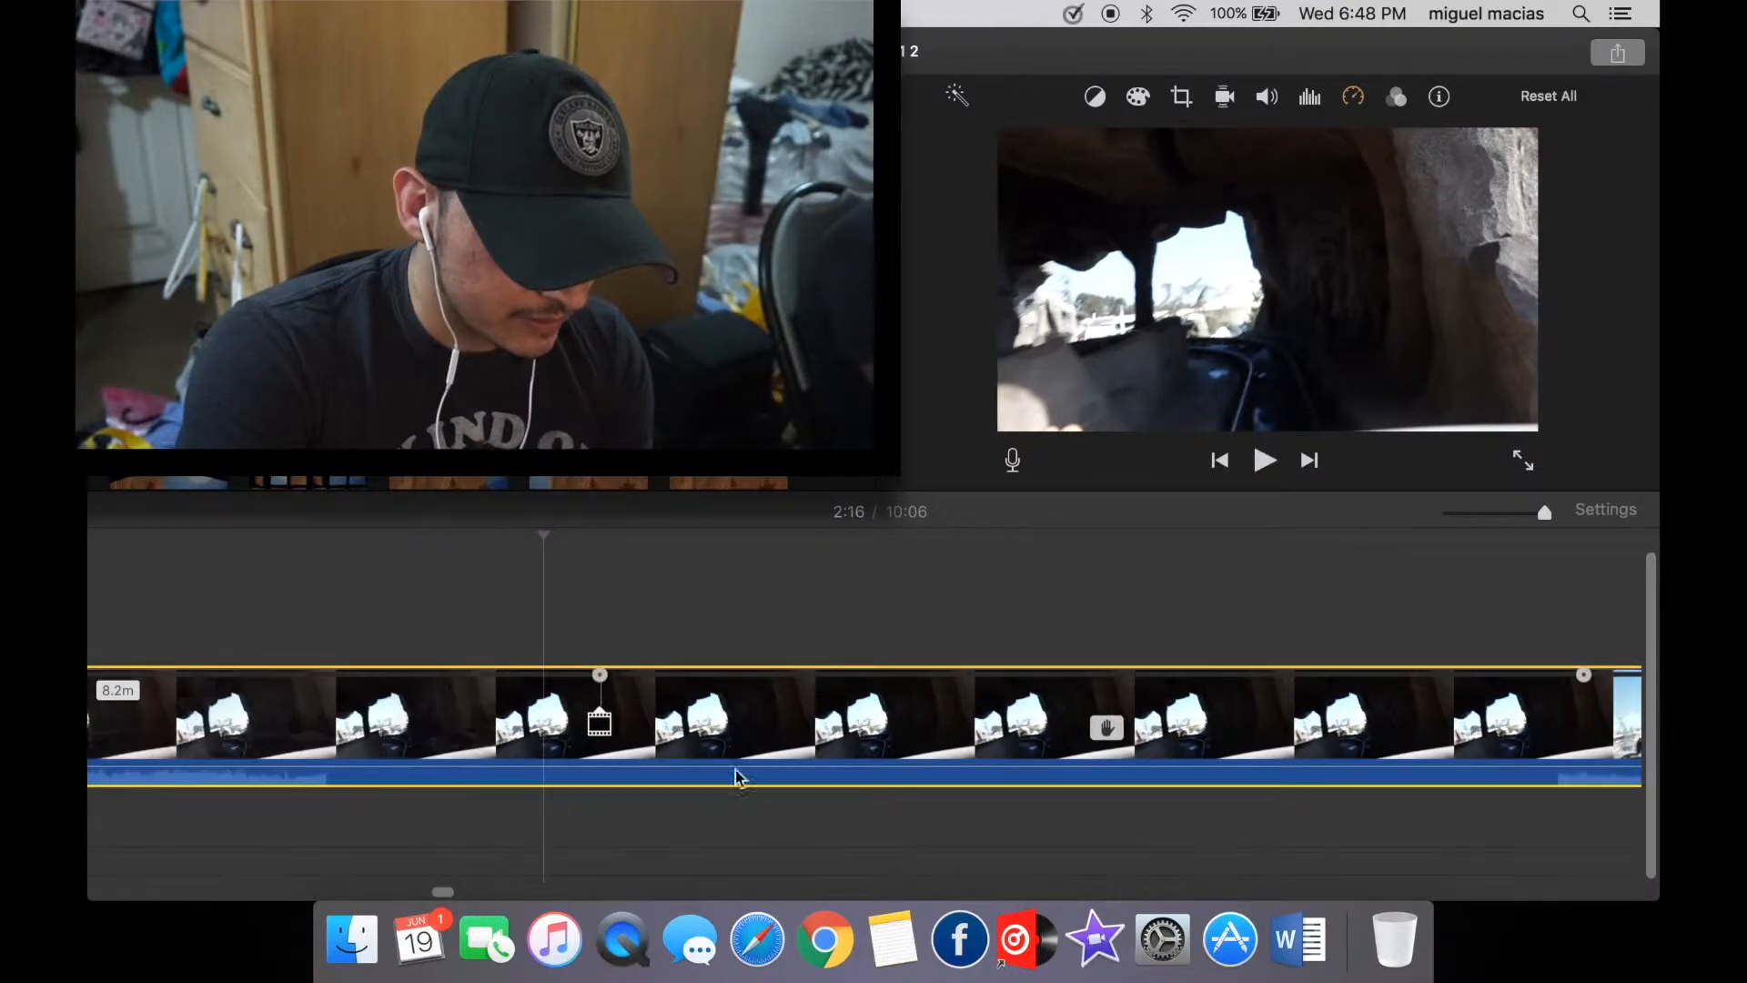
{"action": "scroll", "coordinate": [743, 773], "scroll_direction": "right", "scroll_amount": 10}
{"action": "scroll", "coordinate": [1026, 753], "scroll_direction": "right", "scroll_amount": 5}
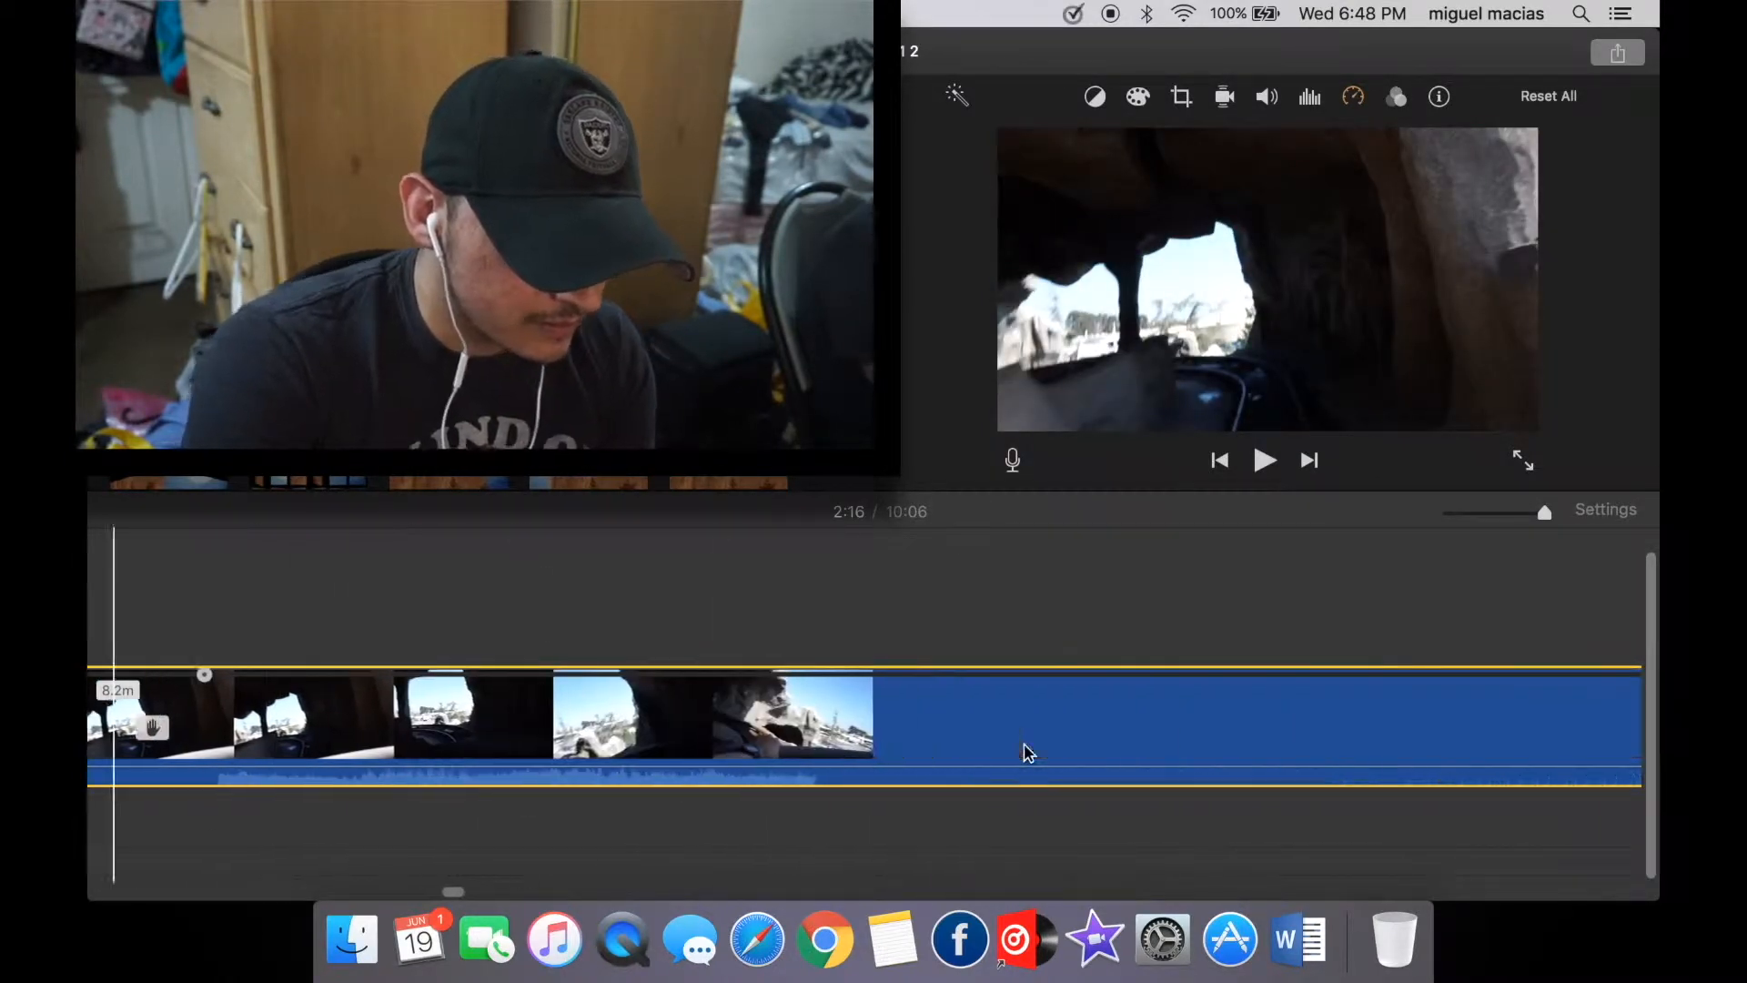
{"action": "scroll", "coordinate": [1027, 753], "scroll_direction": "left", "scroll_amount": 8}
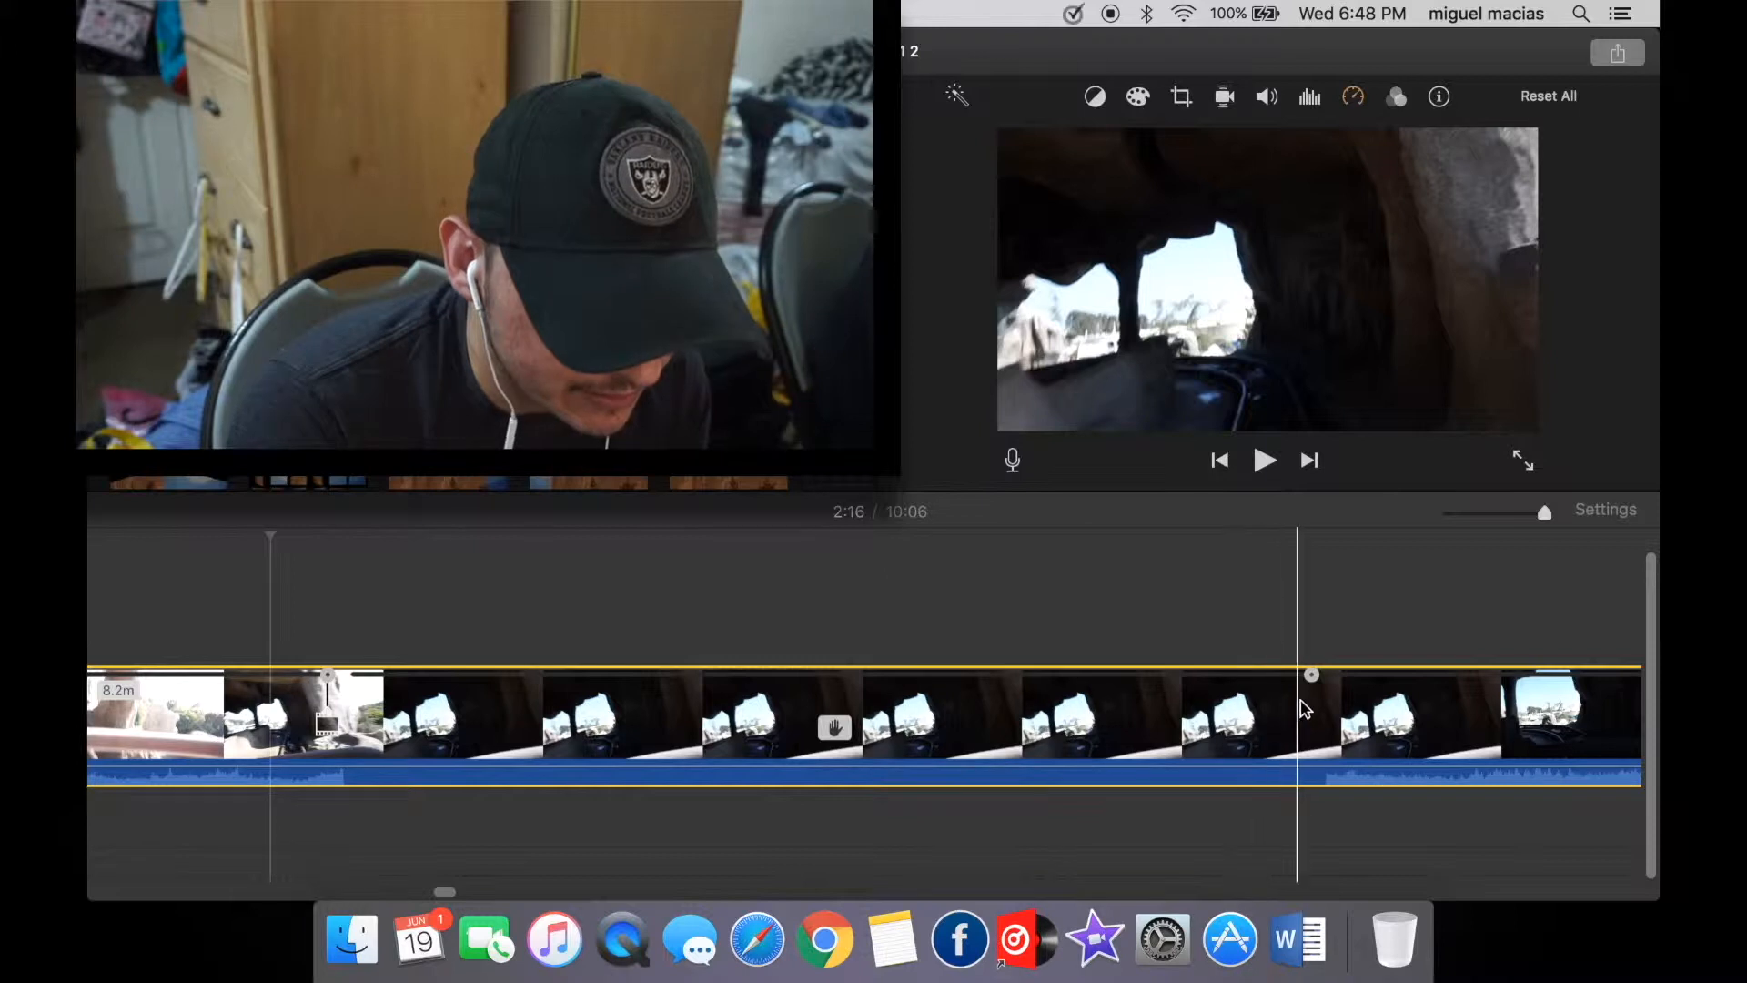
{"action": "left_click_drag", "start_coordinate": [1314, 677], "coordinate": [1170, 678]}
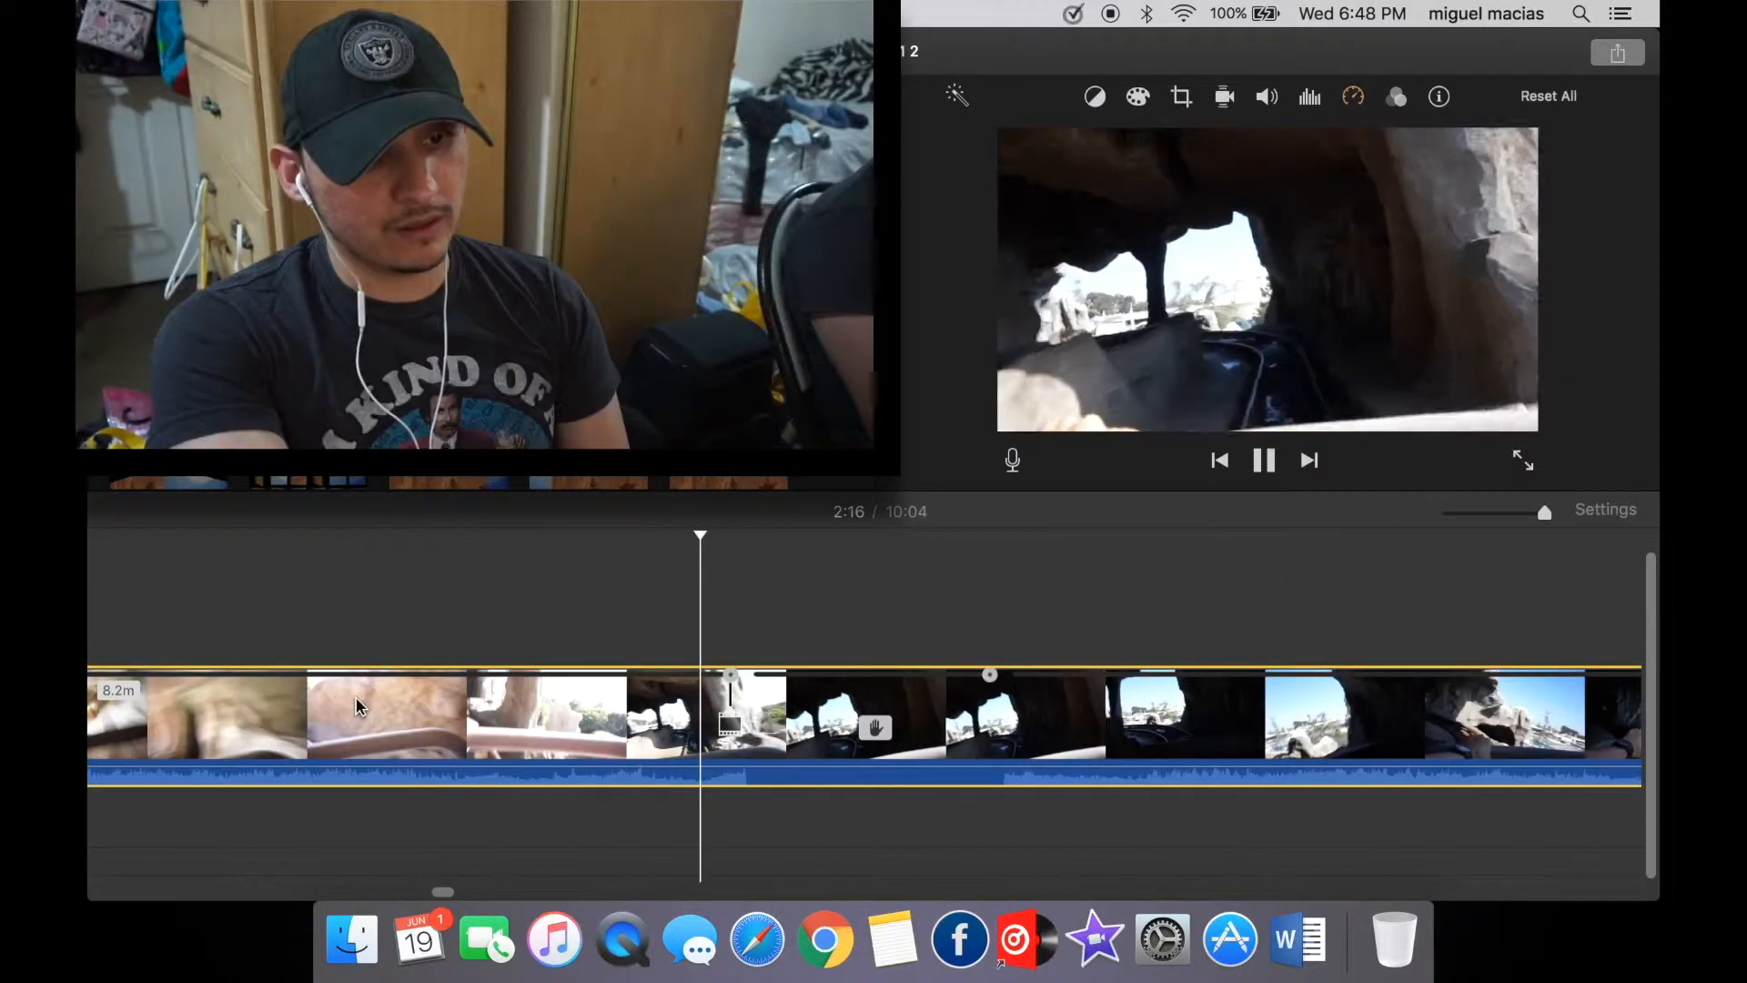
Pause playback at 2:17 just past the shortened freeze frame and undo the freeze-frame edits.
{"action": "key", "text": "space"}
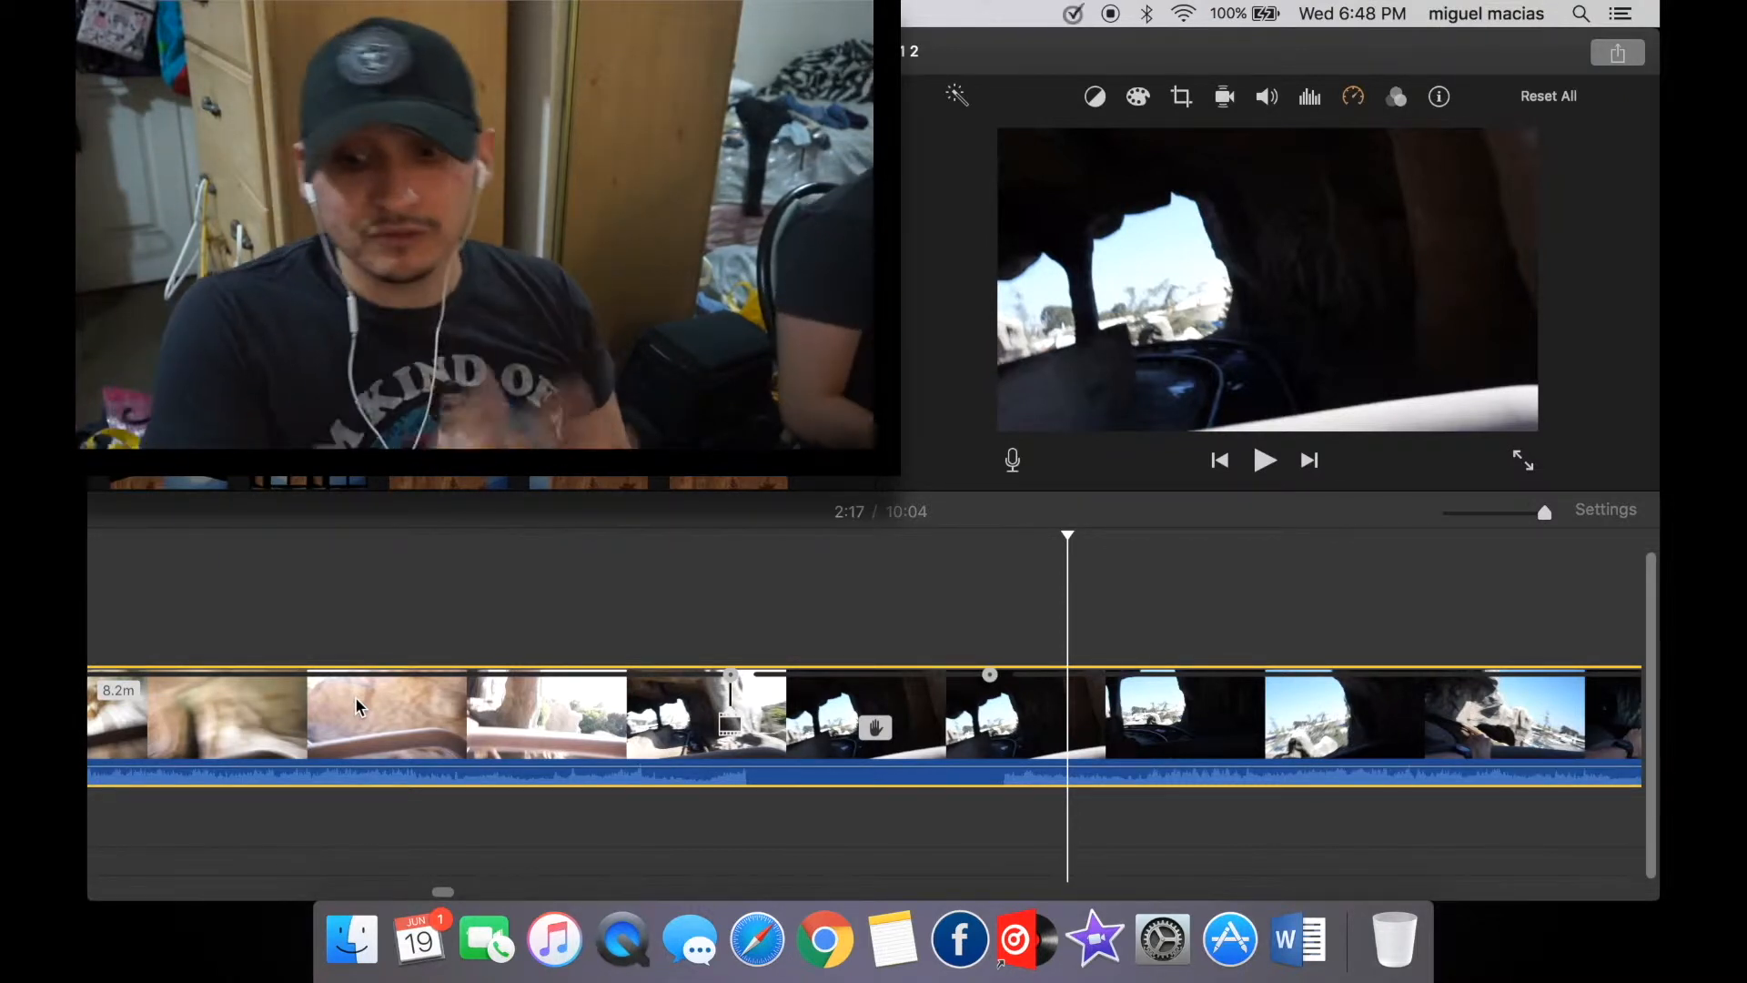
{"action": "scroll", "coordinate": [355, 696], "scroll_direction": "right", "scroll_amount": 10}
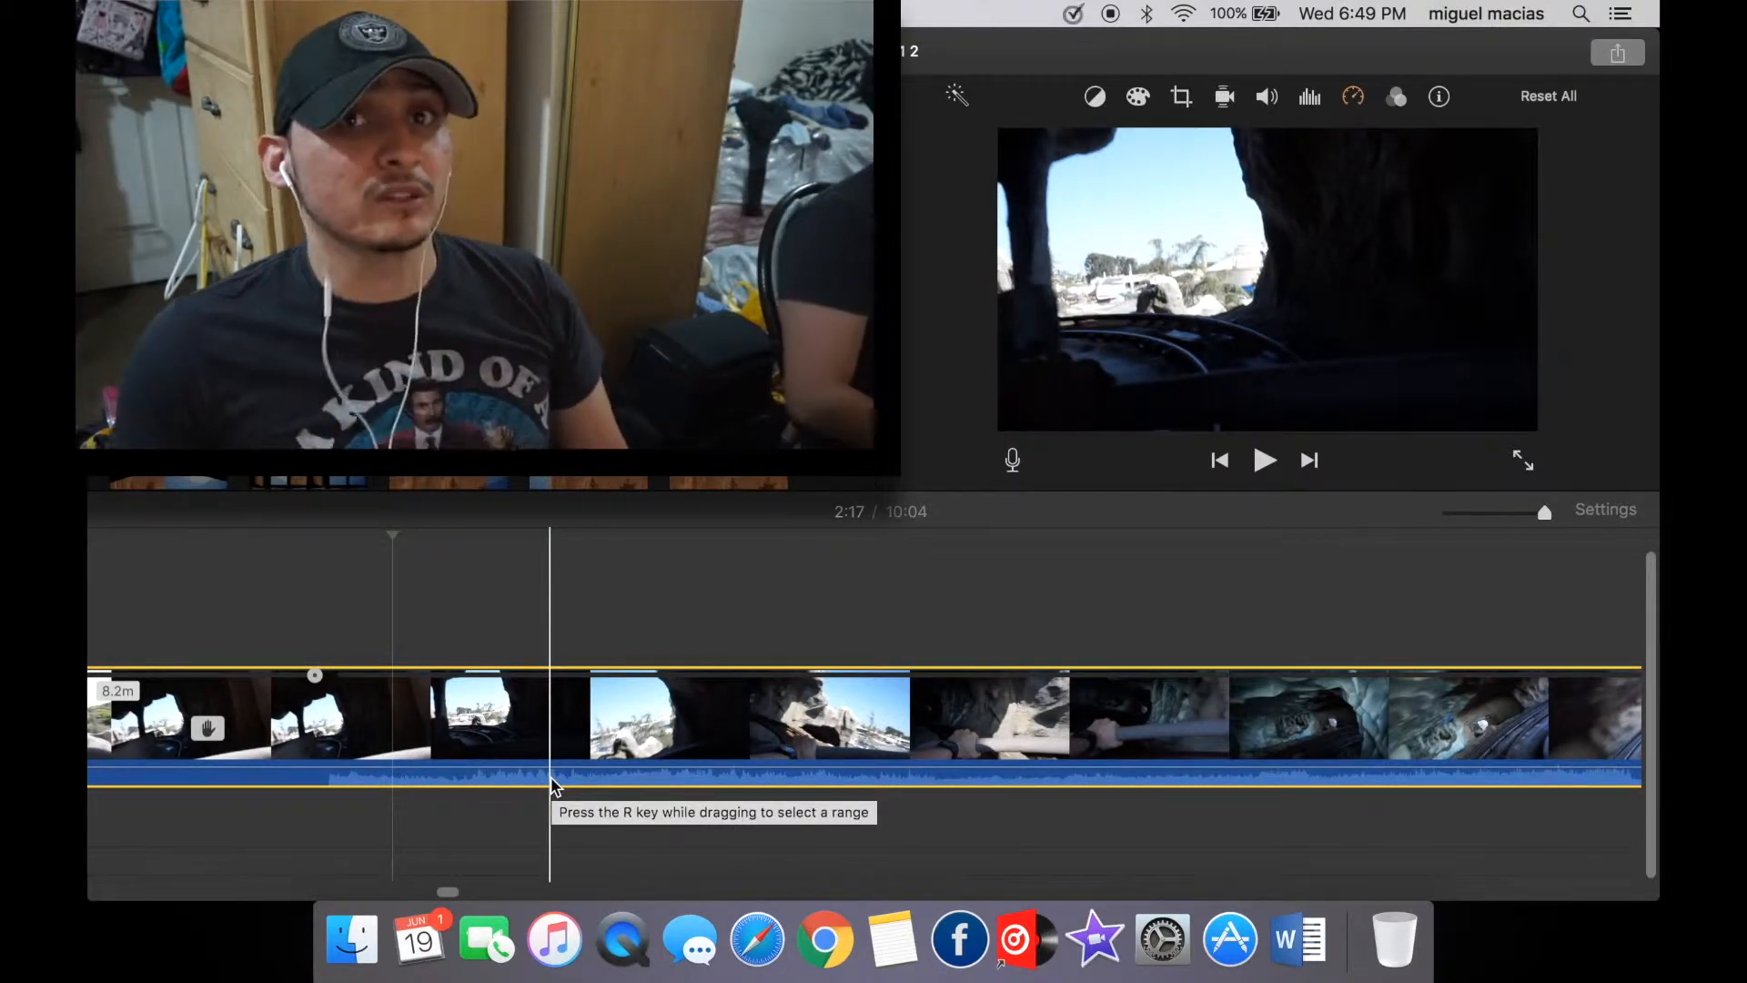
{"action": "scroll", "coordinate": [553, 784], "scroll_direction": "left", "scroll_amount": 8}
{"action": "left_click", "coordinate": [293, 13]}
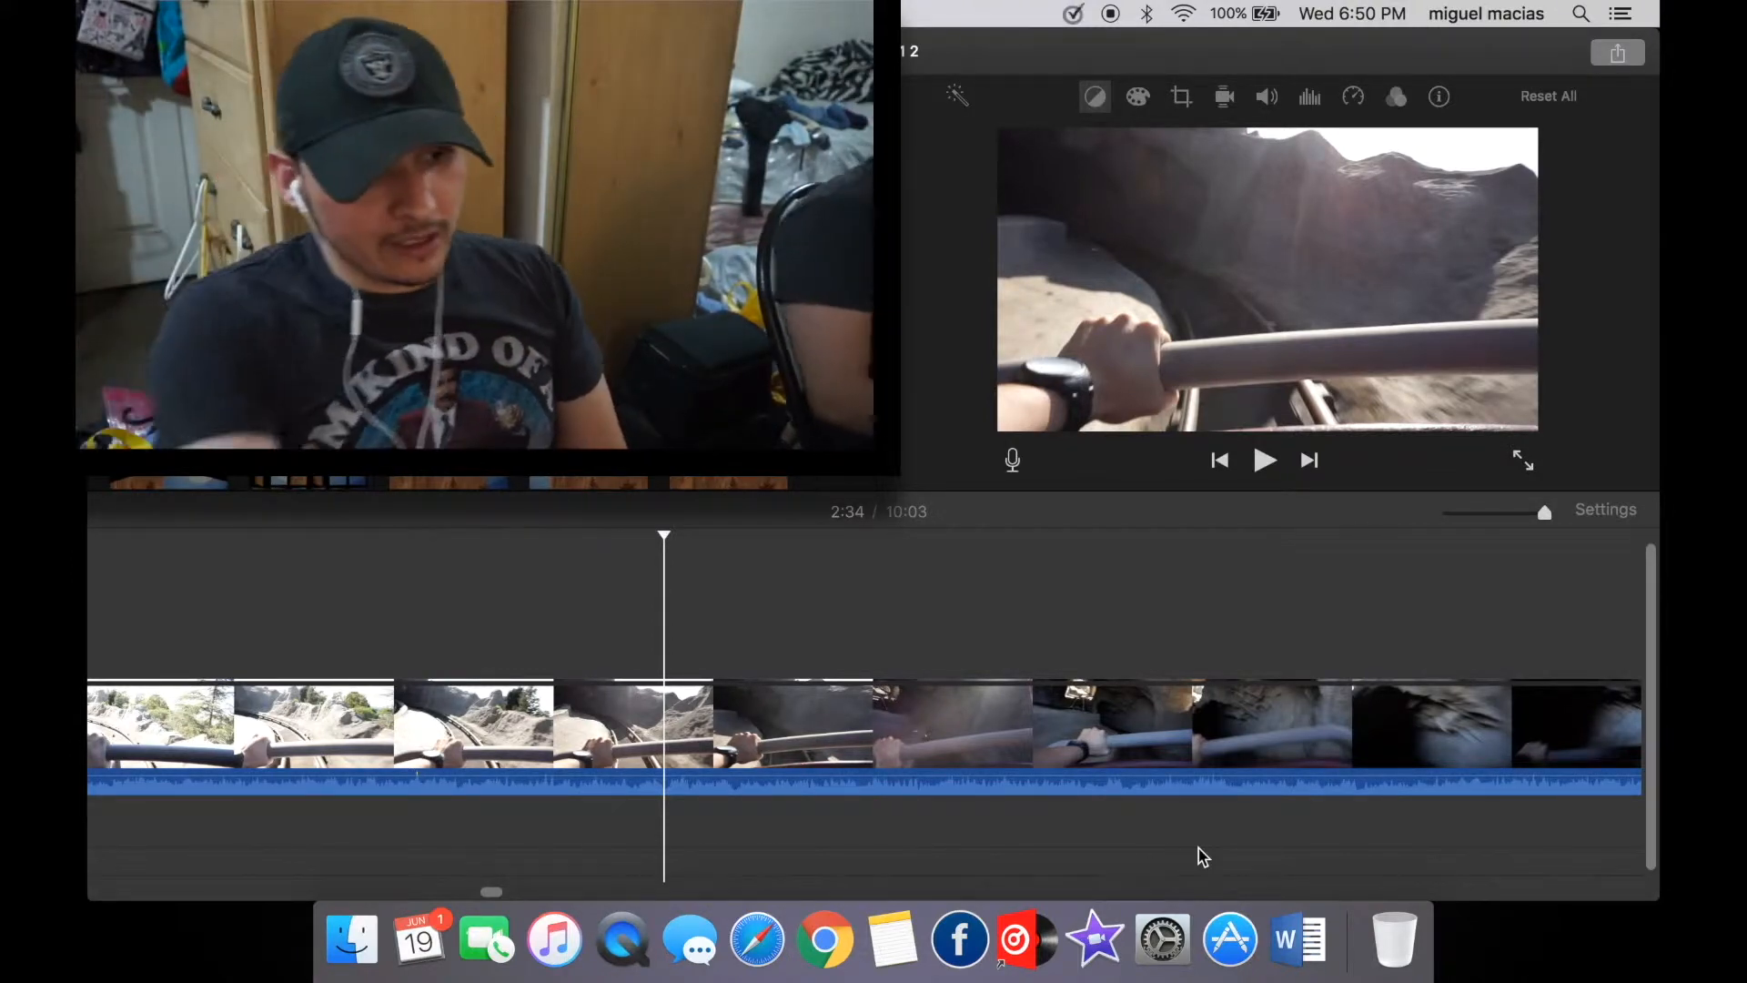
Split the ride clip at 2:31, where the train approaches the tunnel exit.
{"action": "scroll", "coordinate": [643, 792], "scroll_direction": "left", "scroll_amount": 10}
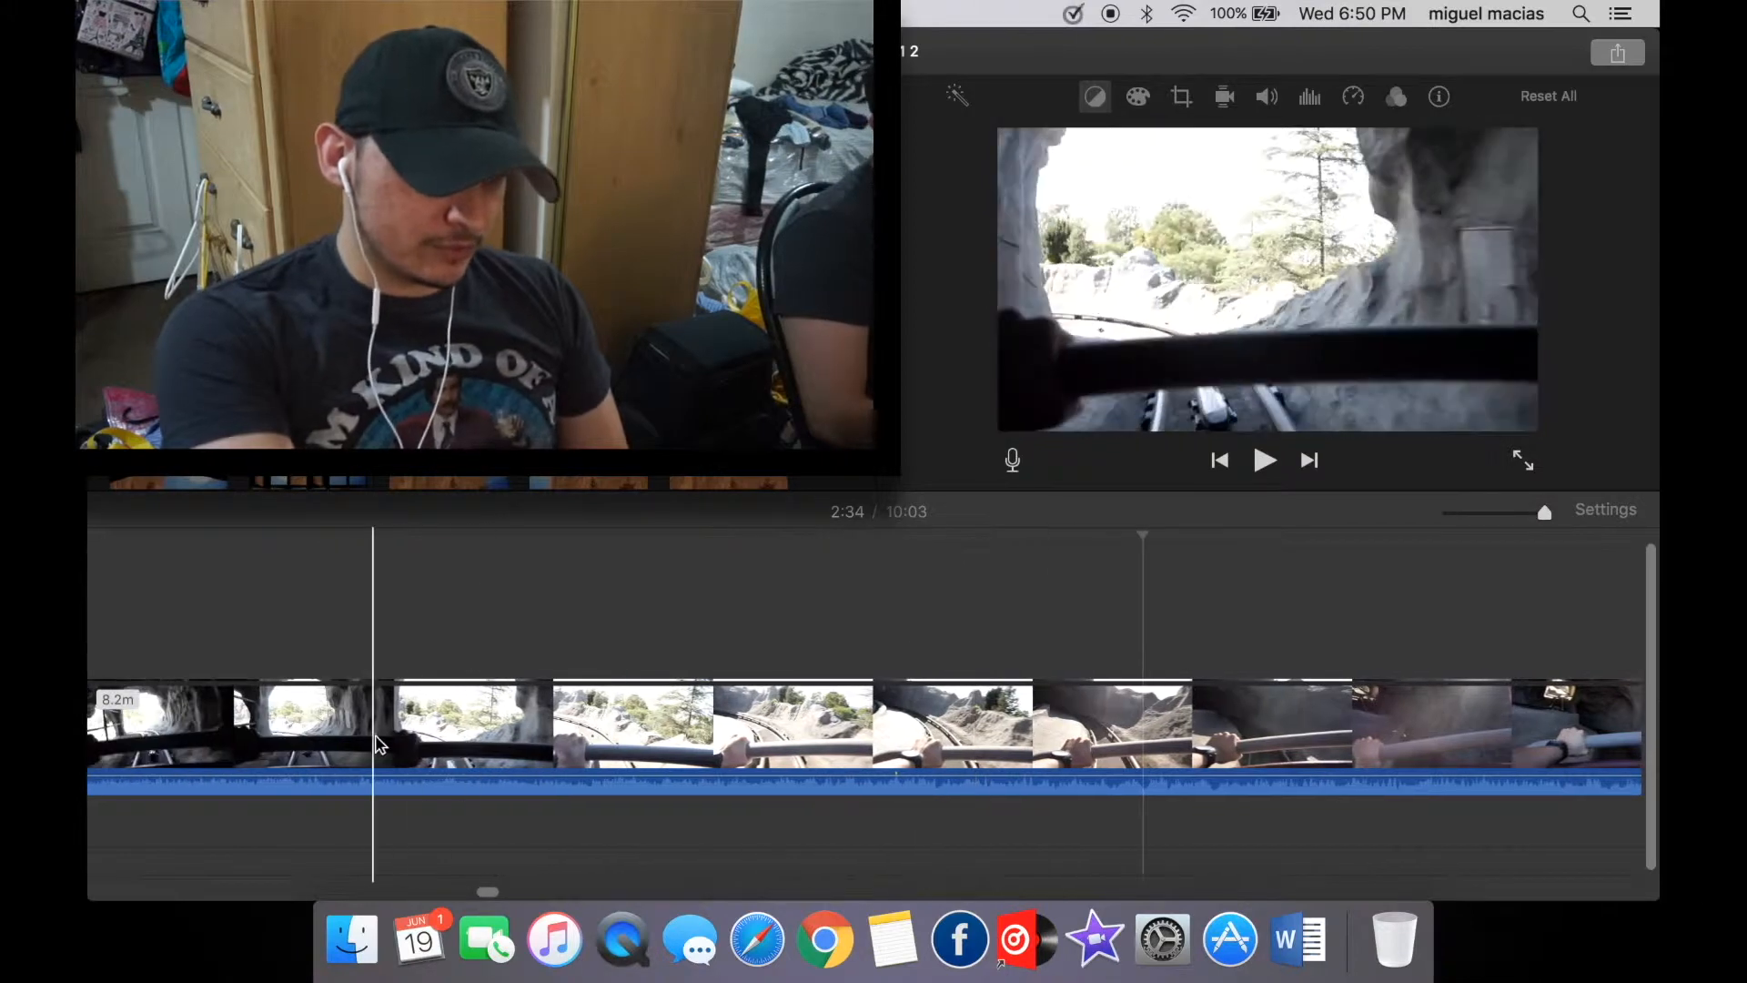
{"action": "scroll", "coordinate": [300, 755], "scroll_direction": "left", "scroll_amount": 3}
{"action": "left_click", "coordinate": [296, 756]}
{"action": "right_click", "coordinate": [298, 761]}
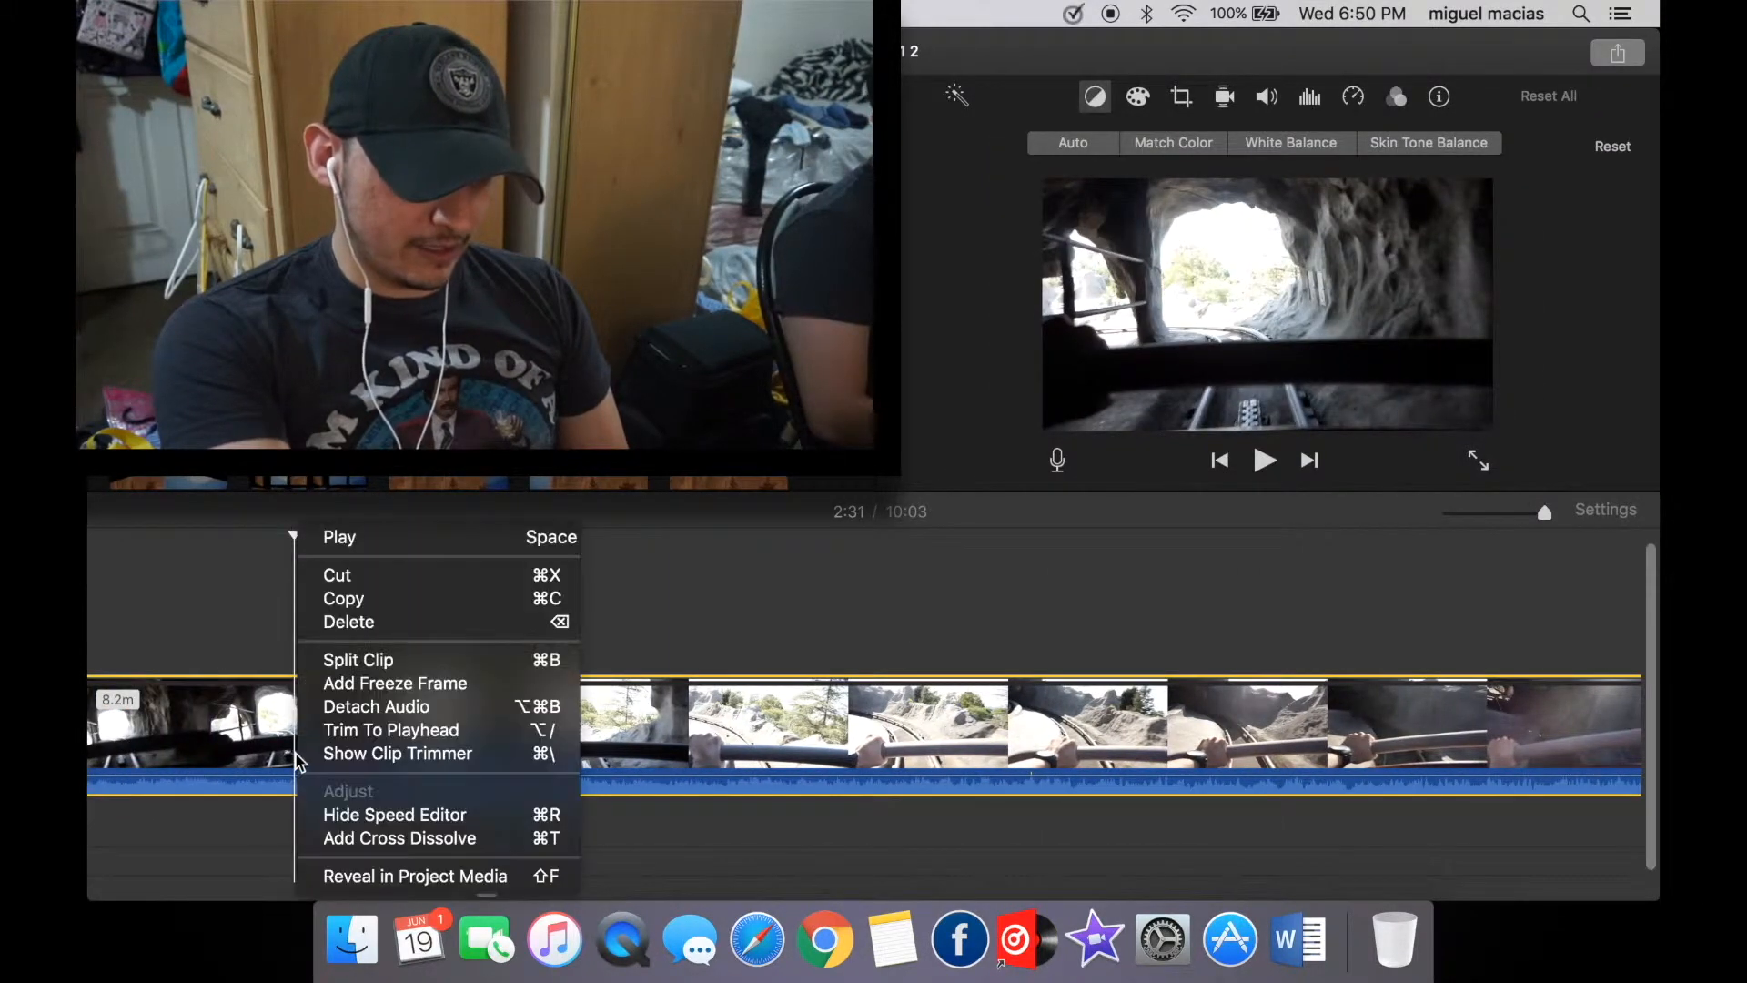
{"action": "left_click", "coordinate": [338, 660]}
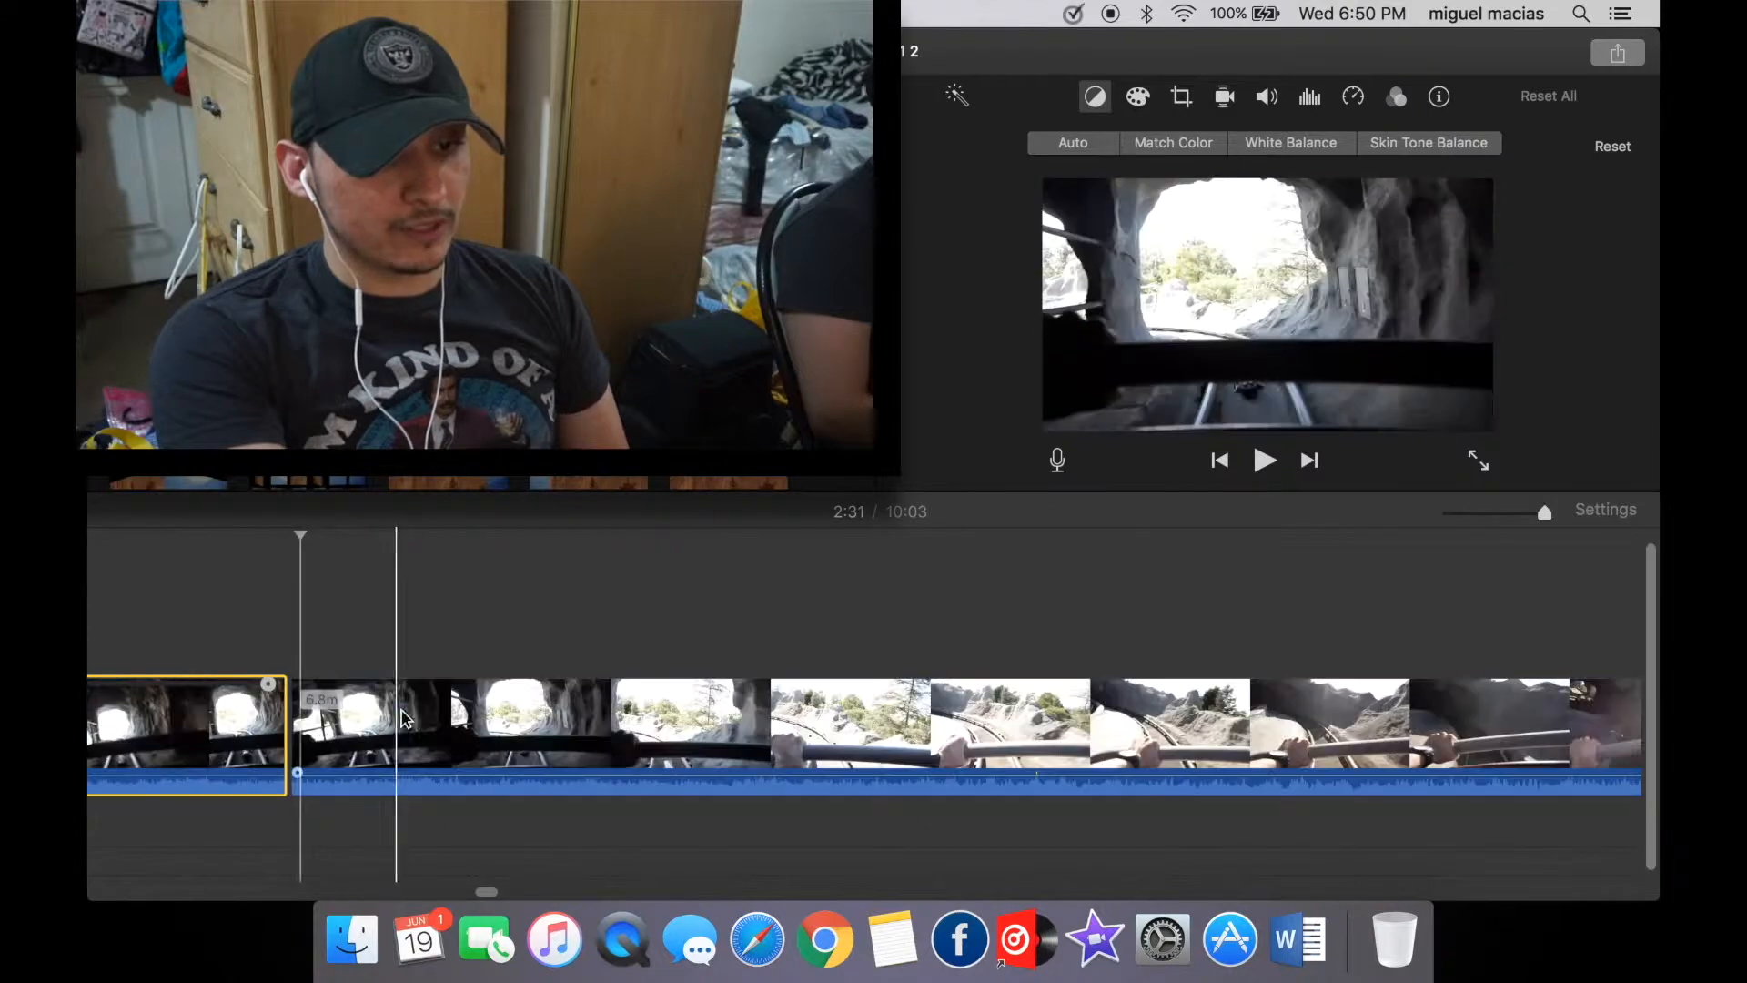
Split the clip again shortly after the 2:31 cut and delete the short tunnel-exit section between the two cuts.
{"action": "left_click", "coordinate": [515, 728]}
{"action": "key", "text": "super+b"}
{"action": "left_click", "coordinate": [375, 739]}
{"action": "key", "text": "Delete"}
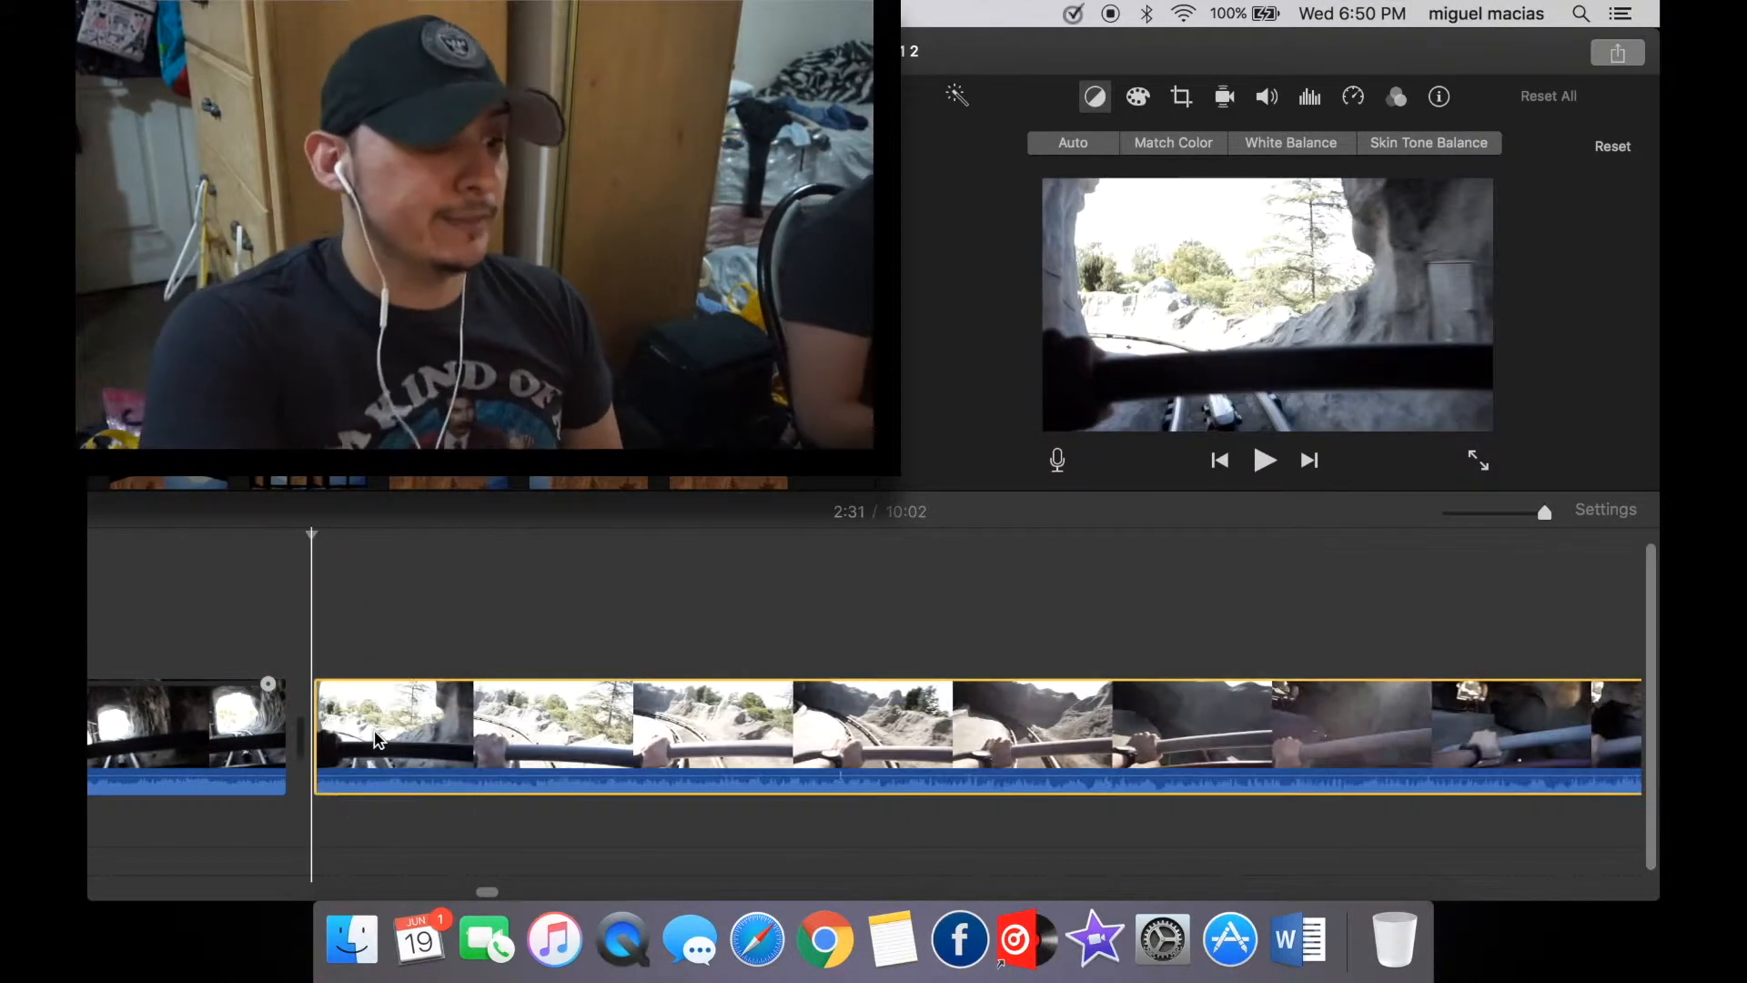
Play the movie from the tunnel footage through the new cut to review it, and pause at 2:34.
{"action": "scroll", "coordinate": [377, 739], "scroll_direction": "left", "scroll_amount": 5}
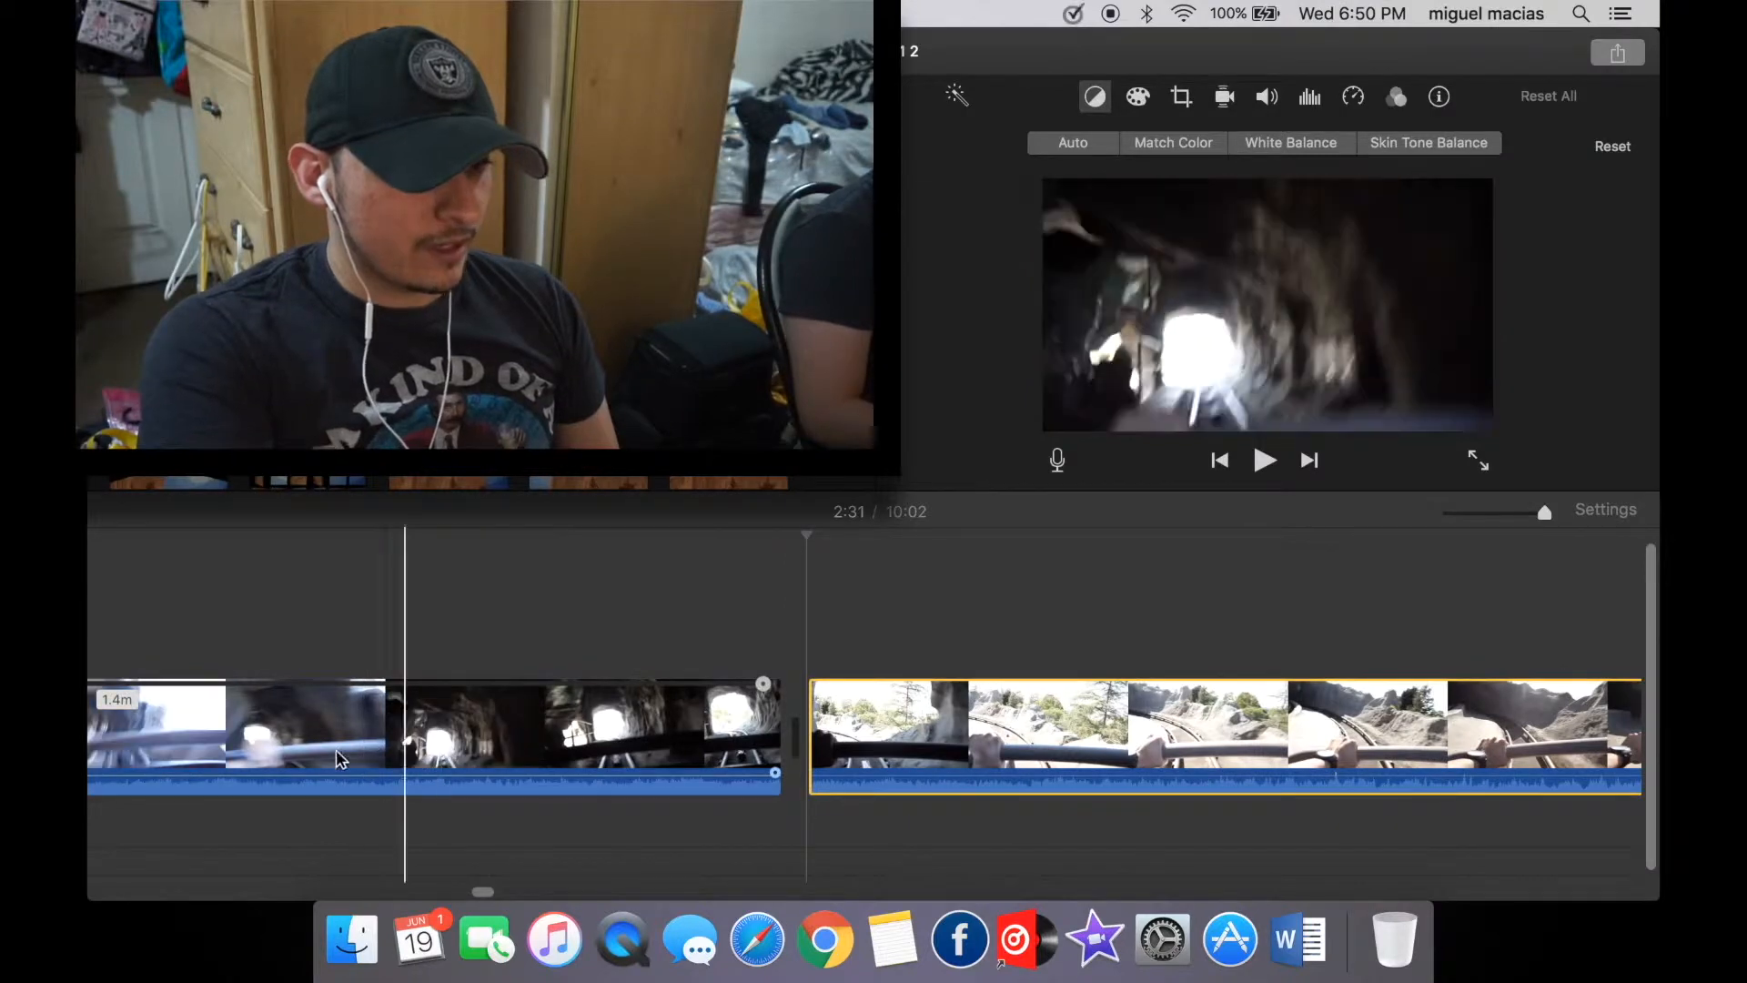
{"action": "left_click", "coordinate": [320, 740]}
{"action": "key", "text": "space"}
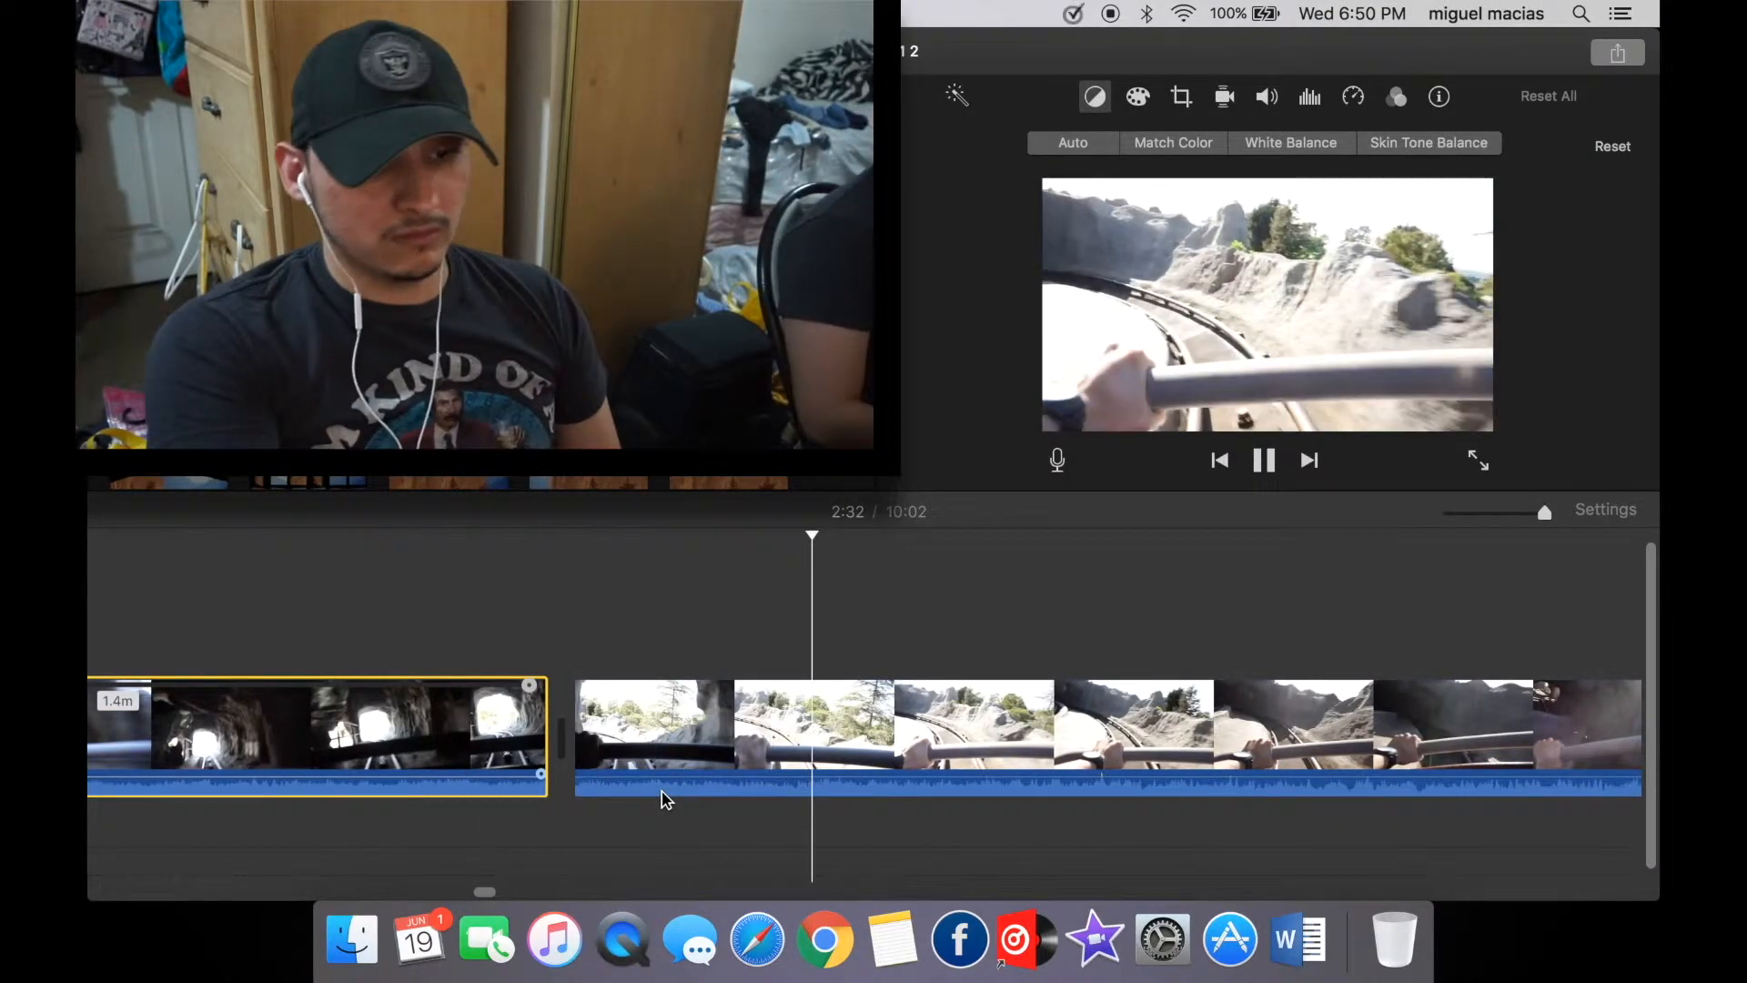
{"action": "key", "text": "space"}
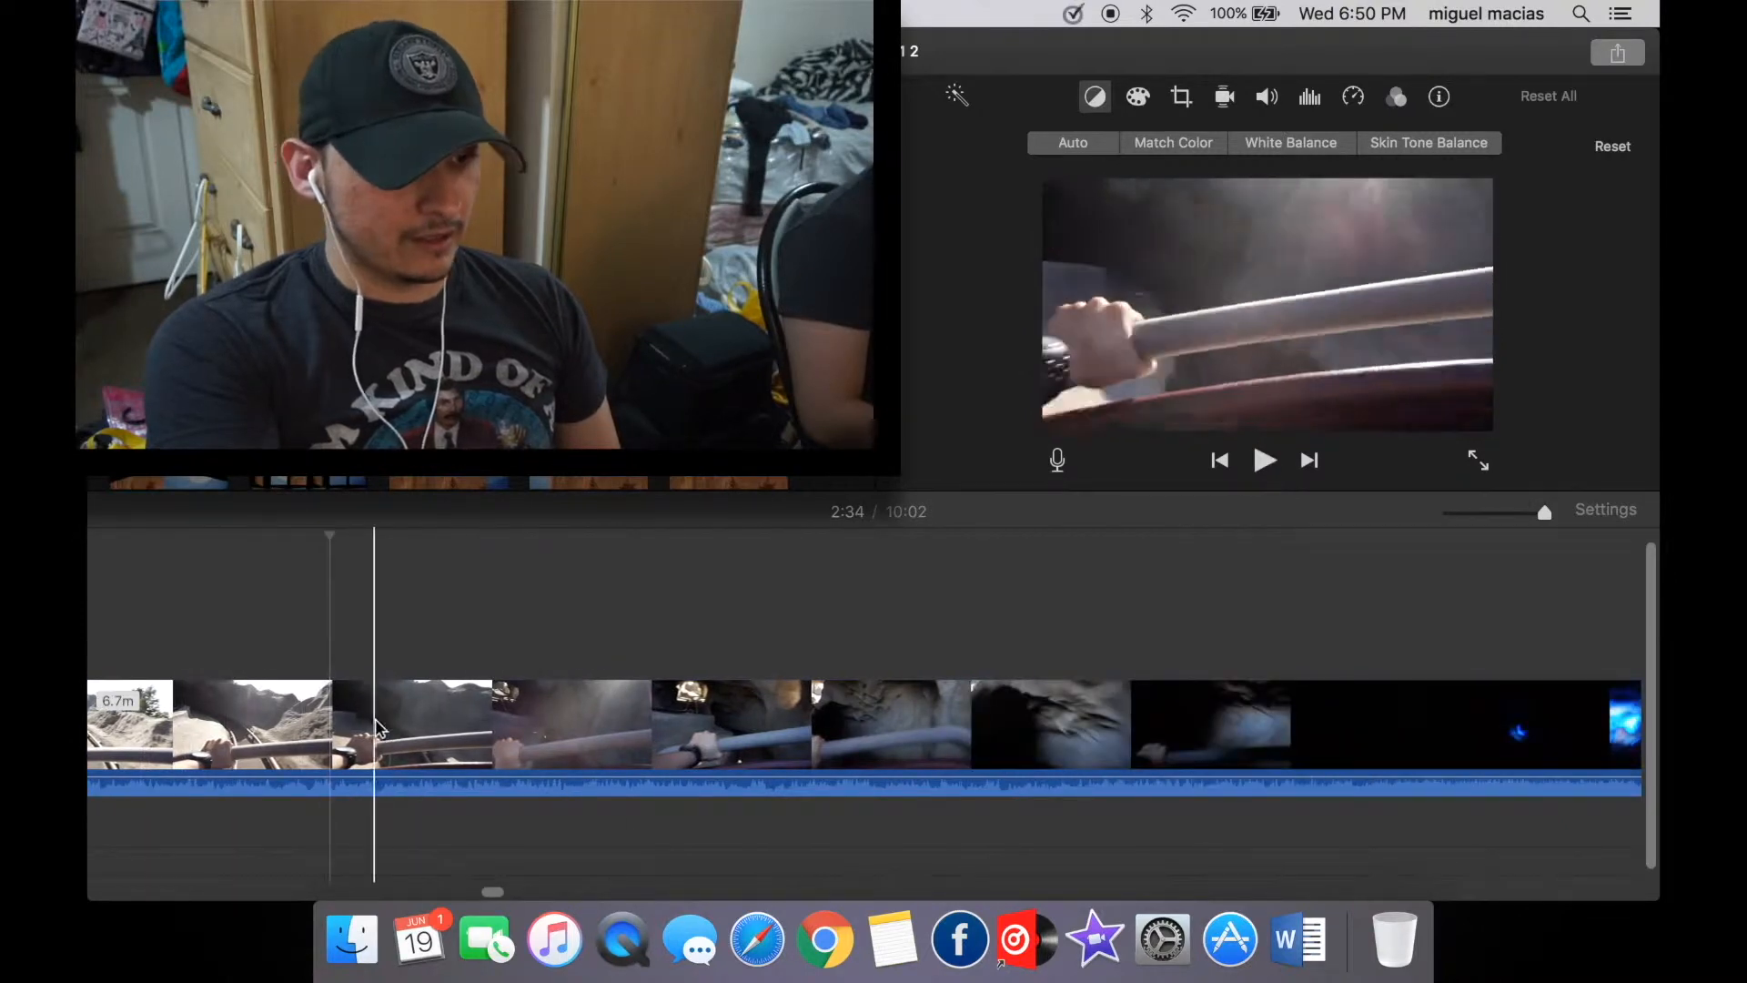
Split the ride clip at 2:34 and again at 2:37 in the dark tunnel, and delete the section between the two cuts.
{"action": "right_click", "coordinate": [332, 739]}
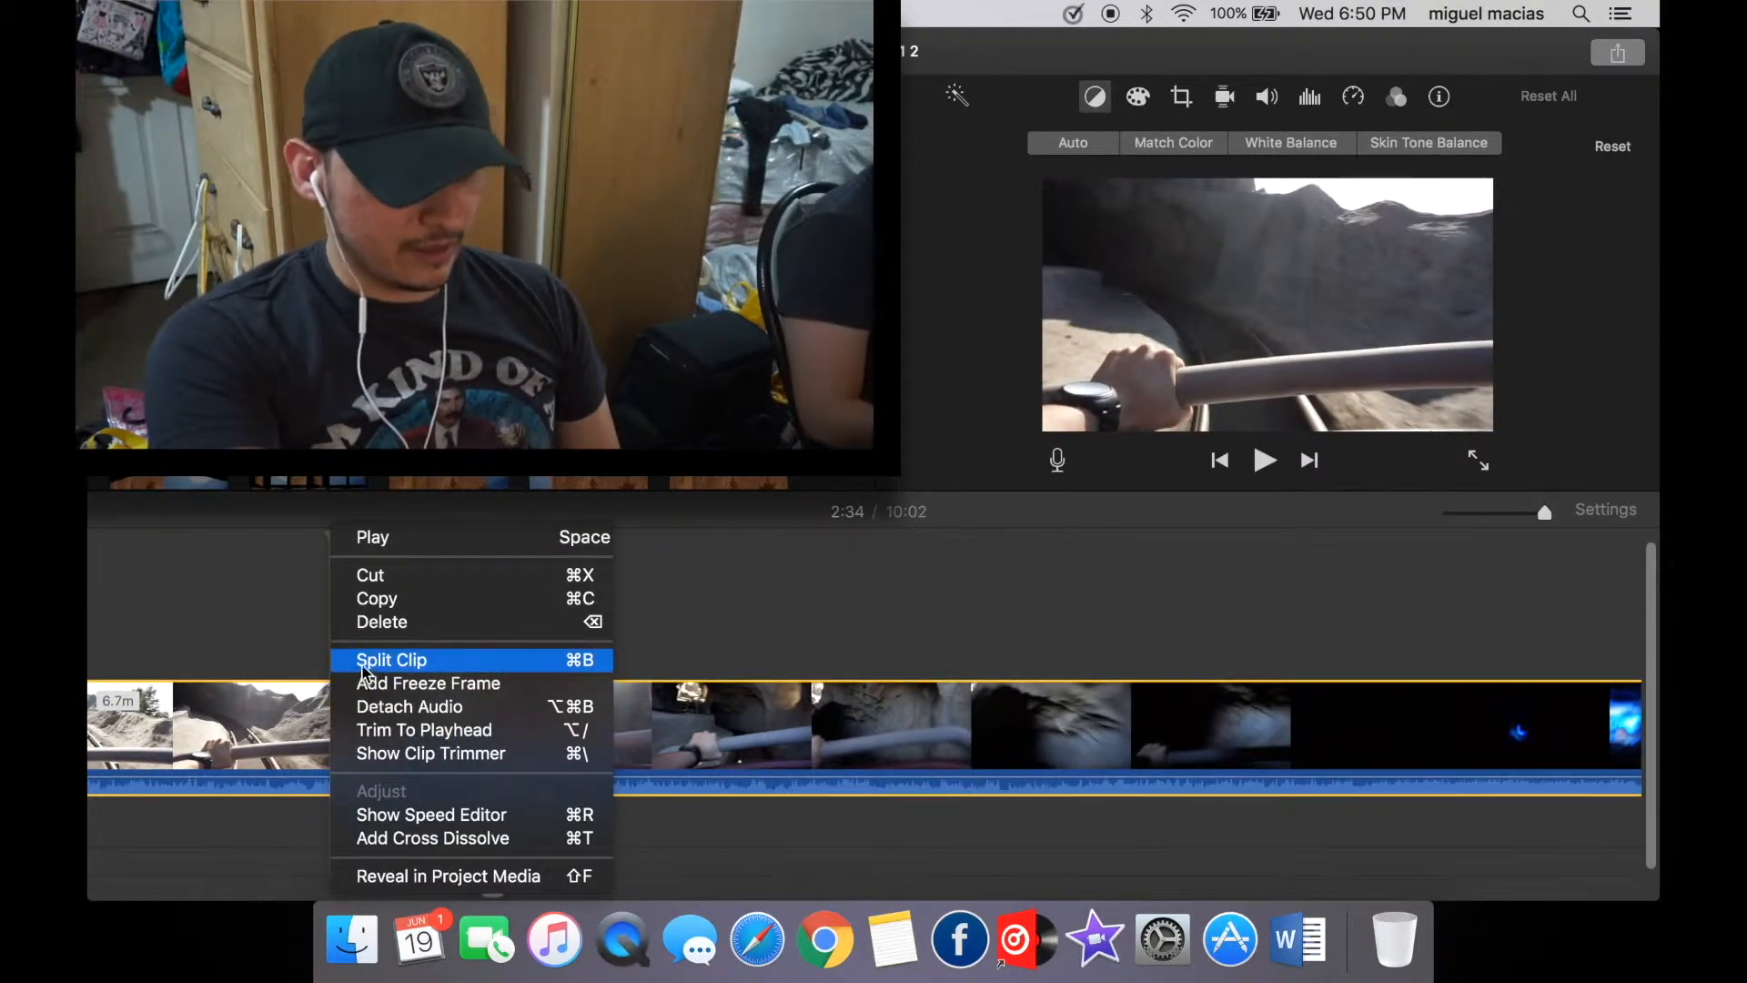
{"action": "left_click", "coordinate": [363, 669]}
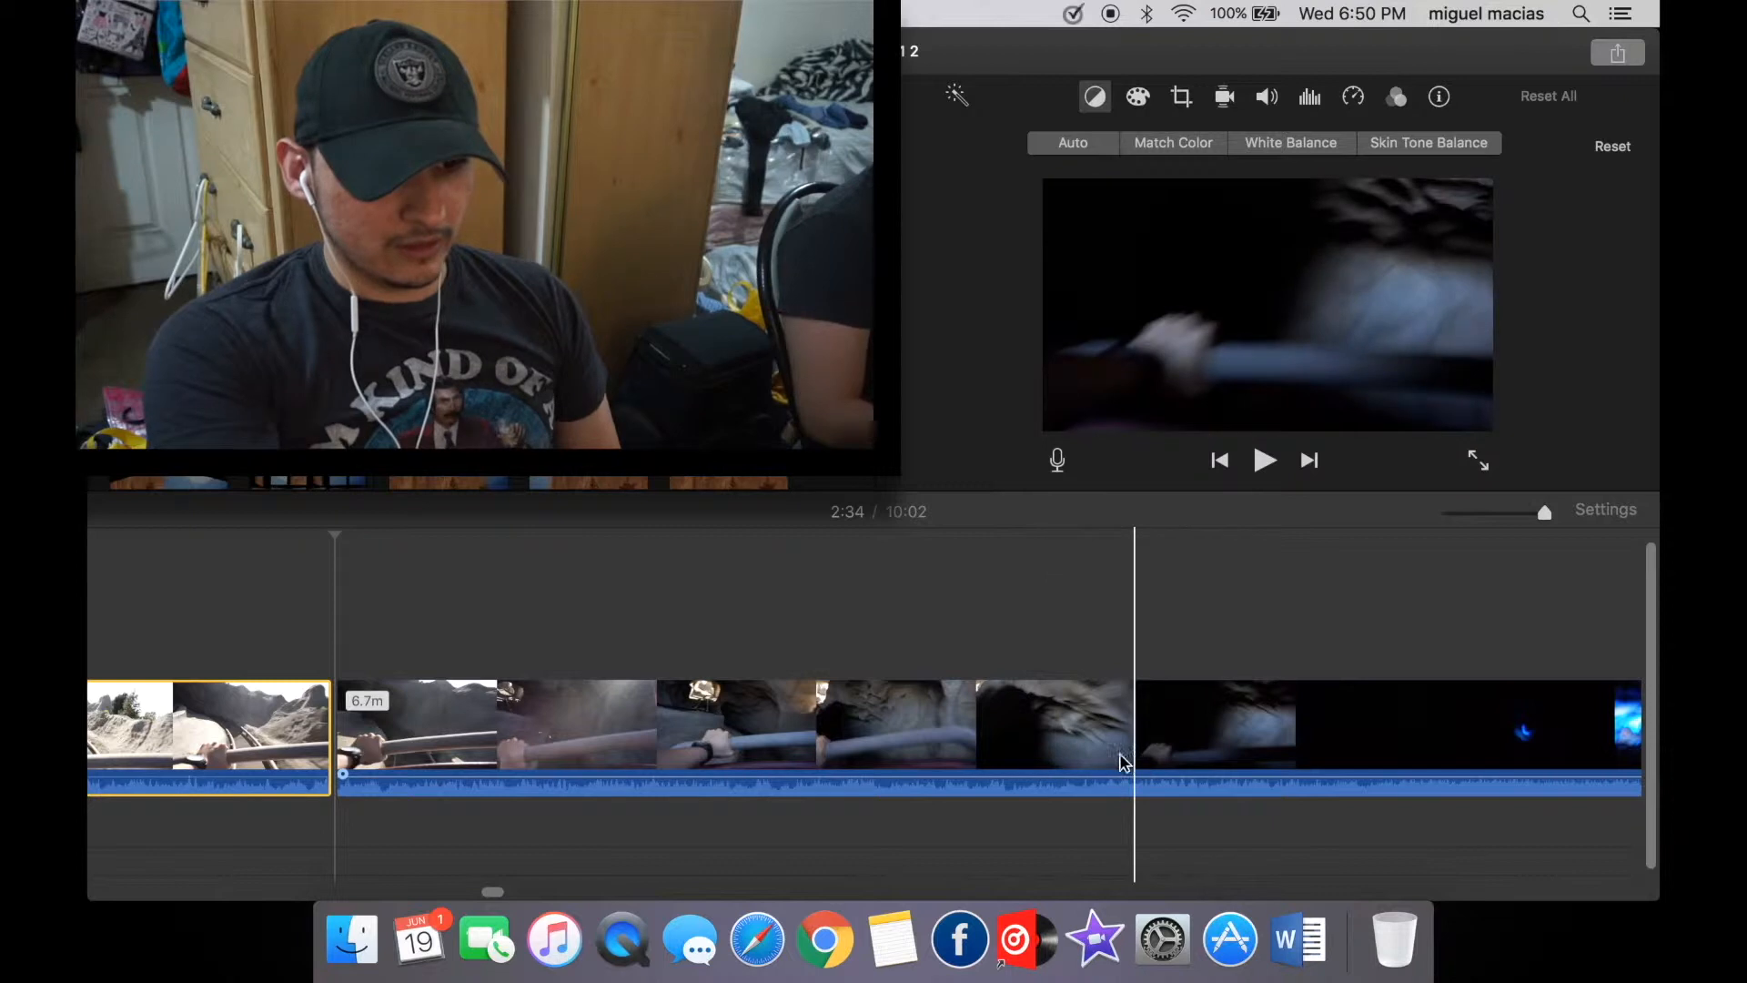
{"action": "left_click", "coordinate": [1346, 737]}
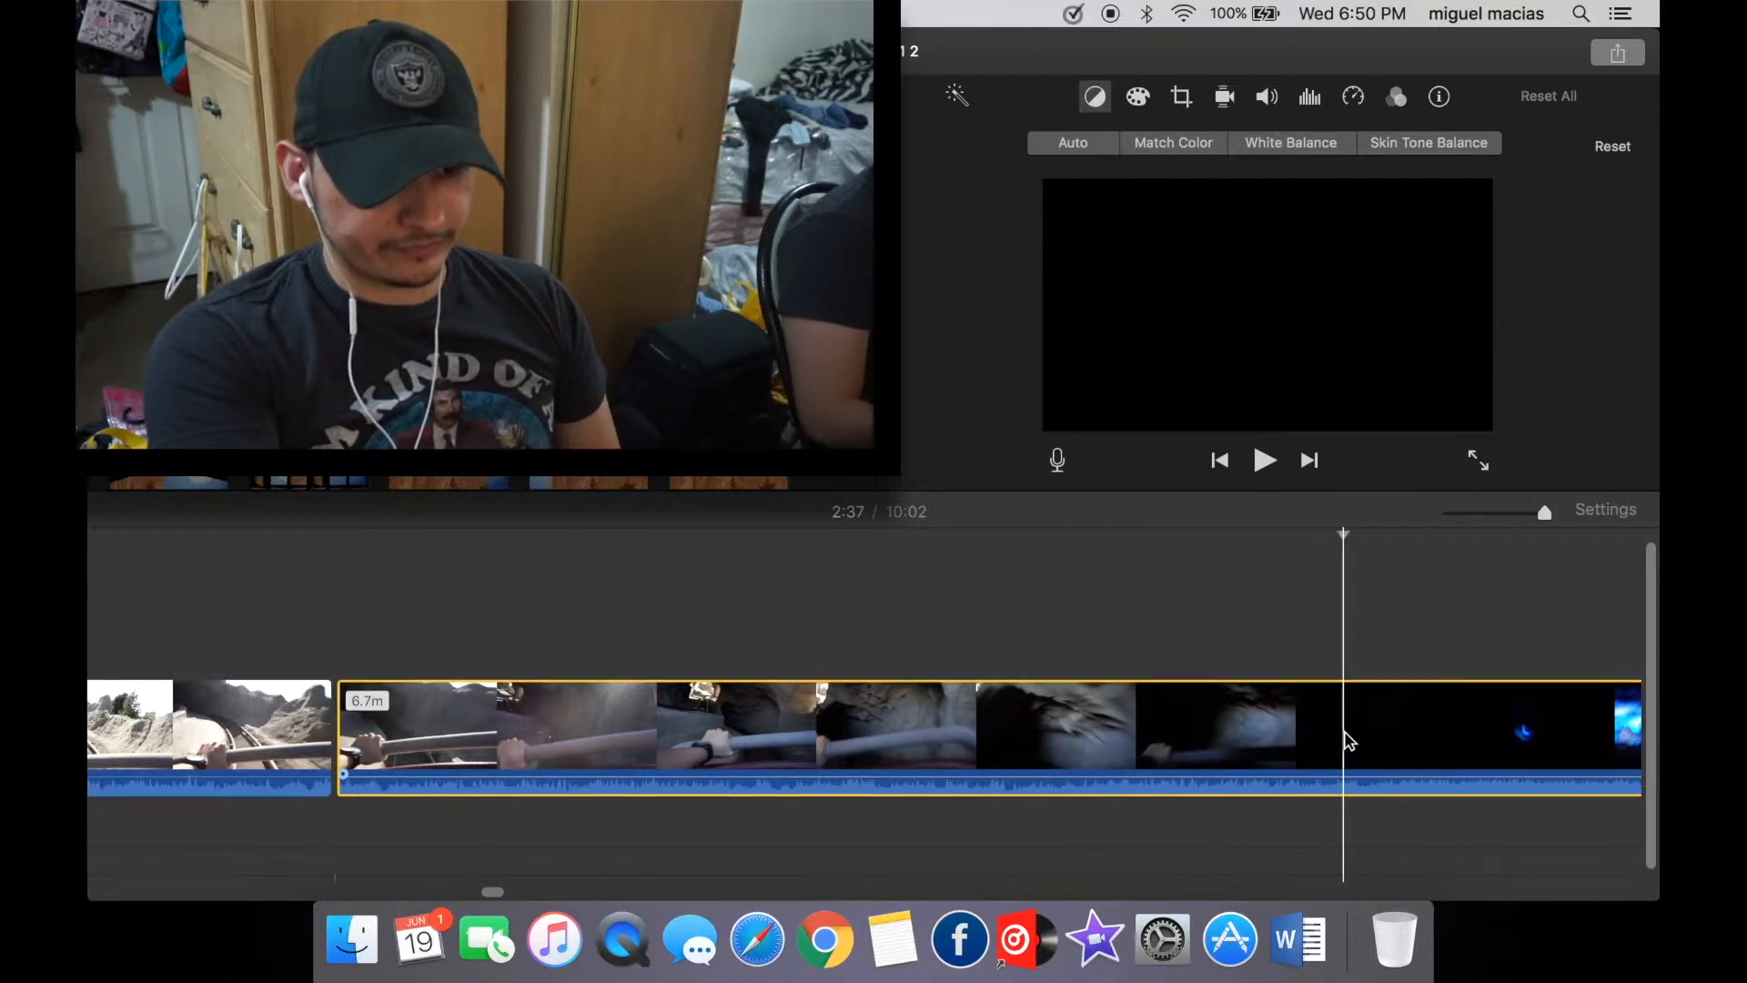
{"action": "right_click", "coordinate": [1345, 742]}
{"action": "left_click", "coordinate": [1388, 659]}
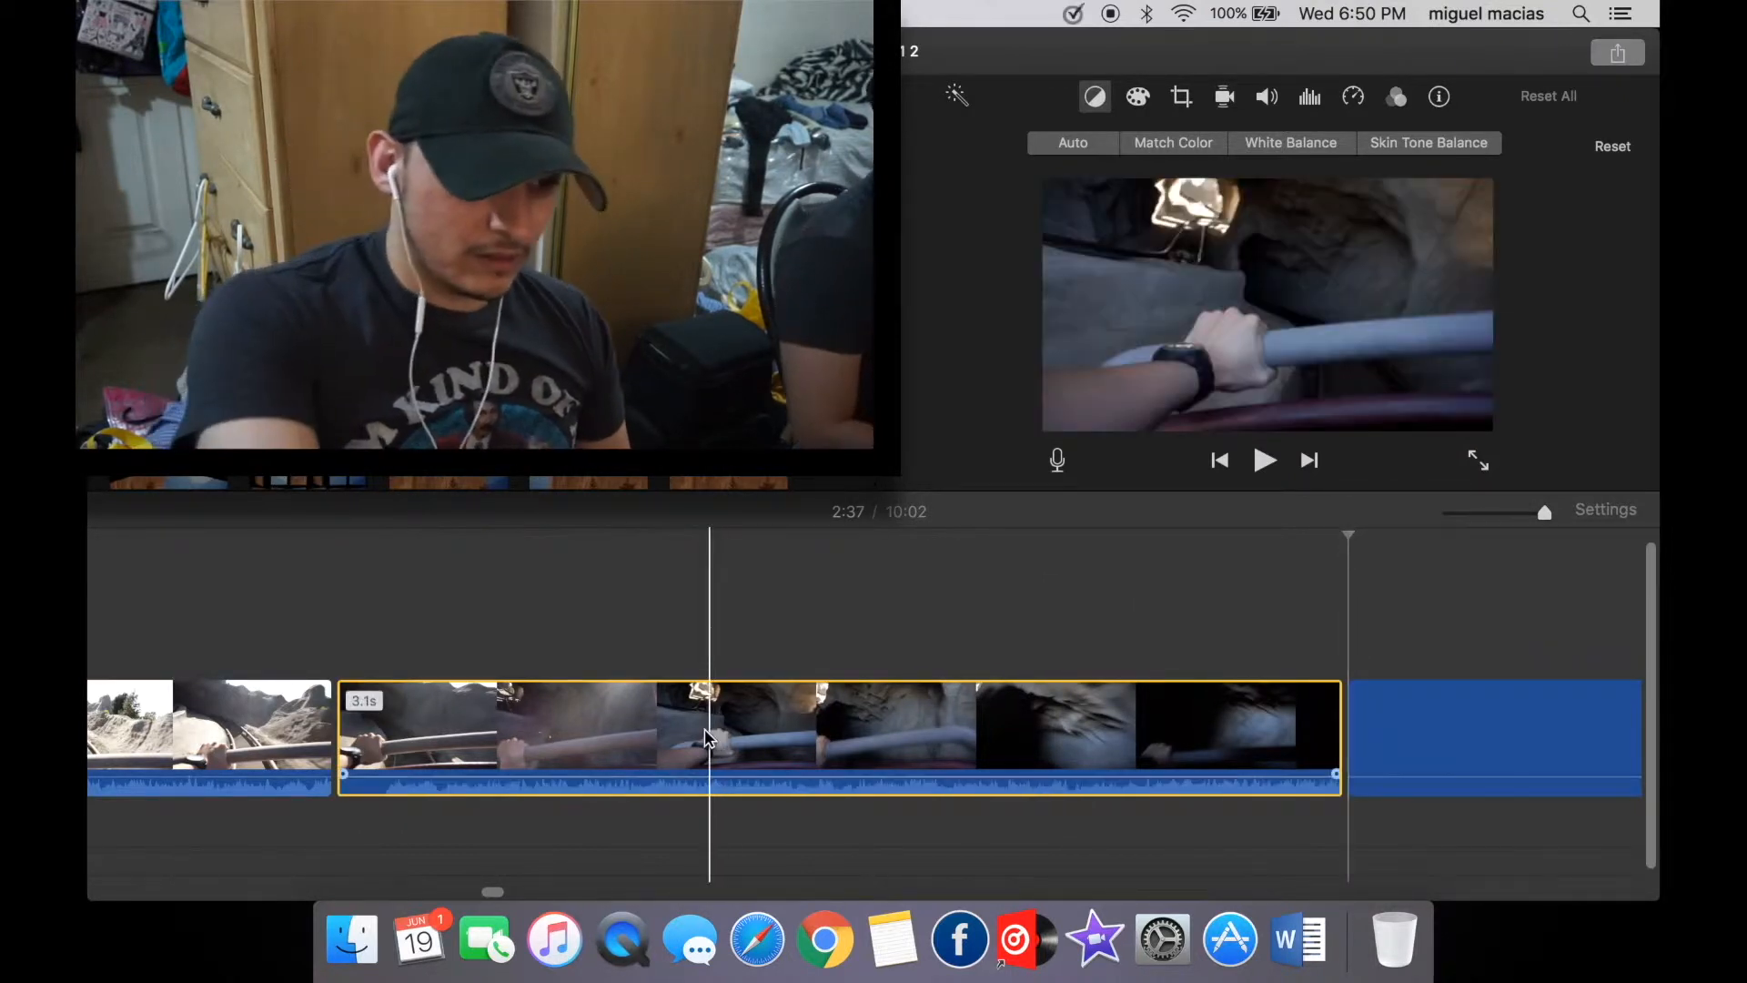
{"action": "key", "text": "Delete"}
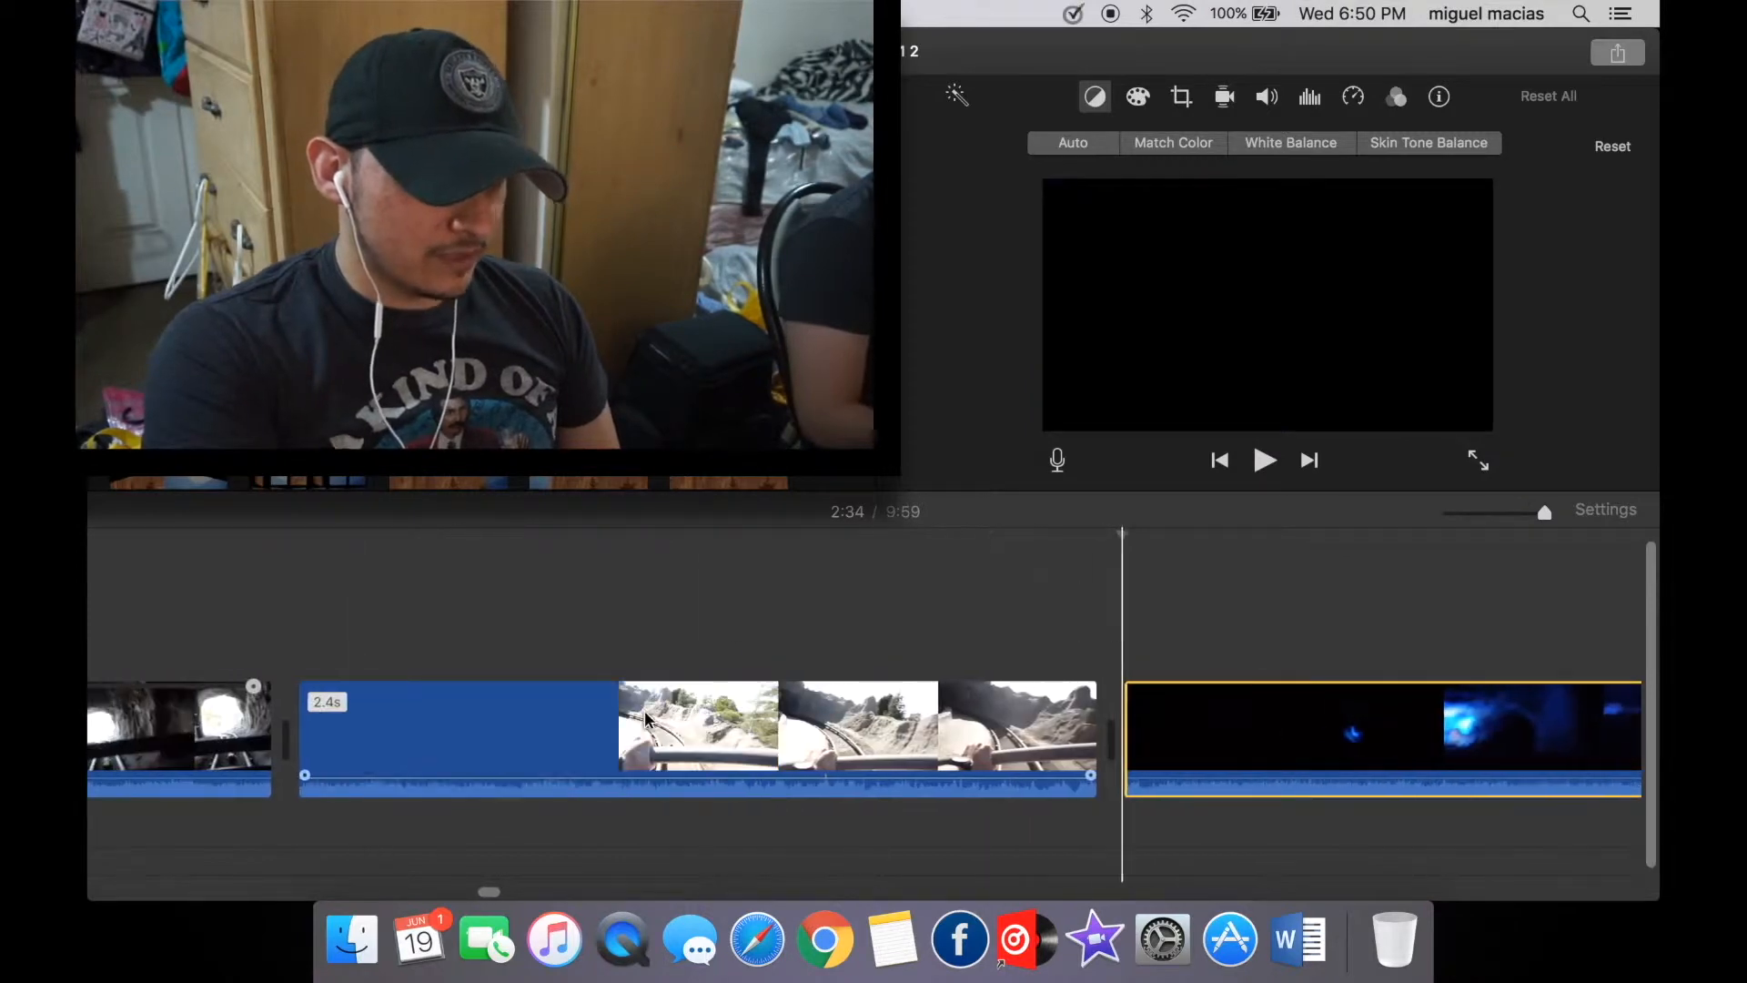
Play the movie from 2:32 in the outdoor clip through the new cut into the dark tunnel, and pause it.
{"action": "left_click", "coordinate": [545, 728]}
{"action": "key", "text": "space"}
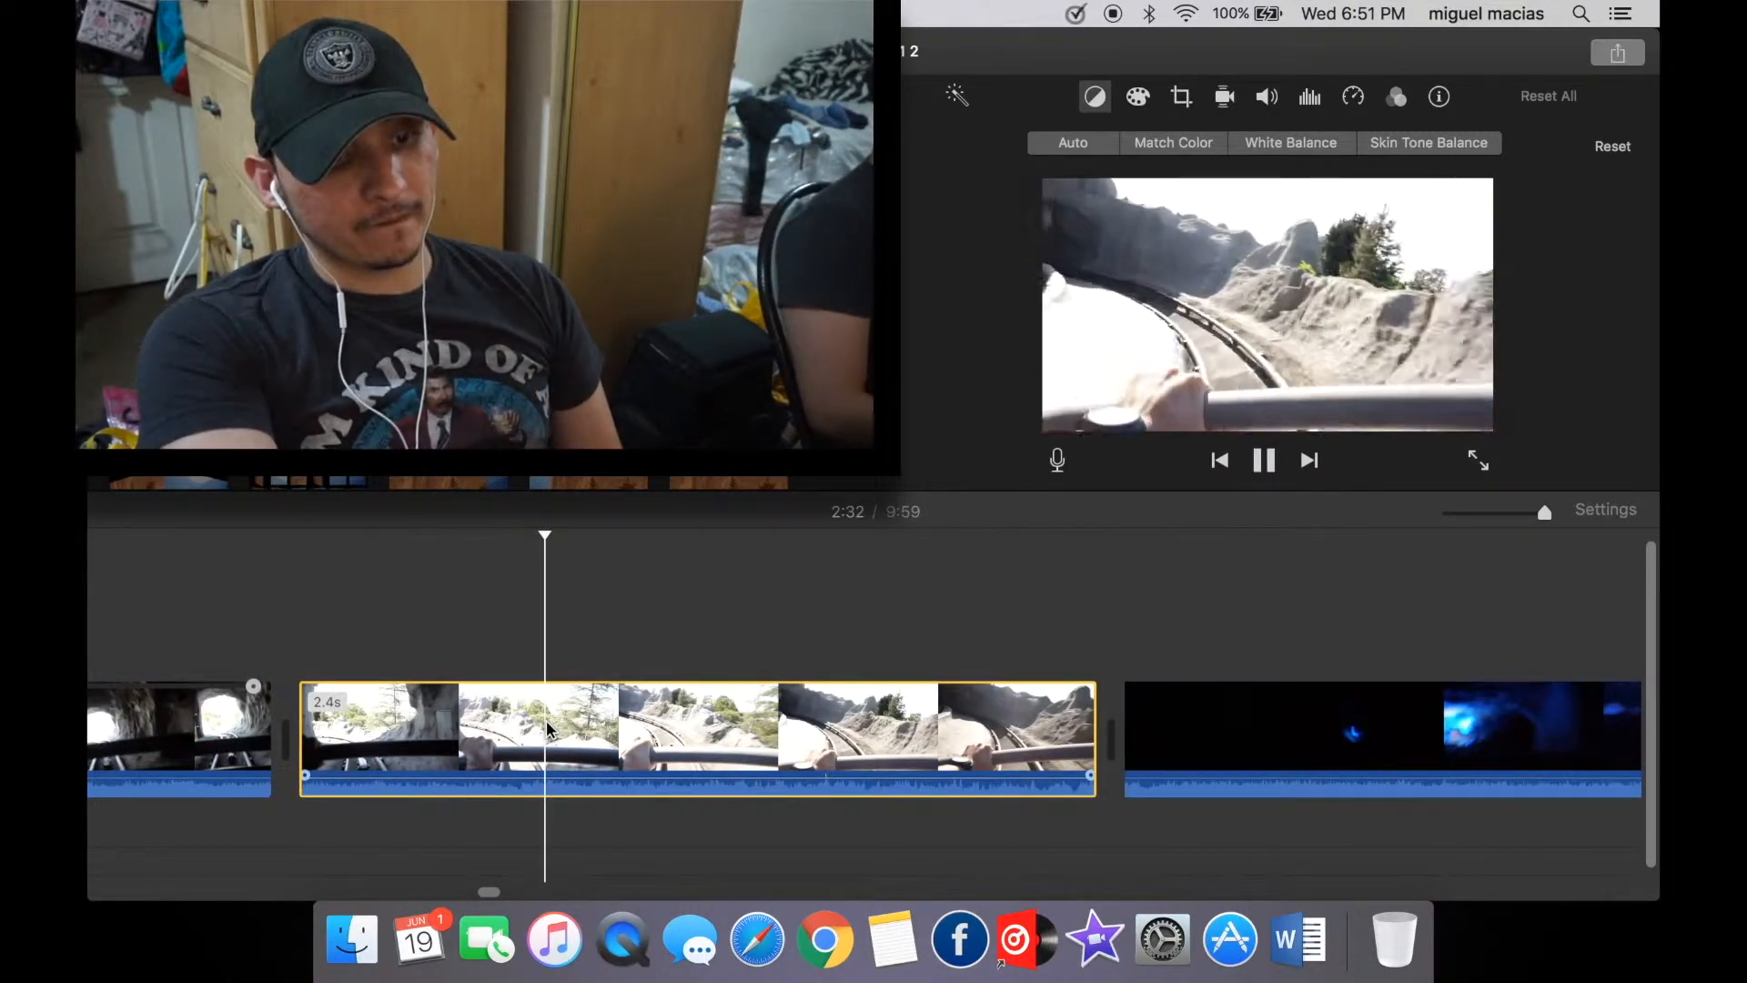
{"action": "scroll", "coordinate": [706, 807], "scroll_direction": "right", "scroll_amount": 5}
{"action": "key", "text": "space"}
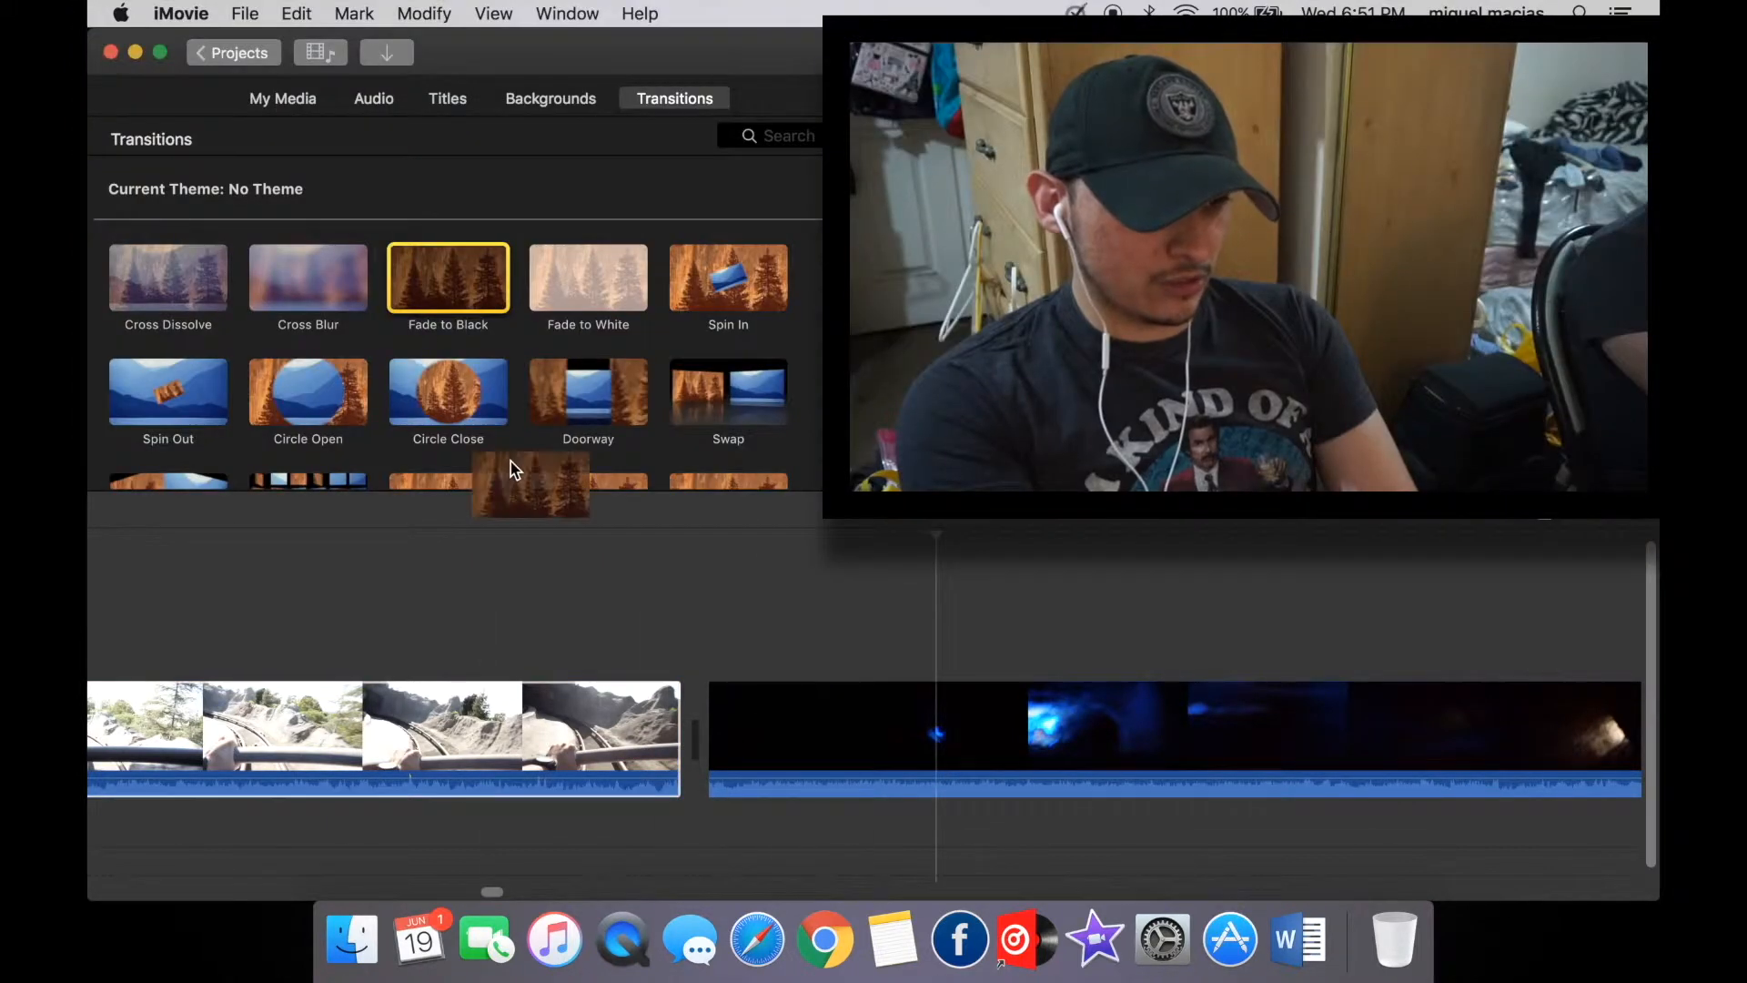
Add a Fade to Black transition between the outdoor track clip and the dark tunnel clip.
{"action": "left_click_drag", "start_coordinate": [510, 462], "coordinate": [533, 737]}
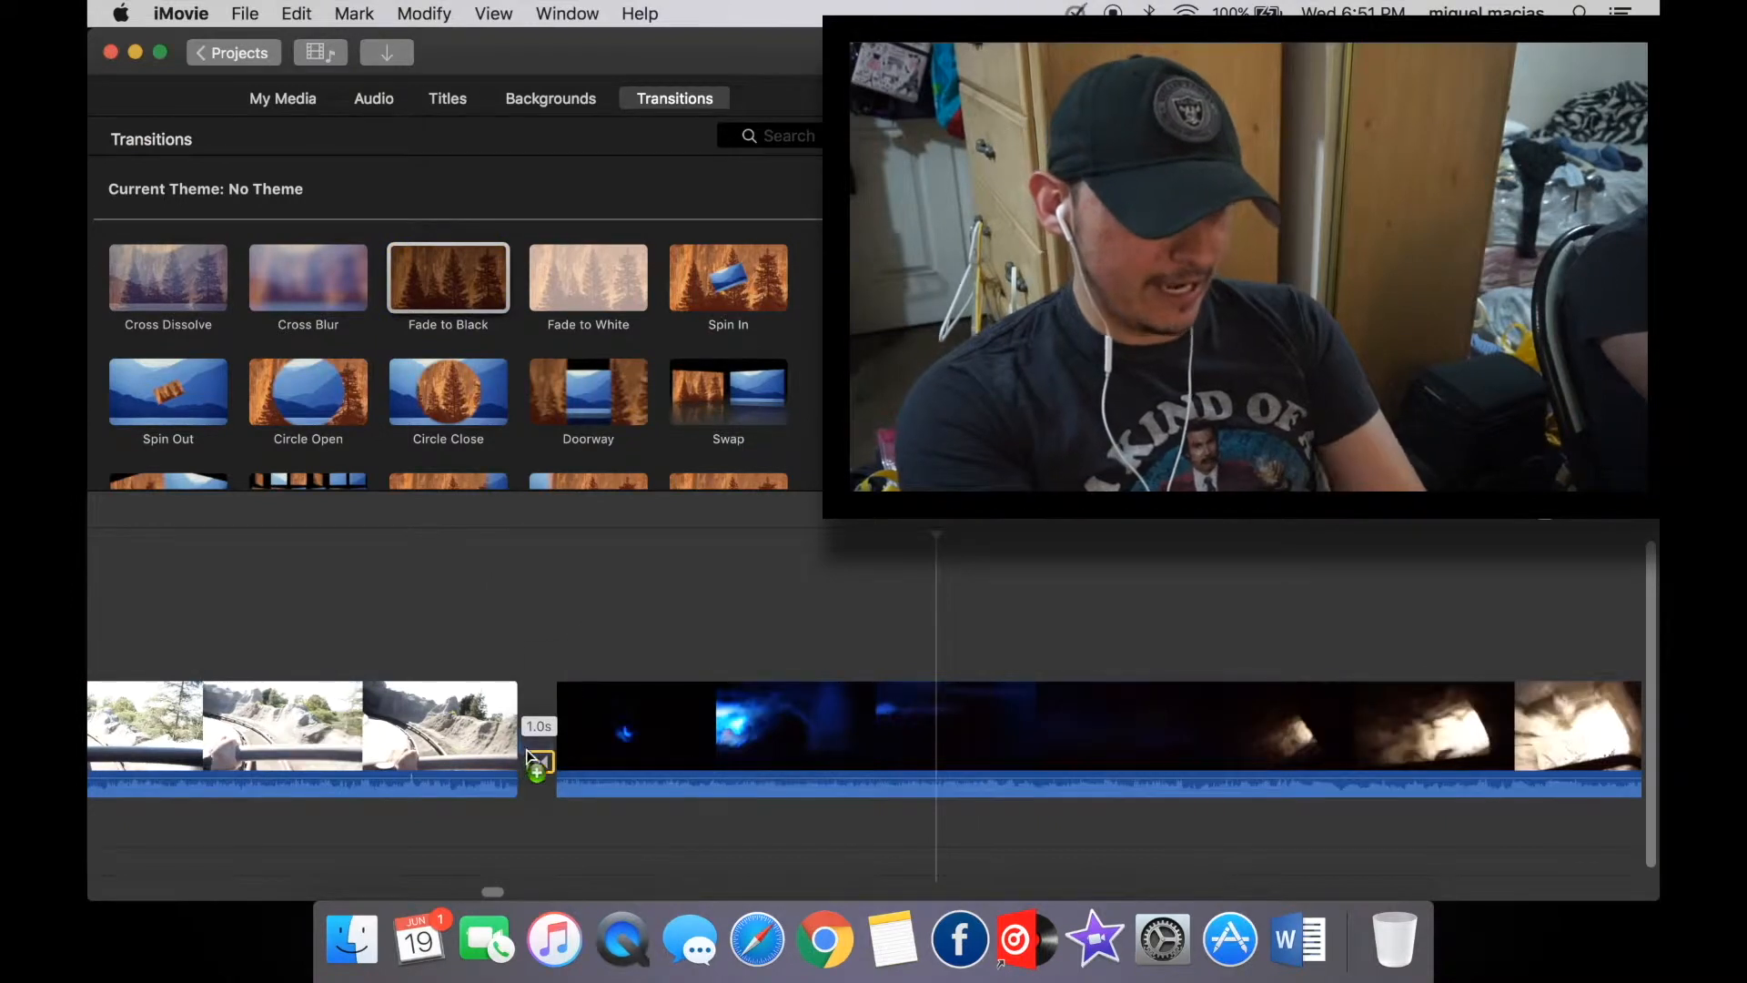
{"action": "left_click", "coordinate": [528, 737]}
{"action": "scroll", "coordinate": [599, 739], "scroll_direction": "left", "scroll_amount": 5}
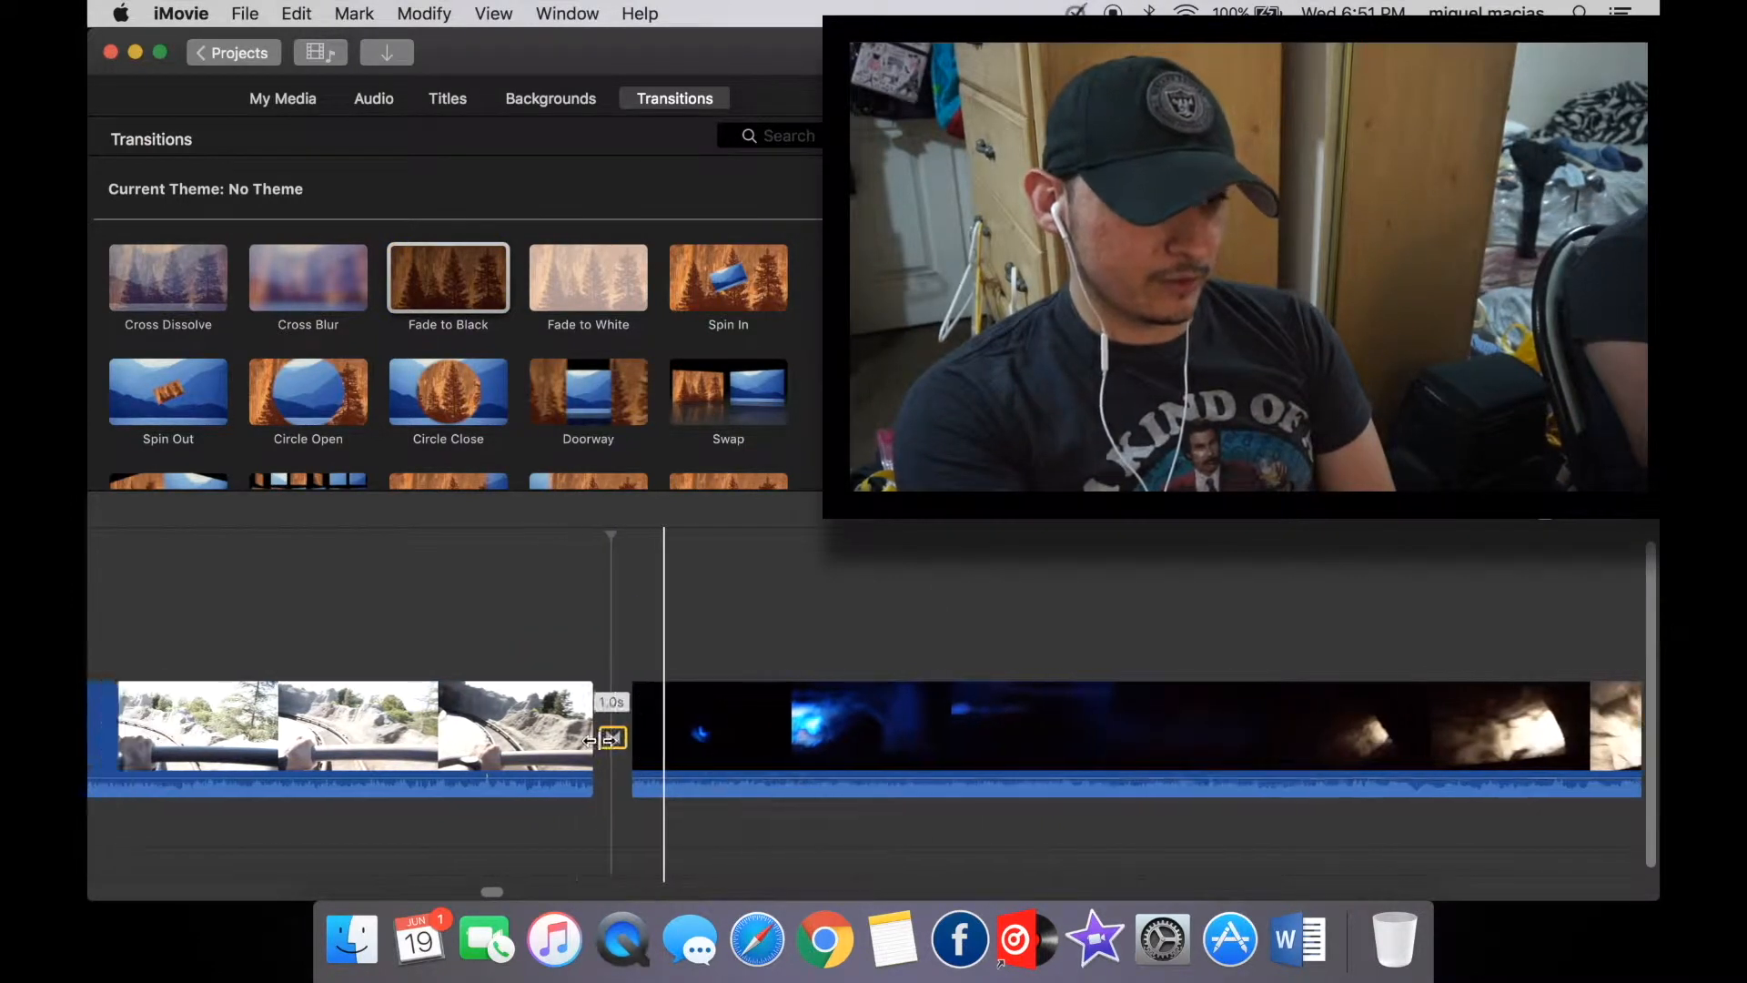
Play the movie from the outdoor clip through the Fade to Black transition, and pause in the overexposed tunnel scene.
{"action": "left_click", "coordinate": [532, 761]}
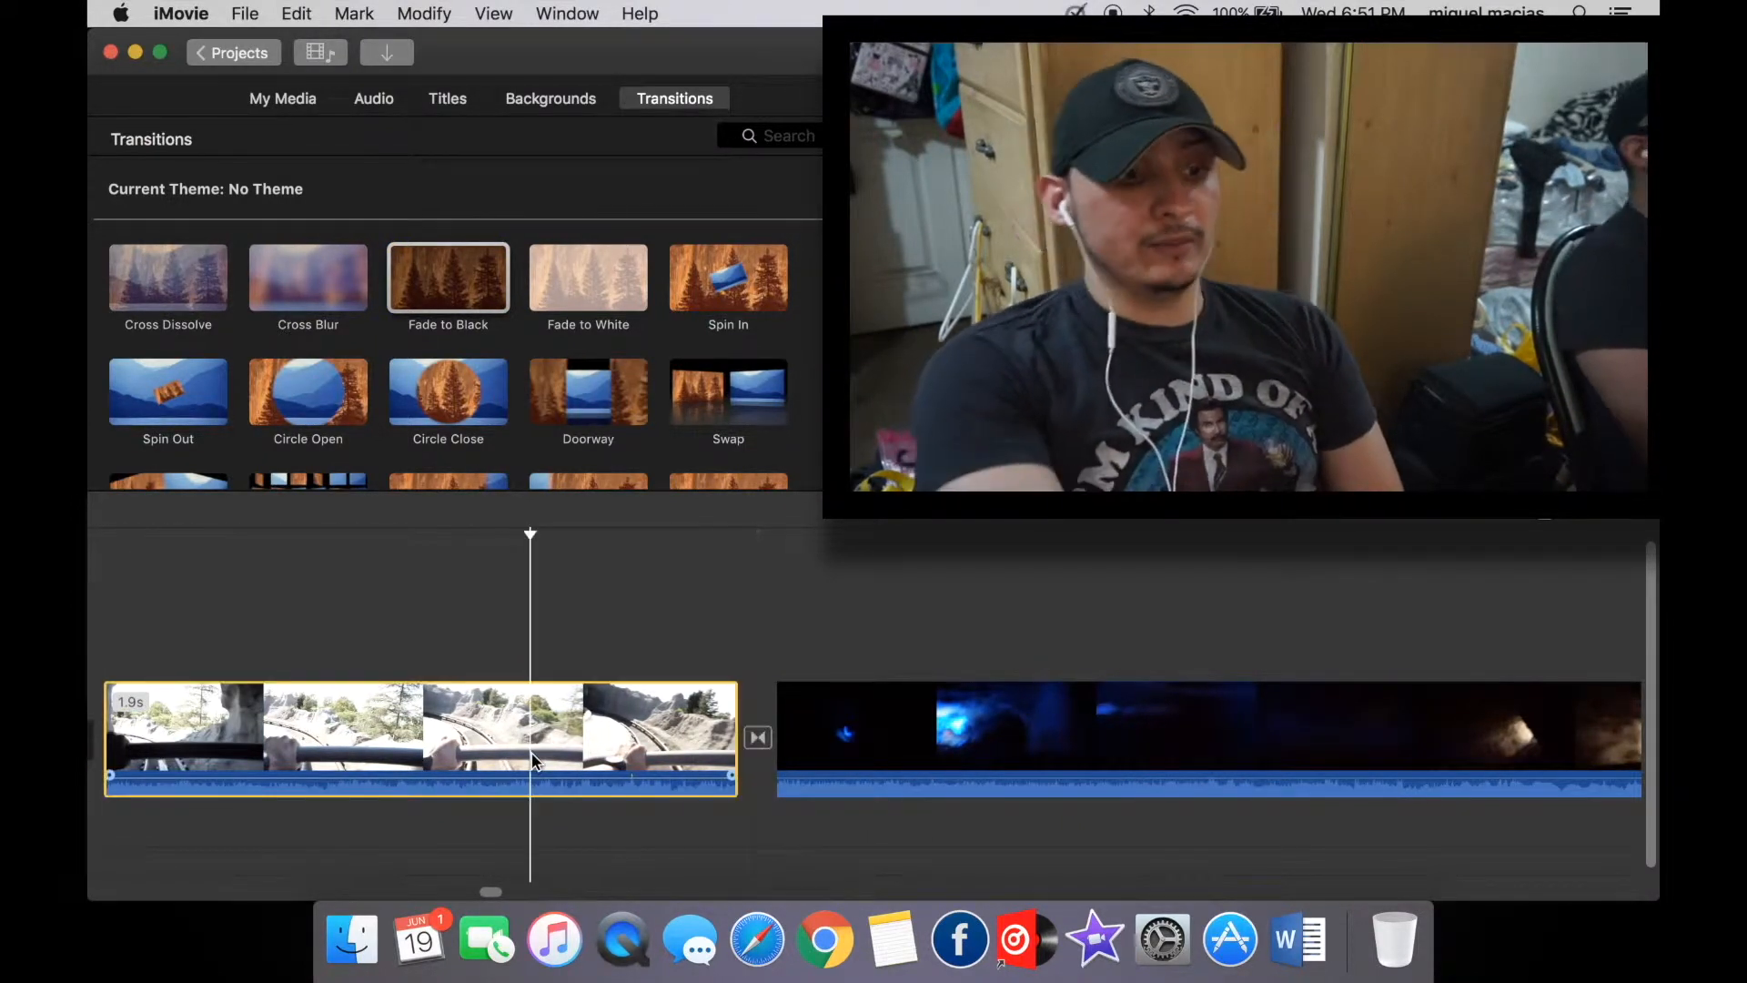
{"action": "key", "text": "space"}
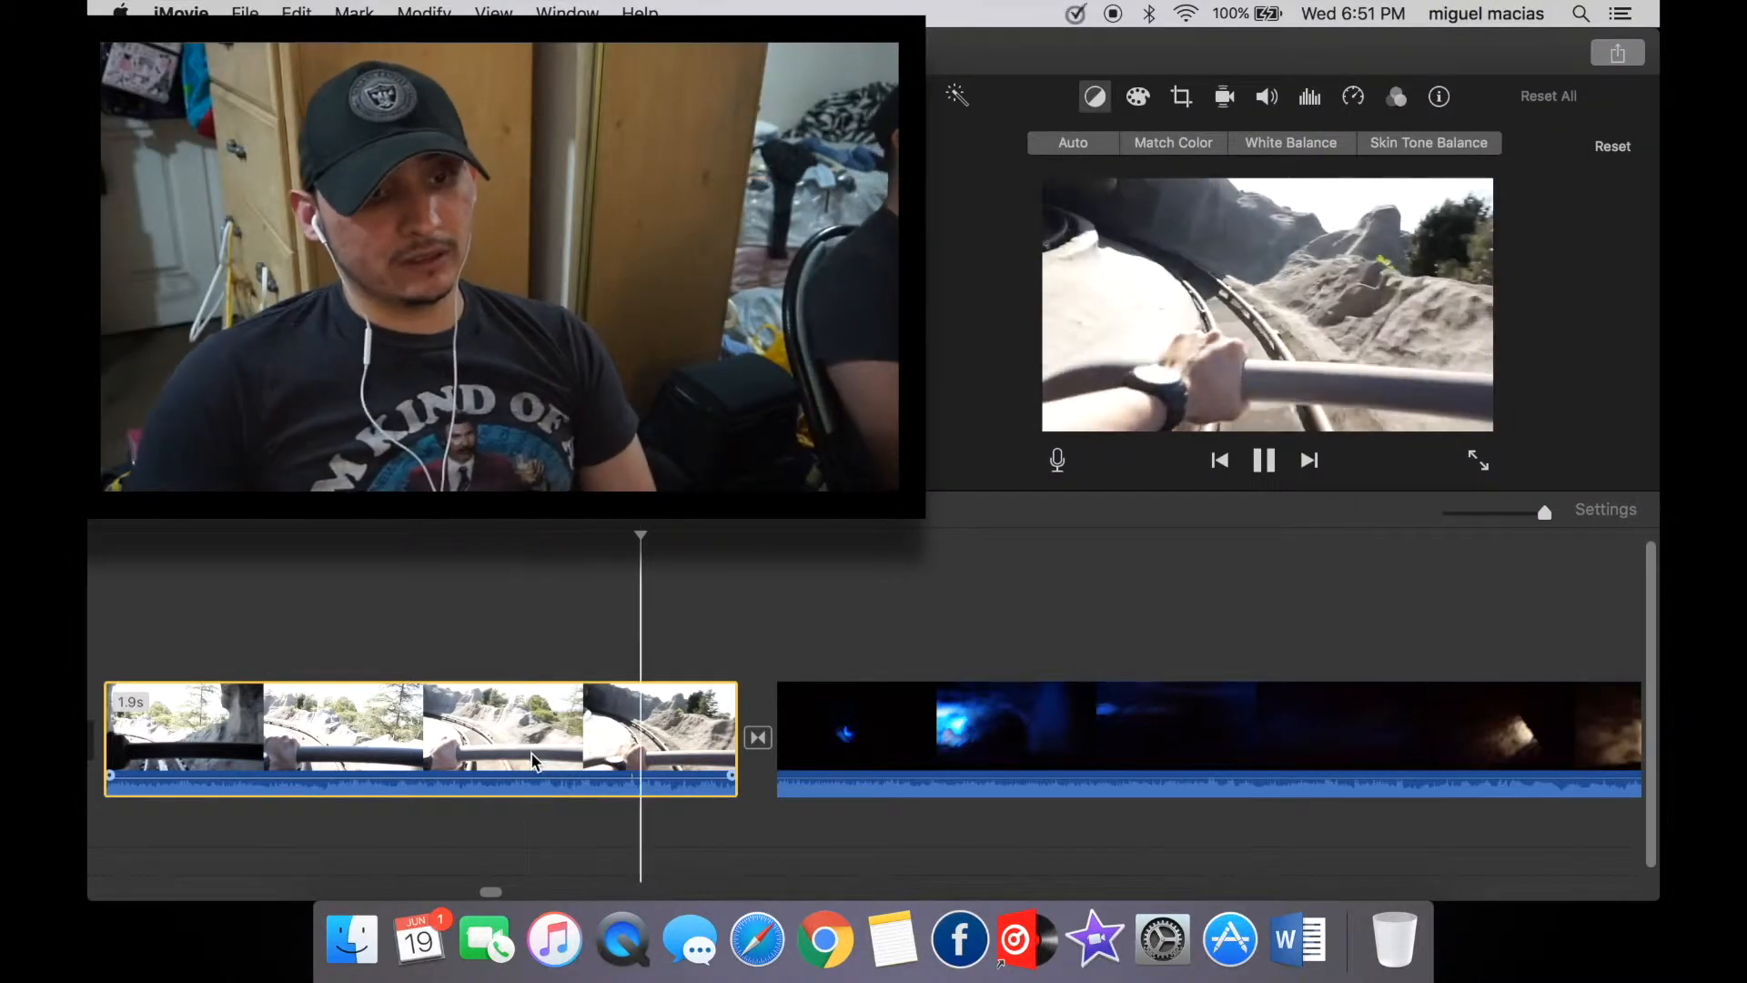
{"action": "scroll", "coordinate": [528, 774], "scroll_direction": "right", "scroll_amount": 5}
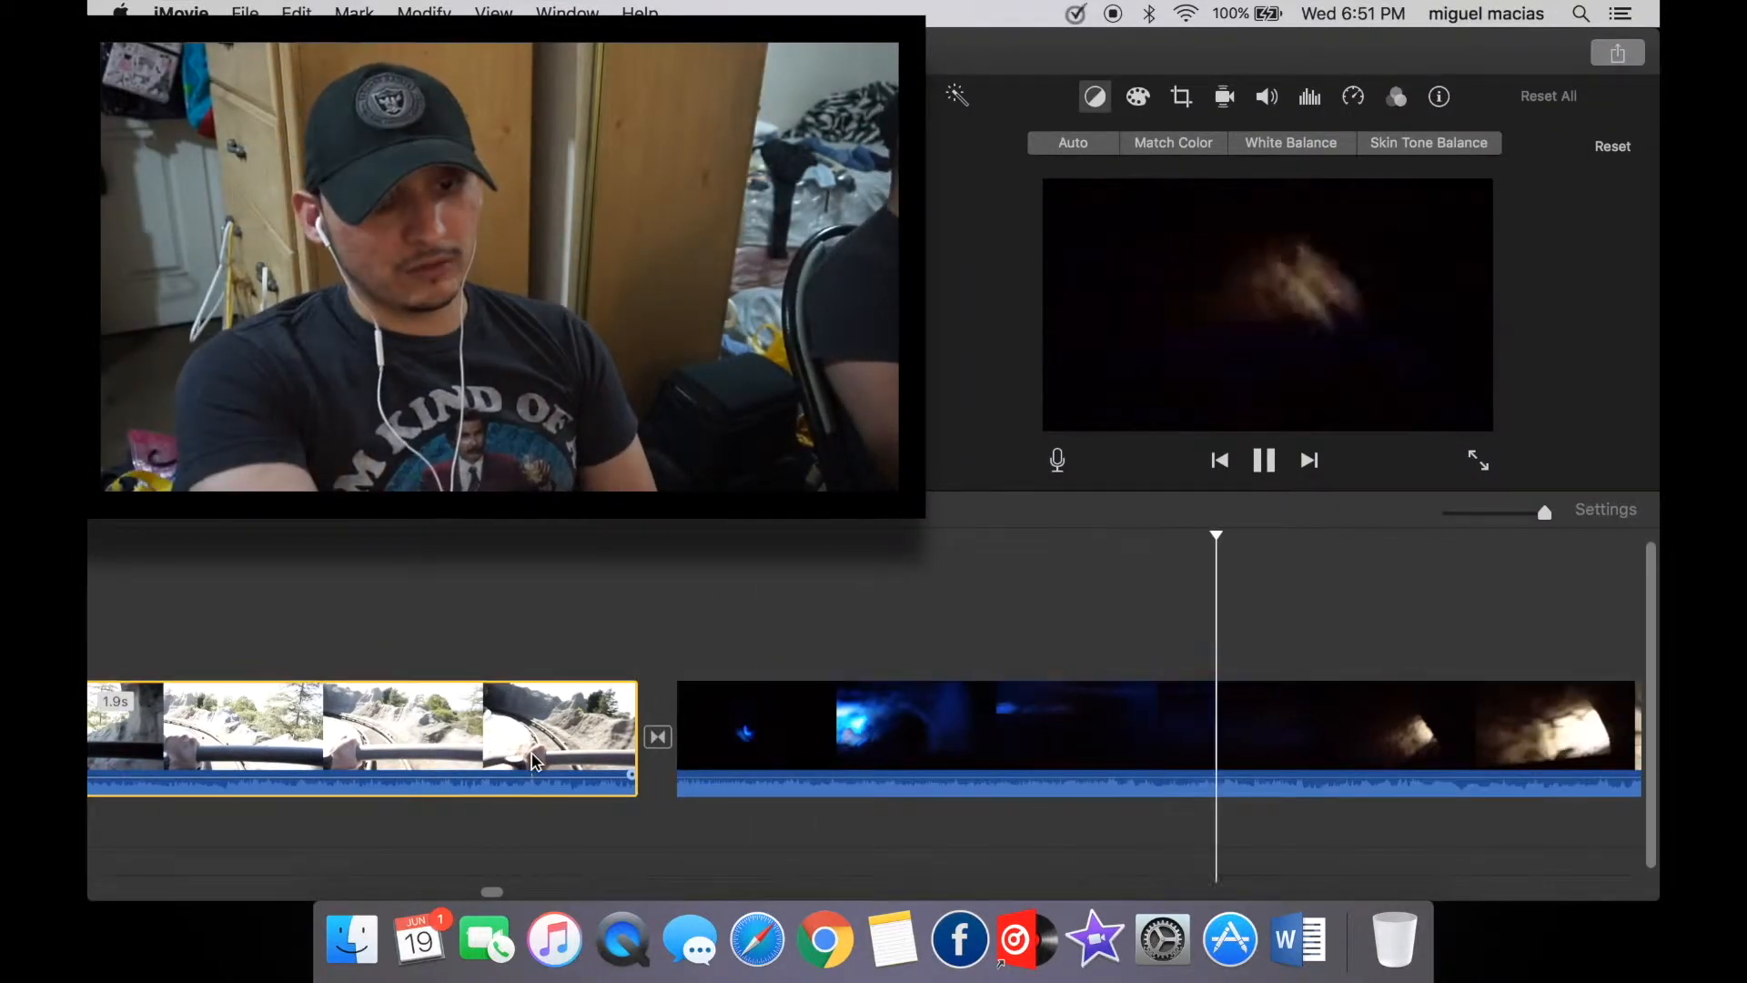
{"action": "scroll", "coordinate": [526, 790], "scroll_direction": "right", "scroll_amount": 5}
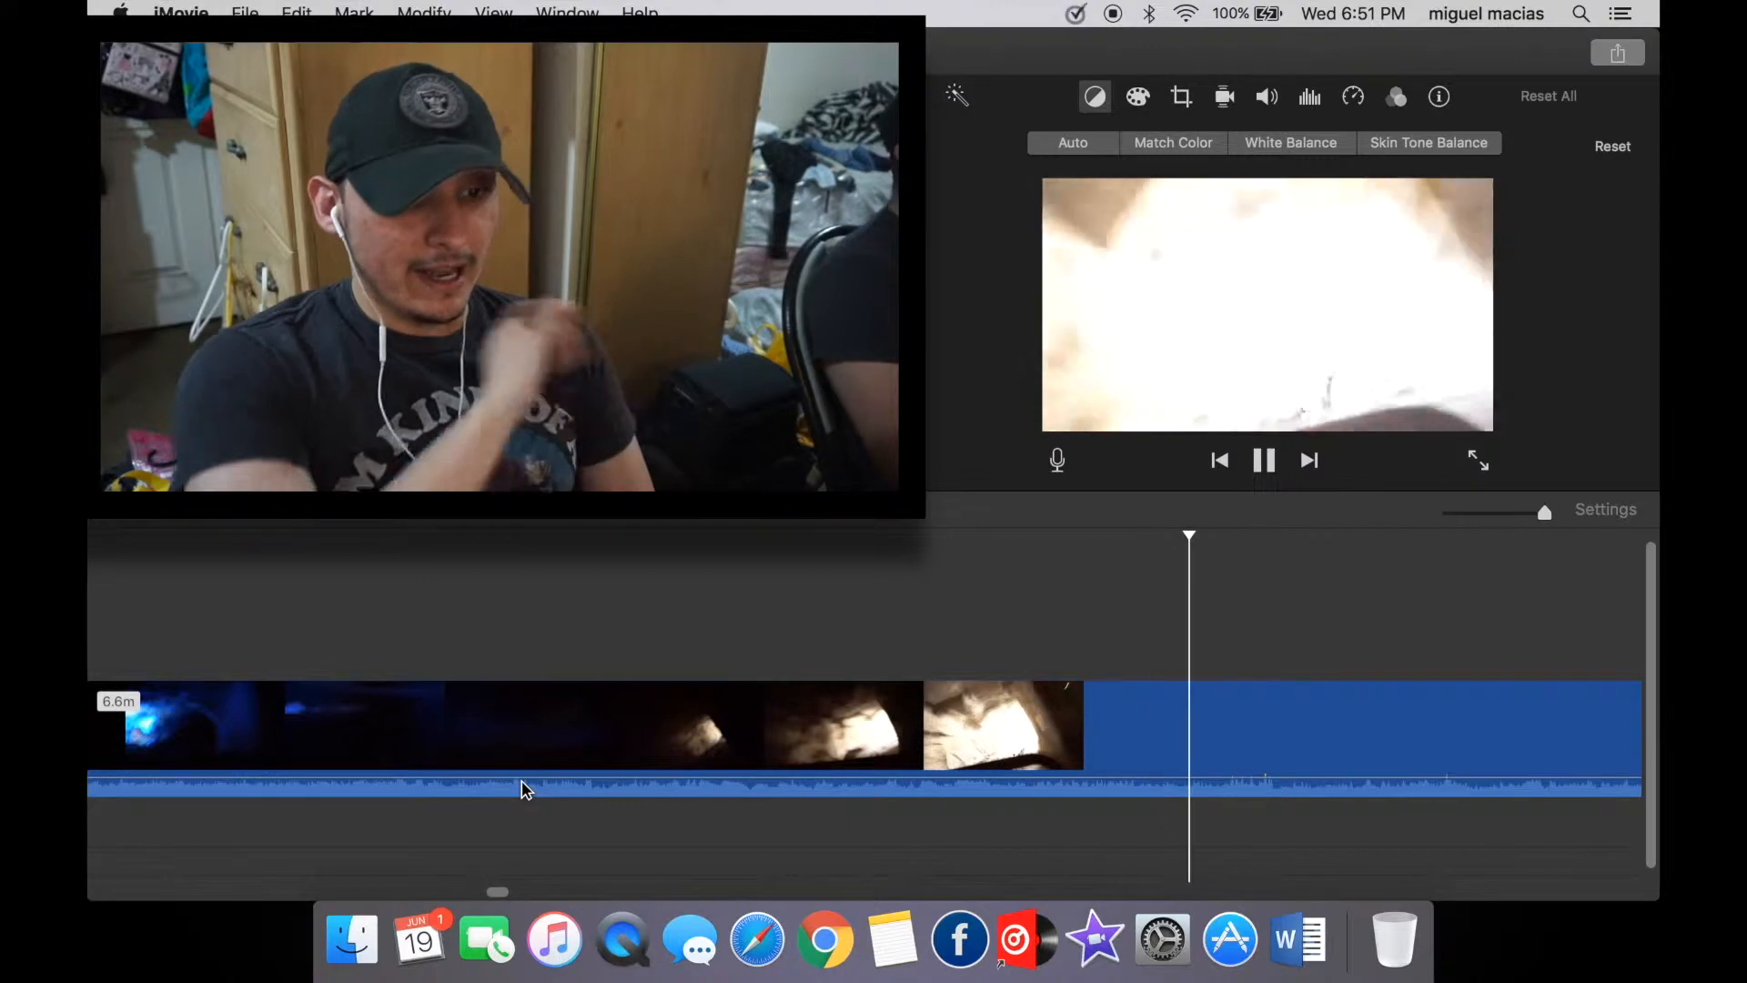
{"action": "key", "text": "space"}
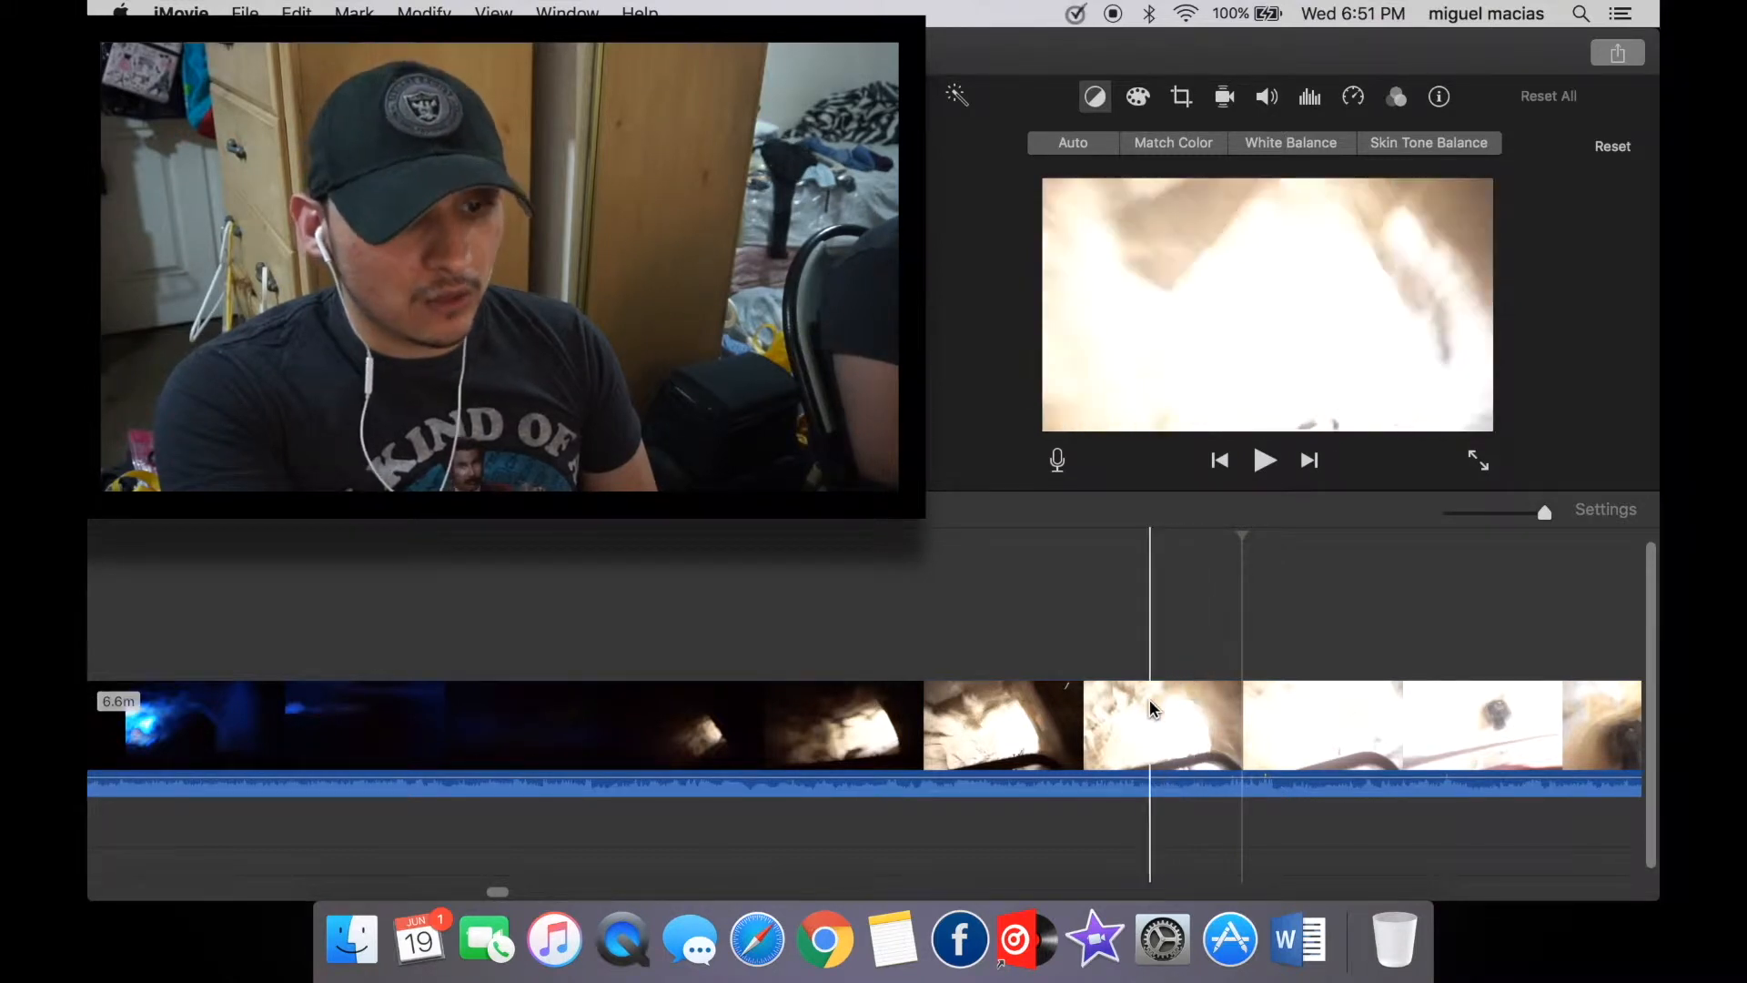
Split the tunnel clip twice where the picture turns bright white, and delete the section of about 0.2 s between the cuts.
{"action": "left_click", "coordinate": [1247, 734]}
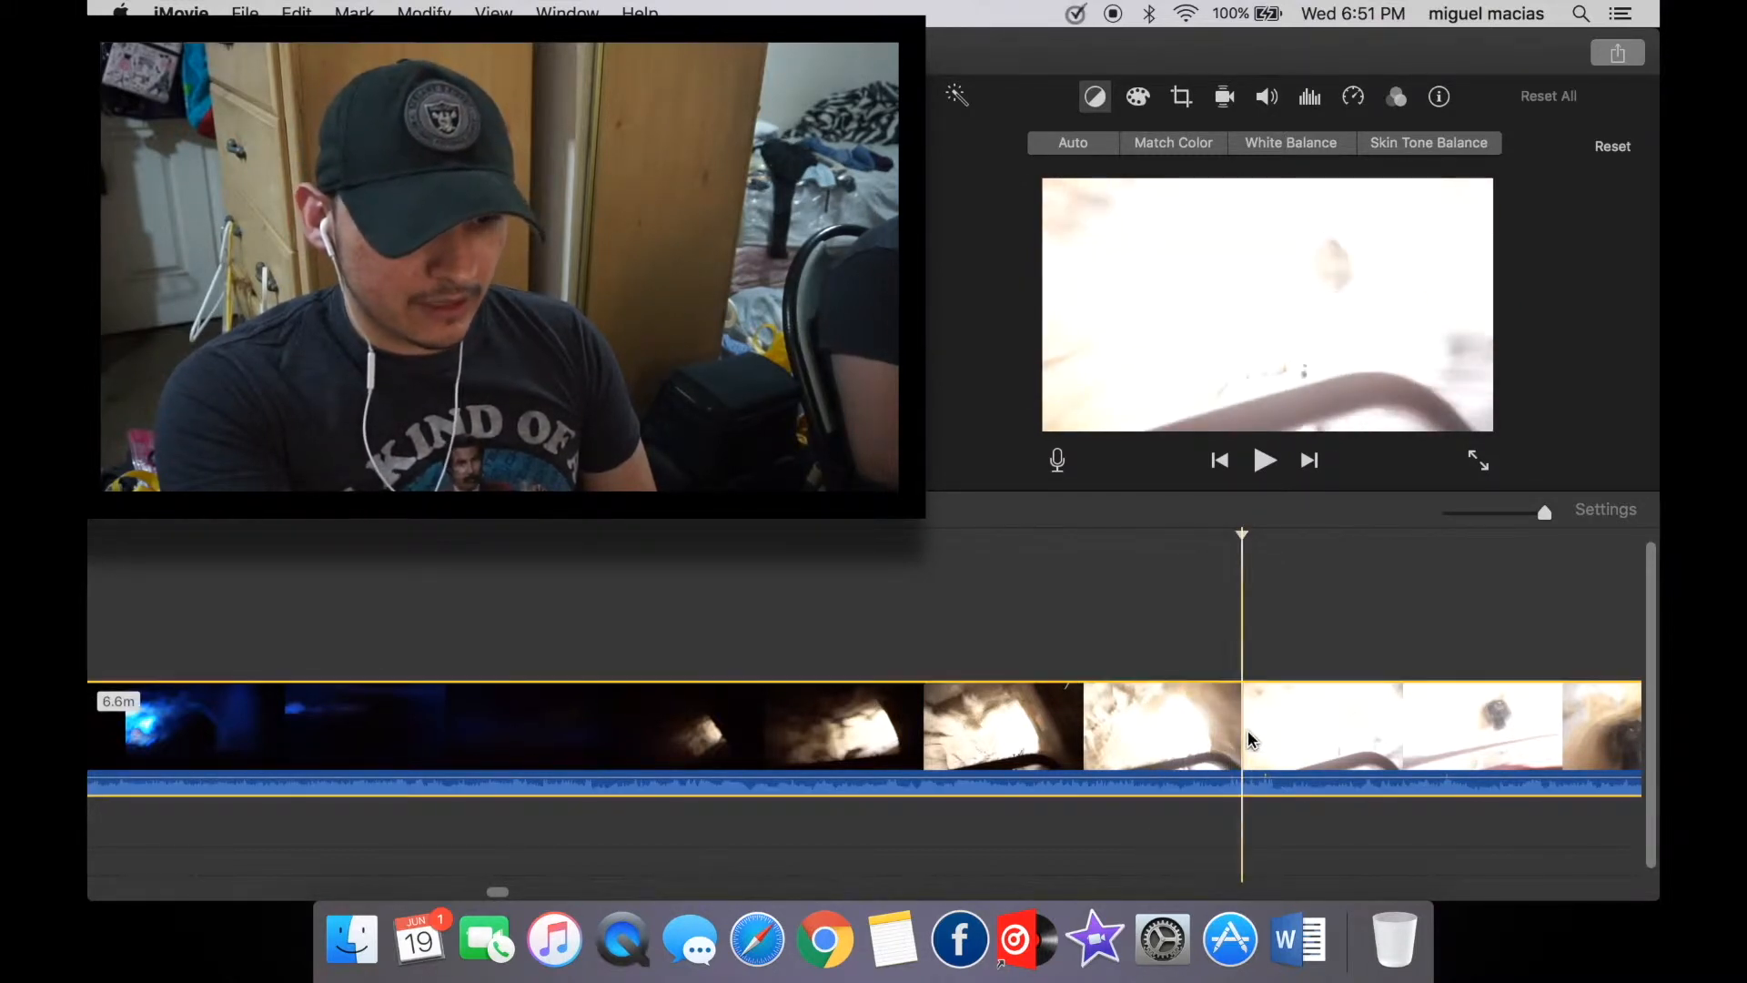
{"action": "right_click", "coordinate": [1248, 730]}
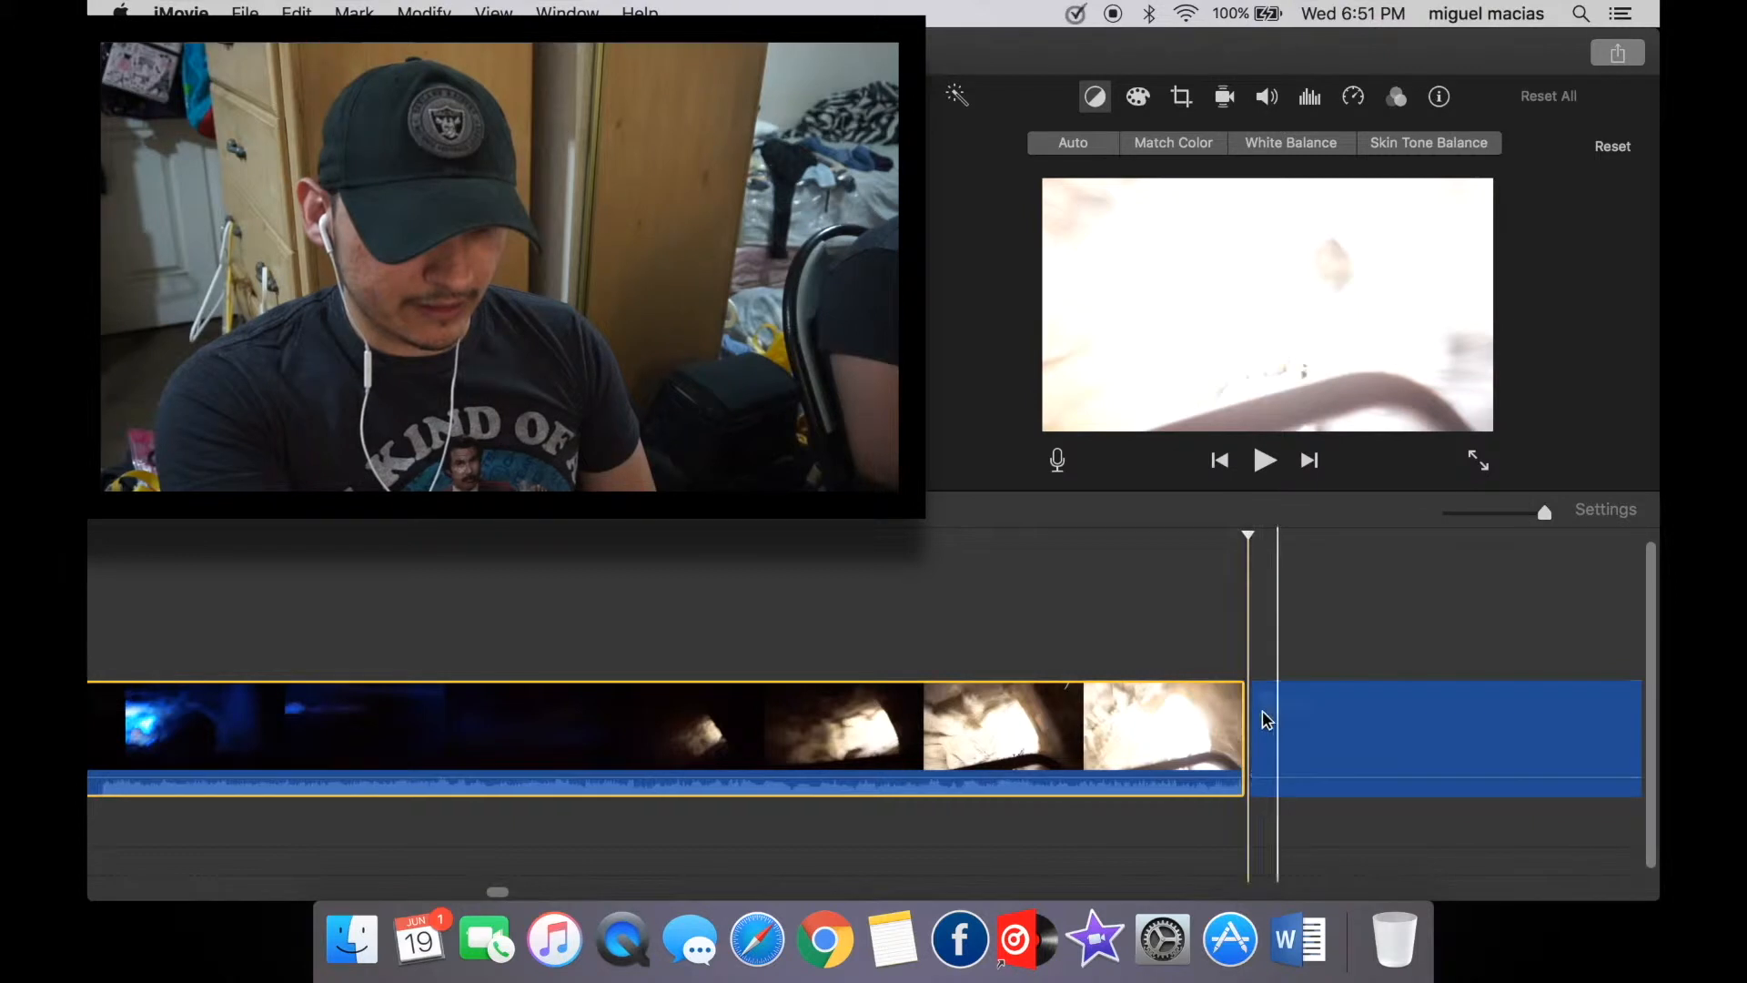
{"action": "right_click", "coordinate": [1316, 728]}
{"action": "left_click", "coordinate": [1374, 661]}
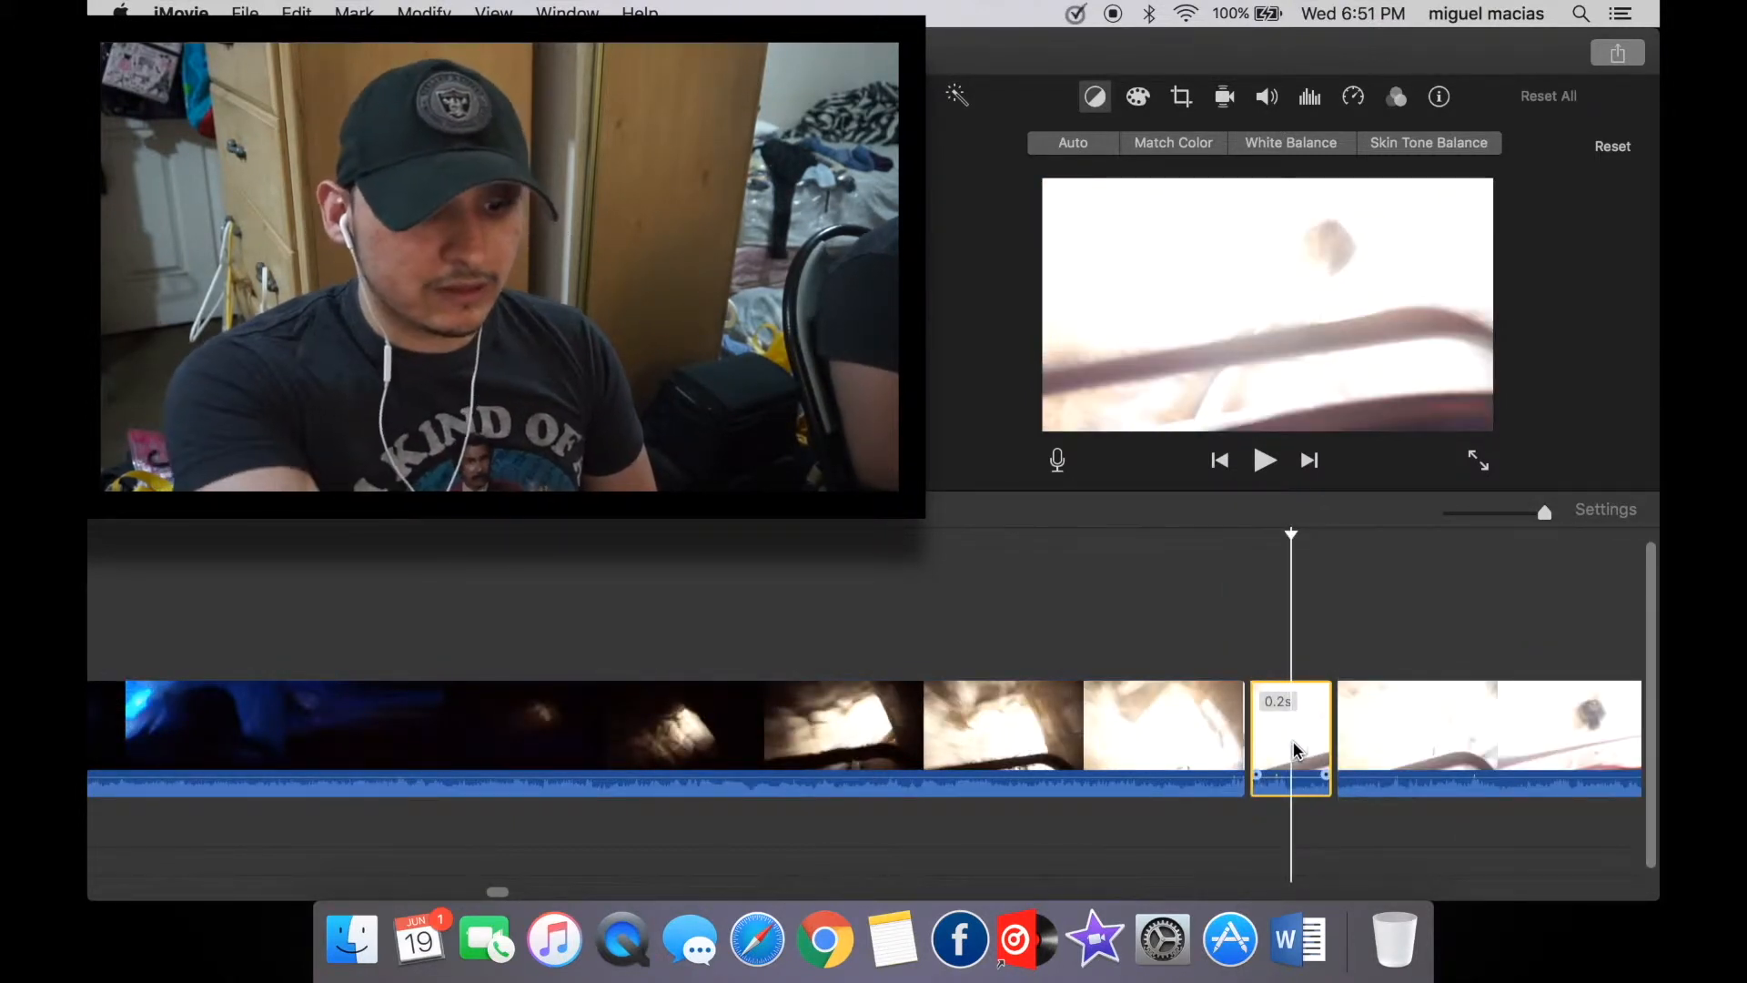
{"action": "key", "text": "Delete"}
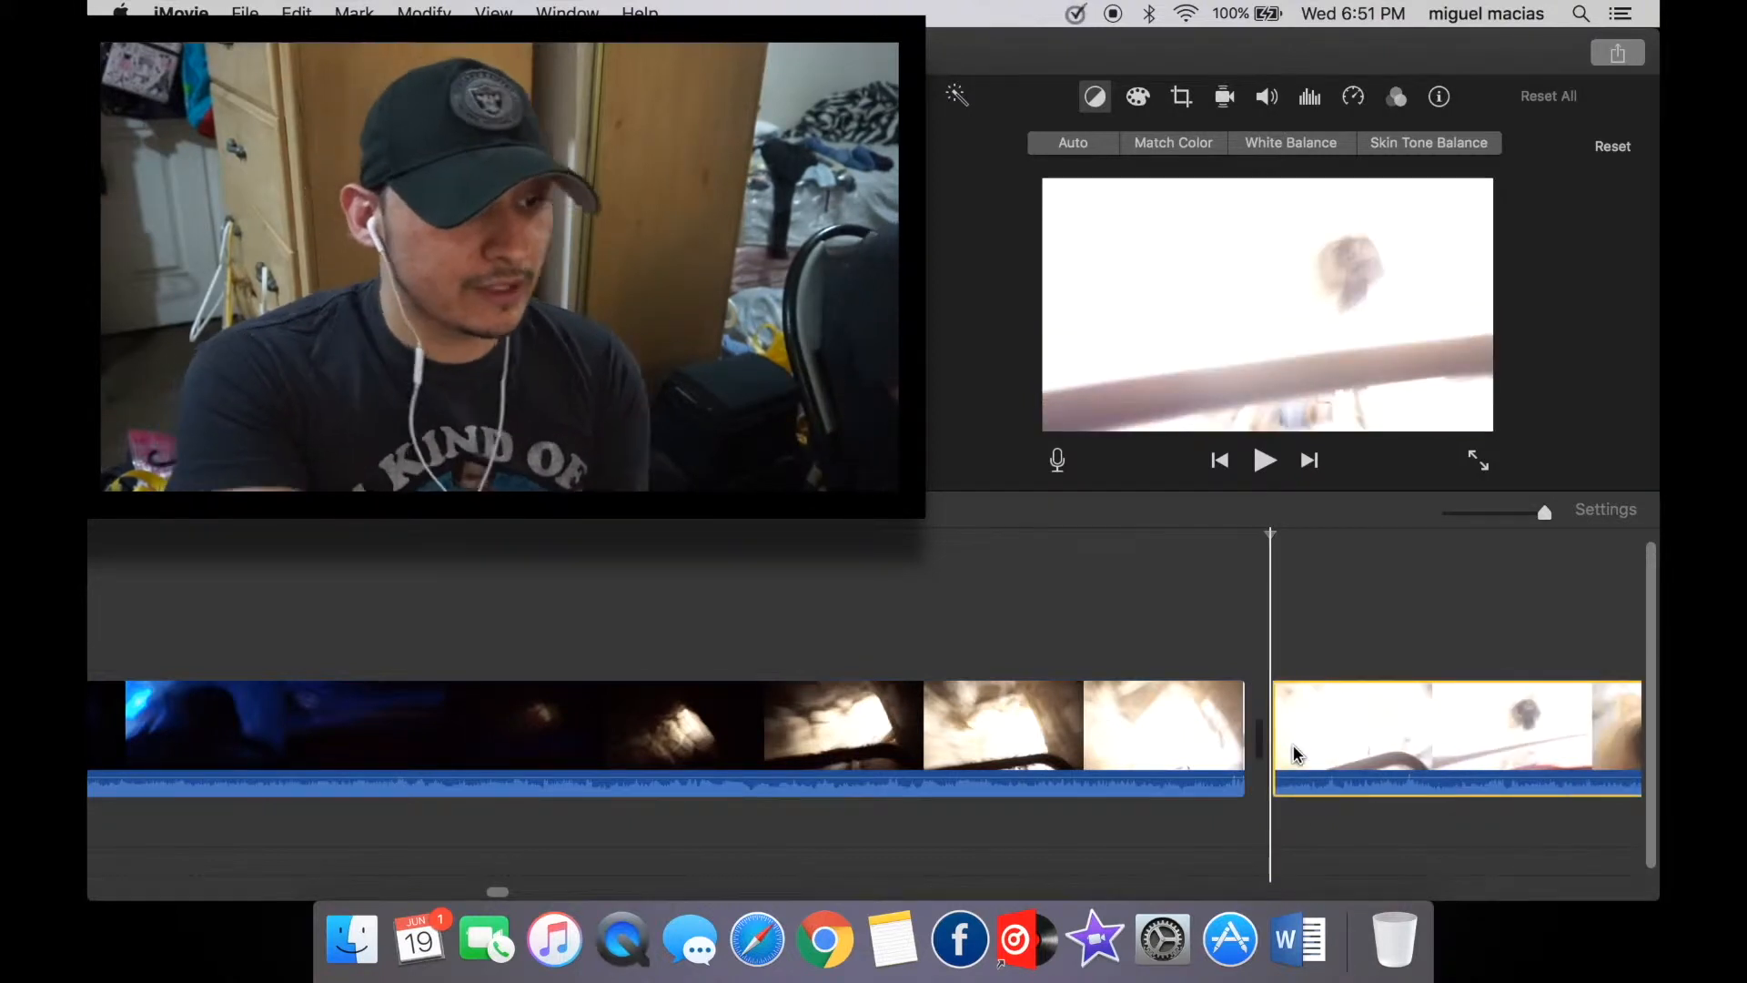
Add a Fade to White transition at the cut in the bright white tunnel footage.
{"action": "left_click", "coordinate": [601, 305]}
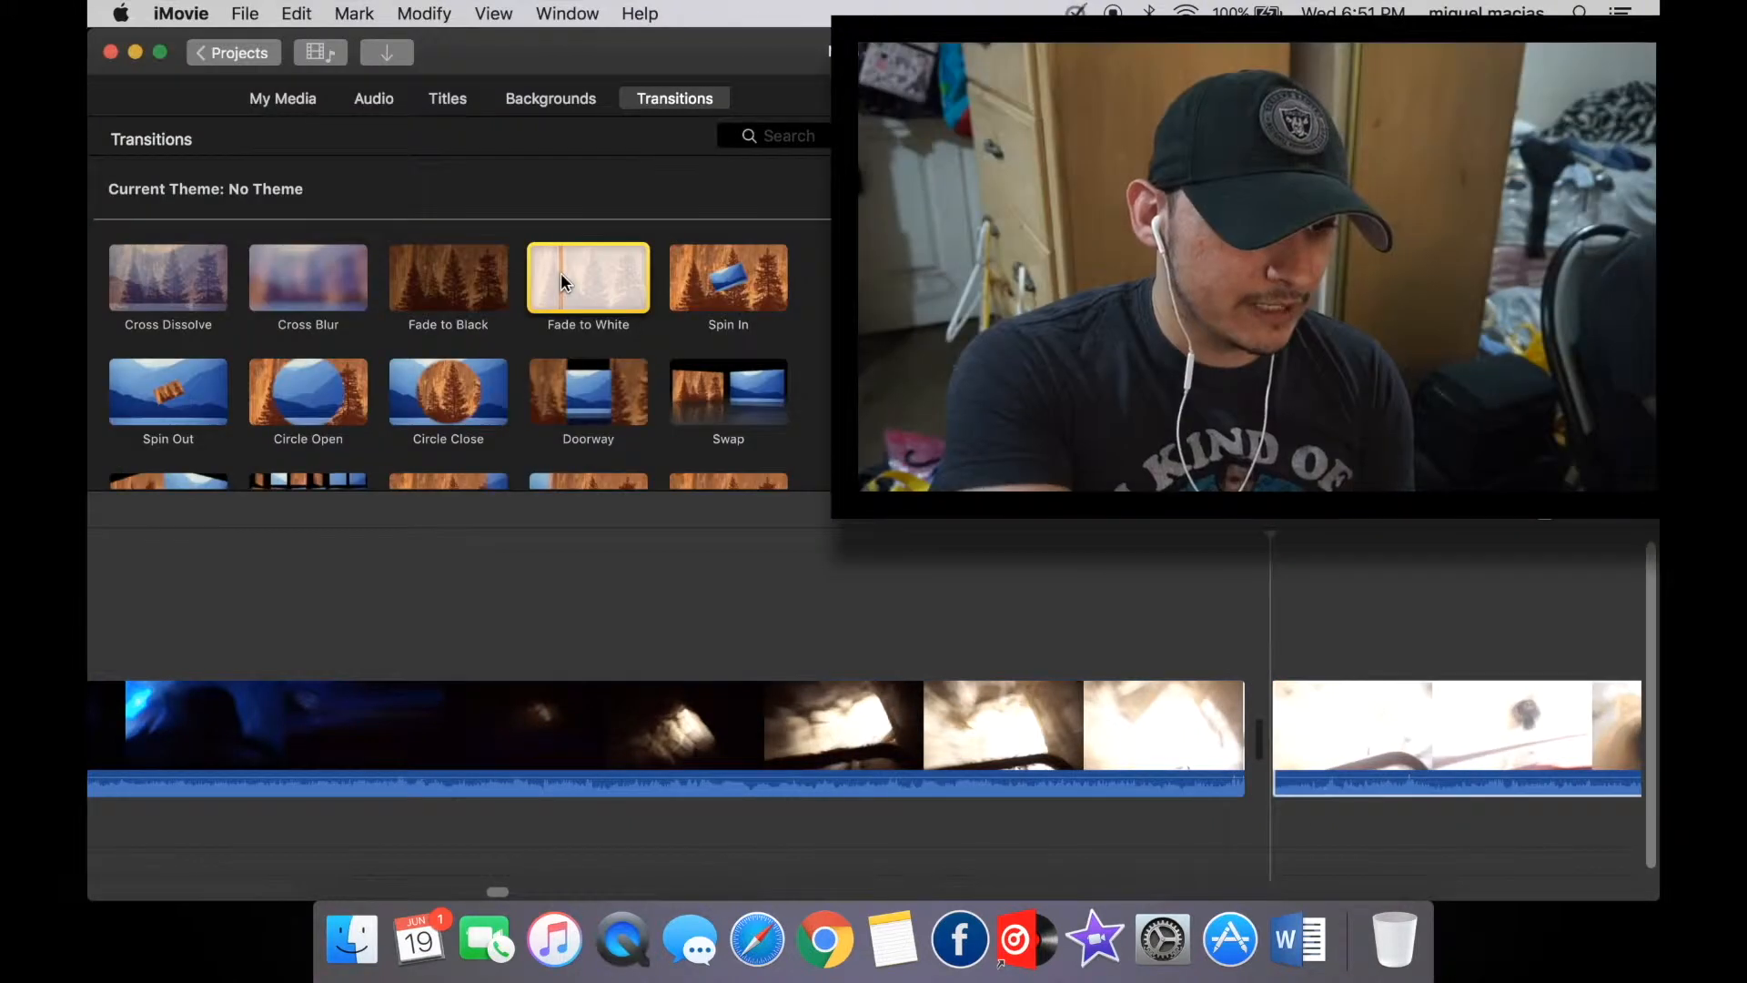
{"action": "left_click_drag", "start_coordinate": [916, 652], "coordinate": [1079, 734]}
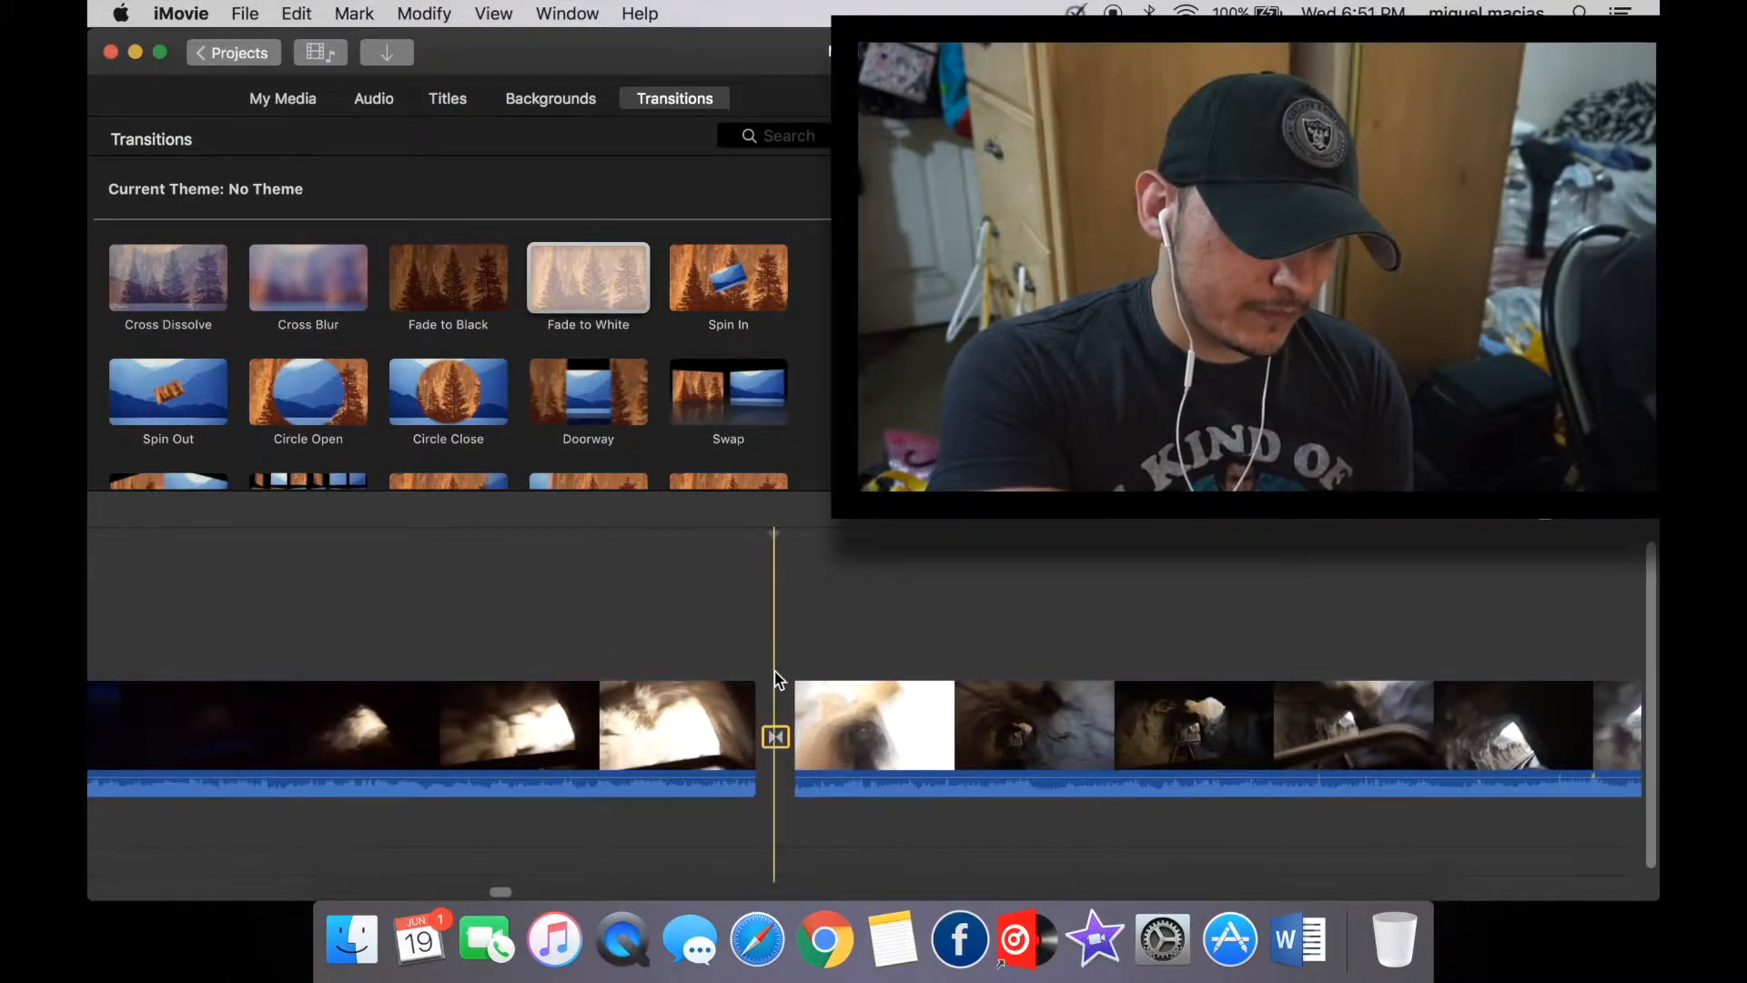
Play the footage around the Fade to White transition twice to review the effect.
{"action": "key", "text": "space"}
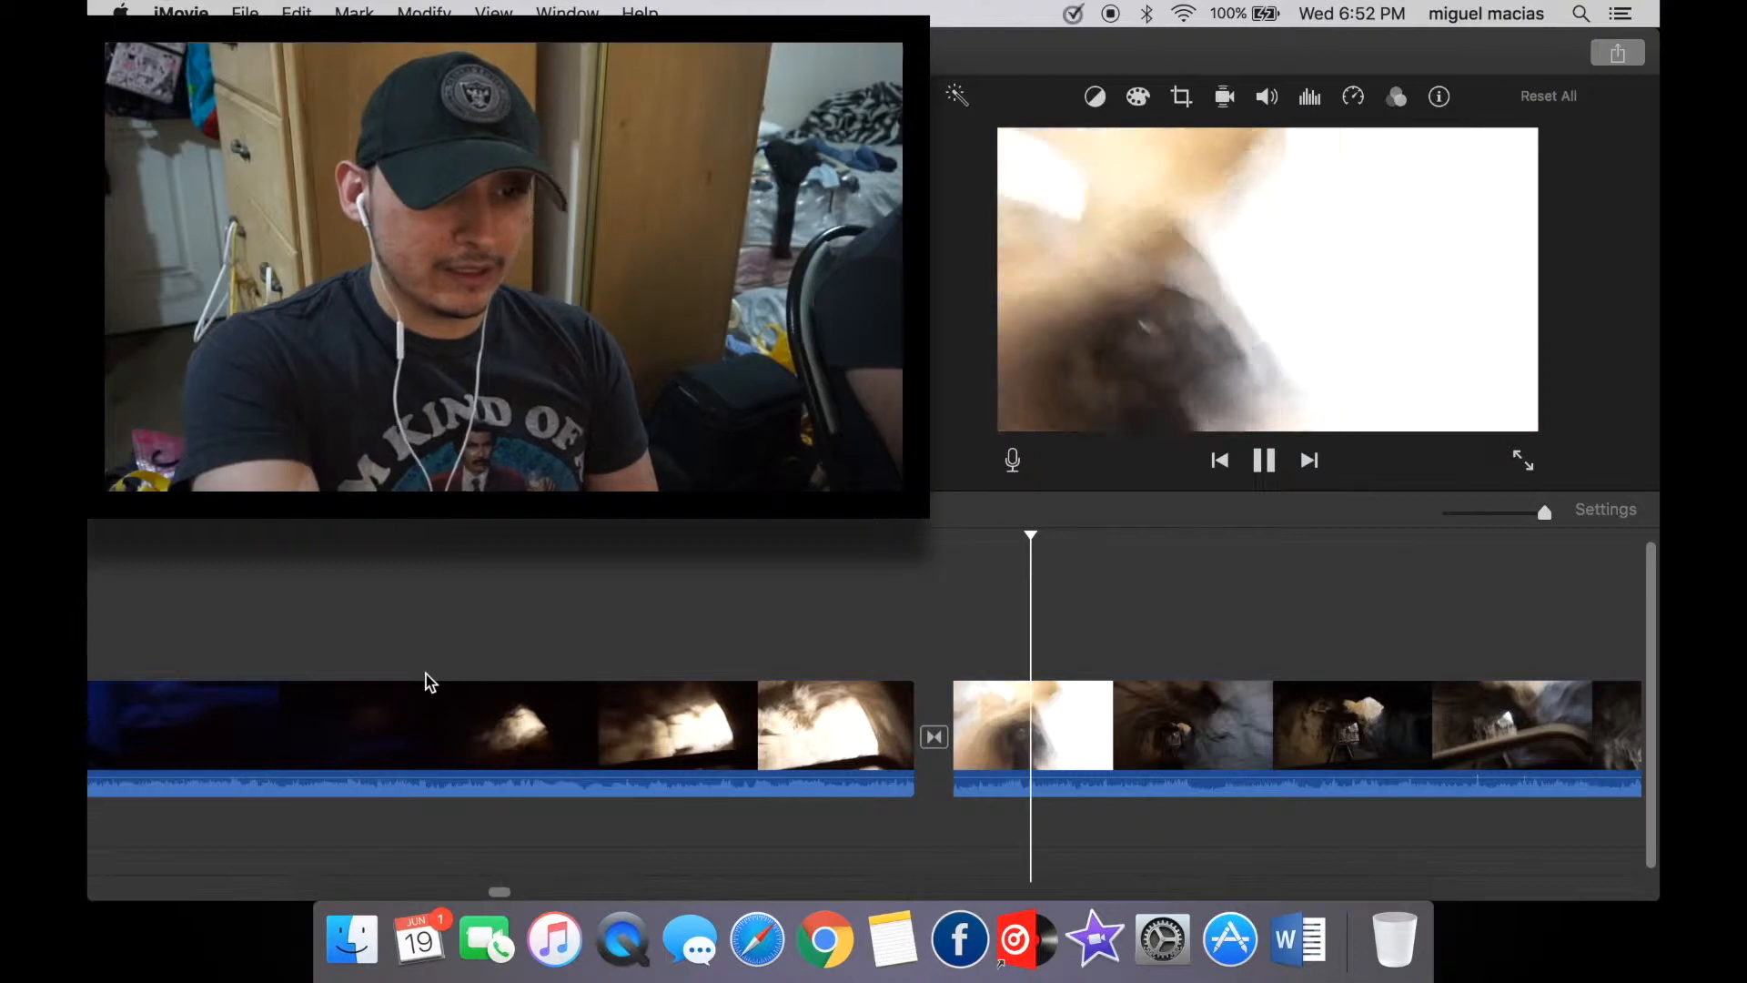
{"action": "key", "text": "space"}
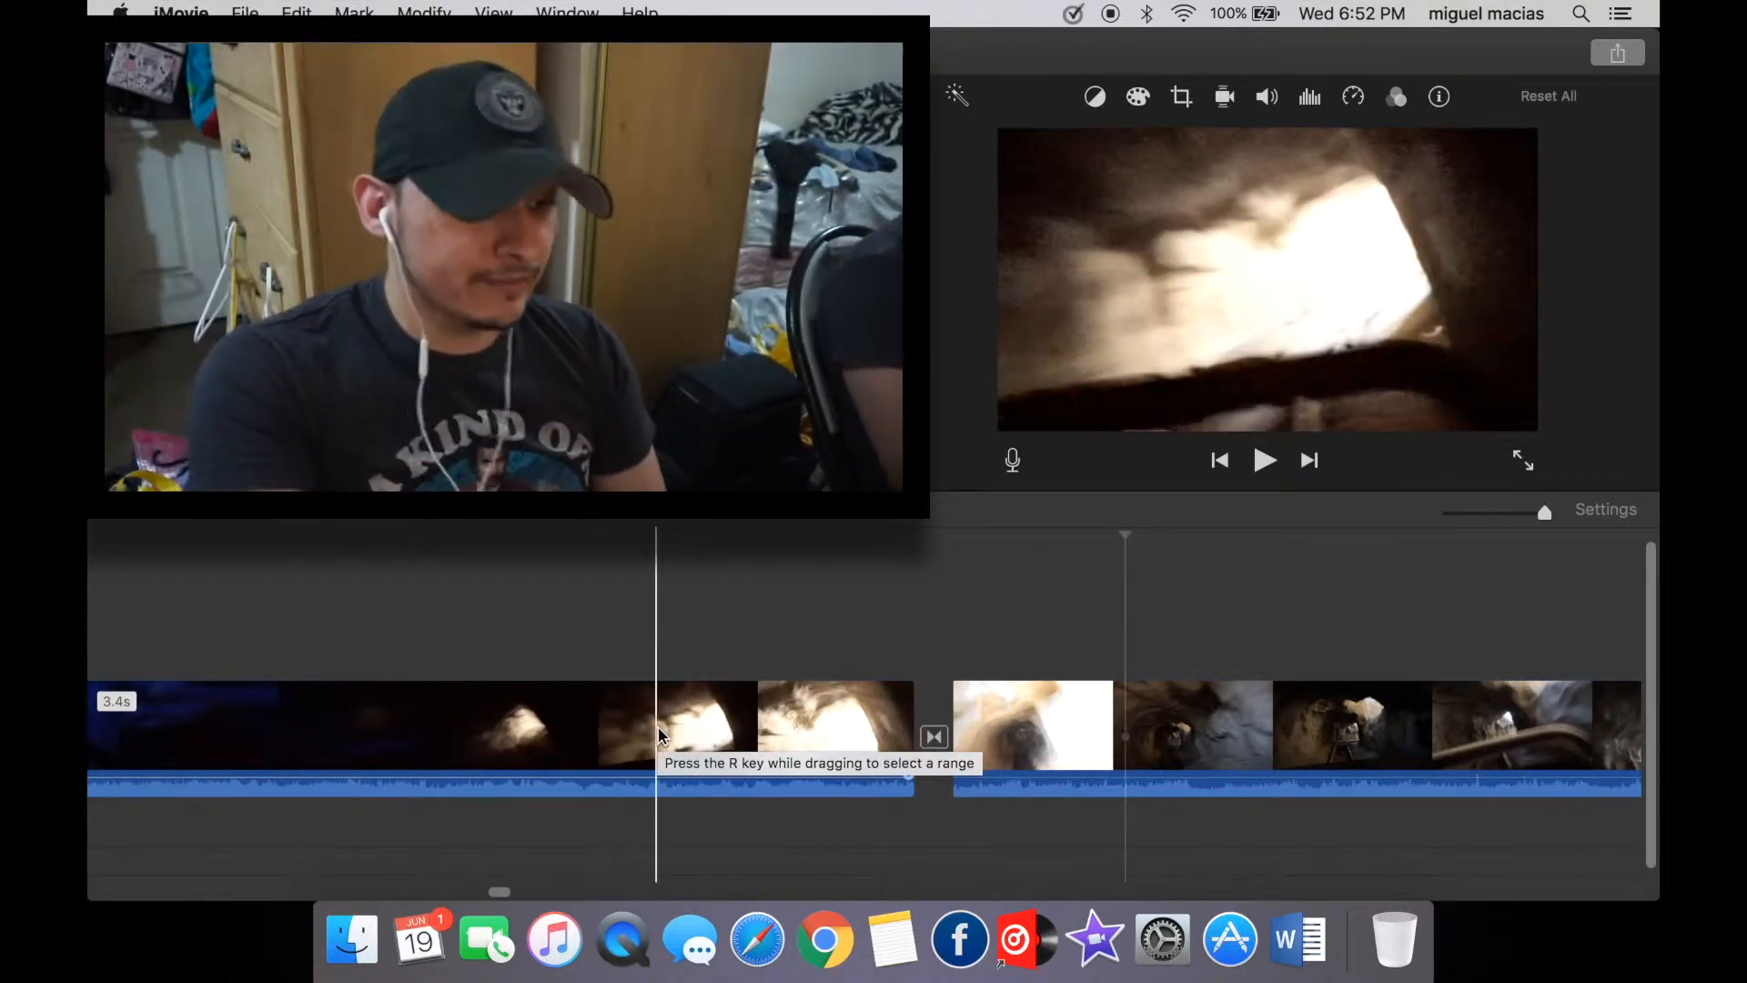
{"action": "key", "text": "space"}
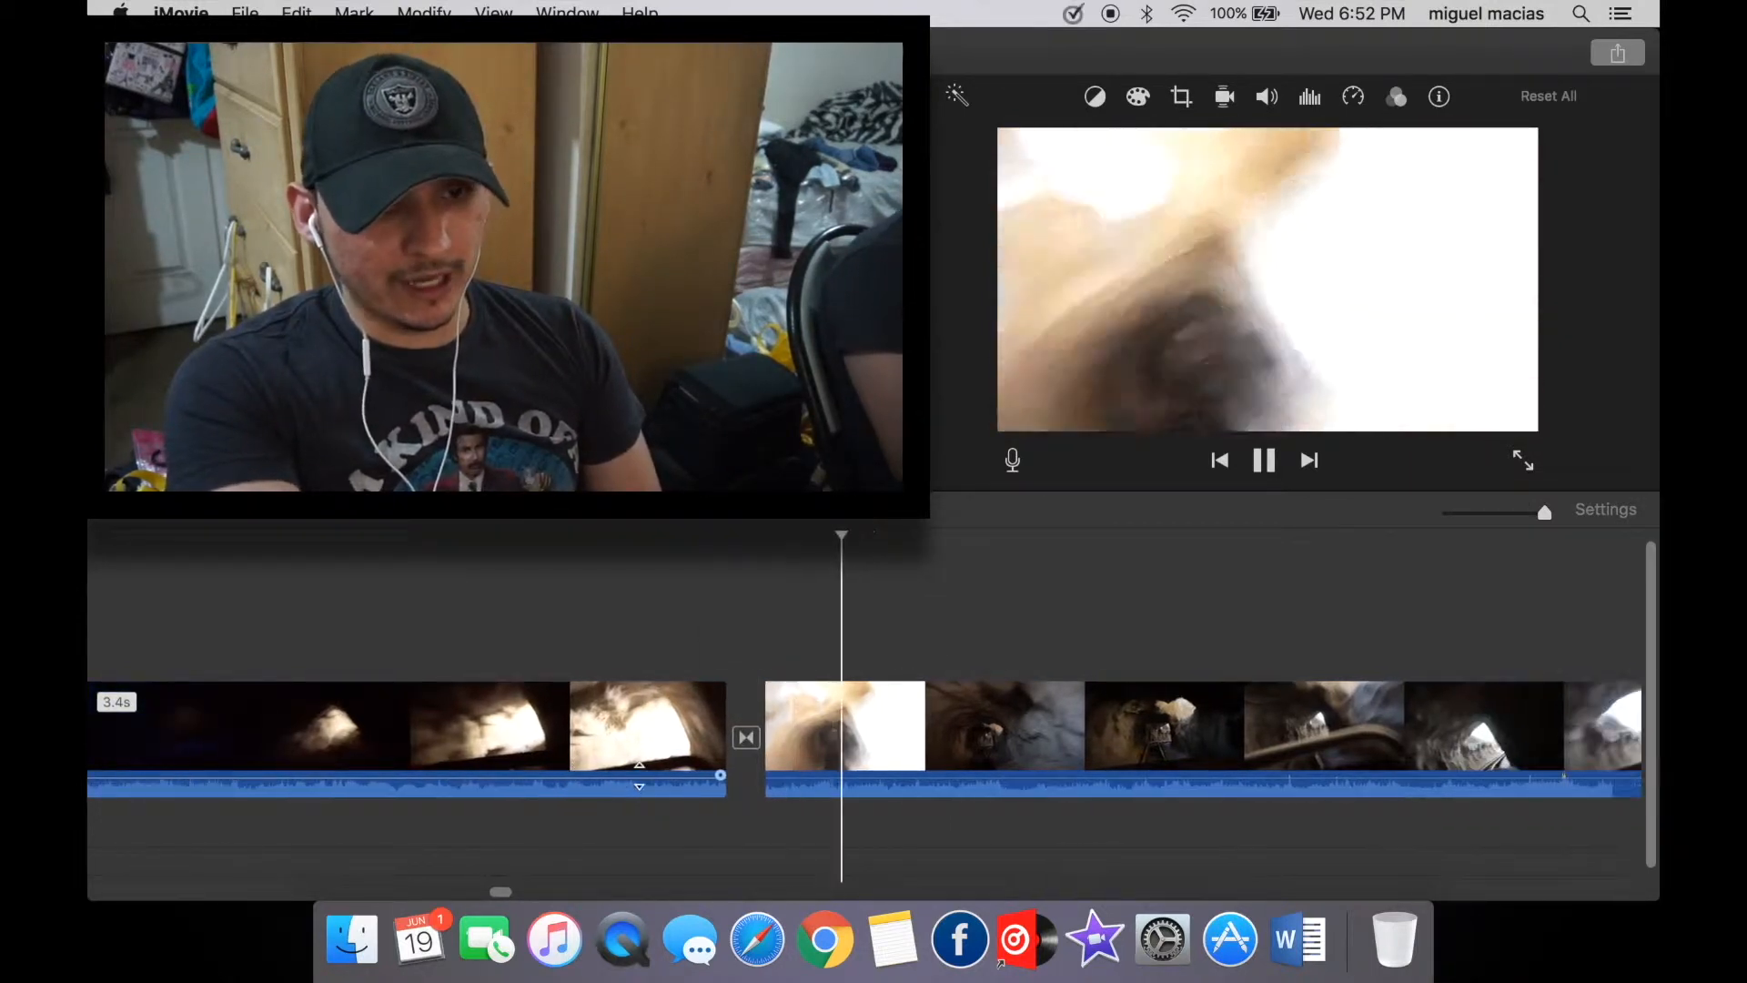
{"action": "key", "text": "space"}
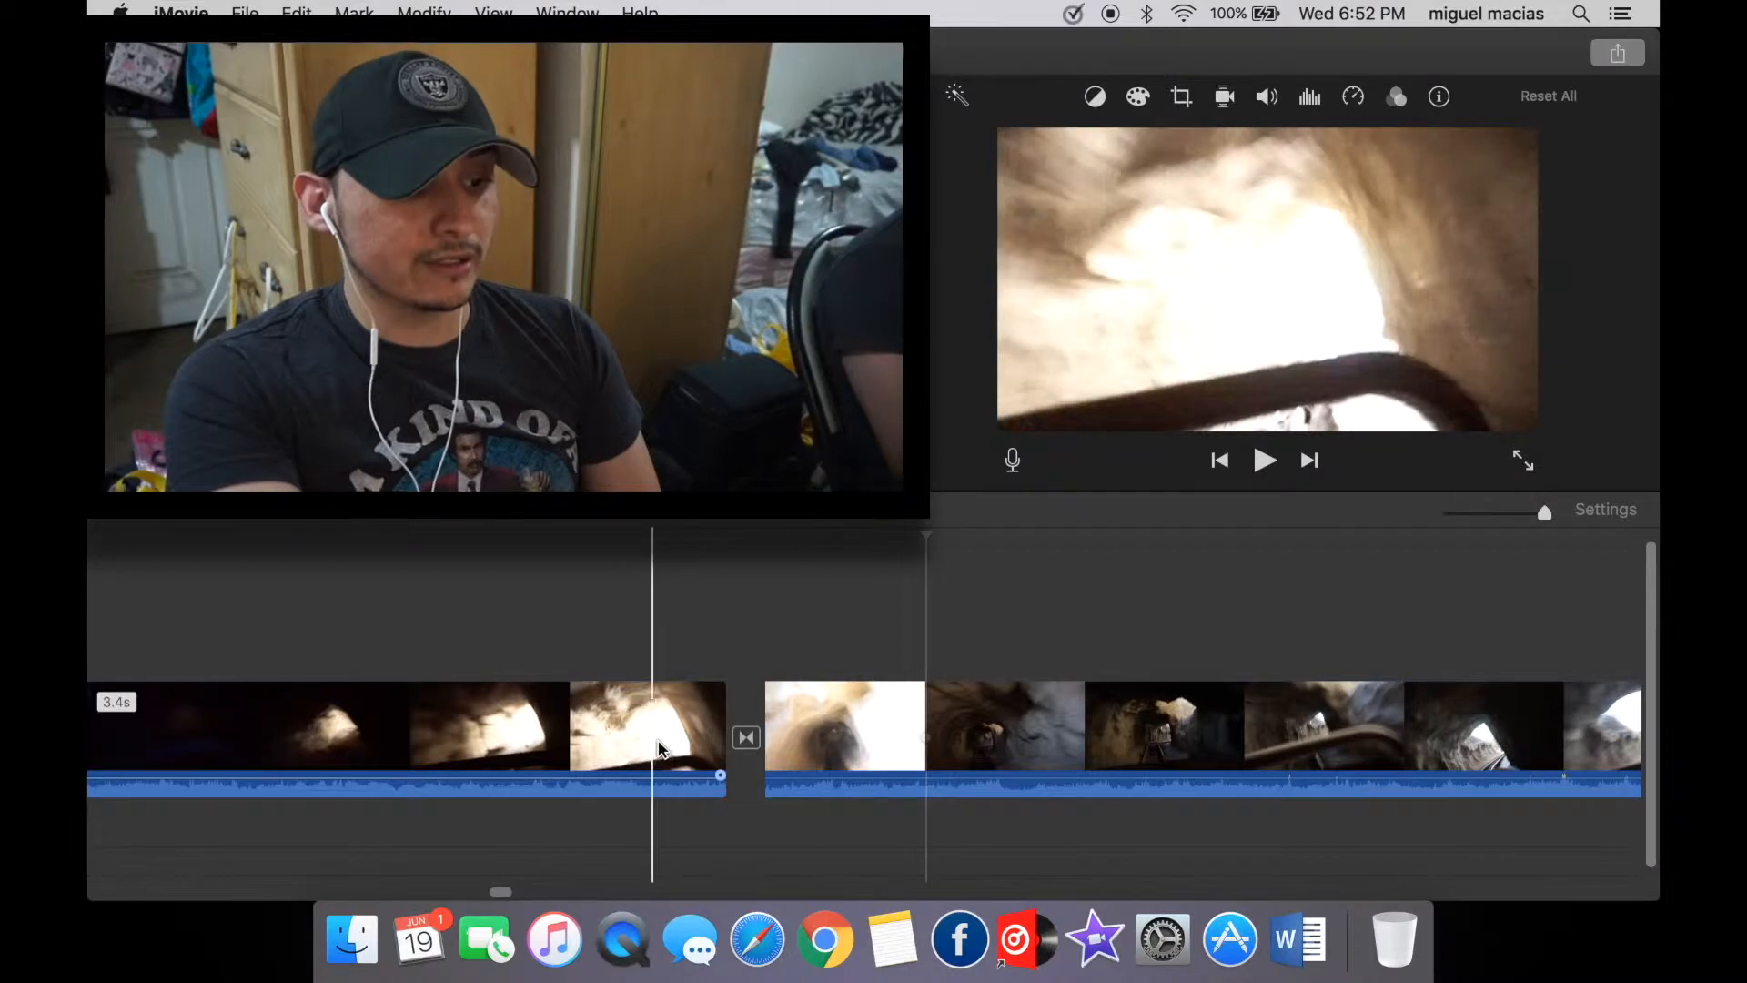
{"action": "scroll", "coordinate": [549, 742], "scroll_direction": "left", "scroll_amount": 2}
{"action": "scroll", "coordinate": [549, 742], "scroll_direction": "left", "scroll_amount": 6}
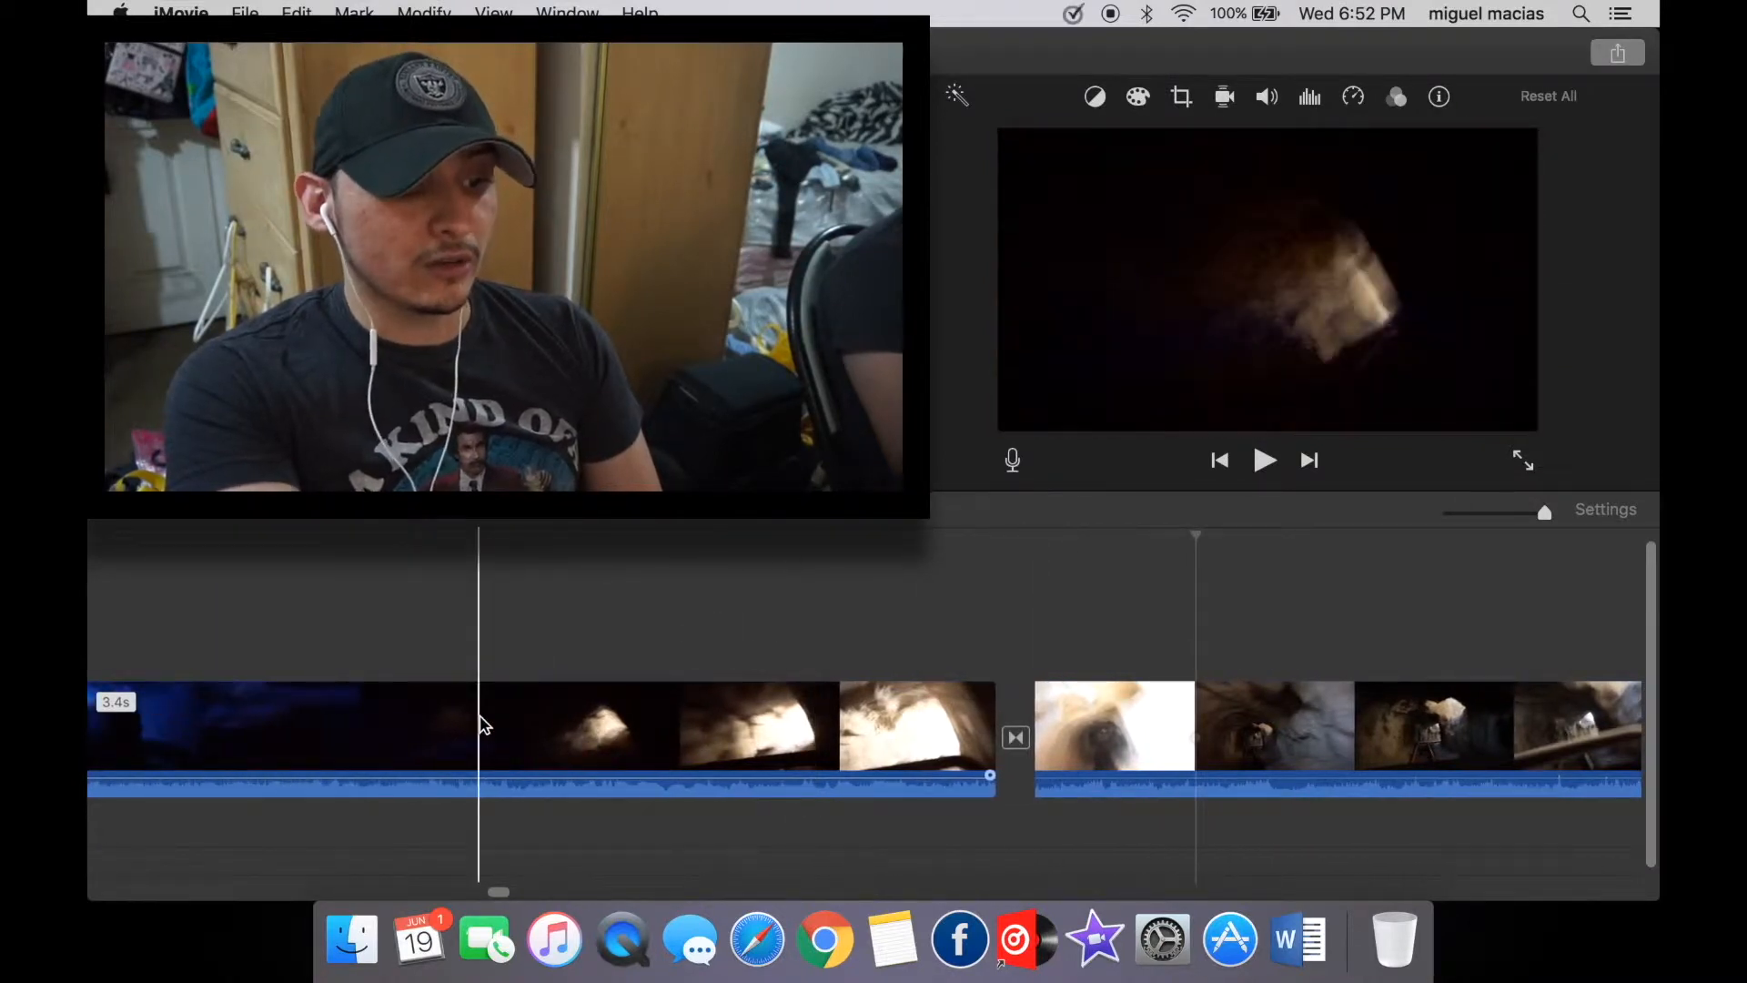
Play on to the start of the parade footage at 2:47, pause there, and look through the available transitions.
{"action": "key", "text": "space"}
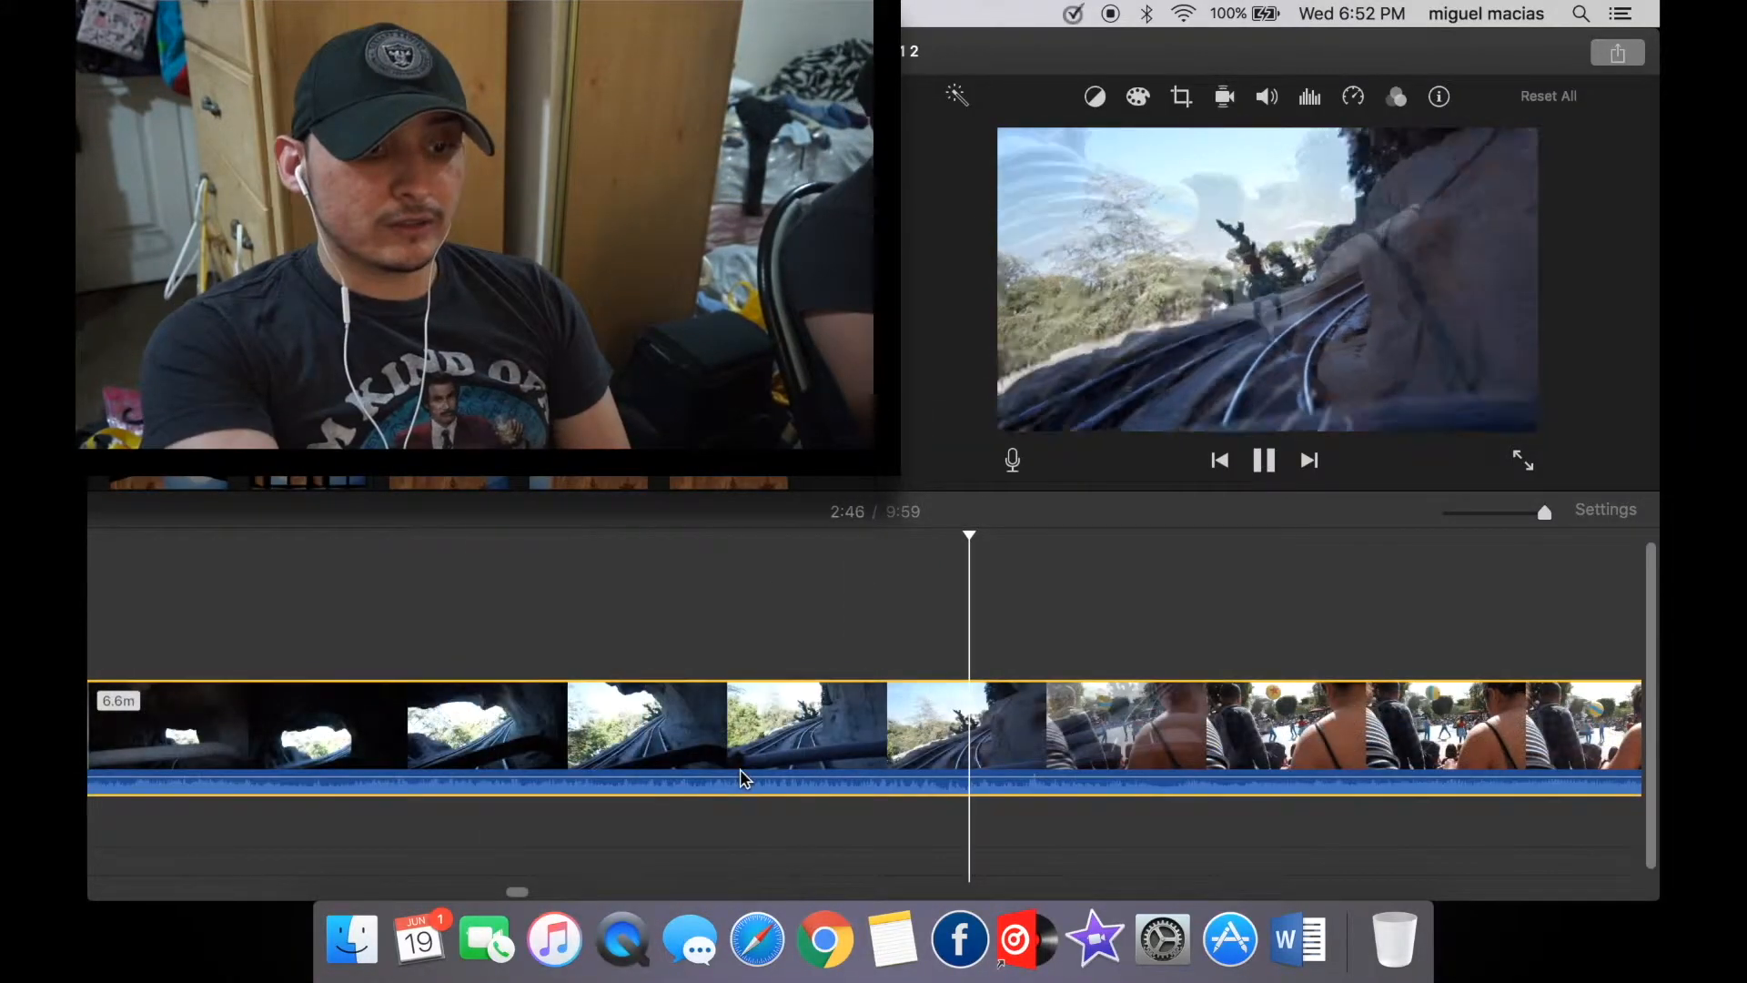
{"action": "scroll", "coordinate": [897, 858], "scroll_direction": "right", "scroll_amount": 5}
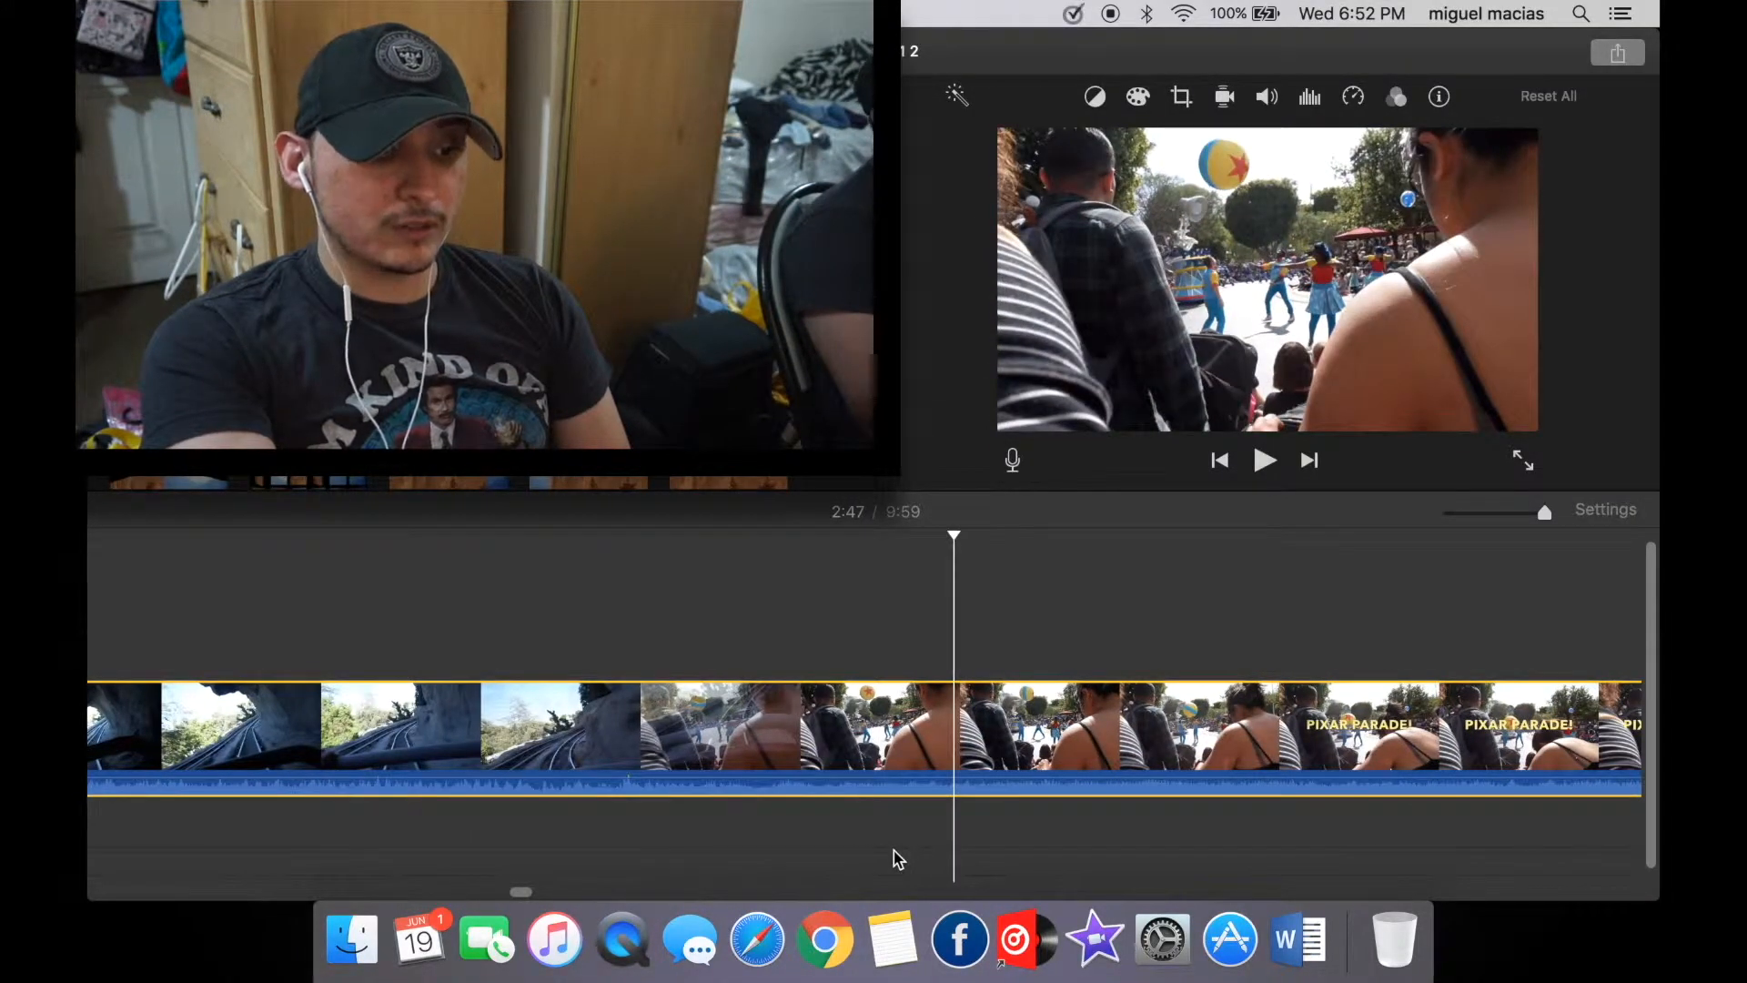
{"action": "scroll", "coordinate": [626, 768], "scroll_direction": "left", "scroll_amount": 3}
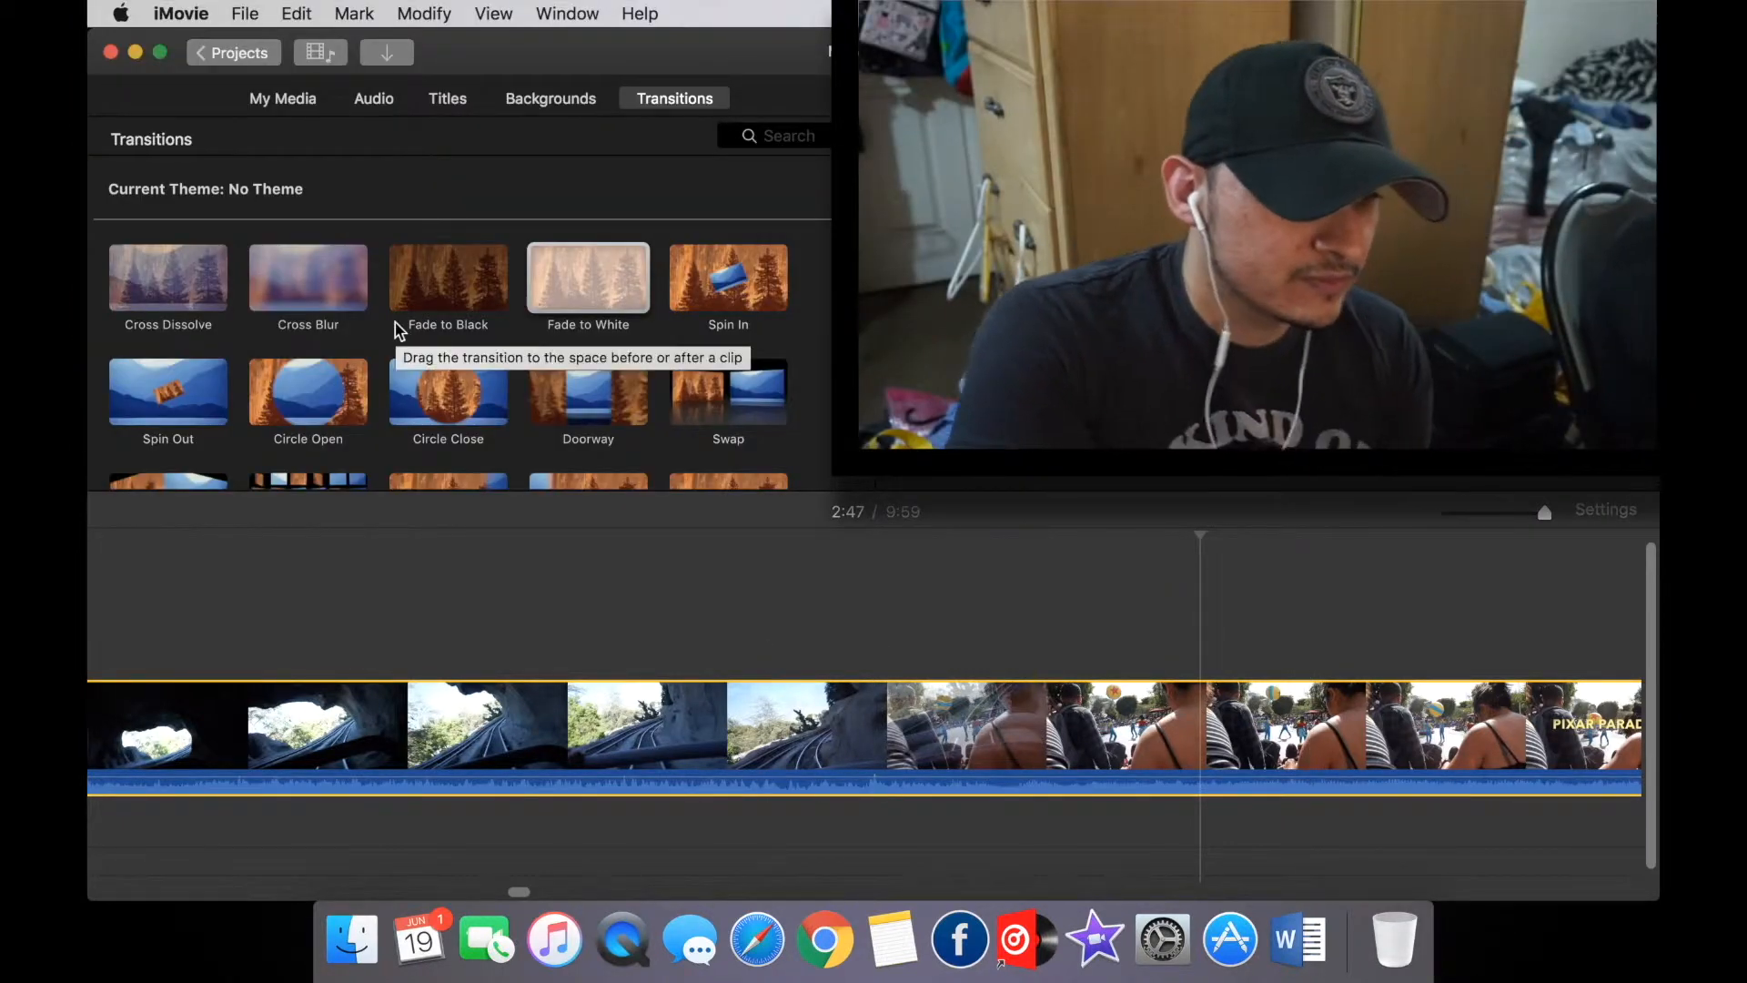
{"action": "scroll", "coordinate": [395, 322], "scroll_direction": "down", "scroll_amount": 5}
{"action": "scroll", "coordinate": [395, 322], "scroll_direction": "up", "scroll_amount": 5}
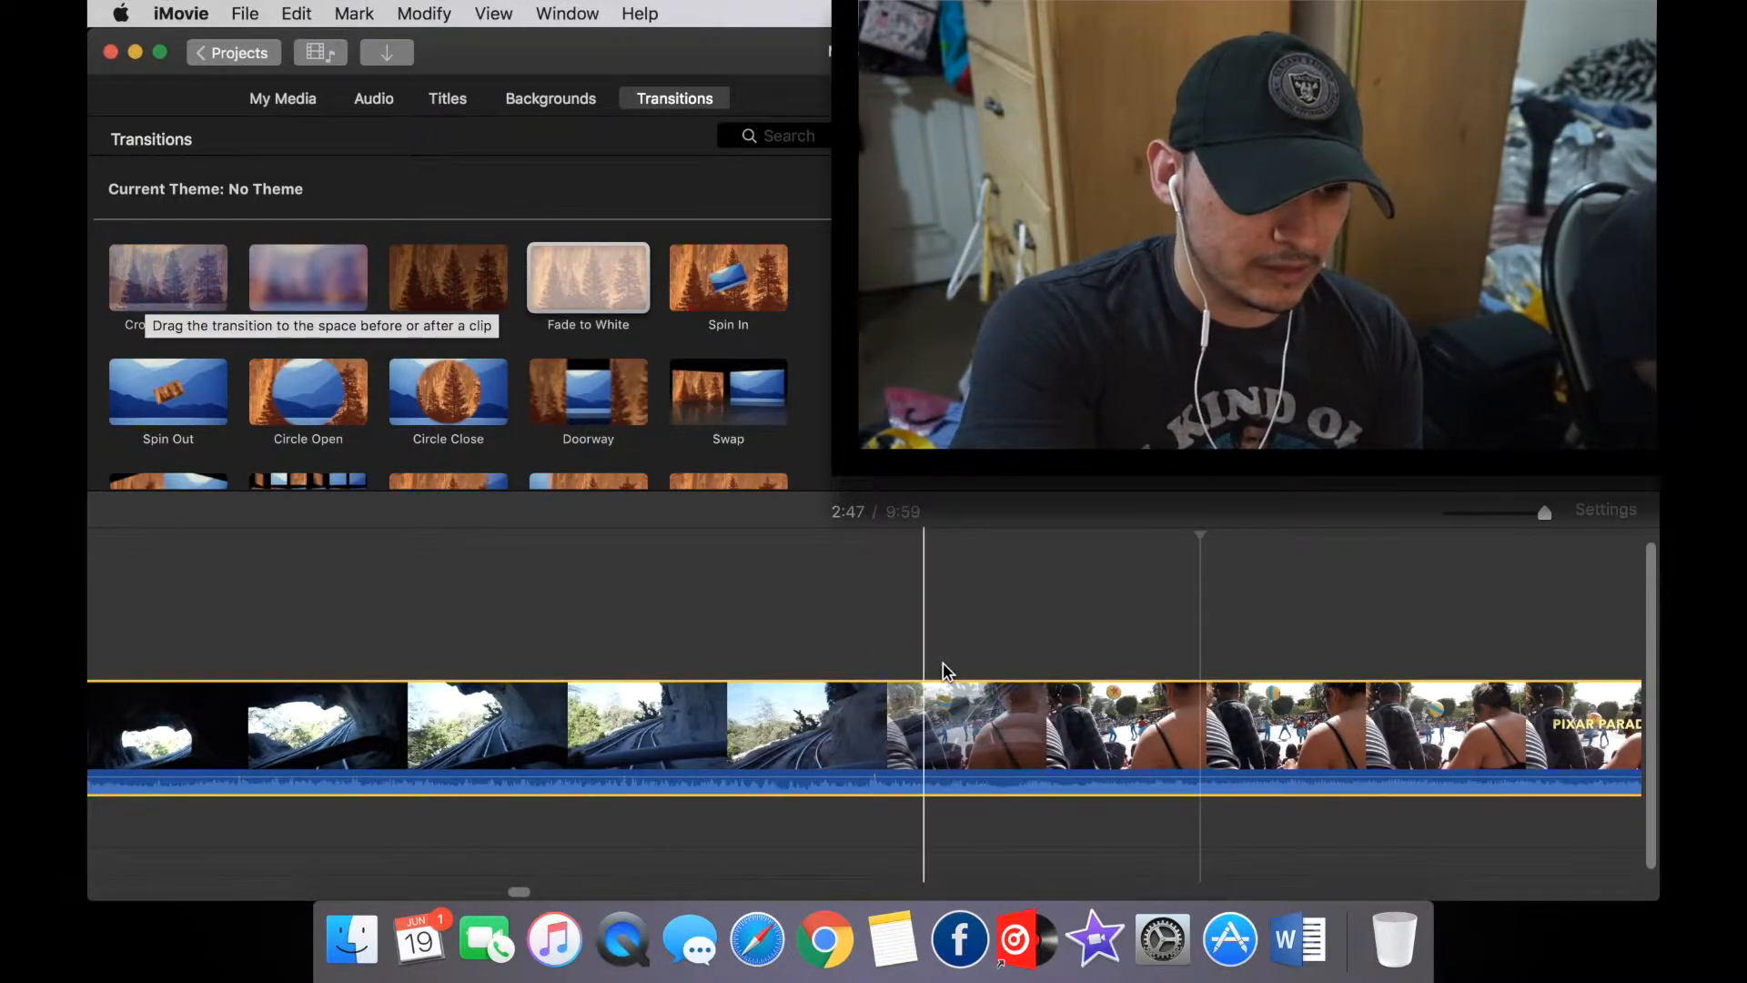
Split the clip at 2:46 near the tunnel exit and at 2:47 in the parade footage, and delete the section between.
{"action": "right_click", "coordinate": [731, 760]}
{"action": "left_click", "coordinate": [775, 660]}
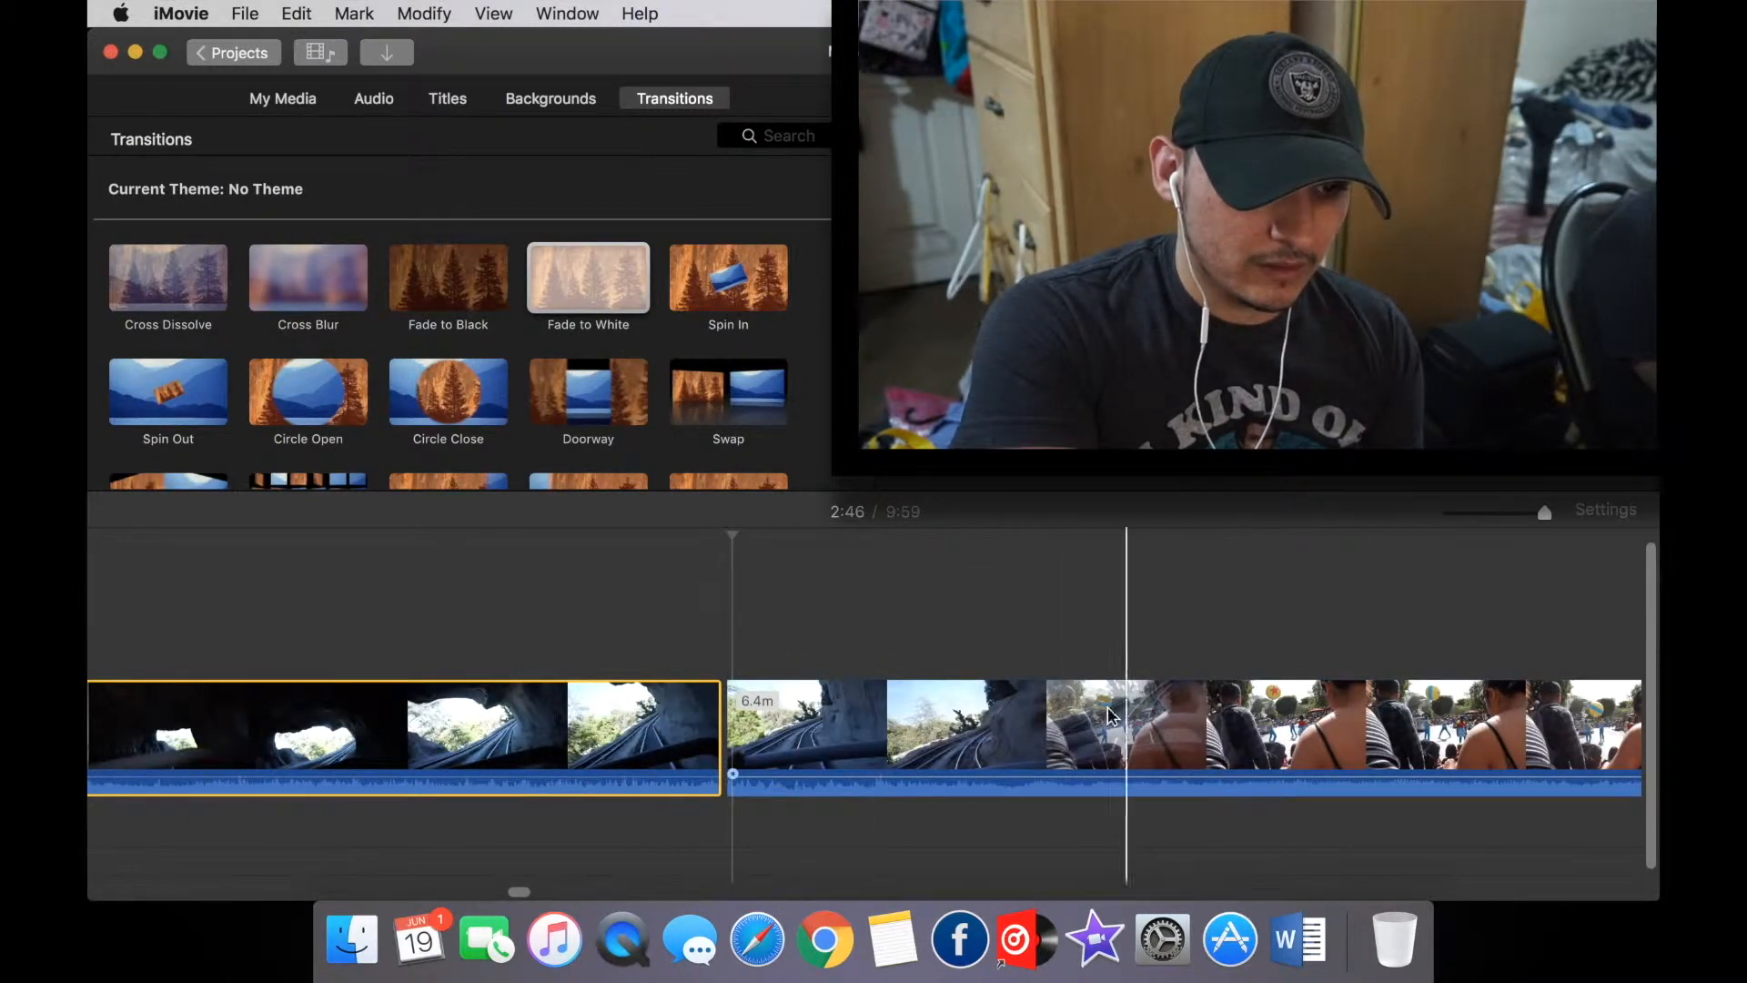
{"action": "right_click", "coordinate": [1197, 703]}
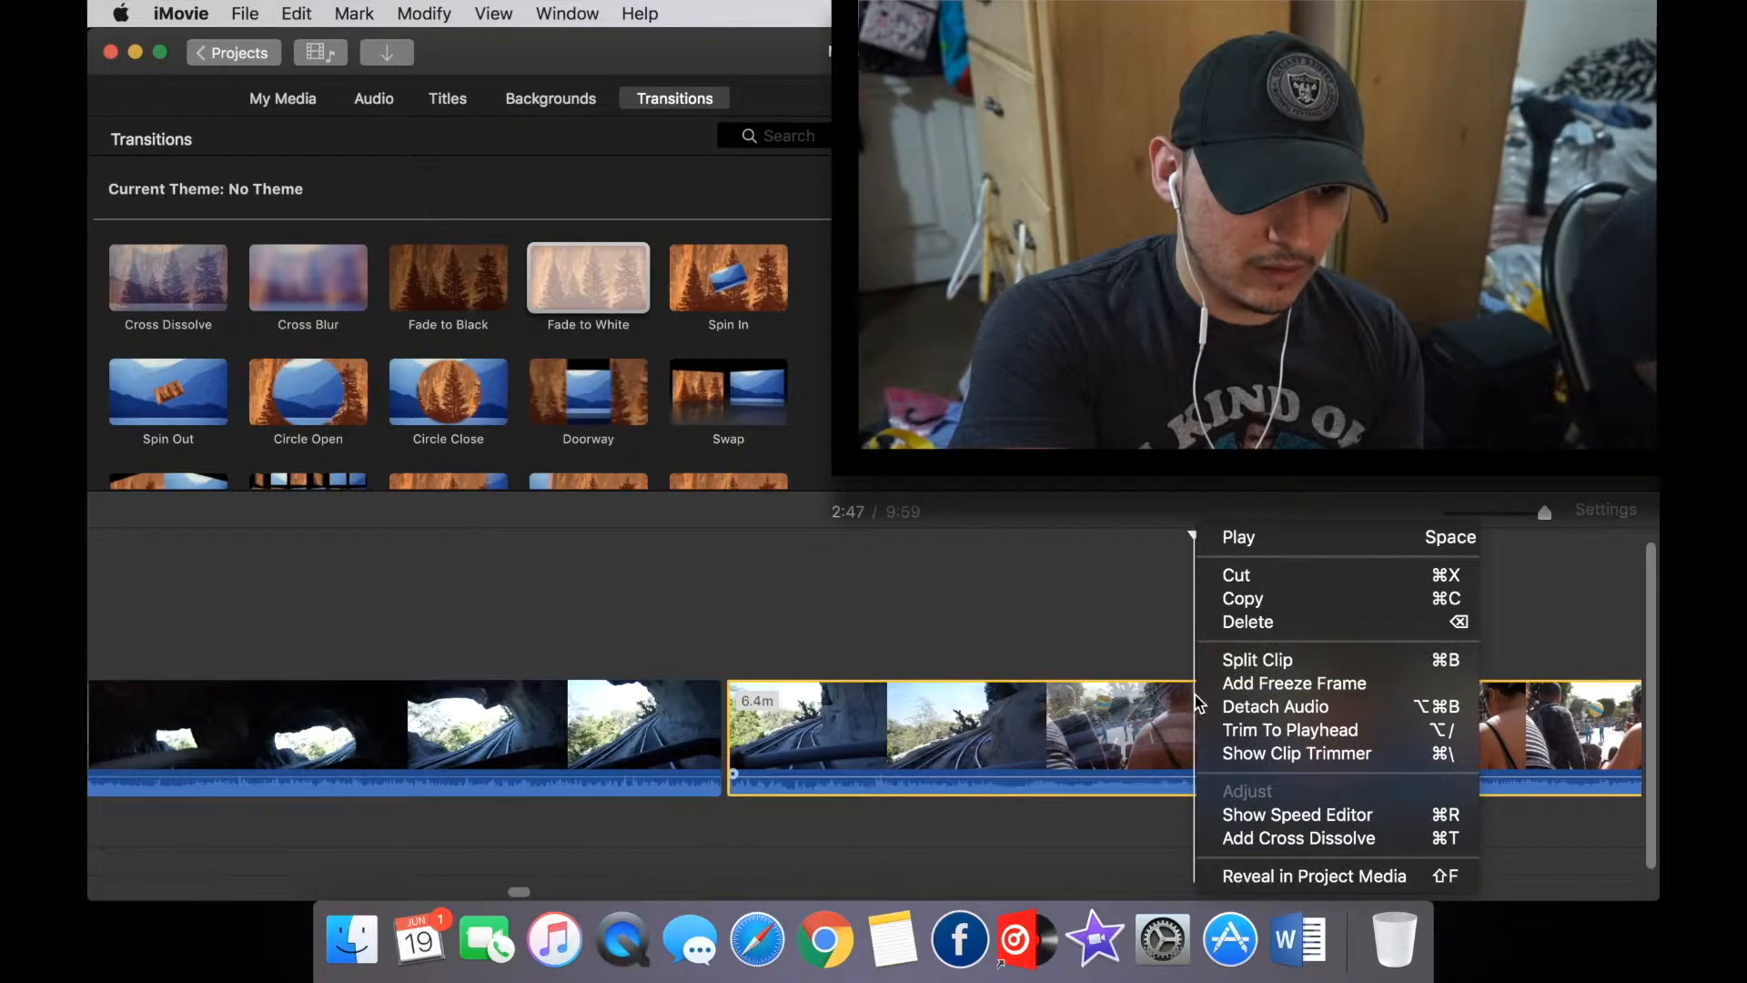
{"action": "left_click", "coordinate": [1242, 659]}
{"action": "left_click", "coordinate": [1004, 714]}
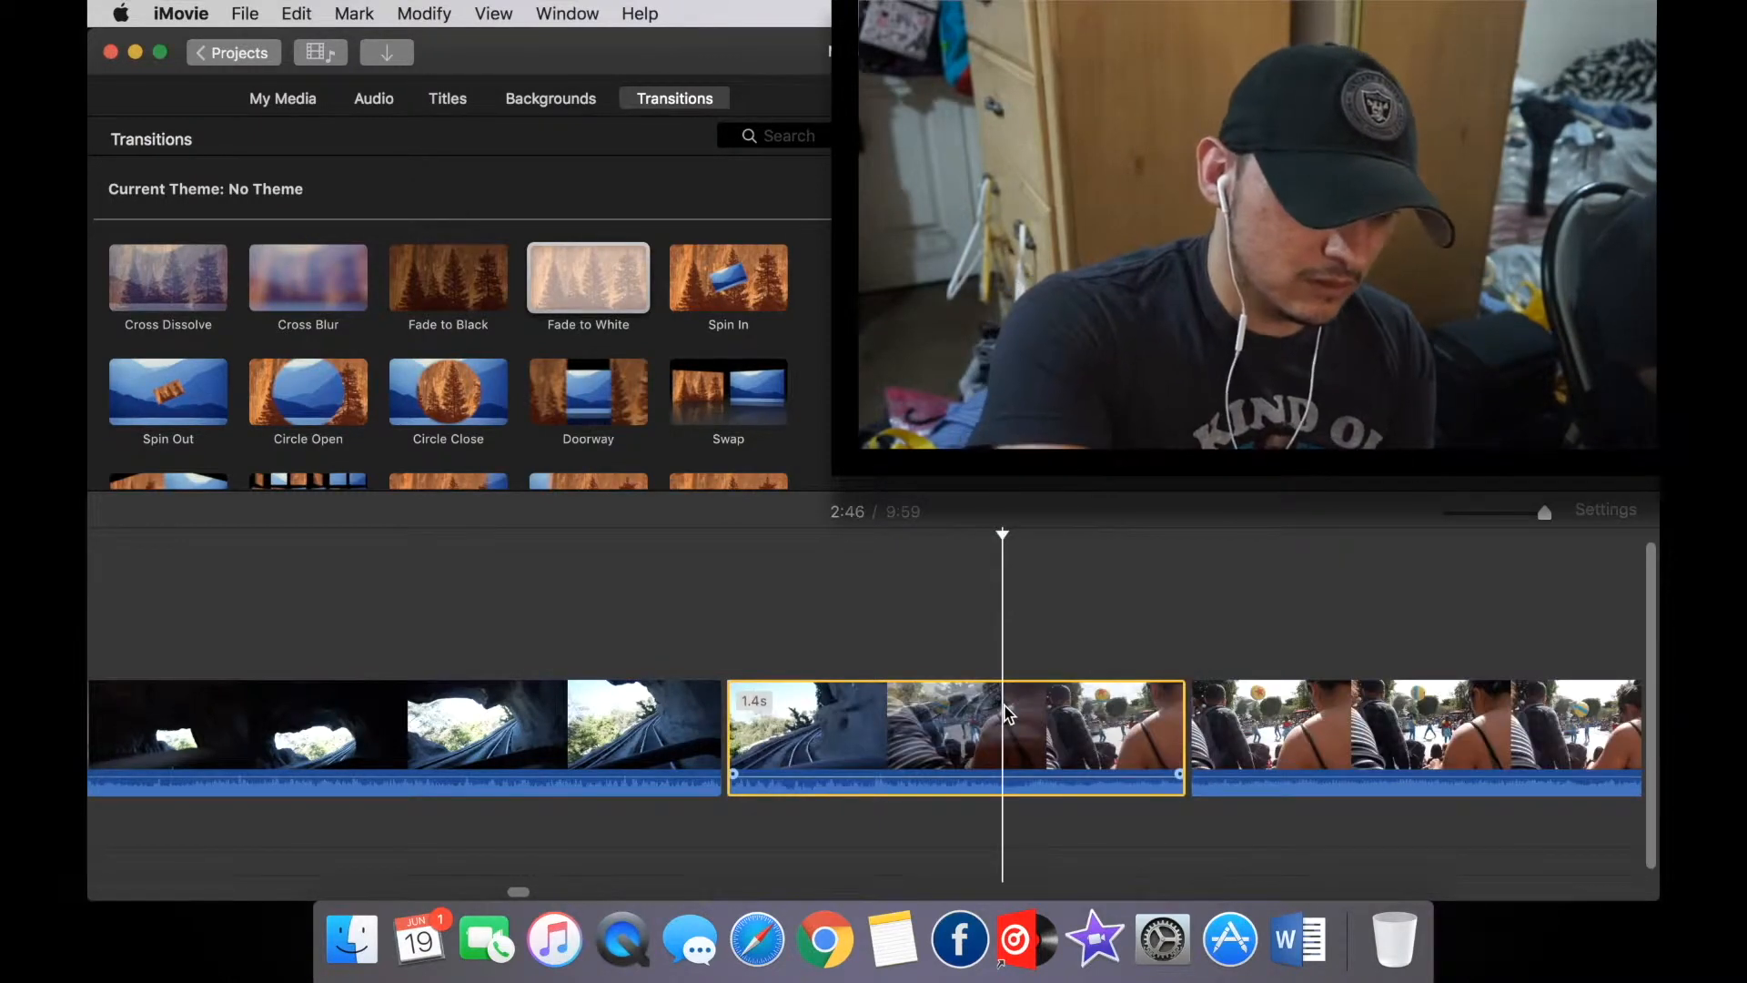
{"action": "key", "text": "Delete"}
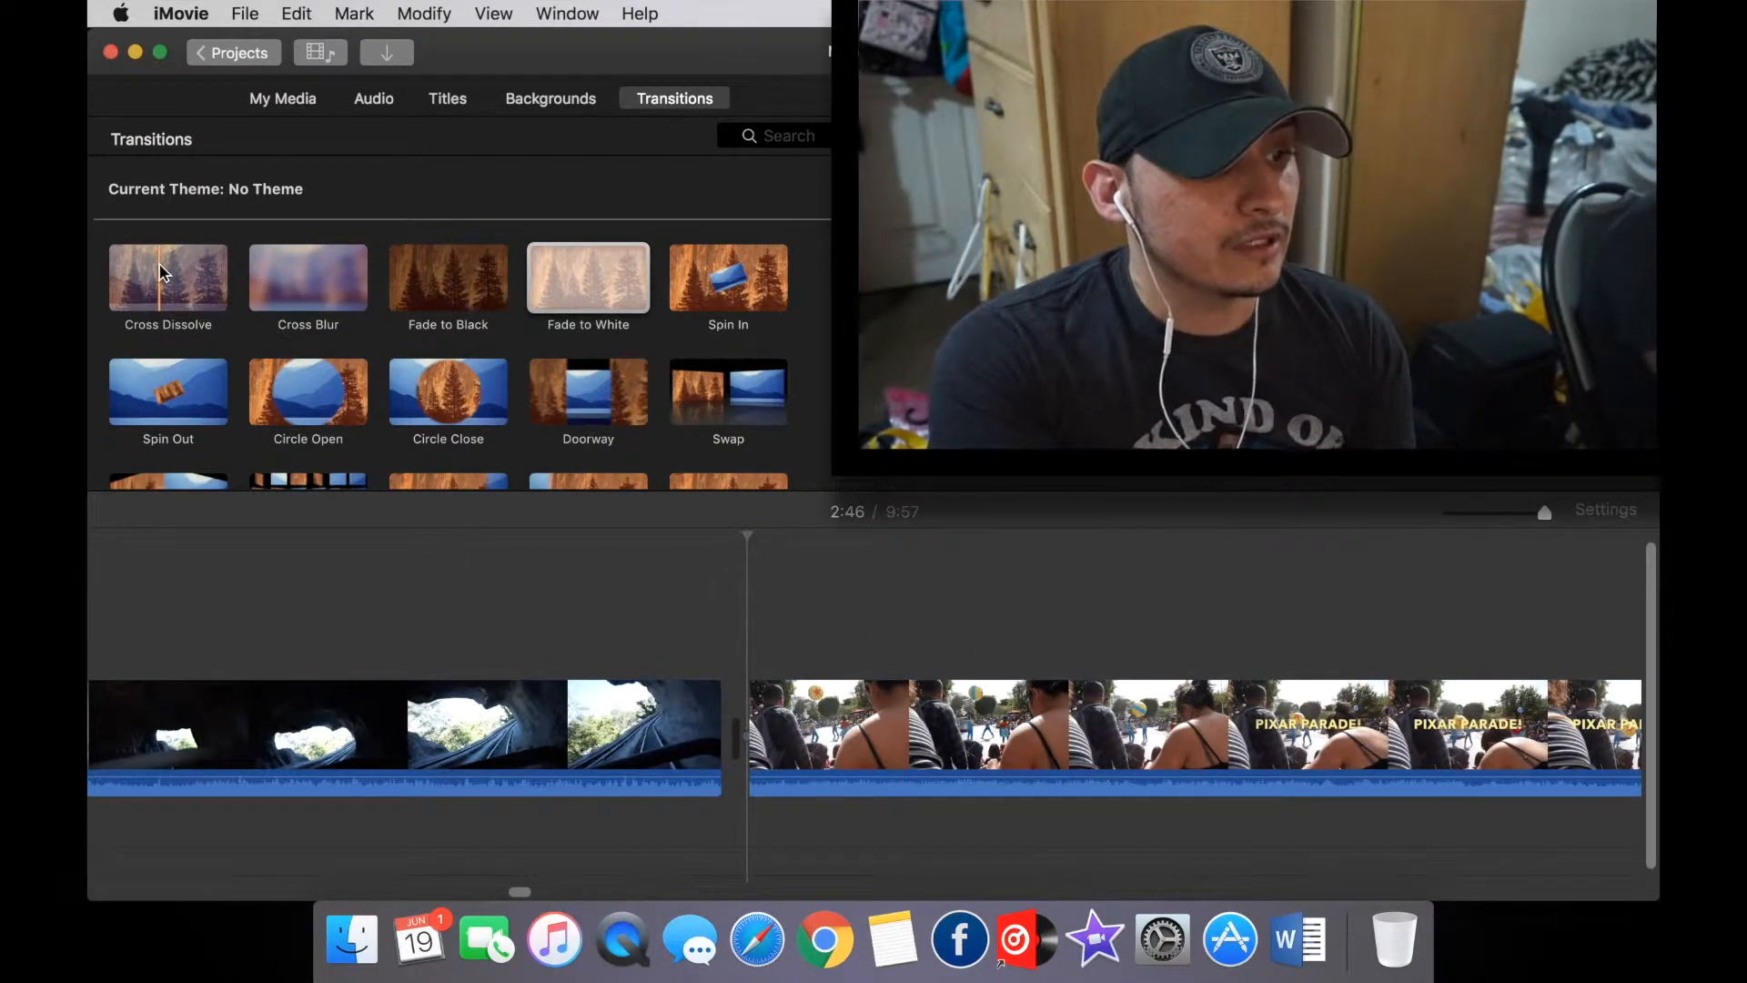
Add a Cross Dissolve transition between the tunnel exit clip and the parade clip.
{"action": "left_click_drag", "start_coordinate": [162, 272], "coordinate": [572, 728]}
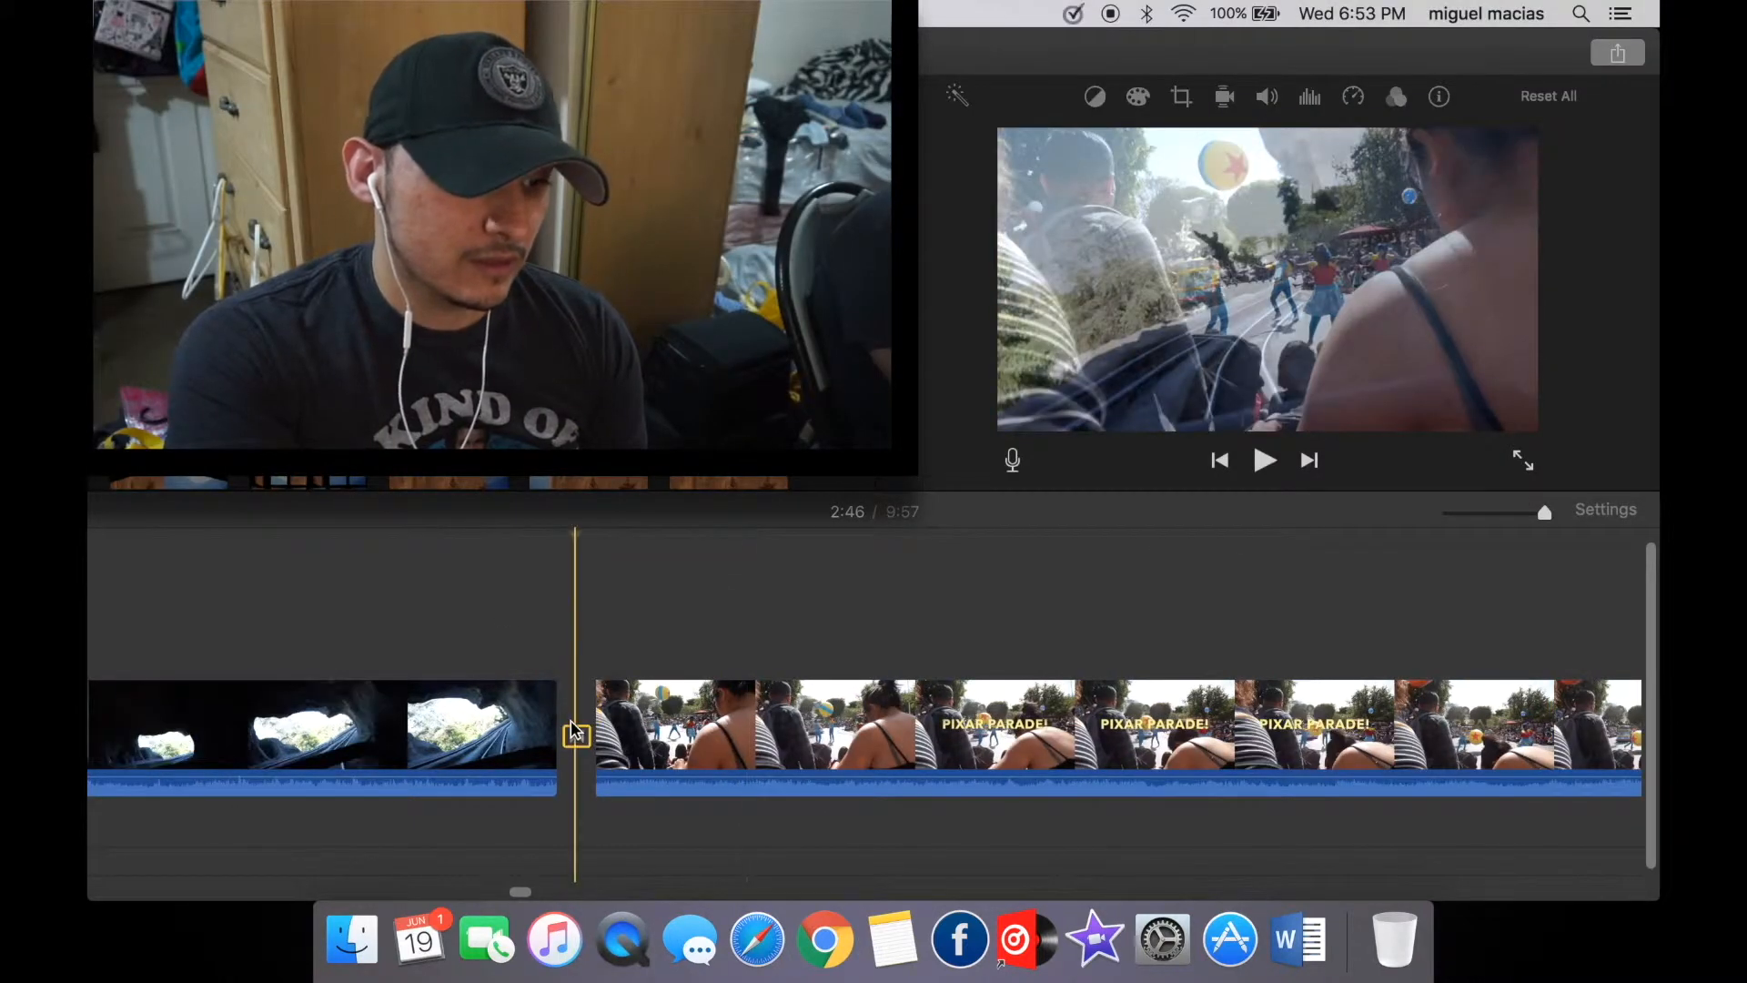
{"action": "scroll", "coordinate": [573, 731], "scroll_direction": "left", "scroll_amount": 4}
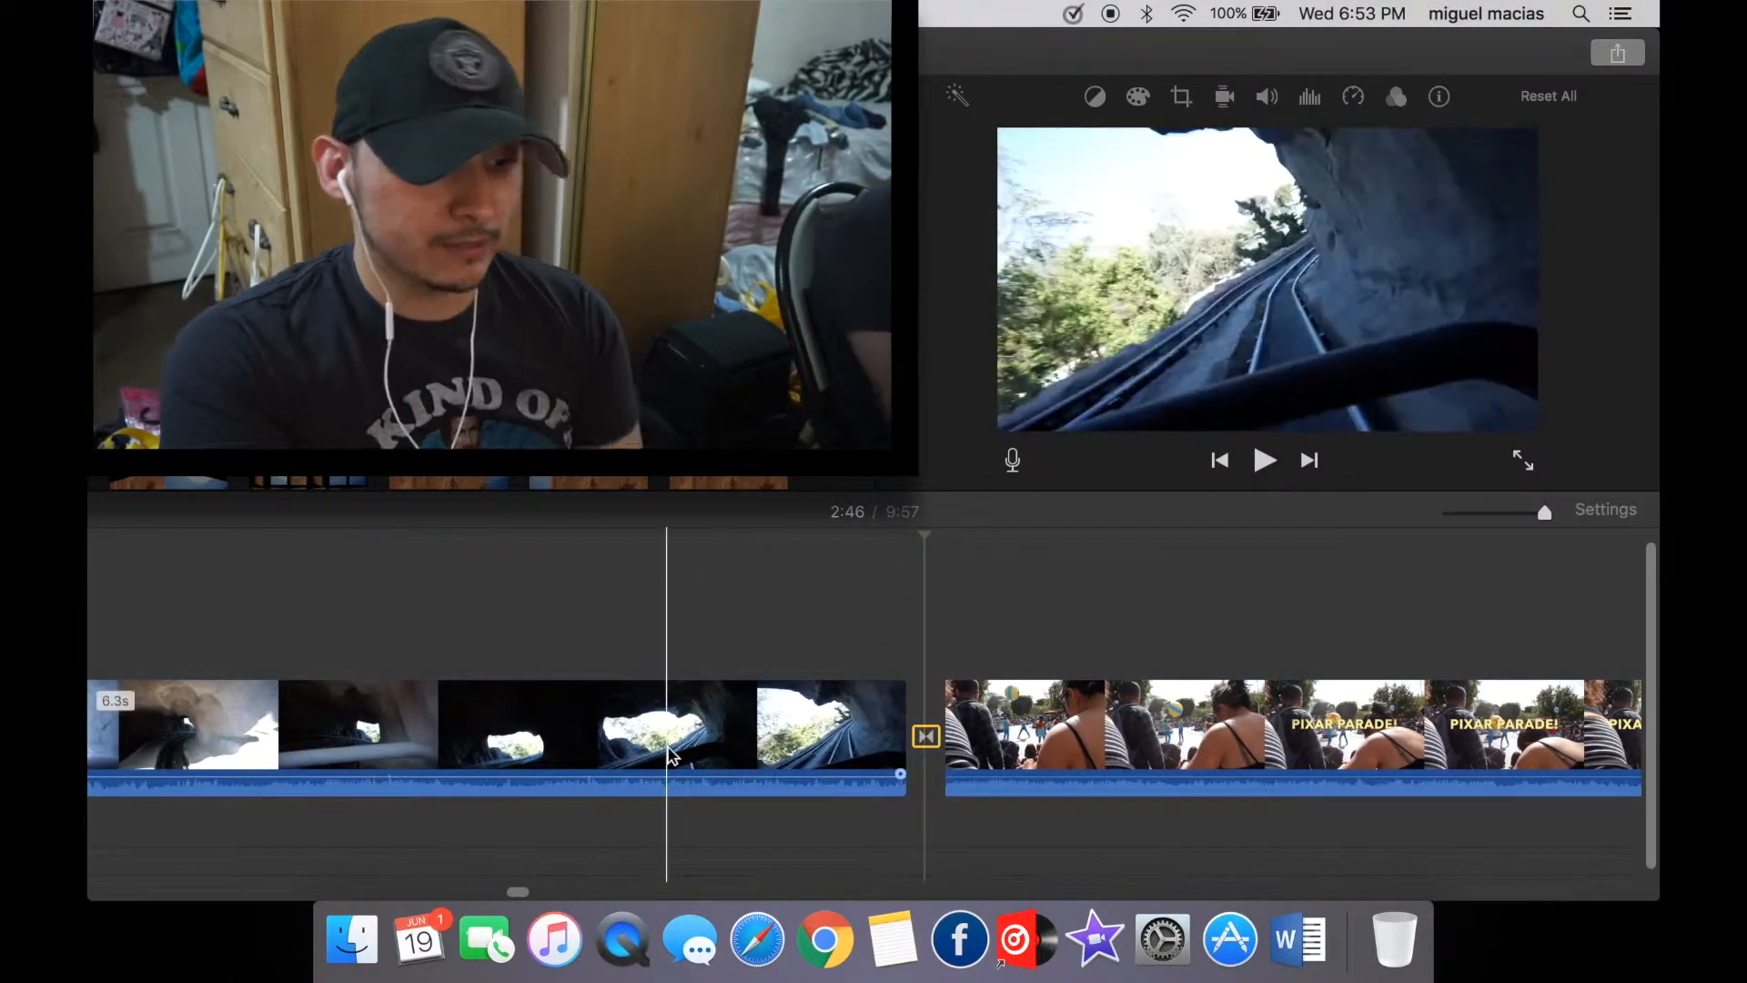
Play the end of the tunnel exit clip through the Cross Dissolve into the parade footage to review the transition.
{"action": "left_click", "coordinate": [496, 752]}
{"action": "key", "text": "space"}
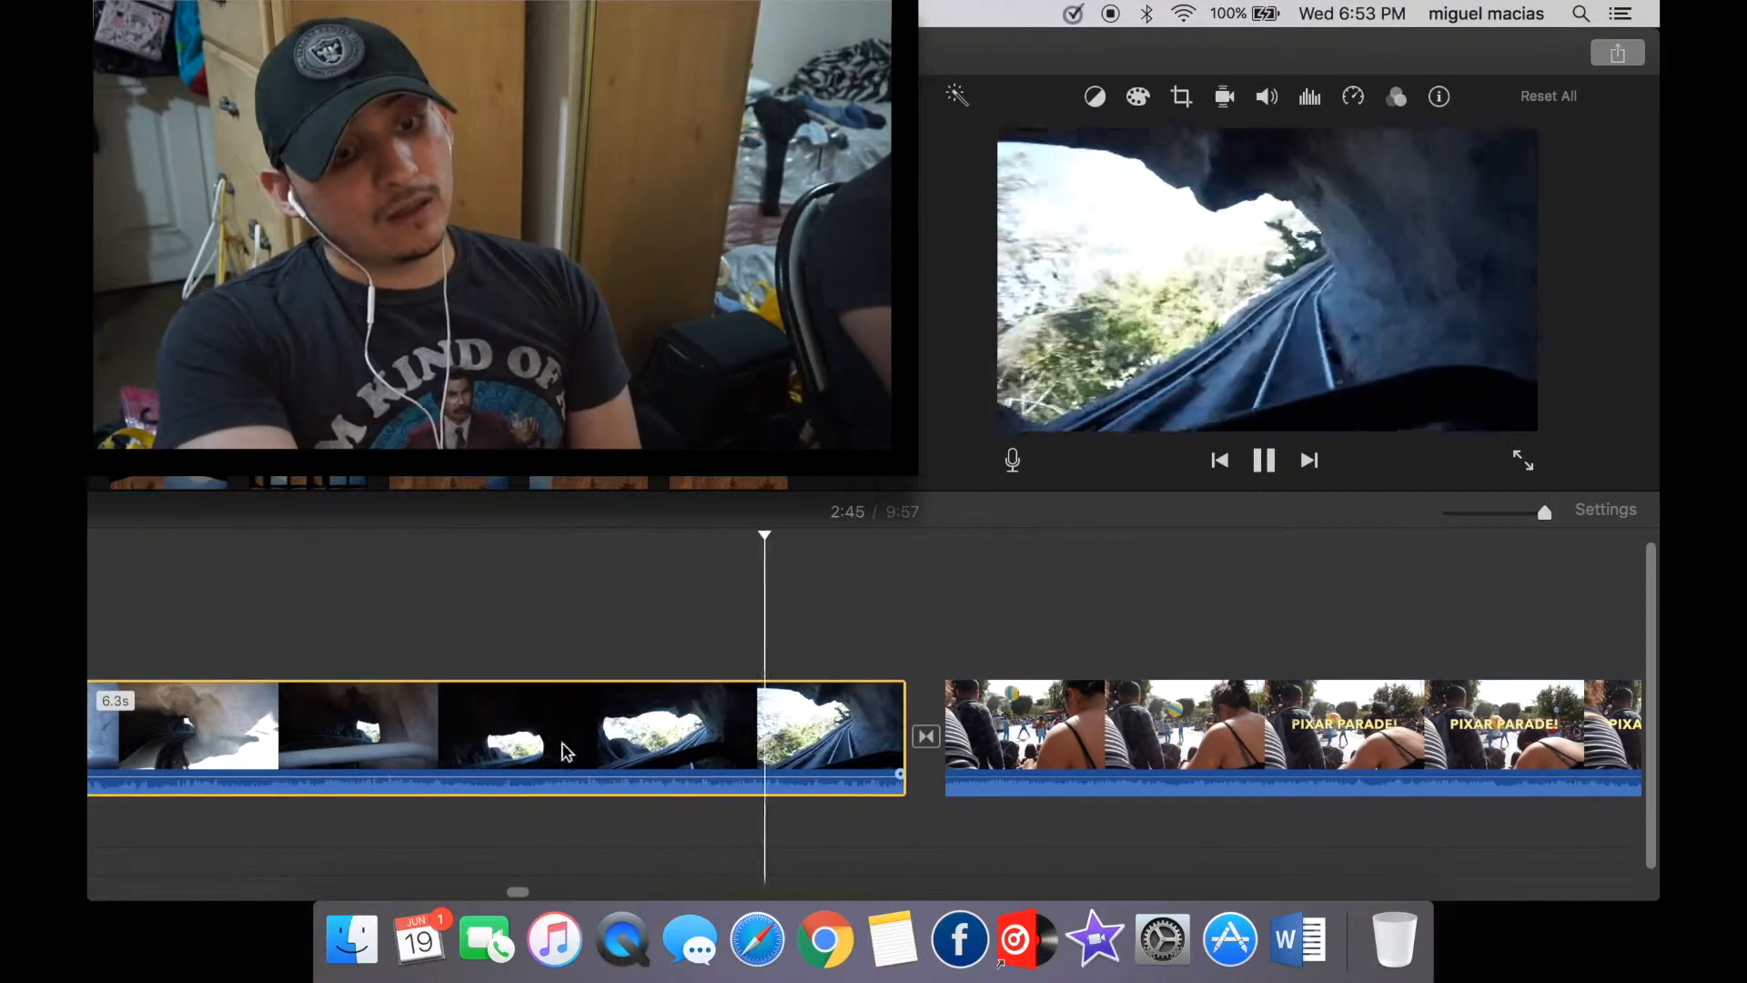
{"action": "scroll", "coordinate": [880, 858], "scroll_direction": "right", "scroll_amount": 9}
{"action": "key", "text": "space"}
{"action": "scroll", "coordinate": [947, 838], "scroll_direction": "right", "scroll_amount": 5}
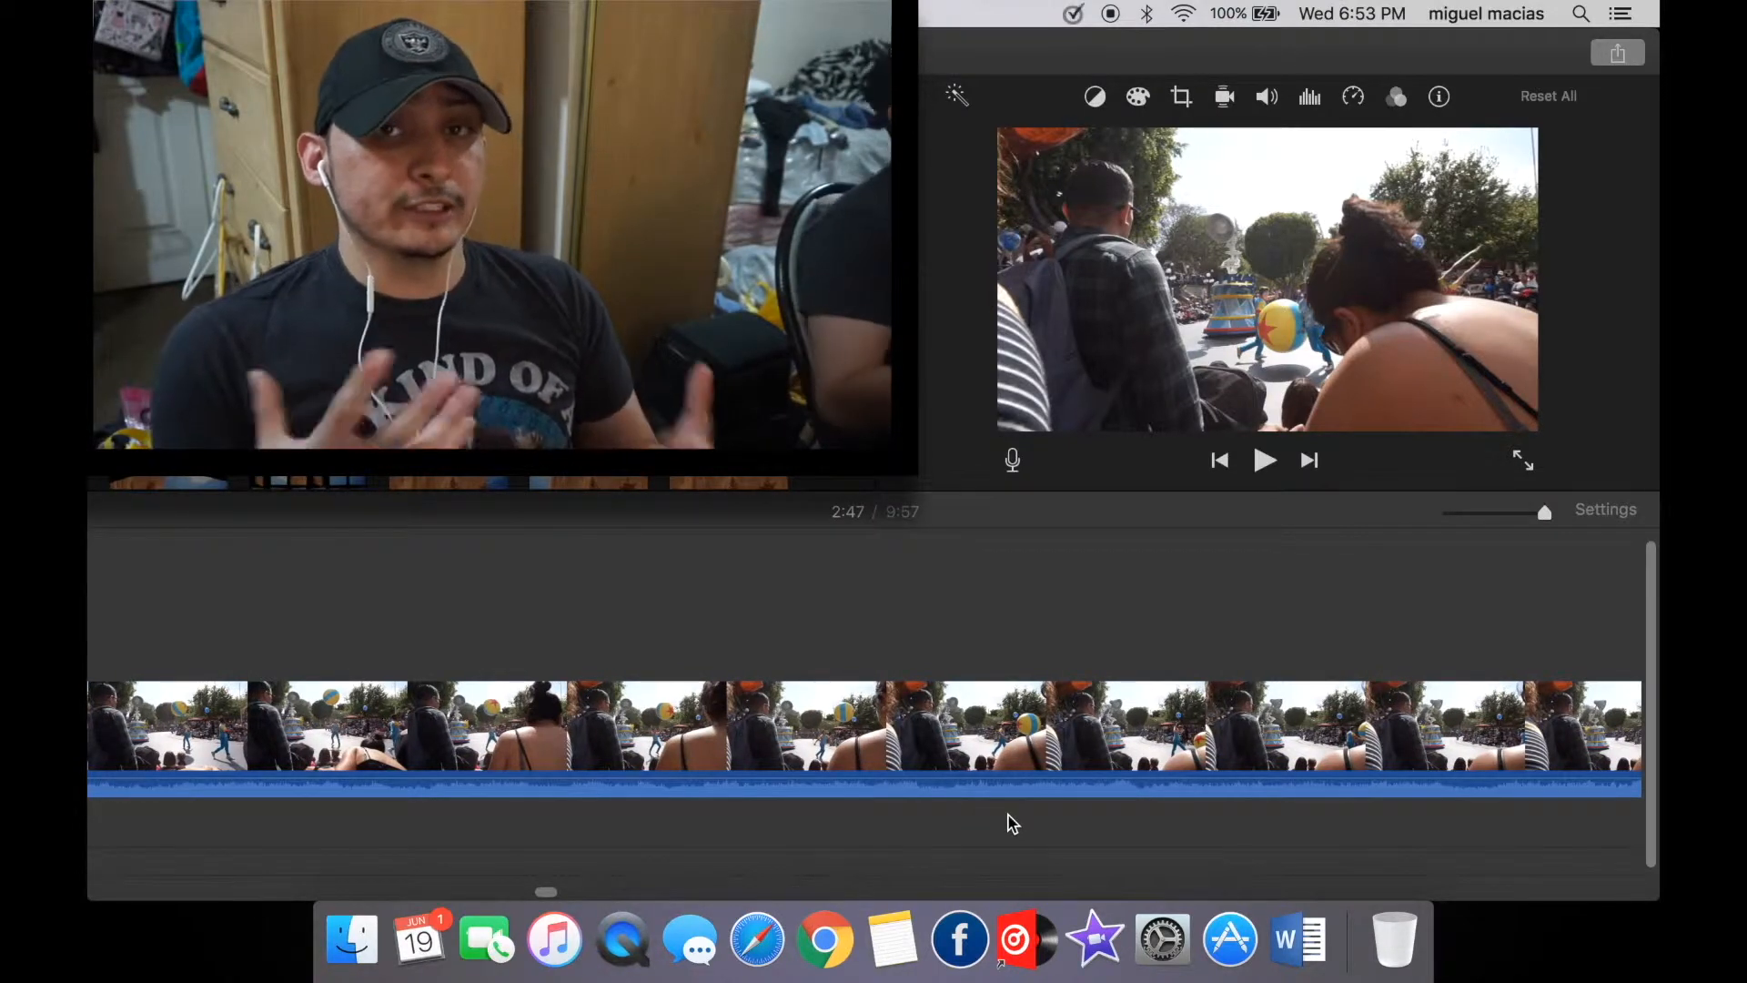
{"action": "scroll", "coordinate": [1005, 819], "scroll_direction": "left", "scroll_amount": 6}
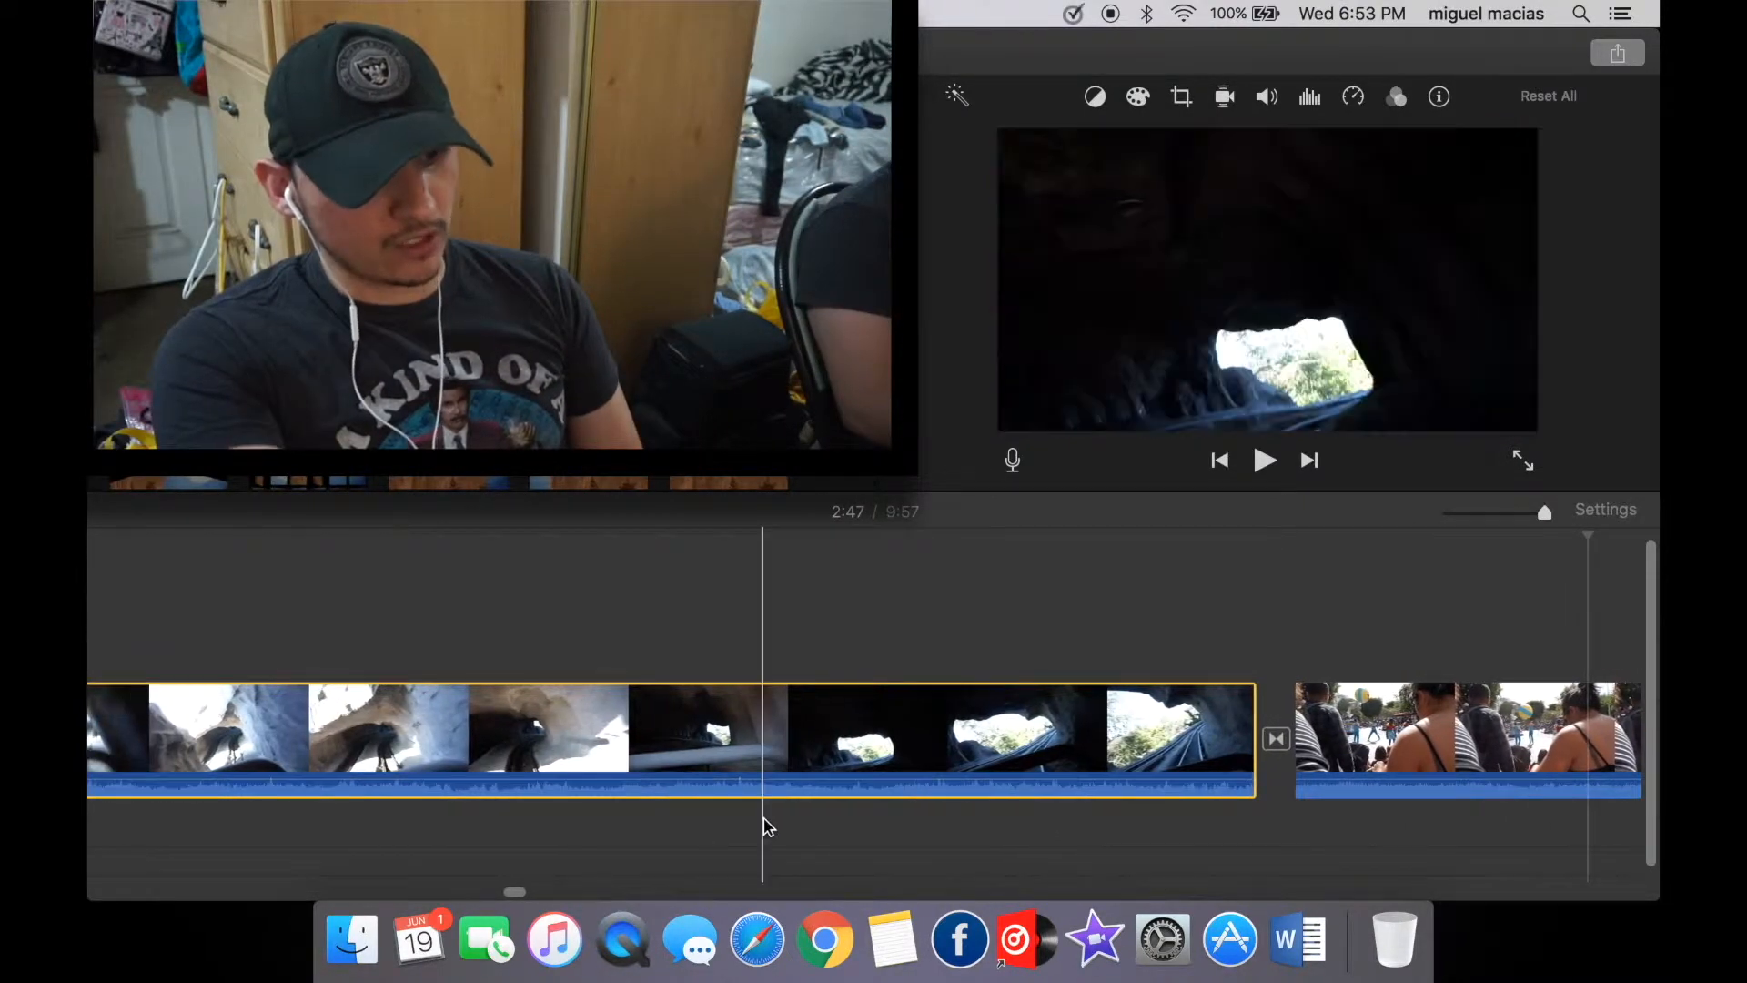
{"action": "scroll", "coordinate": [766, 825], "scroll_direction": "right", "scroll_amount": 6}
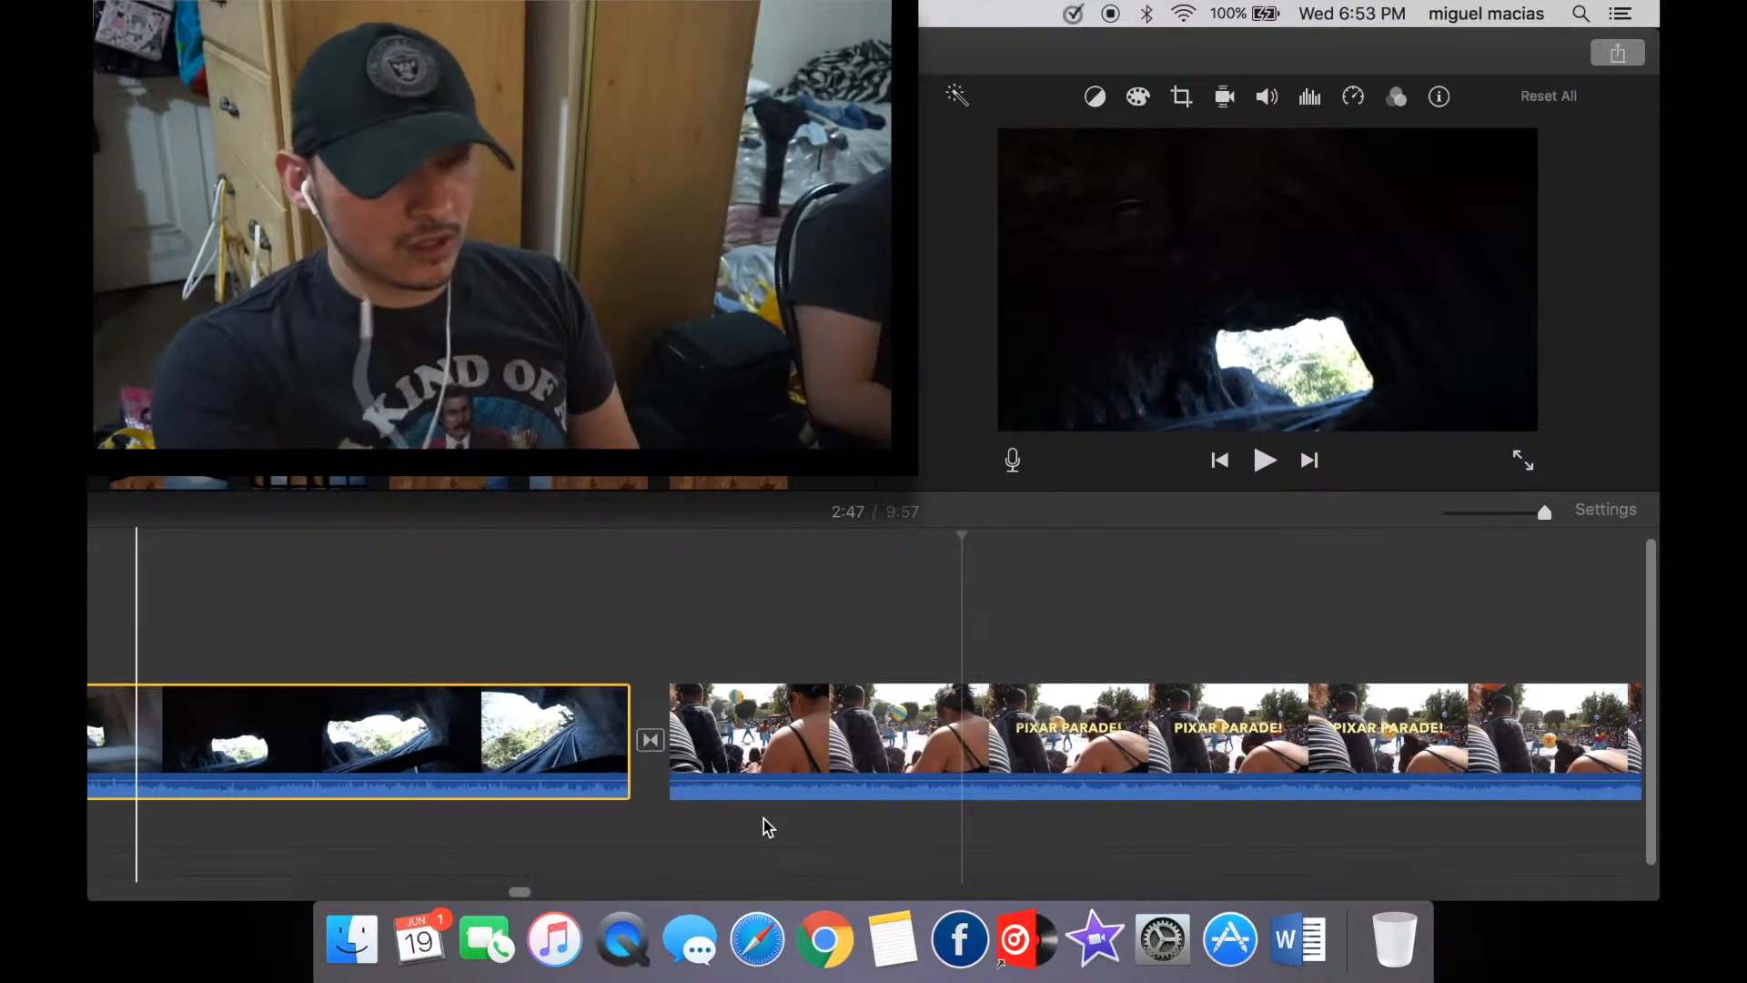
{"action": "scroll", "coordinate": [523, 746], "scroll_direction": "left", "scroll_amount": 10}
{"action": "scroll", "coordinate": [523, 748], "scroll_direction": "left", "scroll_amount": 5}
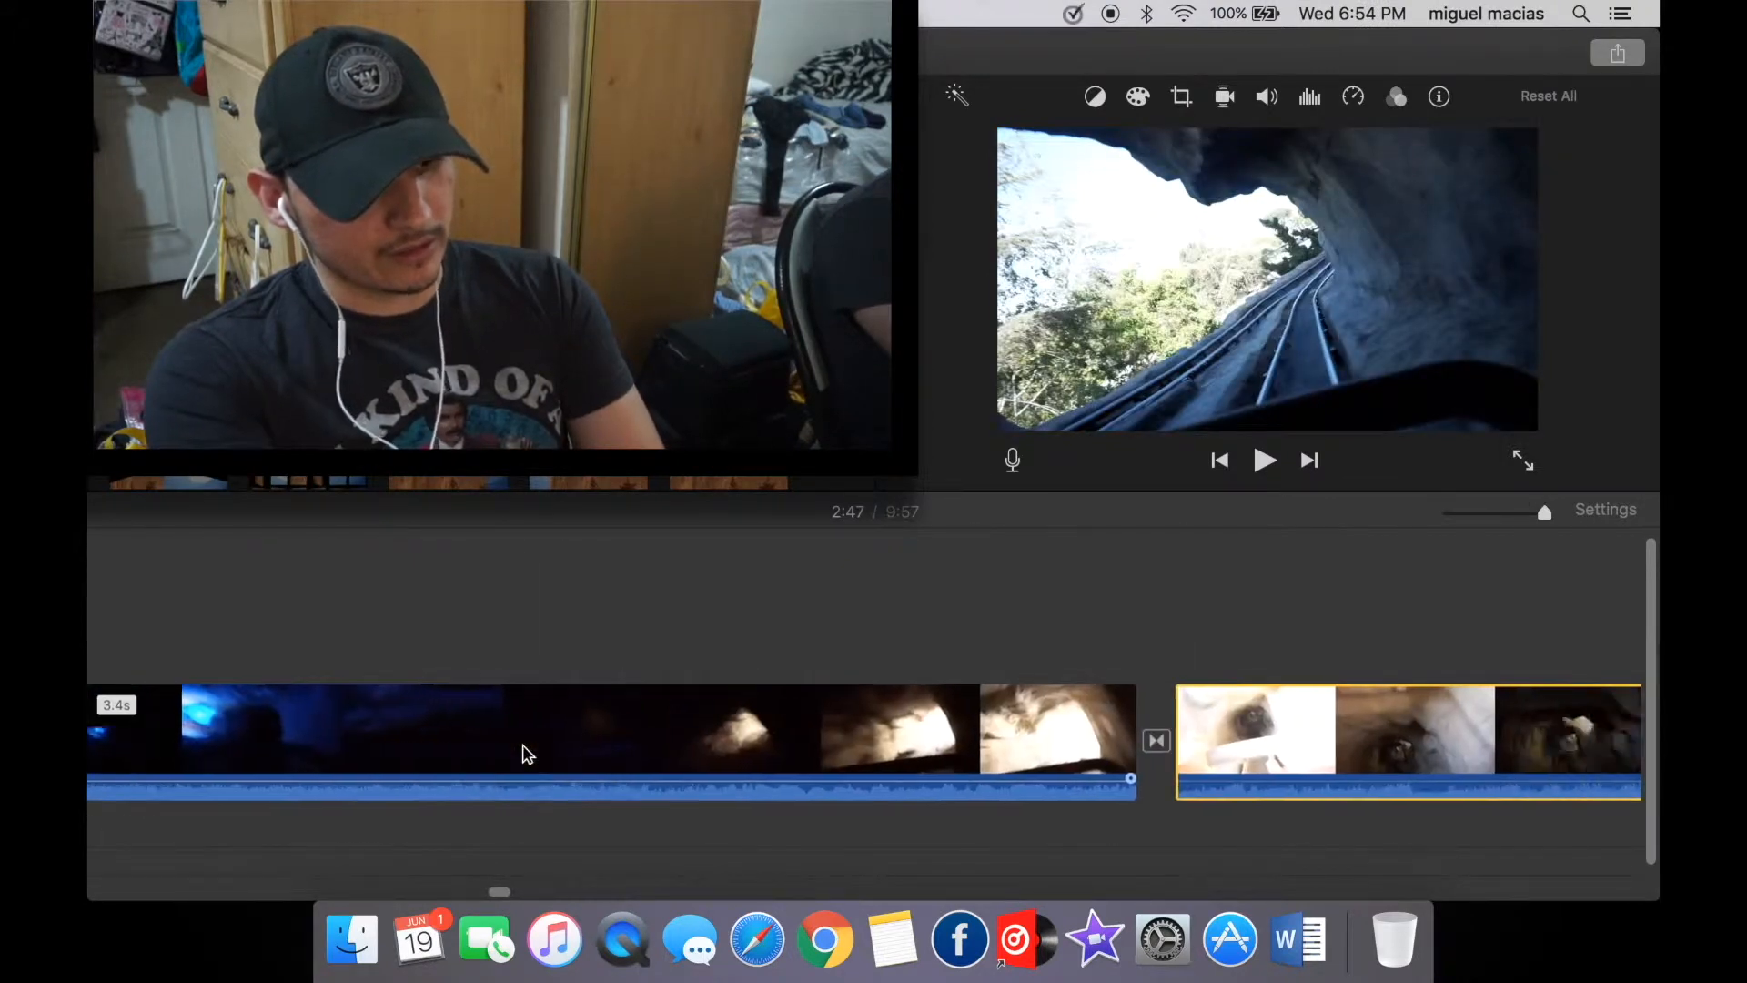
{"action": "scroll", "coordinate": [501, 750], "scroll_direction": "right", "scroll_amount": 9}
{"action": "scroll", "coordinate": [478, 754], "scroll_direction": "right", "scroll_amount": 3}
{"action": "scroll", "coordinate": [478, 757], "scroll_direction": "right", "scroll_amount": 10}
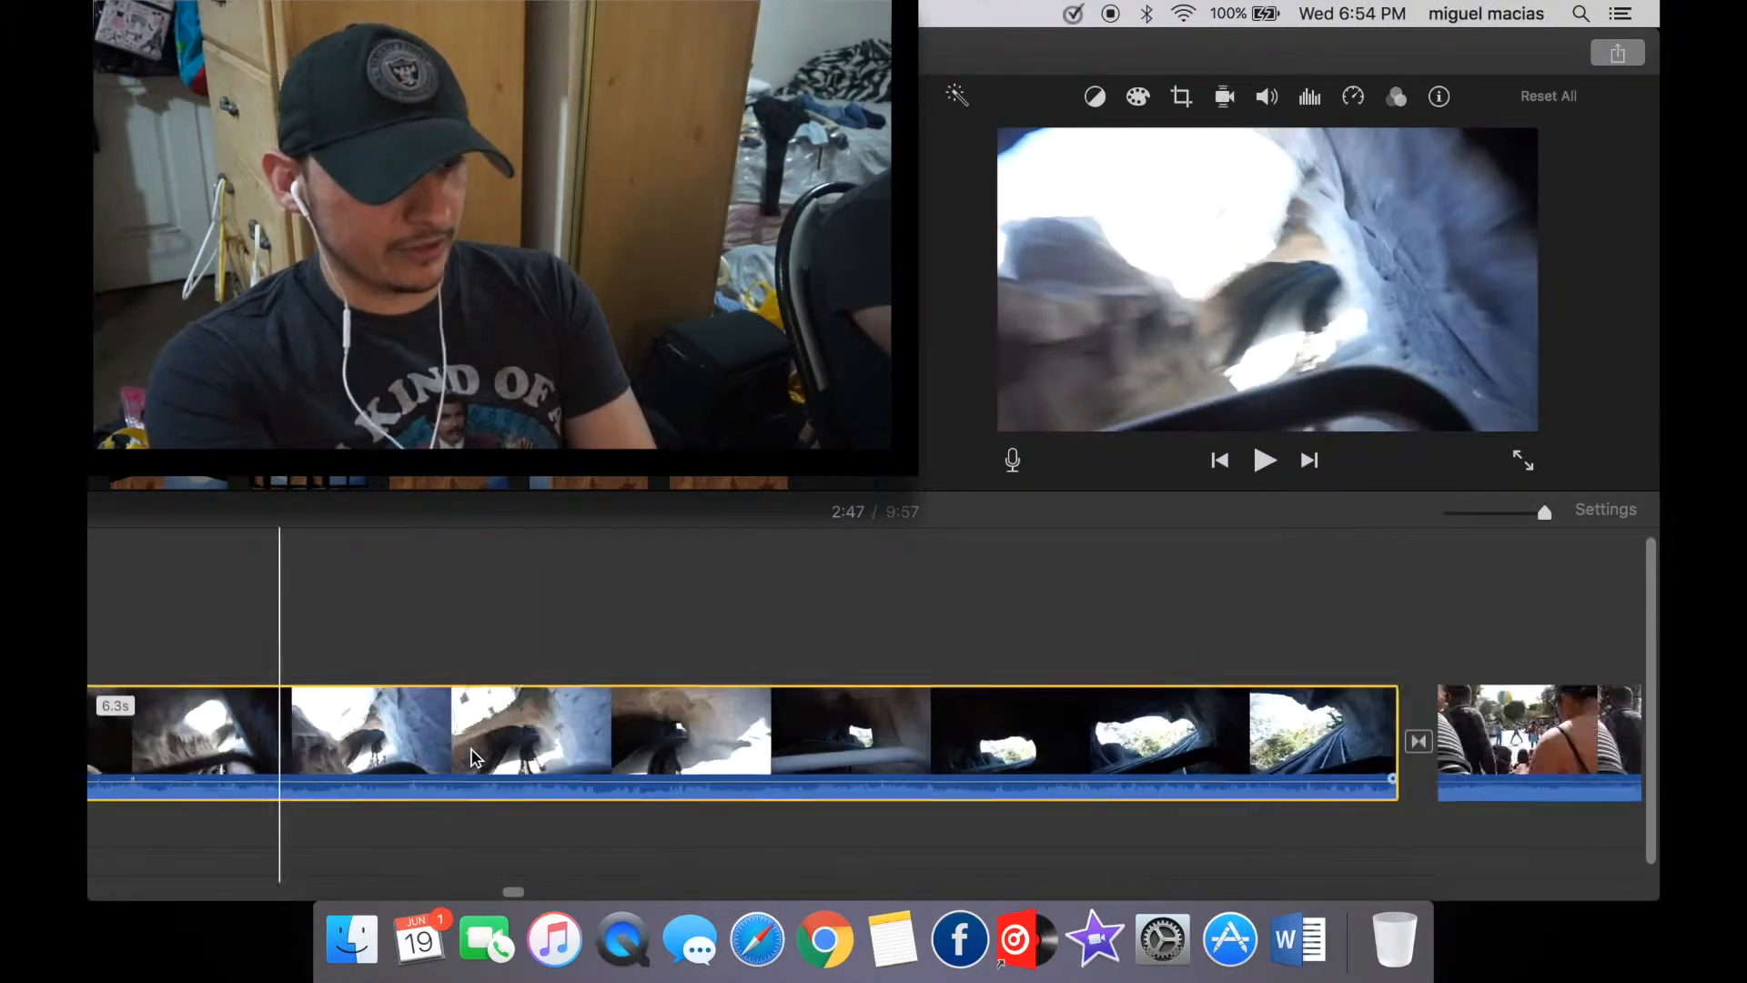
{"action": "scroll", "coordinate": [475, 757], "scroll_direction": "left", "scroll_amount": 5}
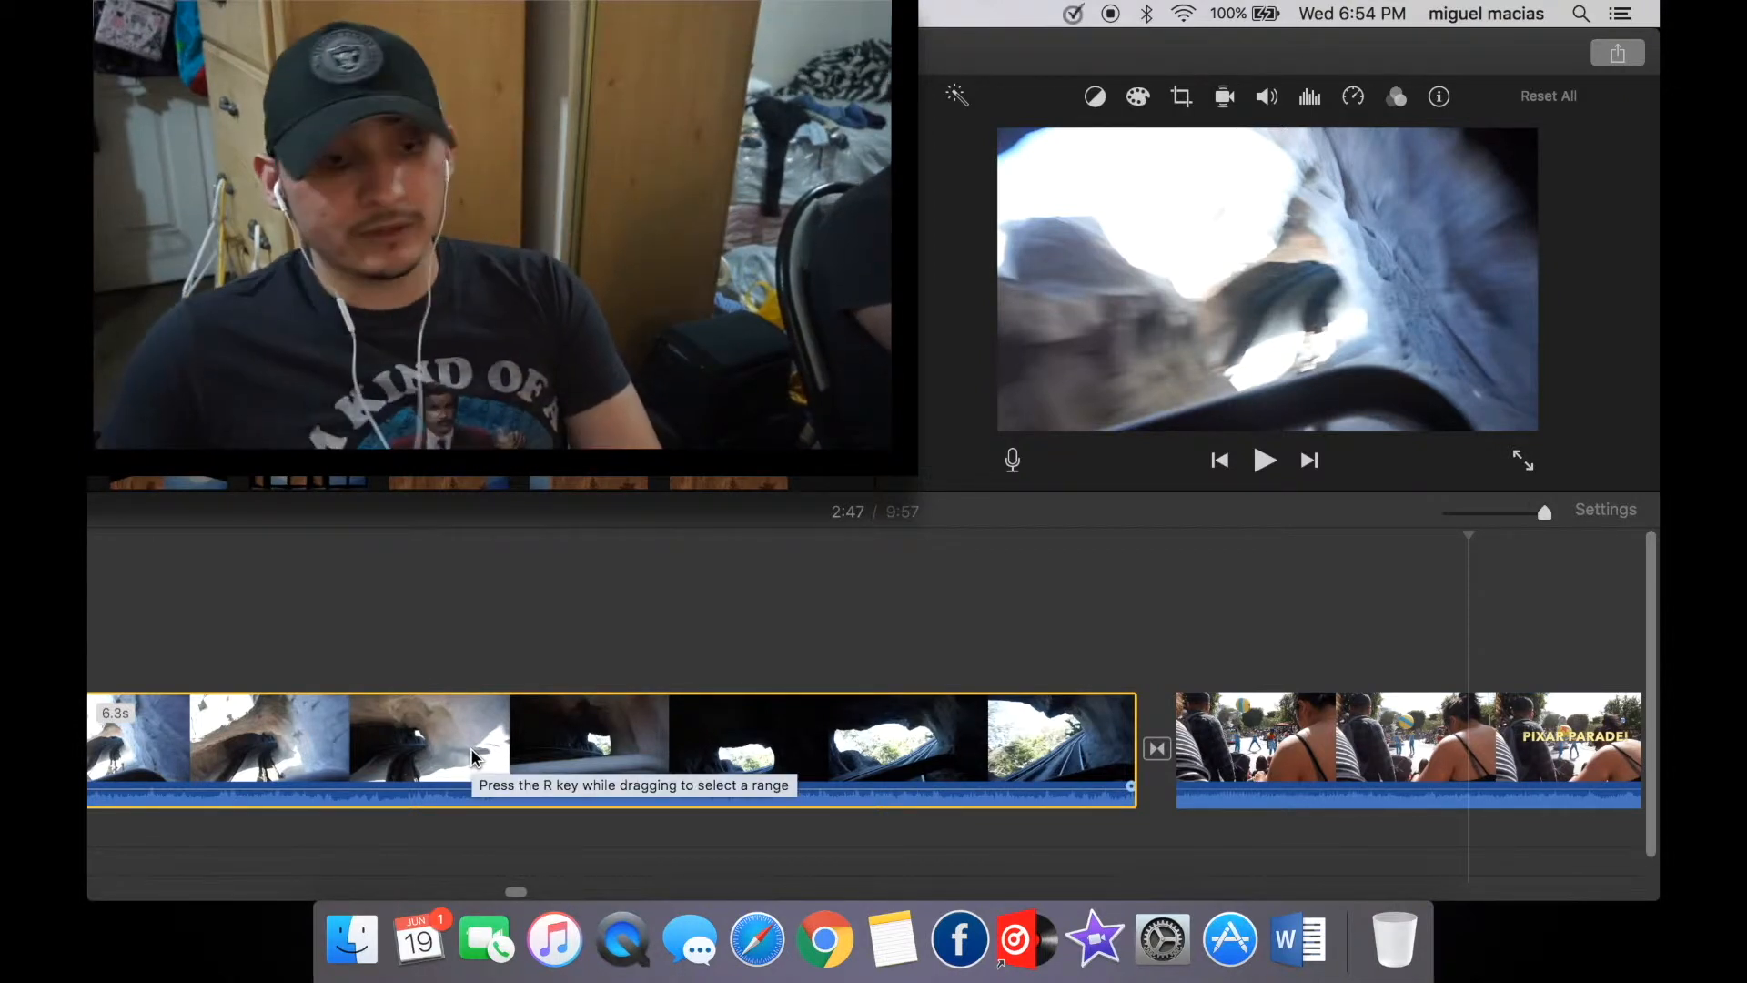
Move the tunnel exit clip onto the track above the parade clip, aligned with the start of the parade footage.
{"action": "scroll", "coordinate": [469, 756], "scroll_direction": "left", "scroll_amount": 2}
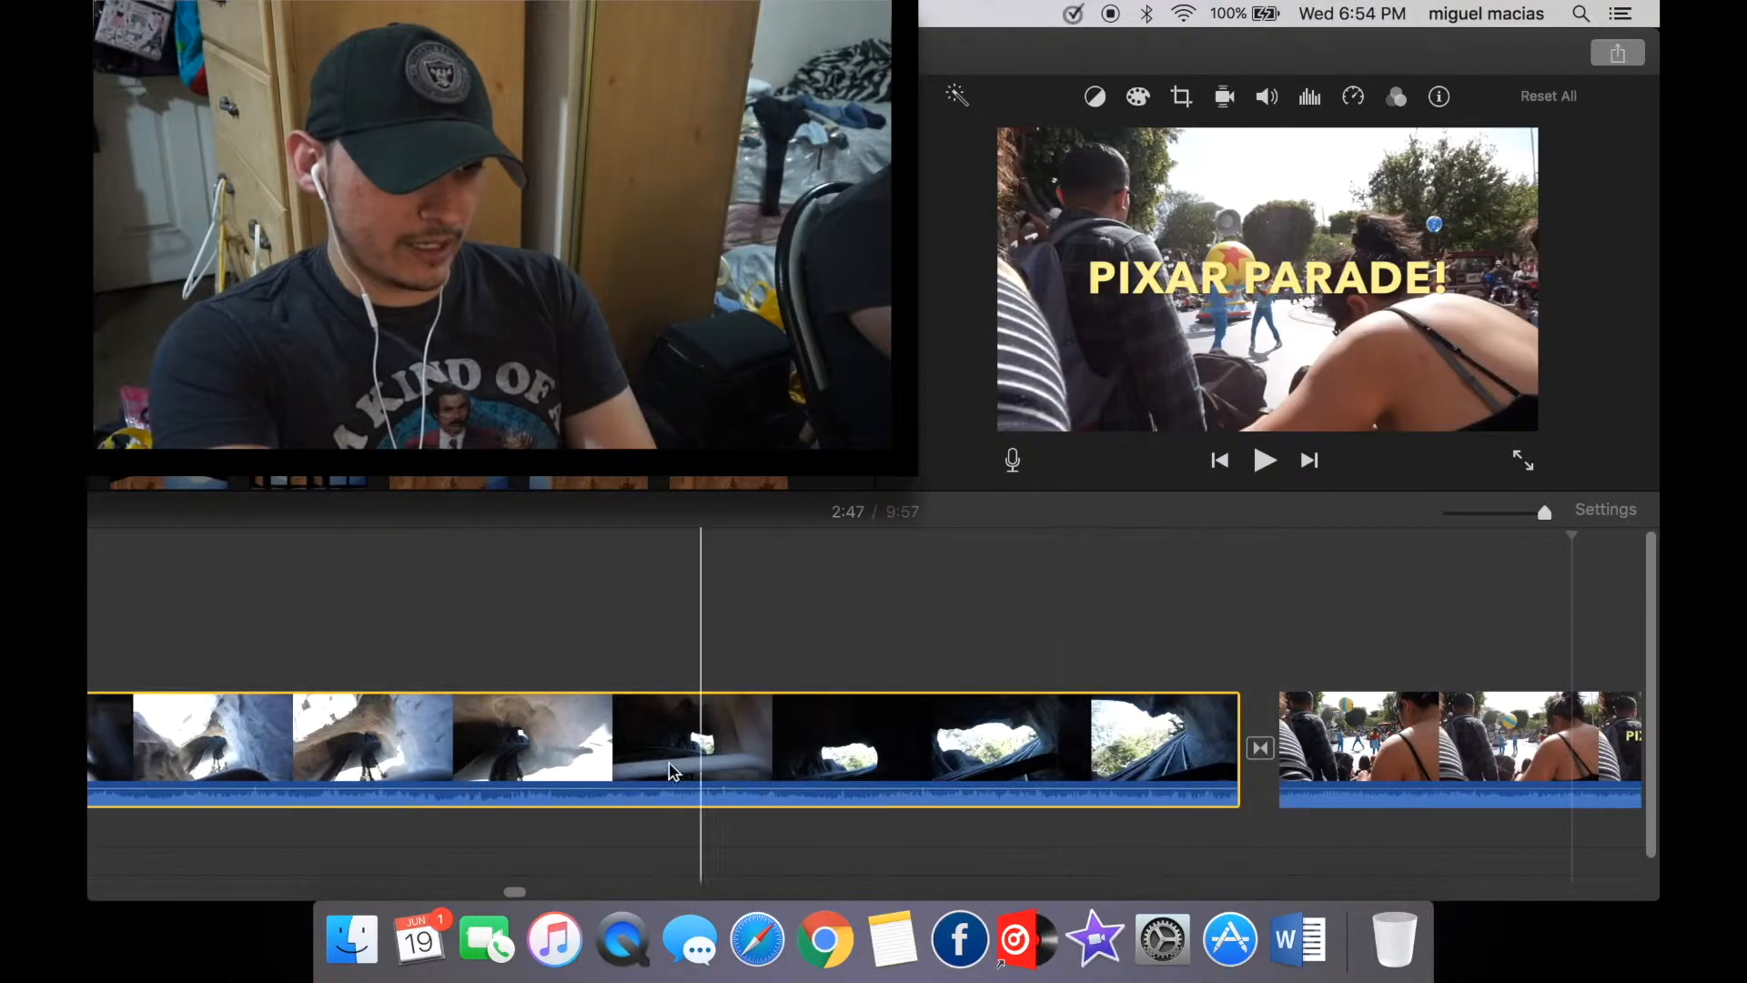
{"action": "left_click_drag", "start_coordinate": [634, 770], "coordinate": [801, 690]}
{"action": "left_click_drag", "start_coordinate": [1078, 621], "coordinate": [1236, 652]}
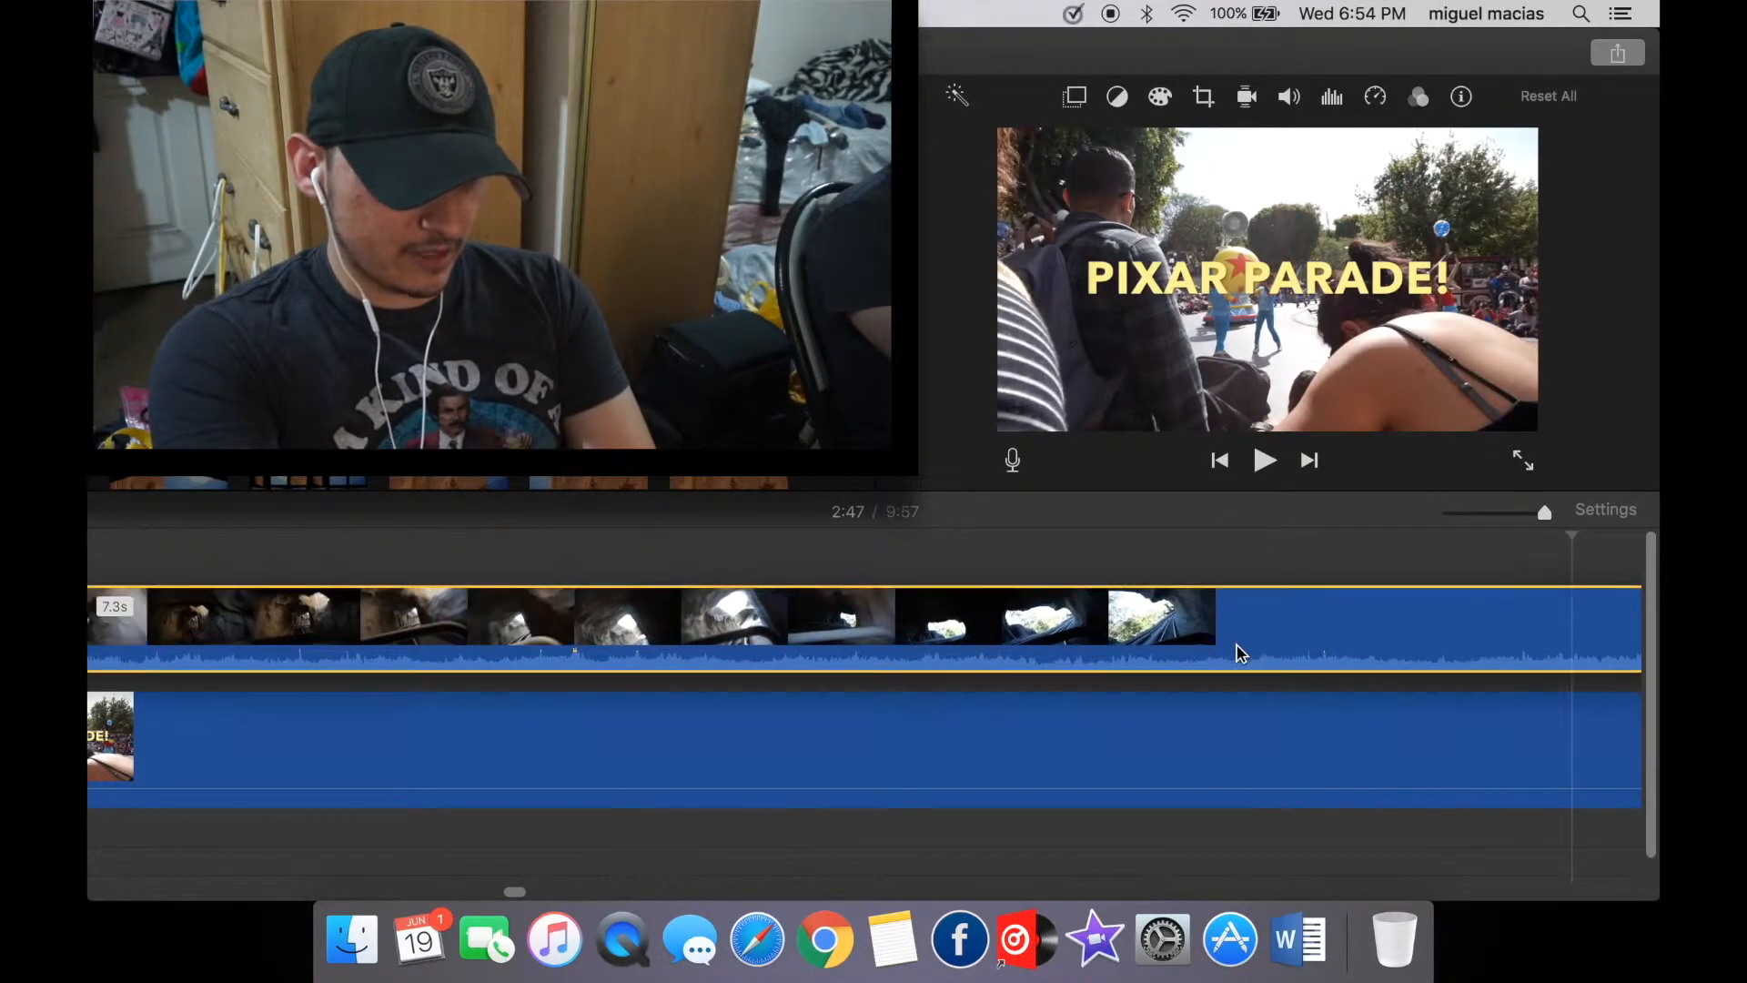
{"action": "scroll", "coordinate": [778, 742], "scroll_direction": "left", "scroll_amount": 10}
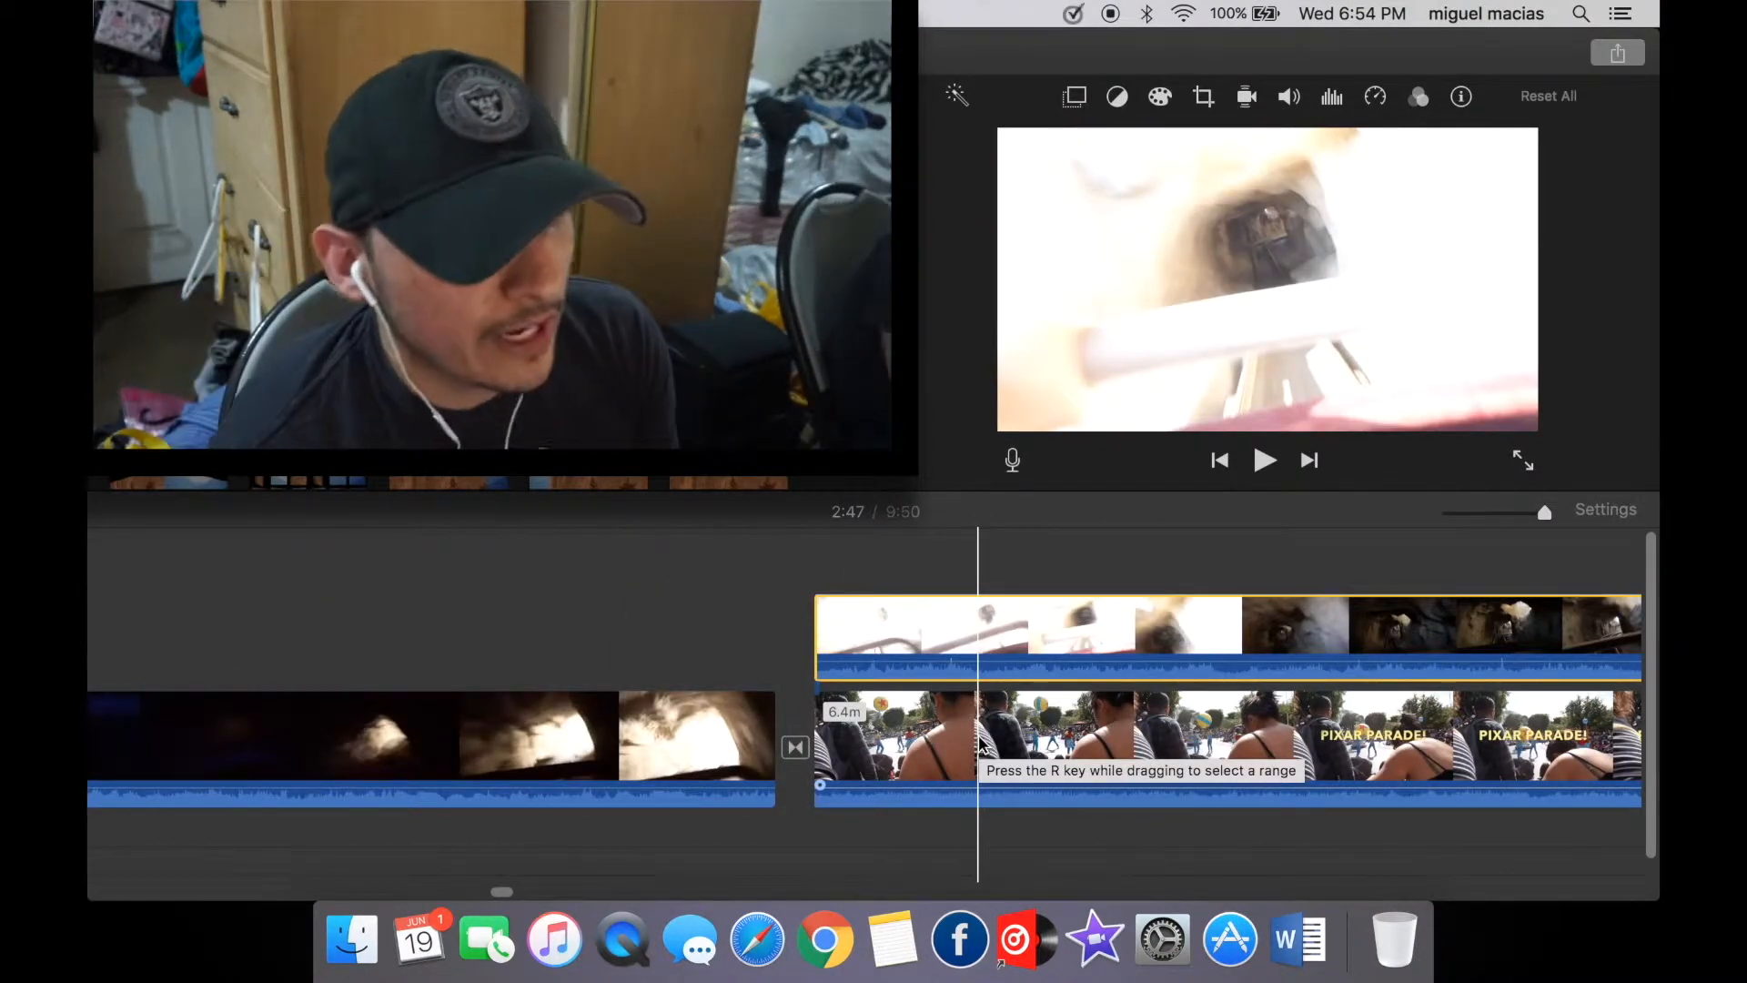
{"action": "scroll", "coordinate": [981, 742], "scroll_direction": "right", "scroll_amount": 3}
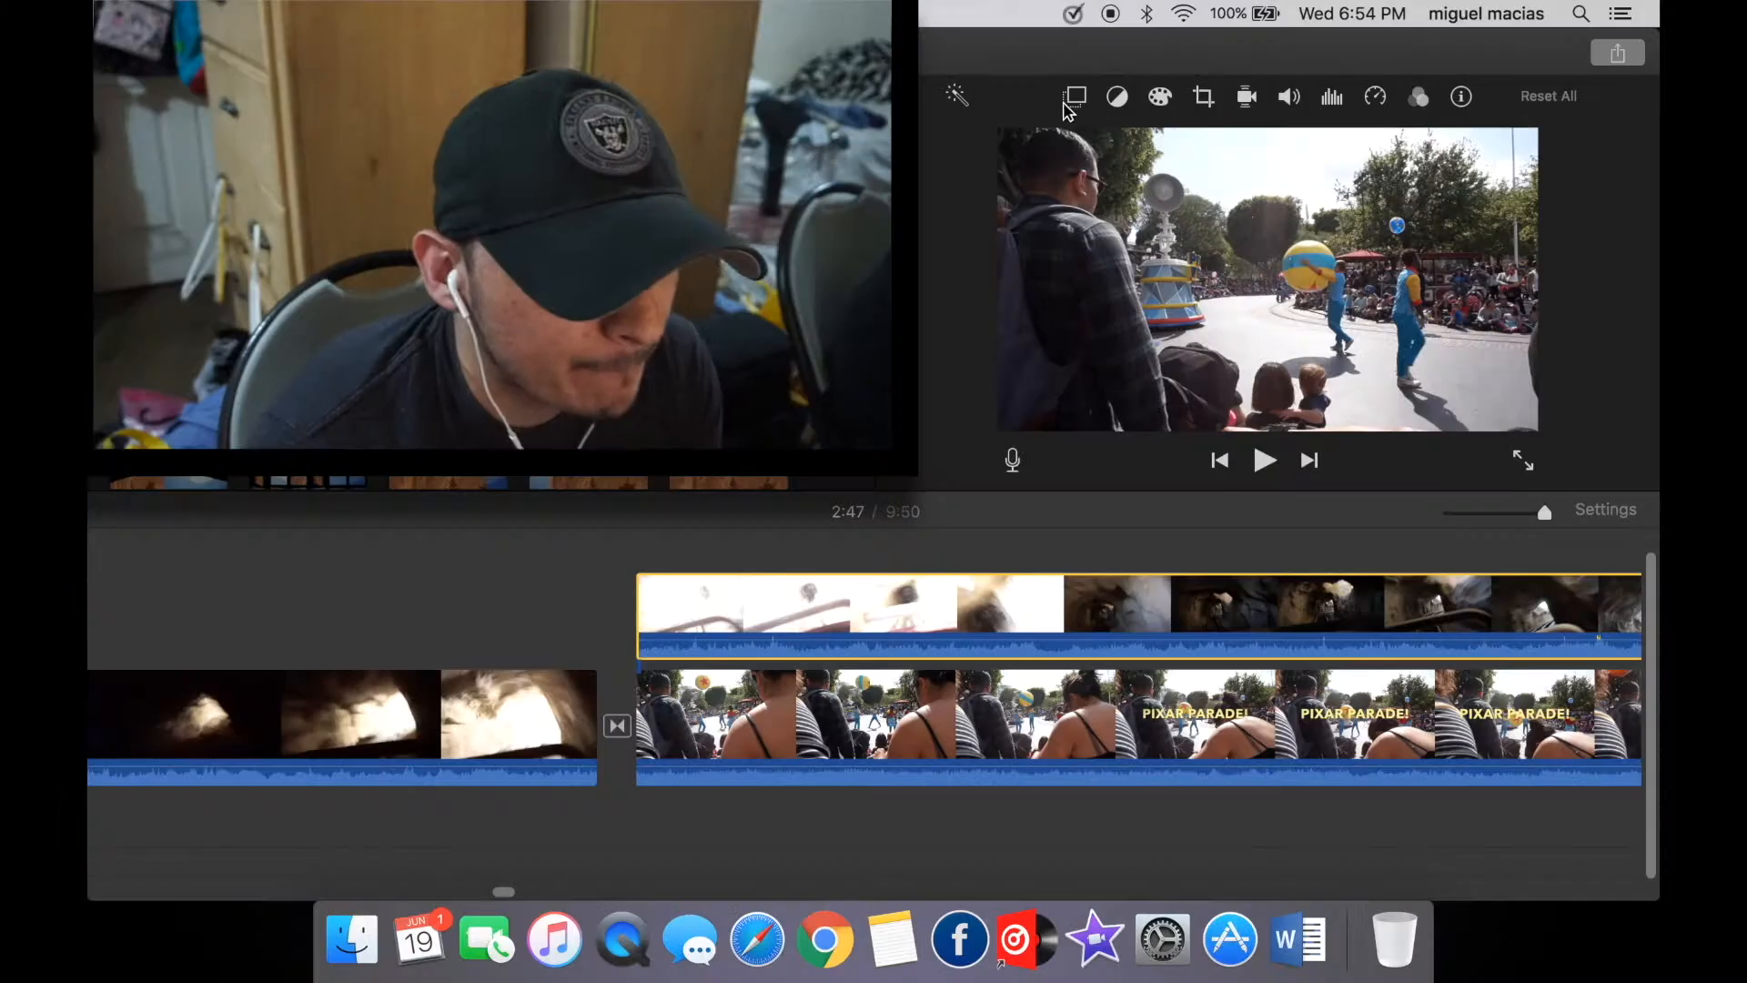
Change the overlaid tunnel clip's video overlay mode from Cutaway to Picture in Picture.
{"action": "left_click", "coordinate": [231, 122]}
{"action": "left_click", "coordinate": [985, 143]}
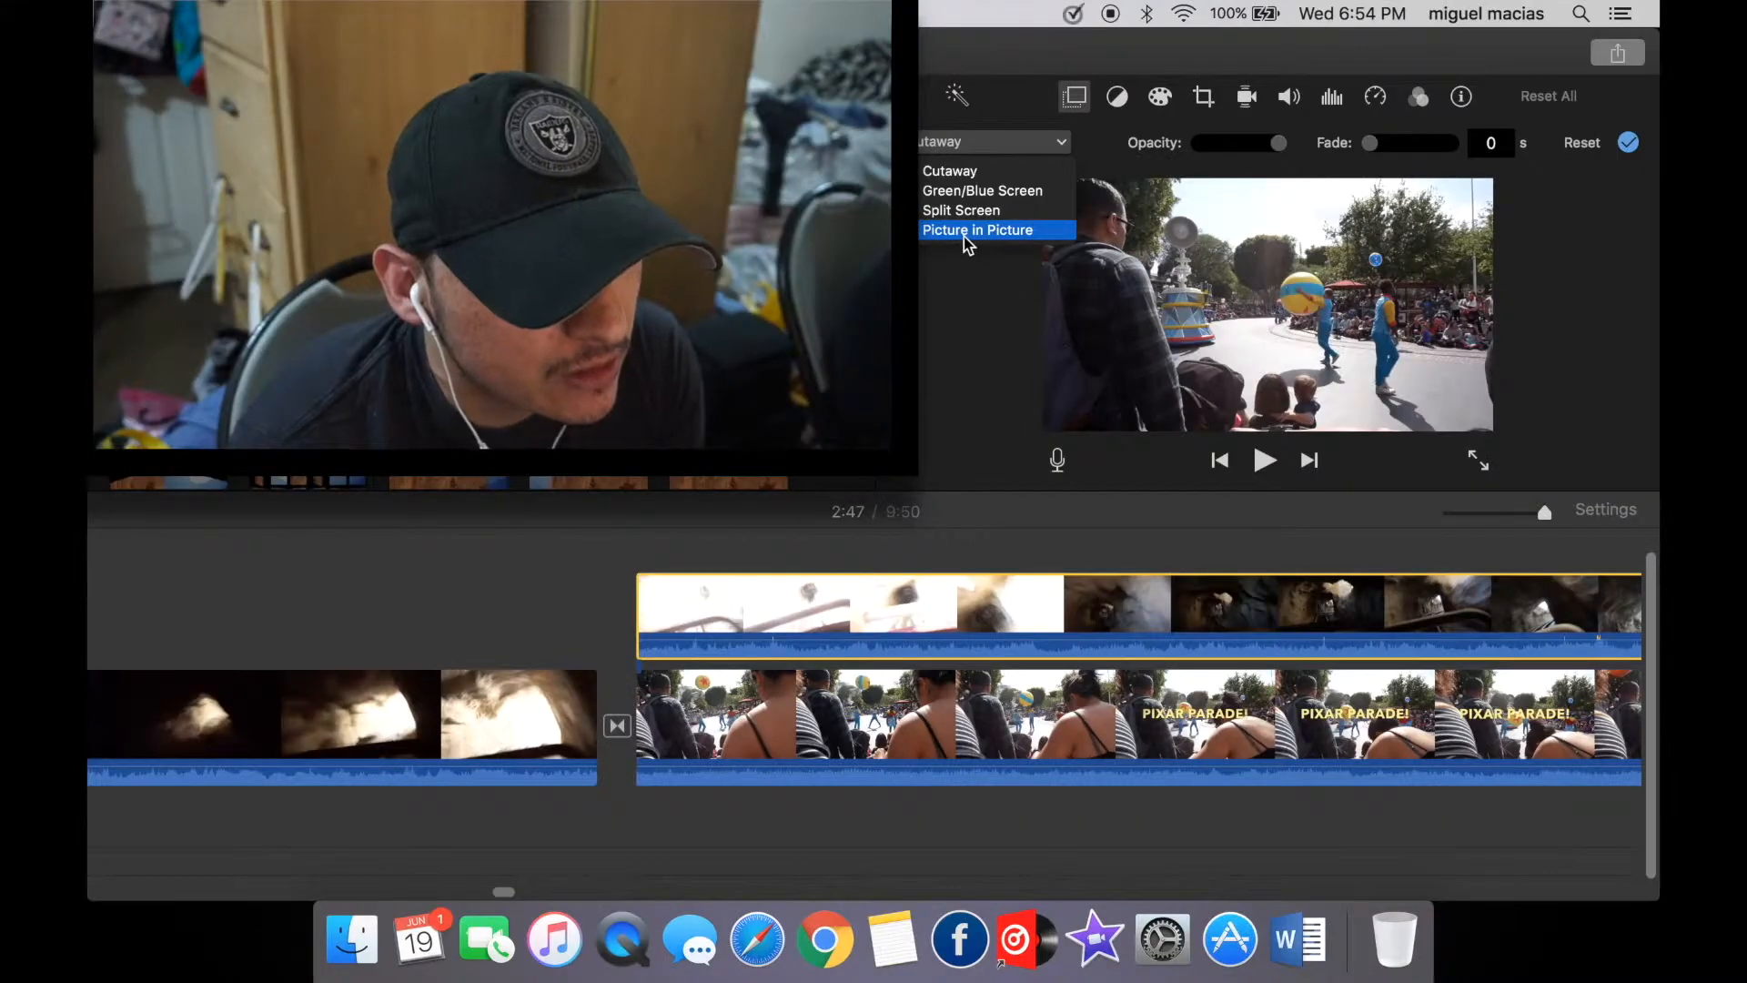
{"action": "left_click", "coordinate": [966, 234]}
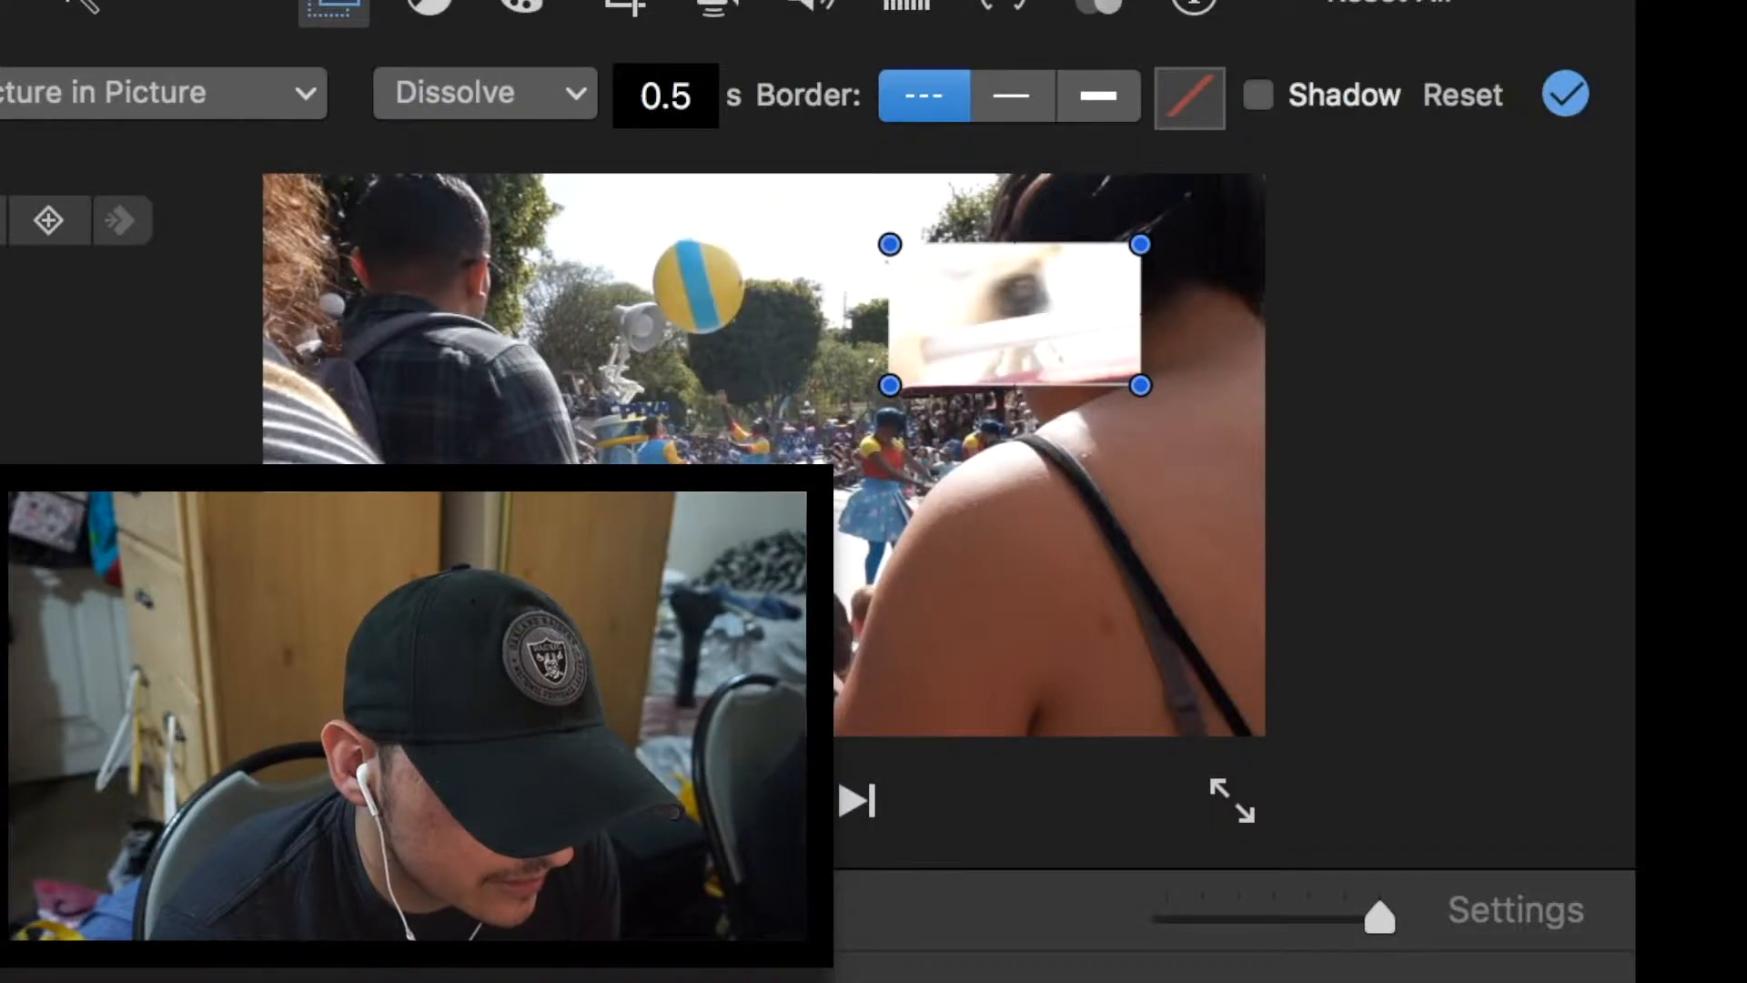
{"action": "left_click_drag", "start_coordinate": [722, 576], "coordinate": [608, 604]}
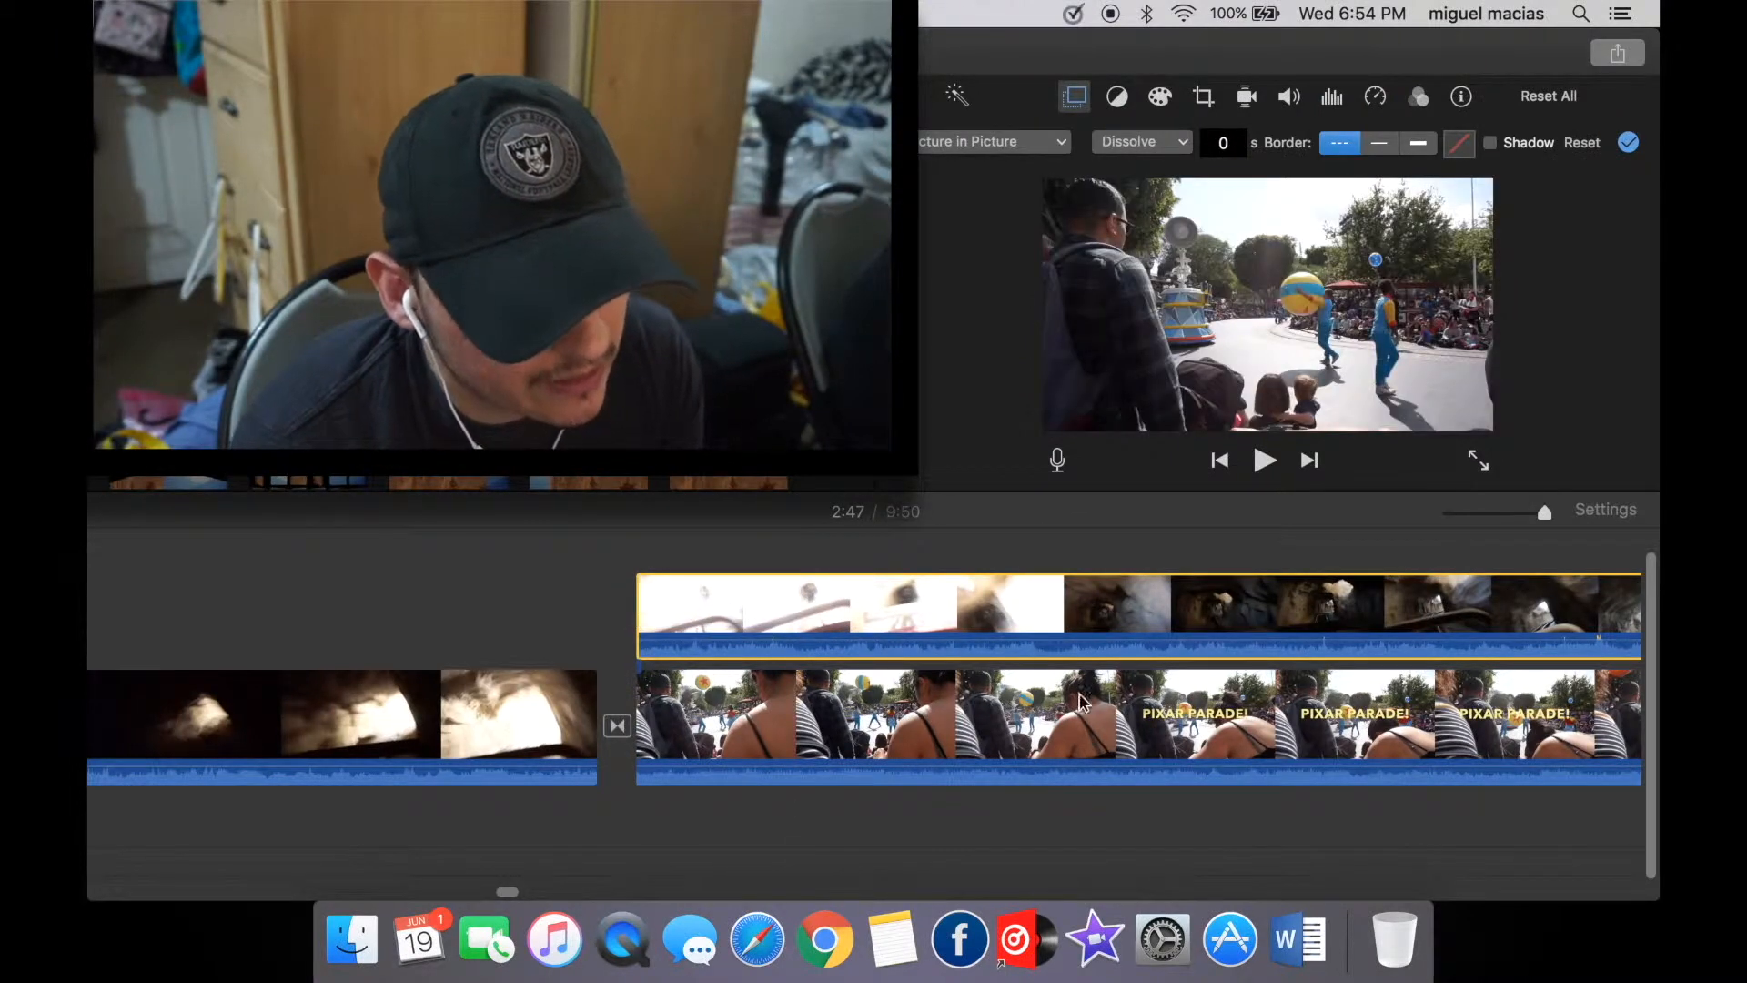
With the playhead at 2:41, reposition the inset ride video and enlarge it to about two-thirds of the frame width over the parade.
{"action": "left_click", "coordinate": [1081, 701]}
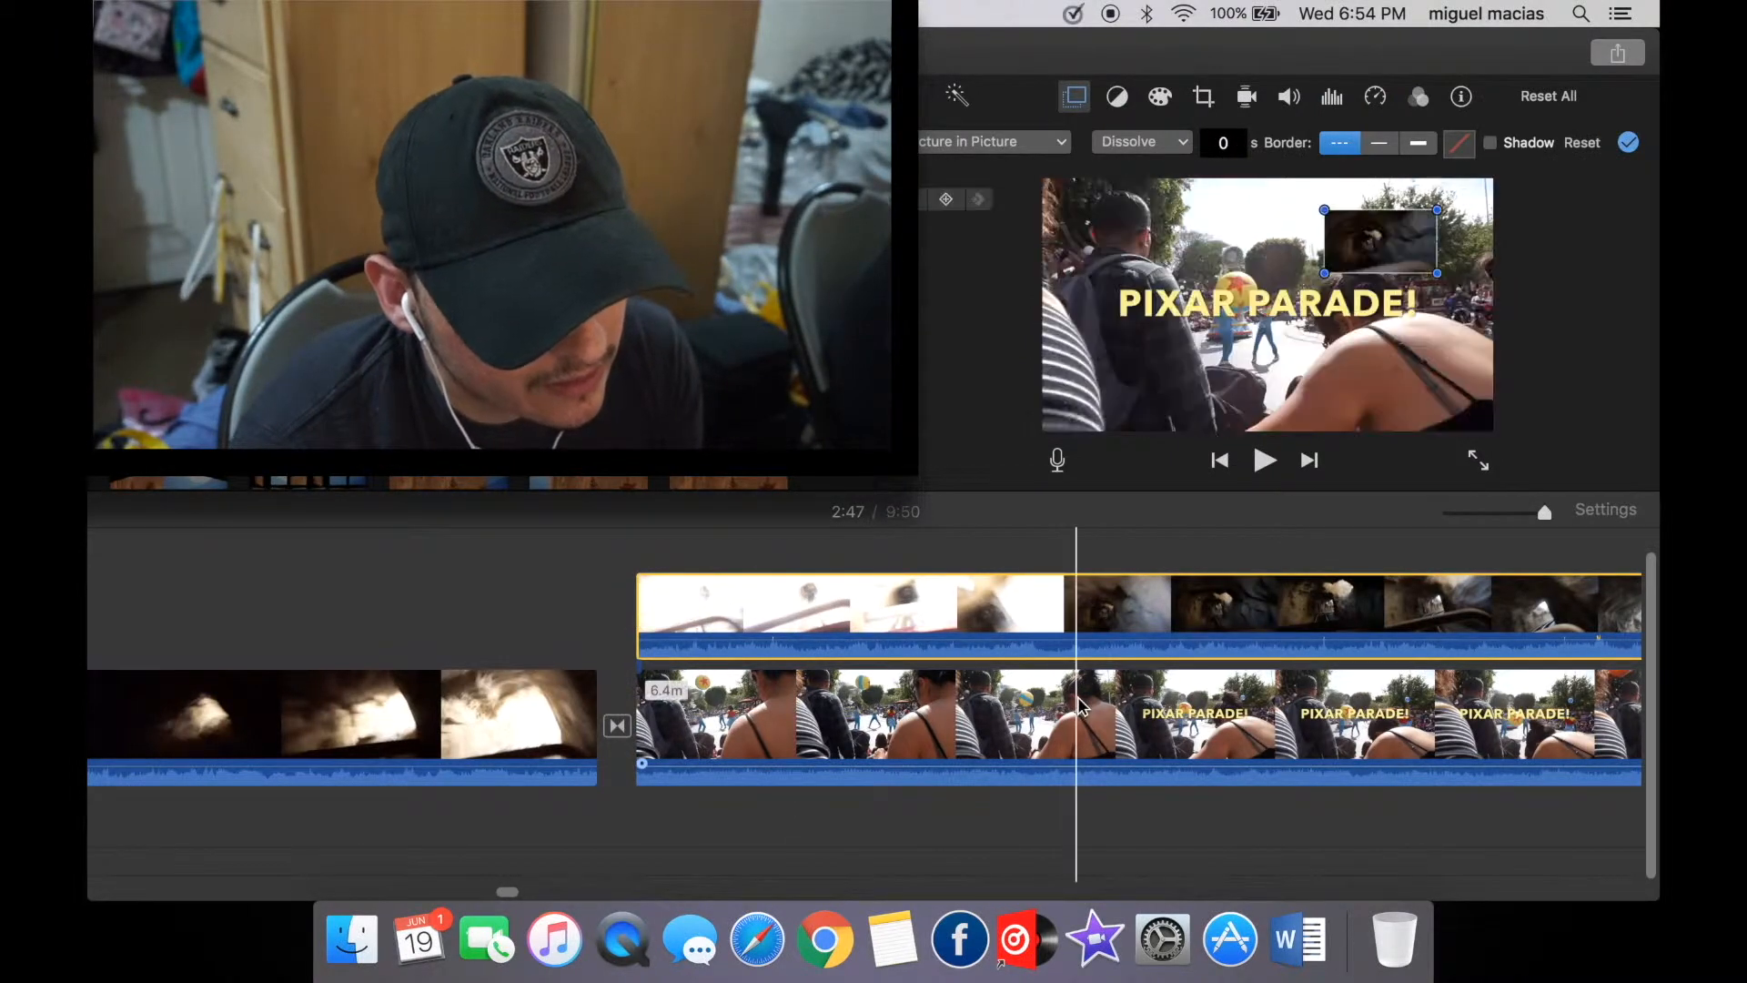
{"action": "left_click", "coordinate": [1249, 597]}
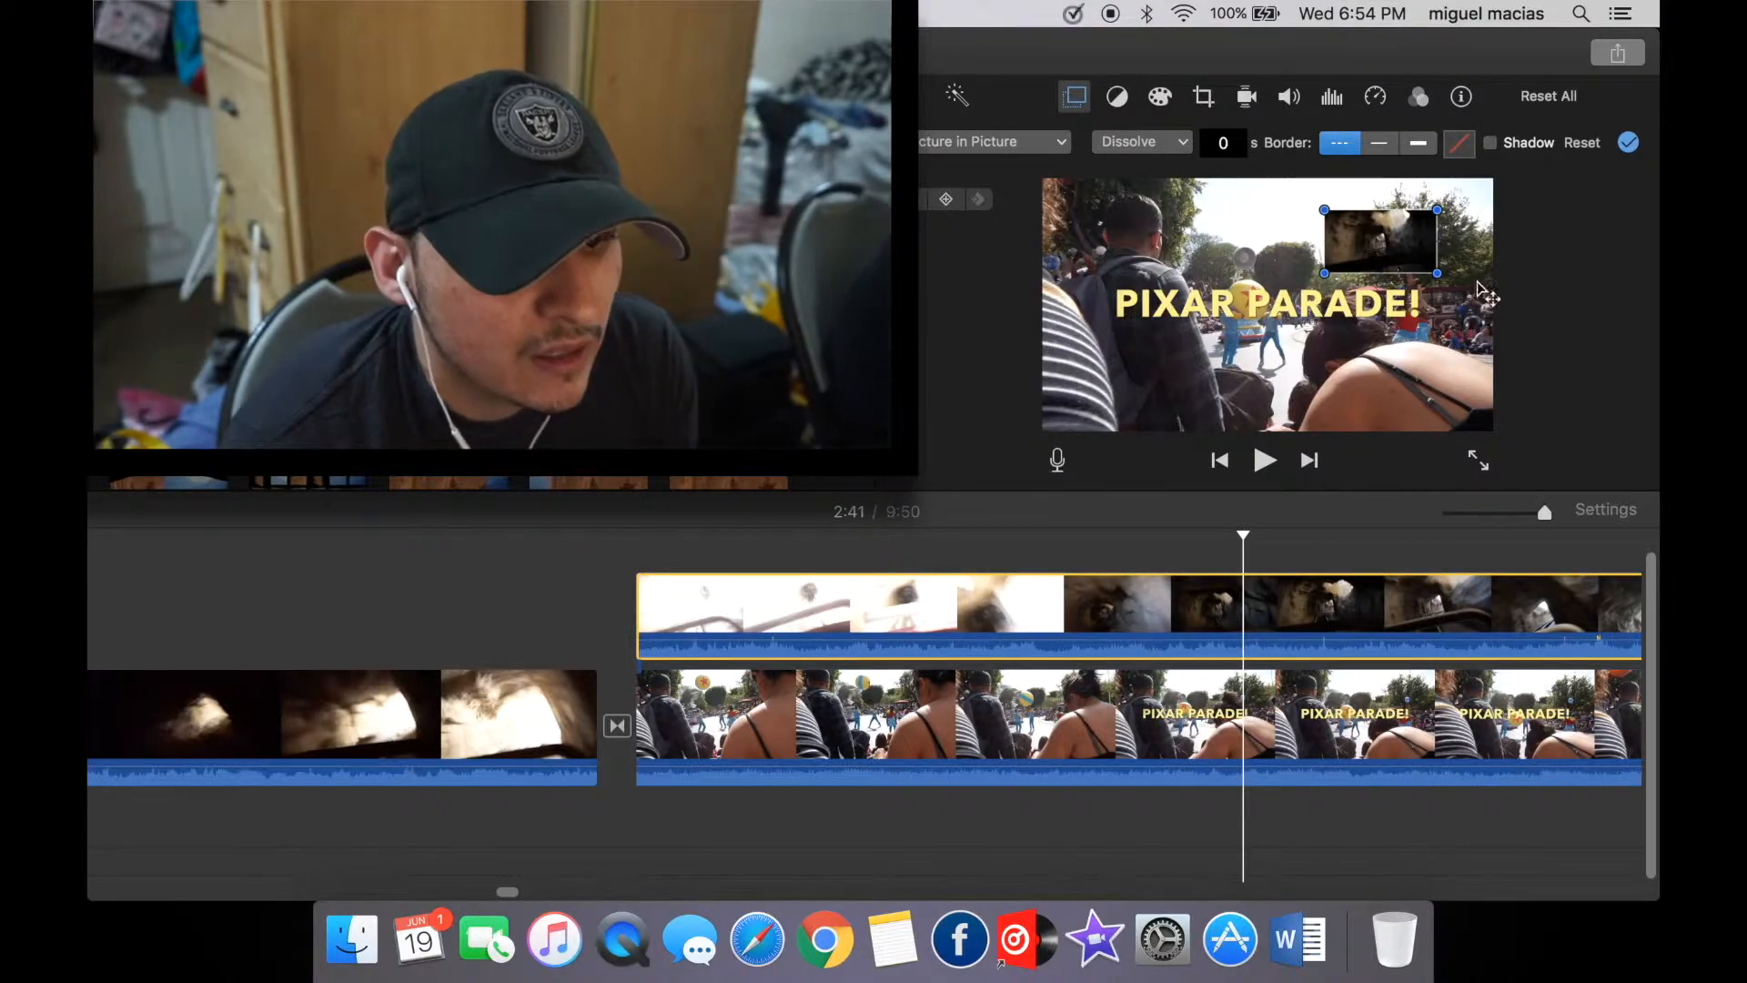
{"action": "left_click_drag", "start_coordinate": [1398, 235], "coordinate": [1267, 353]}
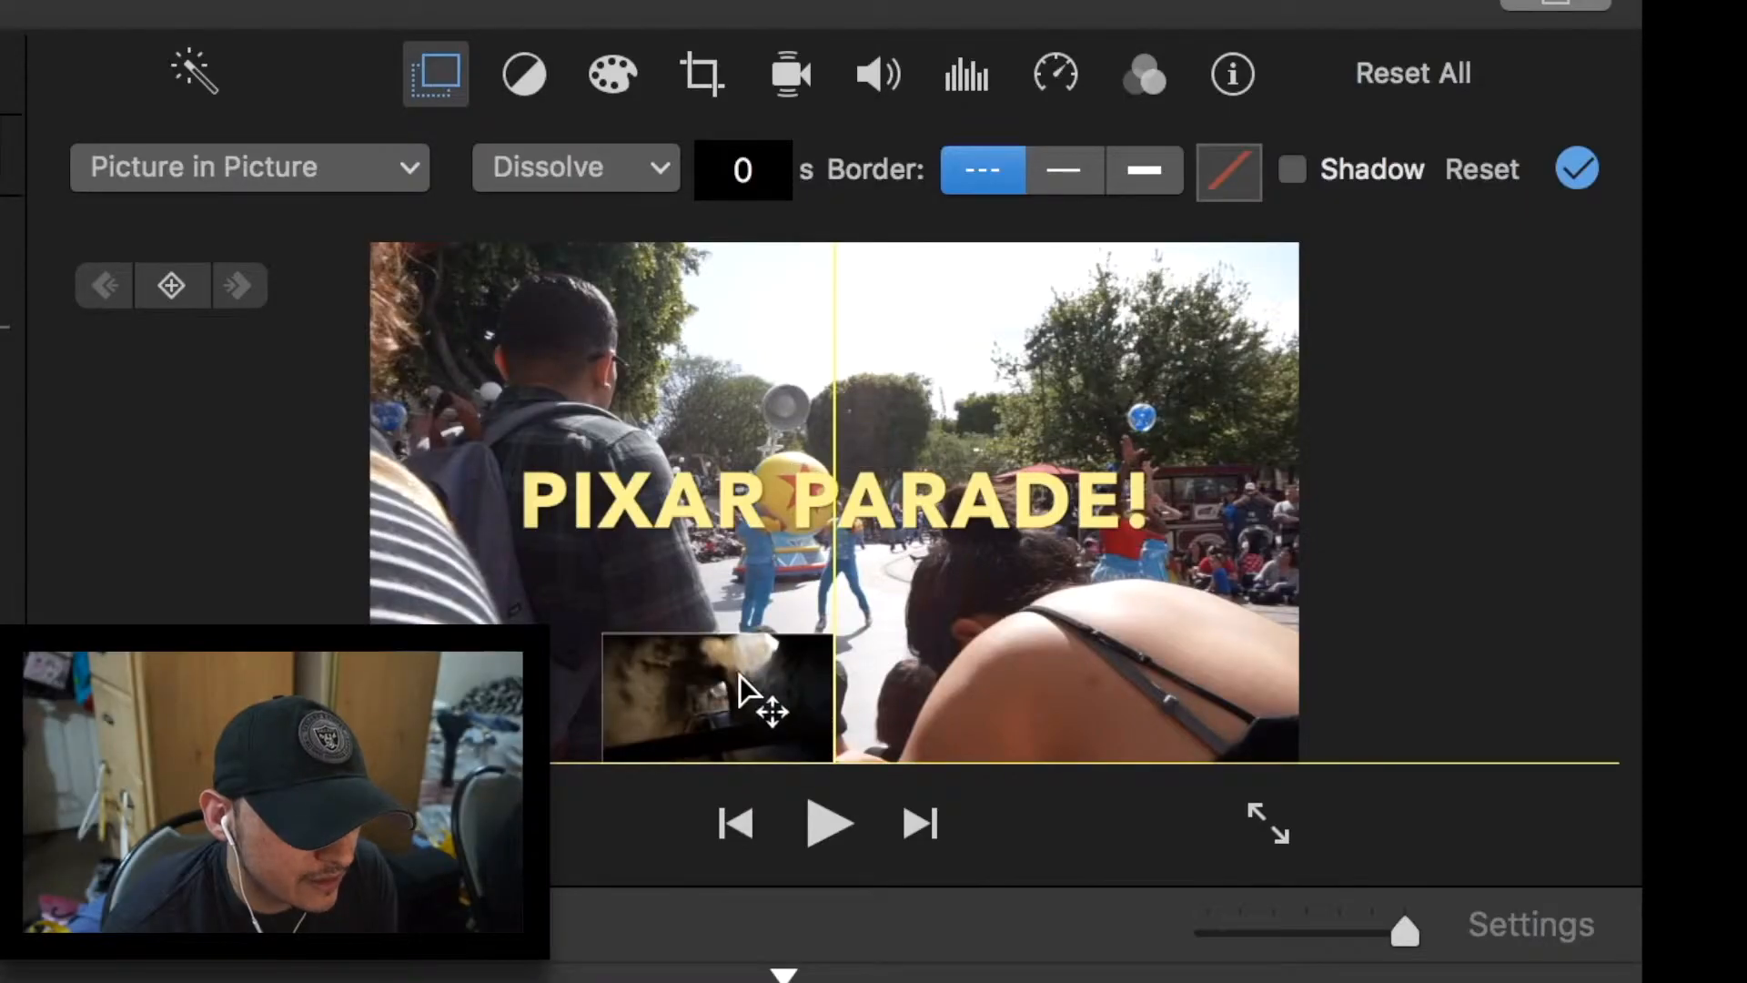
{"action": "left_click_drag", "start_coordinate": [842, 608], "coordinate": [537, 341]}
{"action": "left_click_drag", "start_coordinate": [525, 721], "coordinate": [833, 290]}
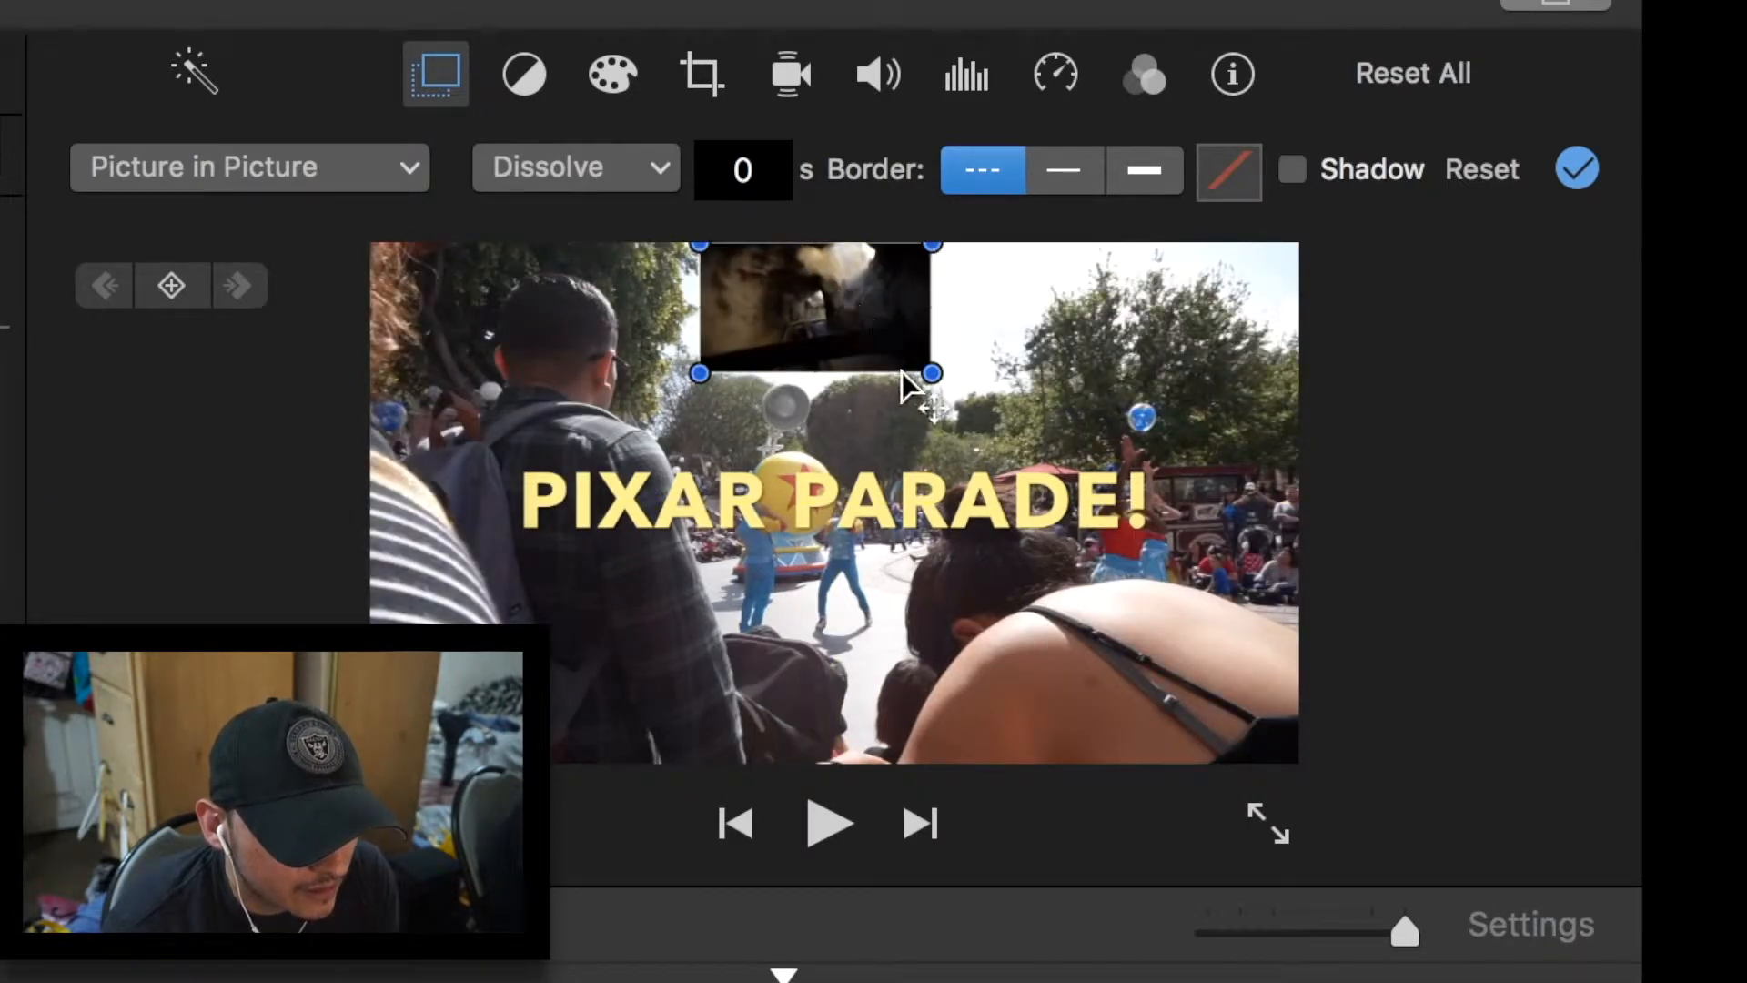
{"action": "left_click_drag", "start_coordinate": [953, 421], "coordinate": [1144, 493]}
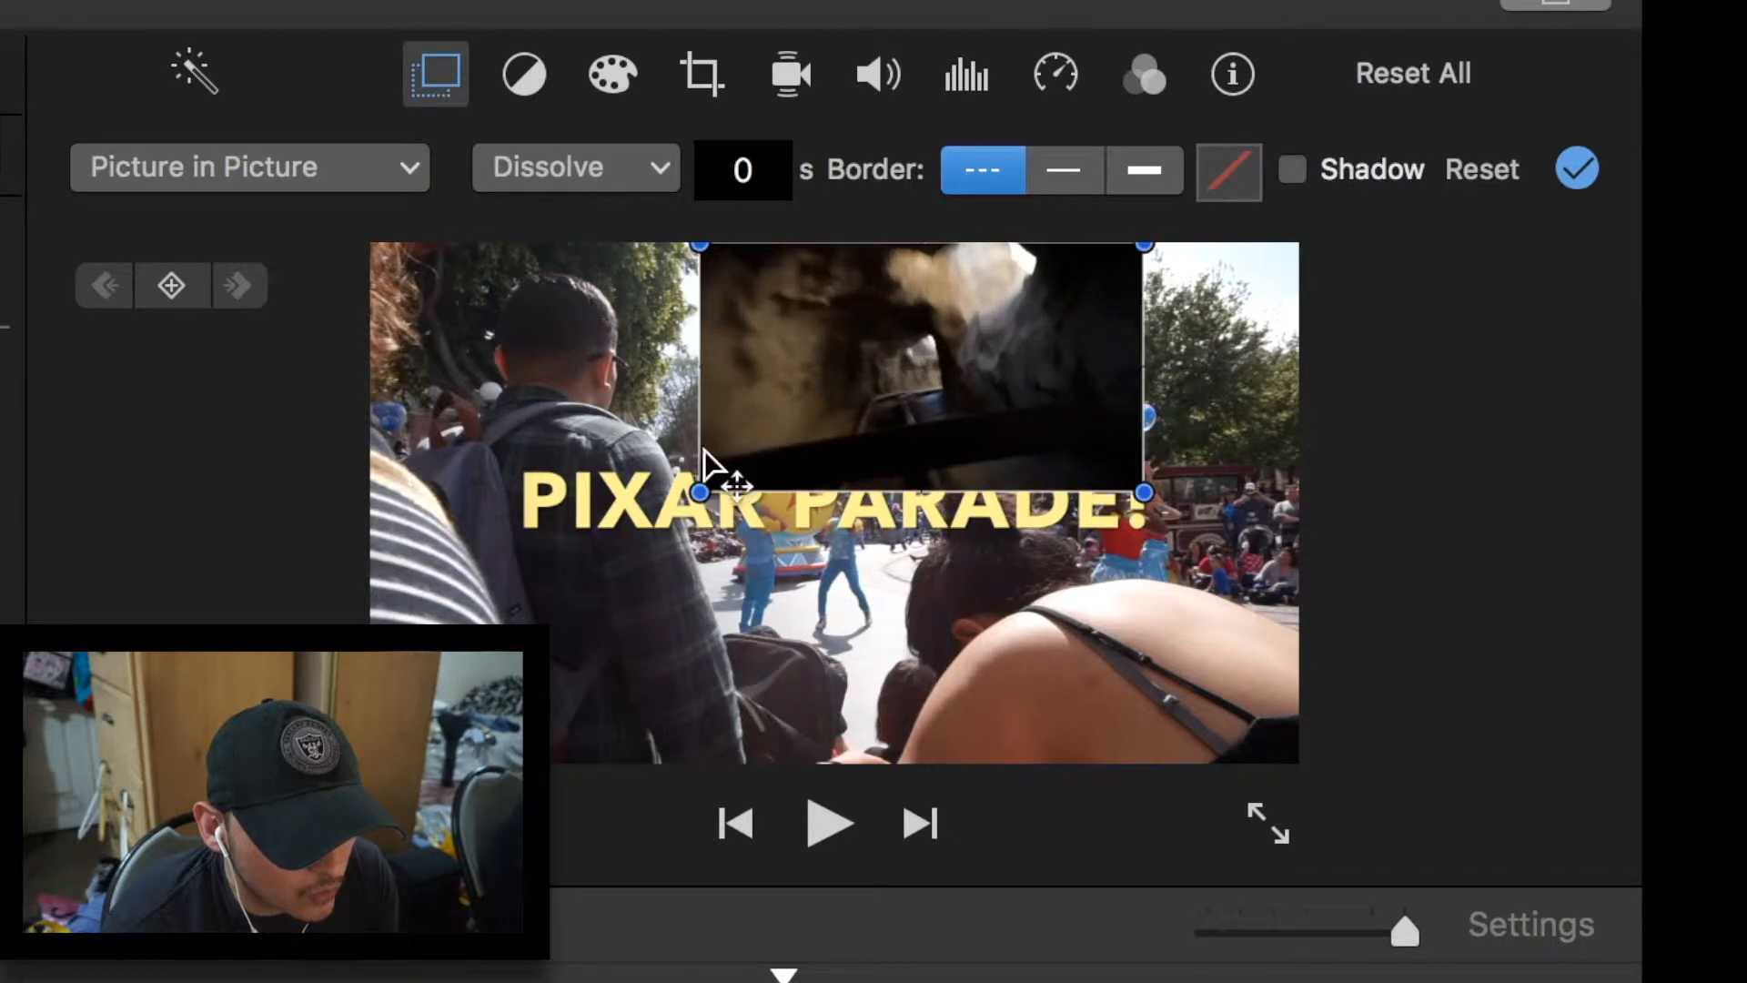
{"action": "left_click_drag", "start_coordinate": [687, 501], "coordinate": [684, 589]}
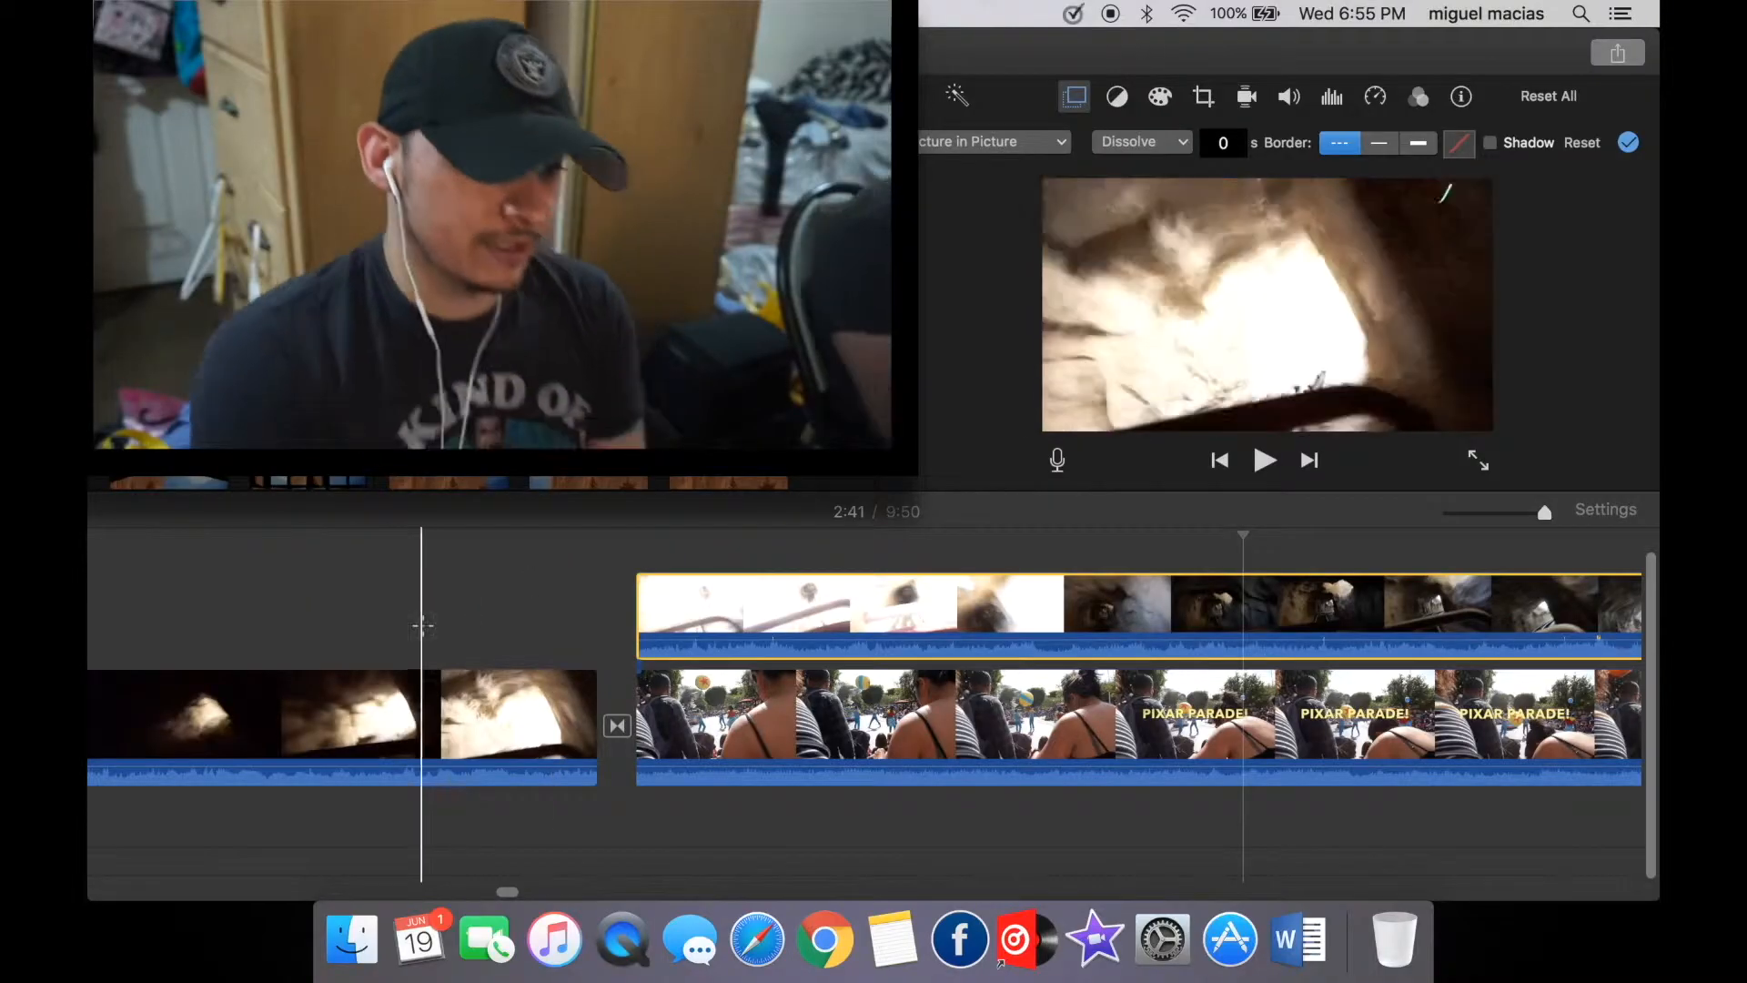
Play the picture-in-picture section up to 2:44 and mute the audio of the overlaid tunnel clip.
{"action": "key", "text": "space"}
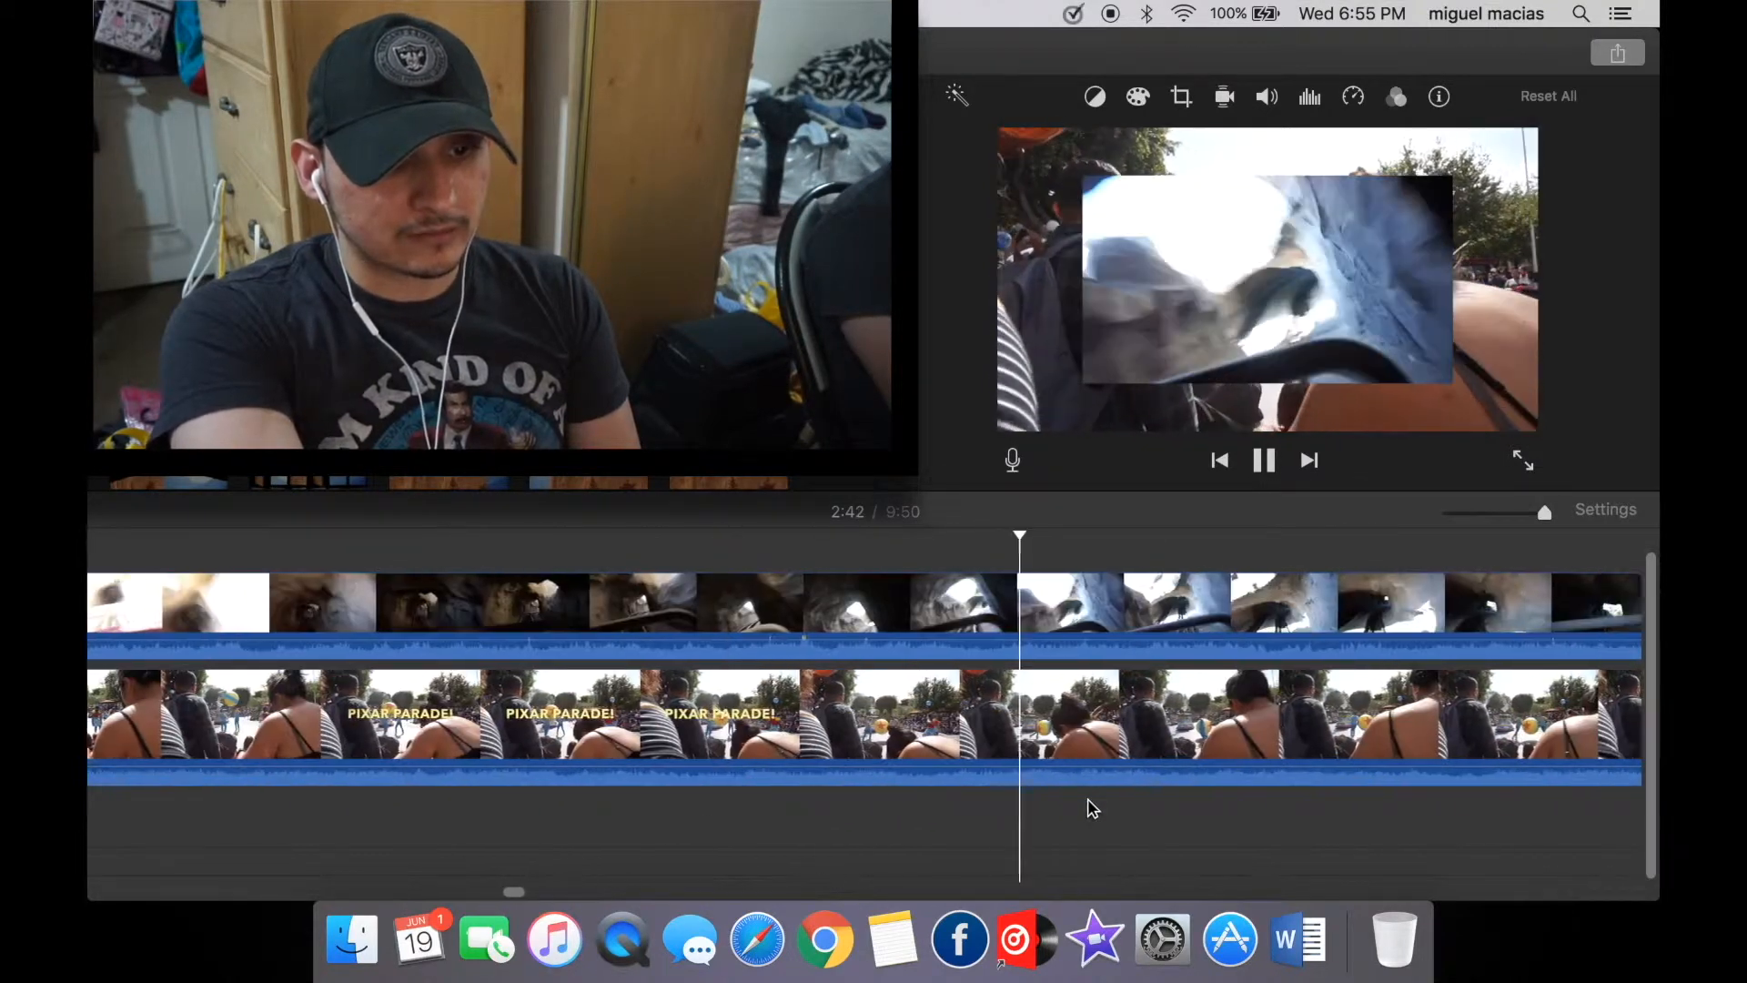
{"action": "key", "text": "space"}
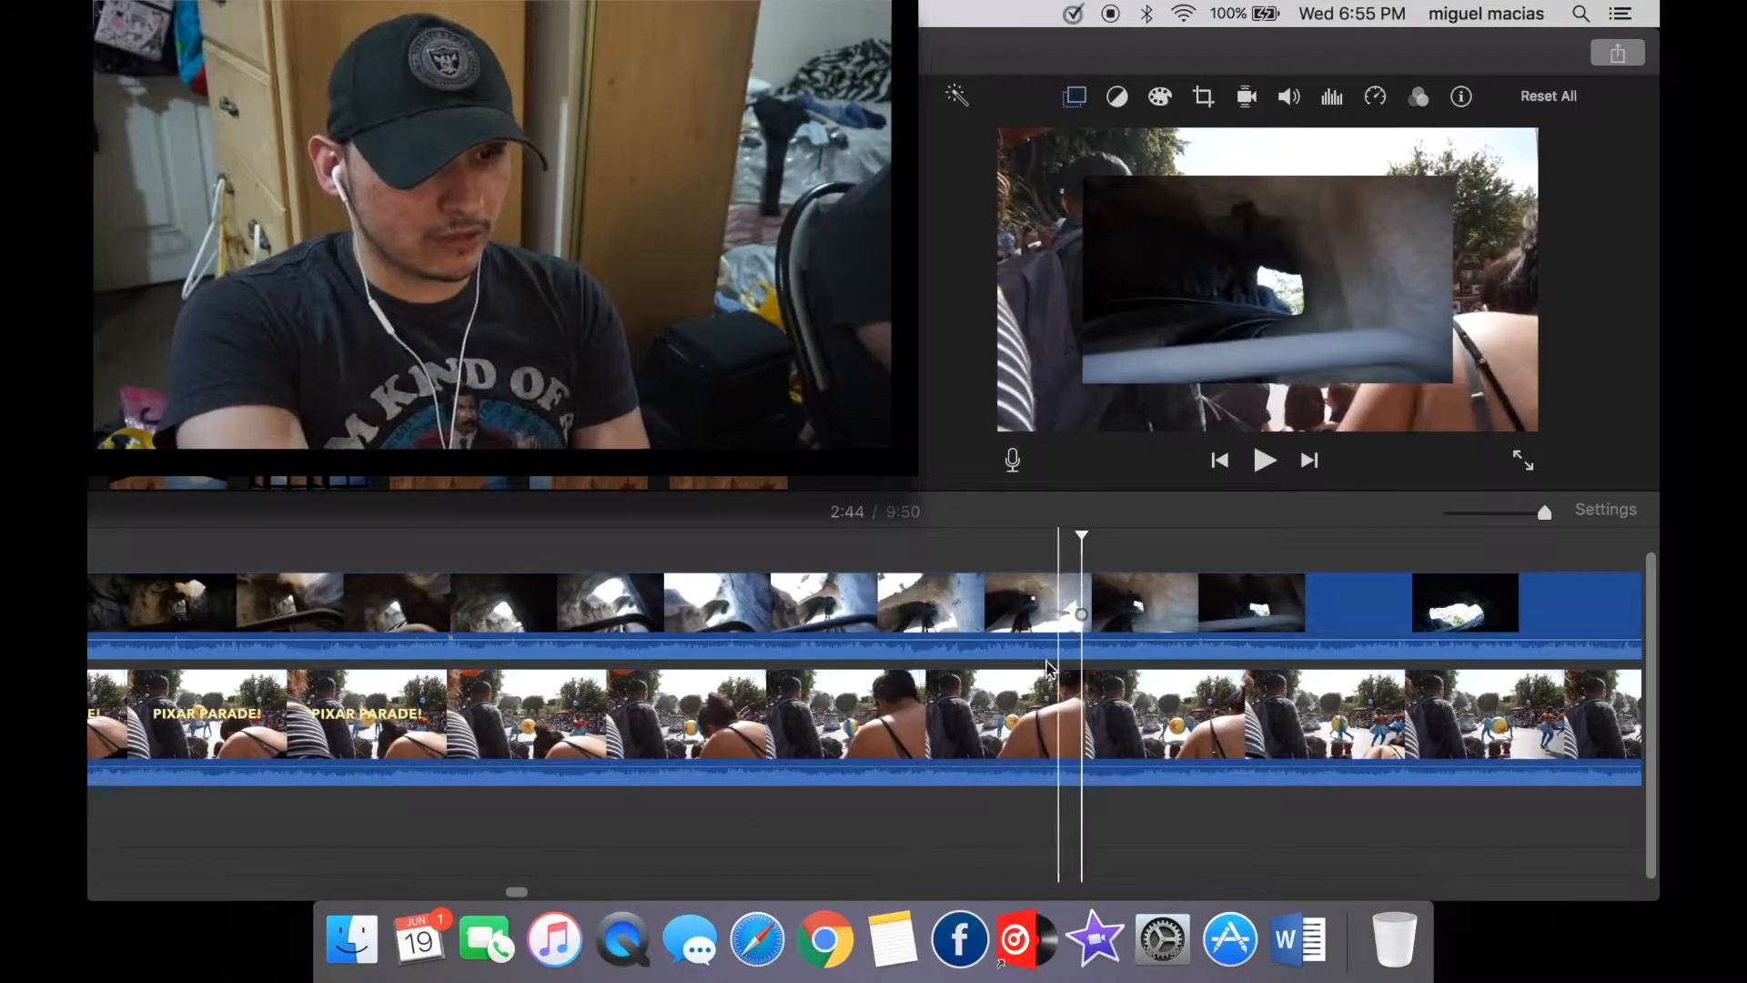
{"action": "scroll", "coordinate": [1031, 713], "scroll_direction": "right", "scroll_amount": 5}
{"action": "left_click", "coordinate": [1030, 710]}
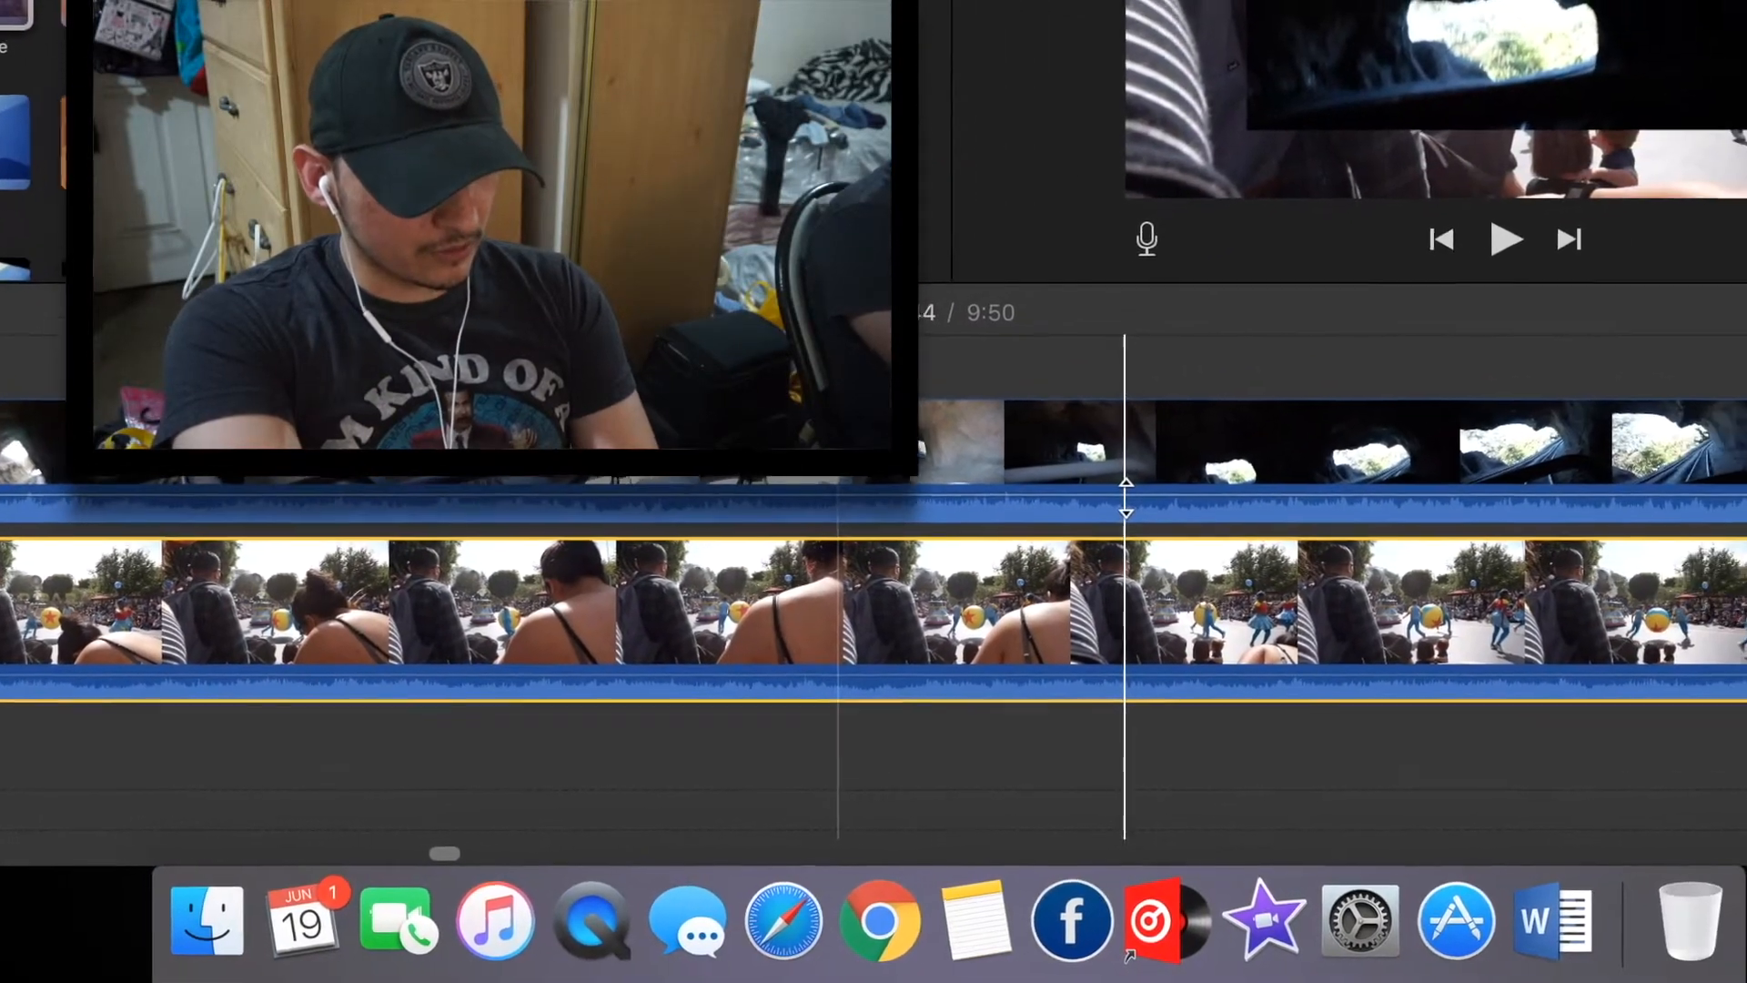
{"action": "left_click_drag", "start_coordinate": [1356, 463], "coordinate": [1329, 592]}
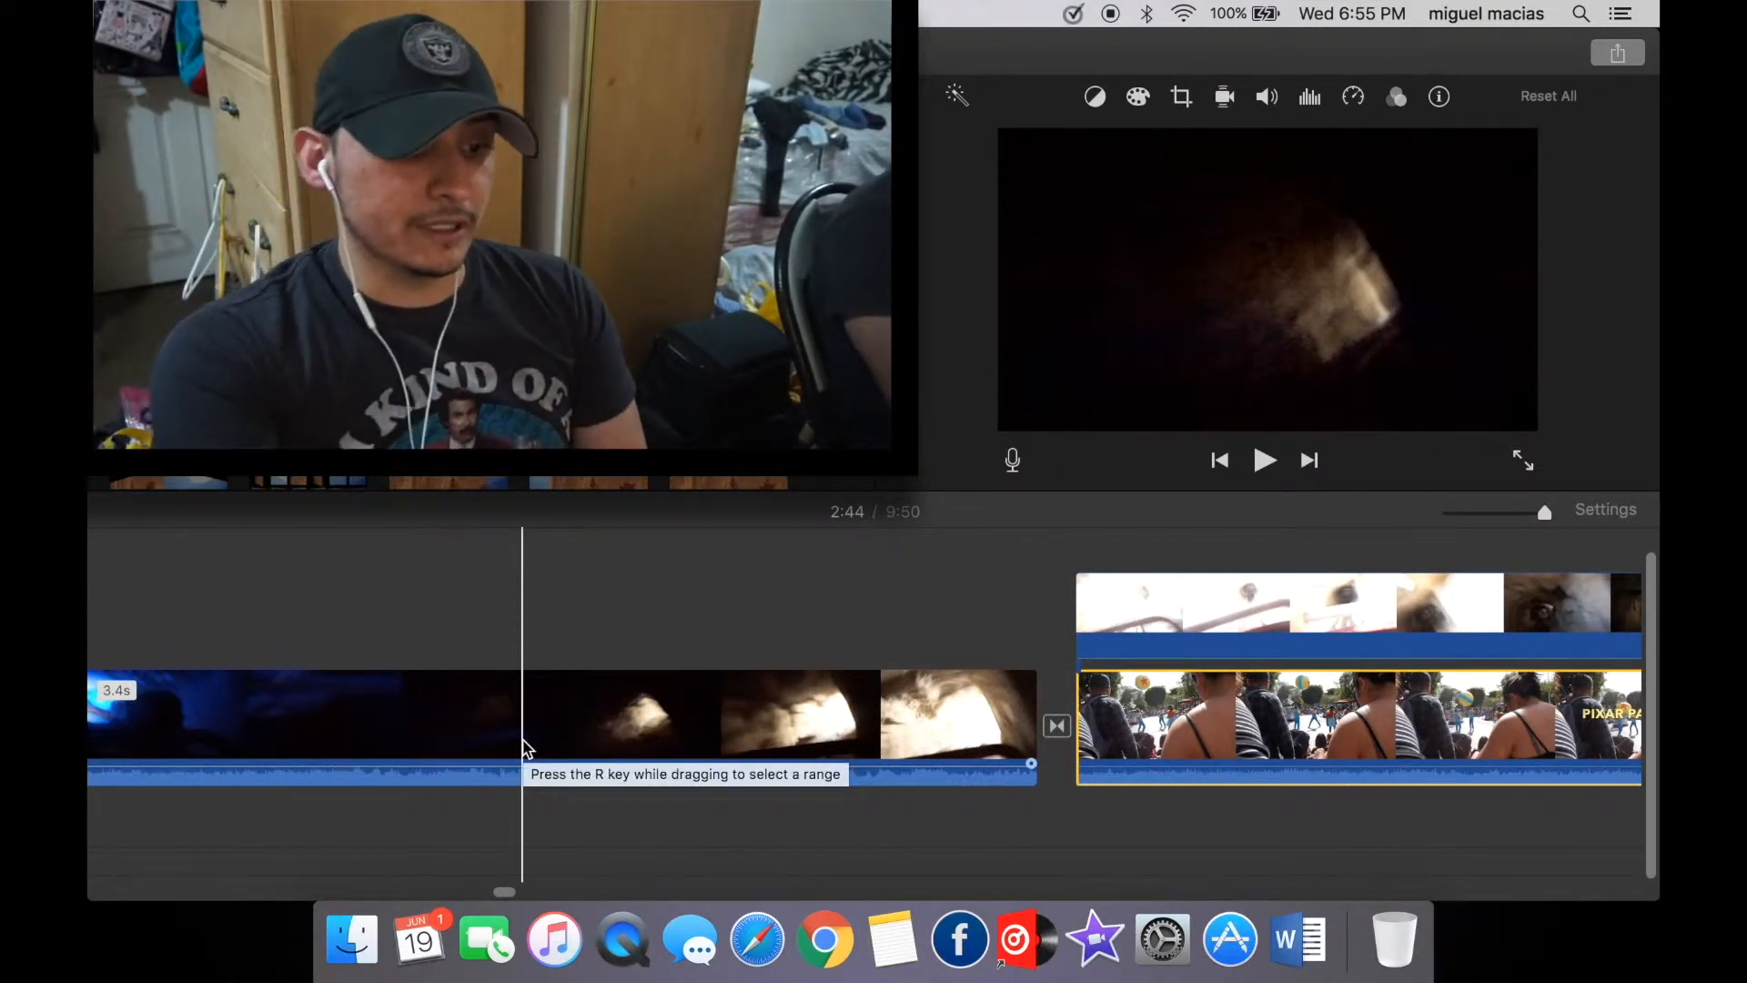
Find the Subscribe green-screen overlay near the end of the timeline and show its Green/Blue Screen settings at 9:08.
{"action": "left_click", "coordinate": [681, 772]}
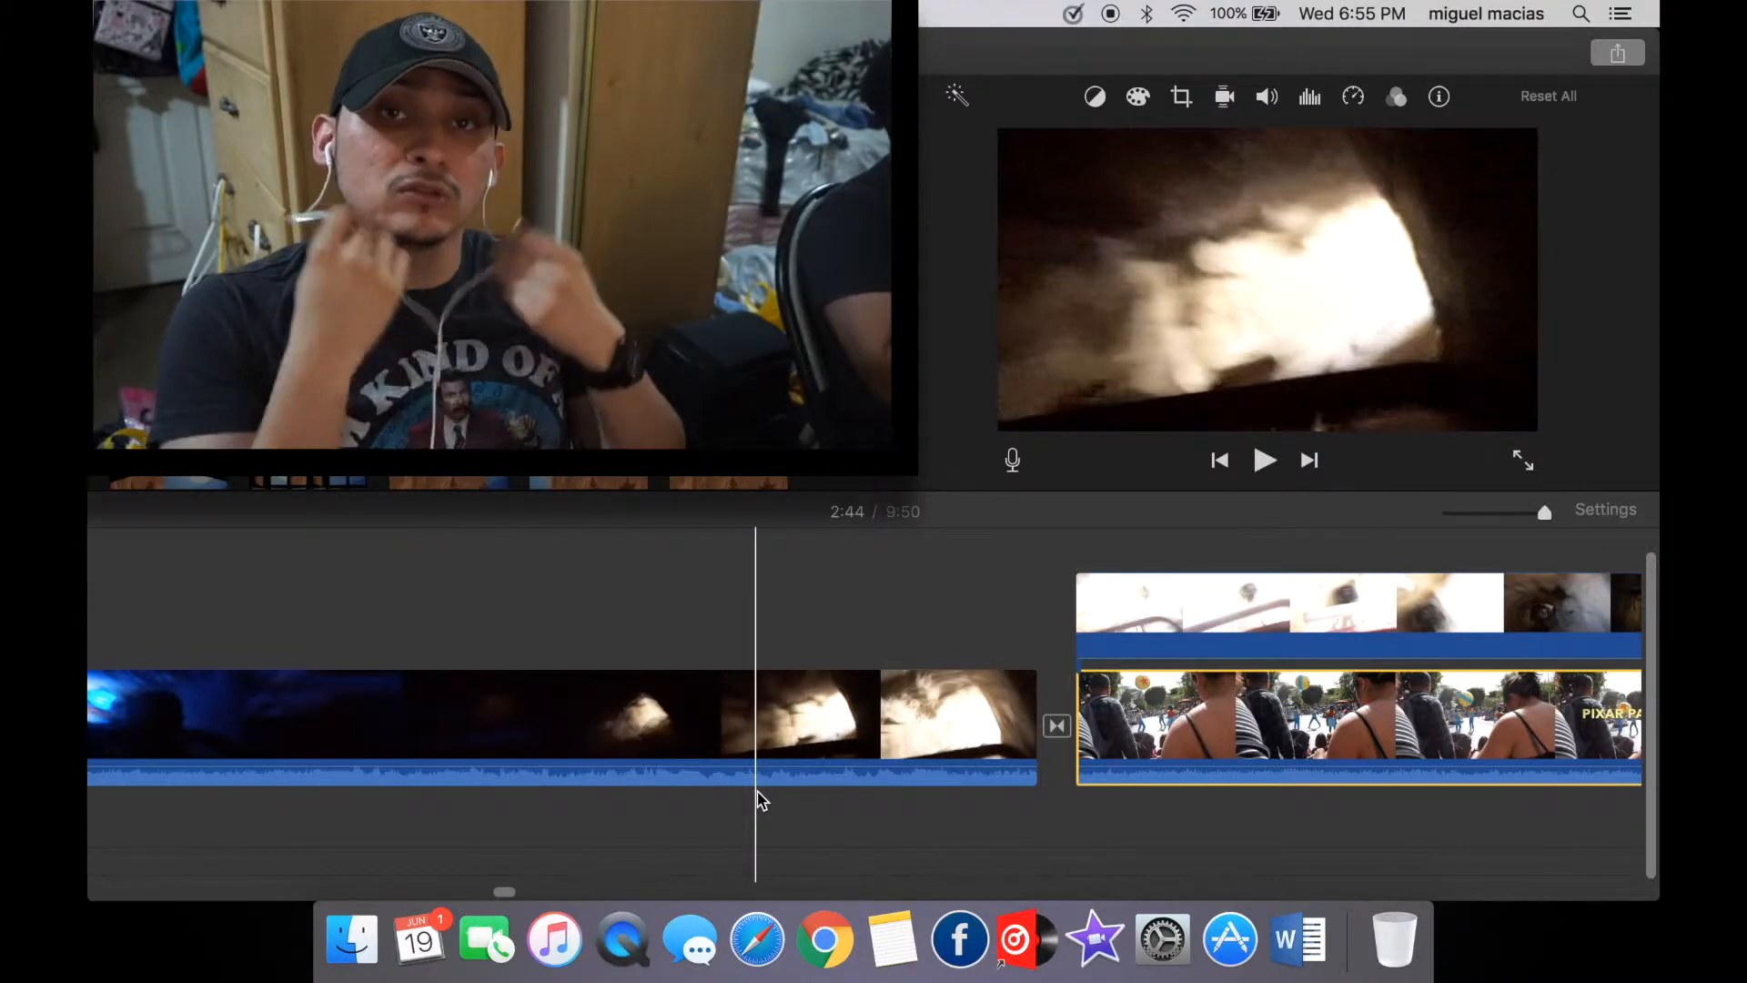
{"action": "scroll", "coordinate": [761, 799], "scroll_direction": "right", "scroll_amount": 7}
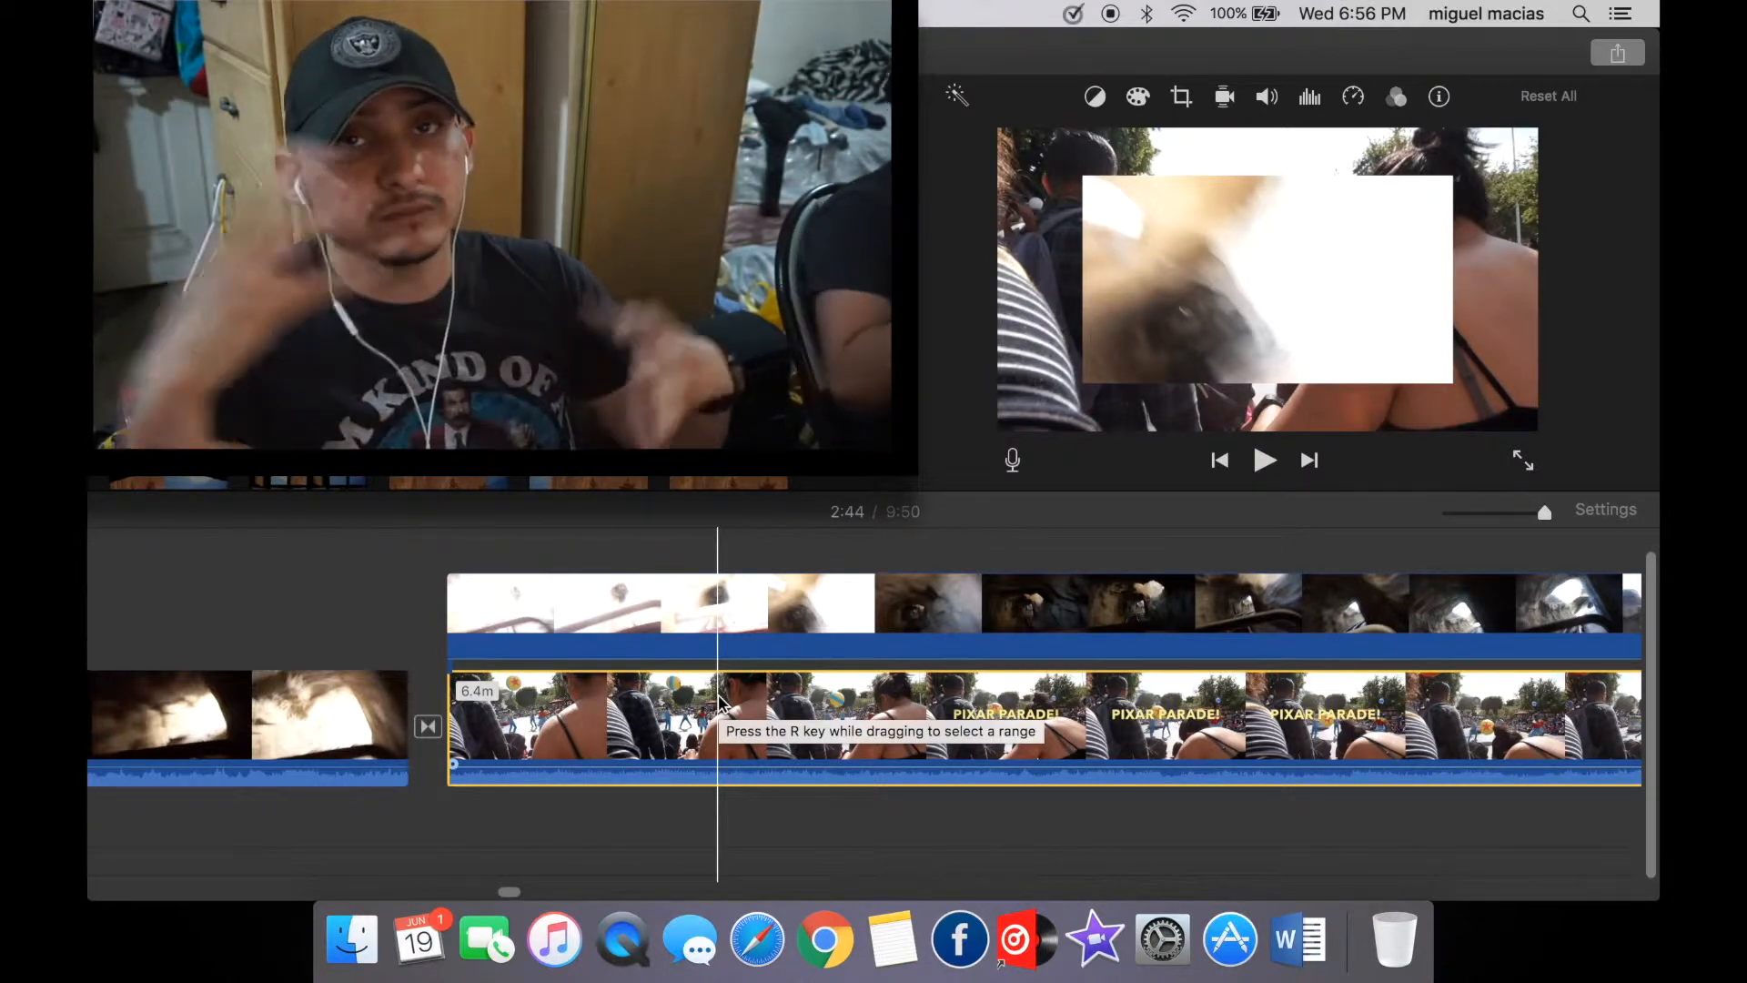
{"action": "scroll", "coordinate": [811, 866], "scroll_direction": "right", "scroll_amount": 15}
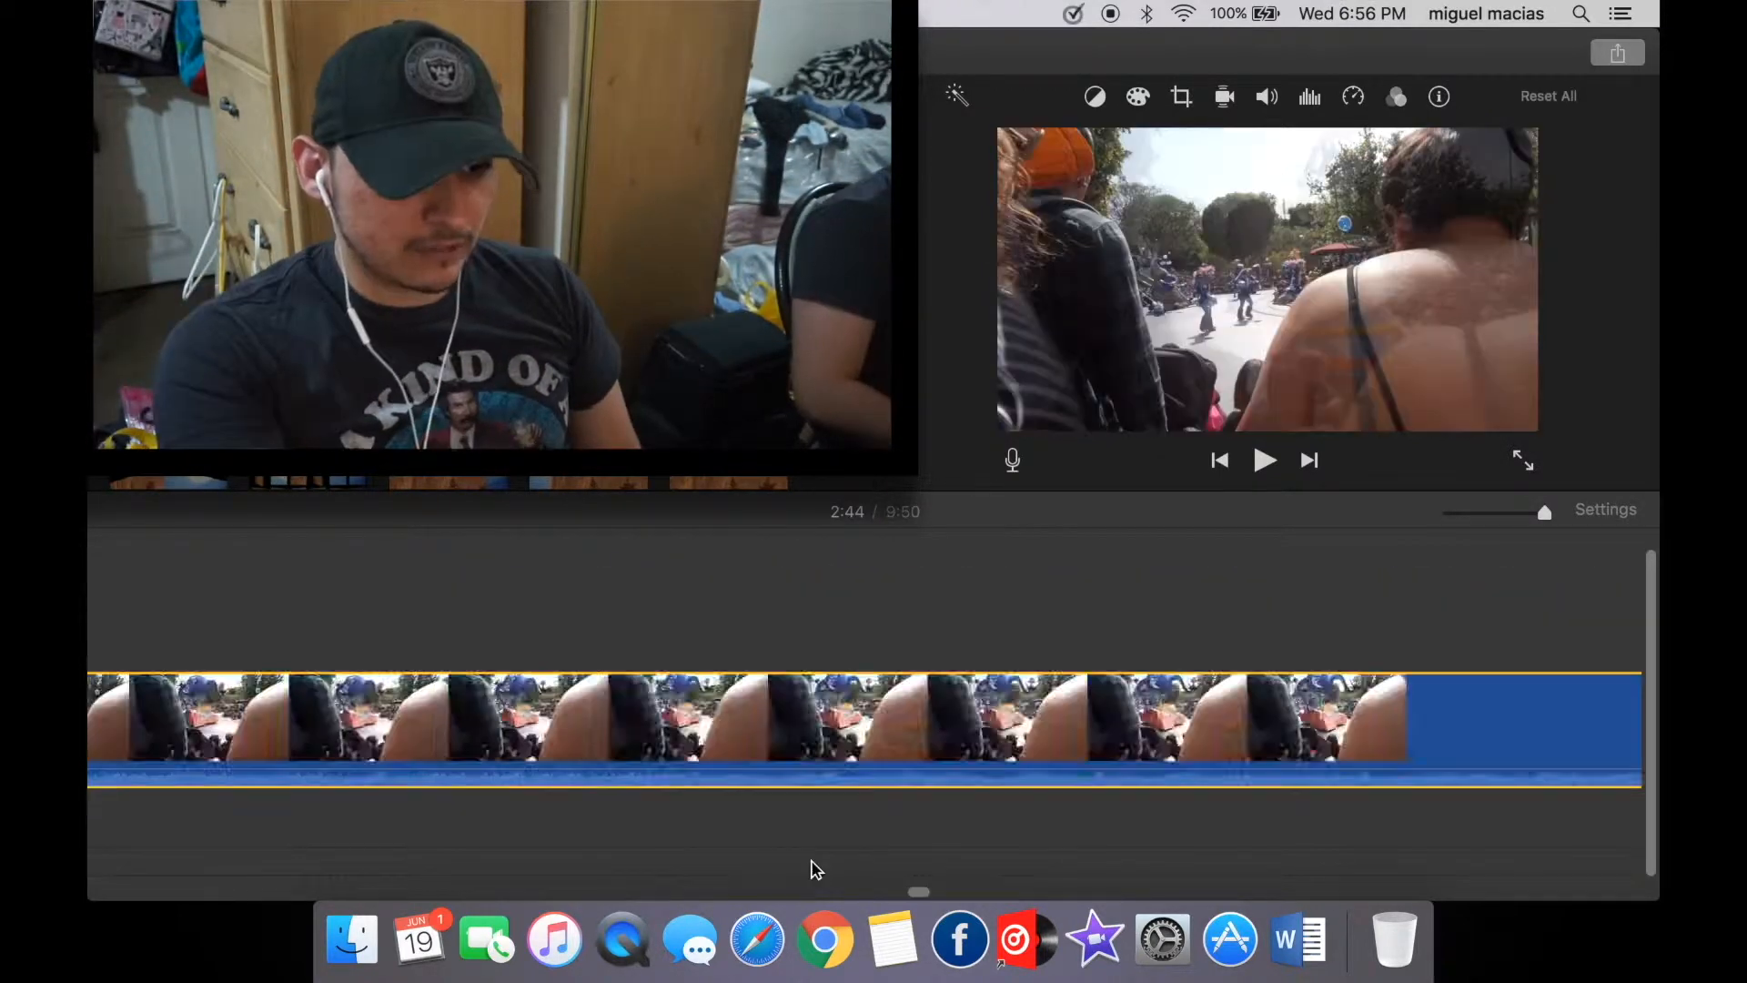
{"action": "scroll", "coordinate": [819, 882], "scroll_direction": "right", "scroll_amount": 5}
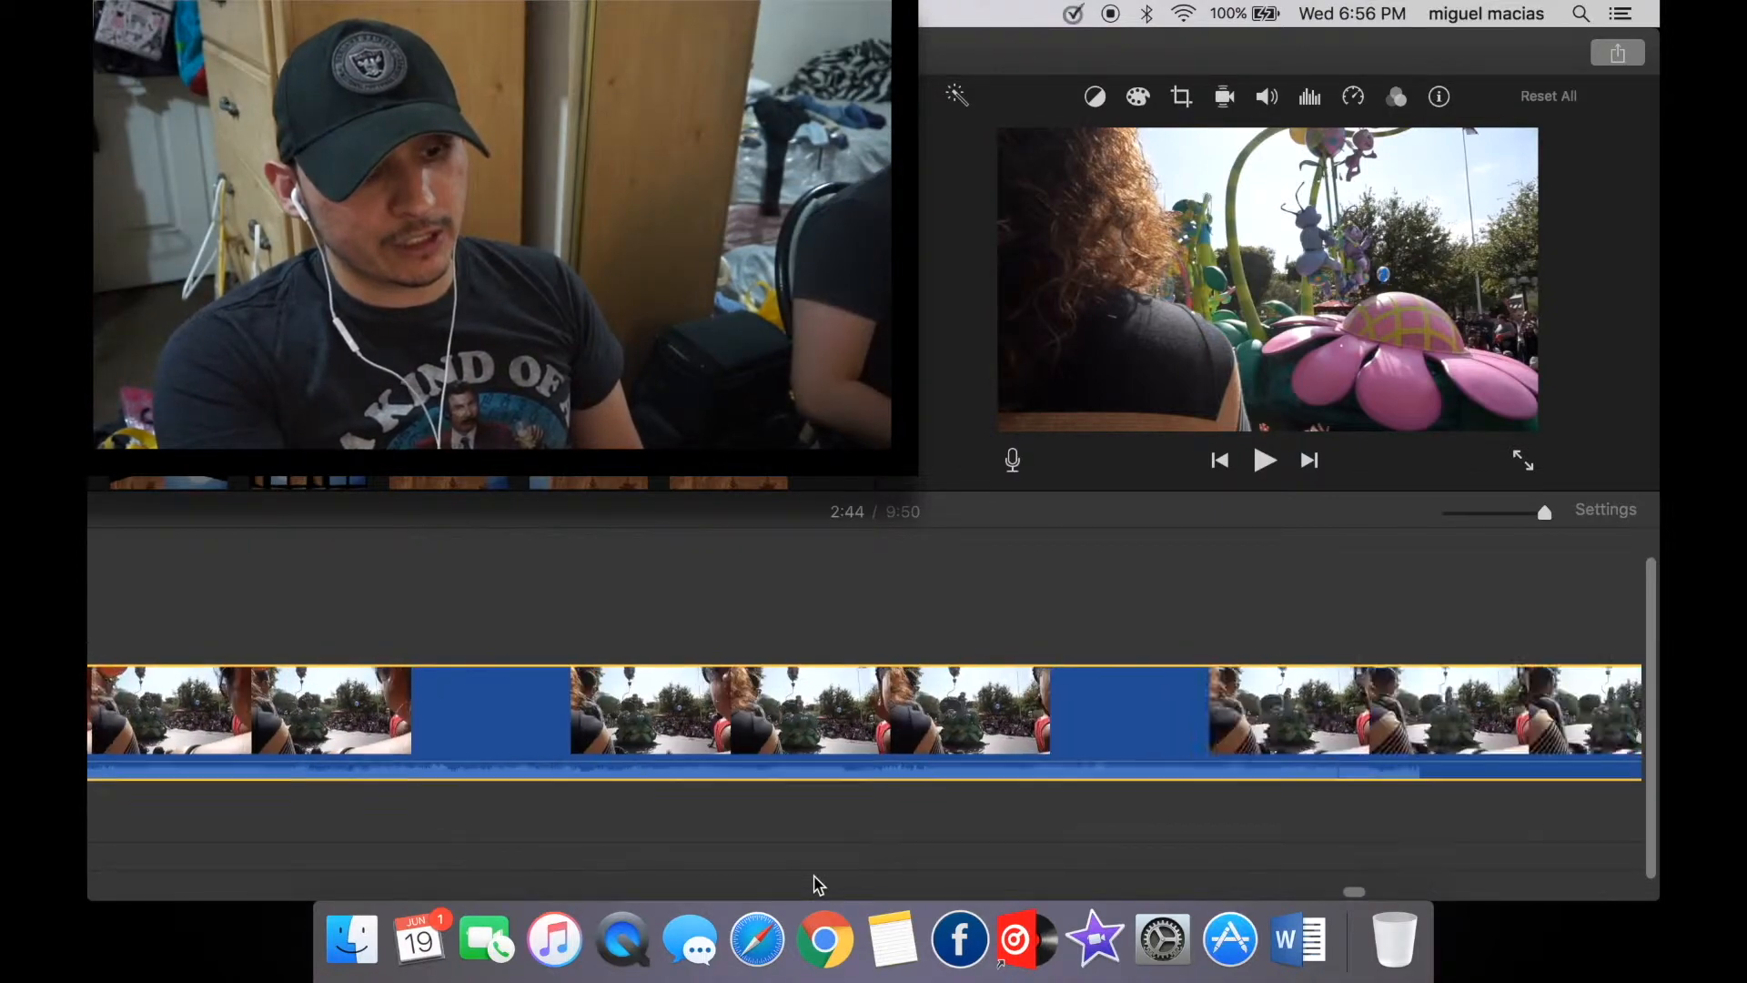
{"action": "scroll", "coordinate": [819, 883], "scroll_direction": "right", "scroll_amount": 4}
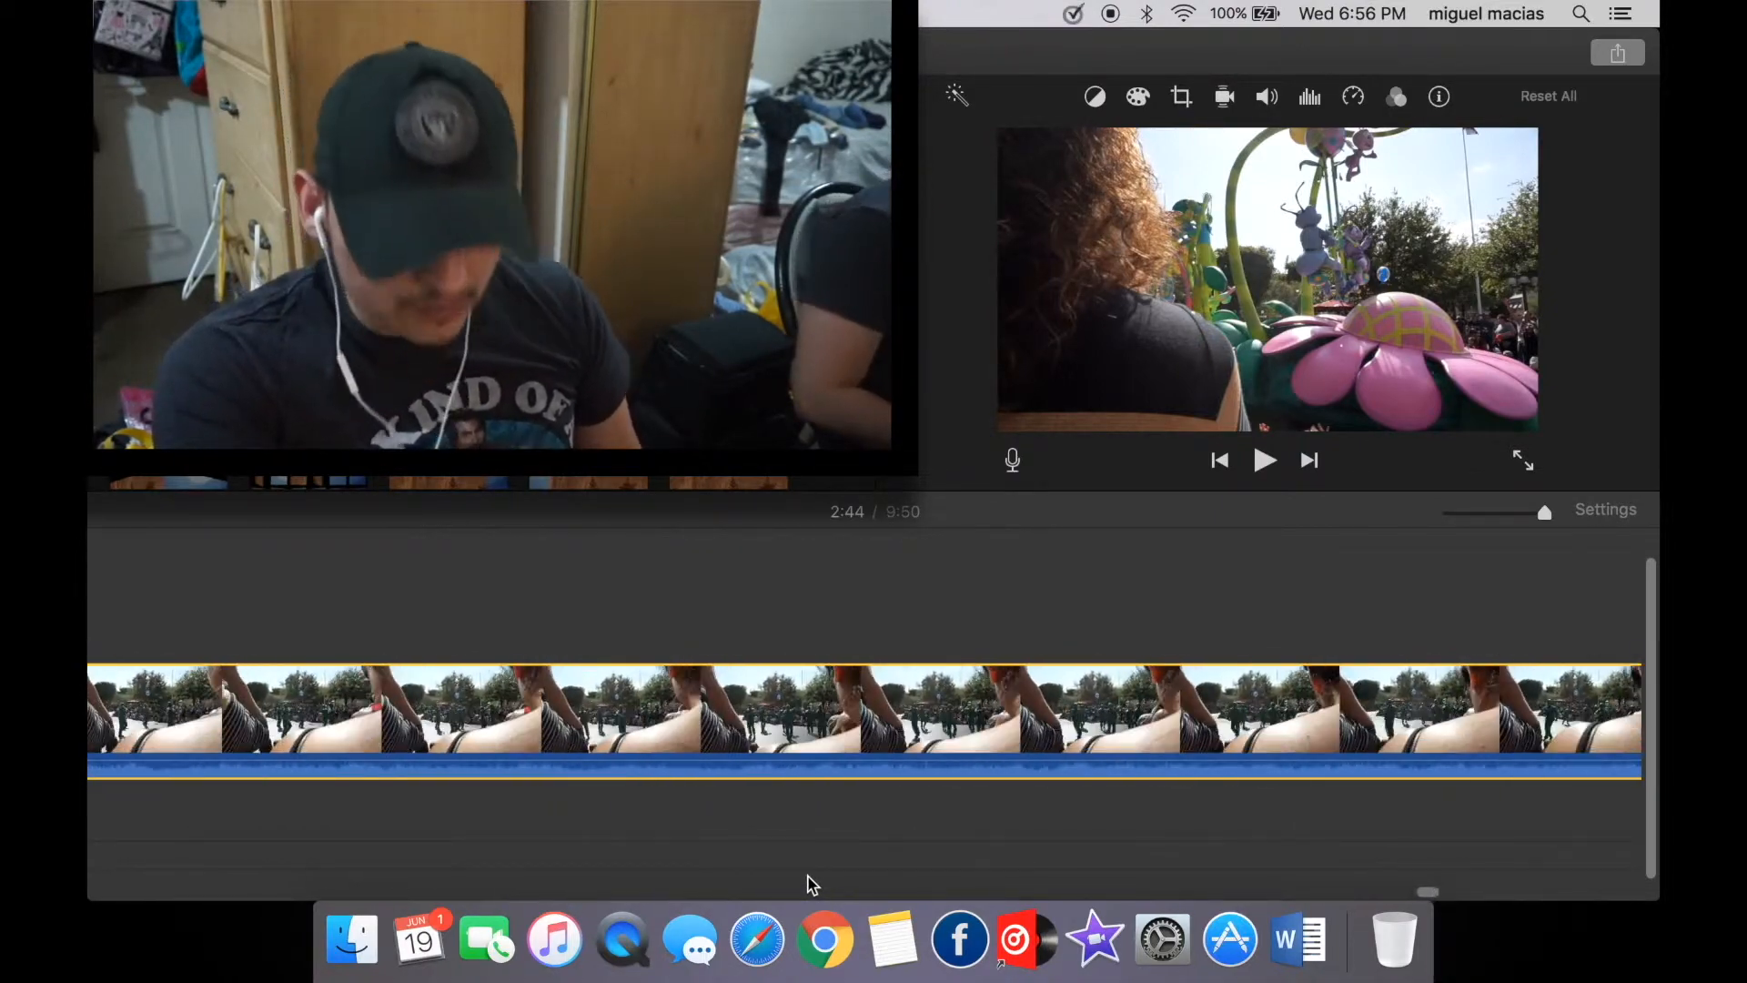
{"action": "scroll", "coordinate": [813, 876], "scroll_direction": "right", "scroll_amount": 2}
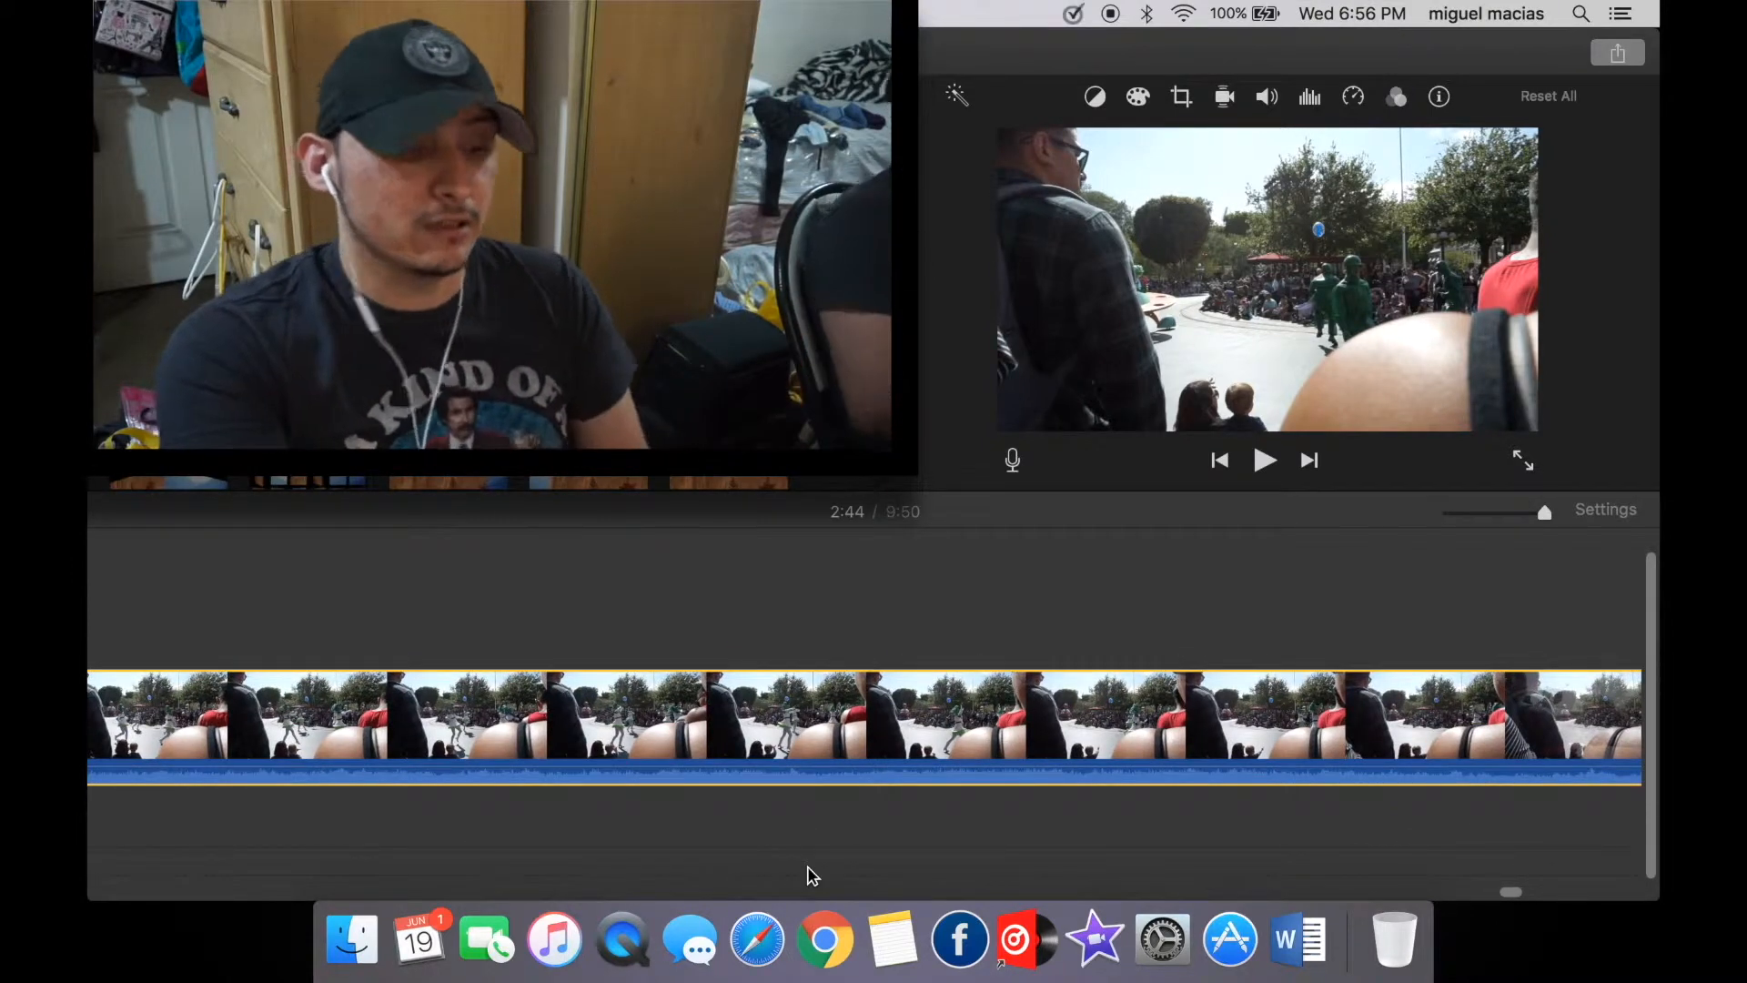
{"action": "scroll", "coordinate": [728, 867], "scroll_direction": "right", "scroll_amount": 1}
{"action": "scroll", "coordinate": [726, 865], "scroll_direction": "left", "scroll_amount": 2}
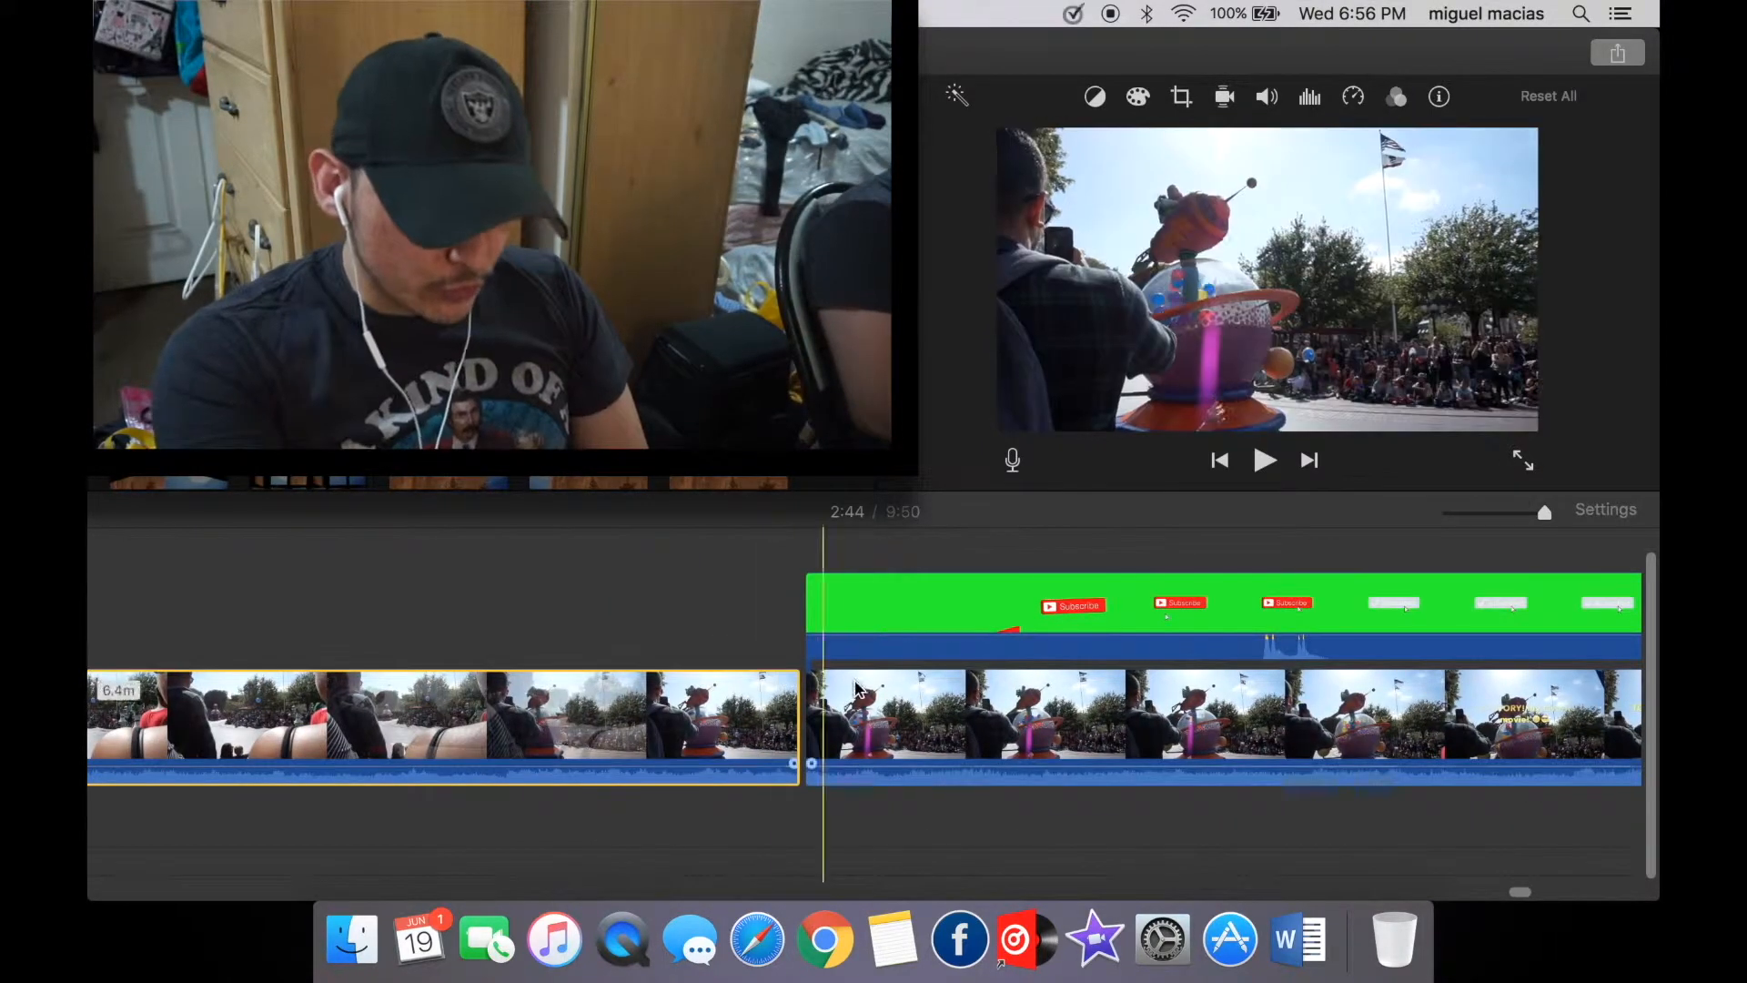
{"action": "left_click", "coordinate": [1046, 605]}
{"action": "scroll", "coordinate": [874, 819], "scroll_direction": "right", "scroll_amount": 5}
{"action": "scroll", "coordinate": [819, 773], "scroll_direction": "left", "scroll_amount": 4}
{"action": "left_click", "coordinate": [772, 601]}
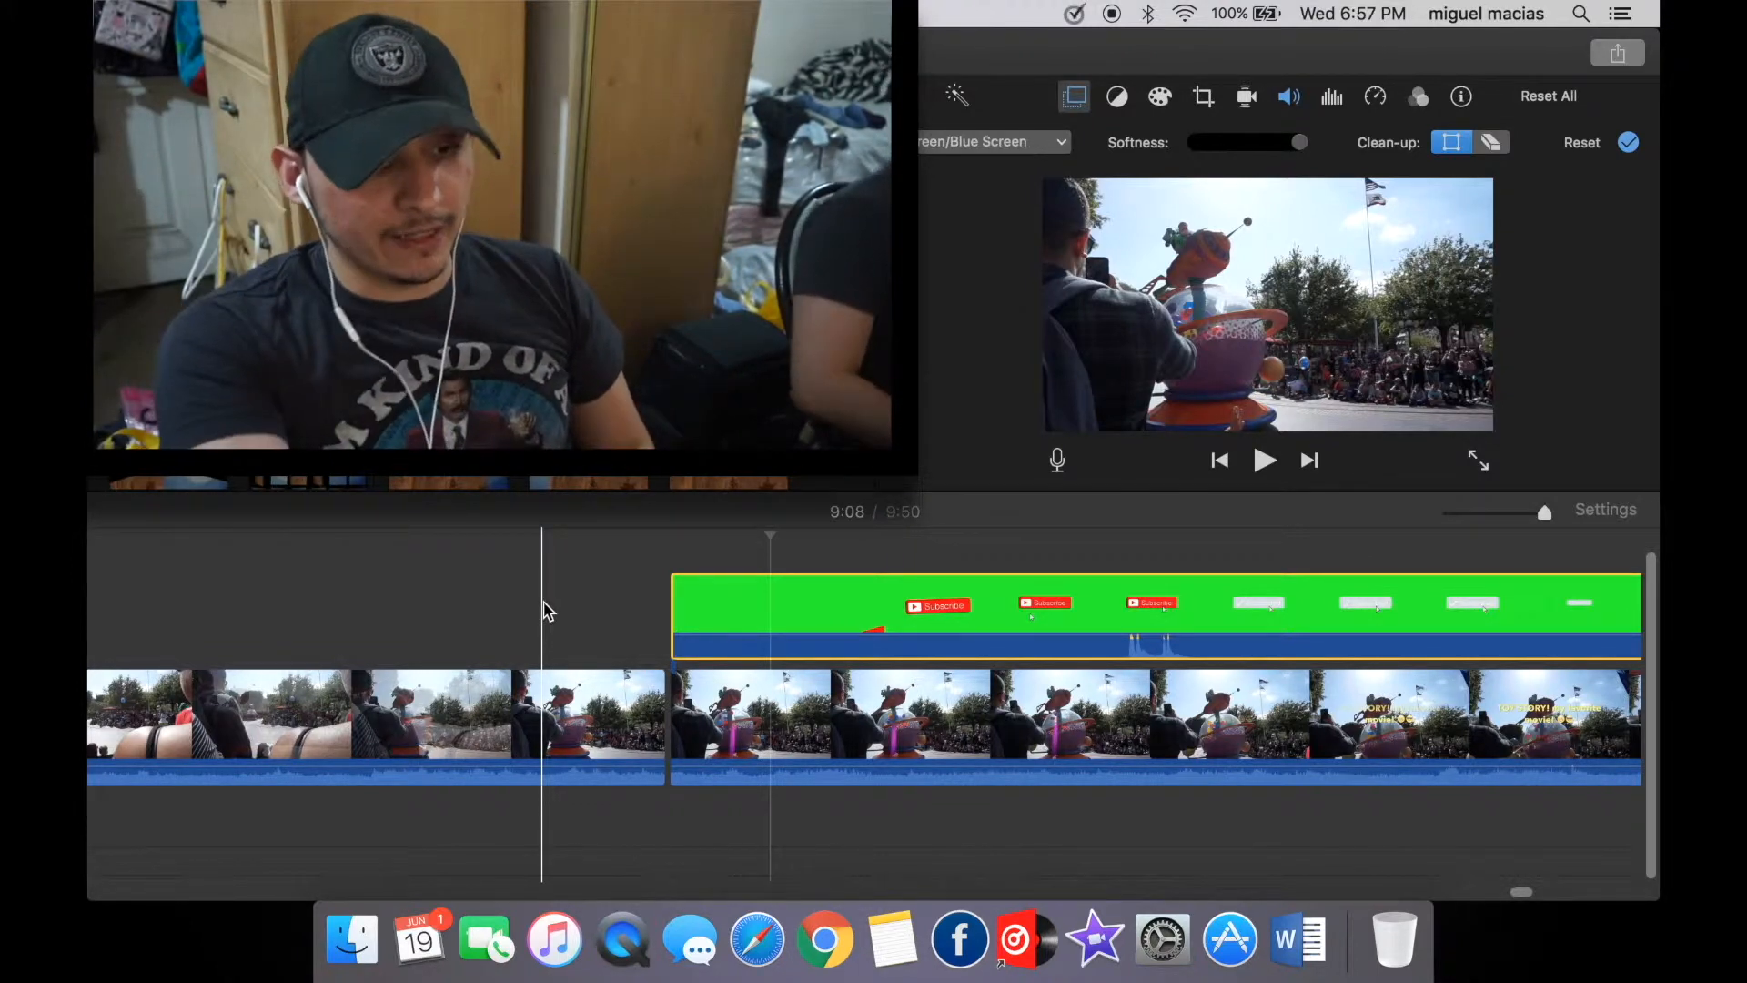
Skim the Instagram green-screen overlay and its title above the final parade clip.
{"action": "scroll", "coordinate": [933, 712], "scroll_direction": "right", "scroll_amount": 20}
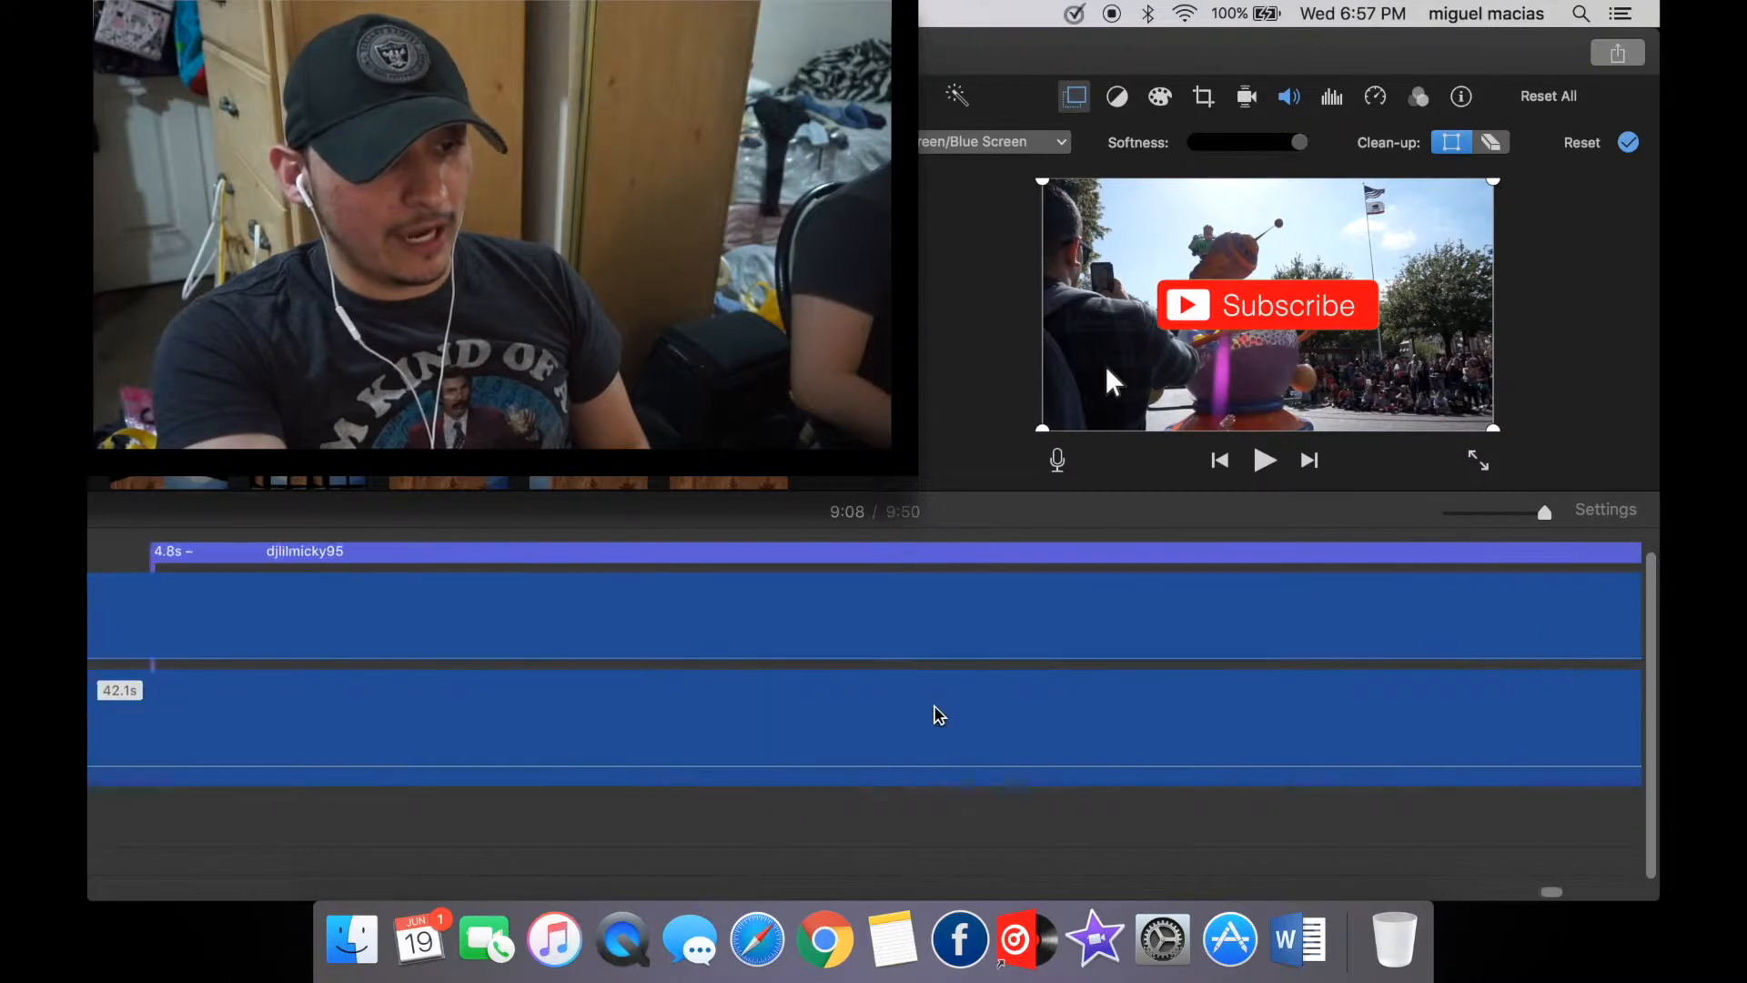
{"action": "scroll", "coordinate": [1137, 709], "scroll_direction": "left", "scroll_amount": 20}
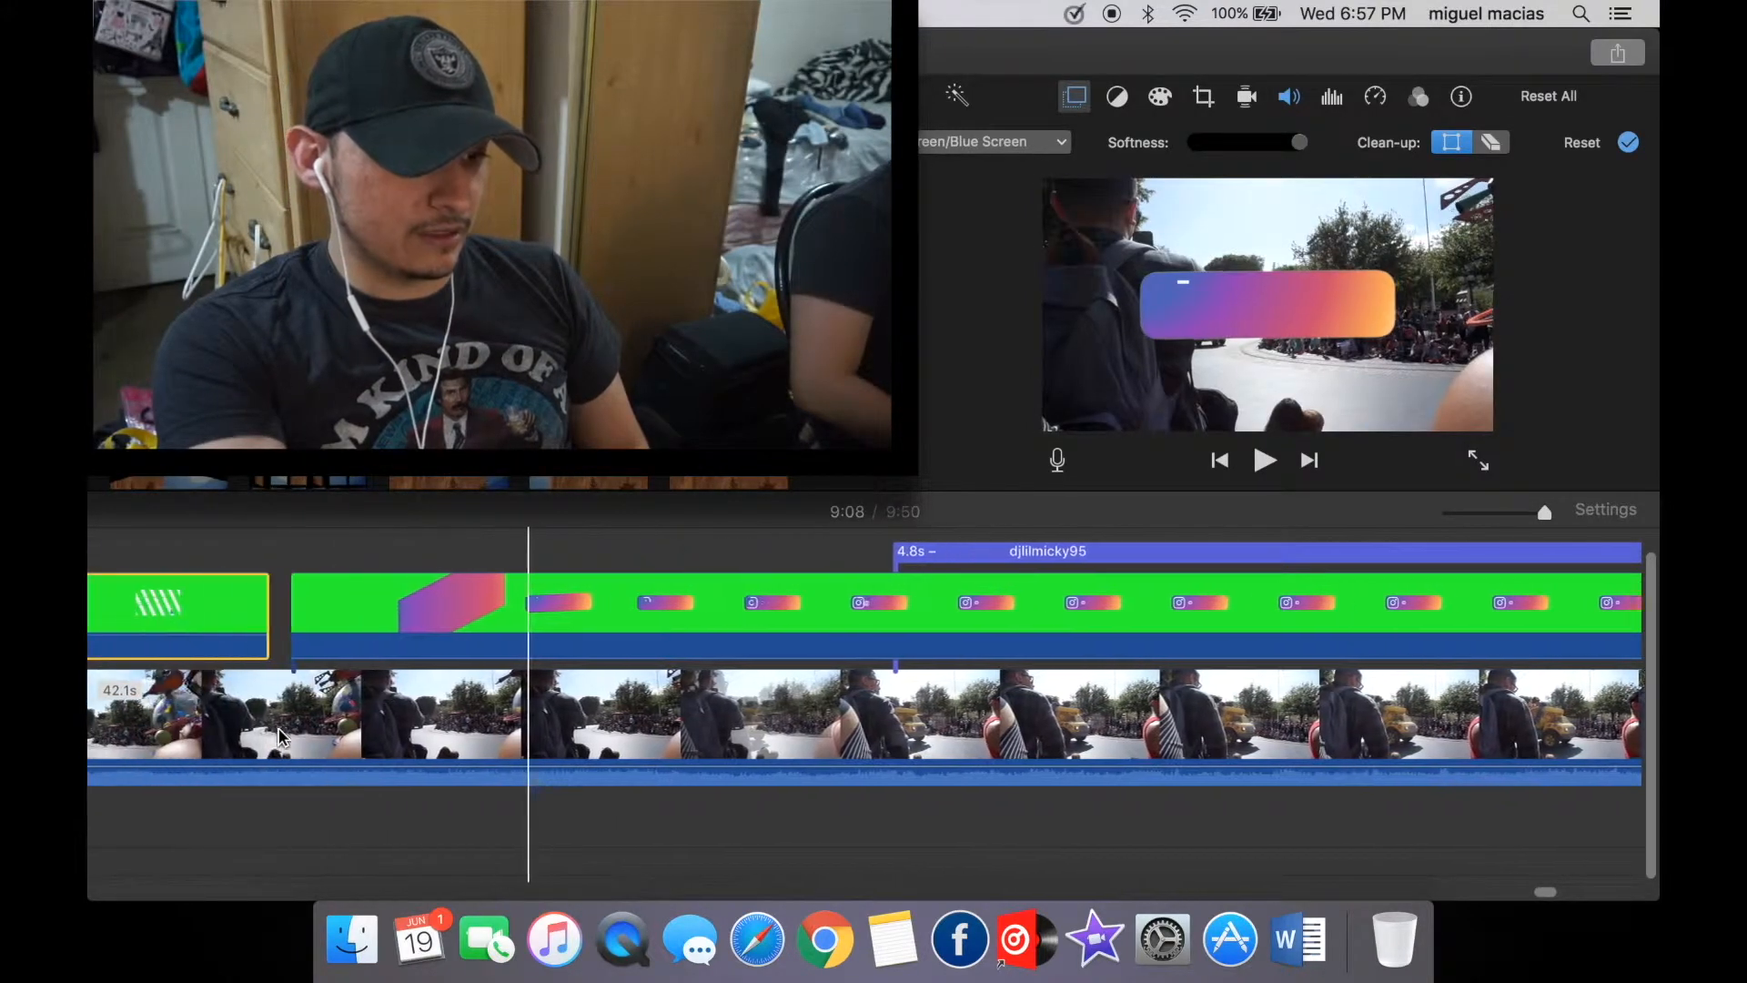
{"action": "scroll", "coordinate": [1215, 701], "scroll_direction": "right", "scroll_amount": 20}
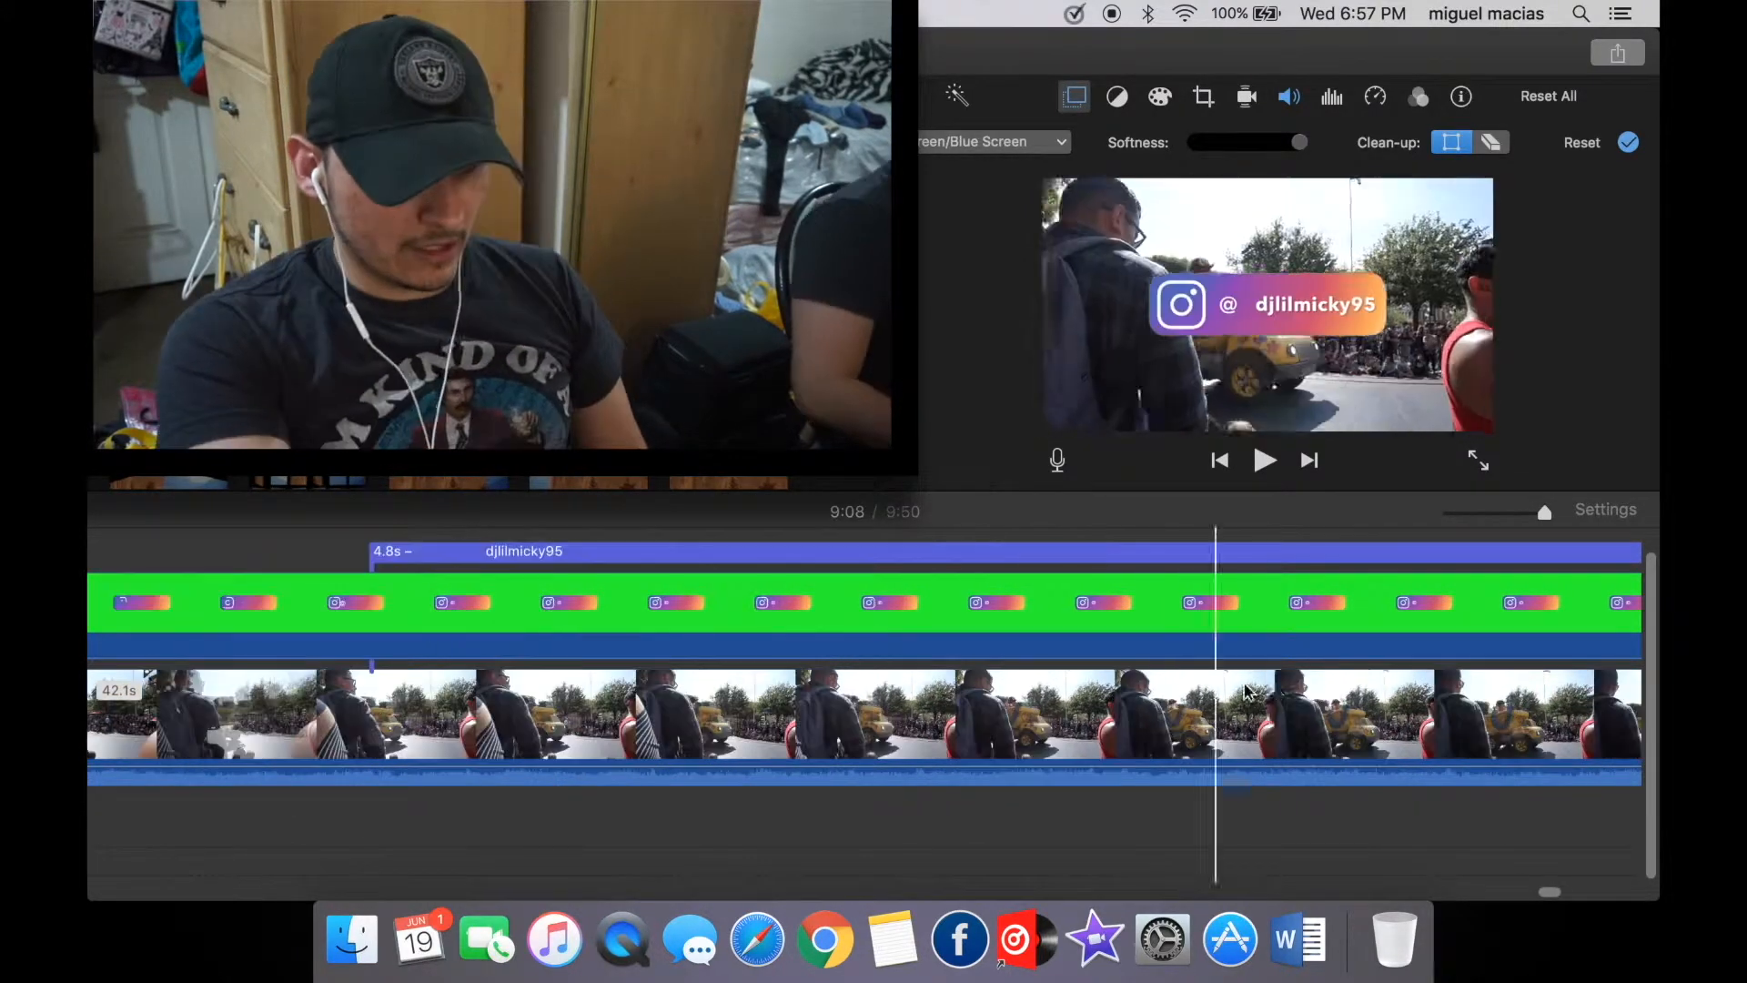
Play the end of the Subscribe overlay from 9:15 and continue into the Instagram green-screen overlay.
{"action": "scroll", "coordinate": [1147, 683], "scroll_direction": "right", "scroll_amount": 20}
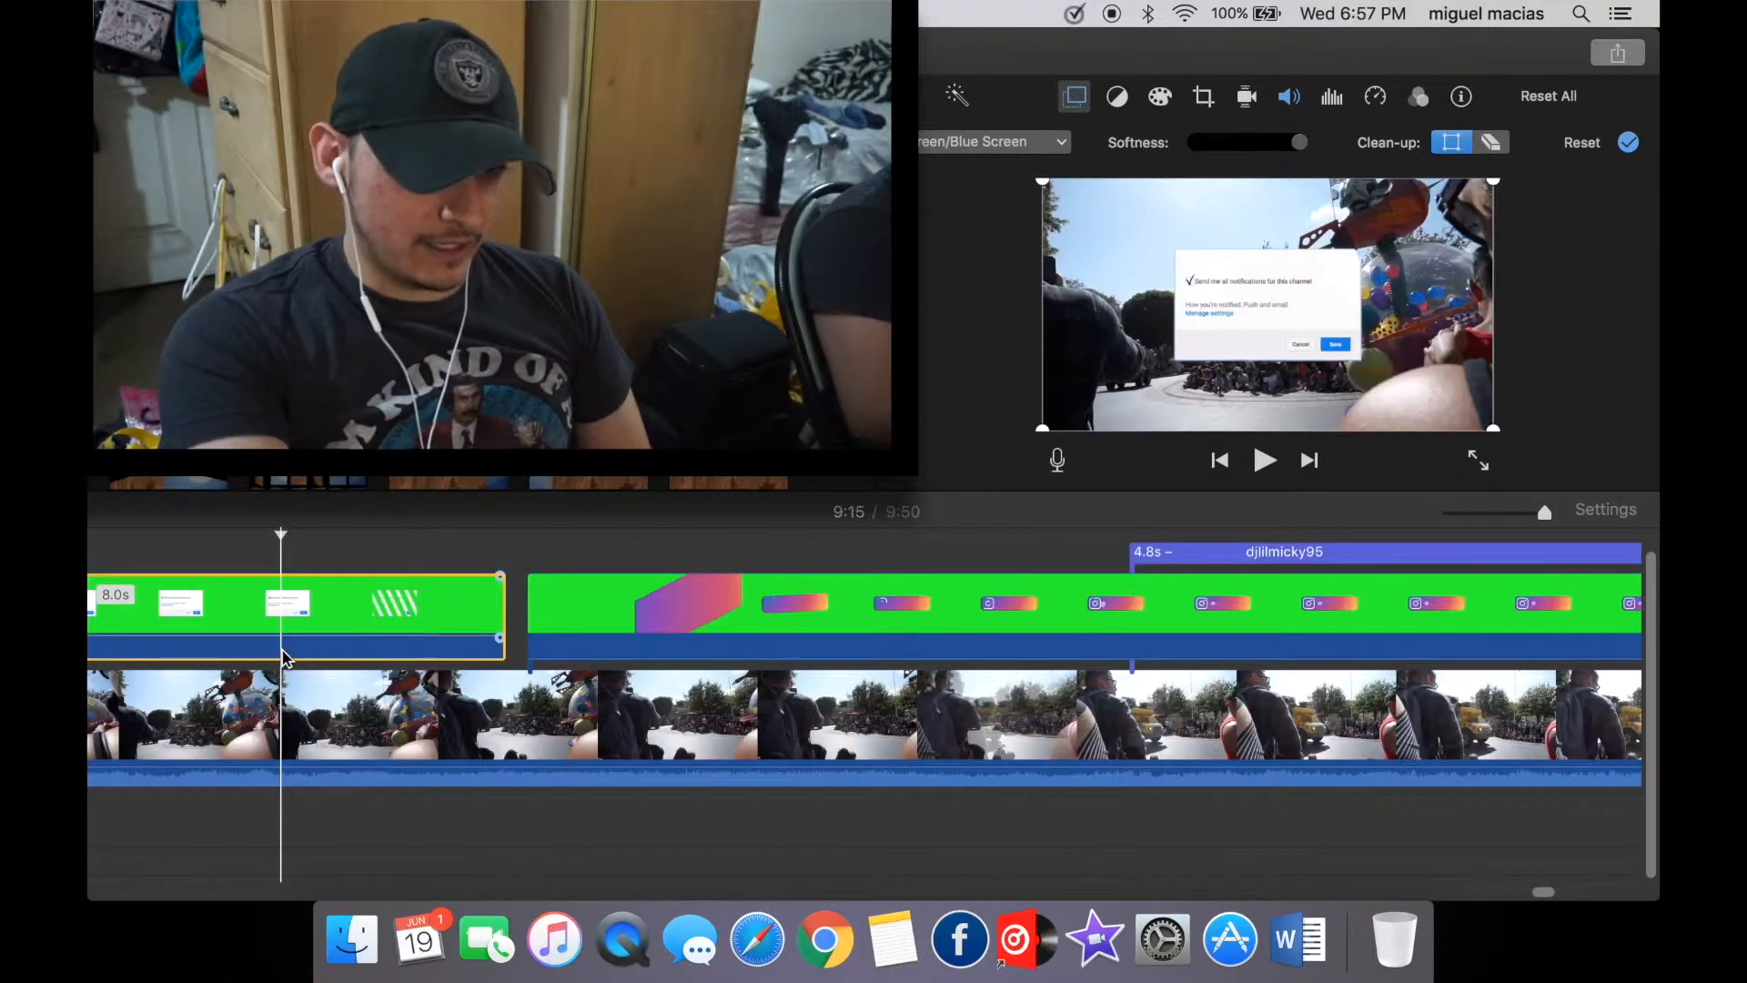
{"action": "key", "text": "space"}
{"action": "key", "text": "space"}
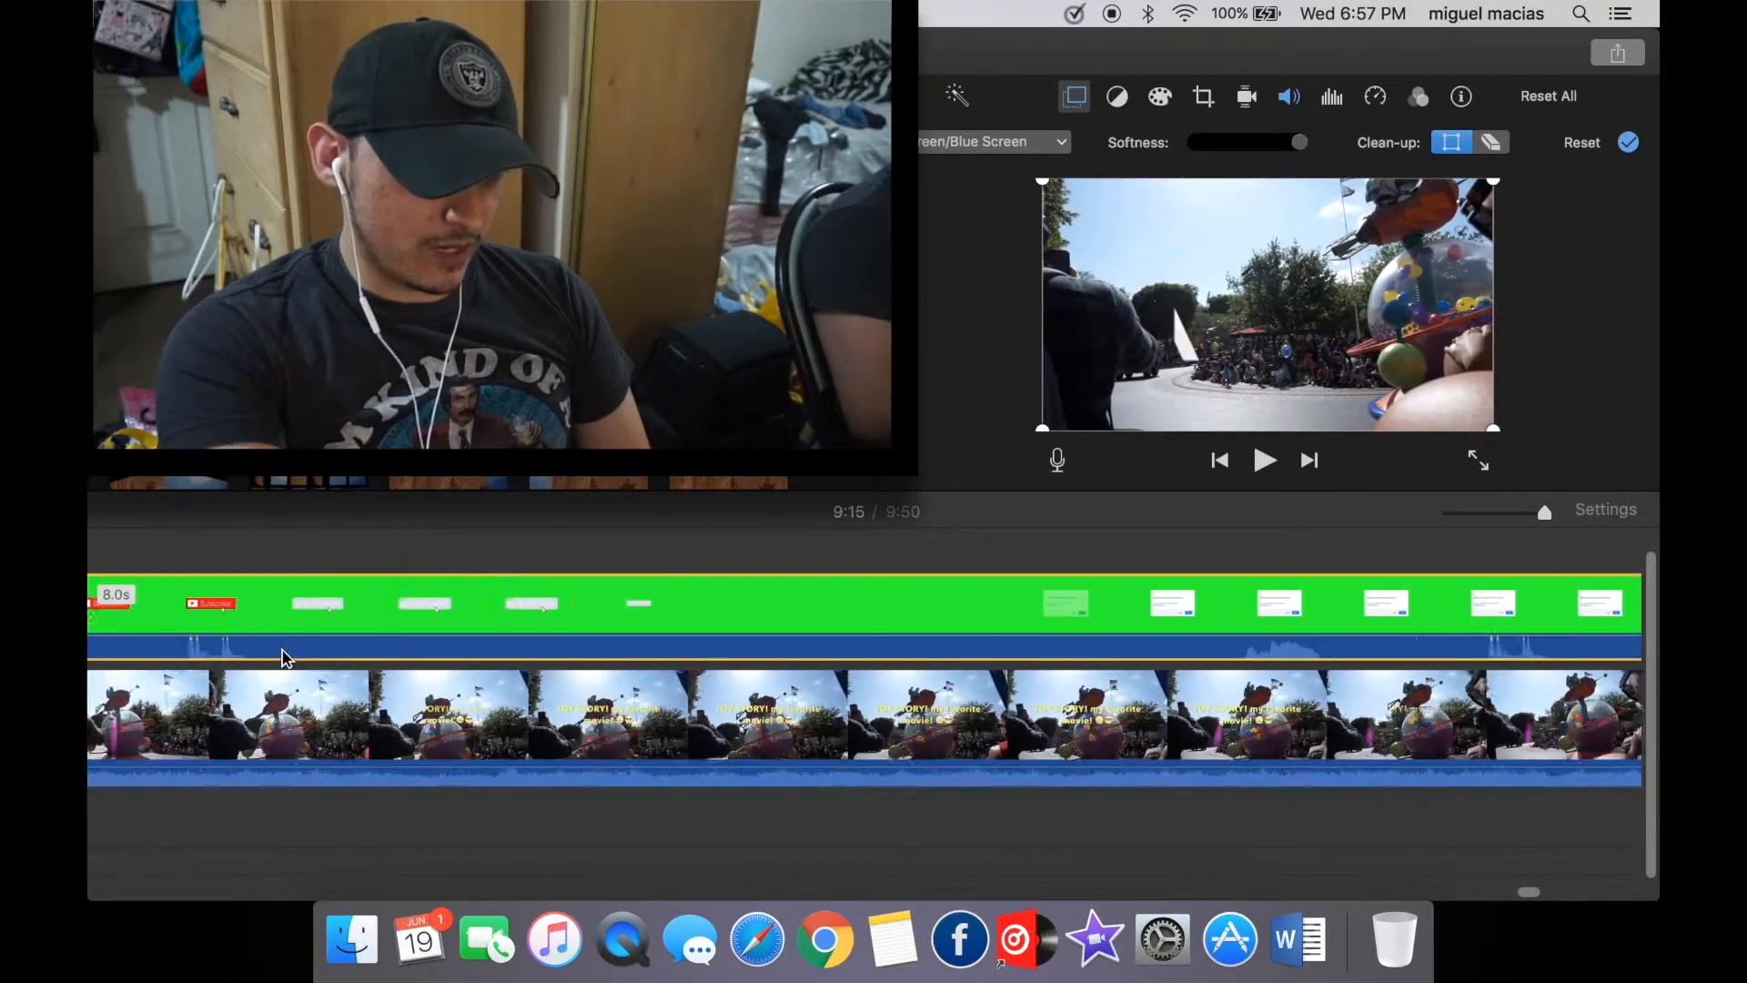
{"action": "key", "text": "space"}
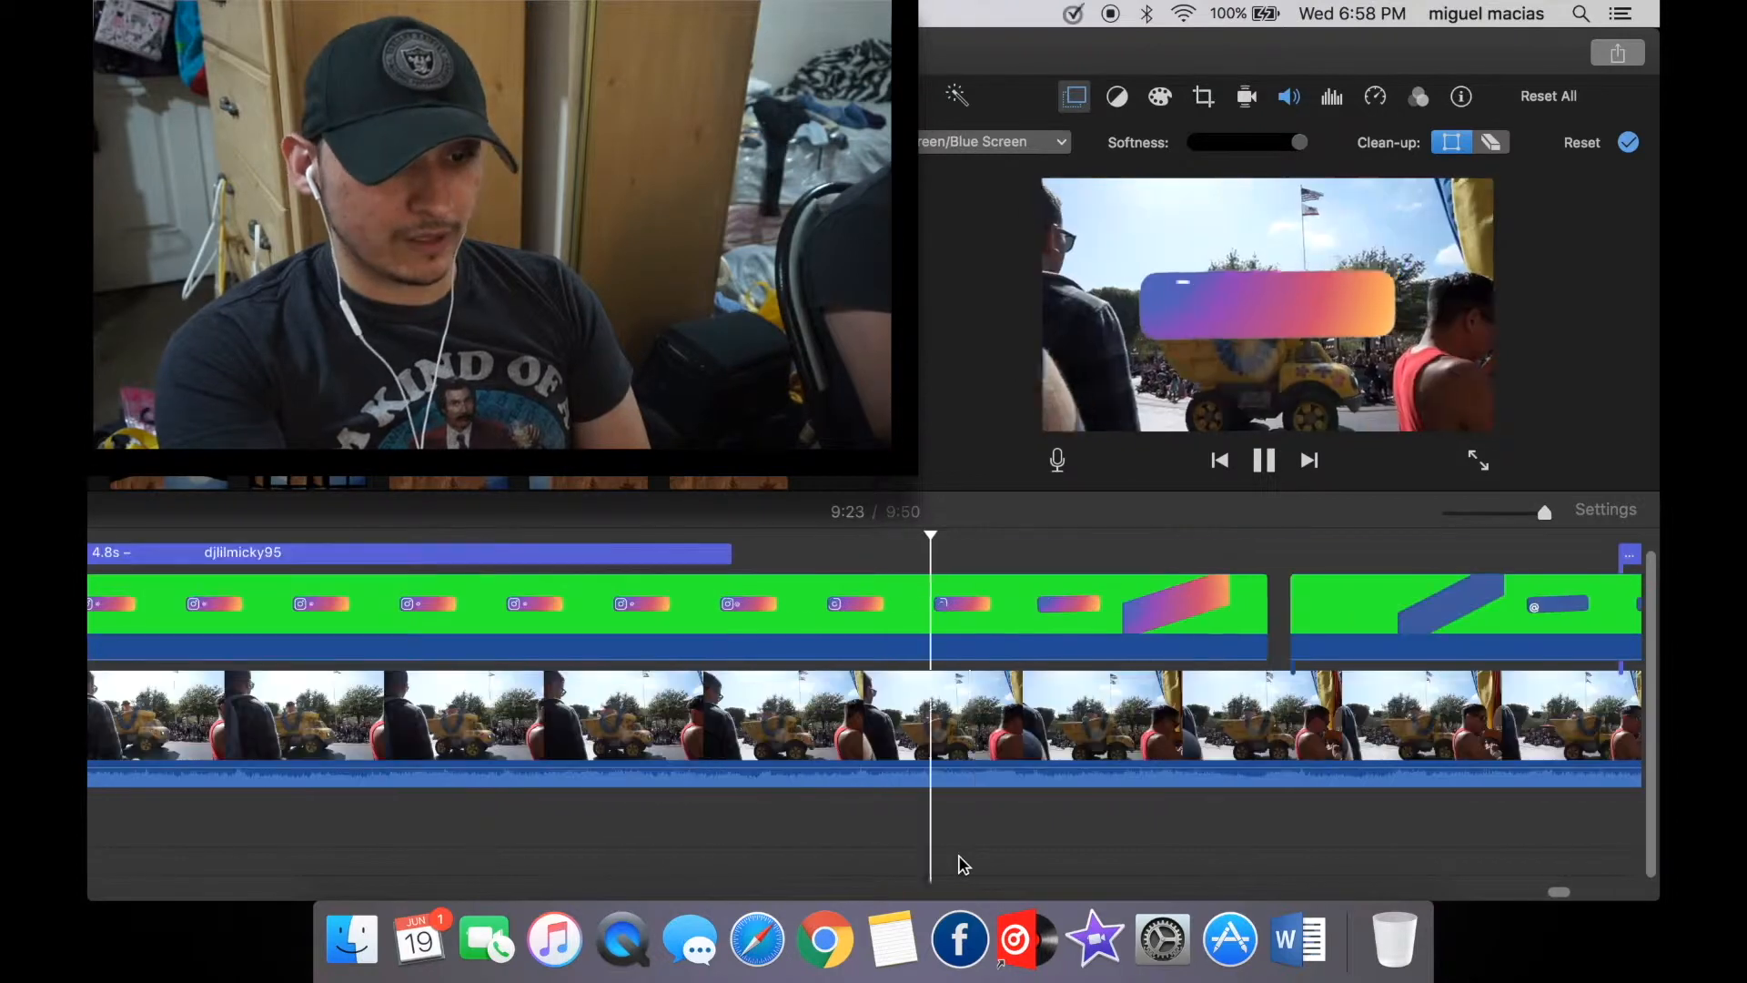
Play and replay the Facebook green-screen overlay and its title above the parade clip around 9:29.
{"action": "scroll", "coordinate": [962, 863], "scroll_direction": "right", "scroll_amount": 5}
{"action": "scroll", "coordinate": [964, 865], "scroll_direction": "right", "scroll_amount": 2}
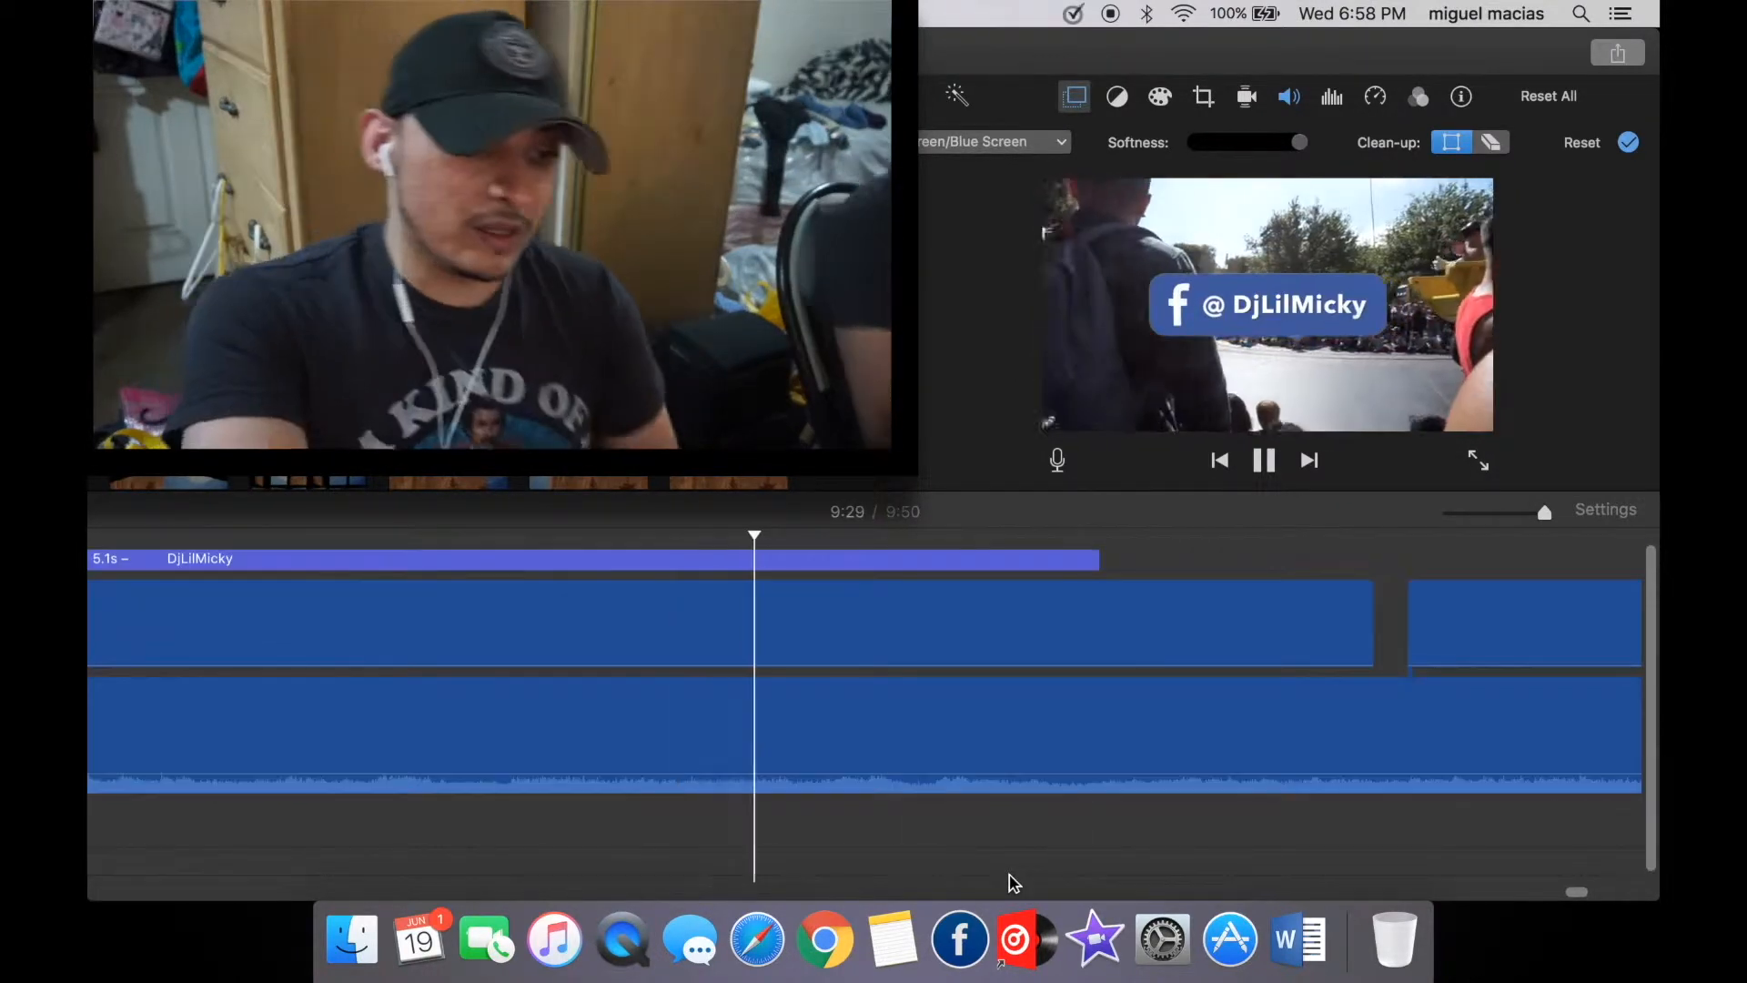
{"action": "scroll", "coordinate": [1009, 875], "scroll_direction": "right", "scroll_amount": 3}
{"action": "key", "text": "space"}
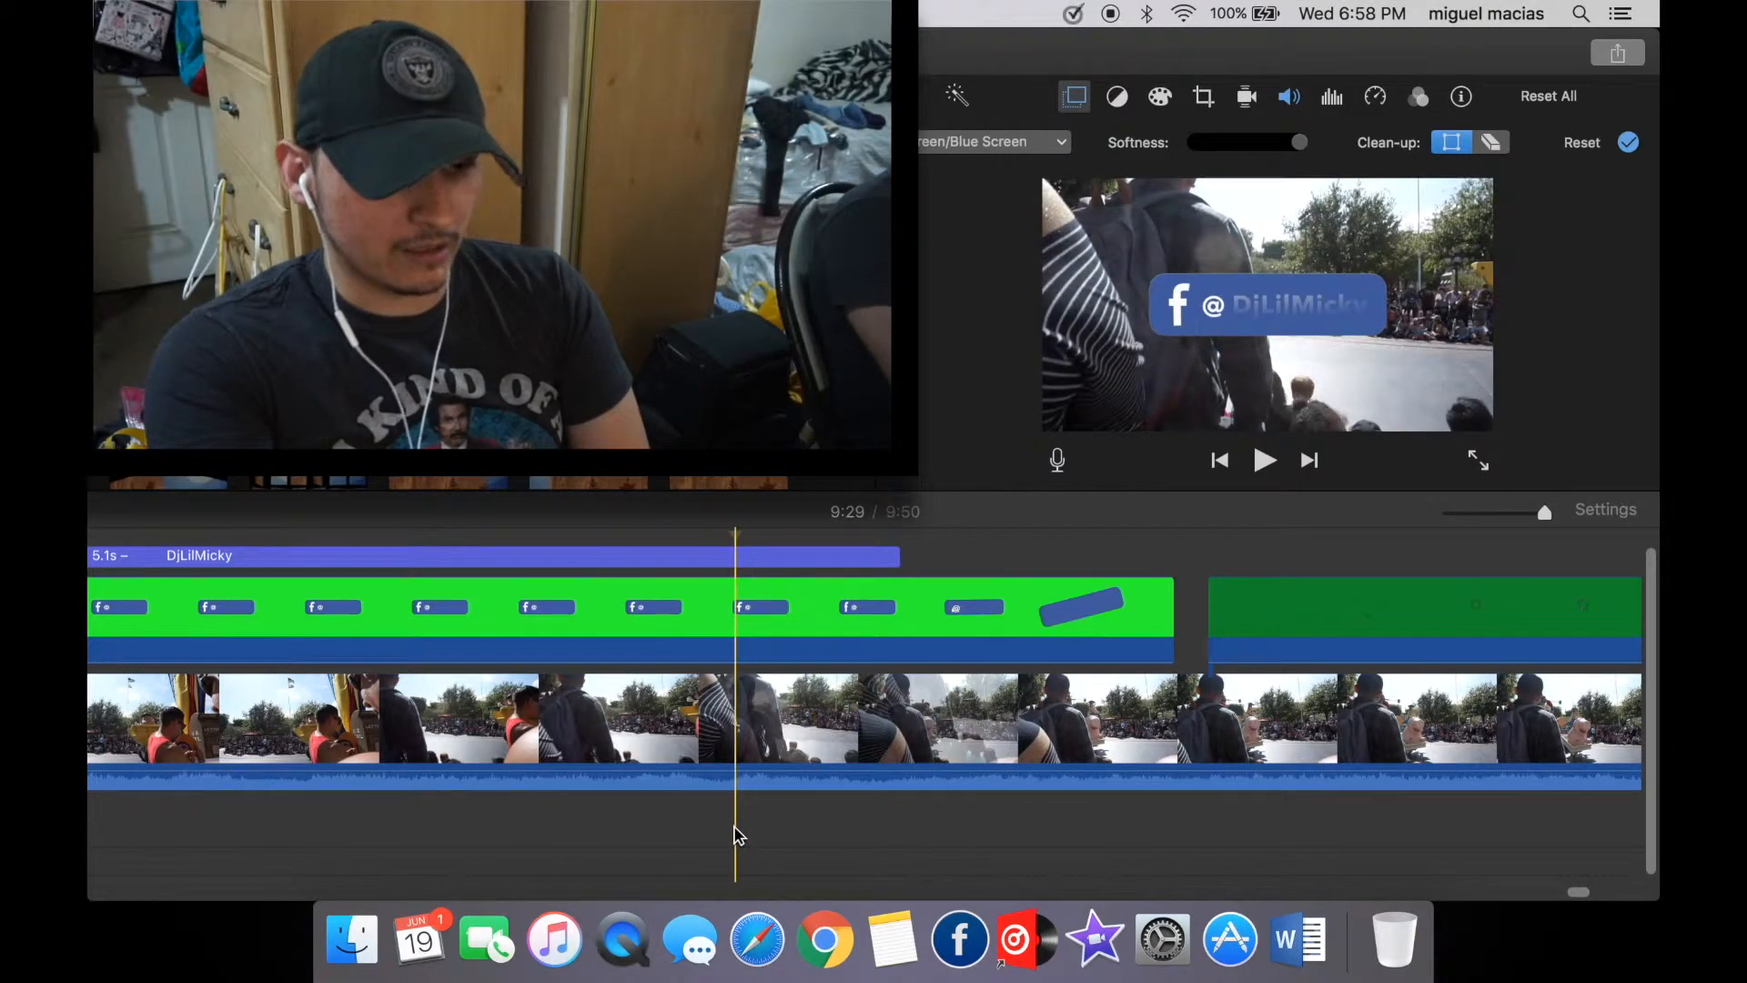
{"action": "scroll", "coordinate": [738, 836], "scroll_direction": "left", "scroll_amount": 15}
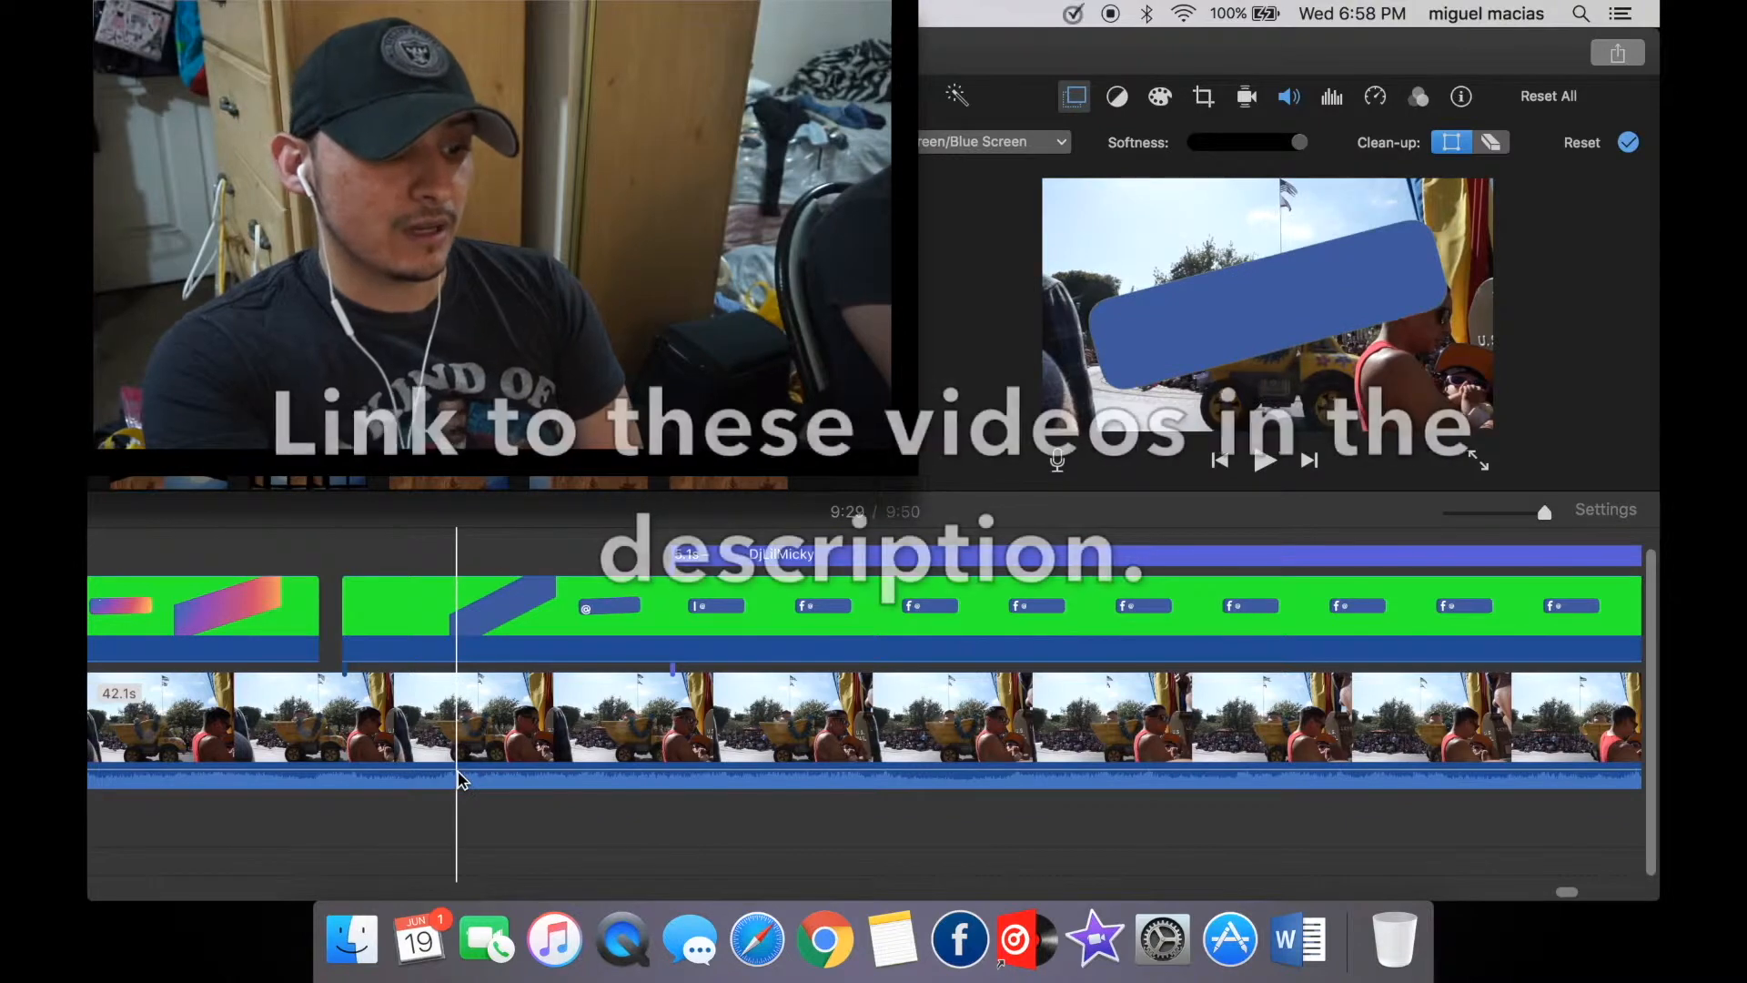
{"action": "key", "text": "space"}
{"action": "scroll", "coordinate": [780, 786], "scroll_direction": "right", "scroll_amount": 10}
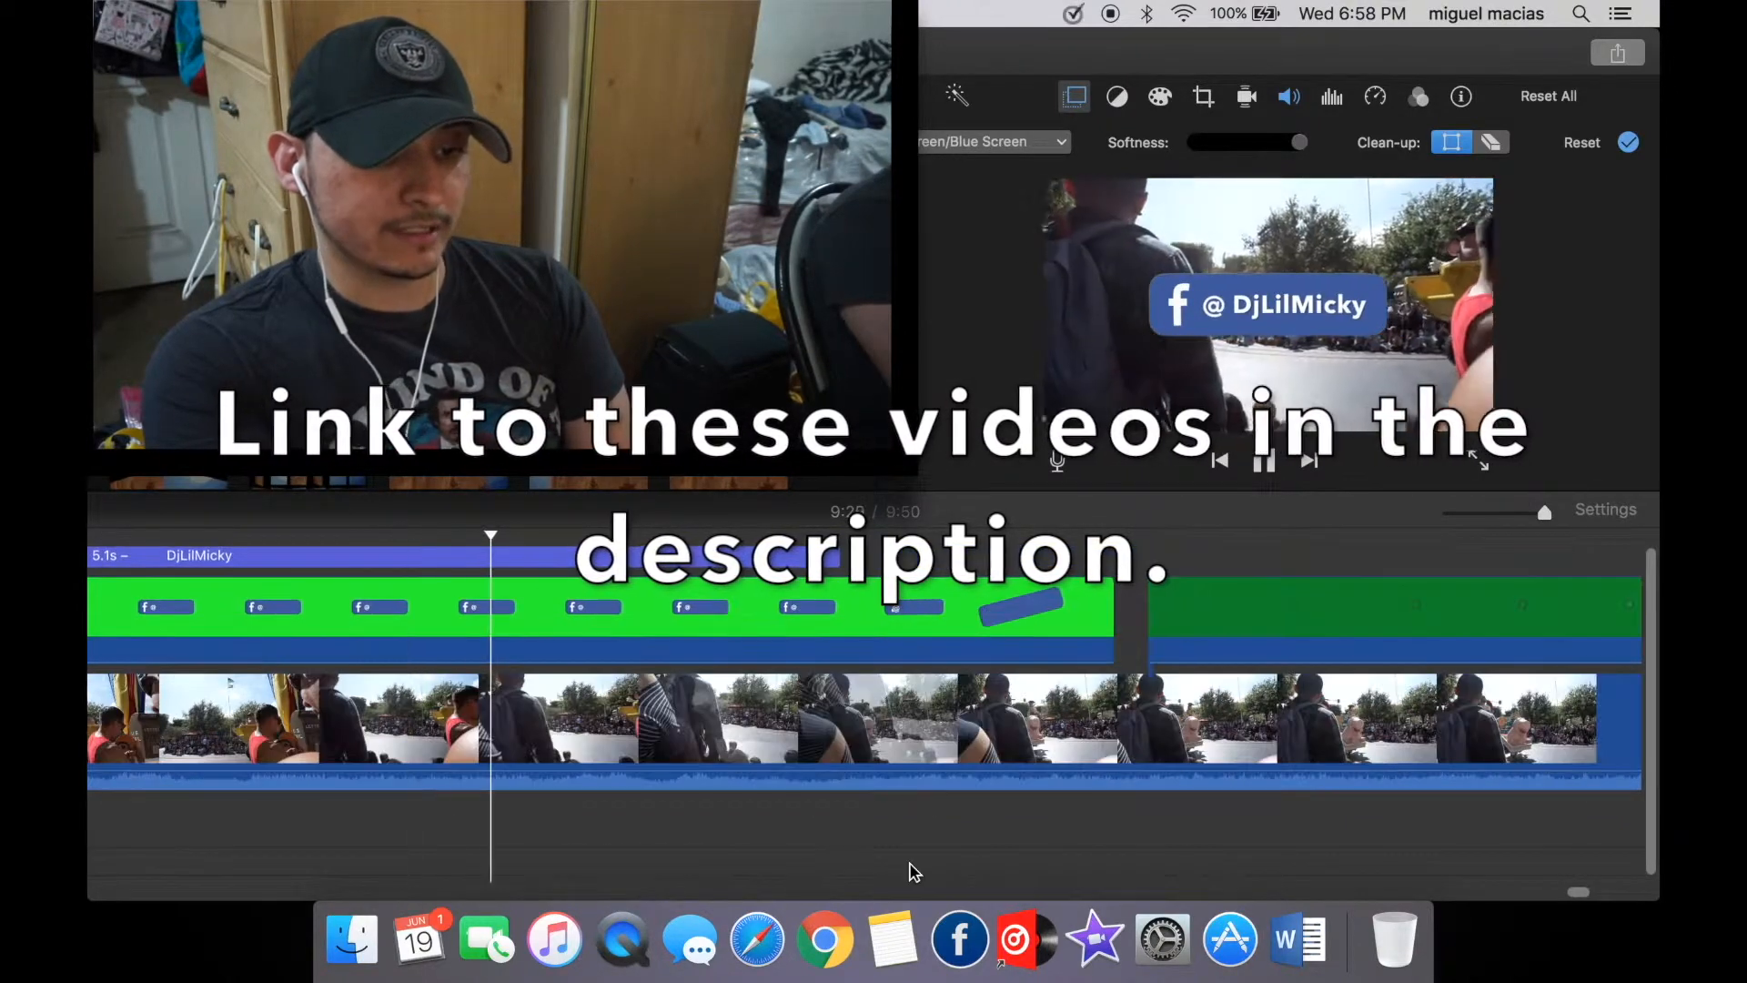
Play the SoundCloud overlay with its title up to 9:37.
{"action": "scroll", "coordinate": [910, 864], "scroll_direction": "down", "scroll_amount": 10}
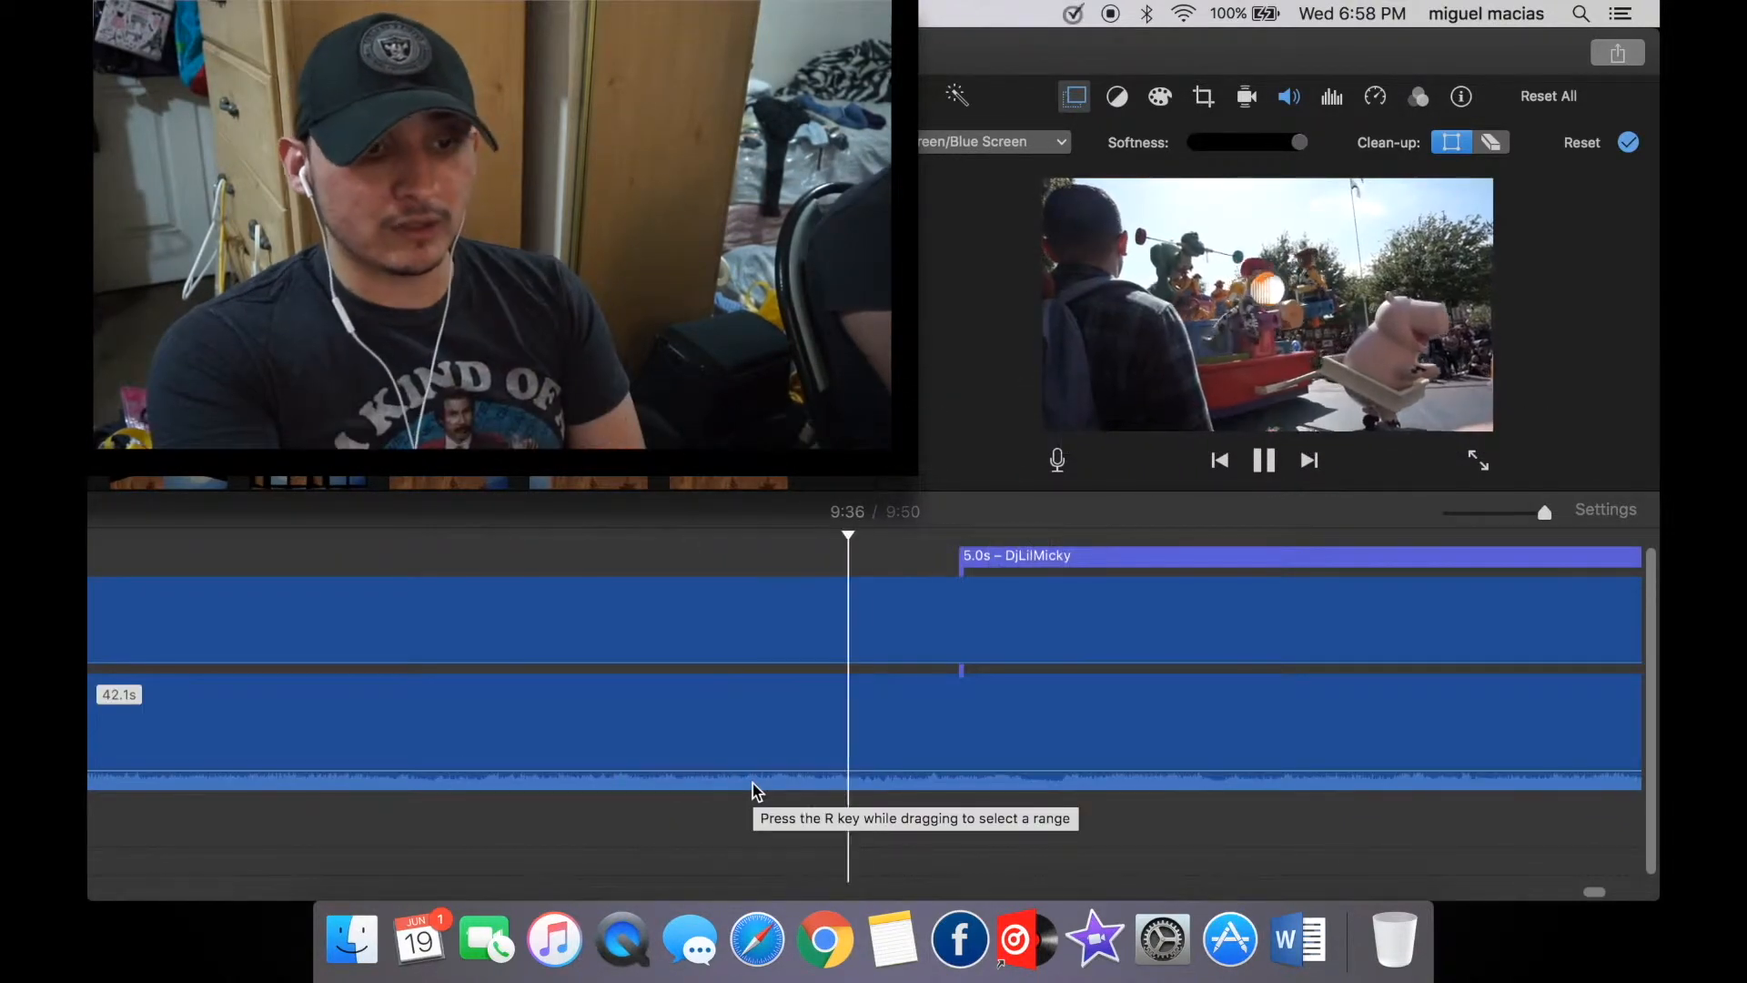
{"action": "scroll", "coordinate": [755, 790], "scroll_direction": "right", "scroll_amount": 5}
{"action": "scroll", "coordinate": [757, 792], "scroll_direction": "right", "scroll_amount": 15}
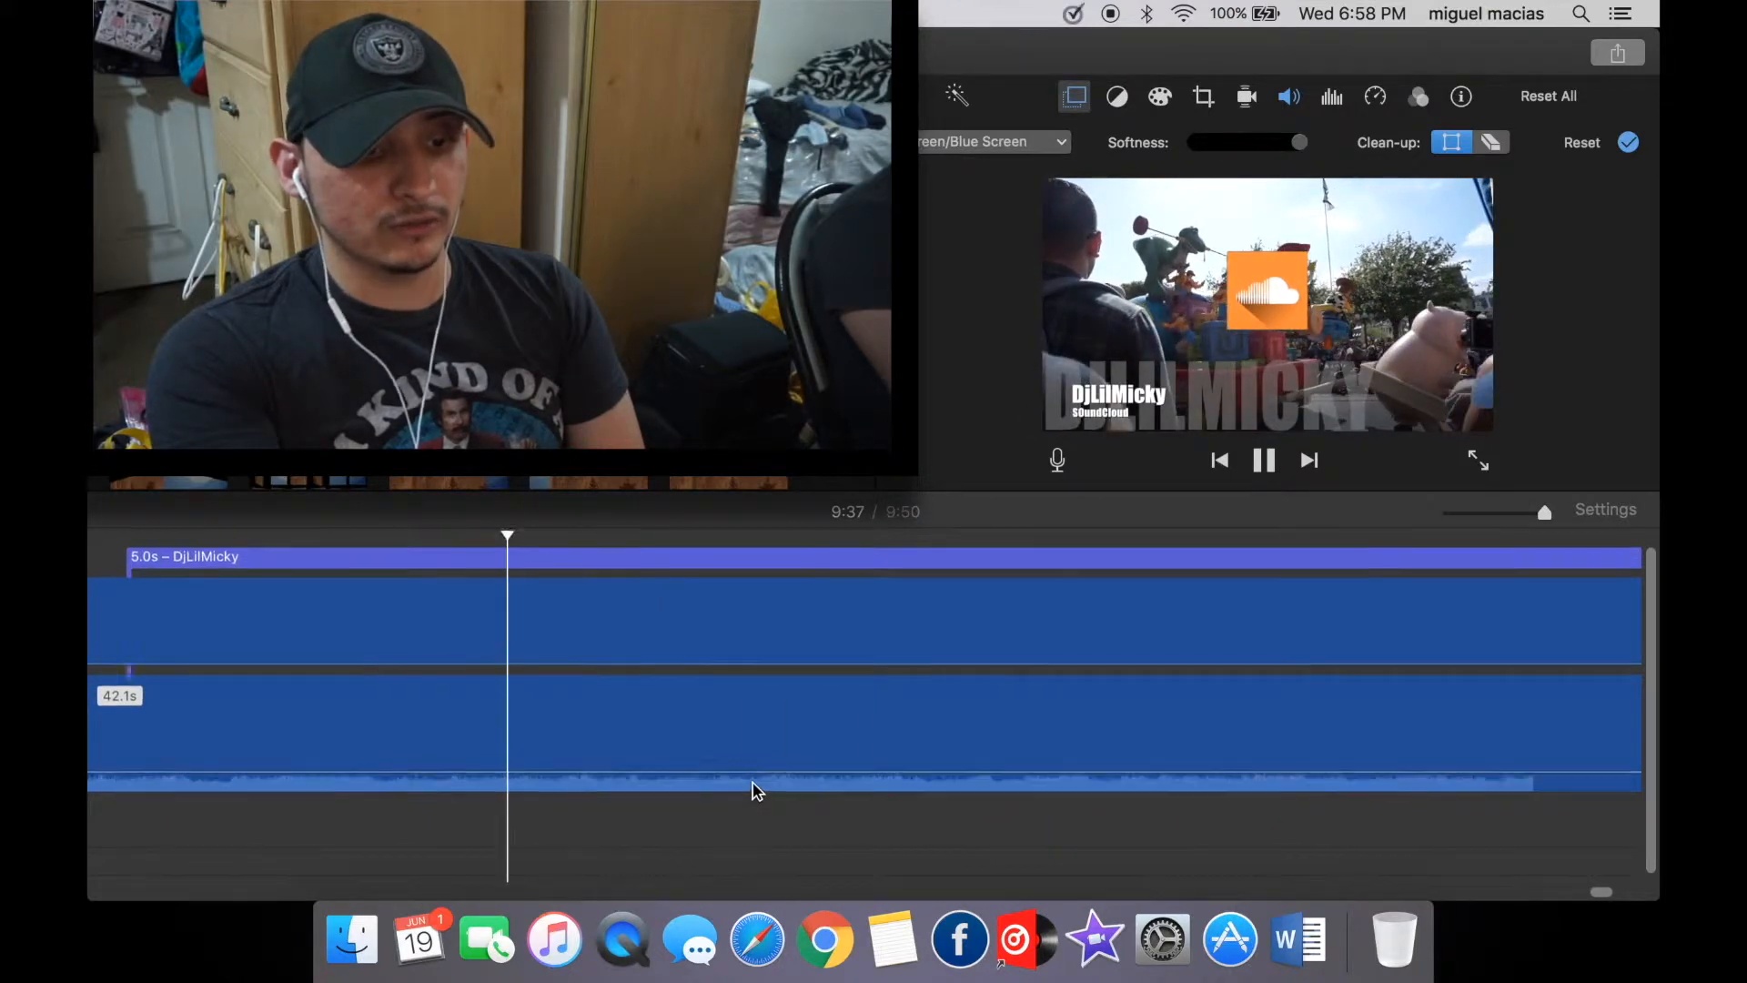
{"action": "key", "text": "space"}
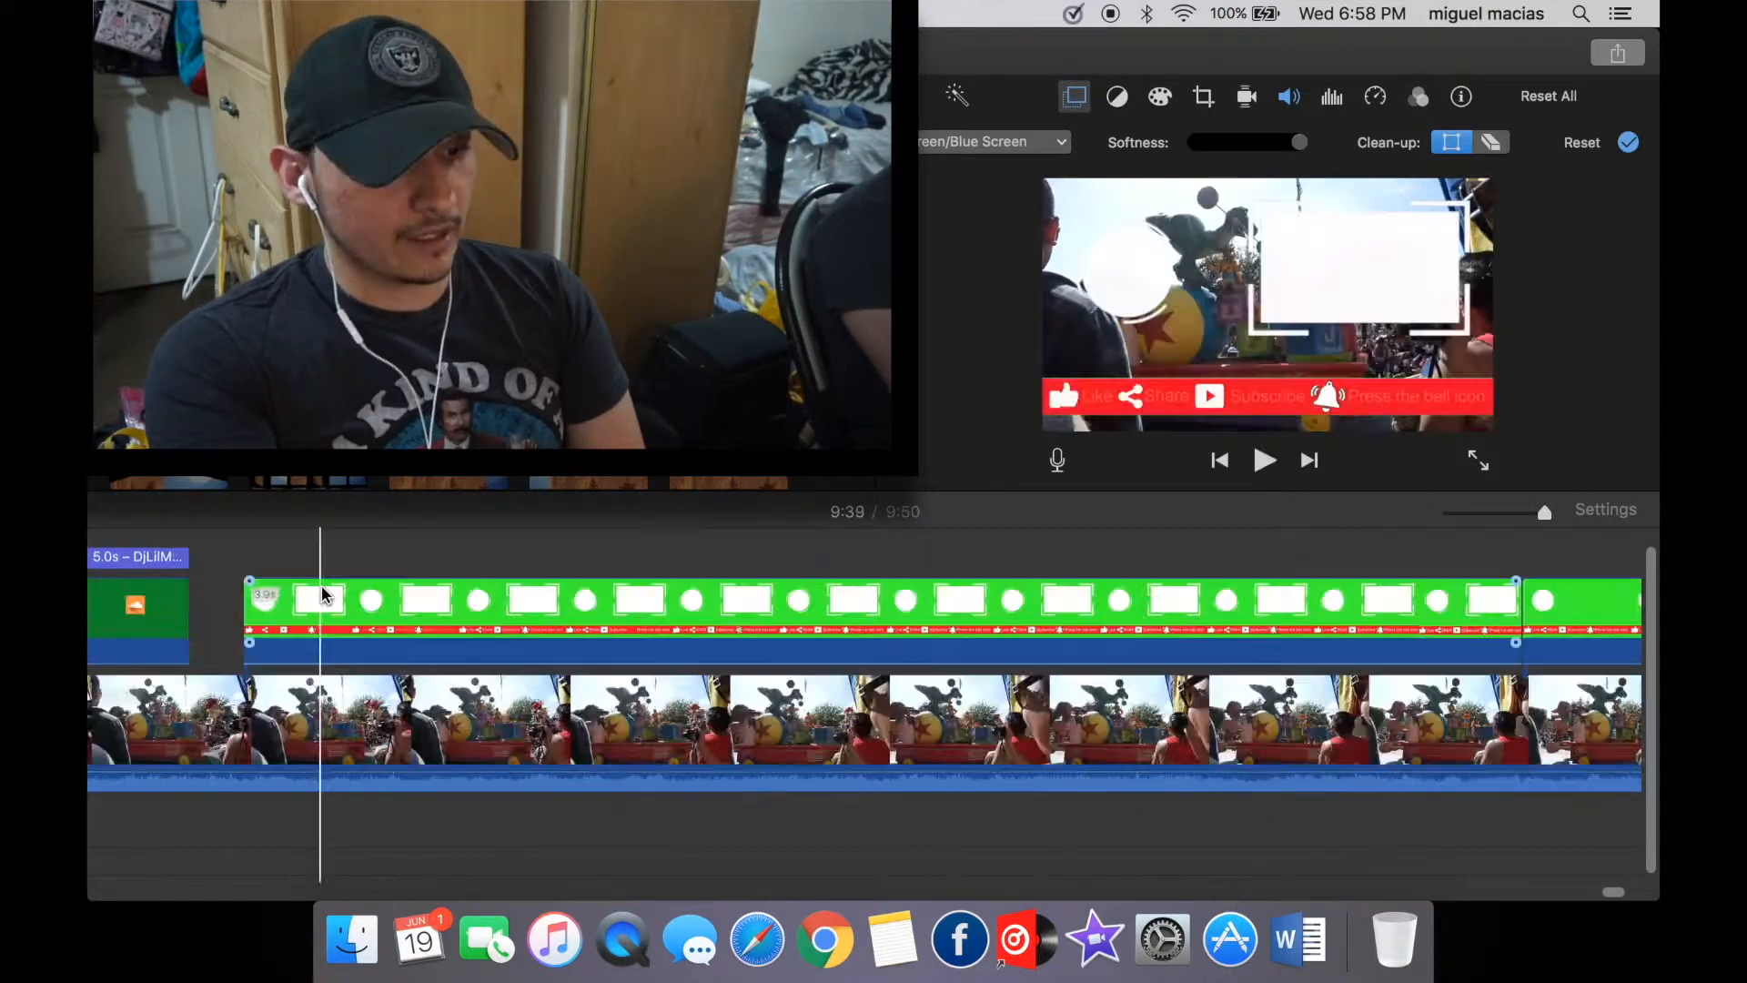
Play the Like, Share and Subscribe outro overlay up to 9:45 and skim its clip over the final parade footage.
{"action": "scroll", "coordinate": [323, 596], "scroll_direction": "left", "scroll_amount": 8}
{"action": "key", "text": "space"}
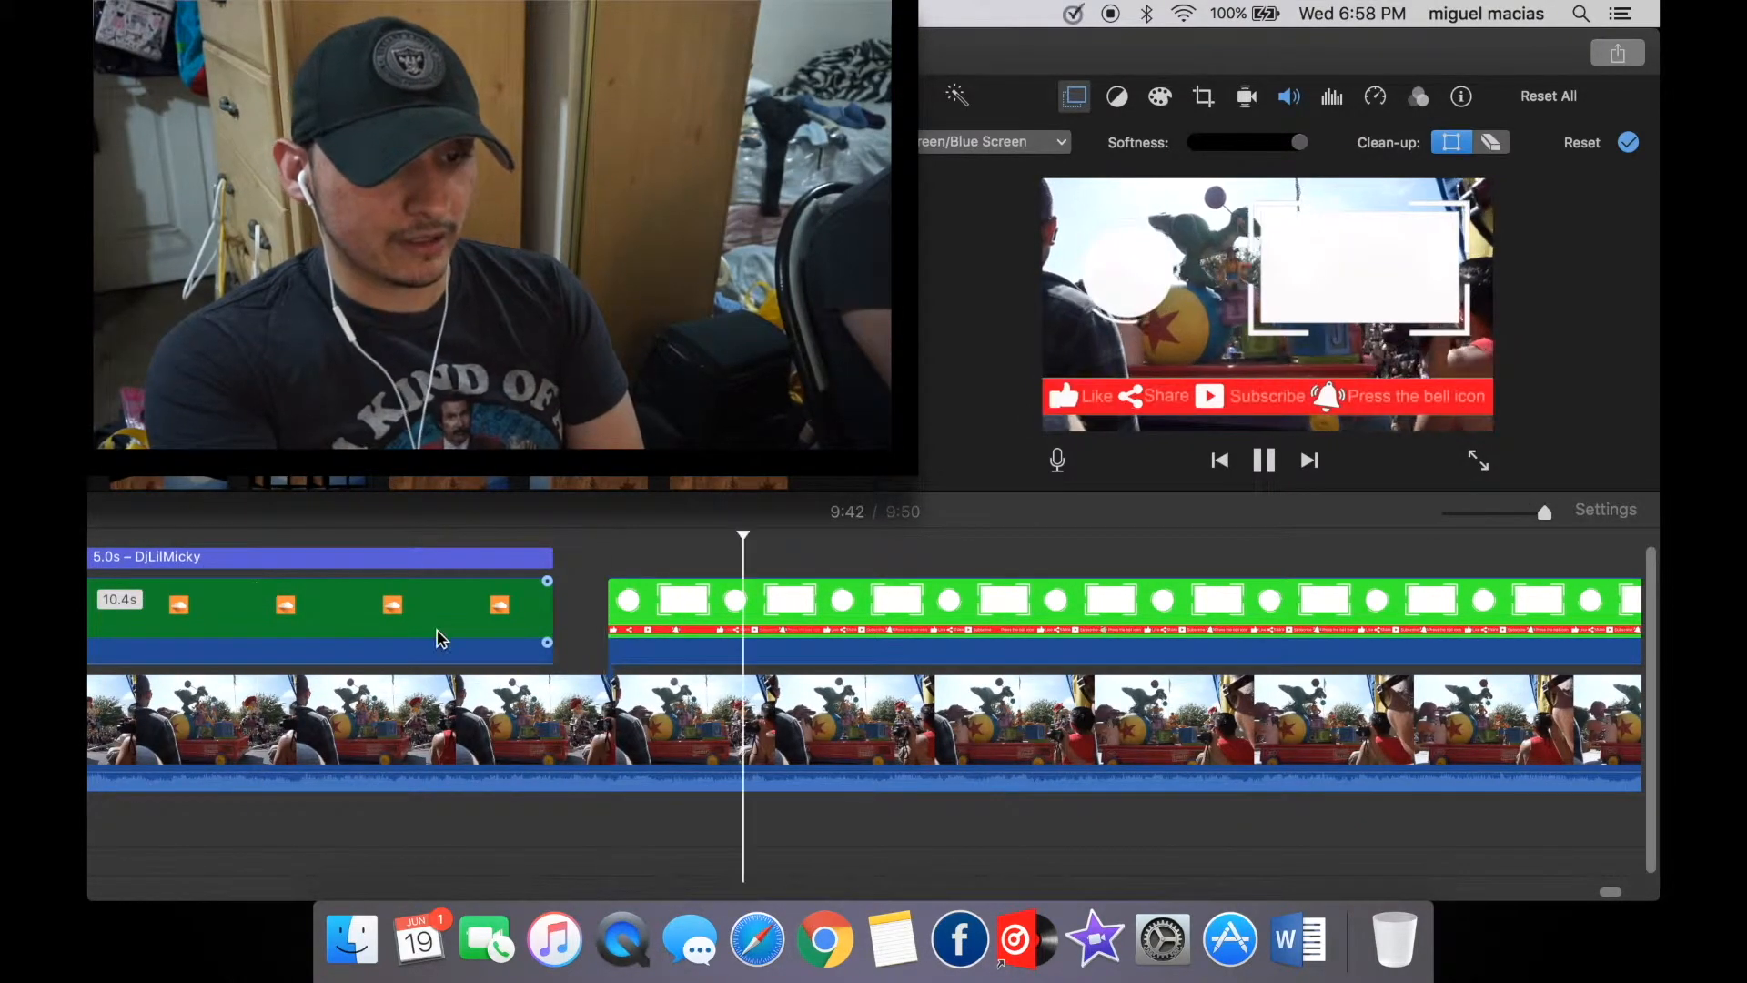
{"action": "scroll", "coordinate": [761, 787], "scroll_direction": "right", "scroll_amount": 7}
{"action": "scroll", "coordinate": [760, 786], "scroll_direction": "right", "scroll_amount": 3}
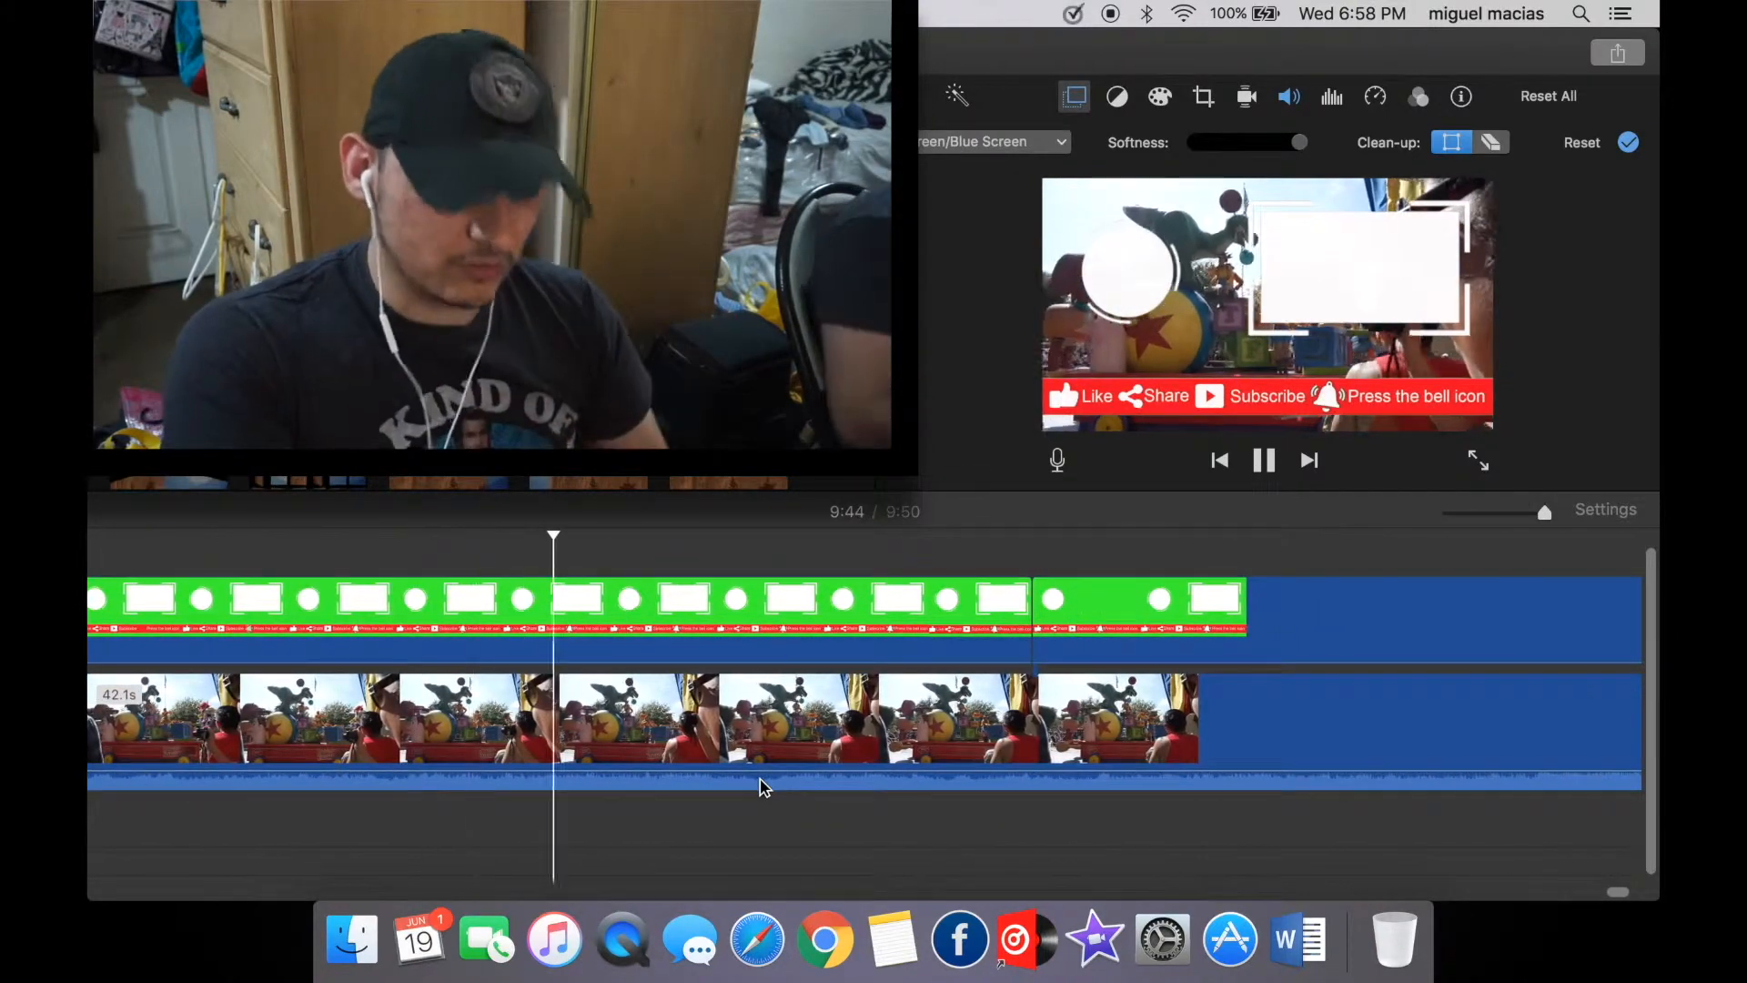
{"action": "key", "text": "space"}
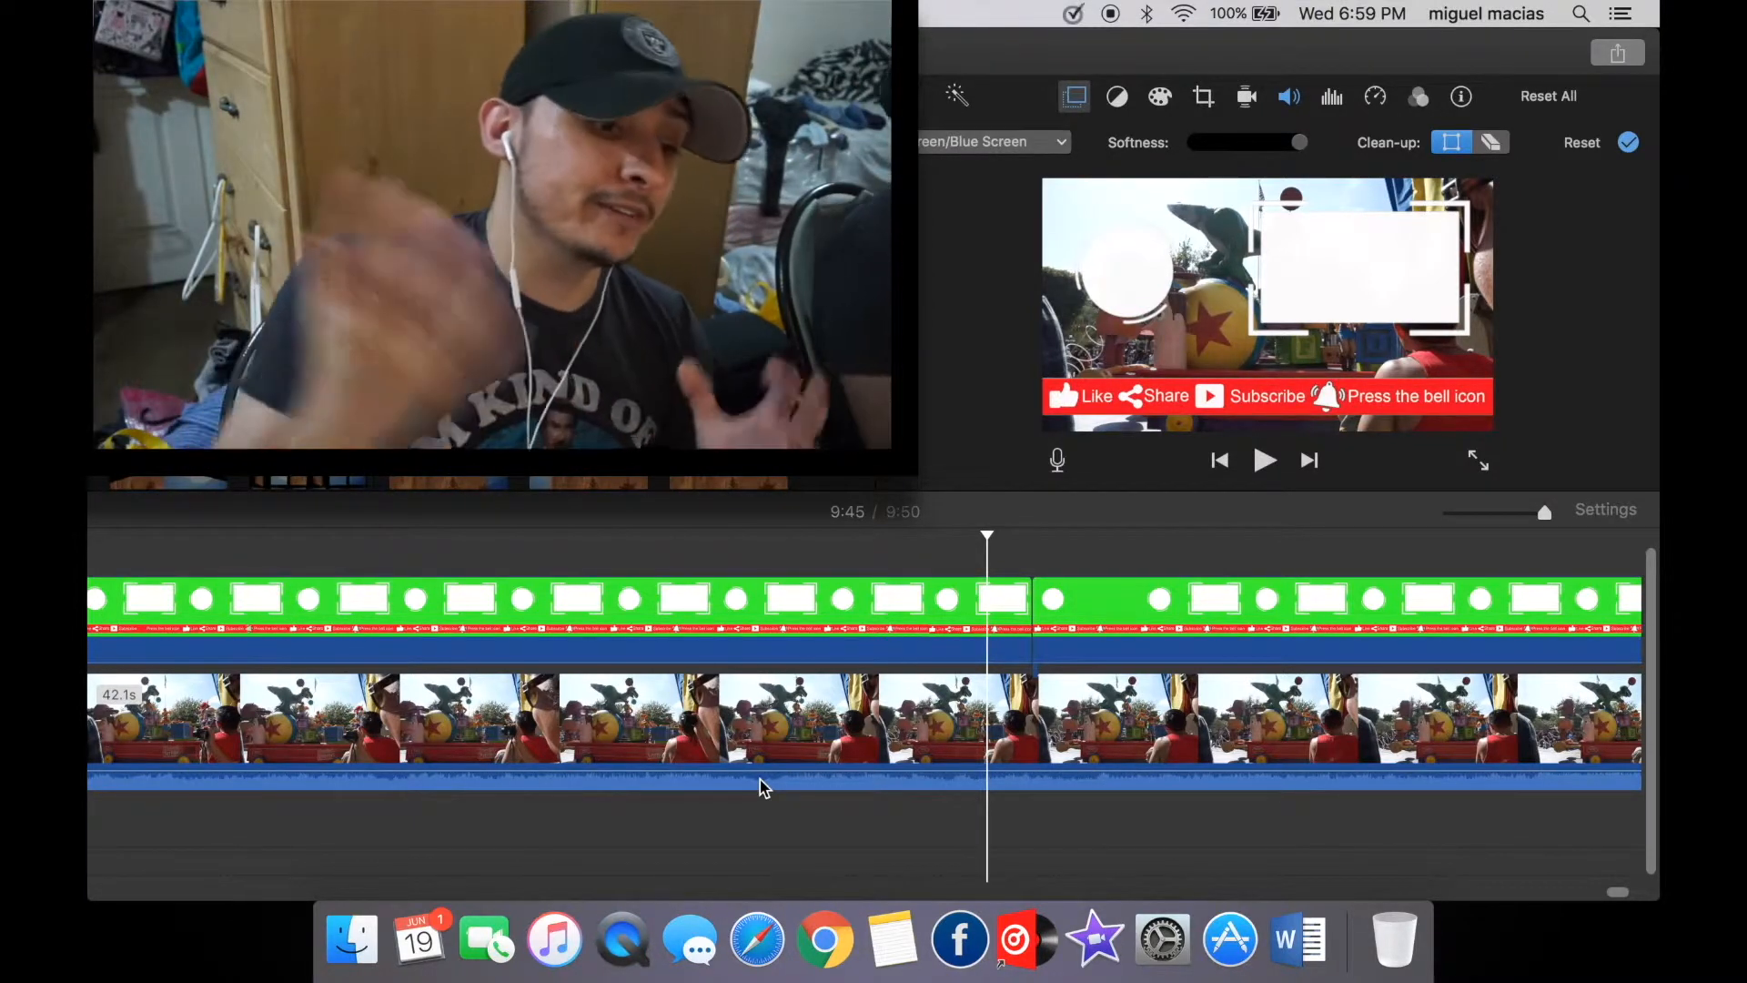
{"action": "scroll", "coordinate": [526, 754], "scroll_direction": "right", "scroll_amount": 10}
{"action": "scroll", "coordinate": [526, 754], "scroll_direction": "left", "scroll_amount": 3}
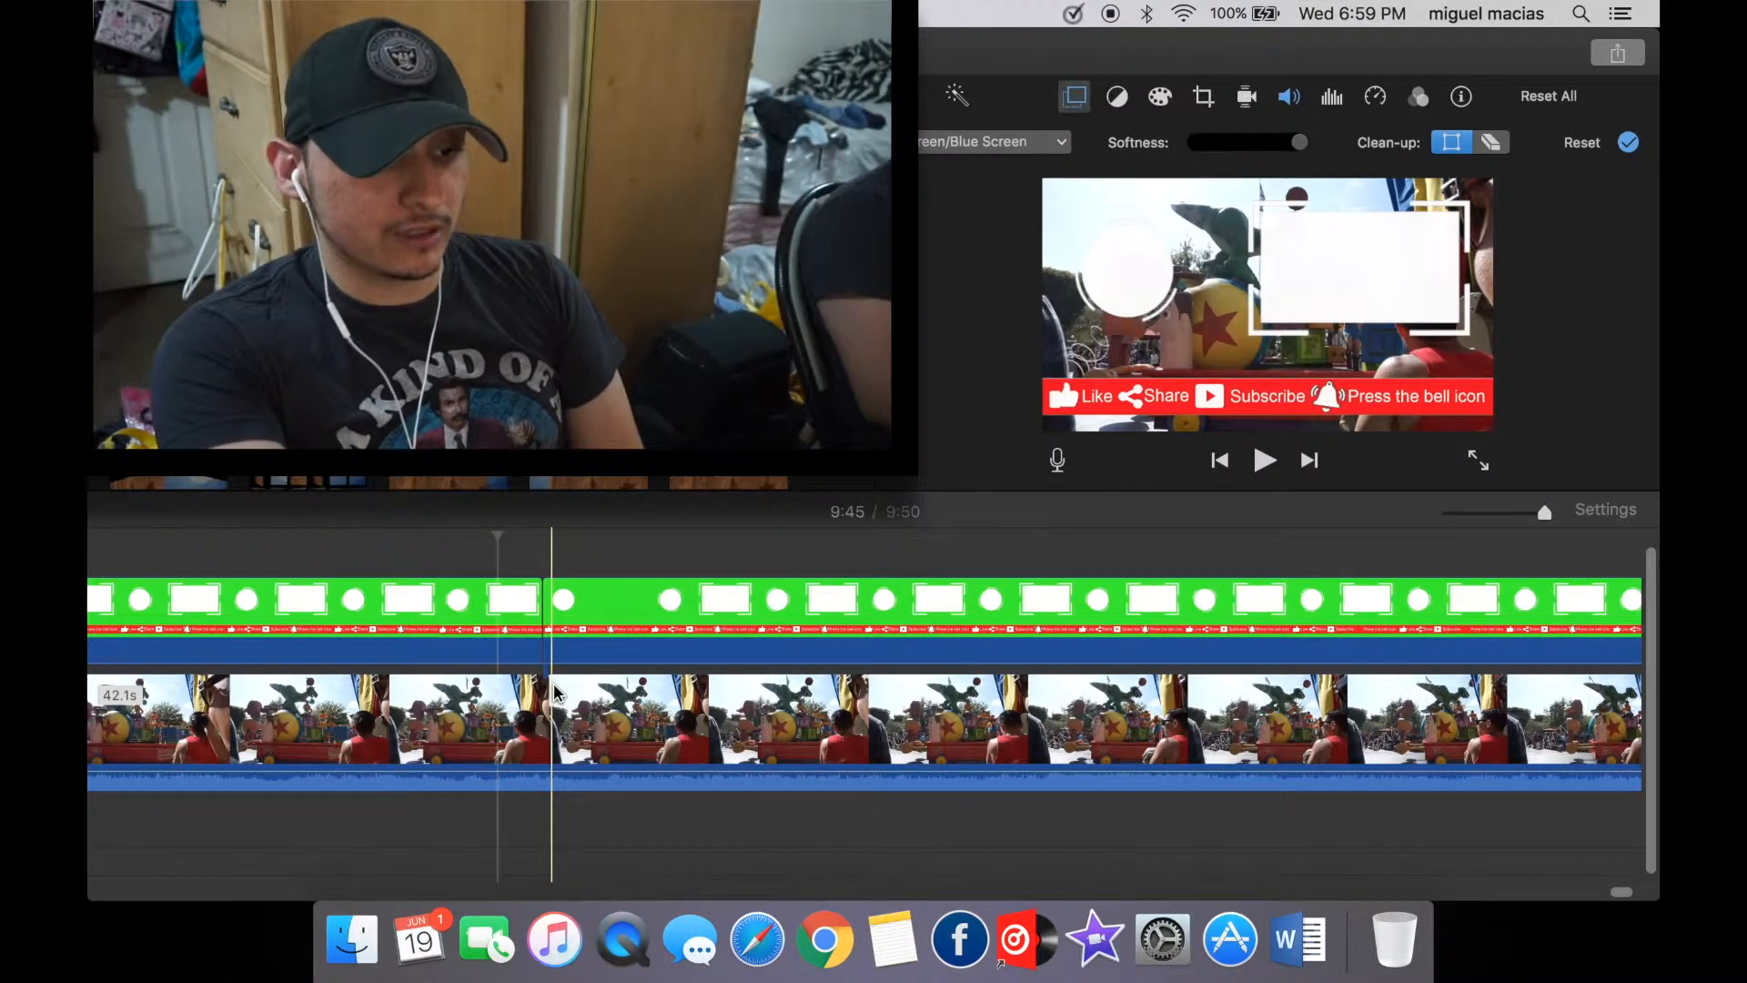
{"action": "scroll", "coordinate": [551, 704], "scroll_direction": "left", "scroll_amount": 7}
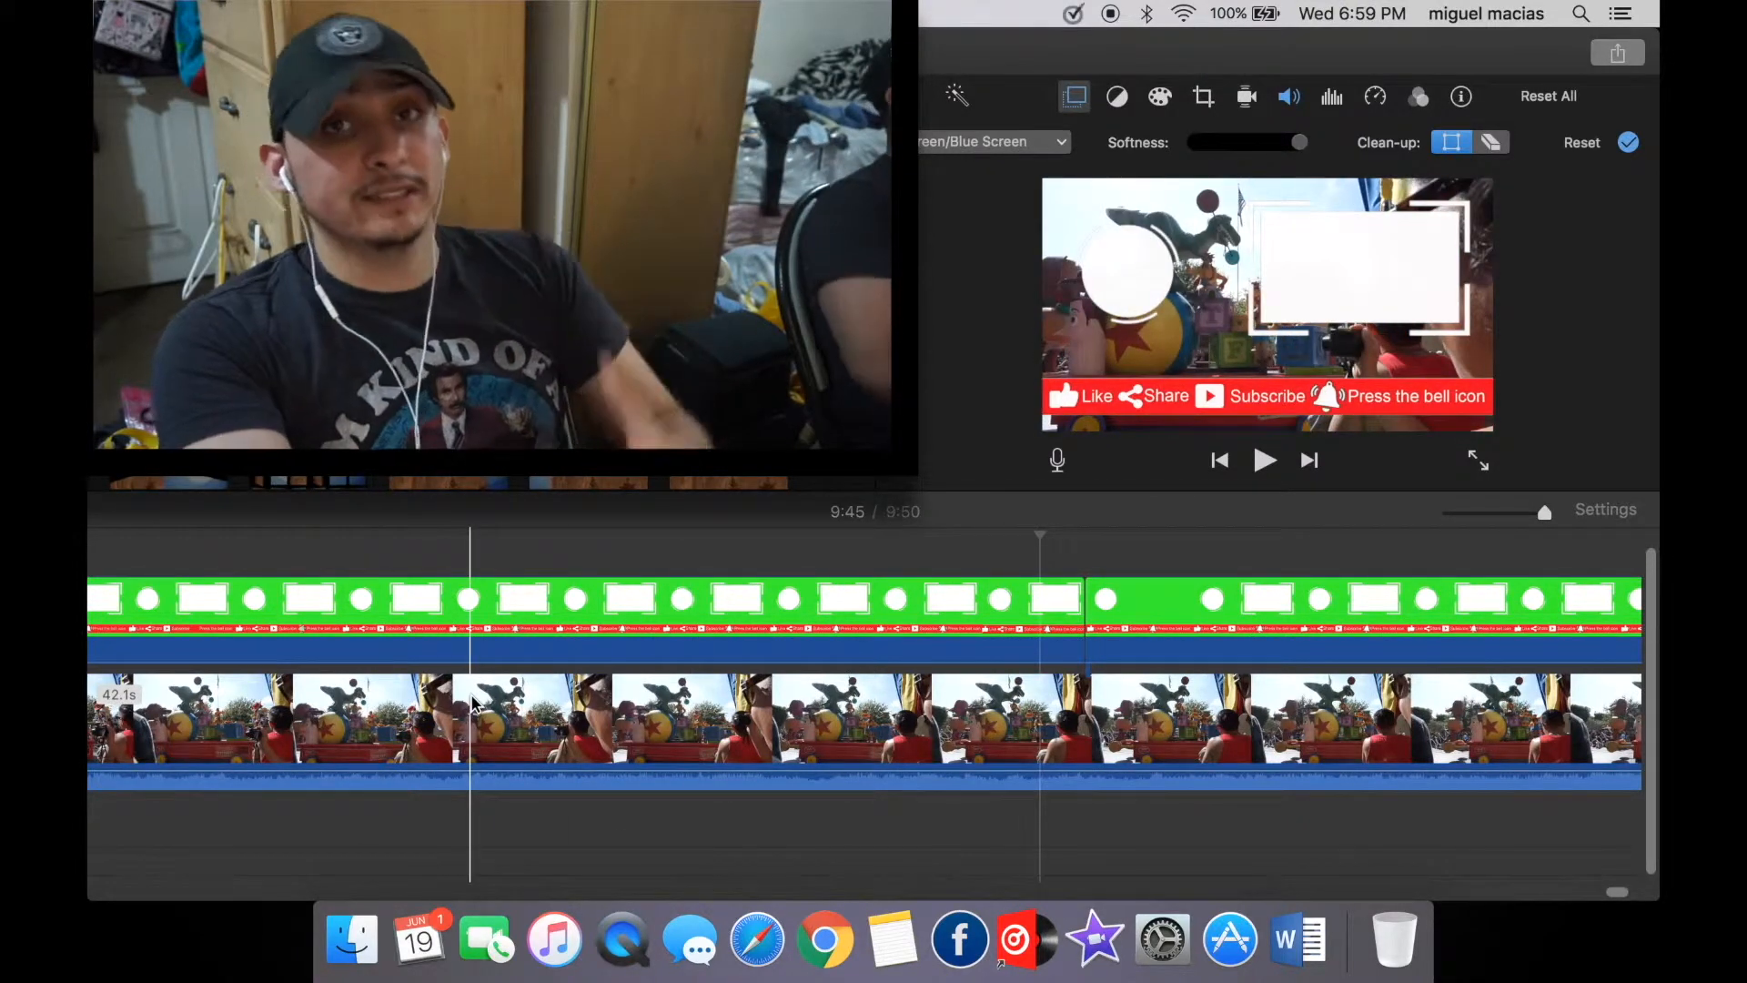
{"action": "scroll", "coordinate": [460, 728], "scroll_direction": "left", "scroll_amount": 3}
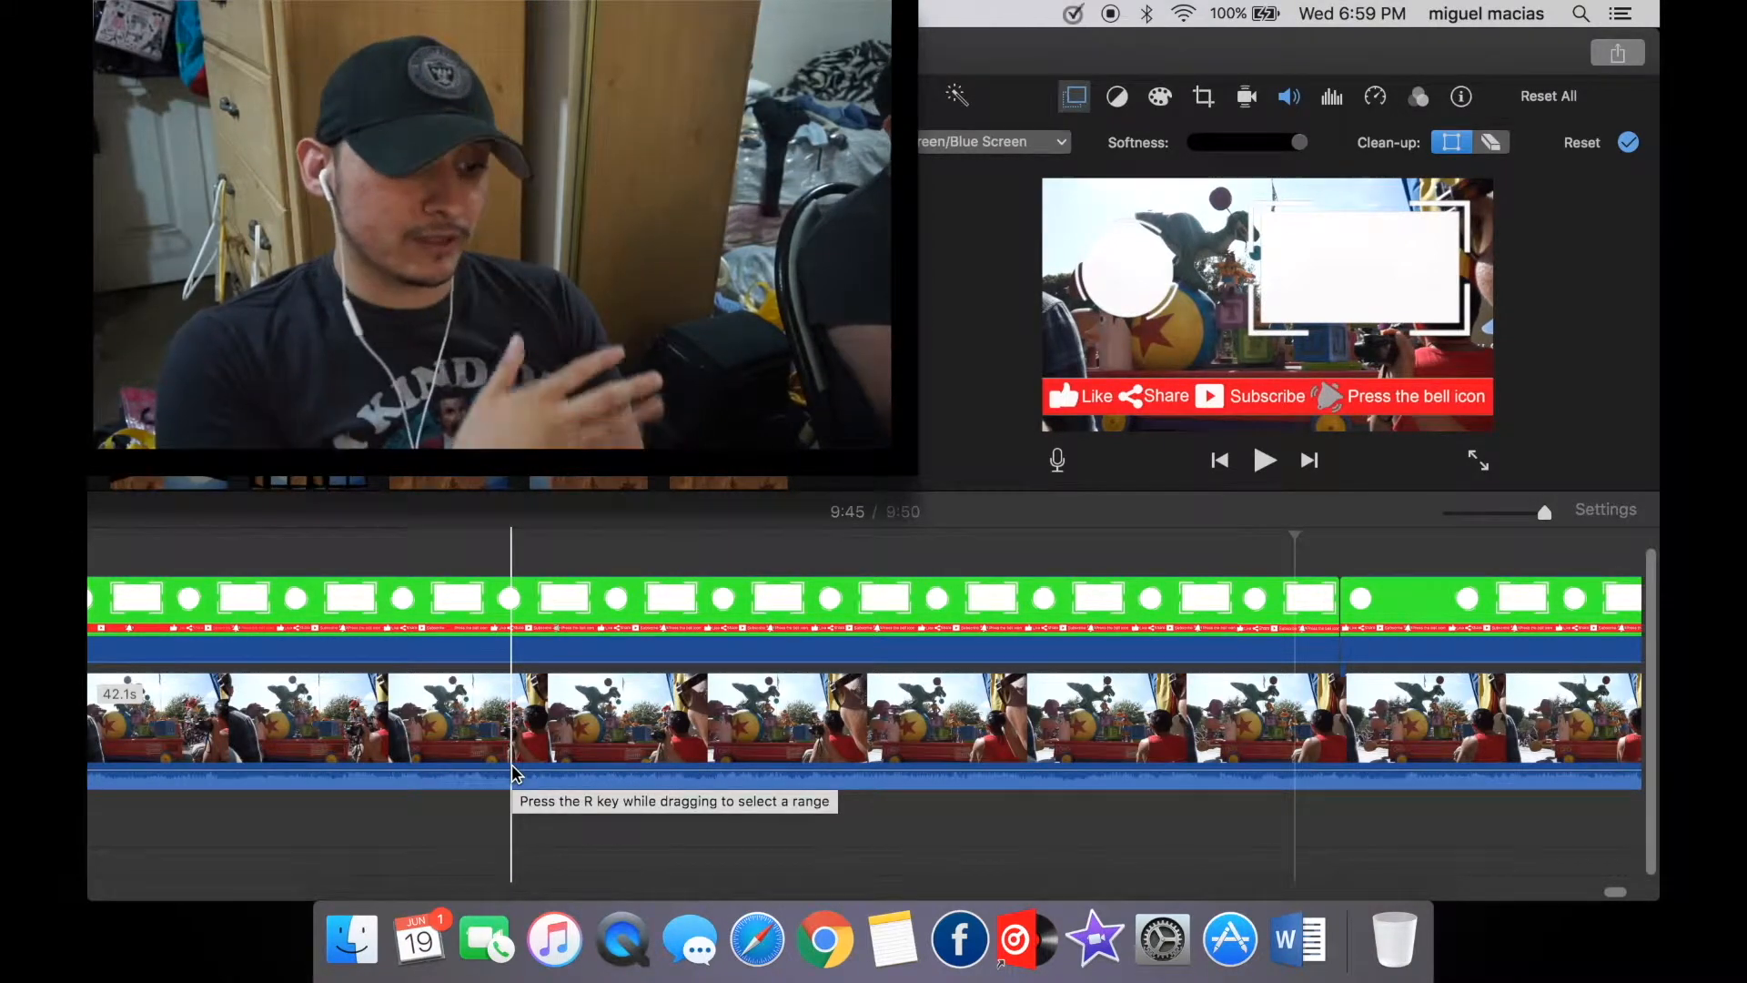
Delete the Subscribe and Instagram green-screen overlays above the final parade clip.
{"action": "scroll", "coordinate": [474, 773], "scroll_direction": "left", "scroll_amount": 10}
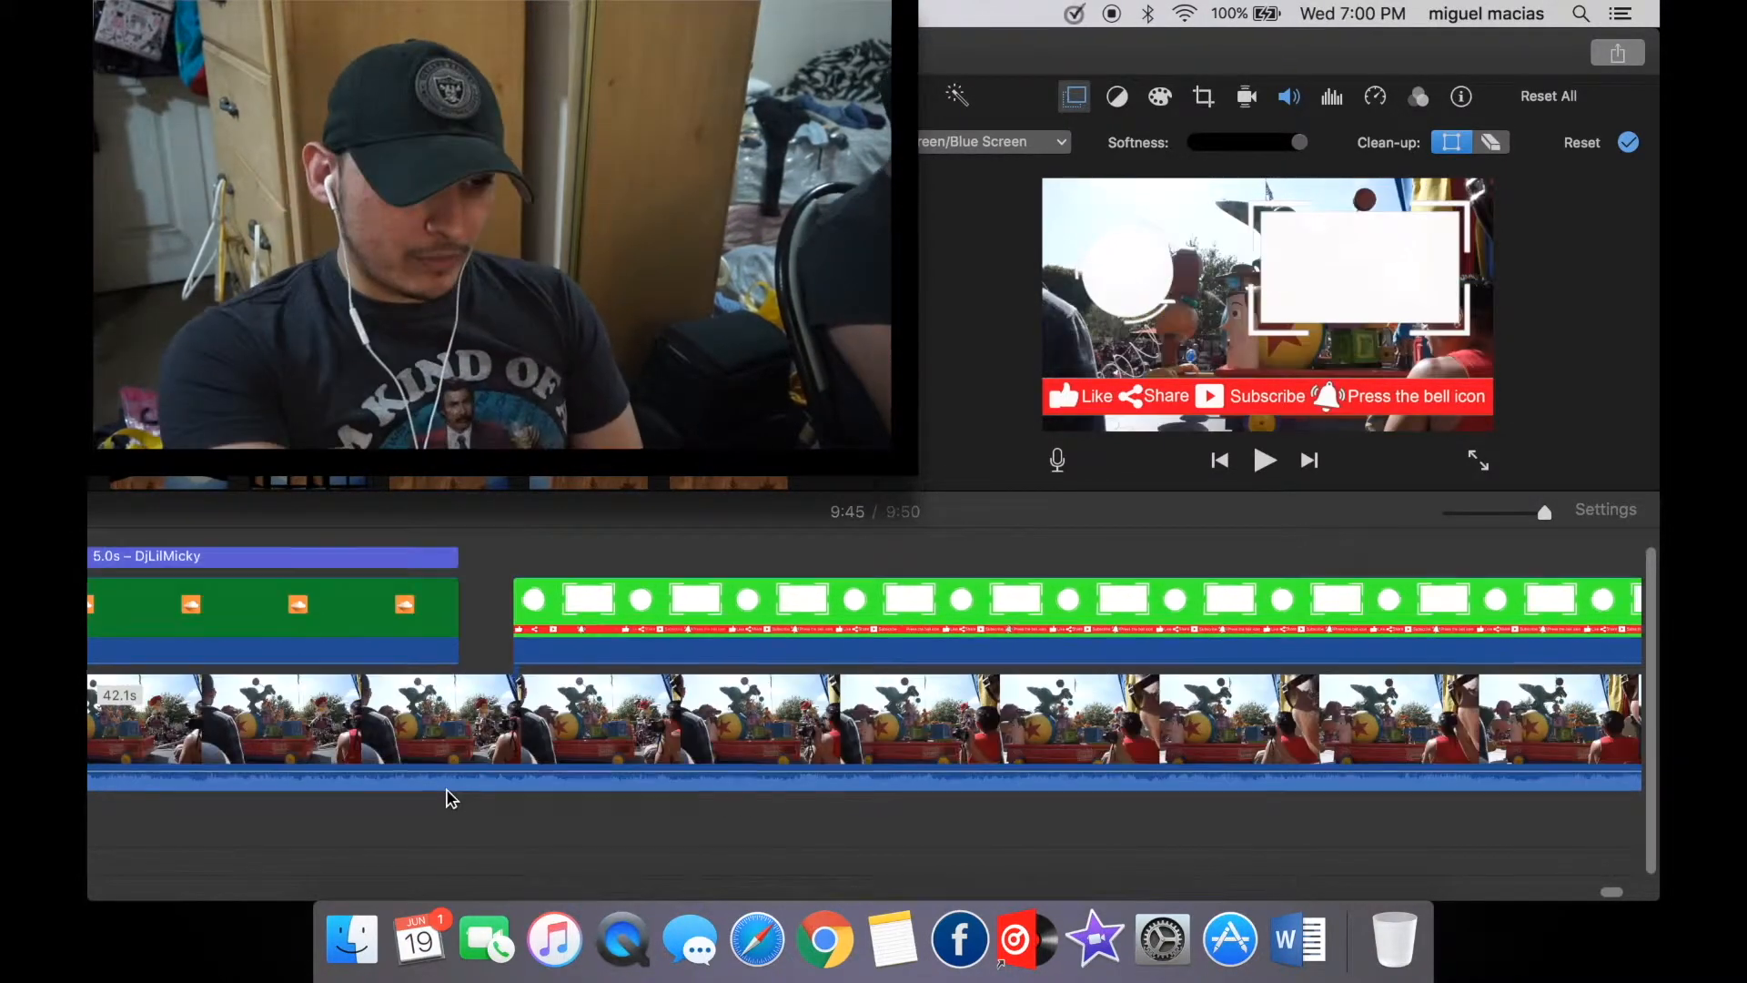
{"action": "scroll", "coordinate": [465, 680], "scroll_direction": "left", "scroll_amount": 15}
{"action": "scroll", "coordinate": [455, 669], "scroll_direction": "right", "scroll_amount": 10}
{"action": "scroll", "coordinate": [403, 630], "scroll_direction": "left", "scroll_amount": 8}
{"action": "scroll", "coordinate": [402, 629], "scroll_direction": "left", "scroll_amount": 6}
{"action": "left_click", "coordinate": [657, 626]}
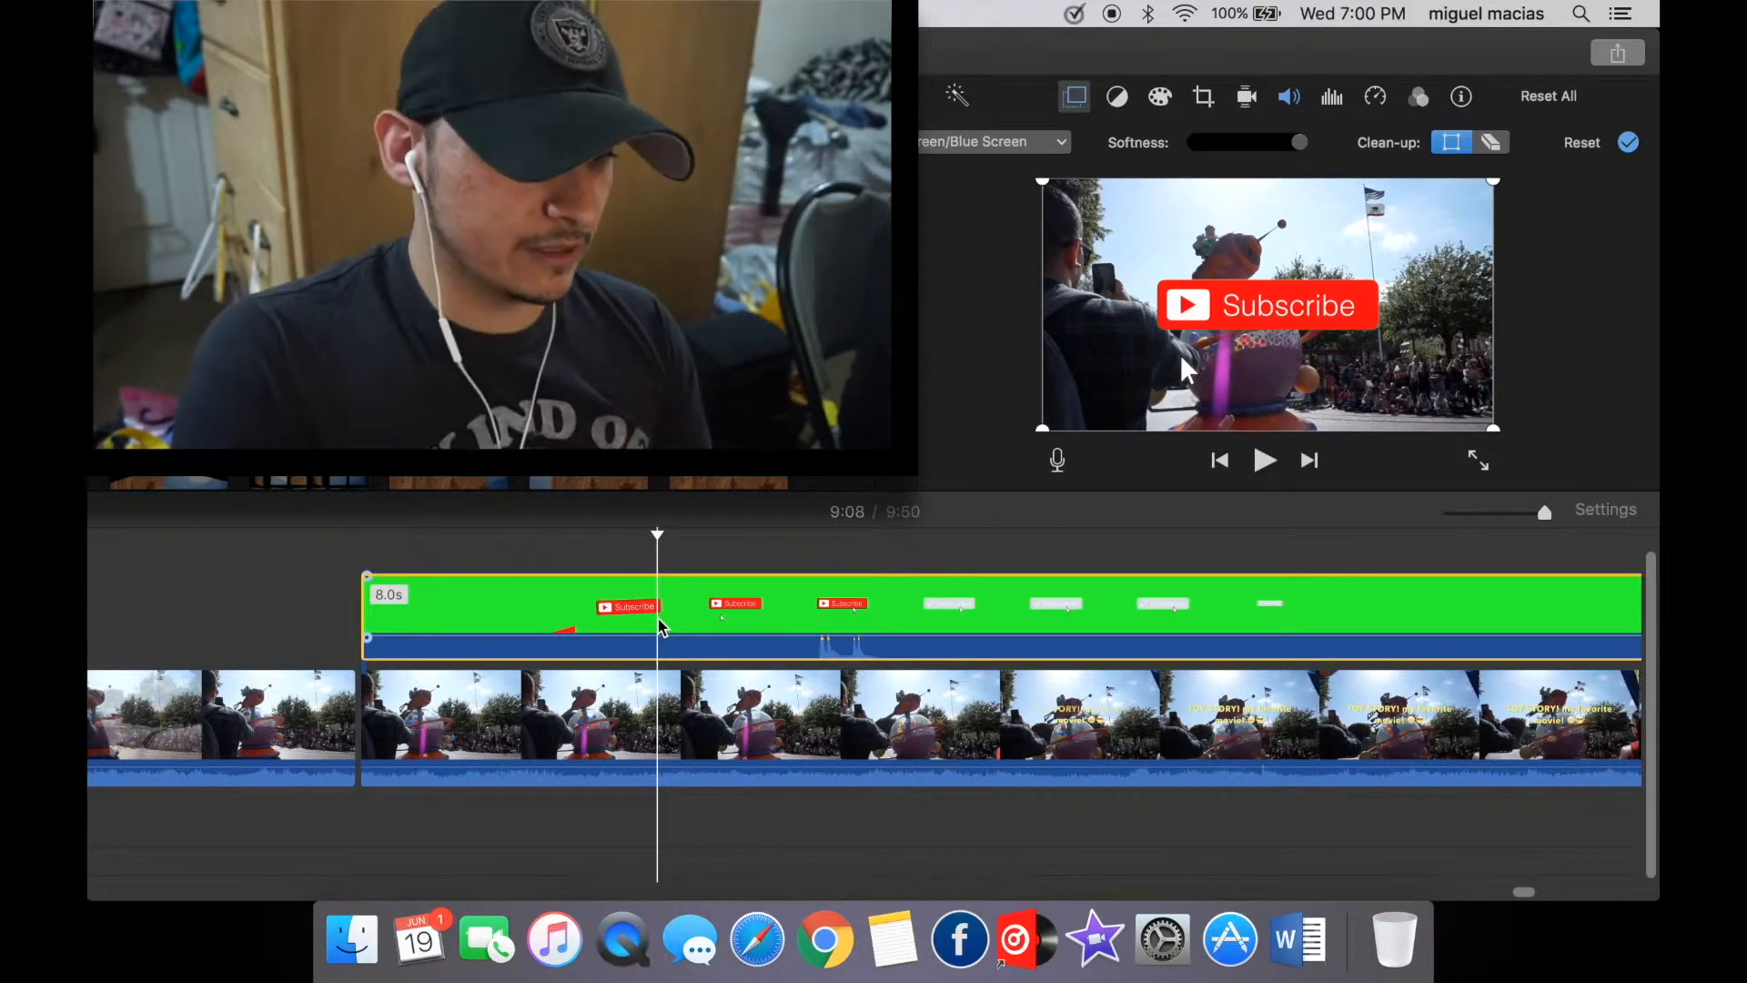
{"action": "key", "text": "Delete"}
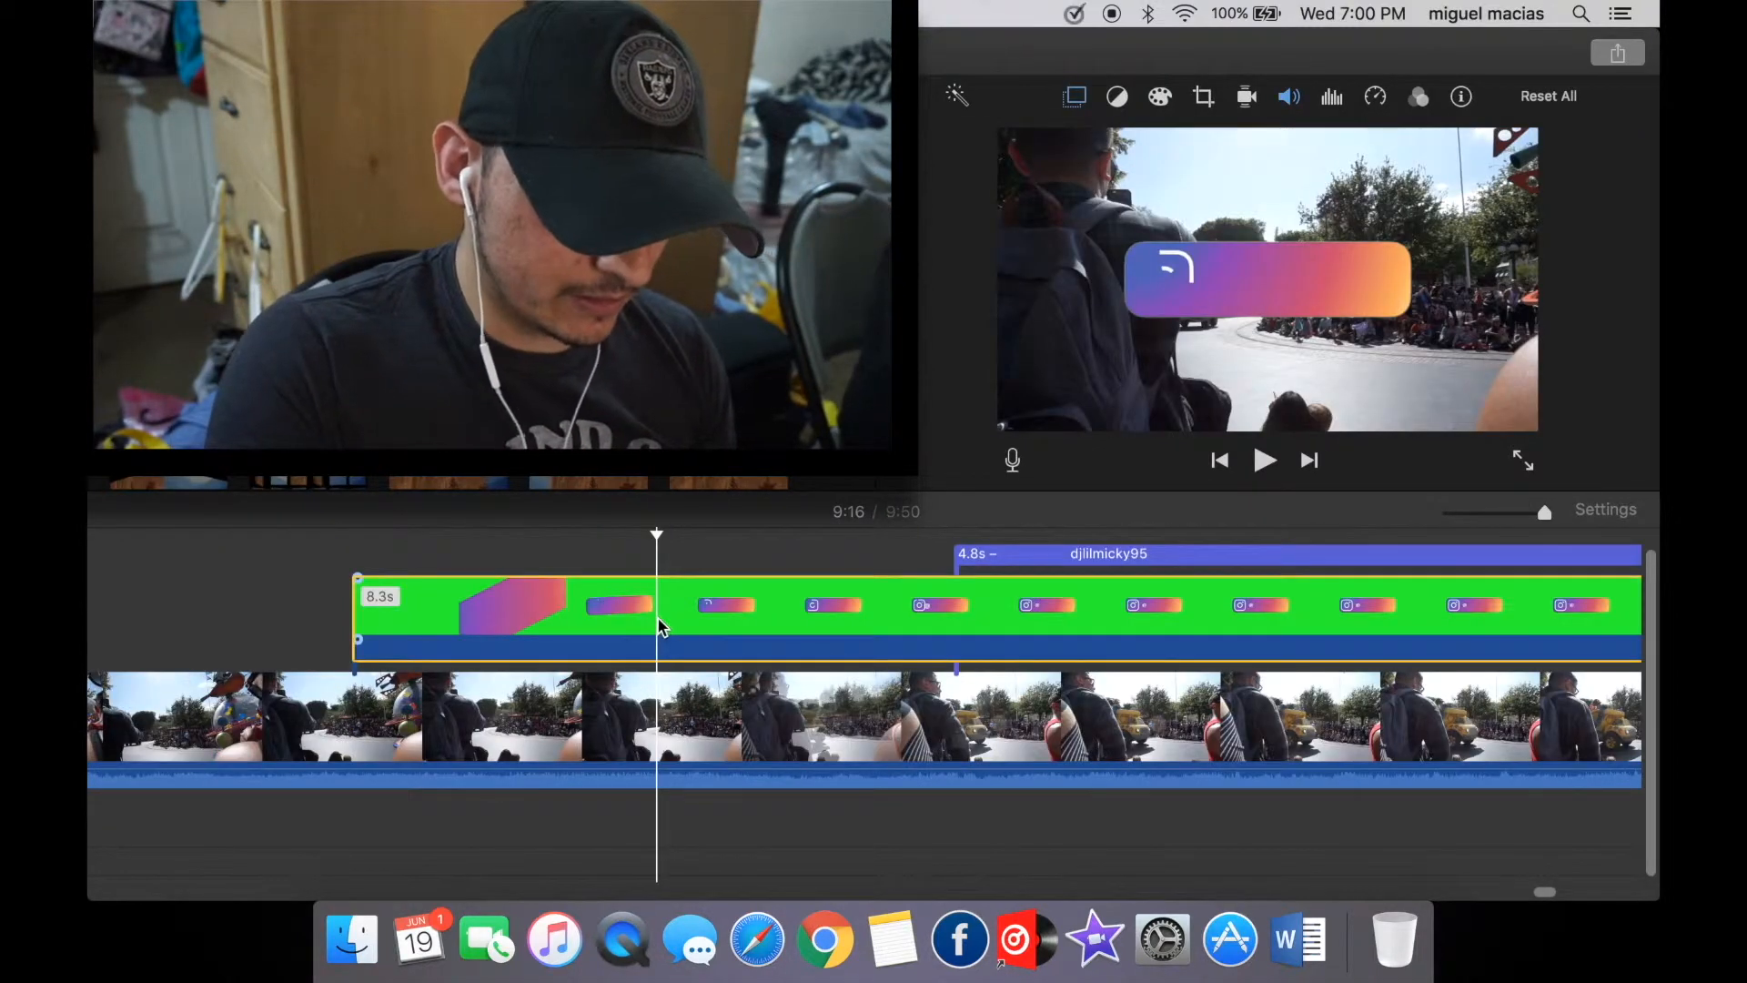
{"action": "key", "text": "Delete"}
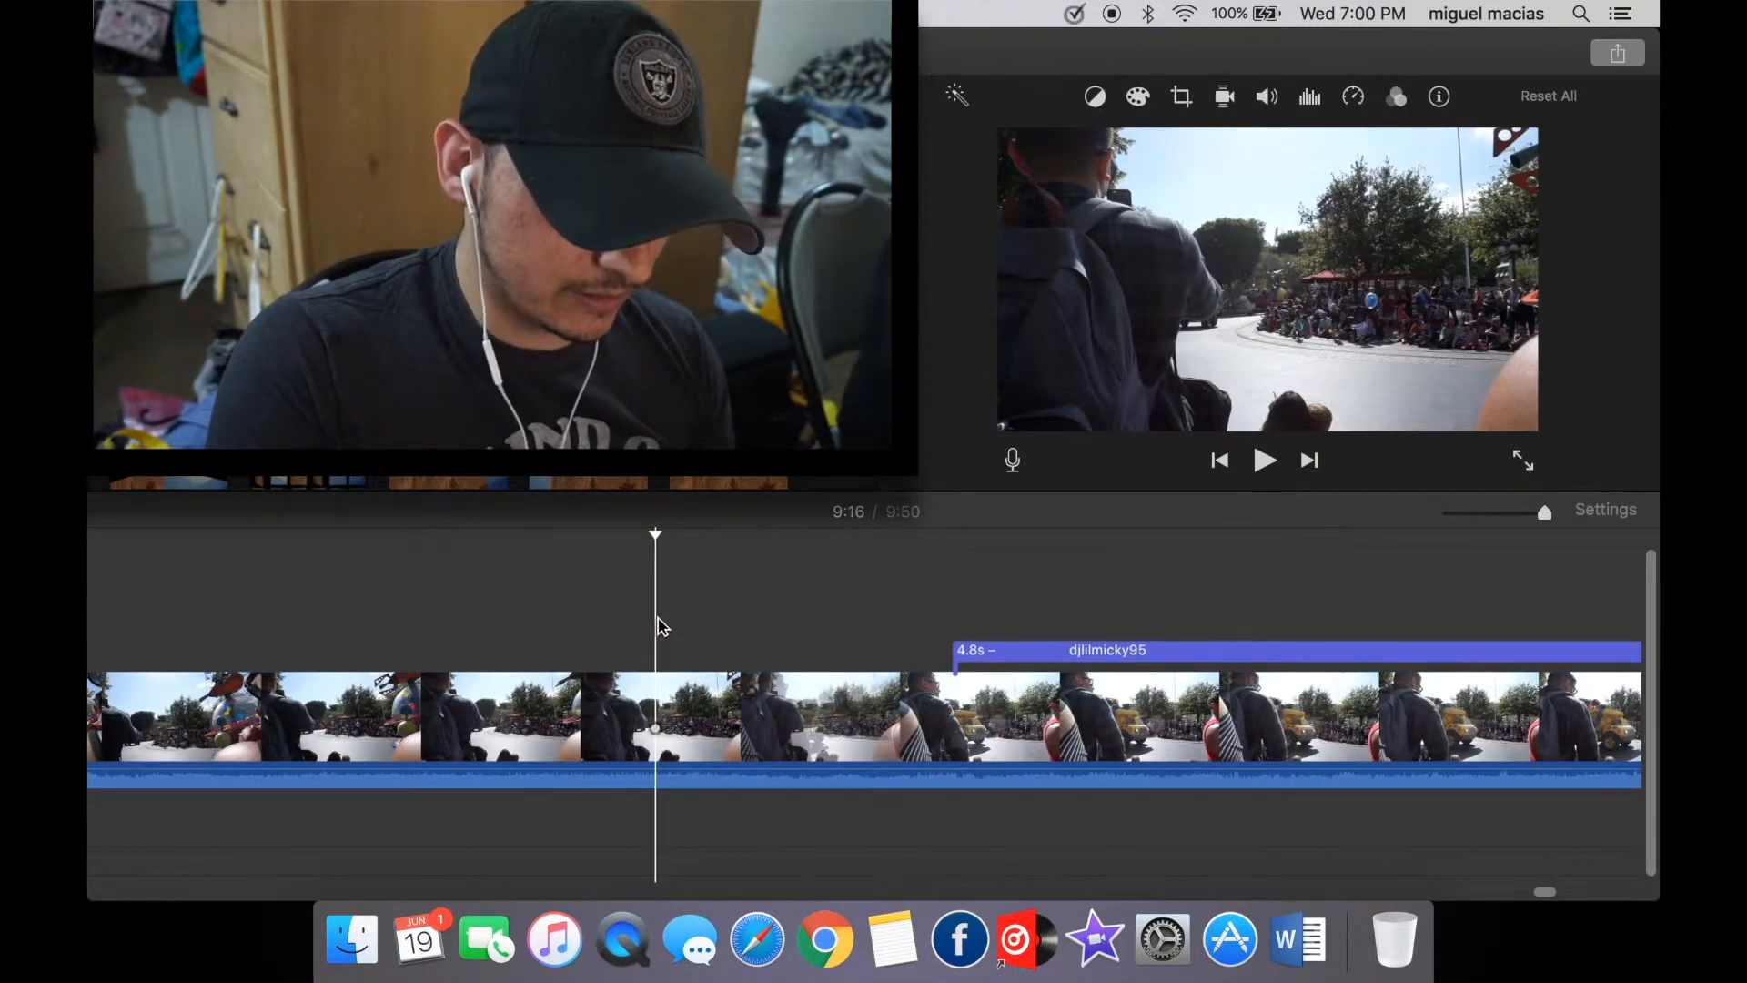
Delete the Facebook, SoundCloud and Like/Share/Subscribe outro green-screen overlays.
{"action": "scroll", "coordinate": [658, 619], "scroll_direction": "right", "scroll_amount": 10}
{"action": "left_click", "coordinate": [948, 605]}
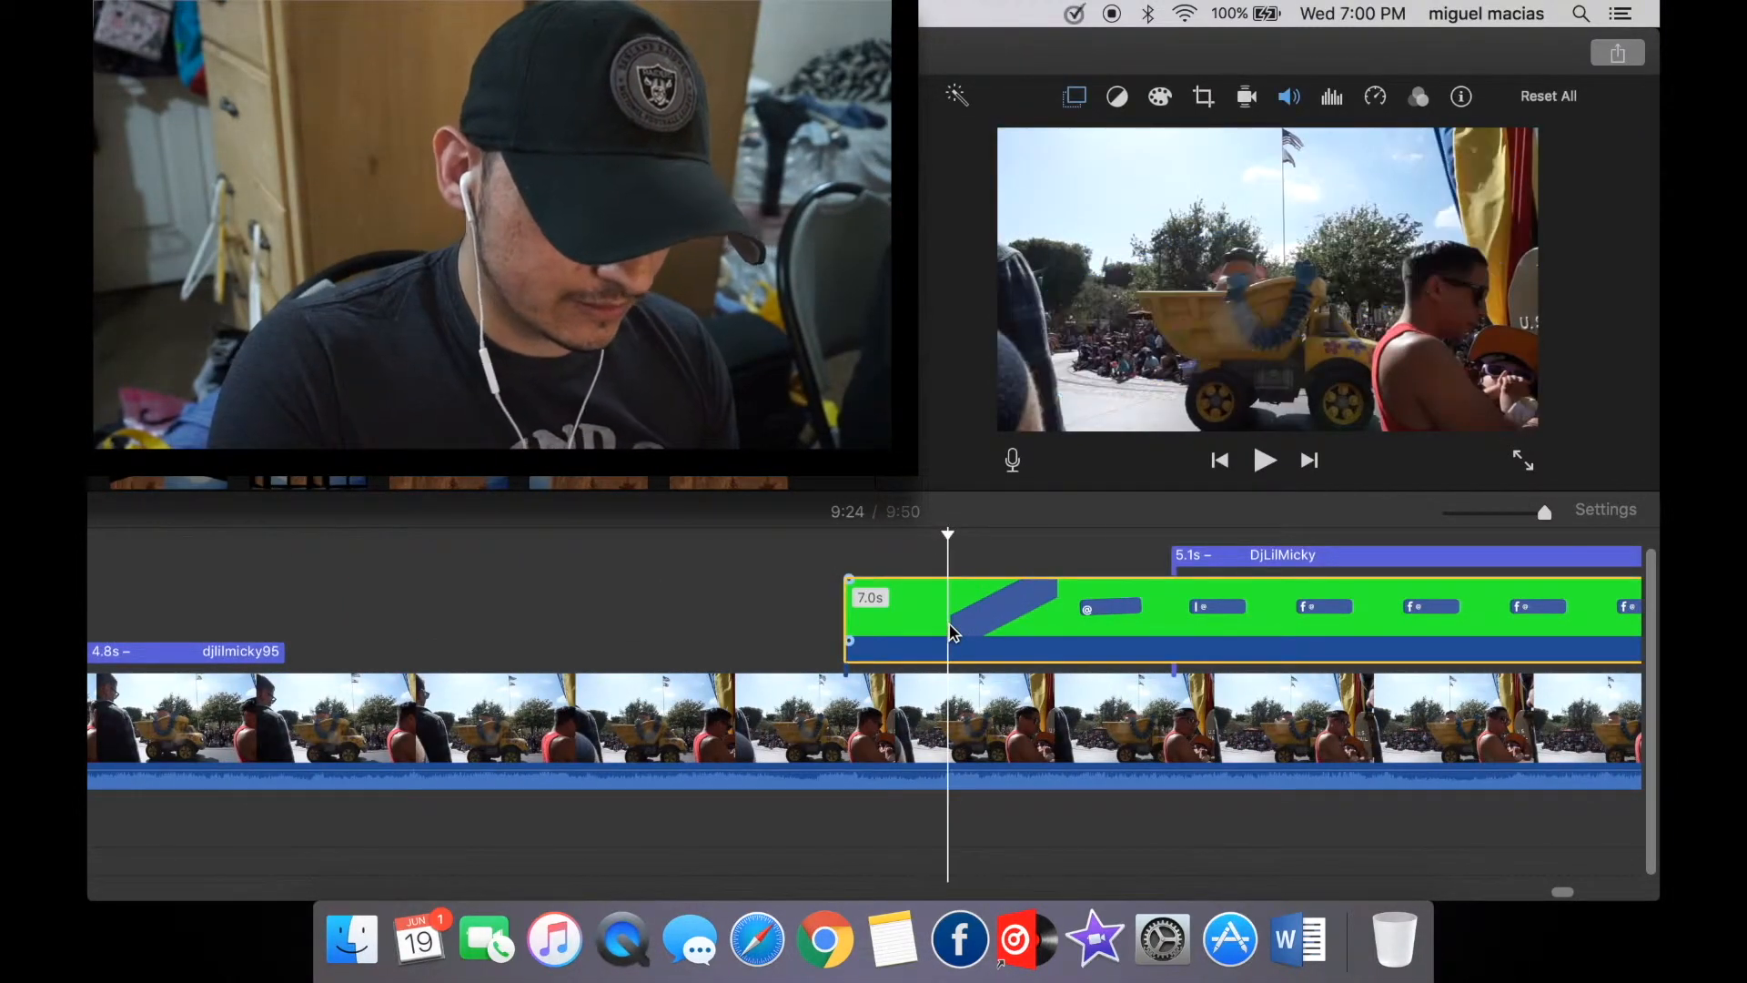
{"action": "key", "text": "Delete"}
{"action": "left_click", "coordinate": [956, 633]}
{"action": "key", "text": "Delete"}
{"action": "scroll", "coordinate": [955, 632], "scroll_direction": "right", "scroll_amount": 10}
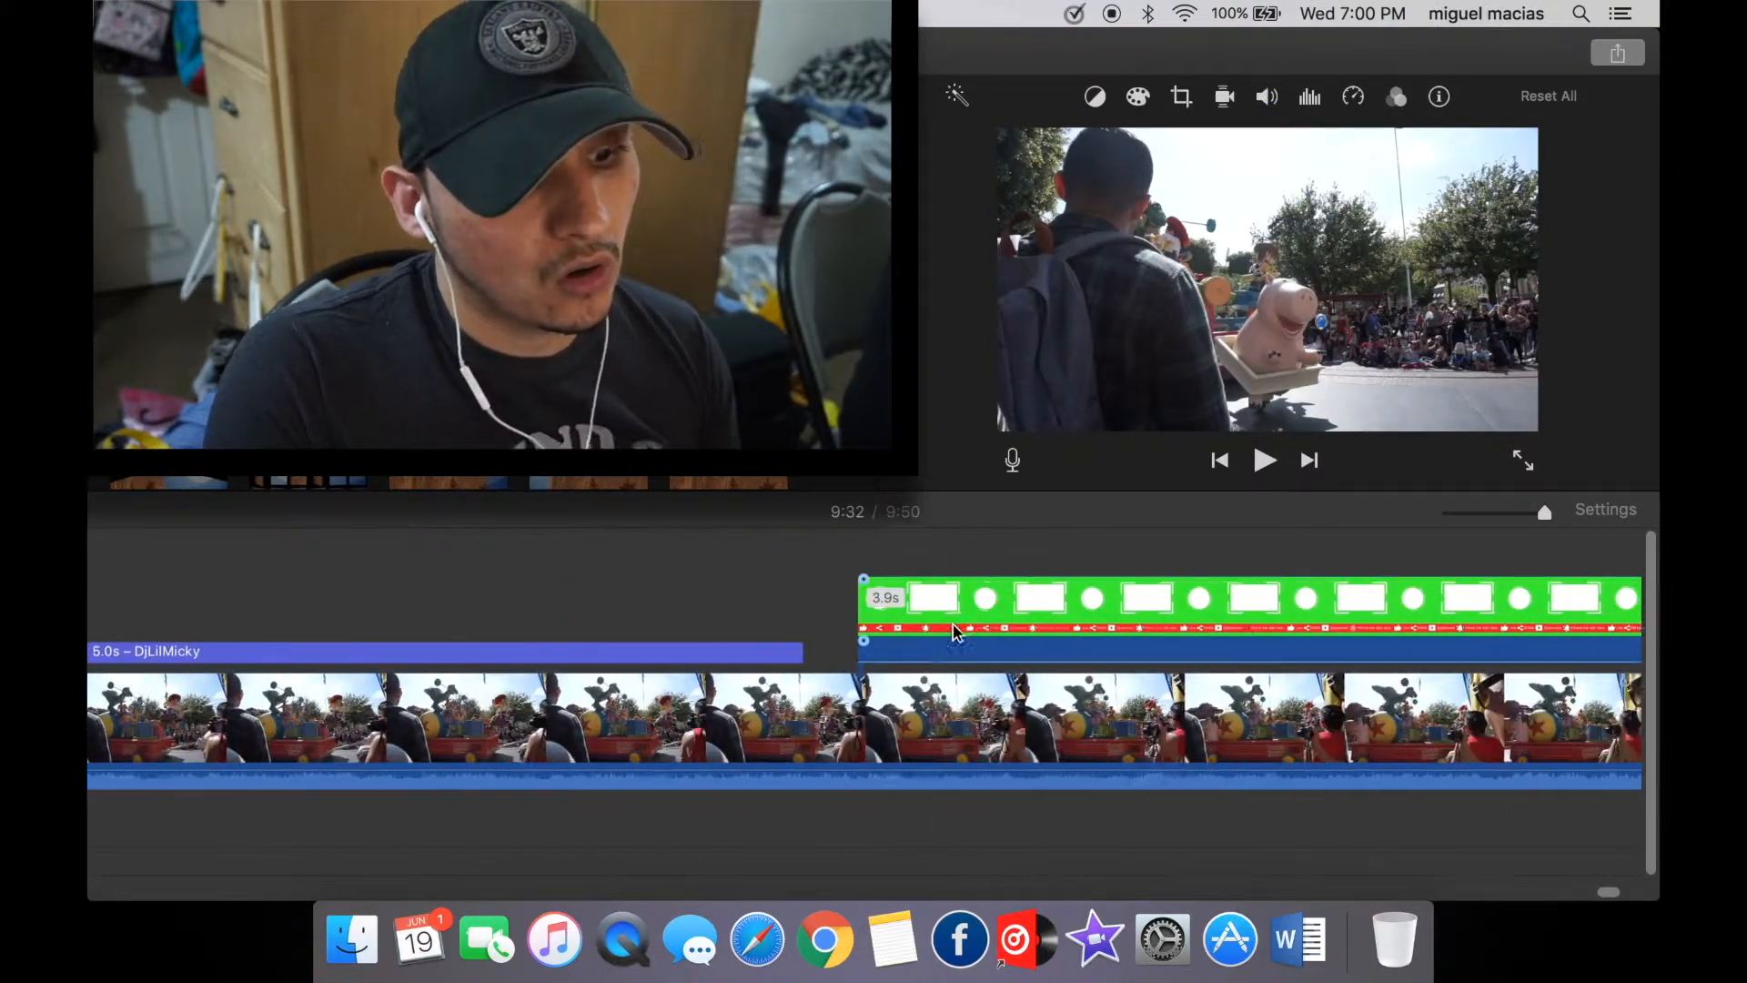
{"action": "left_click", "coordinate": [956, 632]}
{"action": "key", "text": "Delete"}
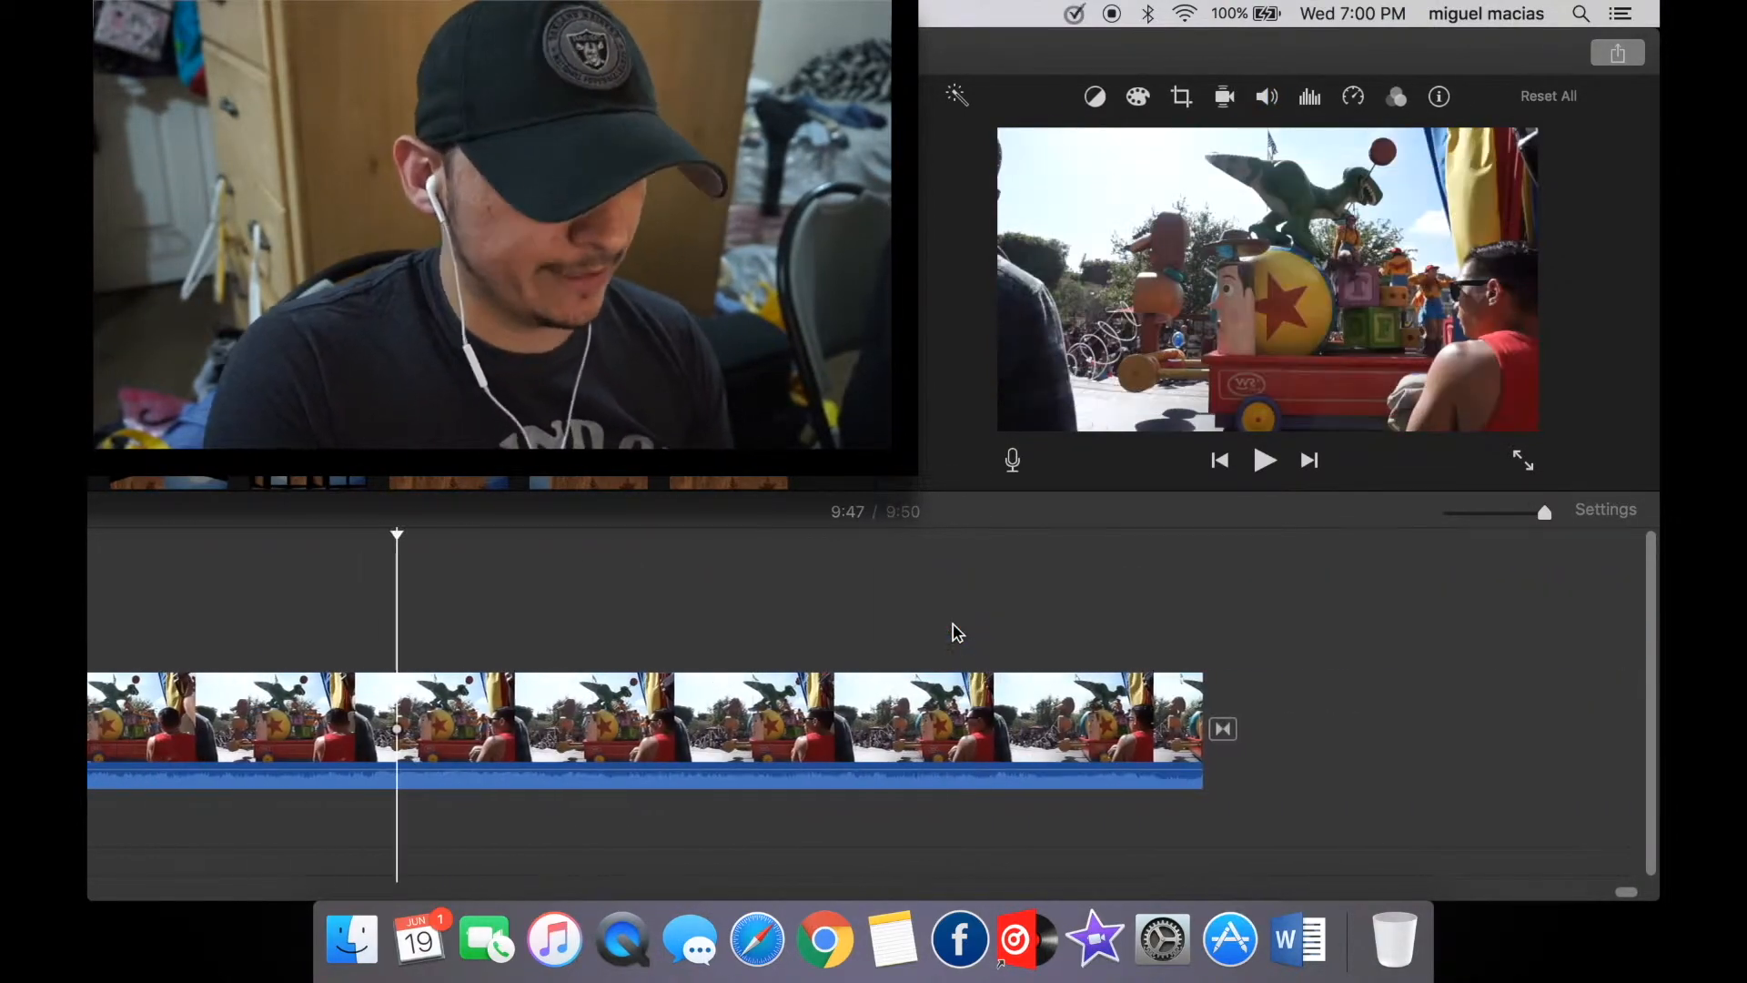
Delete the leftover SoundCloud, Facebook and Instagram titles above the final parade clip.
{"action": "scroll", "coordinate": [956, 632], "scroll_direction": "left", "scroll_amount": 5}
{"action": "left_click", "coordinate": [669, 649]}
{"action": "key", "text": "Delete"}
{"action": "scroll", "coordinate": [669, 649], "scroll_direction": "left", "scroll_amount": 5}
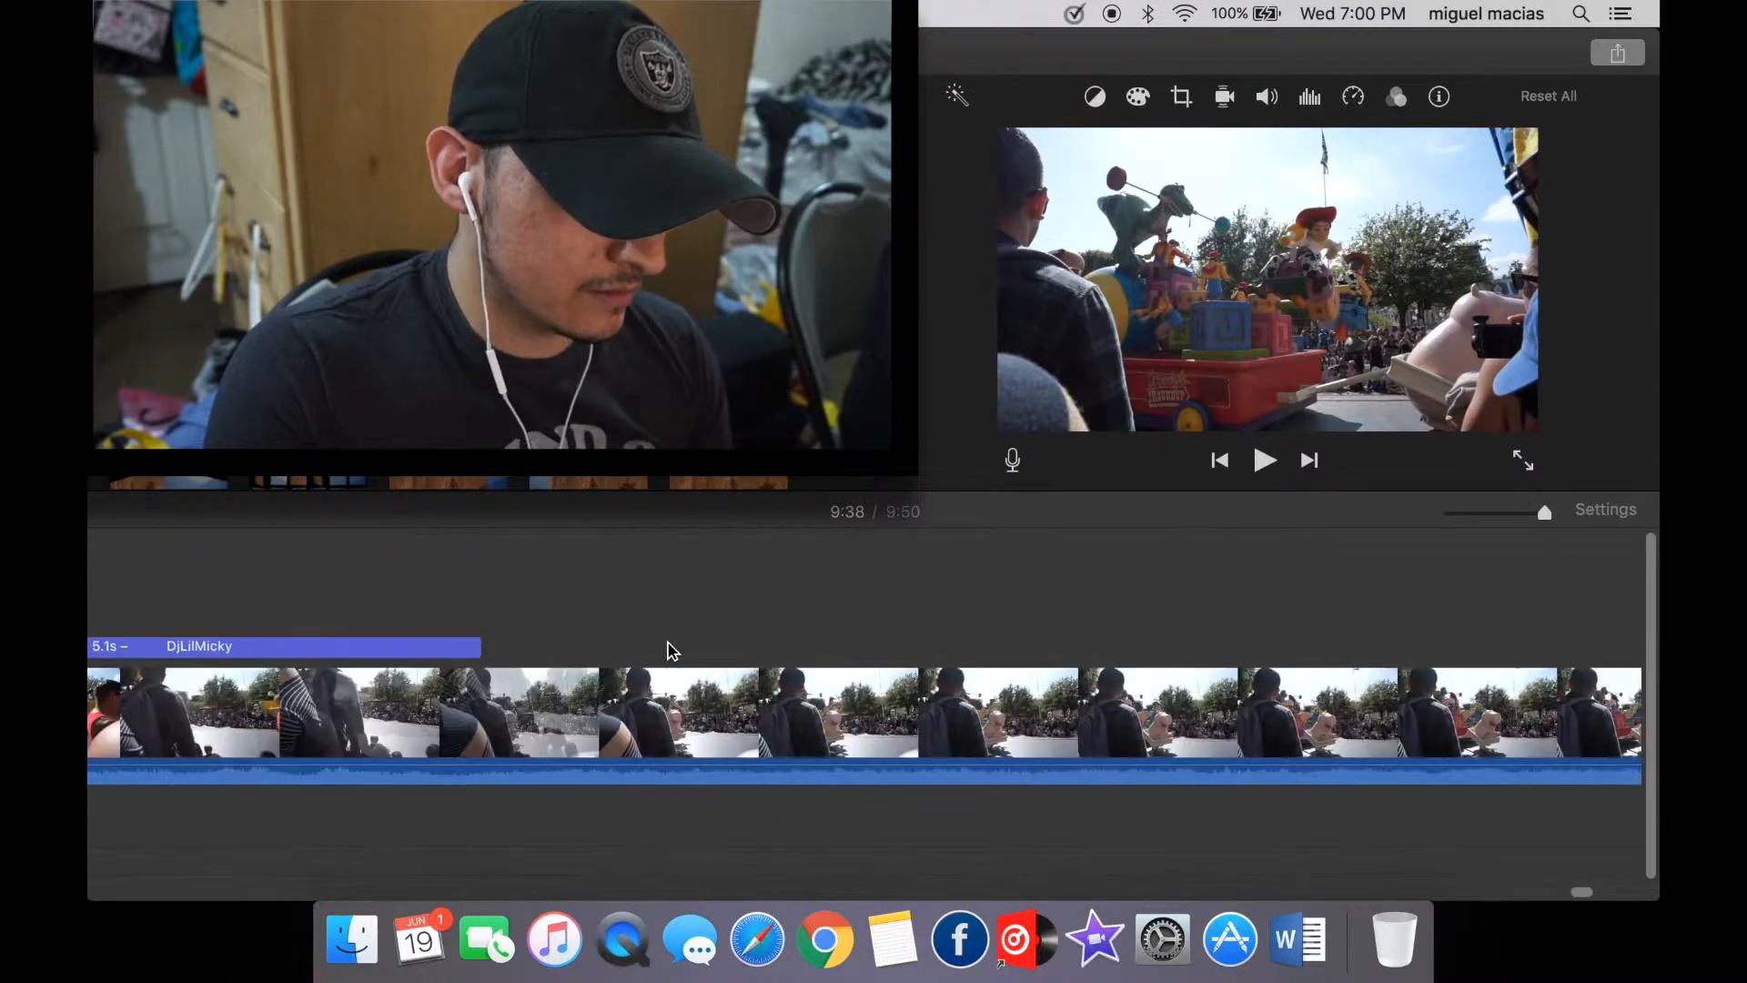
{"action": "left_click", "coordinate": [670, 649]}
{"action": "key", "text": "Delete"}
{"action": "scroll", "coordinate": [671, 649], "scroll_direction": "left", "scroll_amount": 5}
{"action": "left_click", "coordinate": [708, 652]}
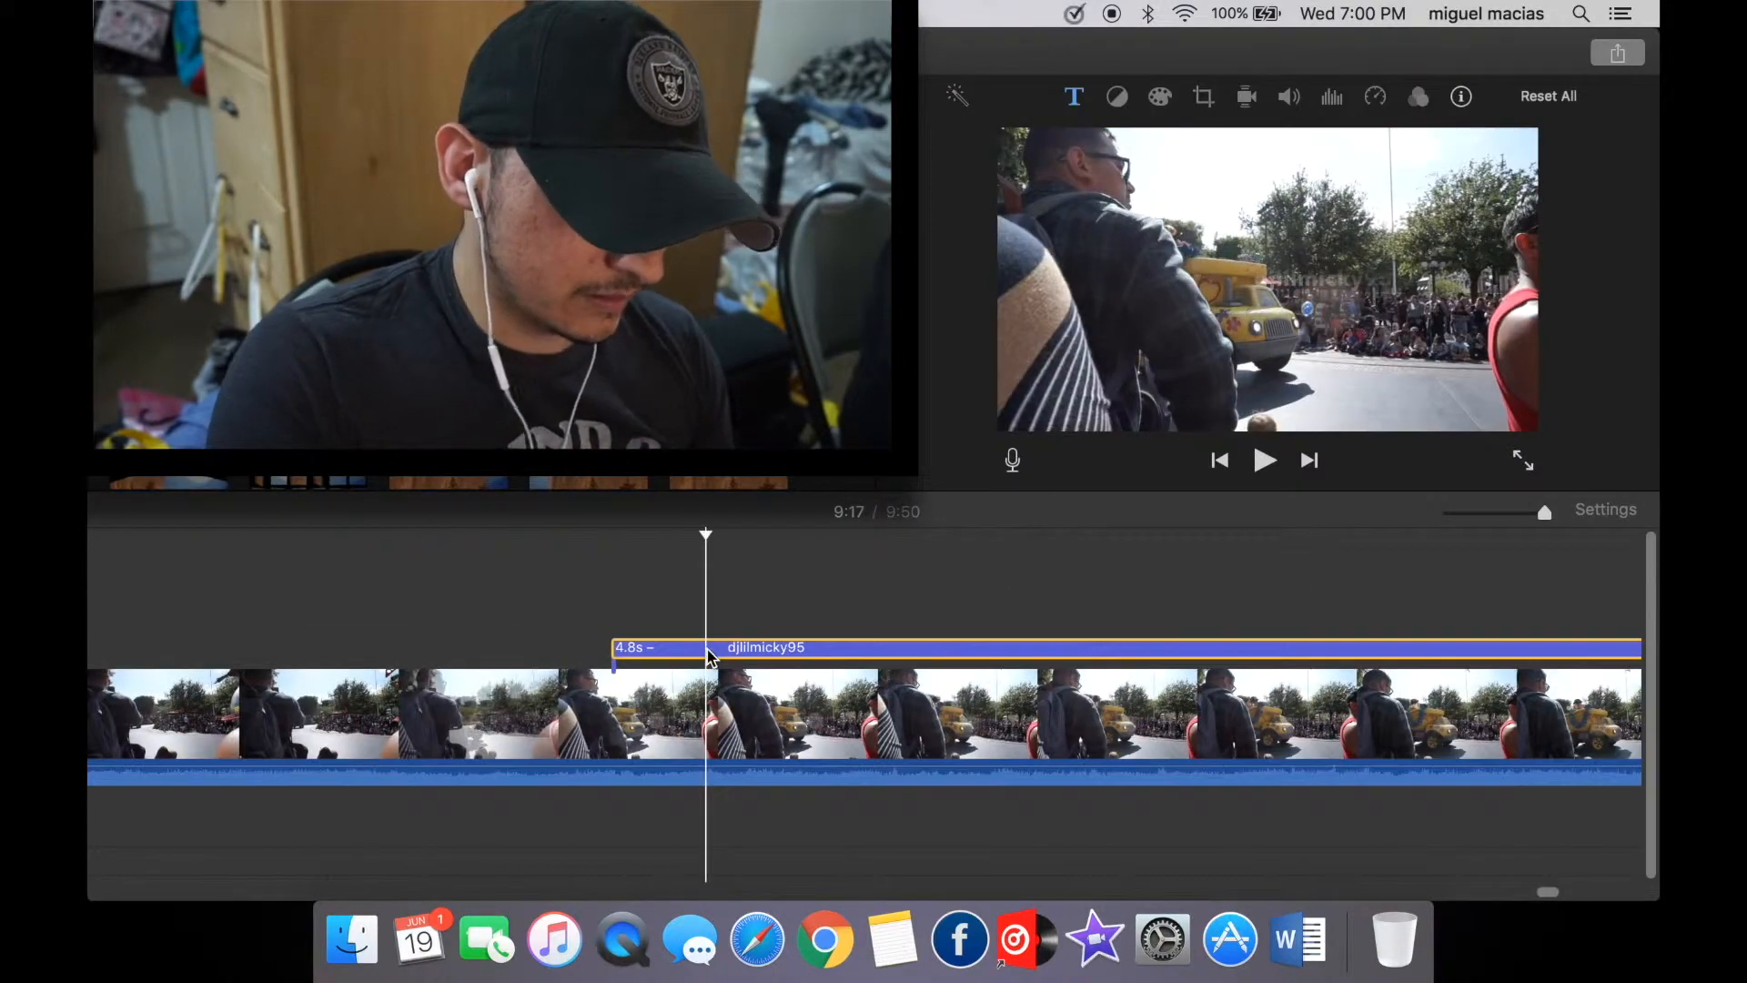
{"action": "key", "text": "Delete"}
{"action": "scroll", "coordinate": [418, 767], "scroll_direction": "left", "scroll_amount": 5}
{"action": "scroll", "coordinate": [418, 768], "scroll_direction": "left", "scroll_amount": 3}
{"action": "left_click", "coordinate": [1096, 767]}
{"action": "scroll", "coordinate": [1037, 767], "scroll_direction": "right", "scroll_amount": 5}
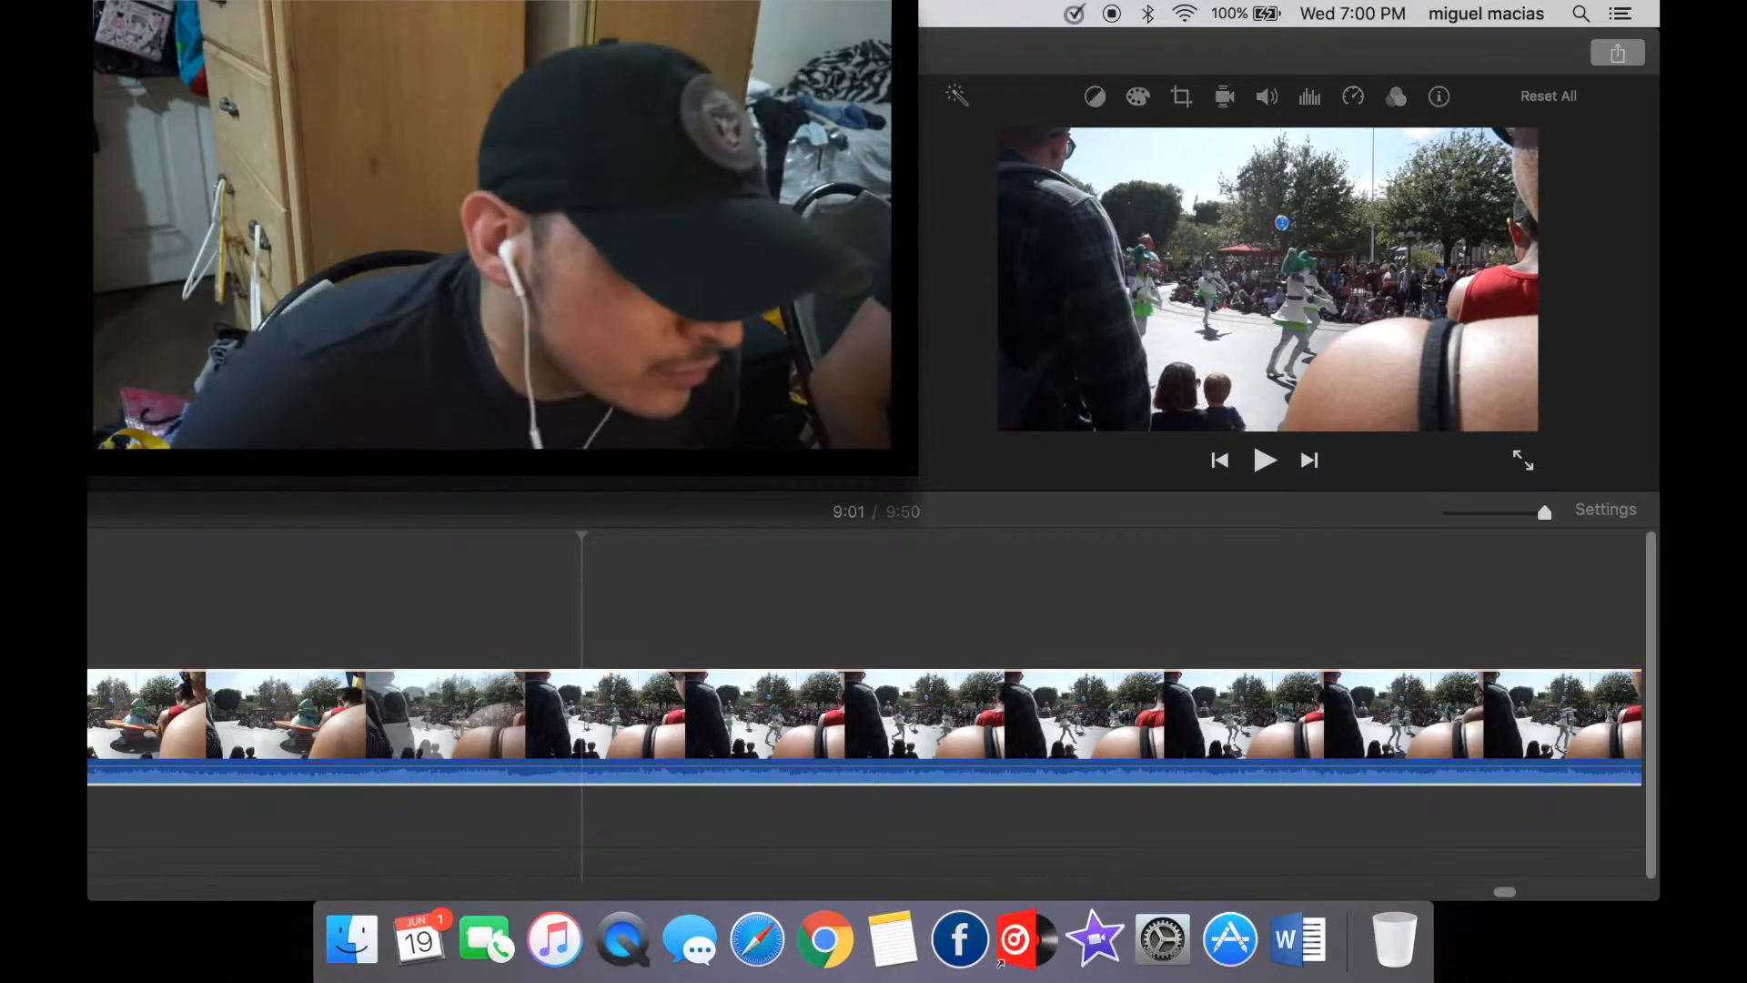
Start a media import and browse the "youtube music/ effects" folder inside "youtube folder".
{"action": "key", "text": "super+i"}
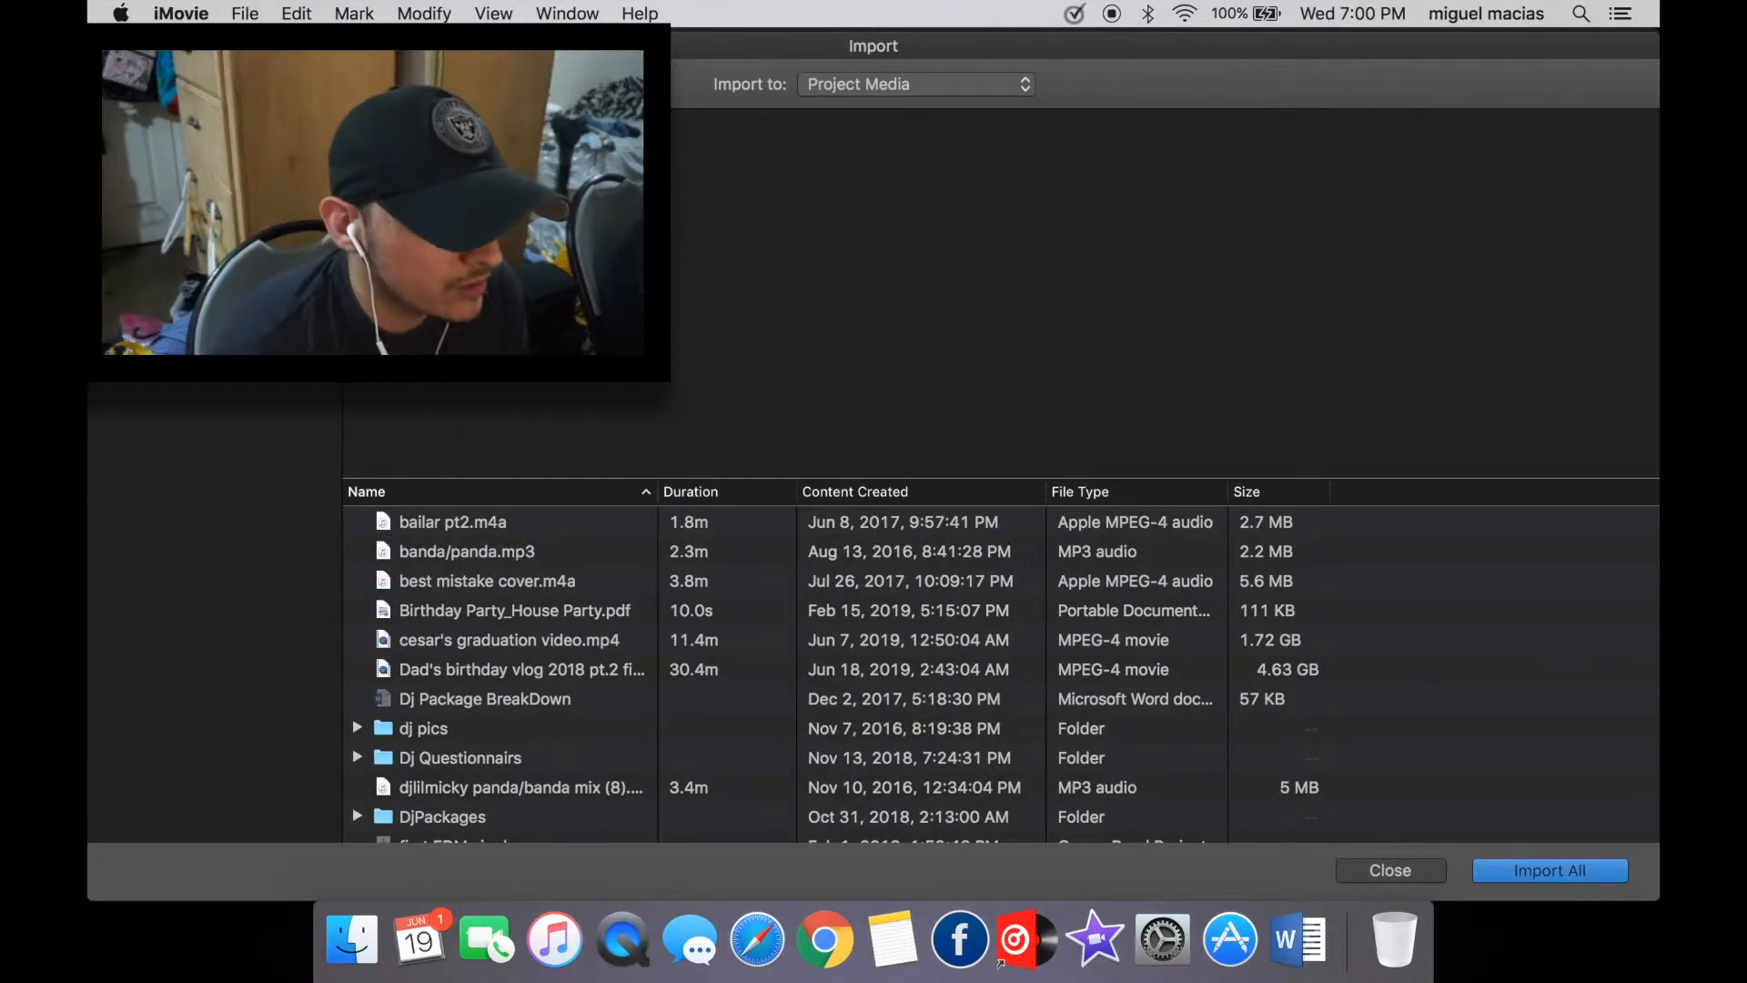
{"action": "scroll", "coordinate": [496, 621], "scroll_direction": "down", "scroll_amount": 15}
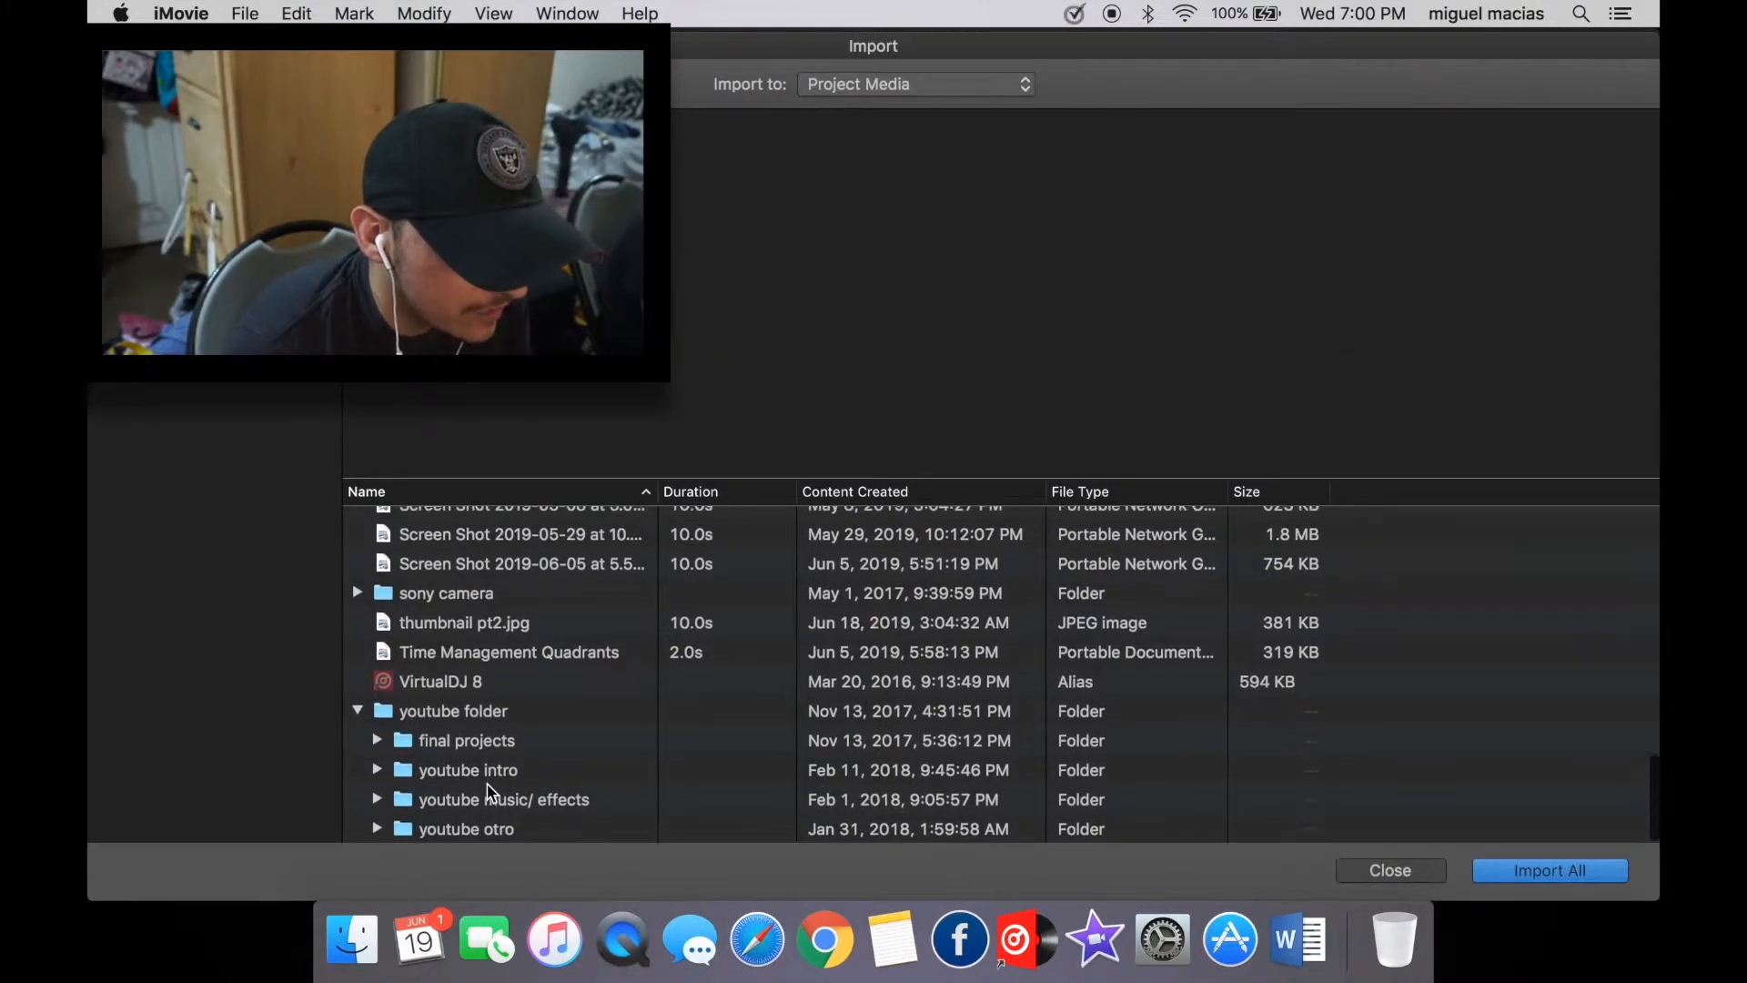
{"action": "scroll", "coordinate": [492, 795], "scroll_direction": "down", "scroll_amount": 1}
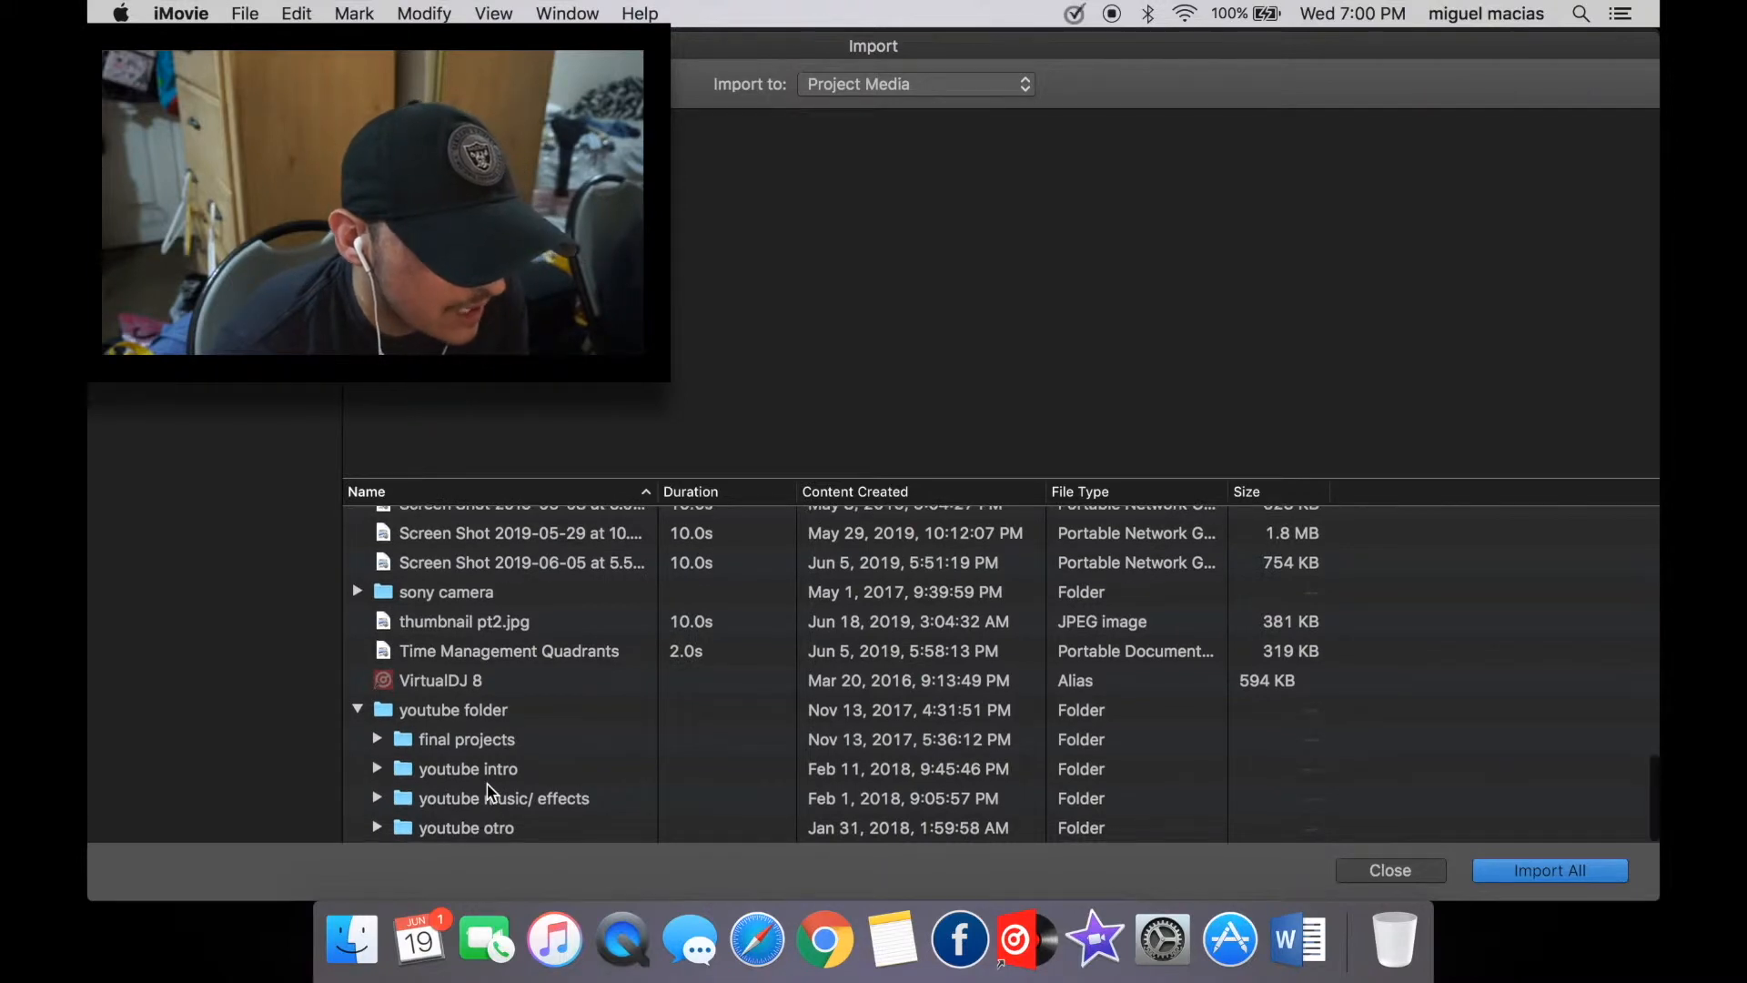
{"action": "left_click", "coordinate": [533, 809]}
{"action": "double_click", "coordinate": [532, 809]}
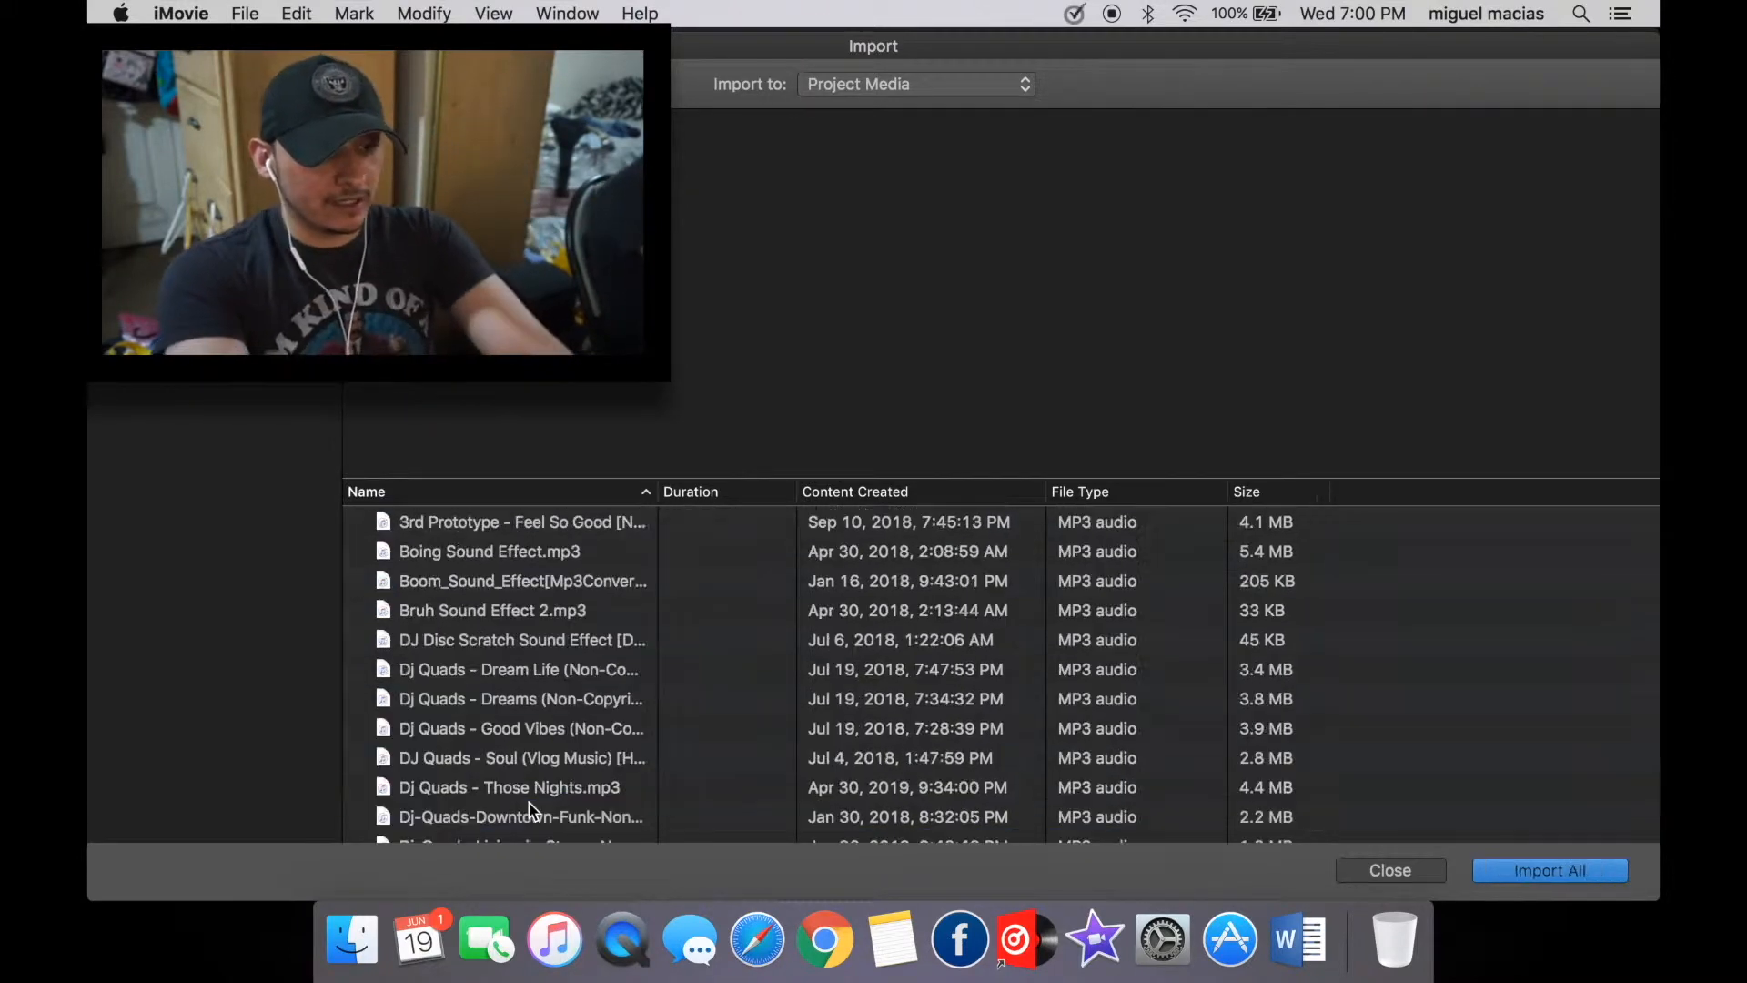
{"action": "scroll", "coordinate": [548, 792], "scroll_direction": "down", "scroll_amount": 5}
{"action": "scroll", "coordinate": [513, 571], "scroll_direction": "up", "scroll_amount": 4}
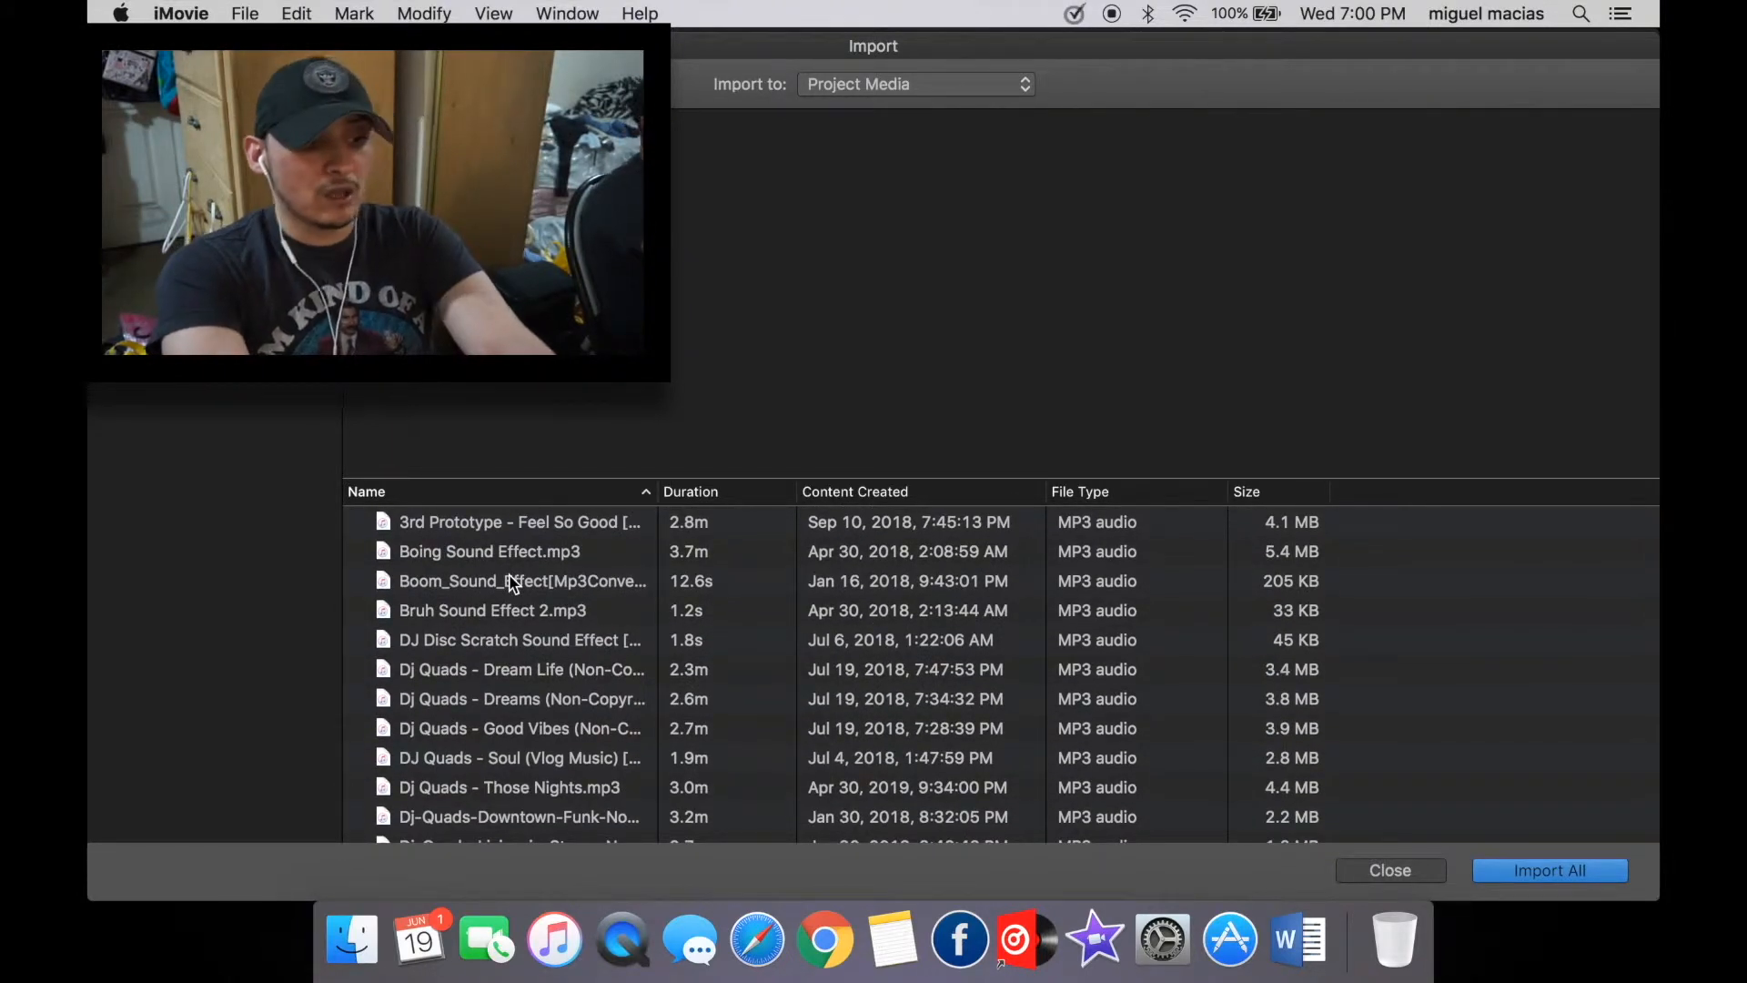
{"action": "scroll", "coordinate": [529, 675], "scroll_direction": "down", "scroll_amount": 10}
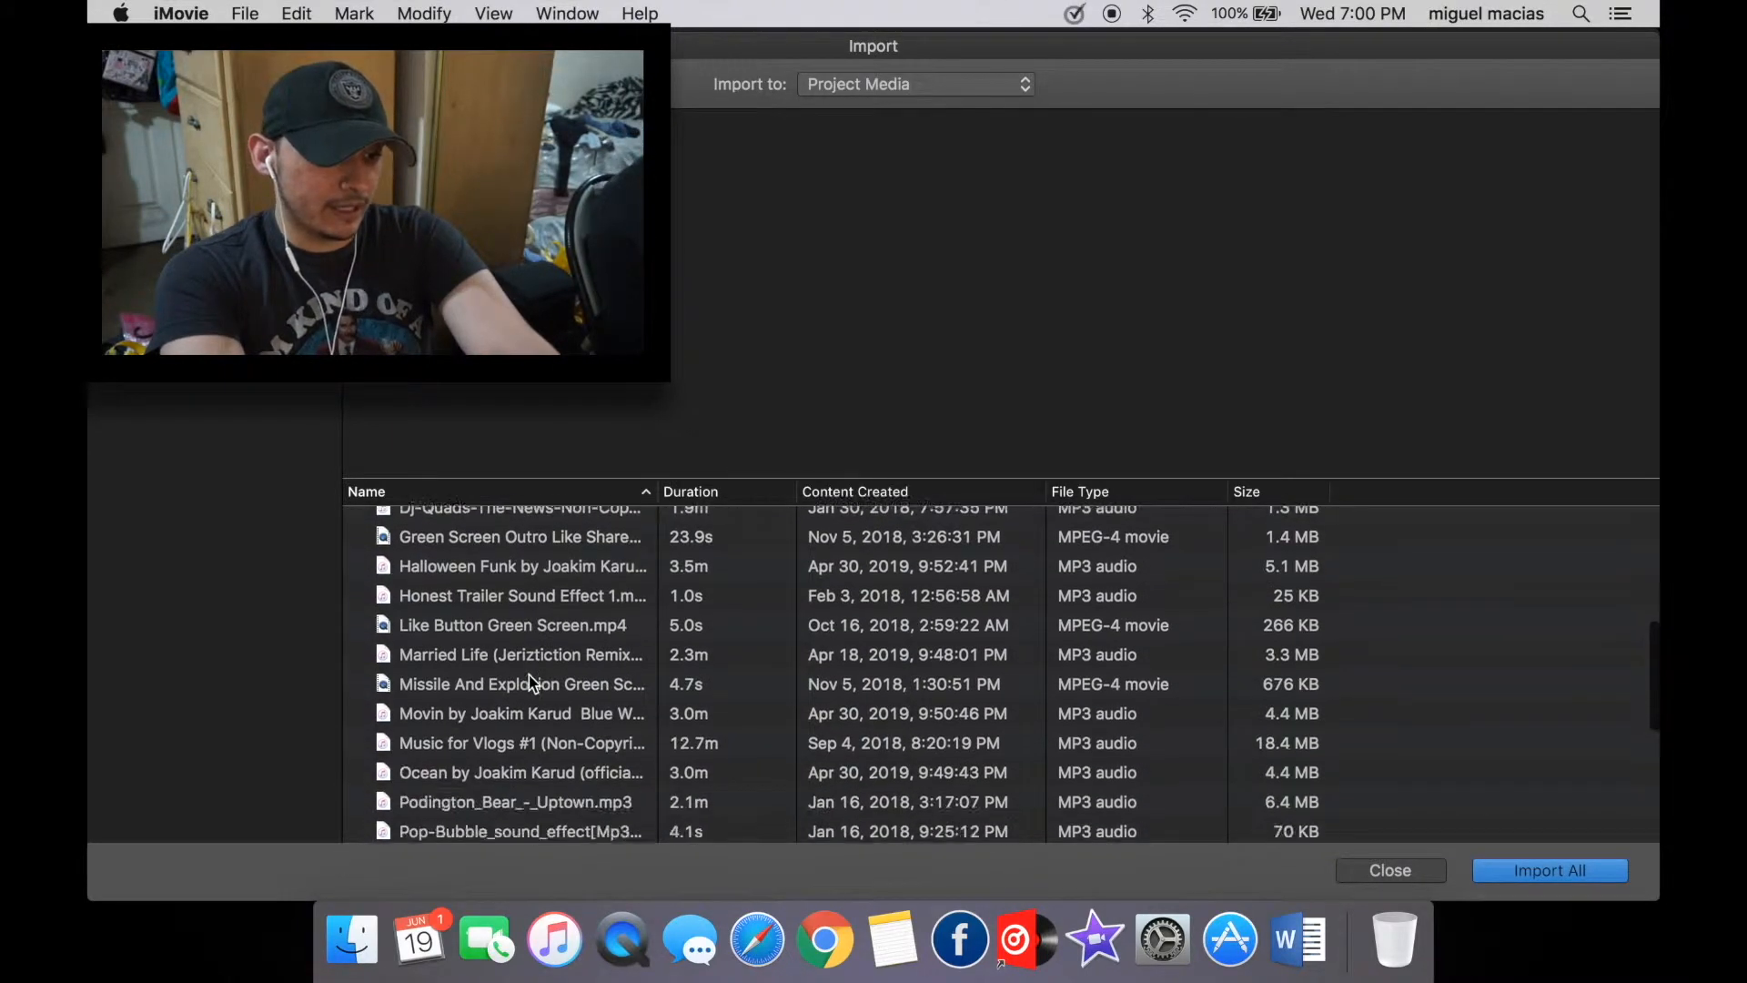
{"action": "scroll", "coordinate": [528, 675], "scroll_direction": "up", "scroll_amount": 12}
{"action": "scroll", "coordinate": [528, 675], "scroll_direction": "down", "scroll_amount": 5}
{"action": "scroll", "coordinate": [529, 676], "scroll_direction": "up", "scroll_amount": 5}
Import the "Green Screen Outro Like Share" movie into the project media.
{"action": "left_click", "coordinate": [459, 527]}
{"action": "key", "text": "Down"}
{"action": "key", "text": "Down"}
{"action": "key", "text": "Down"}
{"action": "key", "text": "Down"}
{"action": "key", "text": "Down"}
{"action": "key", "text": "Down"}
{"action": "key", "text": "Down"}
{"action": "key", "text": "Down"}
{"action": "key", "text": "Down"}
{"action": "key", "text": "Down"}
{"action": "key", "text": "Down"}
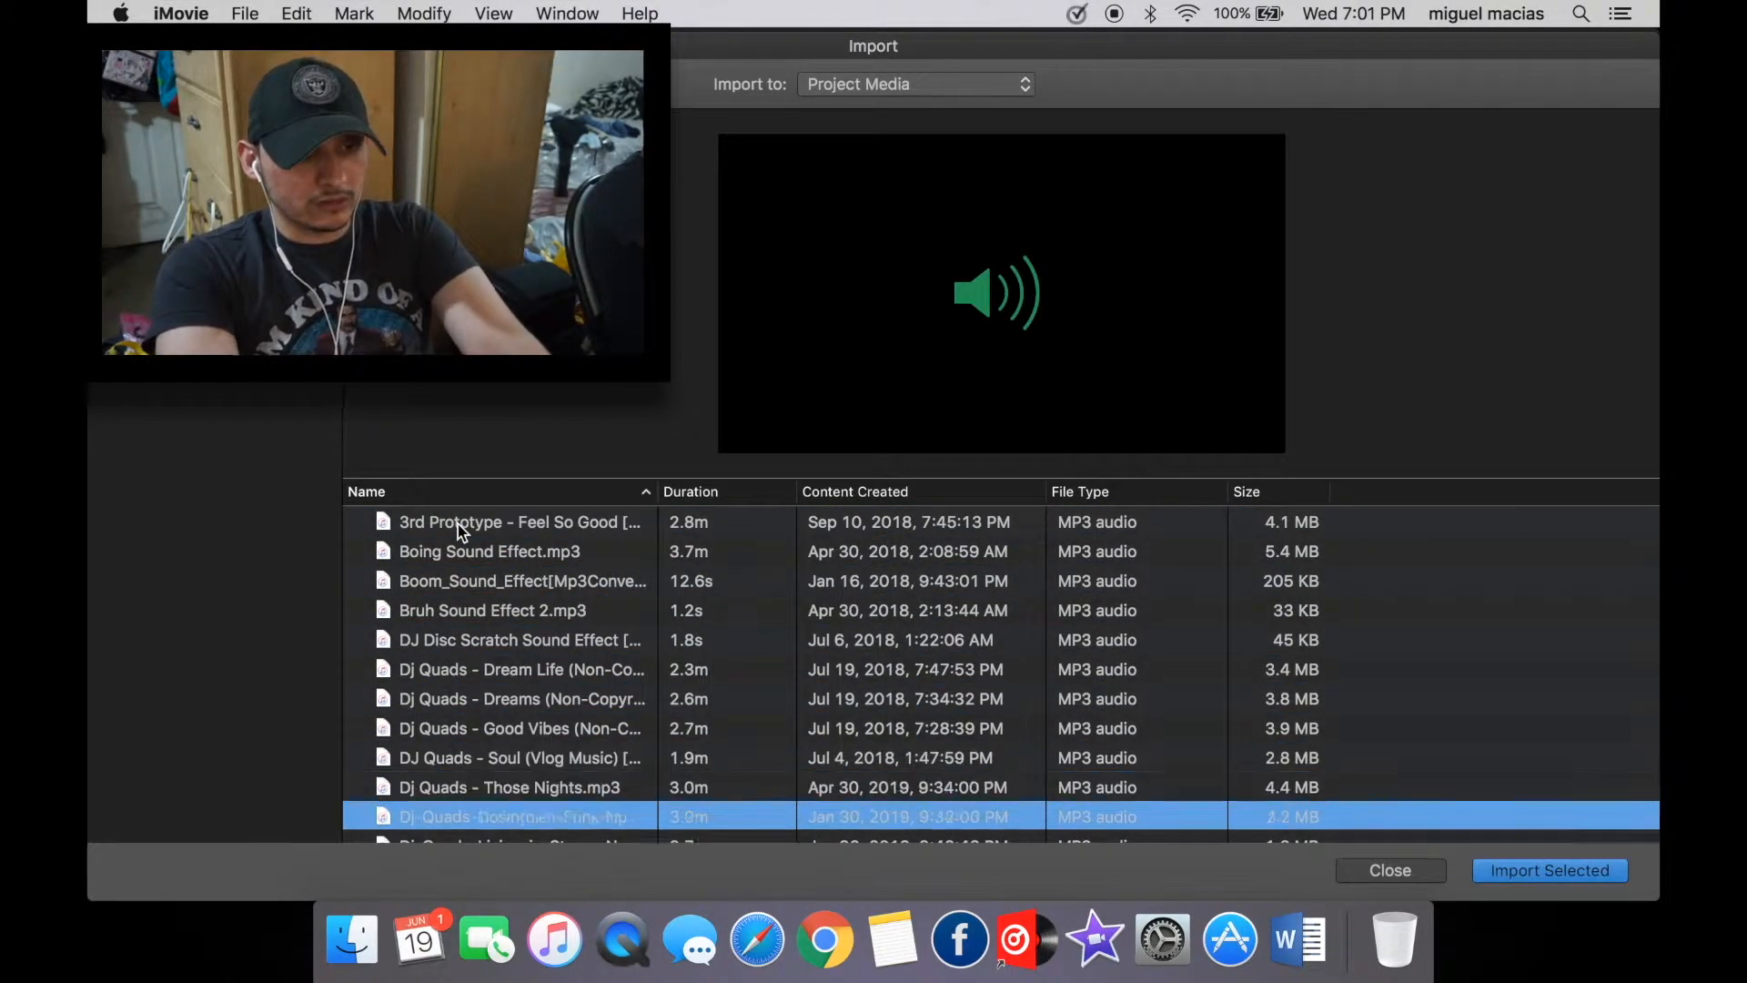
{"action": "key", "text": "Up"}
{"action": "key", "text": "Down"}
{"action": "key", "text": "Up"}
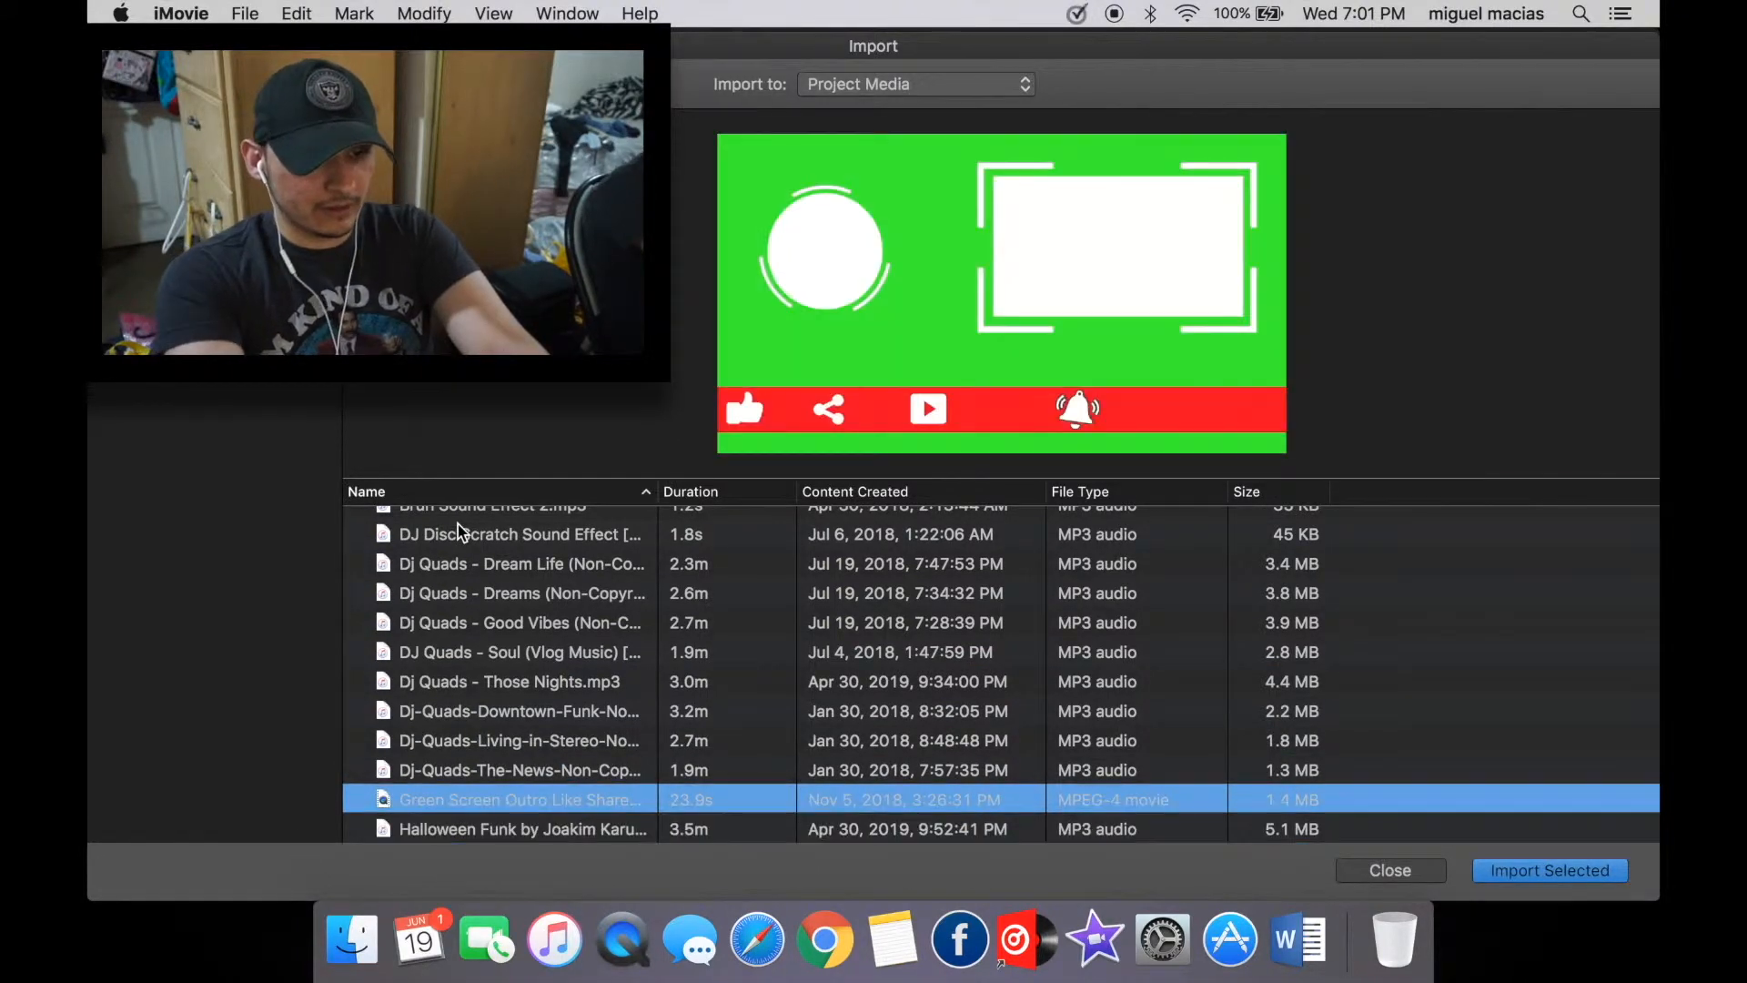
{"action": "left_click", "coordinate": [1515, 879]}
{"action": "scroll", "coordinate": [432, 455], "scroll_direction": "down", "scroll_amount": 5}
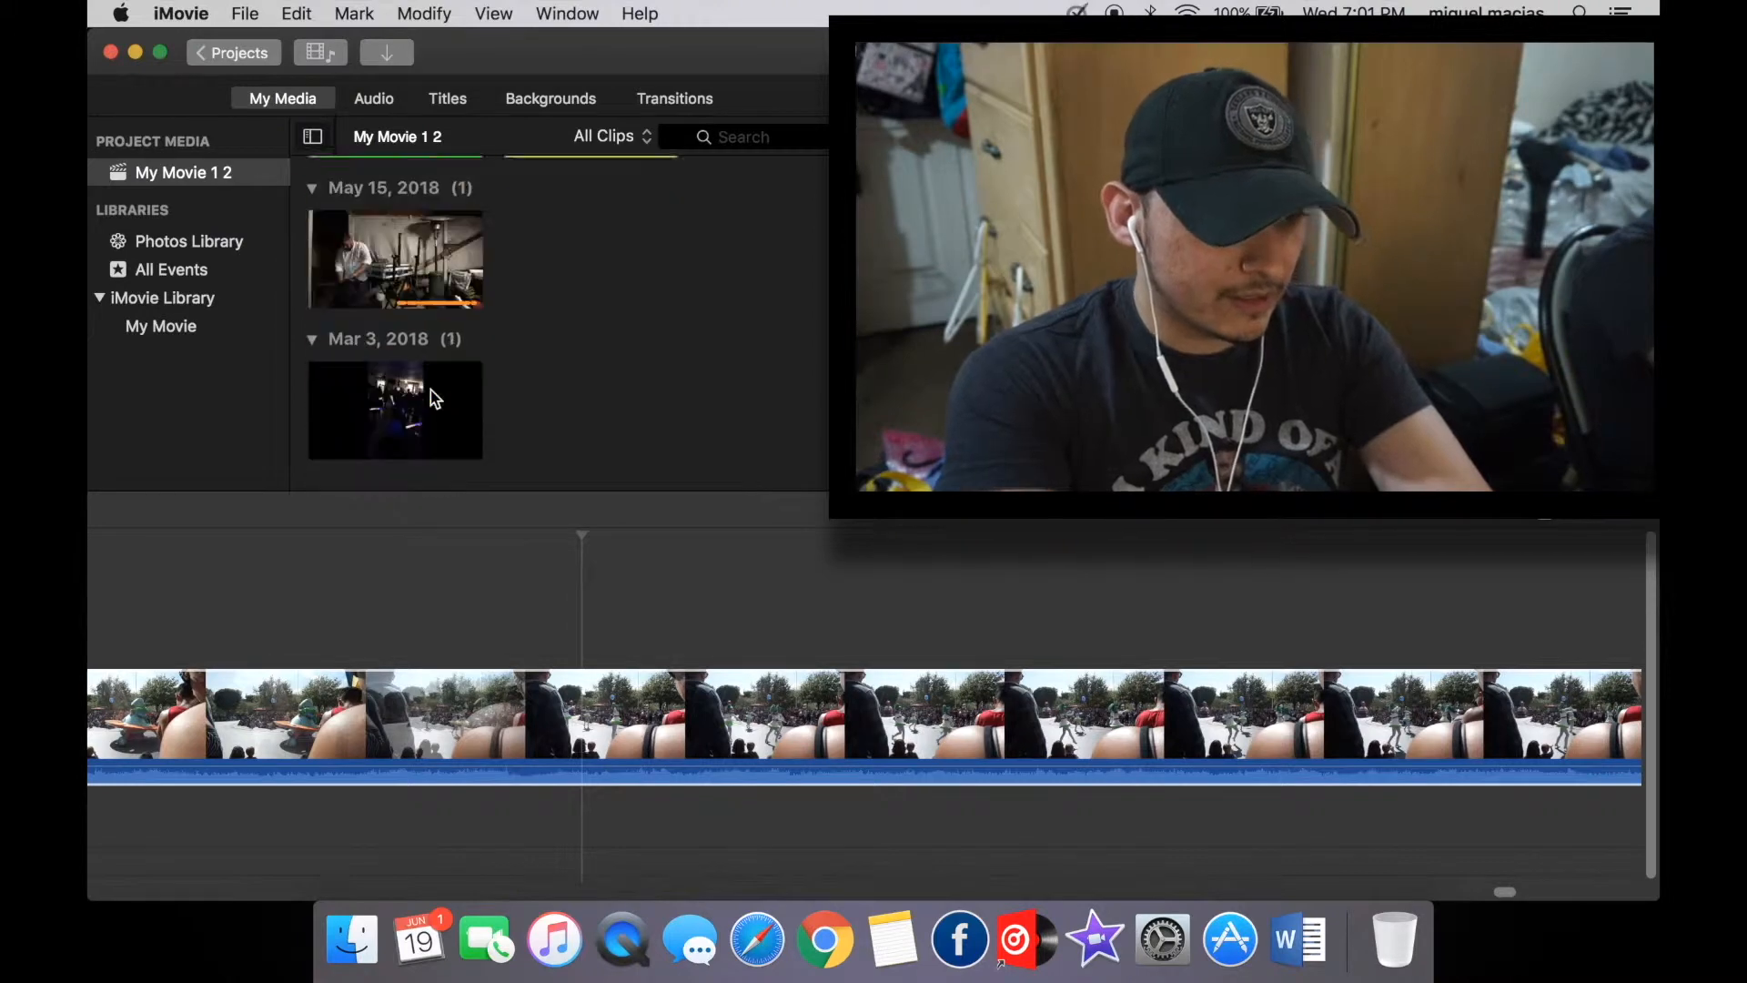
Add the 1.1-minute green-screen clip with the Instagram thumbnail as an overlay above the final parade clip.
{"action": "scroll", "coordinate": [425, 311], "scroll_direction": "up", "scroll_amount": 6}
{"action": "scroll", "coordinate": [491, 418], "scroll_direction": "down", "scroll_amount": 5}
{"action": "scroll", "coordinate": [478, 414], "scroll_direction": "up", "scroll_amount": 4}
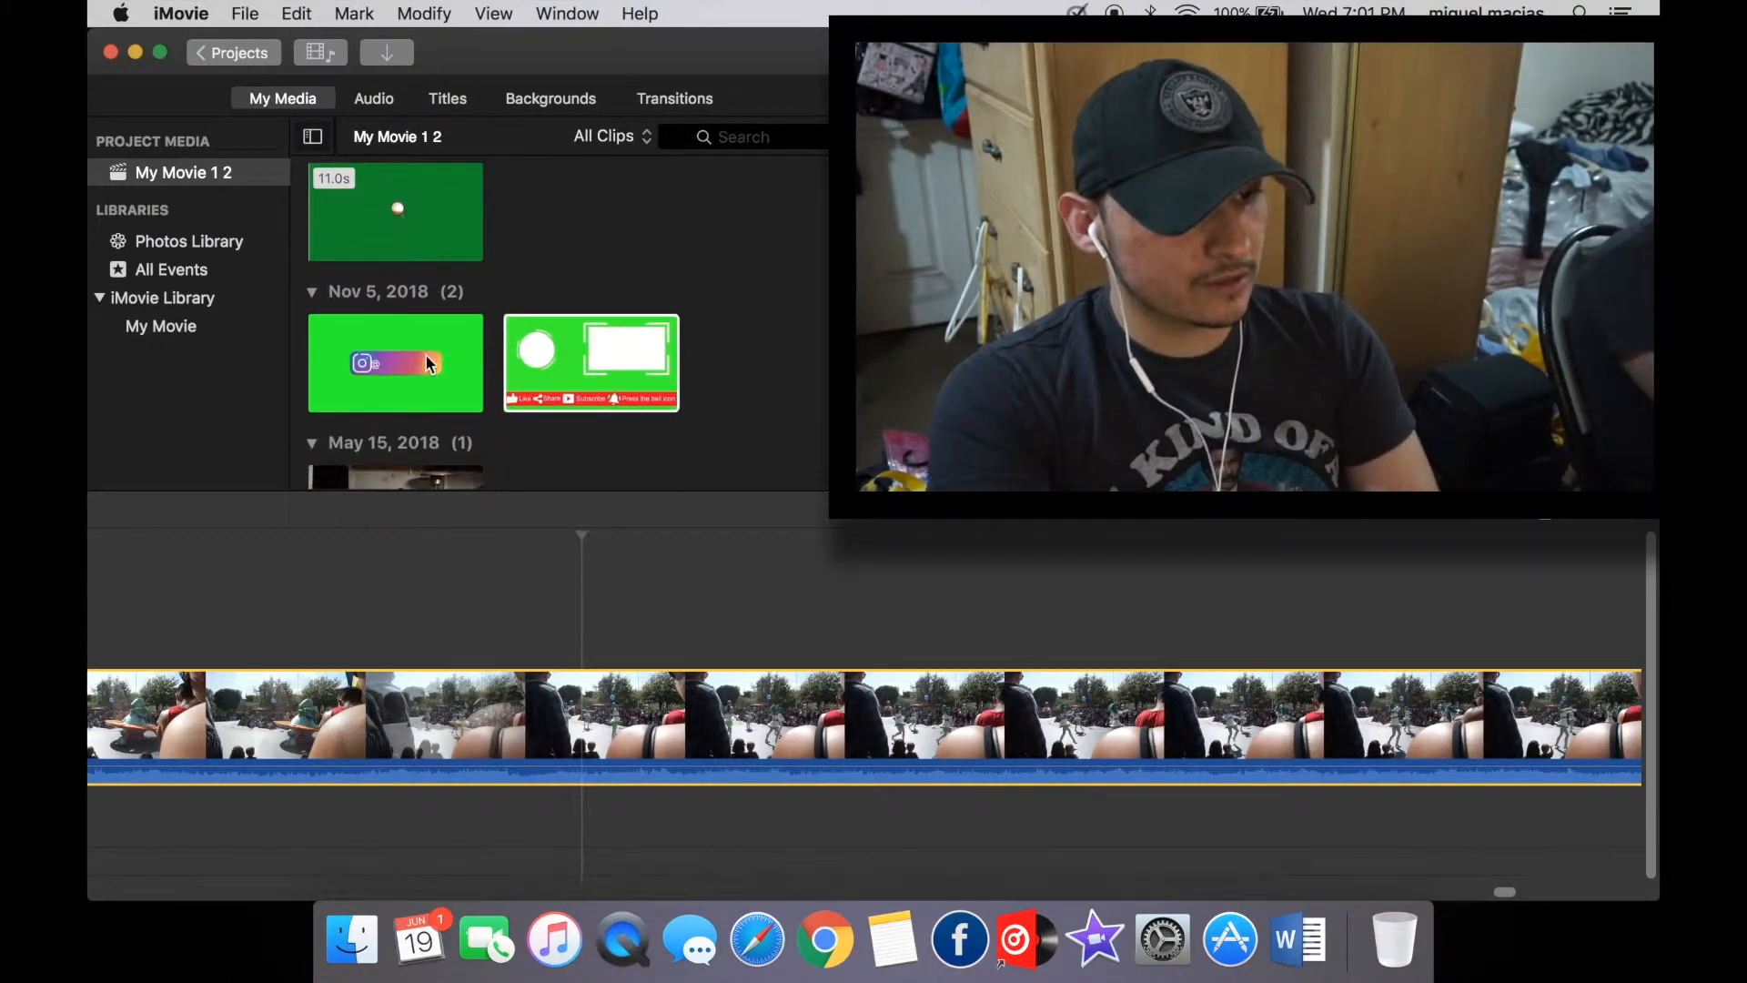
{"action": "left_click_drag", "start_coordinate": [656, 611], "coordinate": [575, 634]}
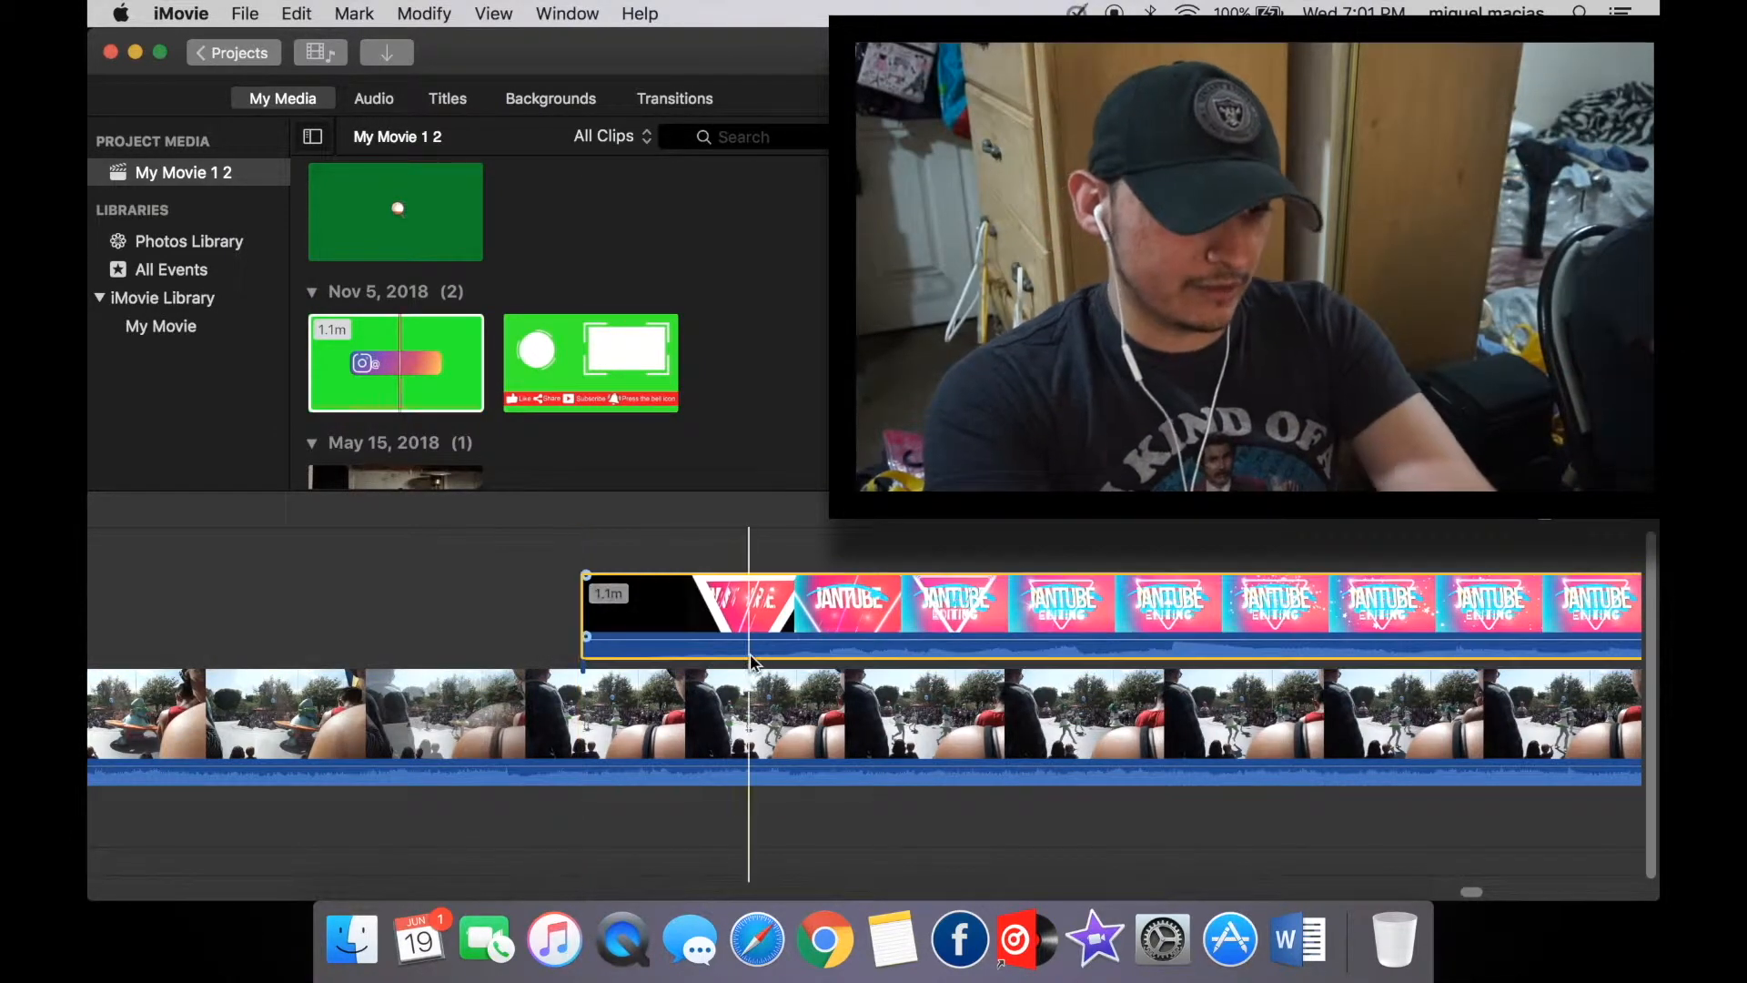
Split the overlay in the green gap before the Subscribe animation and remove the JANTUBE intro section.
{"action": "scroll", "coordinate": [783, 654], "scroll_direction": "right", "scroll_amount": 10}
{"action": "left_click", "coordinate": [761, 609]}
{"action": "right_click", "coordinate": [761, 609]}
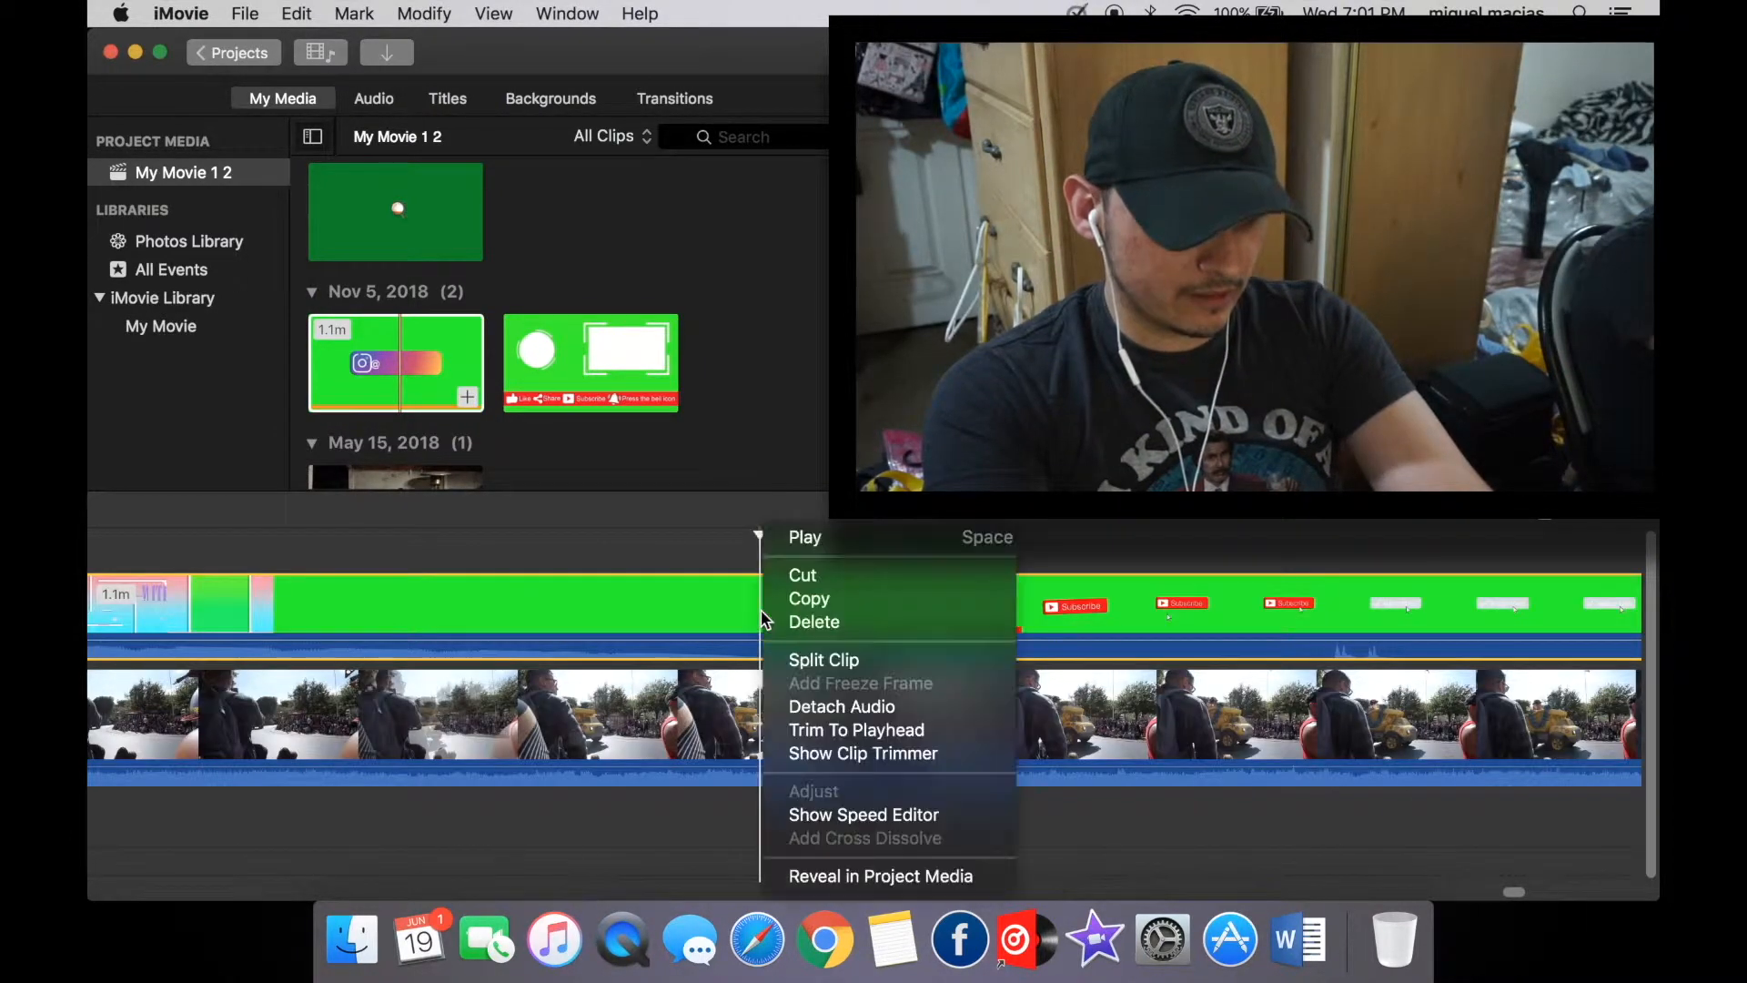
{"action": "left_click", "coordinate": [800, 659]}
{"action": "scroll", "coordinate": [626, 708], "scroll_direction": "right", "scroll_amount": 15}
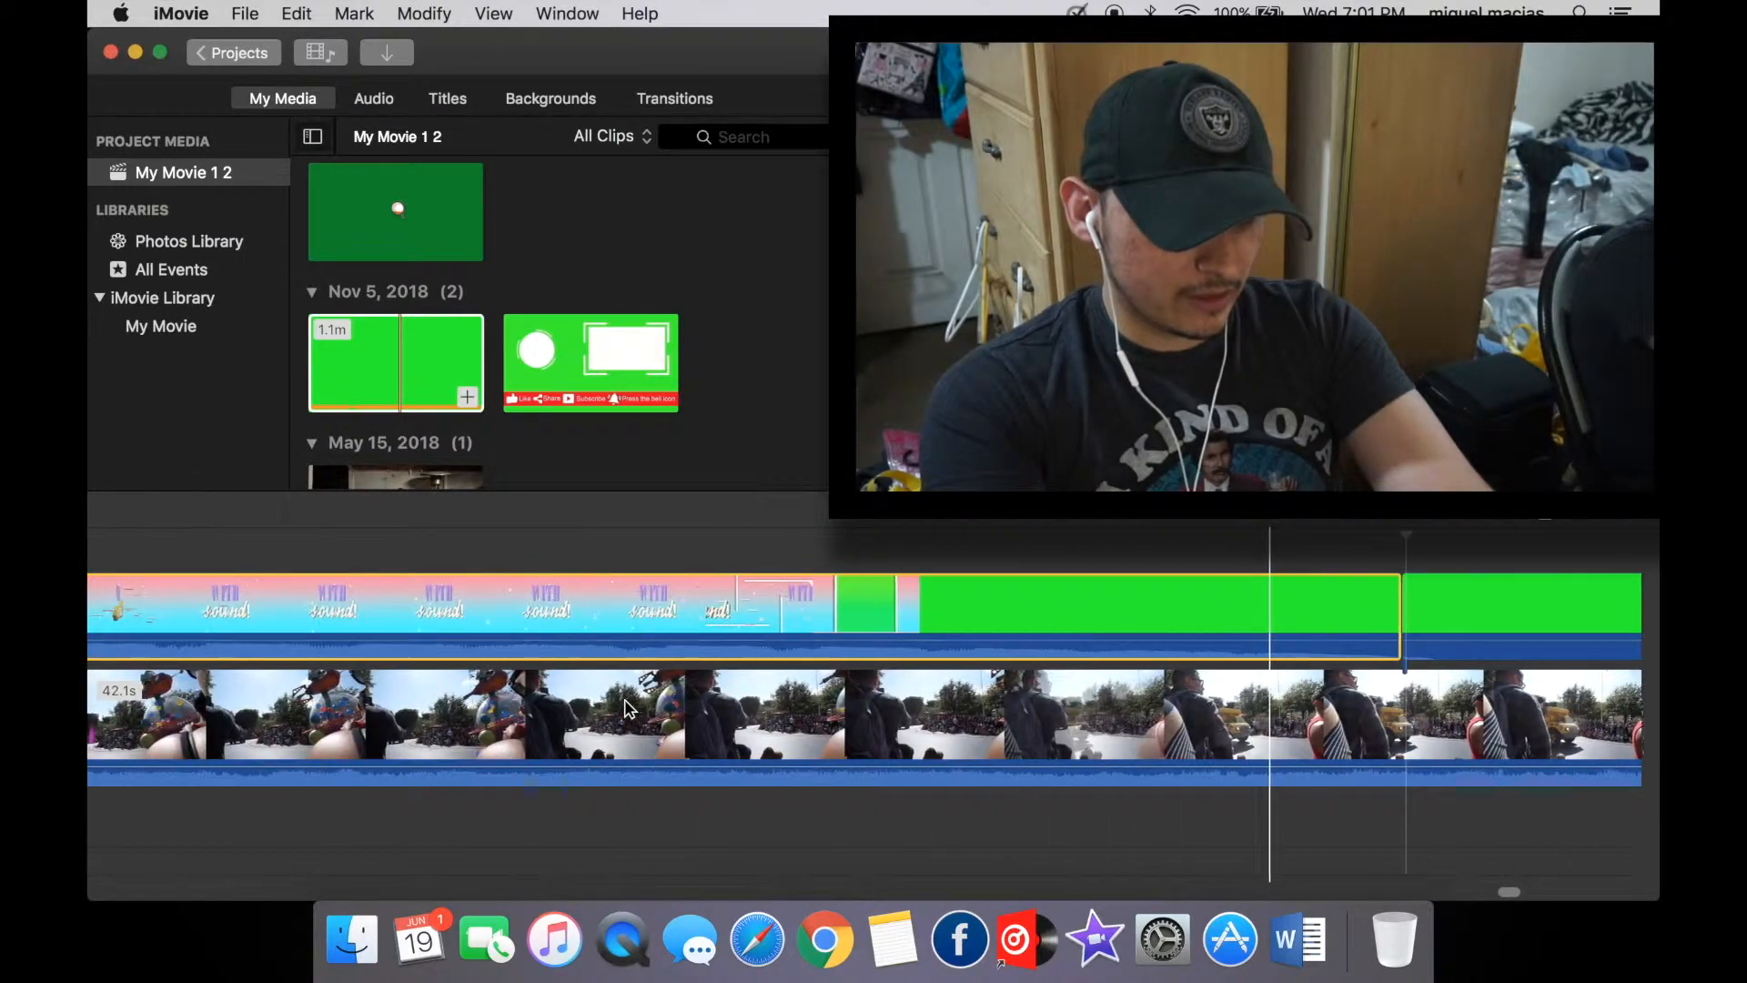
{"action": "scroll", "coordinate": [626, 708], "scroll_direction": "left", "scroll_amount": 15}
{"action": "scroll", "coordinate": [624, 699], "scroll_direction": "right", "scroll_amount": 10}
{"action": "left_click", "coordinate": [752, 583]}
{"action": "scroll", "coordinate": [754, 598], "scroll_direction": "left", "scroll_amount": 10}
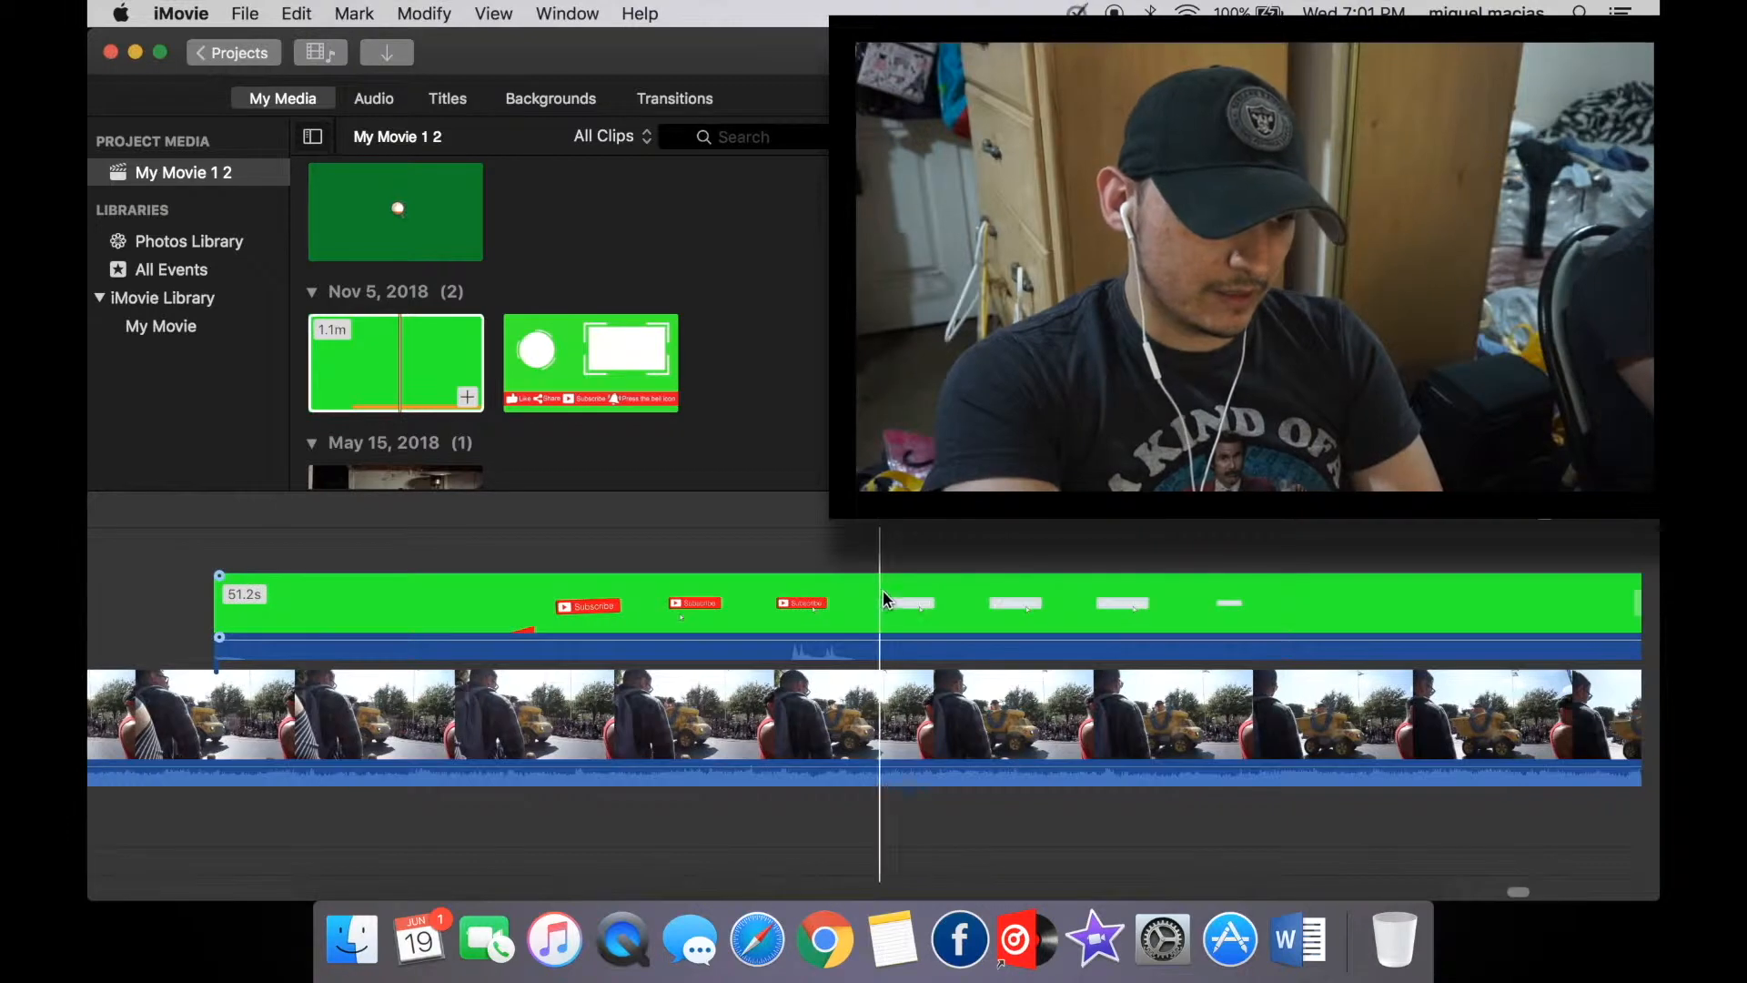
Move the remaining Subscribe overlay from near the end of the timeline back over earlier parade footage.
{"action": "left_click", "coordinate": [271, 573]}
{"action": "left_click_drag", "start_coordinate": [269, 571], "coordinate": [543, 564]}
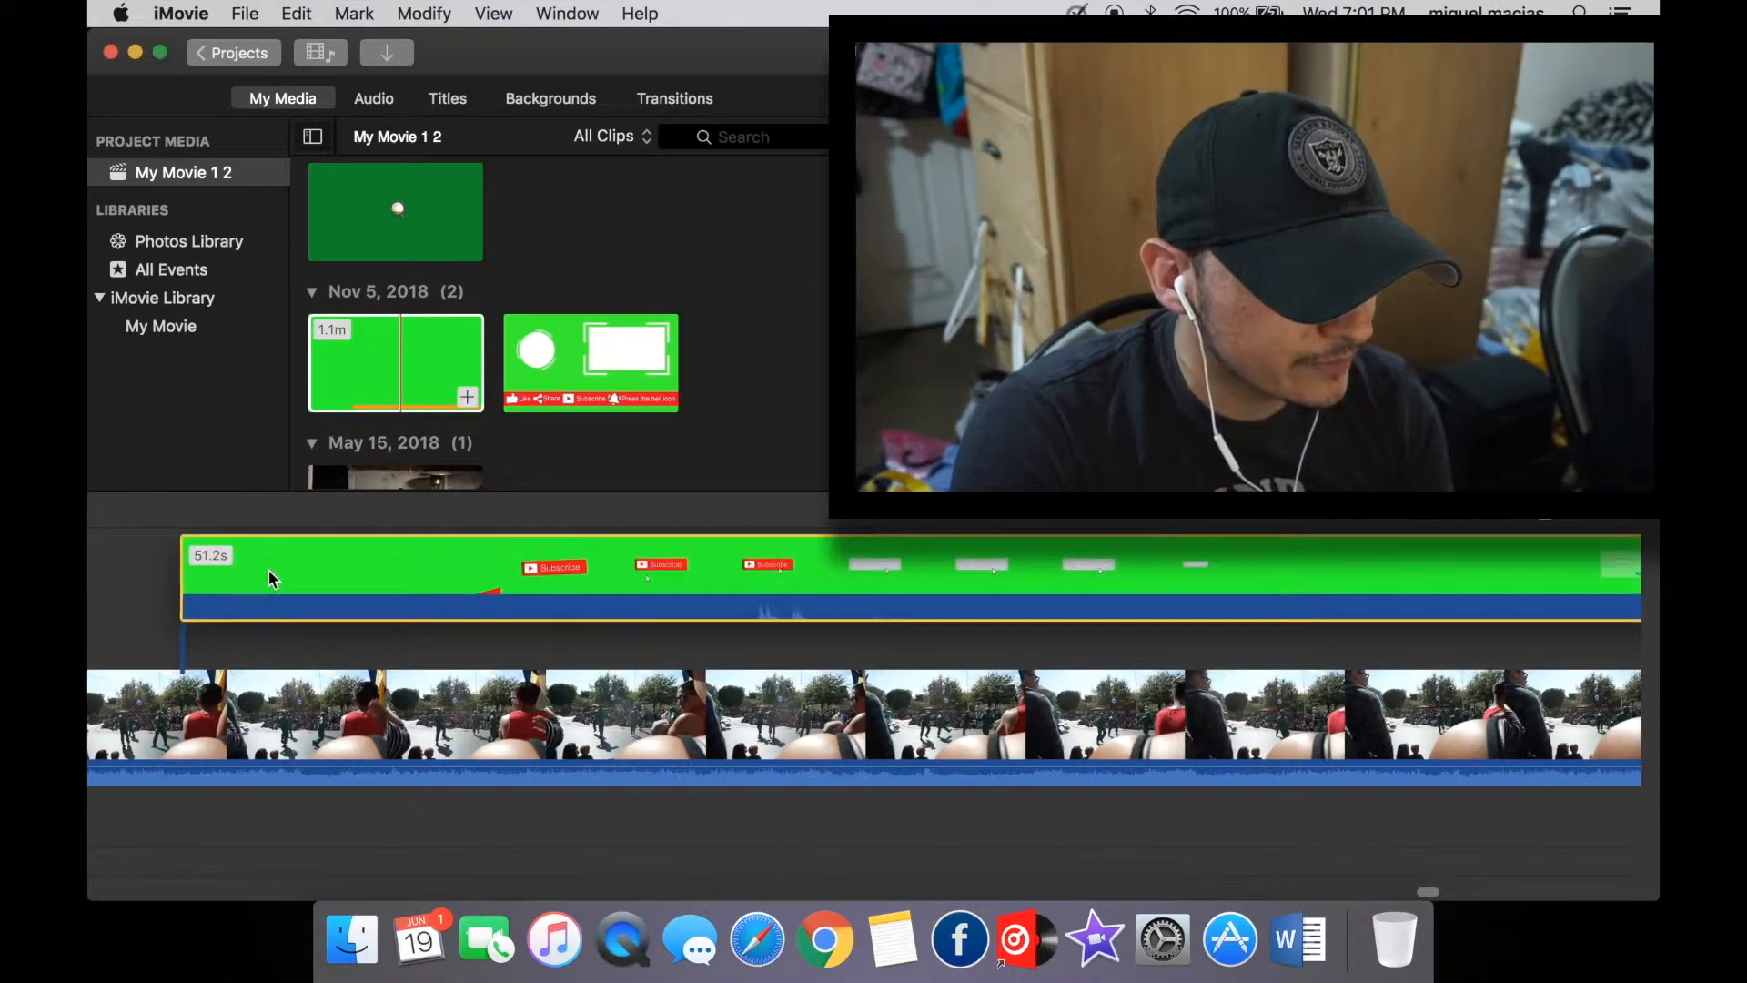
{"action": "left_click_drag", "start_coordinate": [268, 578], "coordinate": [269, 613]}
{"action": "scroll", "coordinate": [269, 614], "scroll_direction": "left", "scroll_amount": 10}
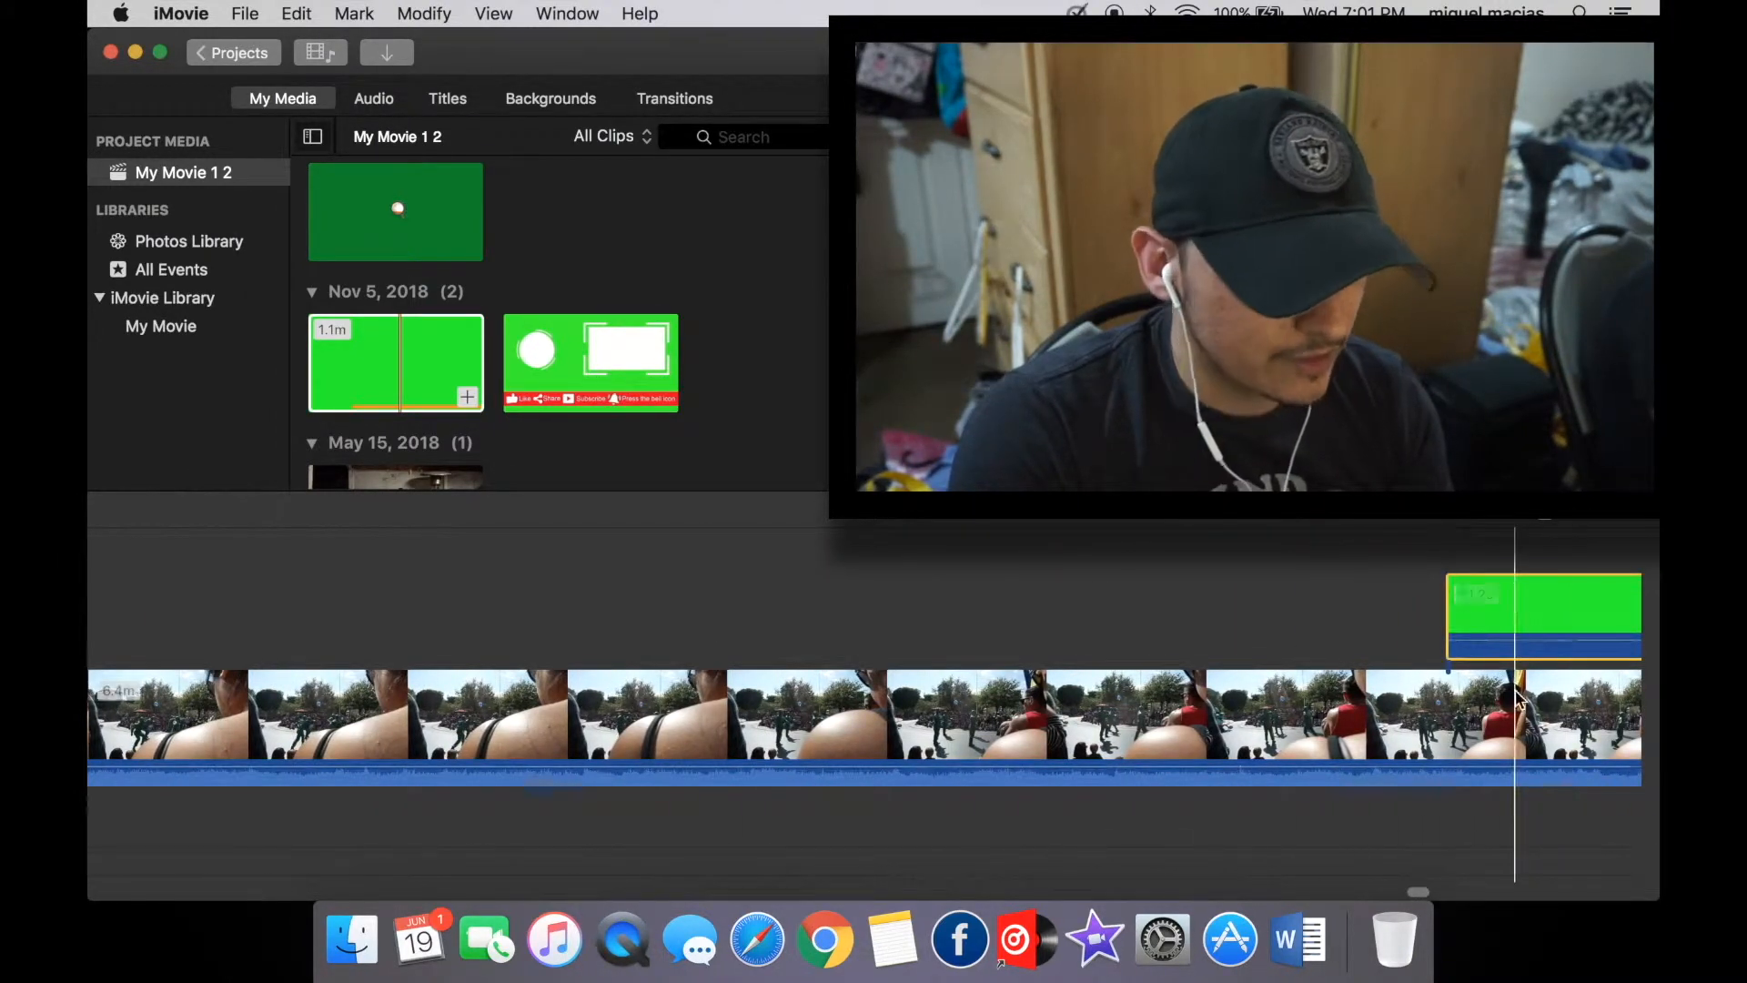
{"action": "left_click_drag", "start_coordinate": [1522, 611], "coordinate": [238, 598]}
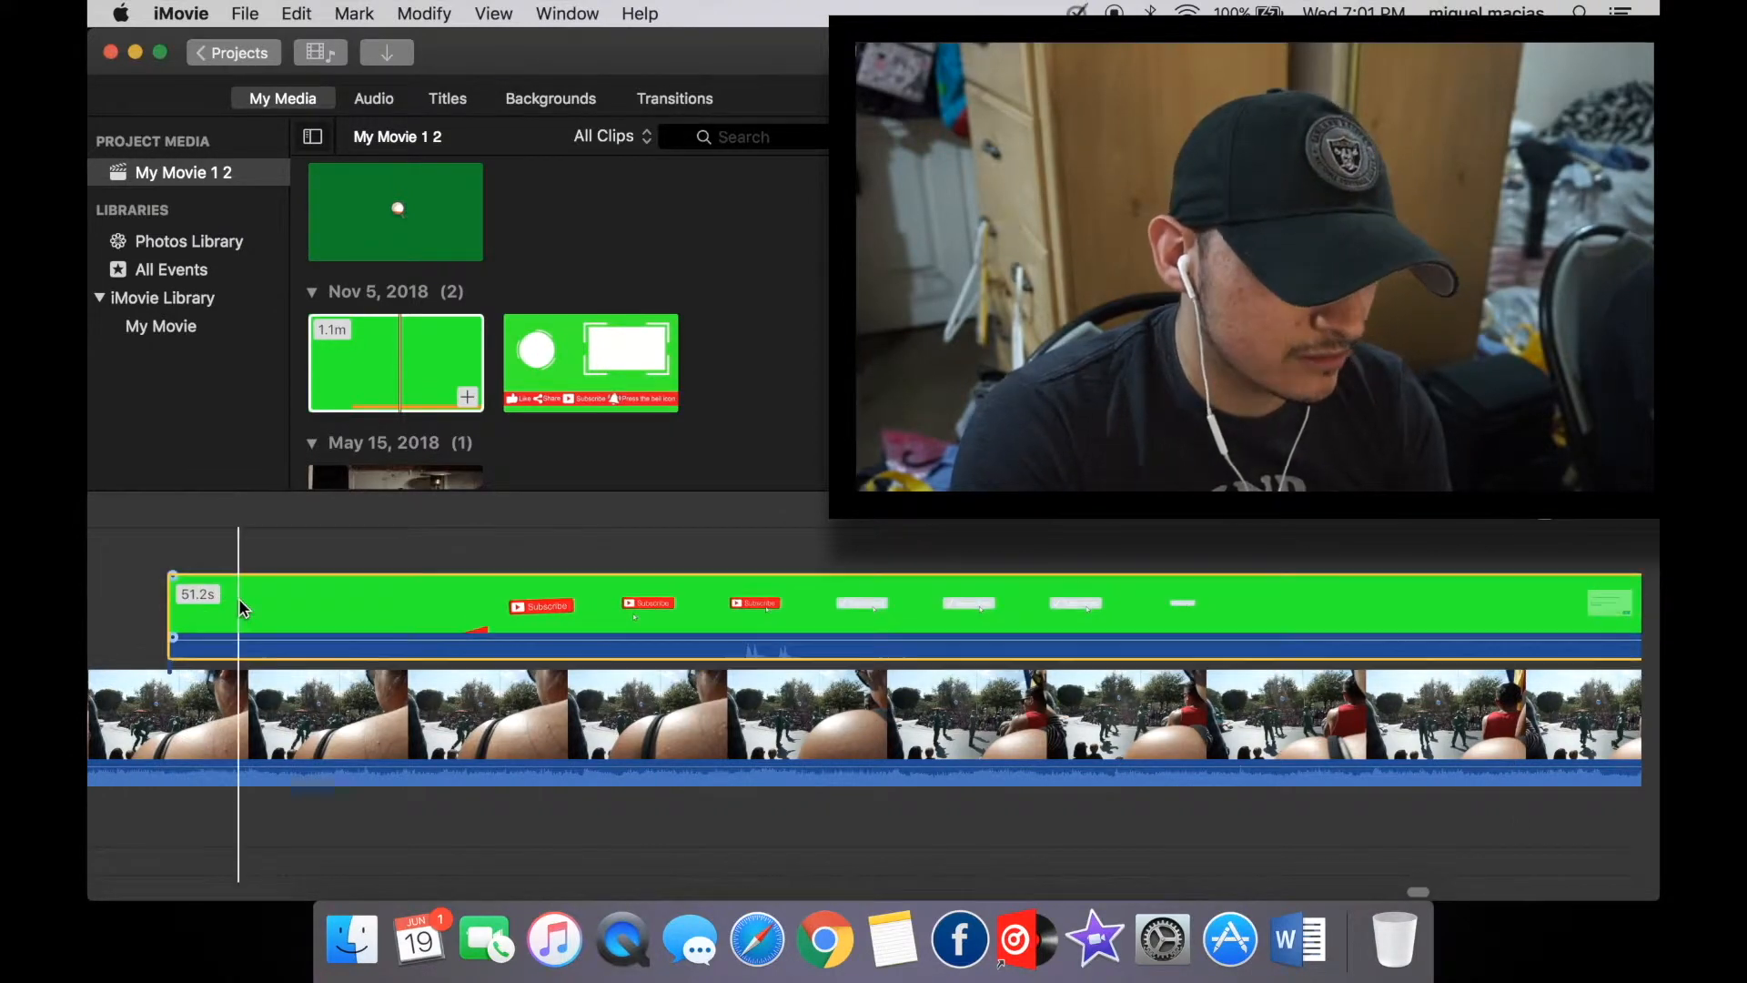
{"action": "scroll", "coordinate": [239, 598], "scroll_direction": "left", "scroll_amount": 10}
{"action": "scroll", "coordinate": [564, 653], "scroll_direction": "right", "scroll_amount": 15}
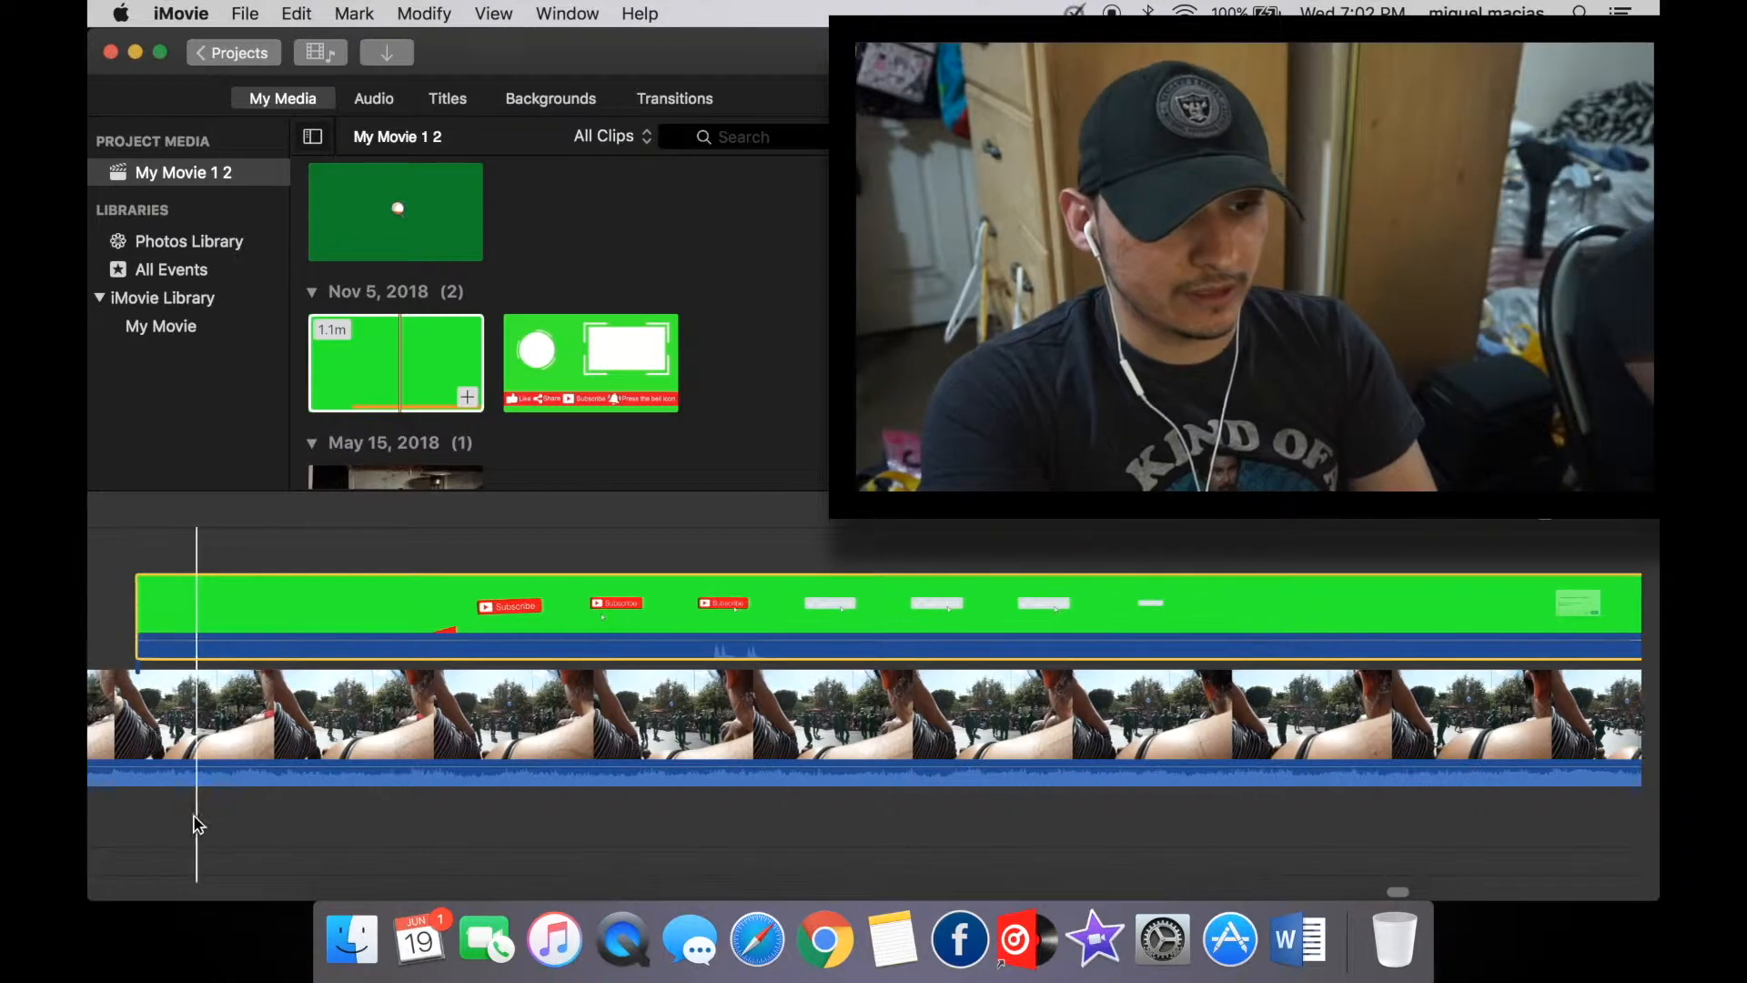
{"action": "scroll", "coordinate": [863, 705], "scroll_direction": "left", "scroll_amount": 5}
{"action": "scroll", "coordinate": [863, 705], "scroll_direction": "left", "scroll_amount": 12}
{"action": "scroll", "coordinate": [1558, 598], "scroll_direction": "right", "scroll_amount": 2}
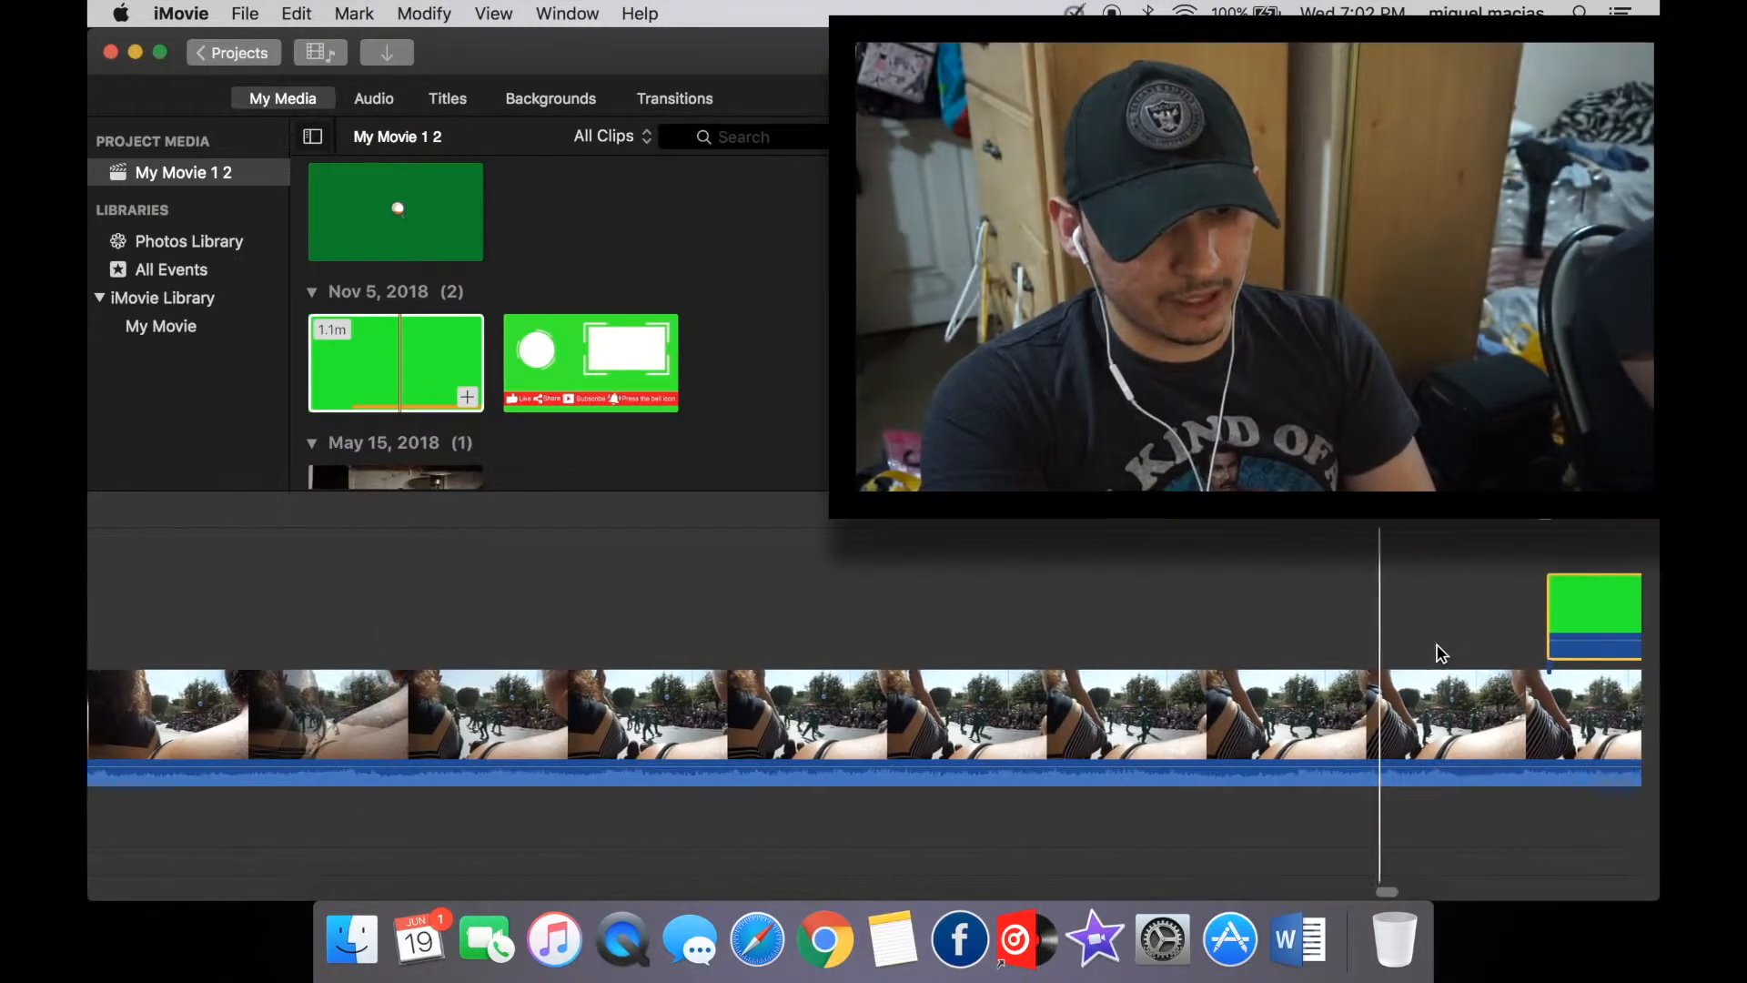
{"action": "scroll", "coordinate": [402, 592], "scroll_direction": "right", "scroll_amount": 7}
{"action": "scroll", "coordinate": [313, 644], "scroll_direction": "left", "scroll_amount": 2}
{"action": "scroll", "coordinate": [312, 644], "scroll_direction": "left", "scroll_amount": 9}
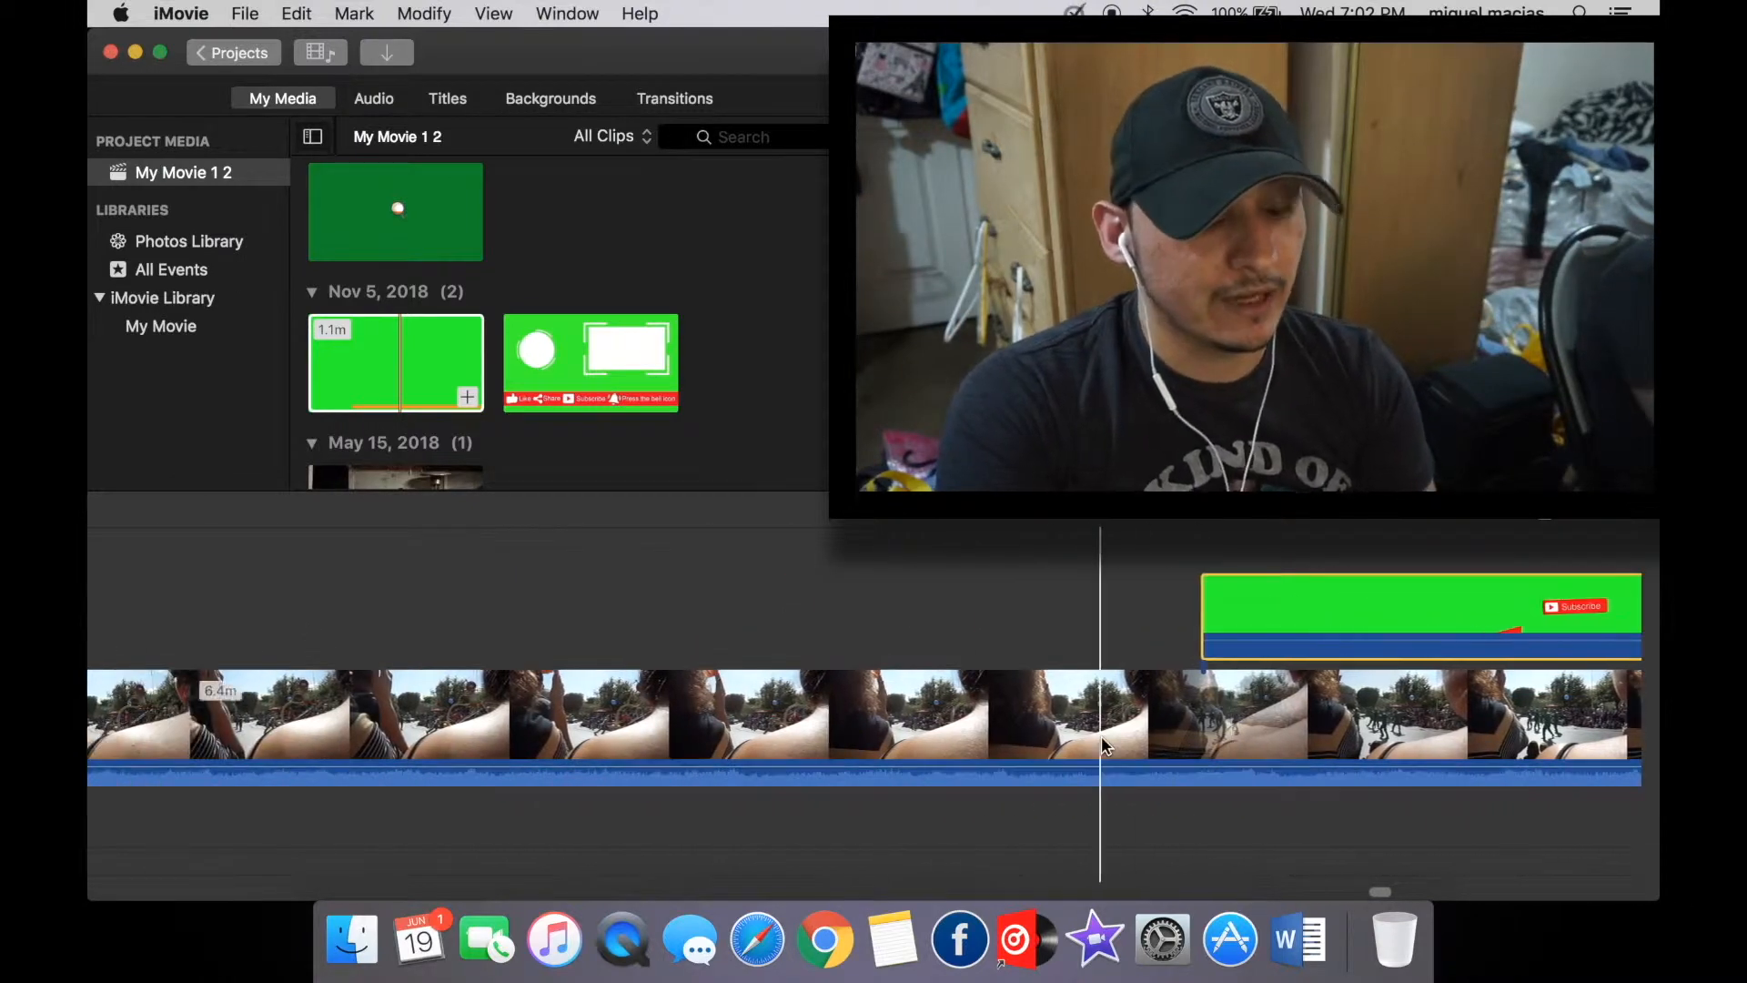
{"action": "scroll", "coordinate": [448, 586], "scroll_direction": "right", "scroll_amount": 6}
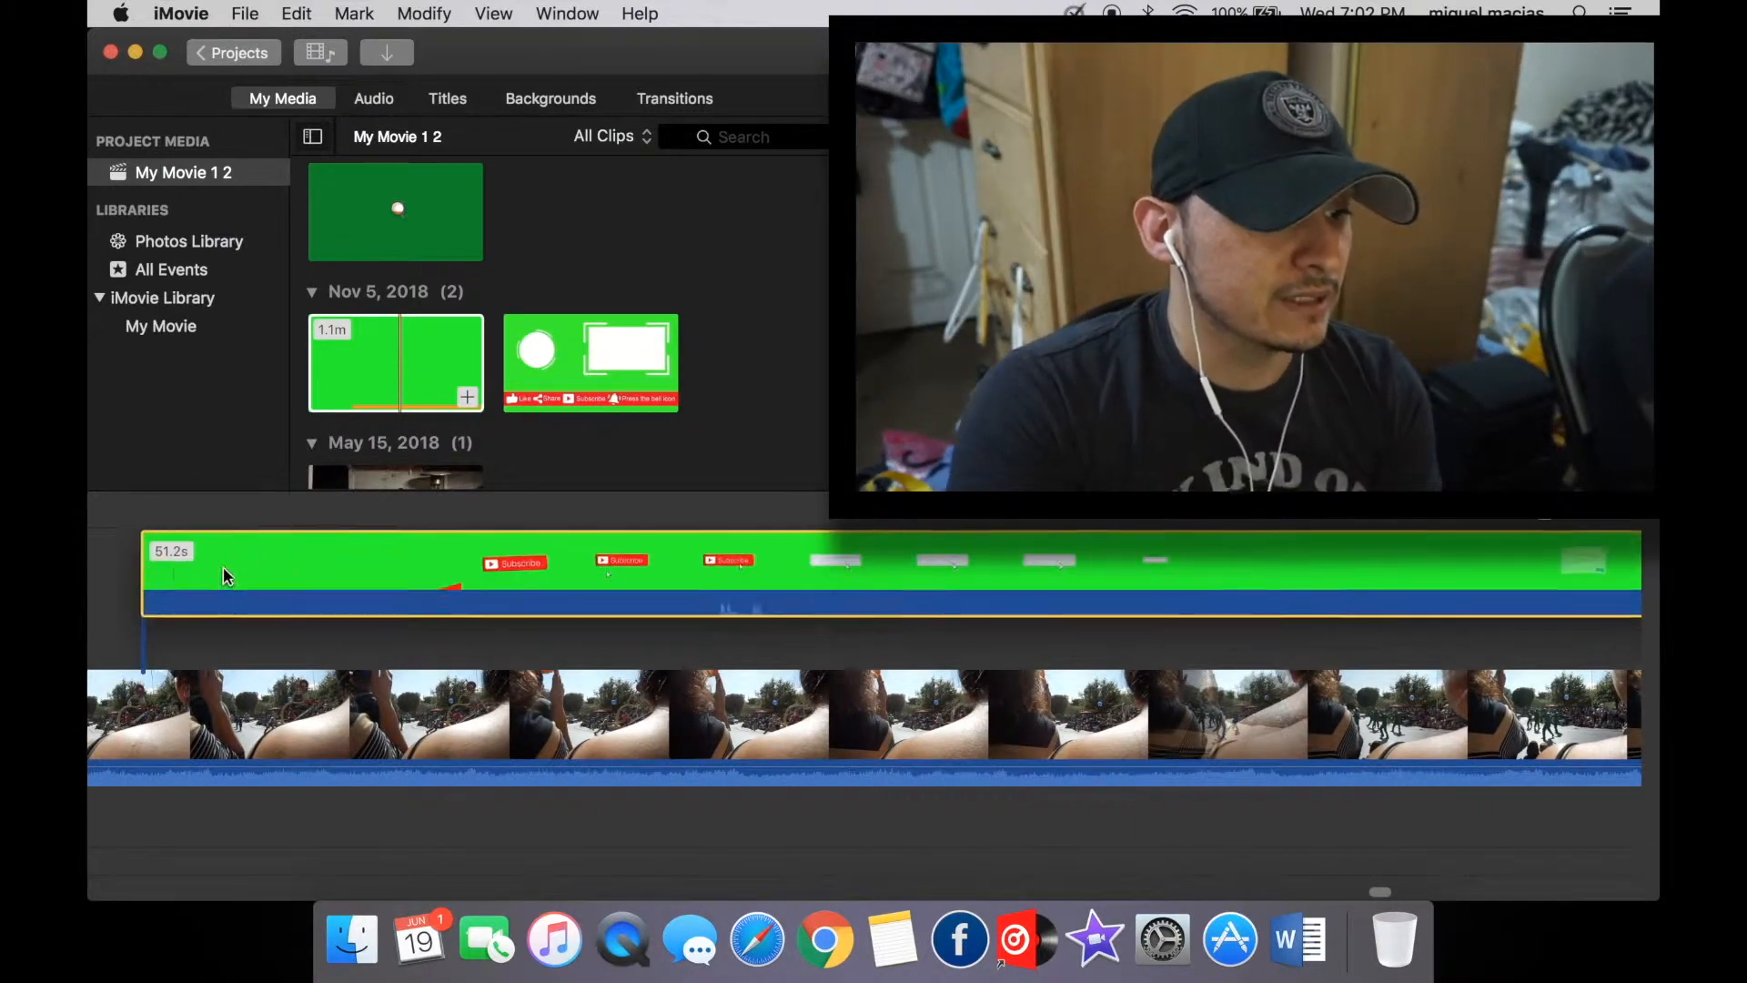
{"action": "scroll", "coordinate": [238, 683], "scroll_direction": "left", "scroll_amount": 5}
{"action": "scroll", "coordinate": [238, 683], "scroll_direction": "left", "scroll_amount": 3}
{"action": "left_click_drag", "start_coordinate": [1376, 610], "coordinate": [312, 605]}
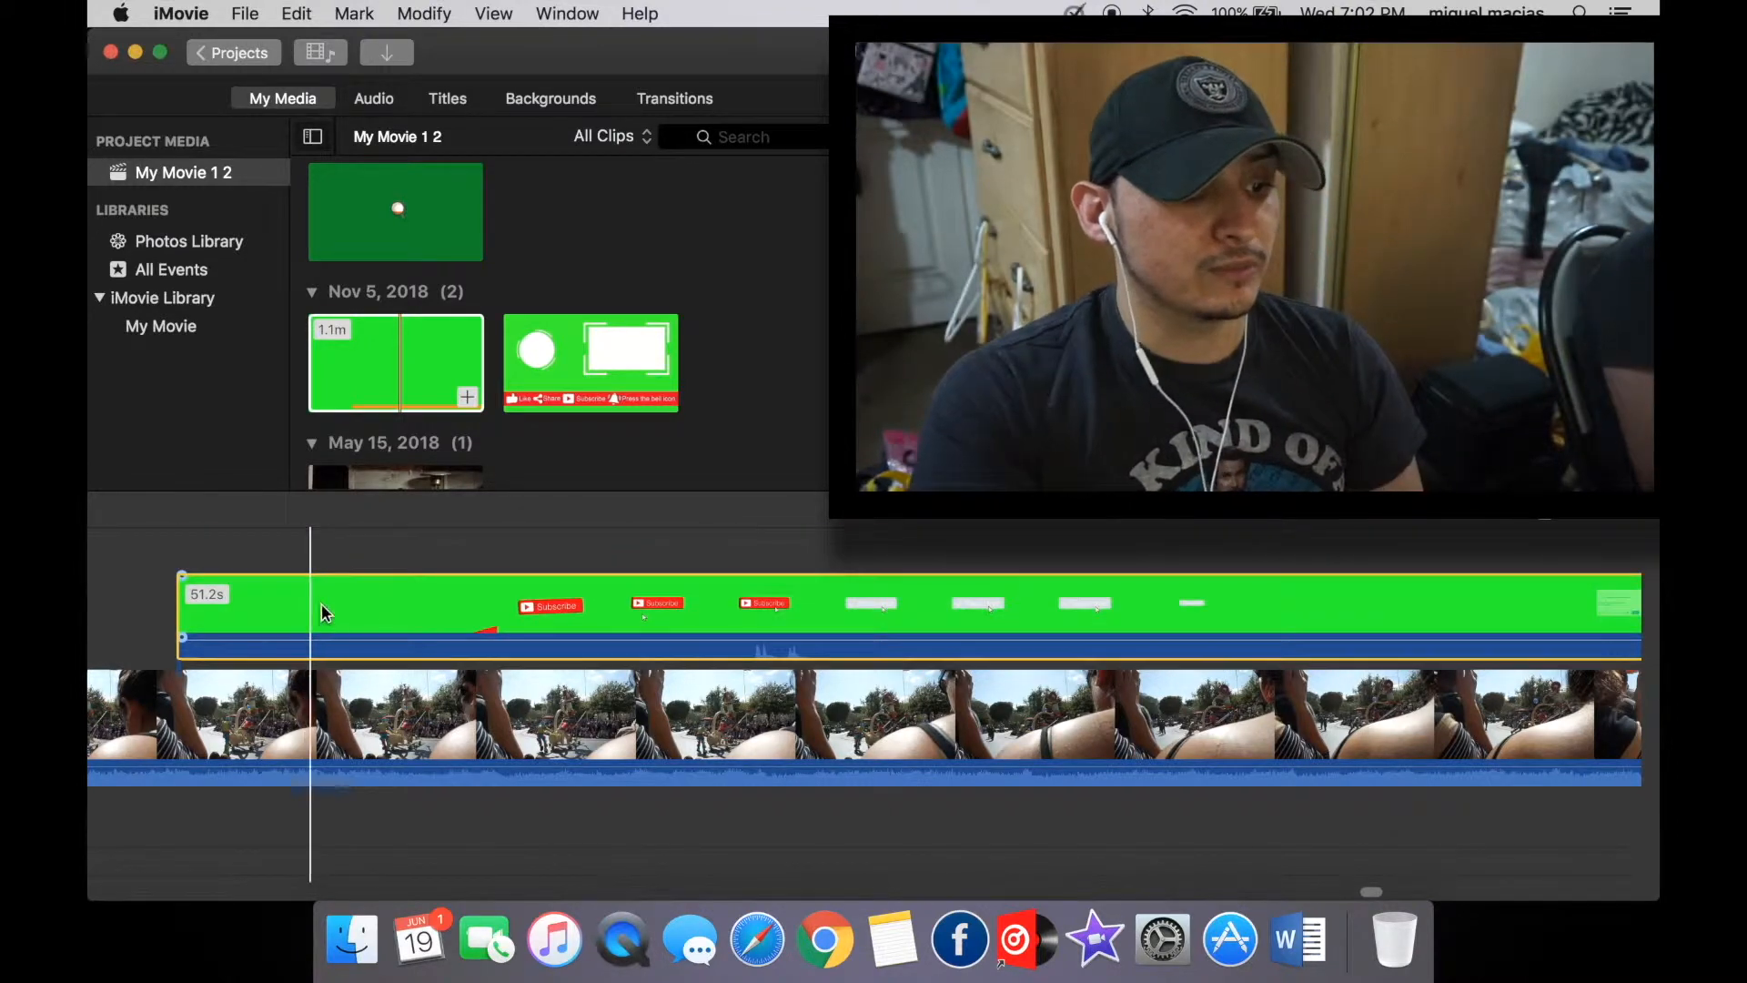
{"action": "scroll", "coordinate": [336, 624], "scroll_direction": "left", "scroll_amount": 5}
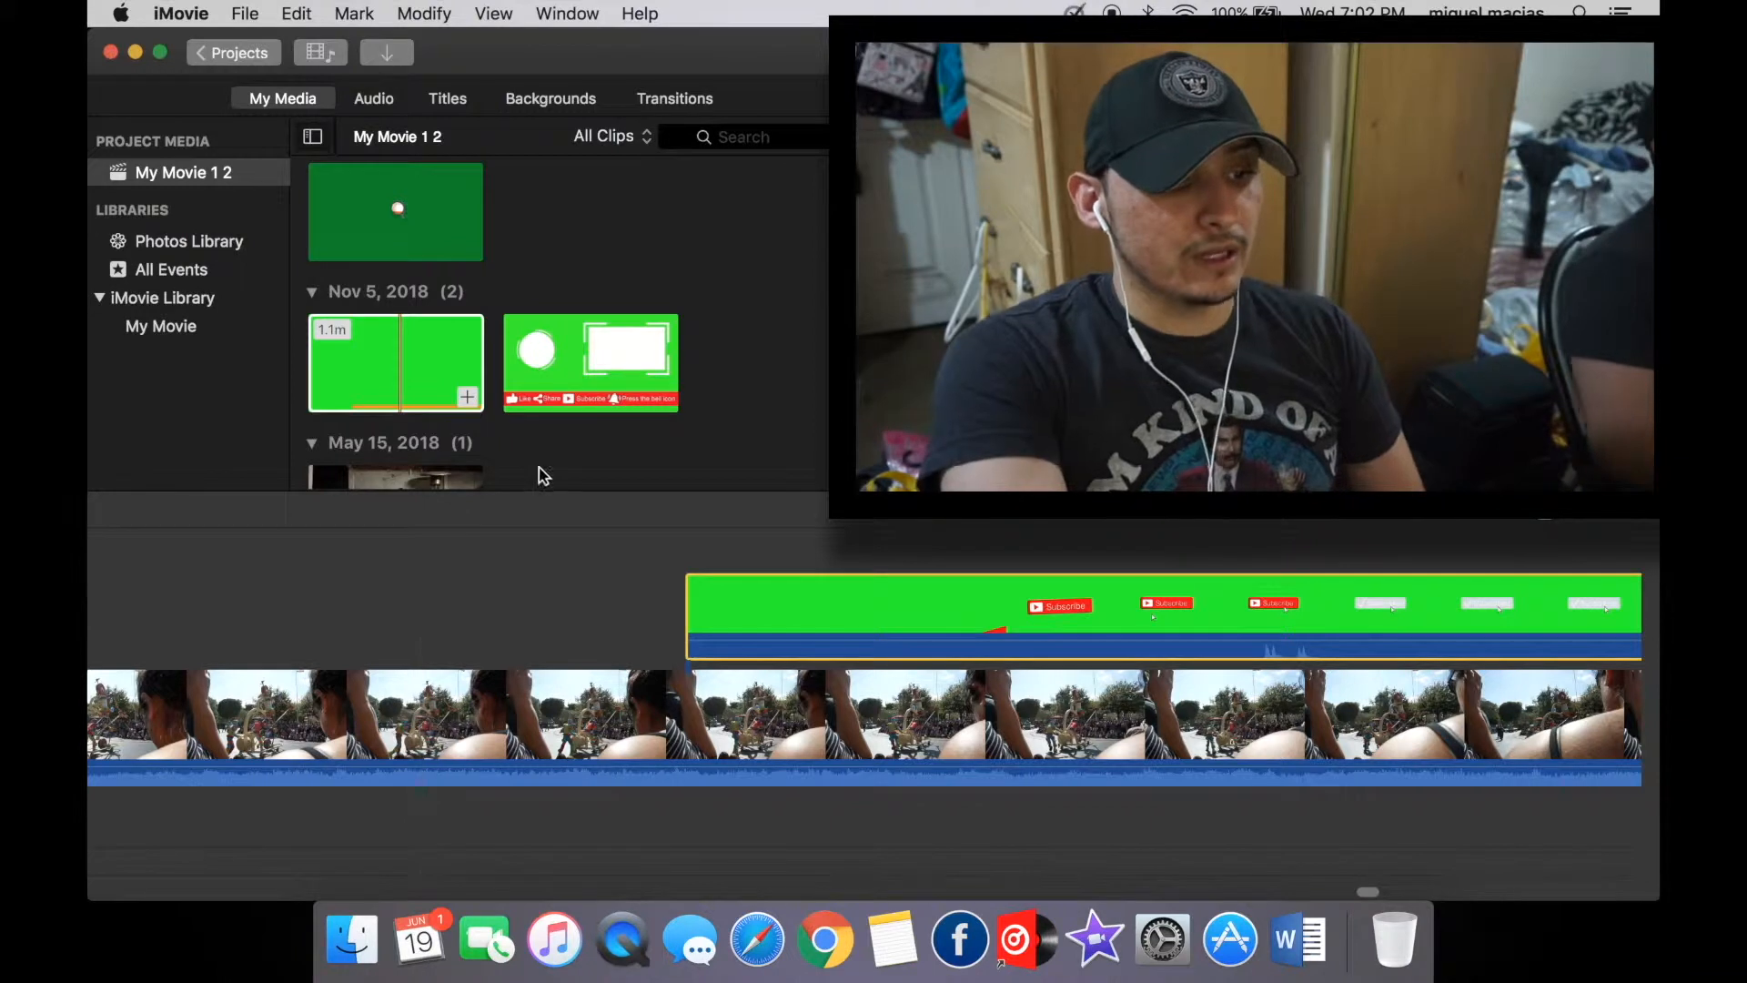
Shift the Subscribe overlay further toward the start of the 6.4-minute parade clip.
{"action": "left_click", "coordinate": [572, 337]}
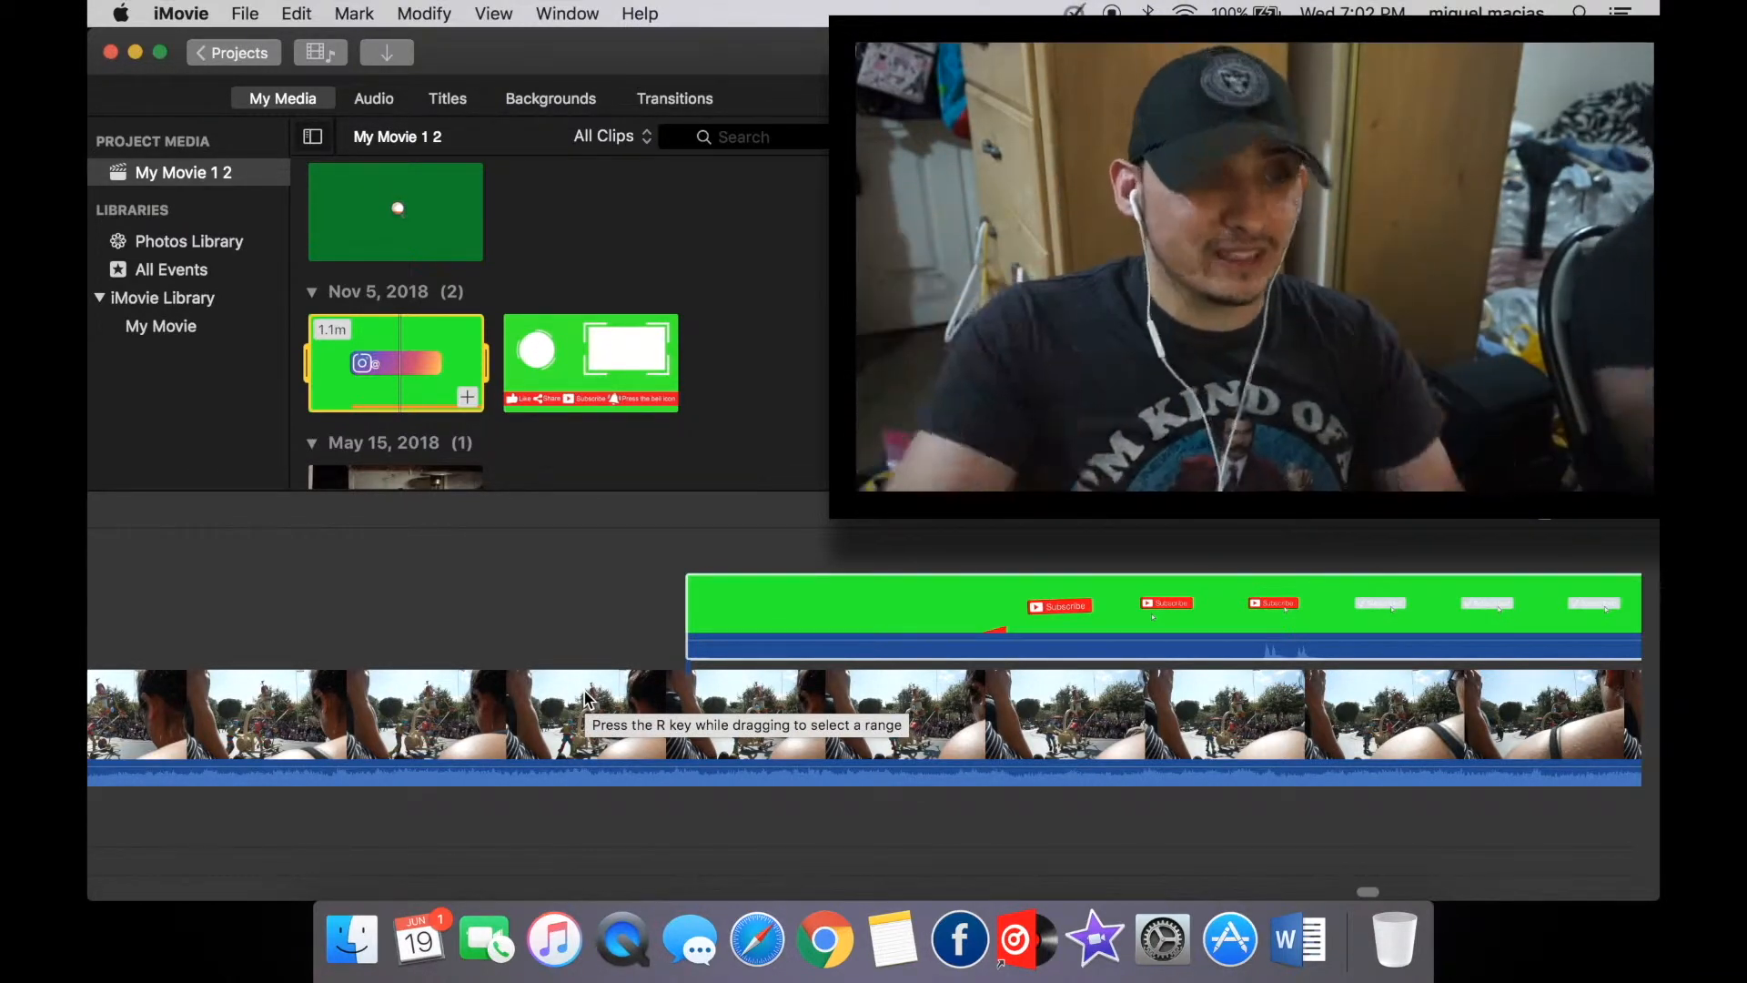
{"action": "left_click_drag", "start_coordinate": [766, 609], "coordinate": [341, 609]}
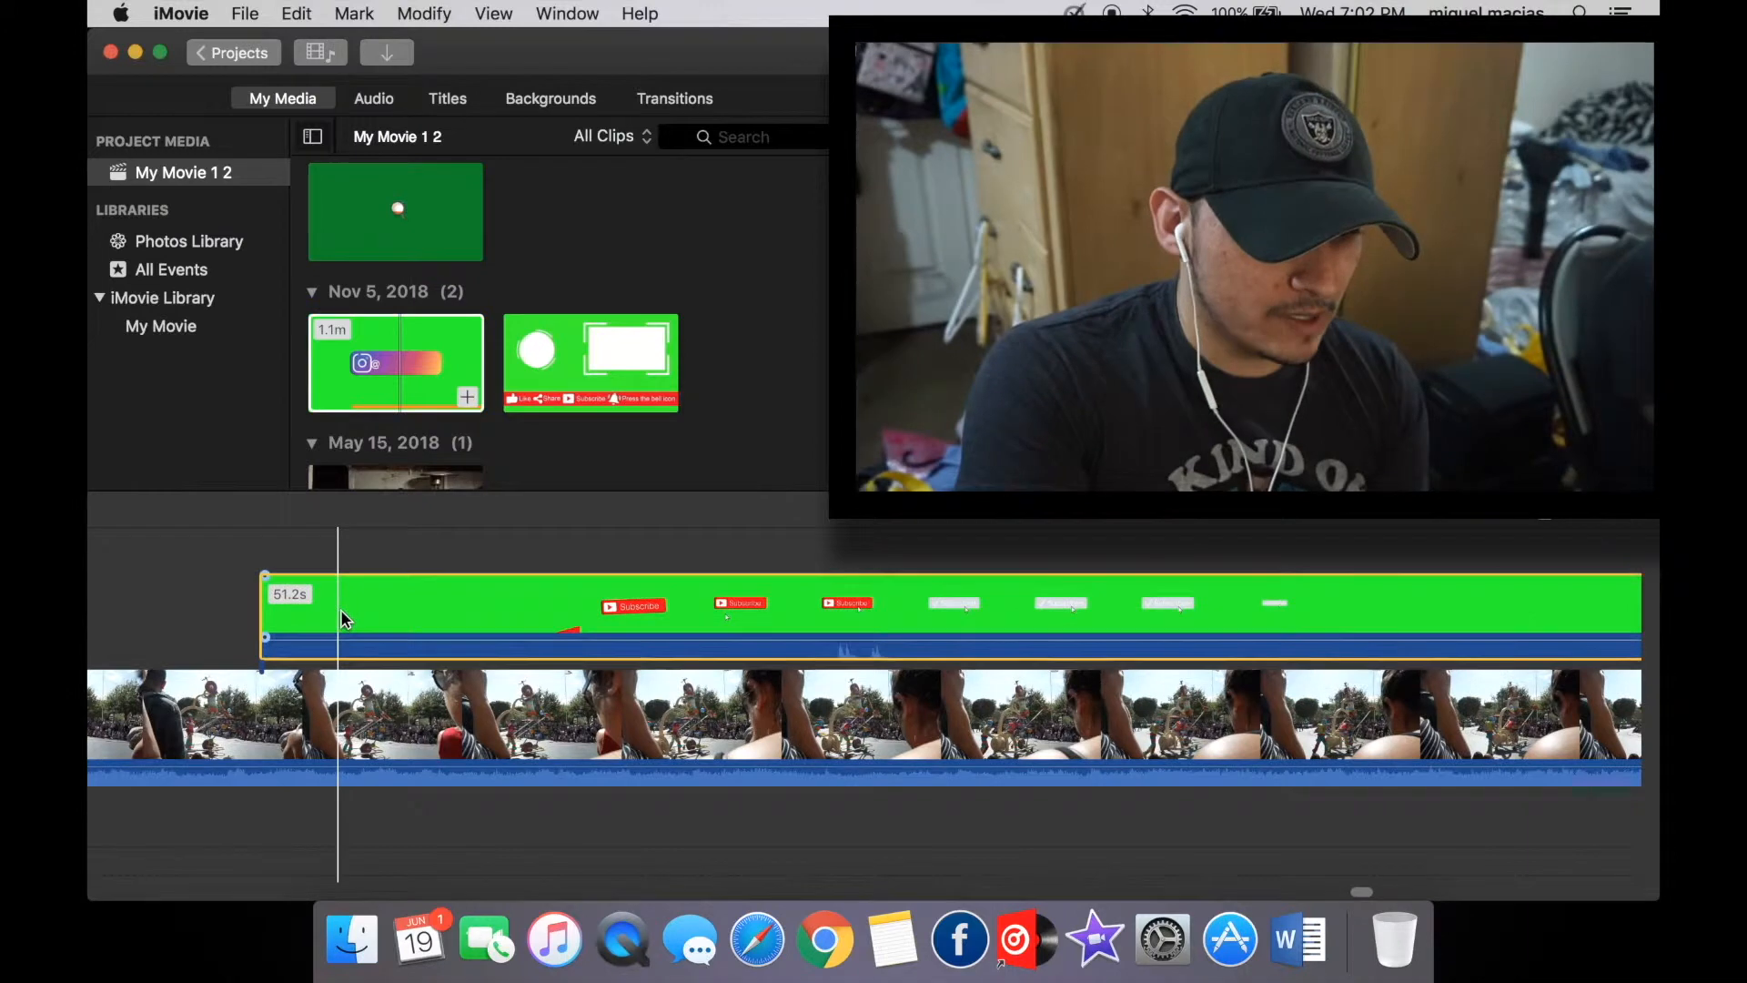
{"action": "scroll", "coordinate": [860, 726], "scroll_direction": "left", "scroll_amount": 9}
{"action": "left_click_drag", "start_coordinate": [1293, 608], "coordinate": [527, 590]}
{"action": "scroll", "coordinate": [592, 719], "scroll_direction": "left", "scroll_amount": 8}
{"action": "scroll", "coordinate": [446, 719], "scroll_direction": "left", "scroll_amount": 10}
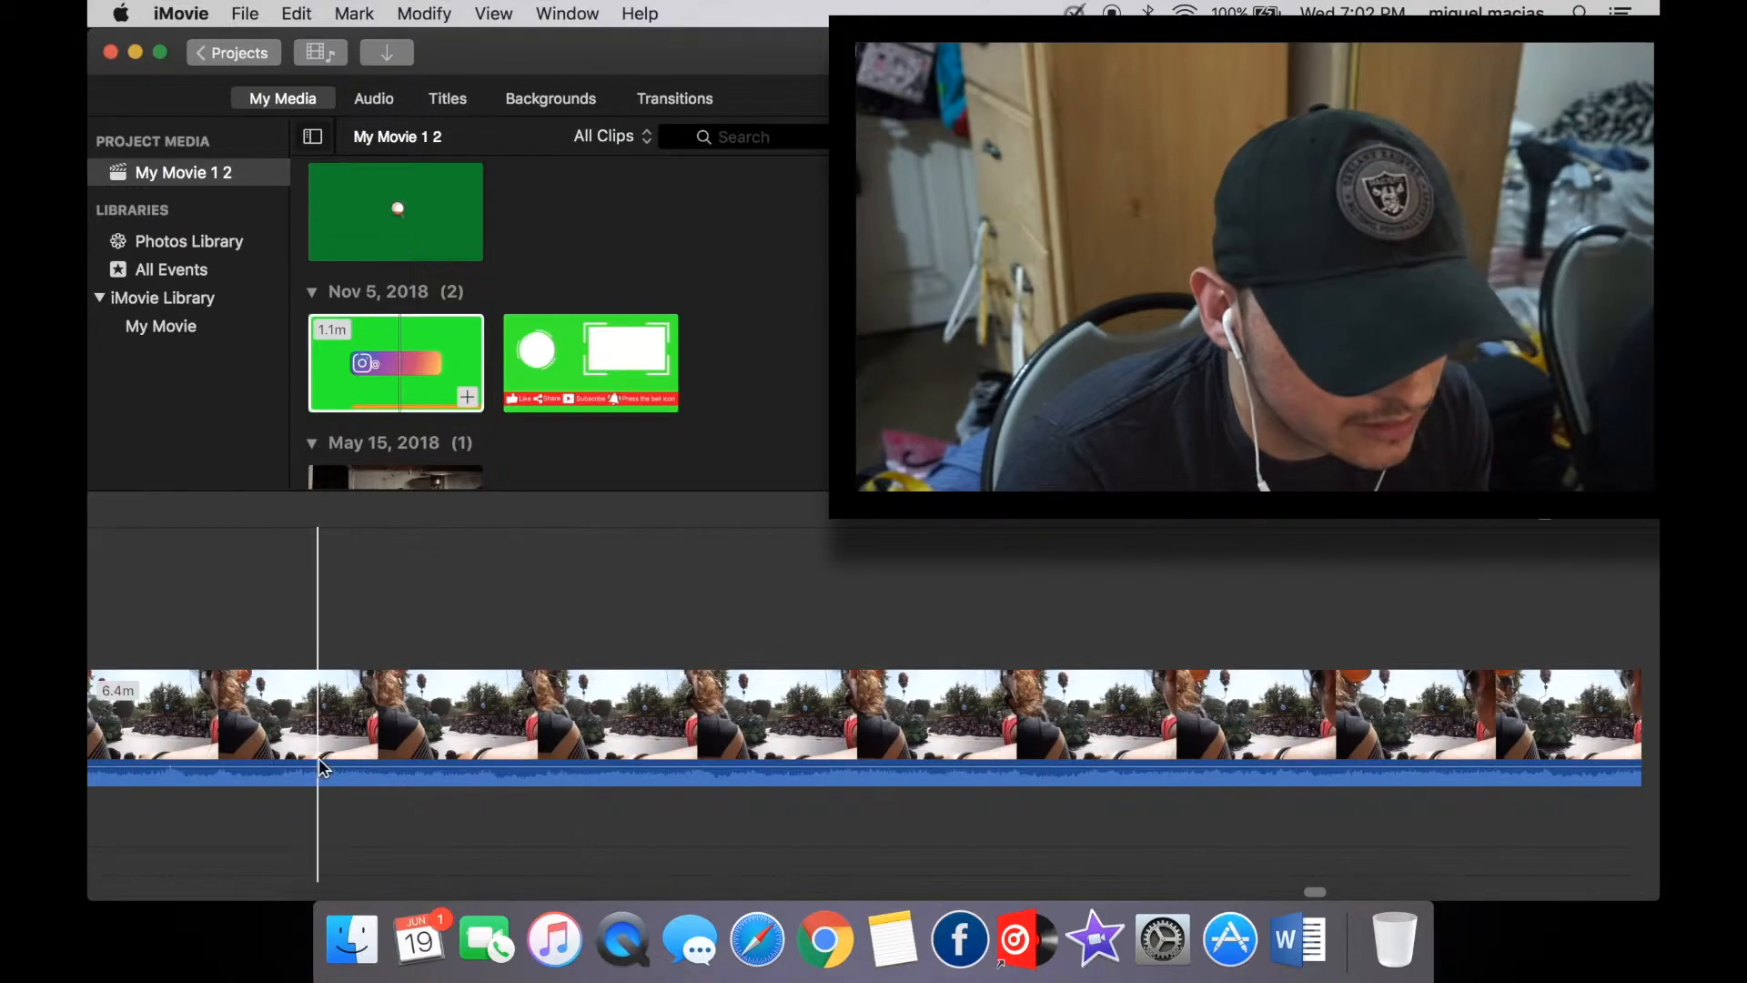
{"action": "scroll", "coordinate": [318, 758], "scroll_direction": "left", "scroll_amount": 8}
{"action": "left_click", "coordinate": [1308, 744]}
{"action": "scroll", "coordinate": [1307, 745], "scroll_direction": "right", "scroll_amount": 15}
{"action": "scroll", "coordinate": [1308, 744], "scroll_direction": "left", "scroll_amount": 15}
{"action": "left_click", "coordinate": [265, 557]}
{"action": "left_click_drag", "start_coordinate": [265, 557], "coordinate": [268, 557]}
Position the Subscribe overlay above the parade shot with the curly-haired spectator in the foreground.
{"action": "scroll", "coordinate": [345, 558], "scroll_direction": "left", "scroll_amount": 10}
{"action": "scroll", "coordinate": [1092, 637], "scroll_direction": "left", "scroll_amount": 6}
{"action": "scroll", "coordinate": [1548, 694], "scroll_direction": "right", "scroll_amount": 2}
{"action": "scroll", "coordinate": [1554, 693], "scroll_direction": "right", "scroll_amount": 2}
{"action": "left_click_drag", "start_coordinate": [1592, 609], "coordinate": [437, 578]}
{"action": "scroll", "coordinate": [436, 578], "scroll_direction": "left", "scroll_amount": 12}
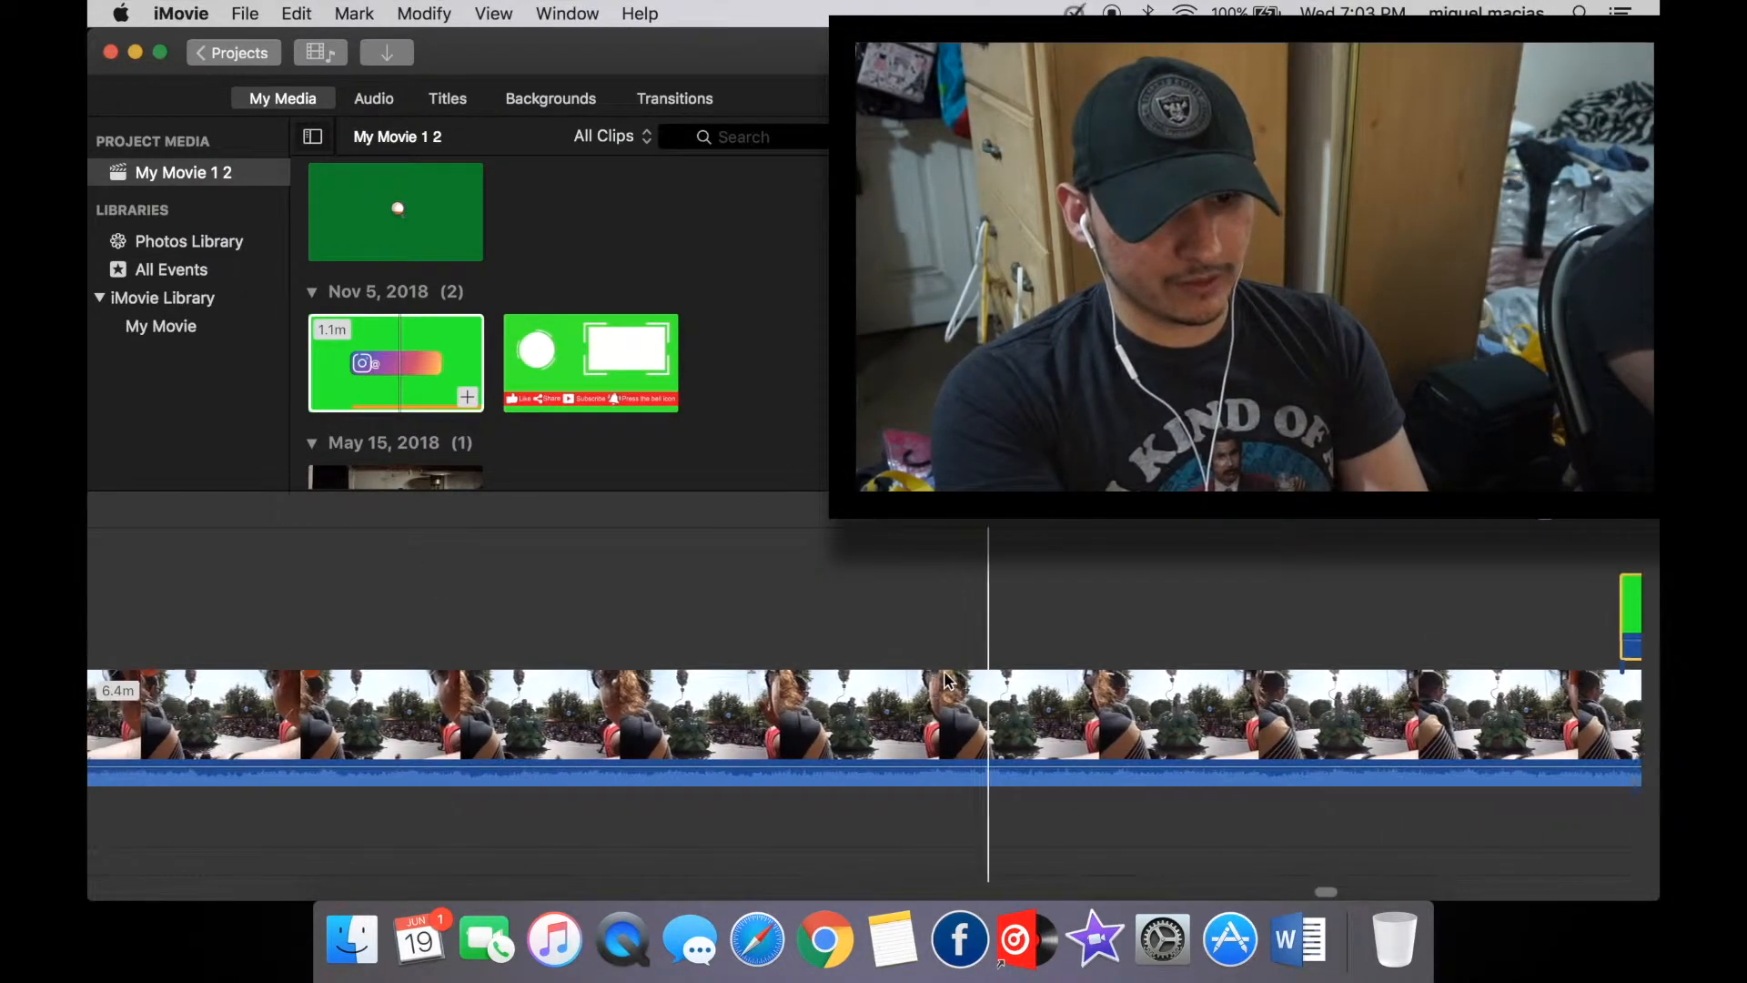
{"action": "scroll", "coordinate": [1379, 699], "scroll_direction": "right", "scroll_amount": 1}
{"action": "scroll", "coordinate": [1382, 699], "scroll_direction": "right", "scroll_amount": 3}
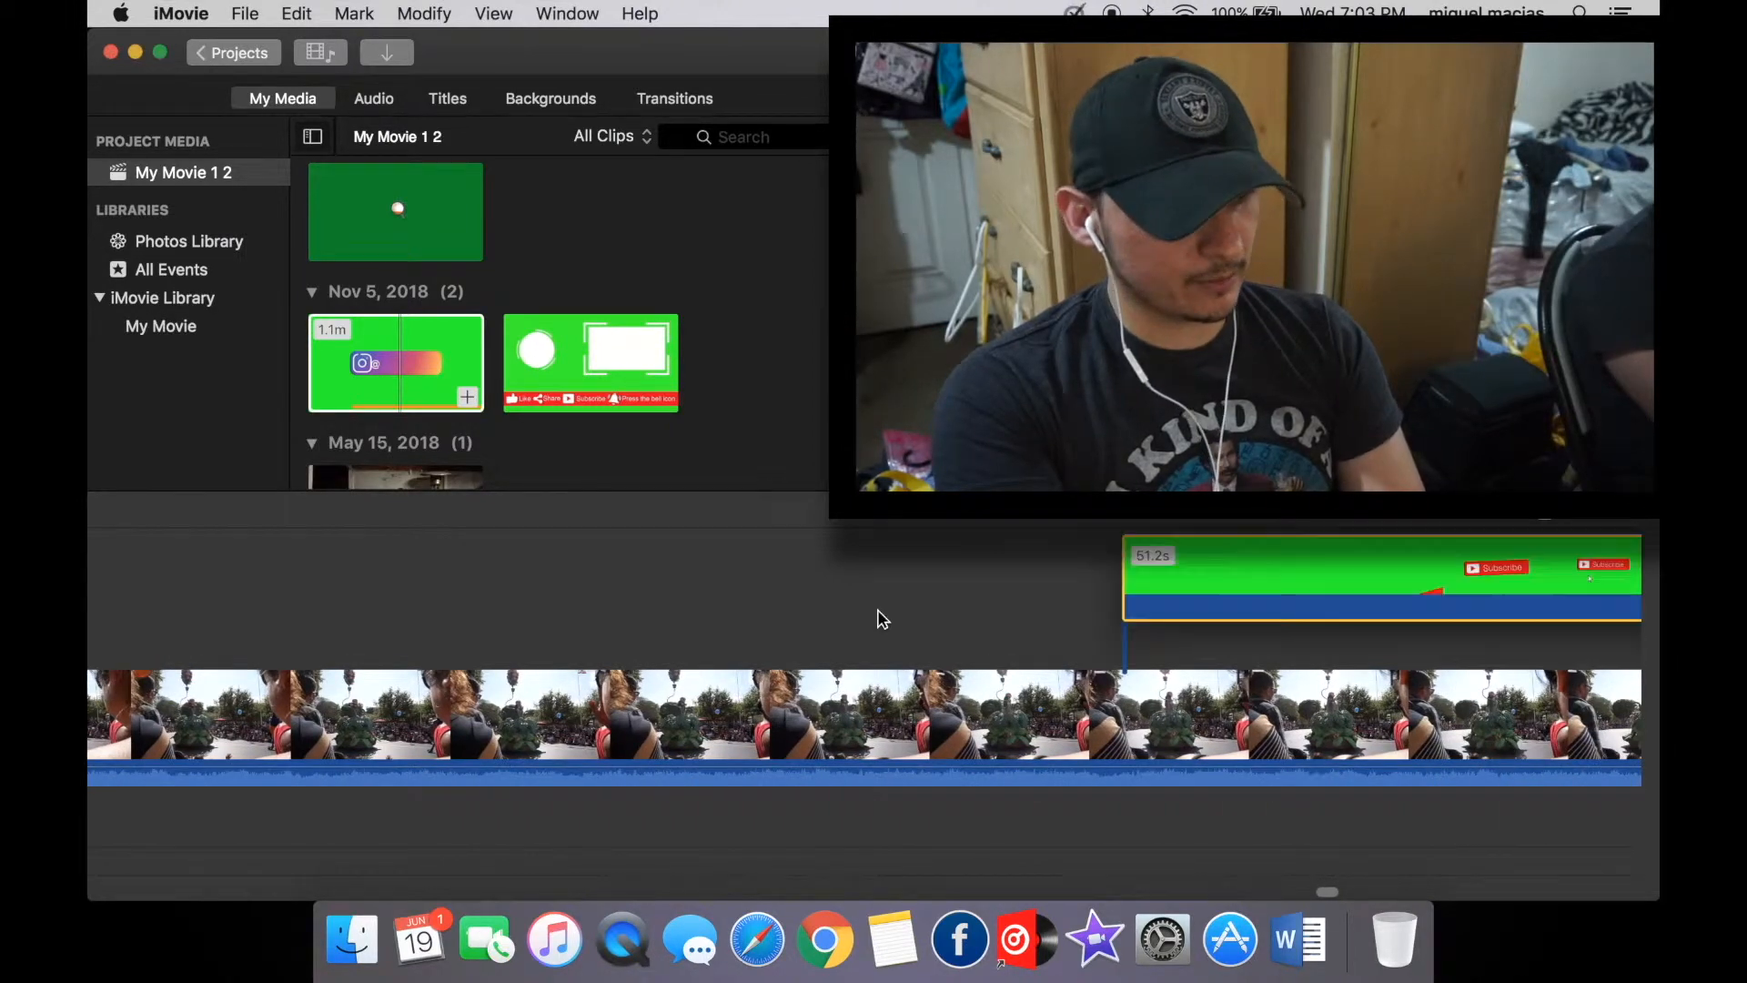
{"action": "scroll", "coordinate": [610, 623], "scroll_direction": "left", "scroll_amount": 5}
{"action": "left_click_drag", "start_coordinate": [1138, 621], "coordinate": [320, 592]}
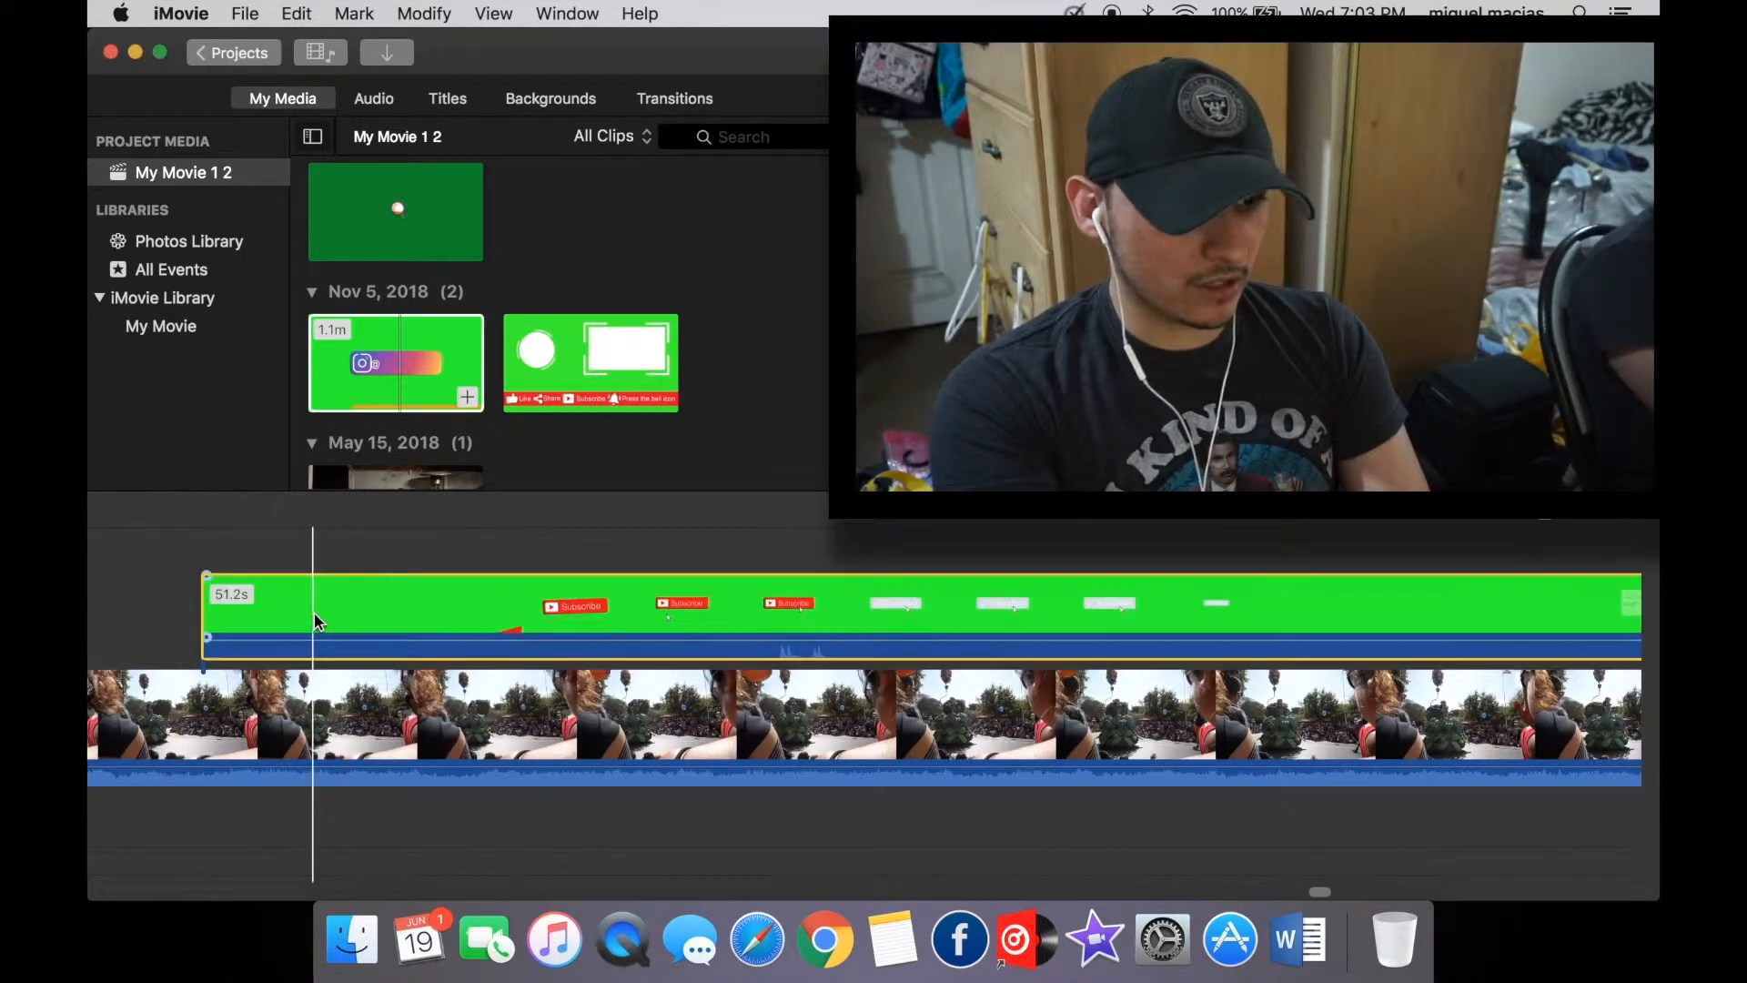
{"action": "scroll", "coordinate": [316, 621], "scroll_direction": "left", "scroll_amount": 12}
{"action": "scroll", "coordinate": [316, 619], "scroll_direction": "right", "scroll_amount": 12}
{"action": "scroll", "coordinate": [656, 612], "scroll_direction": "right", "scroll_amount": 15}
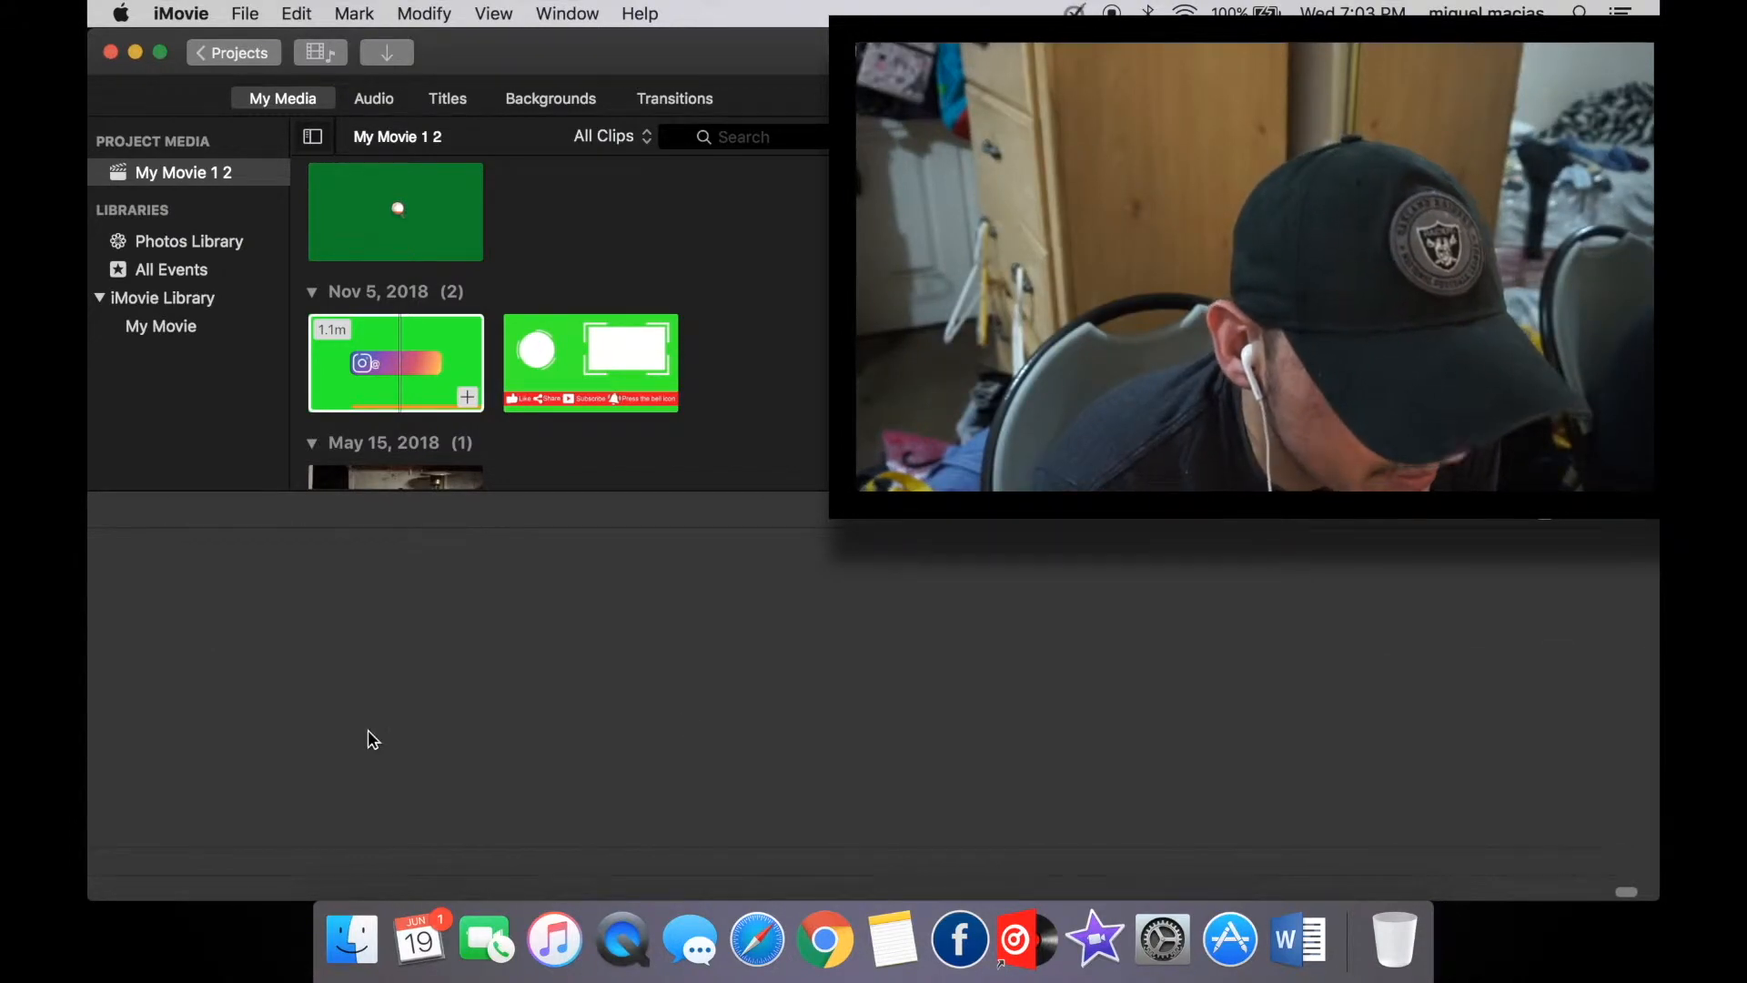
{"action": "scroll", "coordinate": [382, 739], "scroll_direction": "left", "scroll_amount": 15}
{"action": "scroll", "coordinate": [393, 737], "scroll_direction": "left", "scroll_amount": 15}
{"action": "scroll", "coordinate": [471, 757], "scroll_direction": "left", "scroll_amount": 10}
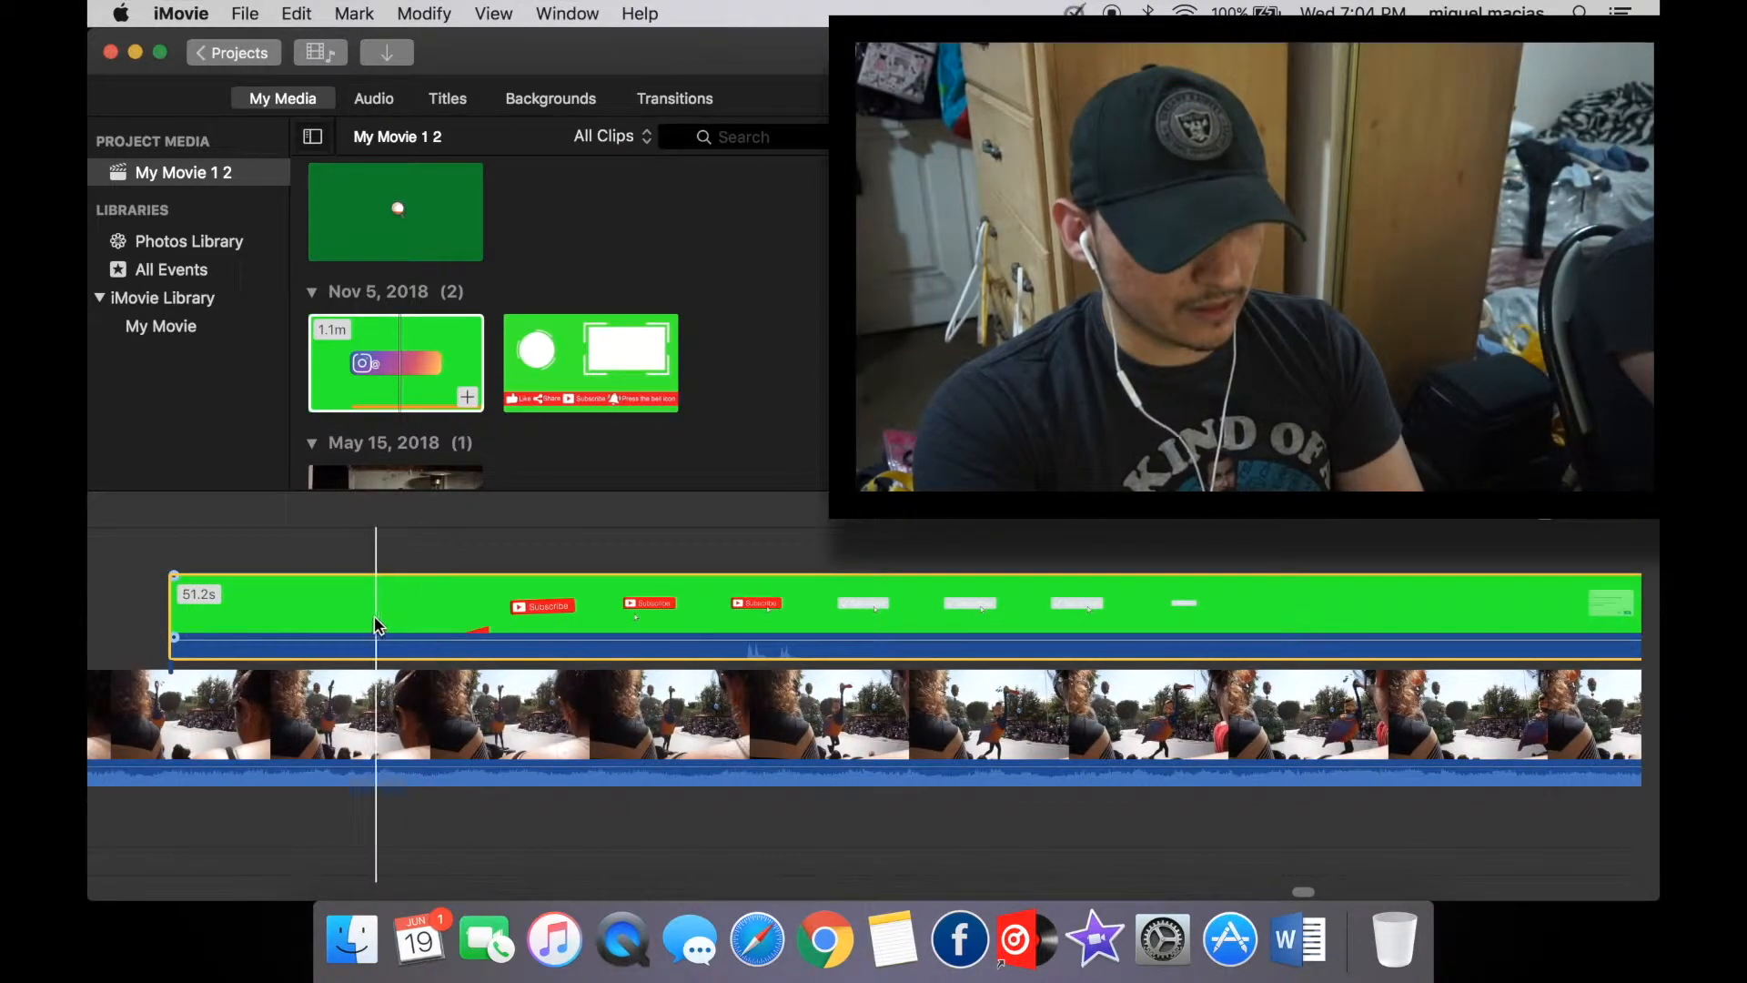
Split the overlay in the empty green stretch before the Subscribe animation and delete the leading piece.
{"action": "right_click", "coordinate": [335, 616]}
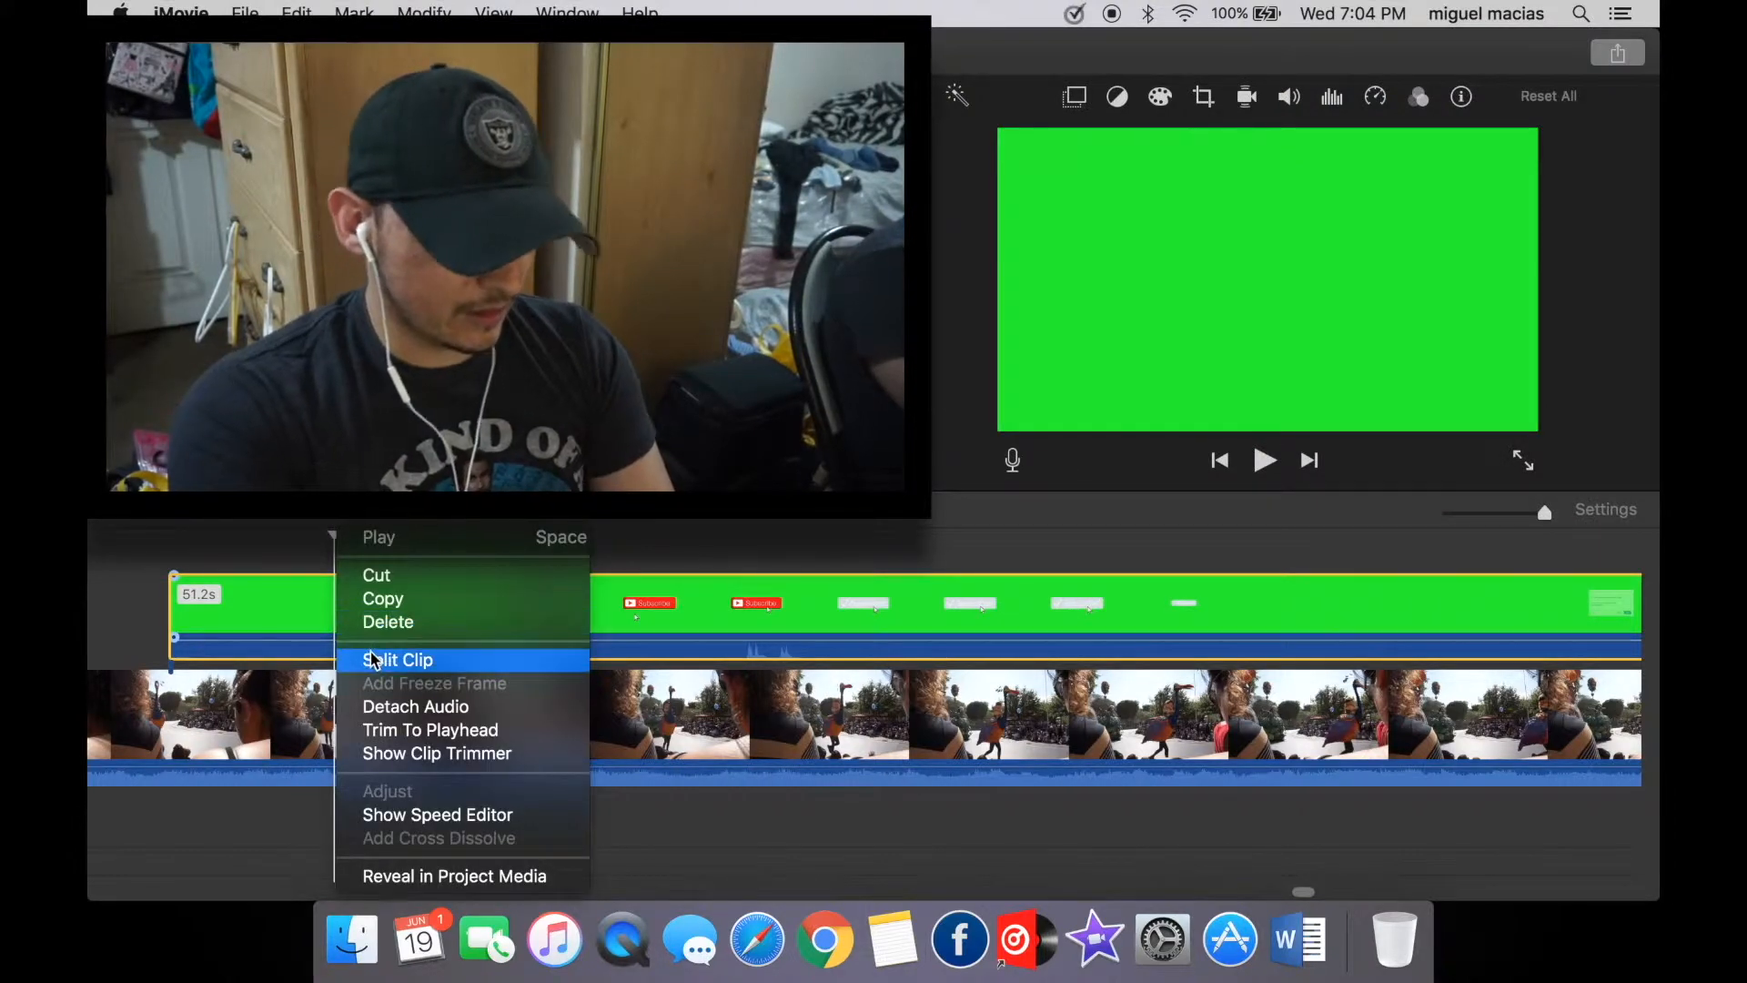
{"action": "left_click", "coordinate": [373, 659]}
{"action": "left_click", "coordinate": [246, 604]}
{"action": "key", "text": "Delete"}
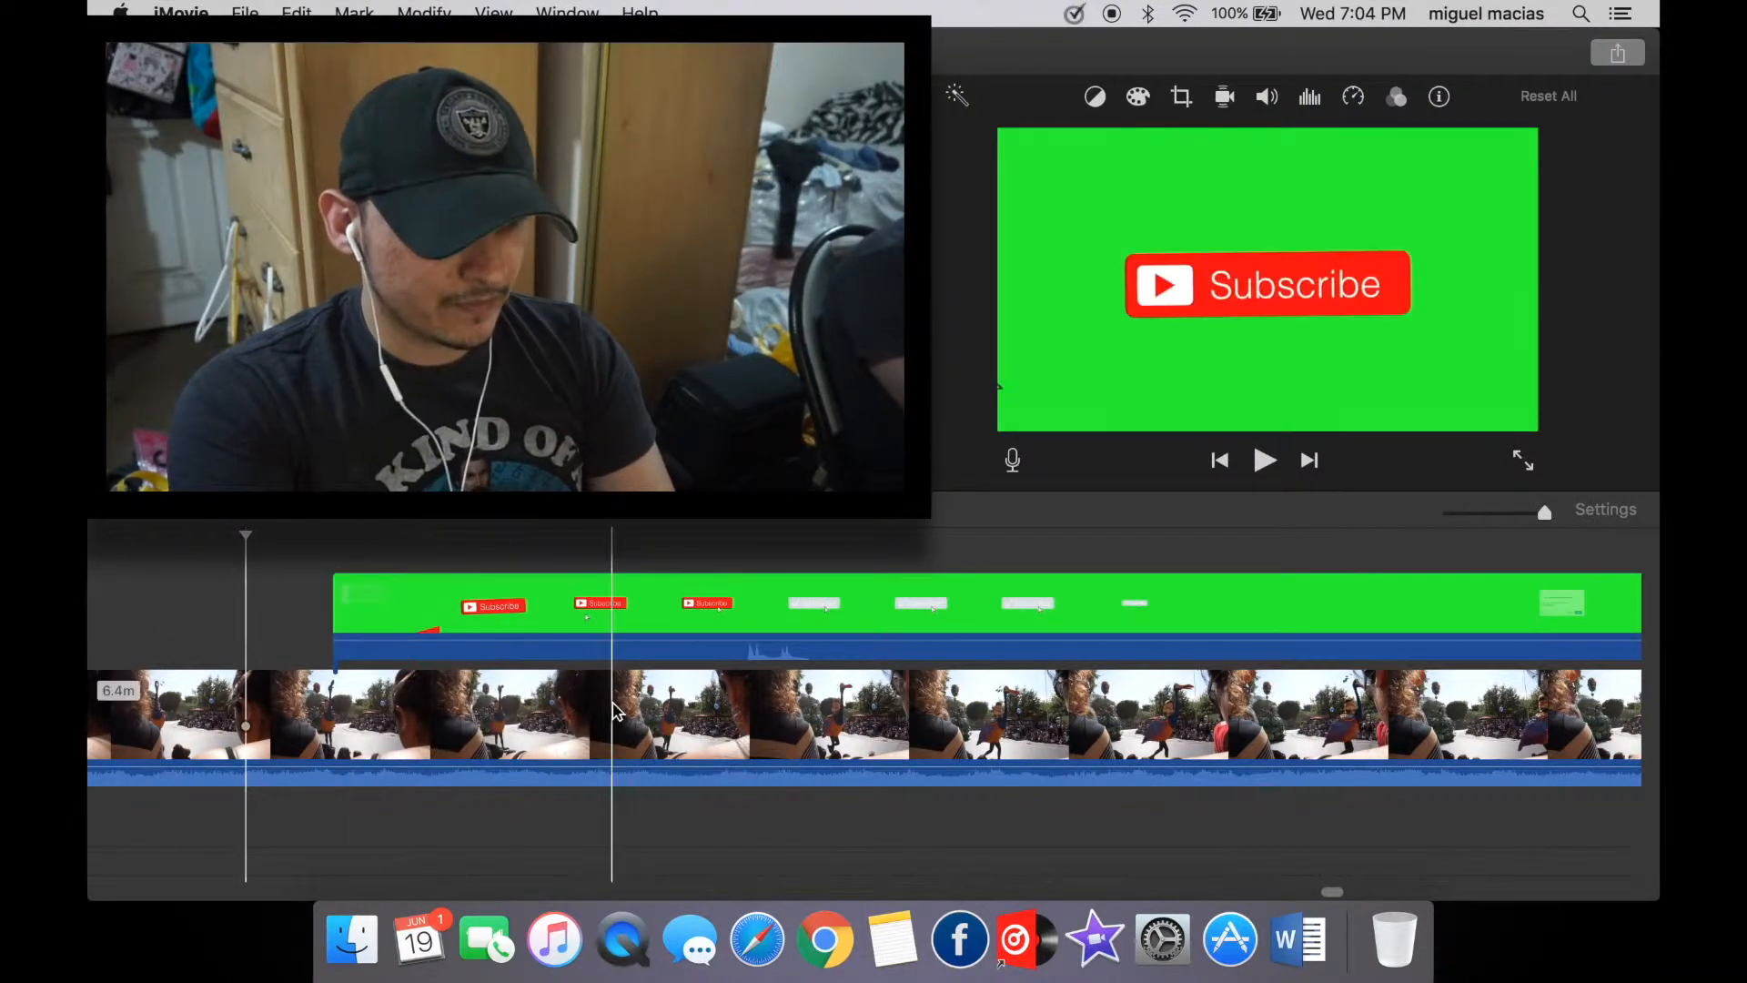
Split the overlay in the green gap between the notification pop-up and the Instagram animation.
{"action": "scroll", "coordinate": [615, 710], "scroll_direction": "right", "scroll_amount": 6}
{"action": "left_click", "coordinate": [450, 606]}
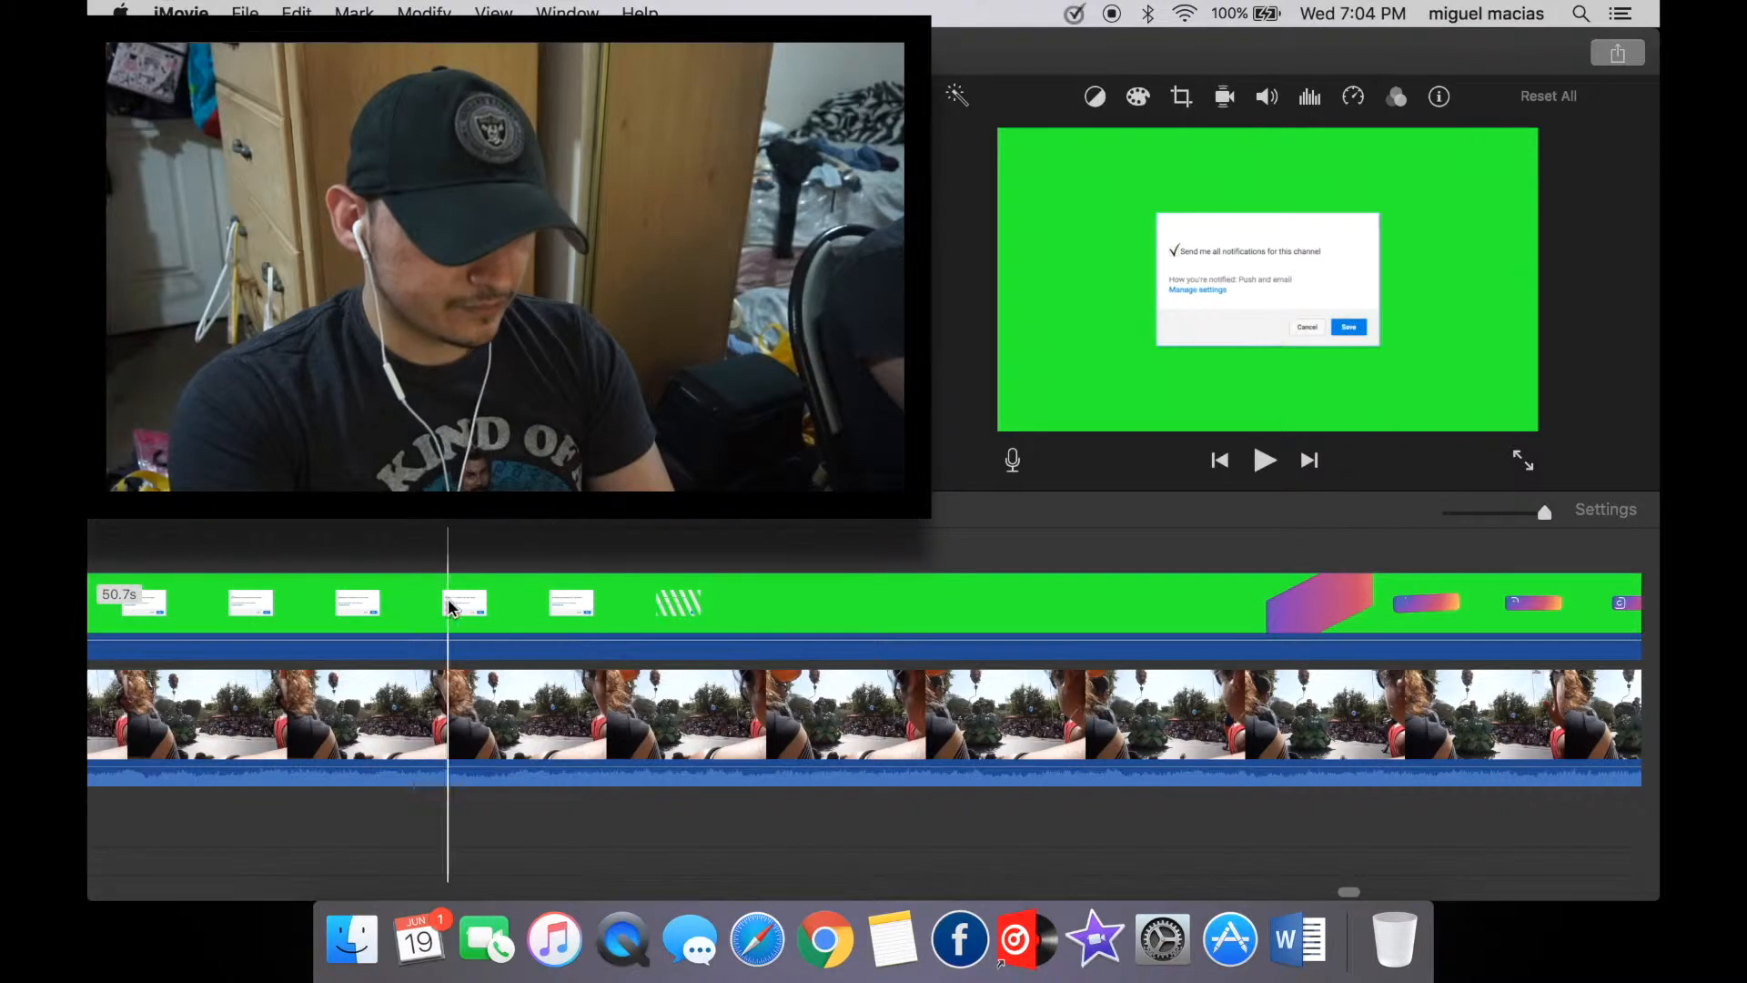
{"action": "left_click", "coordinate": [816, 572]}
{"action": "right_click", "coordinate": [821, 595]}
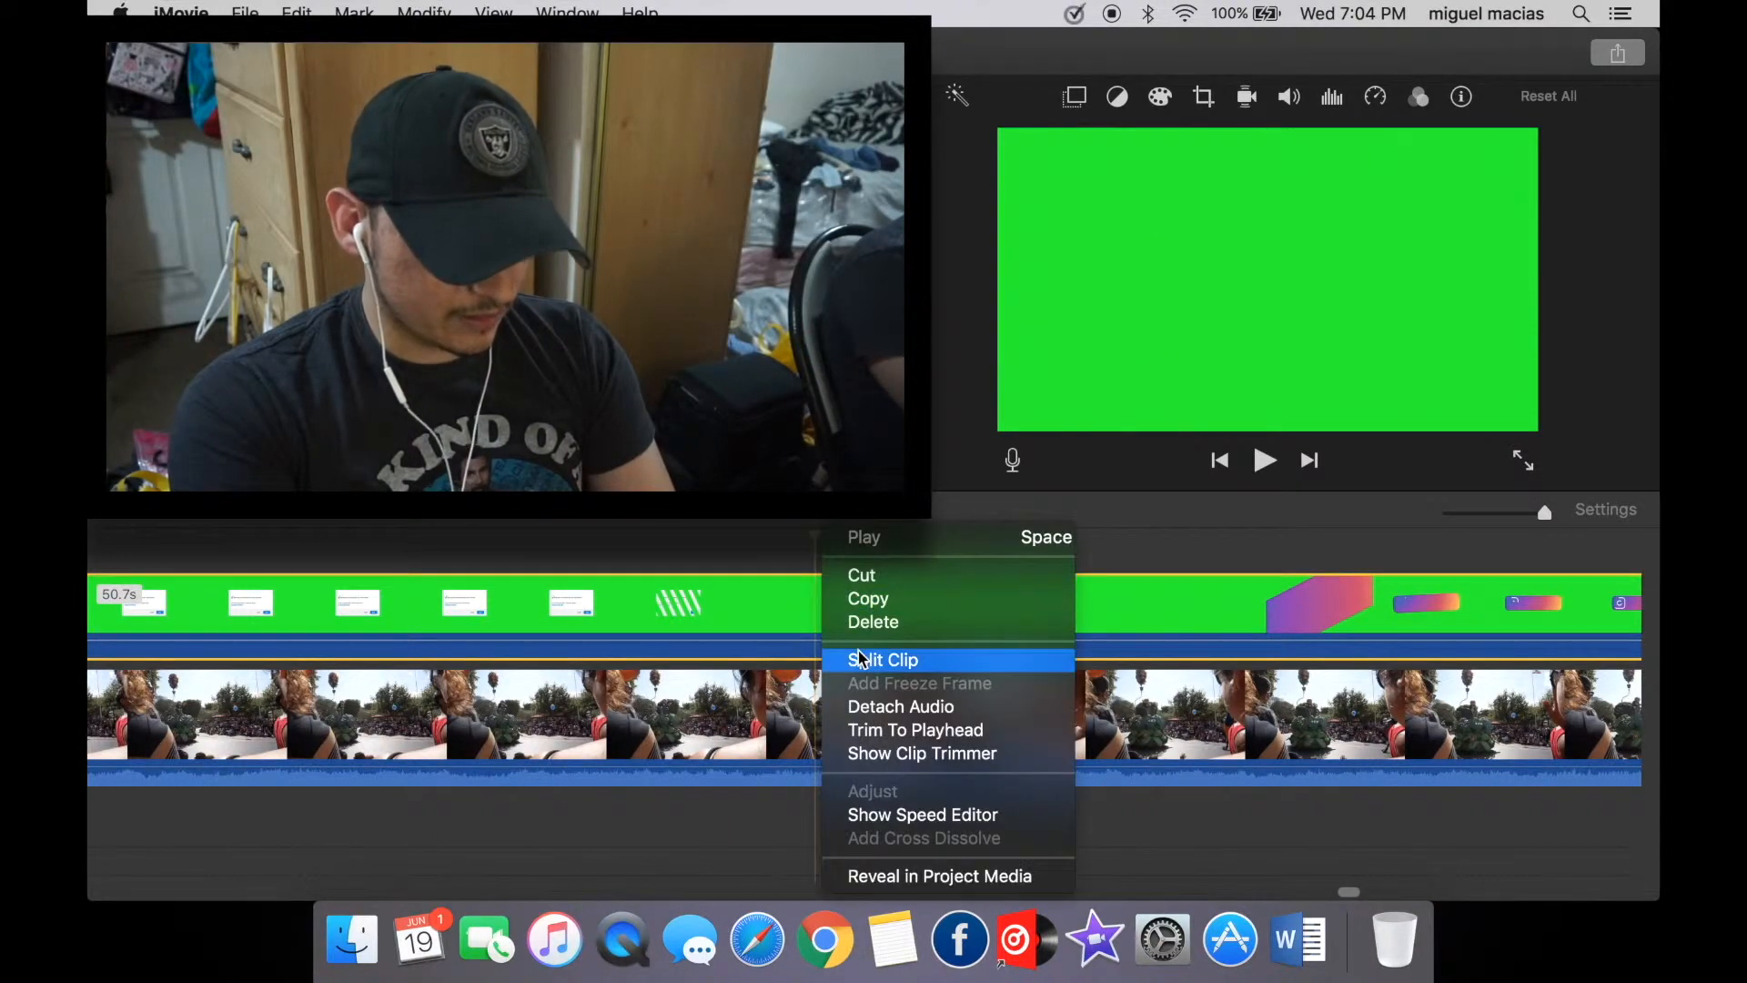
{"action": "left_click", "coordinate": [861, 659]}
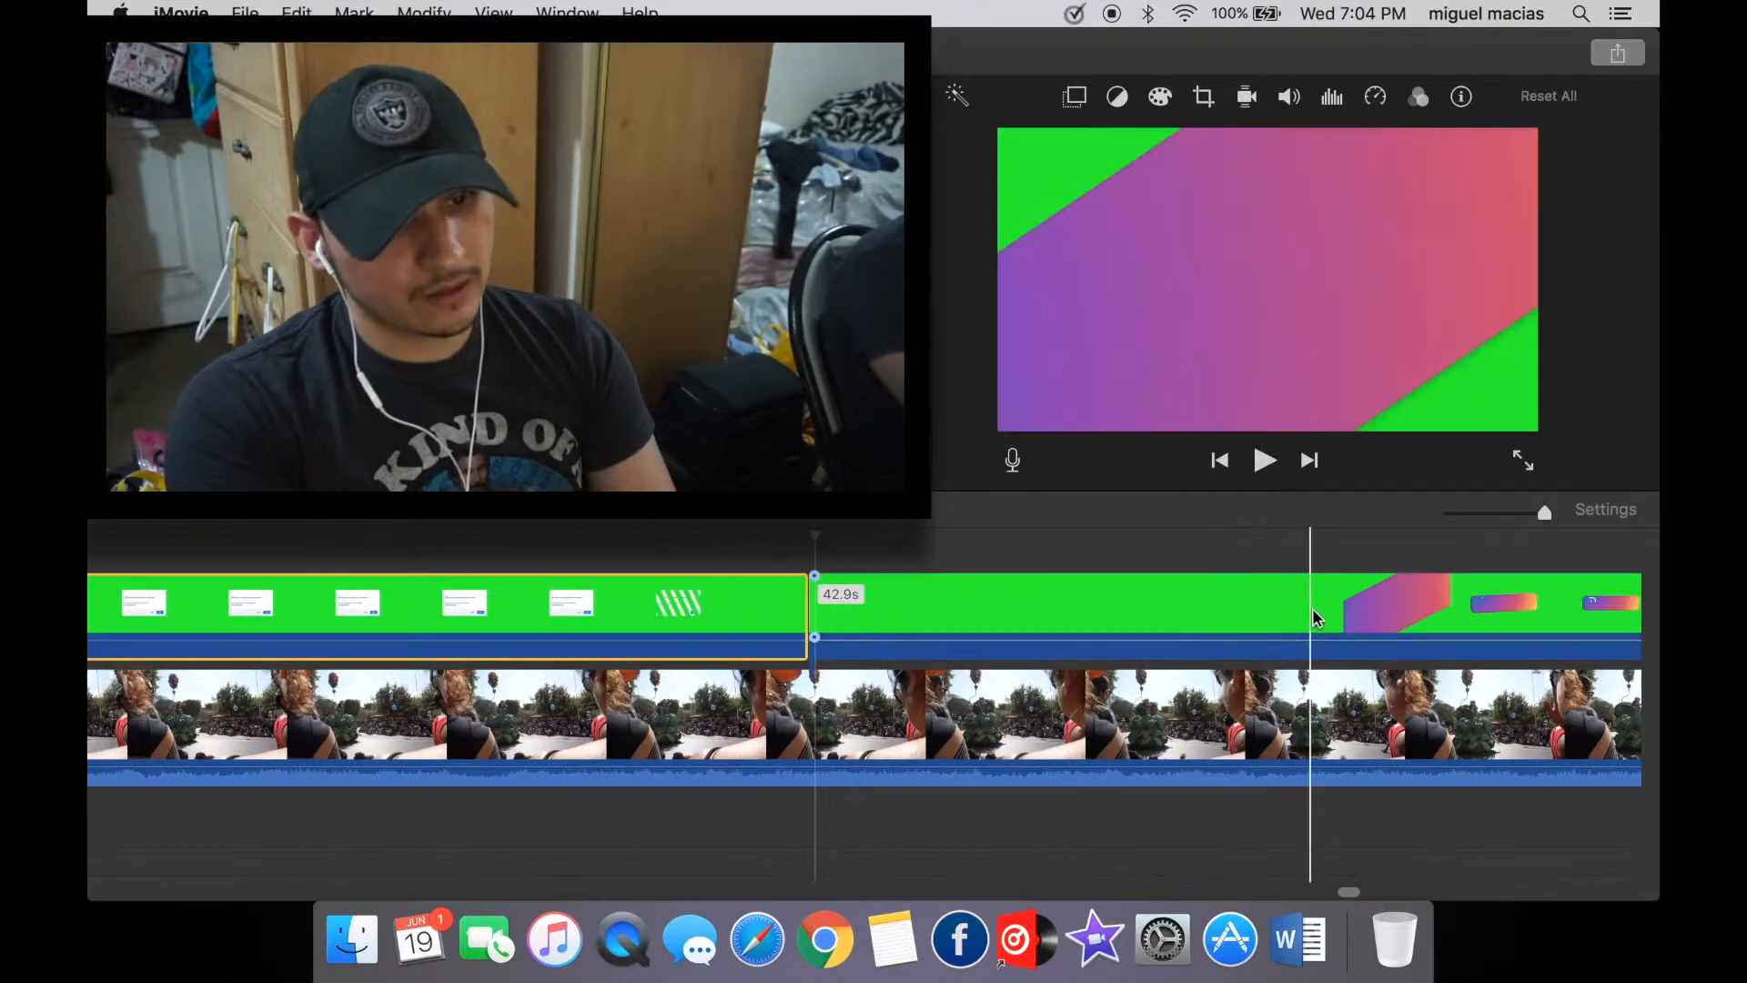
Separate the Instagram animation from the rest of the overlay at the green gap before the Twitter animation.
{"action": "right_click", "coordinate": [1236, 601]}
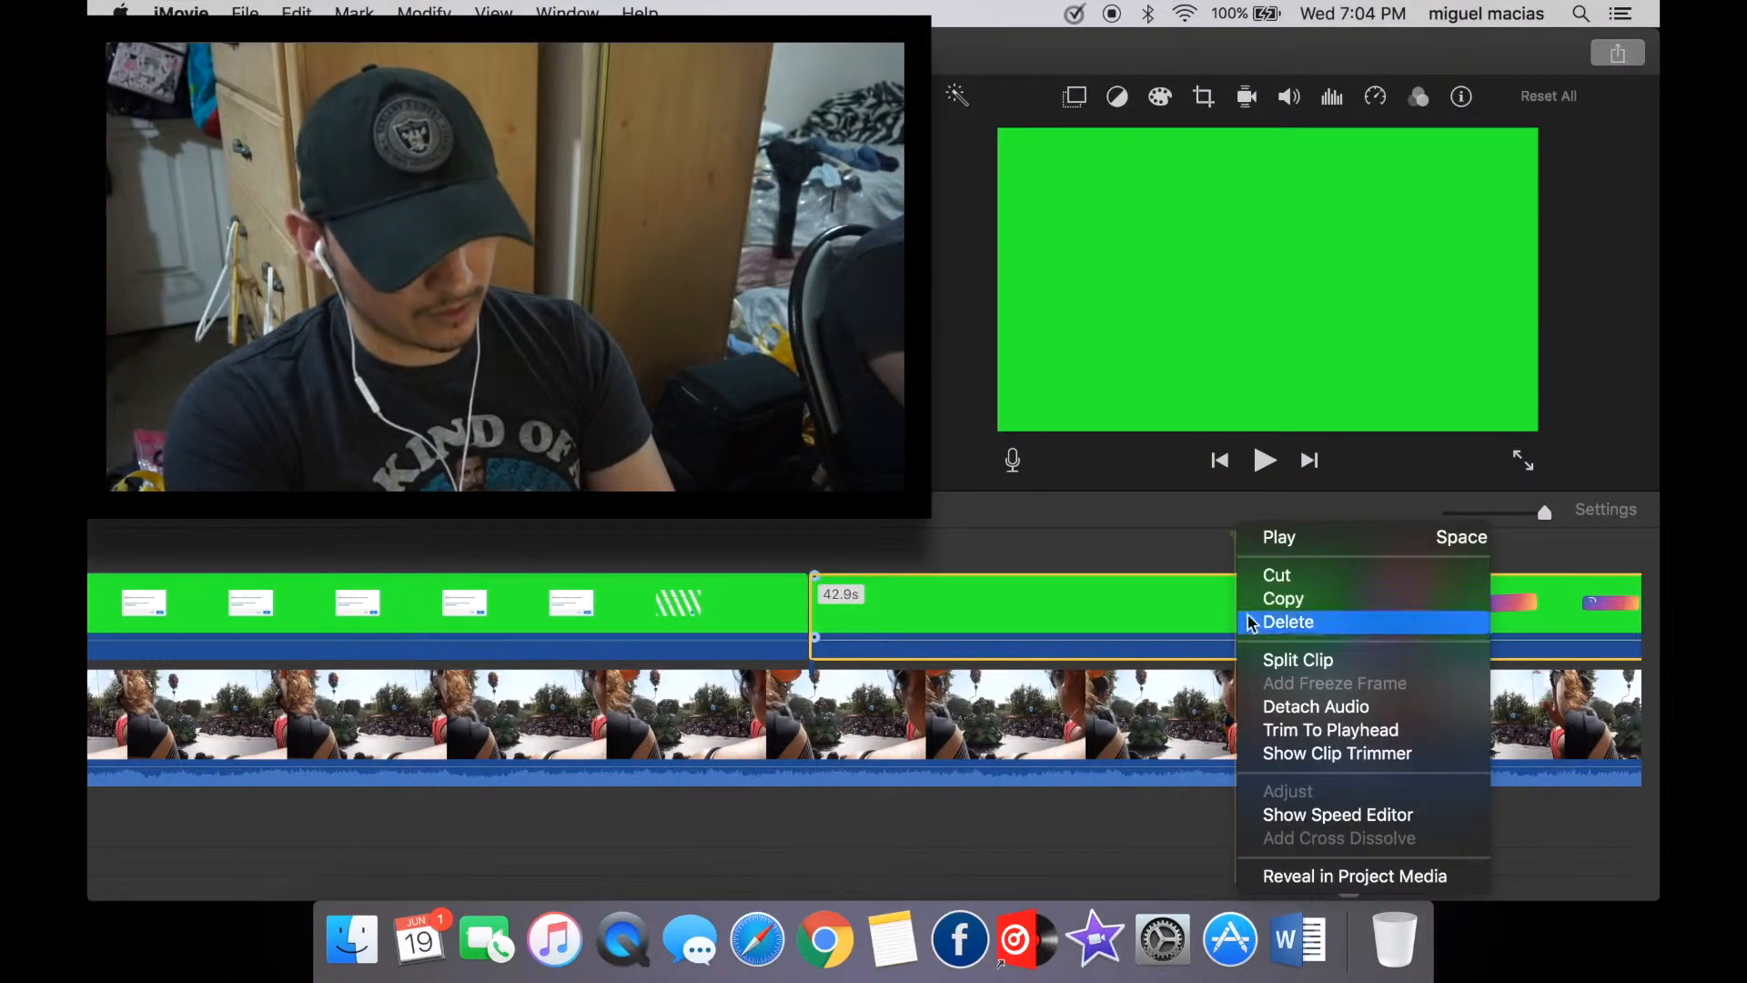
{"action": "left_click", "coordinate": [1274, 620]}
{"action": "left_click_drag", "start_coordinate": [1396, 595], "coordinate": [1038, 601]}
{"action": "scroll", "coordinate": [1037, 600], "scroll_direction": "right", "scroll_amount": 15}
{"action": "scroll", "coordinate": [1136, 662], "scroll_direction": "right", "scroll_amount": 20}
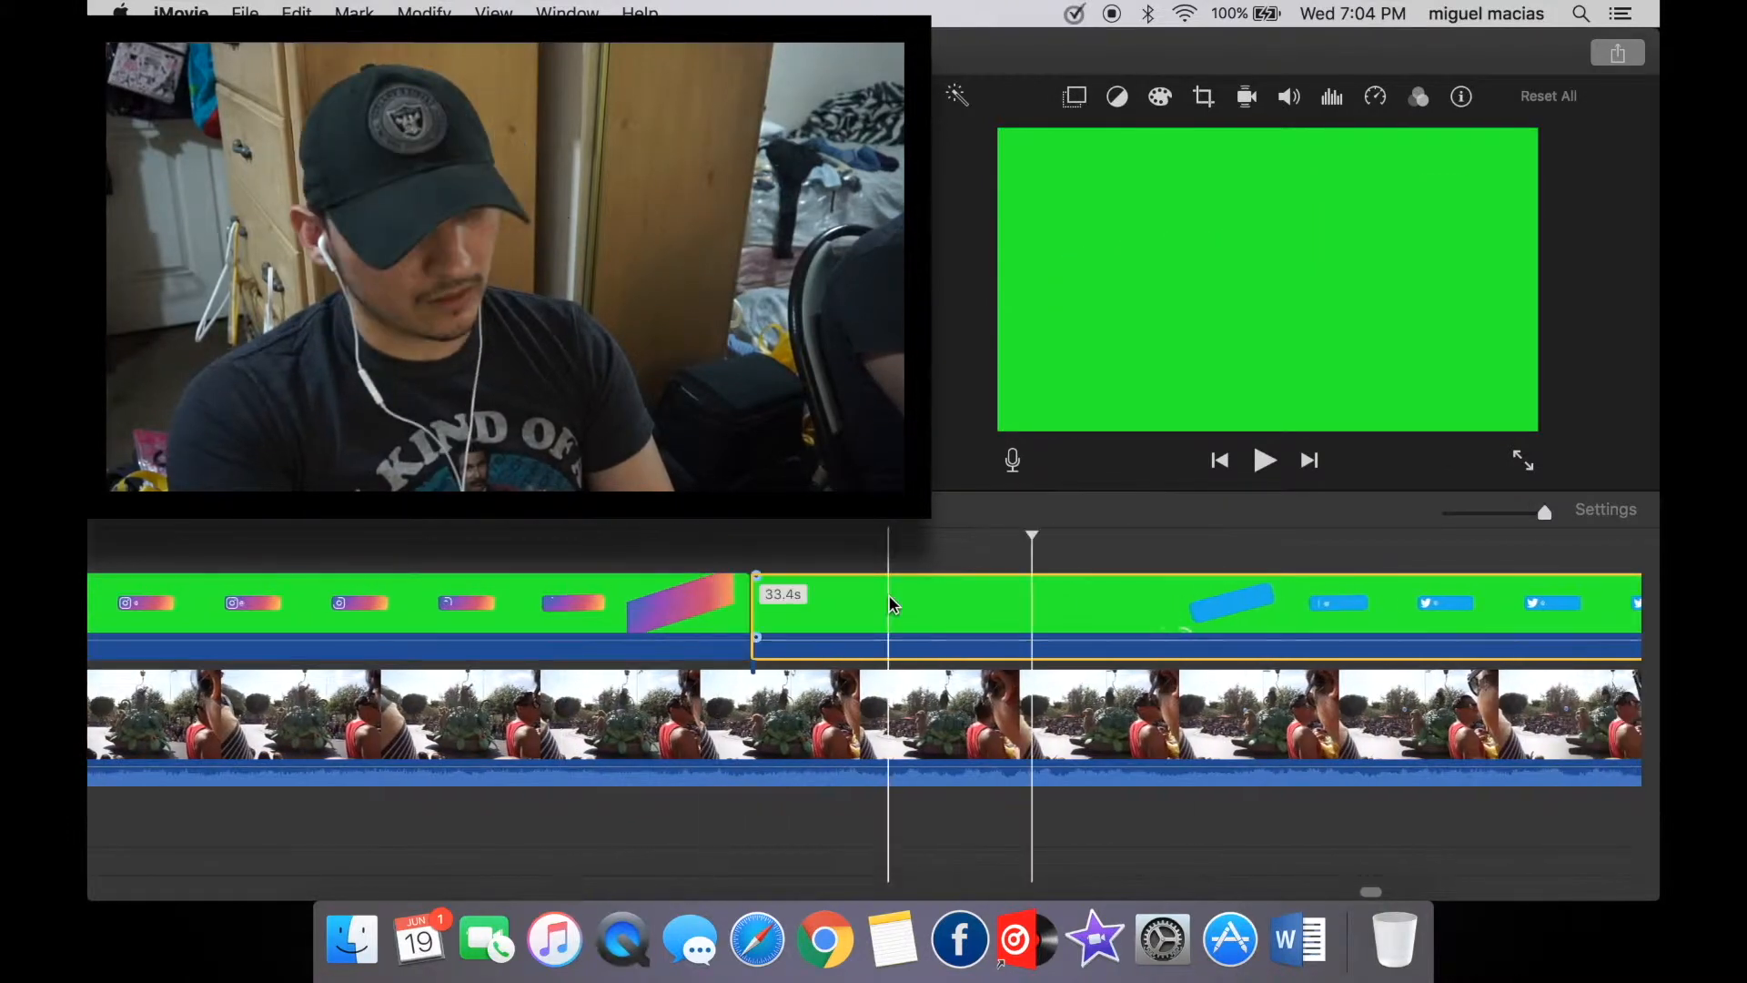
Split the overlay in the green gap just after the Facebook animation to separate the closing JANTUBE section.
{"action": "scroll", "coordinate": [1136, 662], "scroll_direction": "right", "scroll_amount": 20}
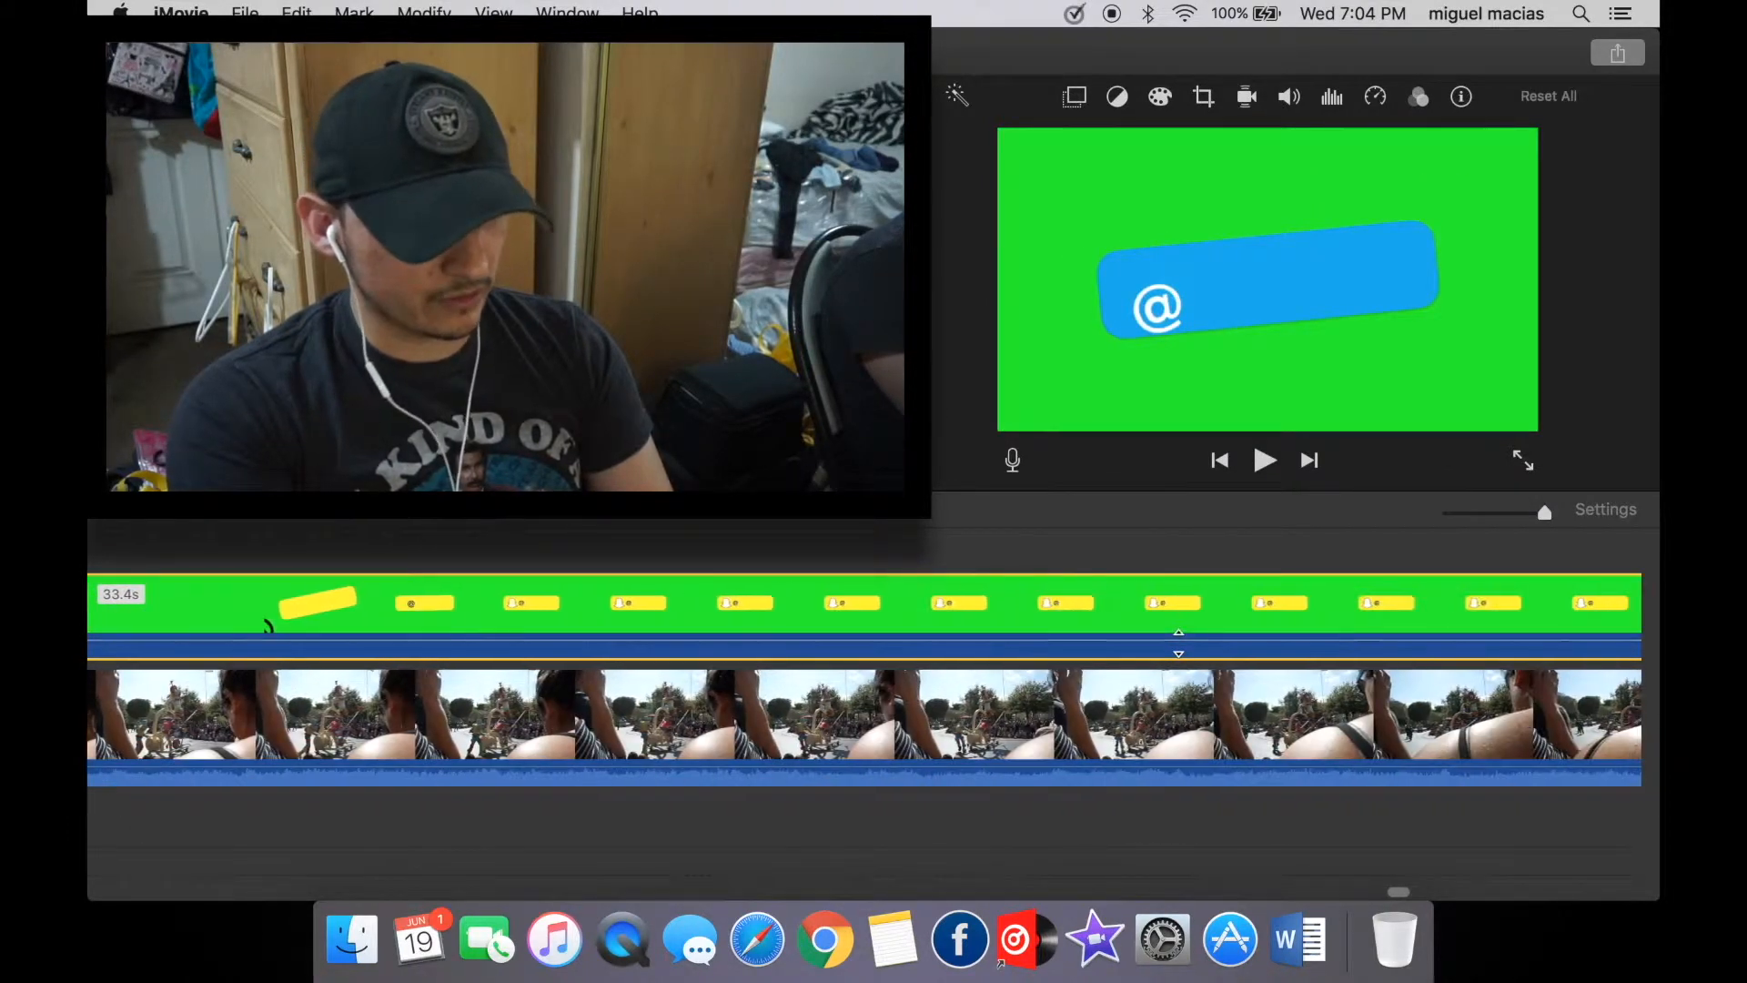
{"action": "scroll", "coordinate": [1179, 643], "scroll_direction": "right", "scroll_amount": 20}
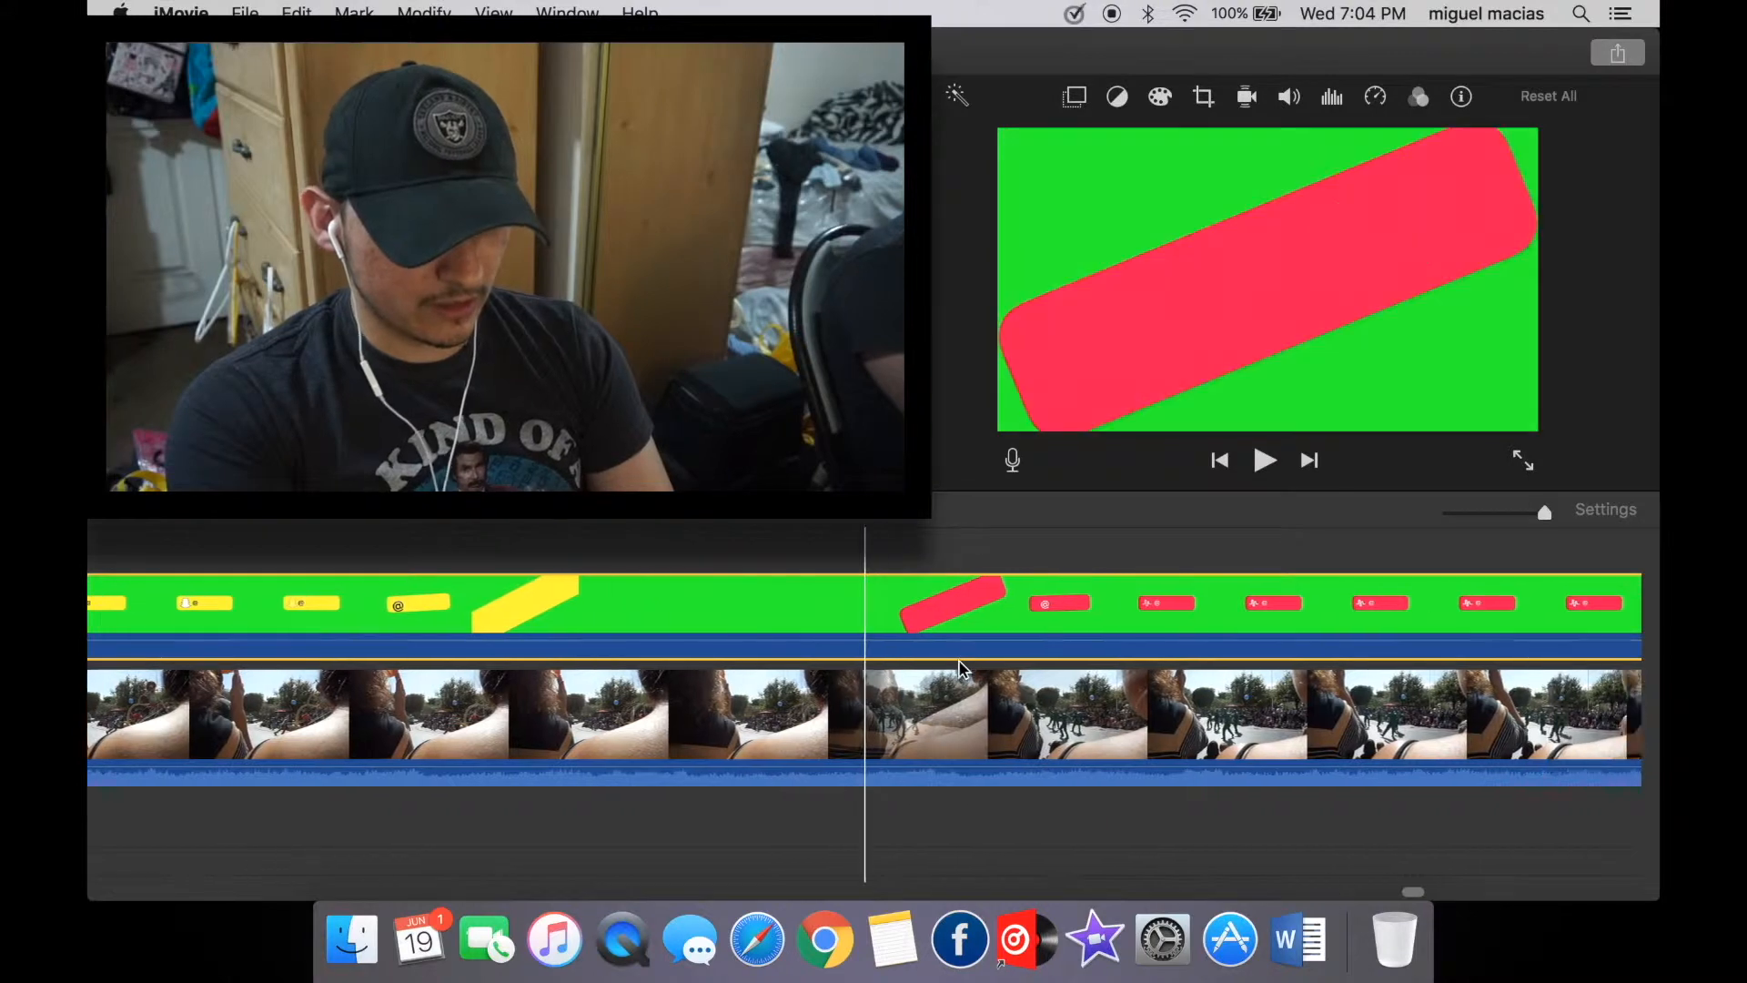
{"action": "scroll", "coordinate": [1105, 657], "scroll_direction": "right", "scroll_amount": 5}
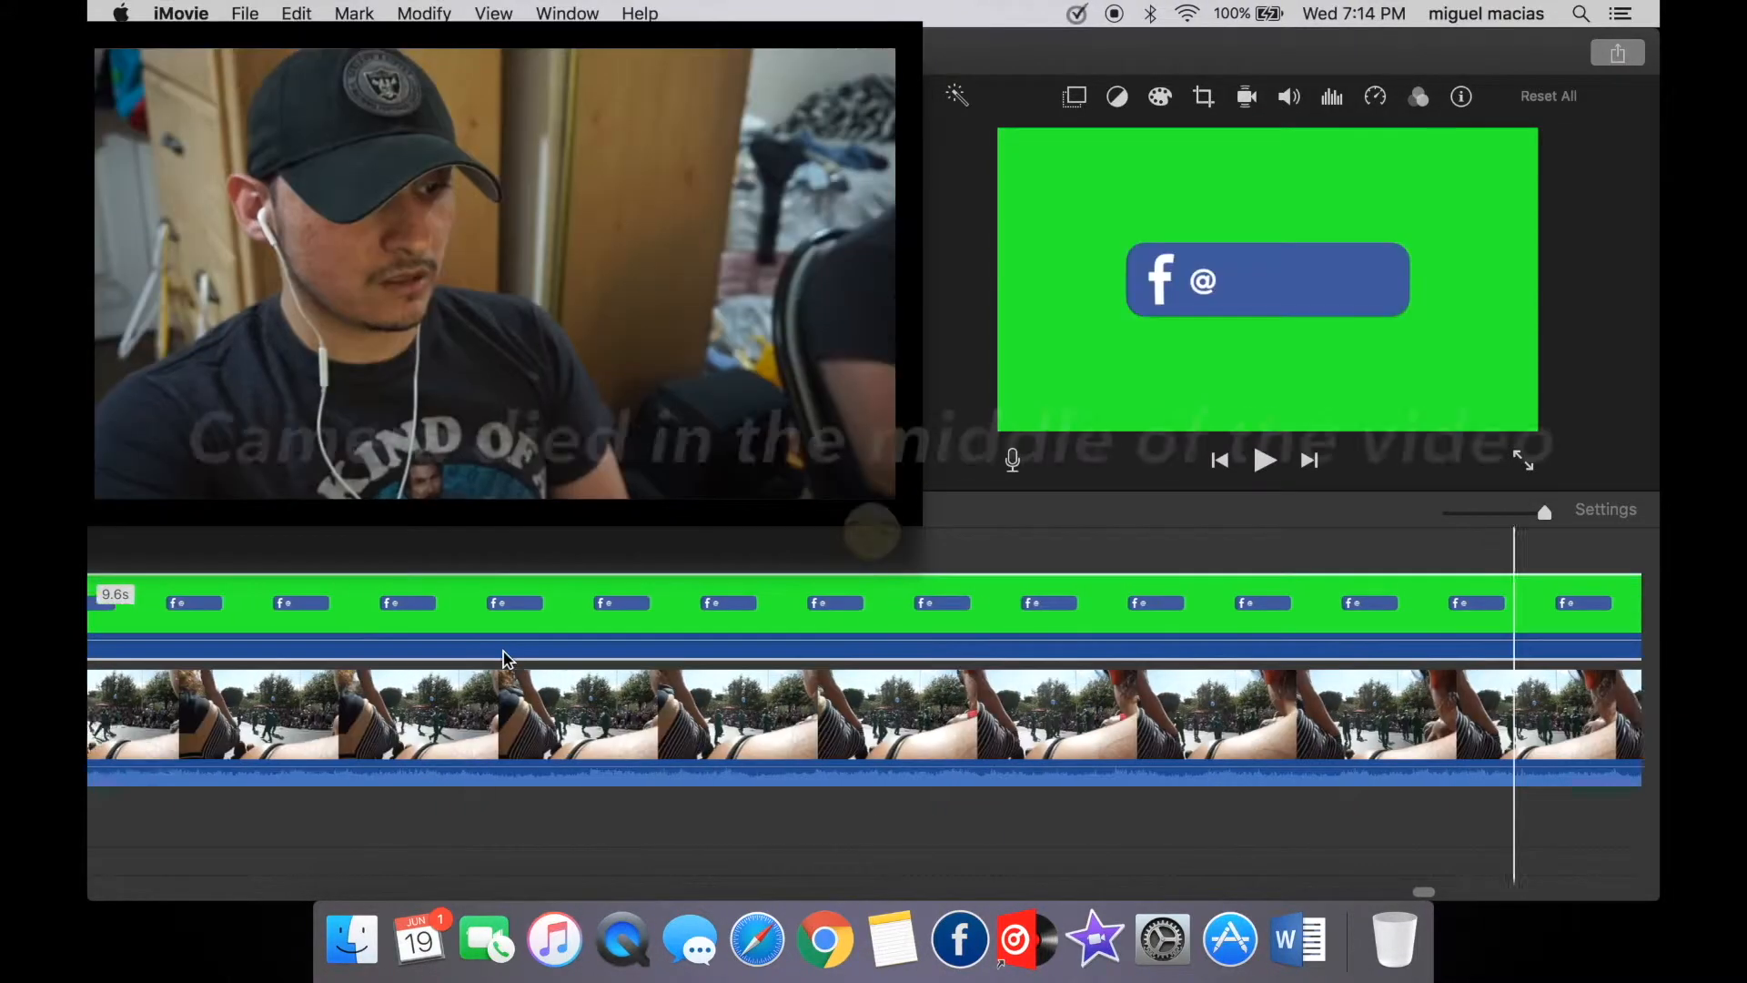
{"action": "scroll", "coordinate": [442, 666], "scroll_direction": "right", "scroll_amount": 15}
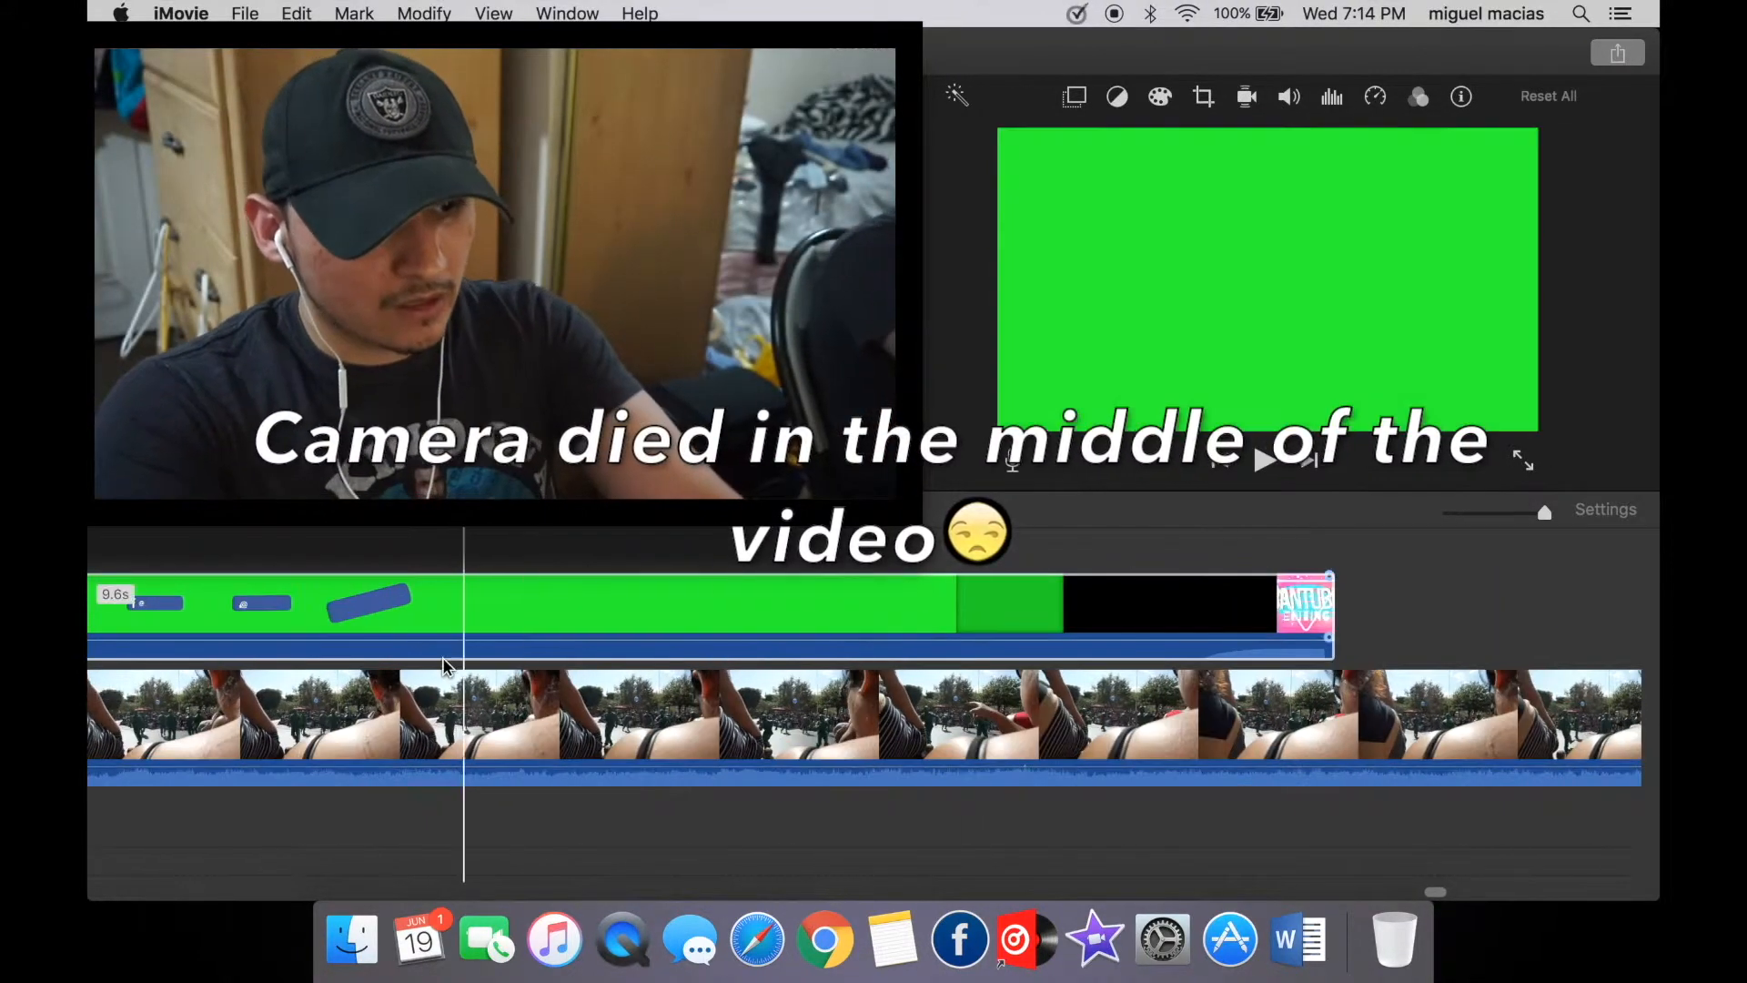
{"action": "scroll", "coordinate": [443, 667], "scroll_direction": "left", "scroll_amount": 3}
{"action": "right_click", "coordinate": [592, 609]}
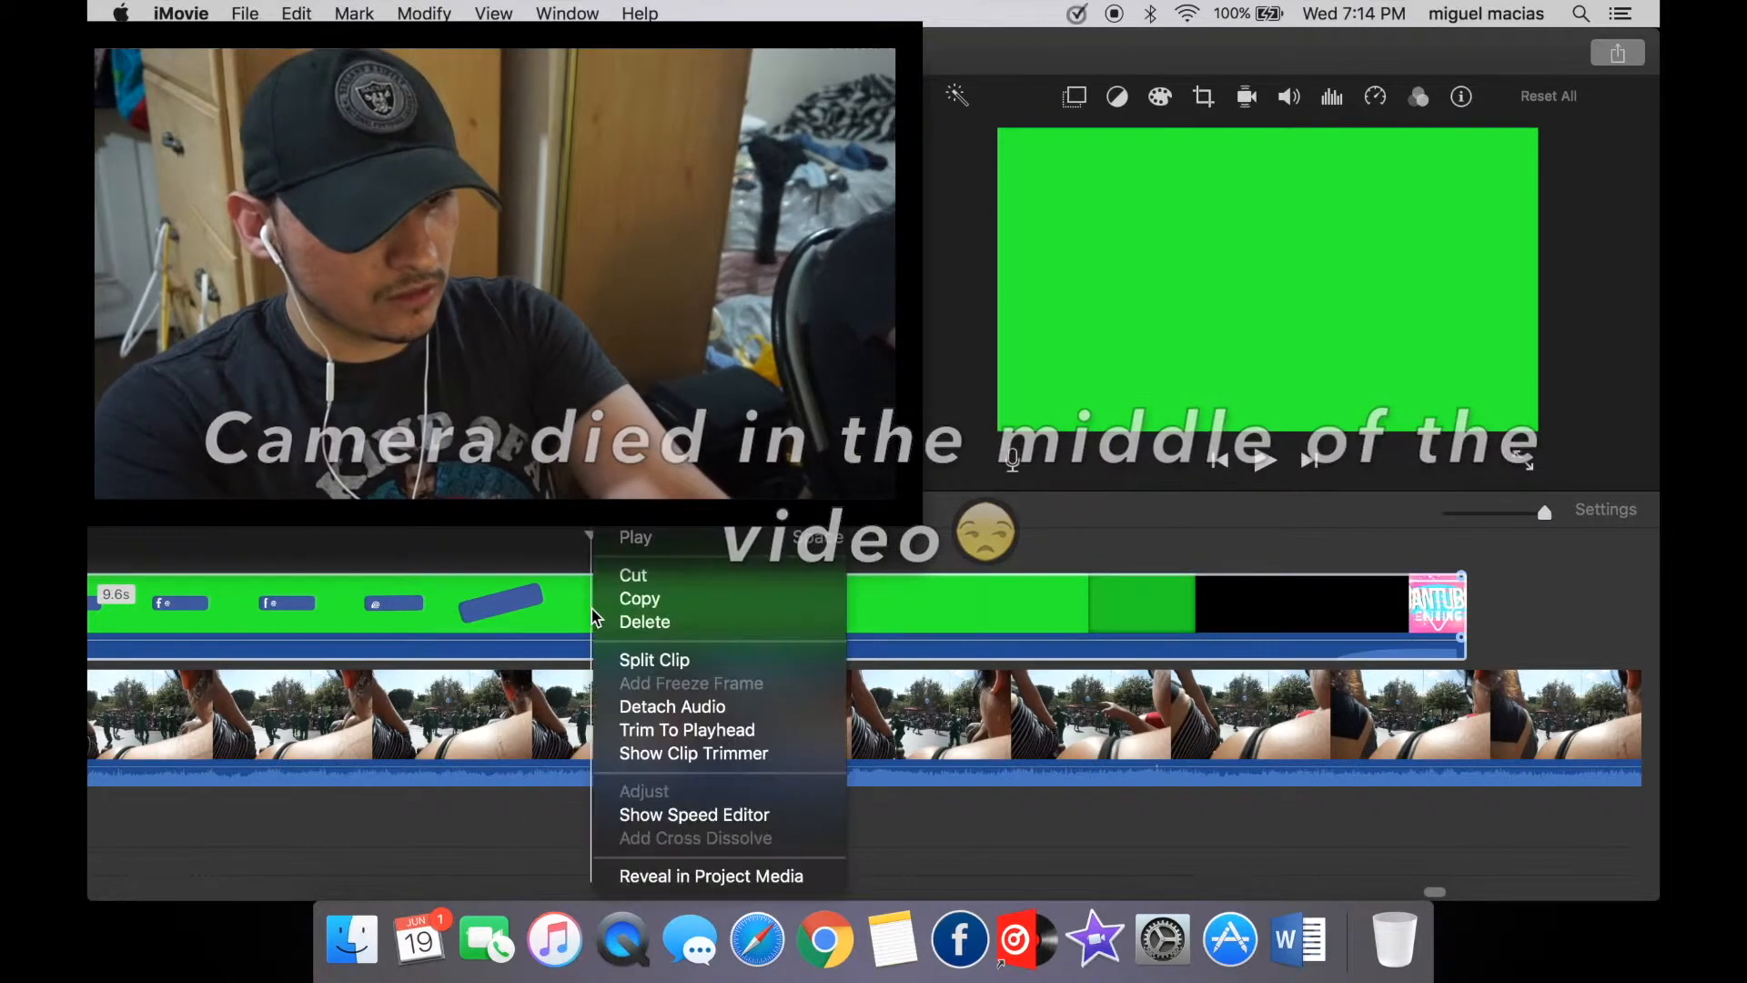
{"action": "left_click", "coordinate": [637, 660]}
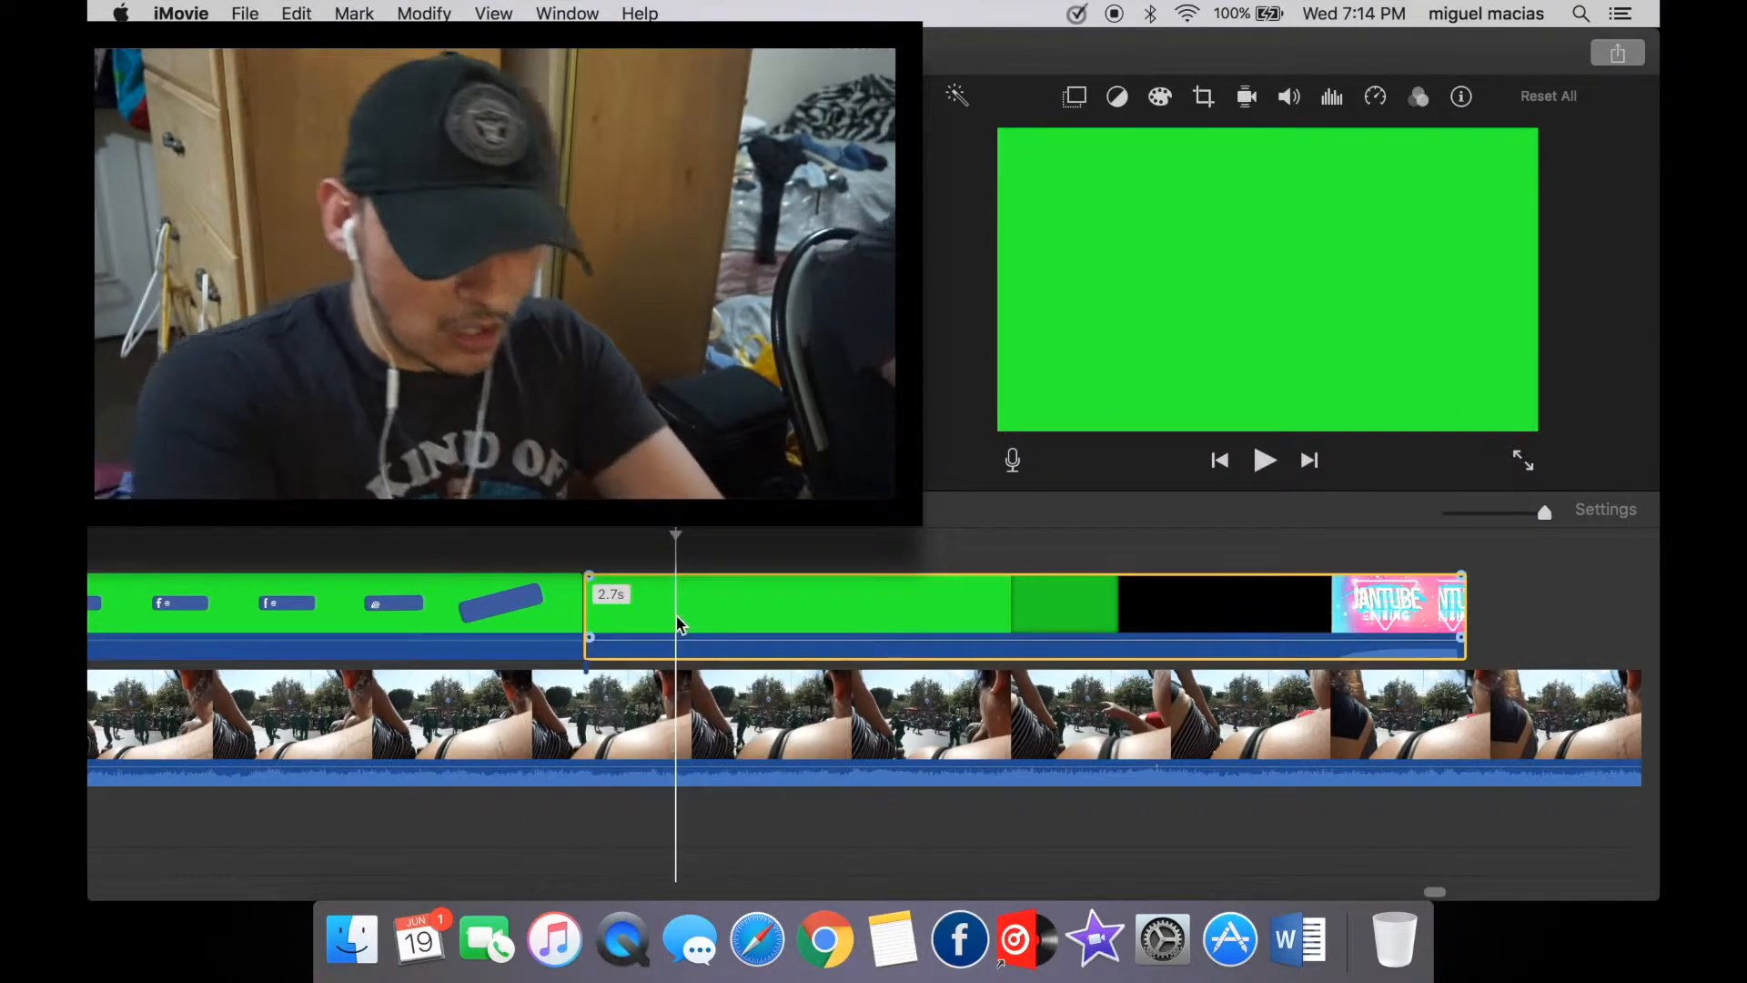
Delete the closing JANTUBE section of the overlay and move the Facebook animation earlier above the main footage.
{"action": "key", "text": "Delete"}
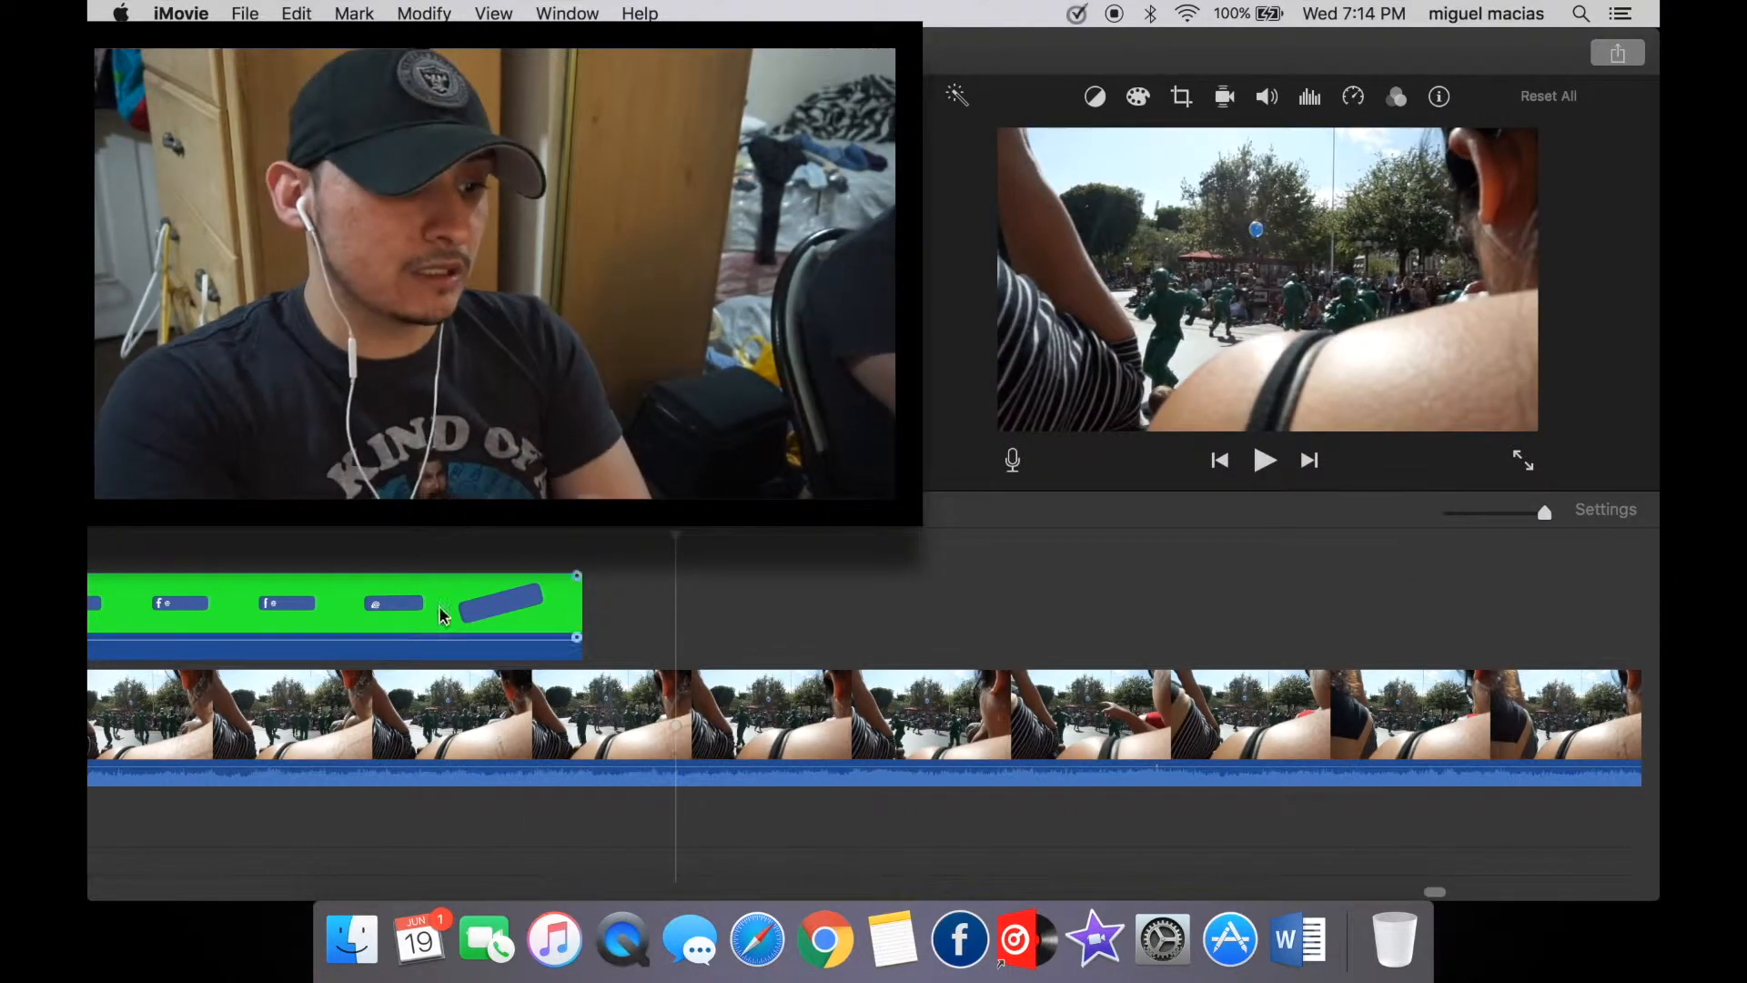
{"action": "scroll", "coordinate": [424, 664], "scroll_direction": "left", "scroll_amount": 20}
{"action": "scroll", "coordinate": [424, 664], "scroll_direction": "right", "scroll_amount": 15}
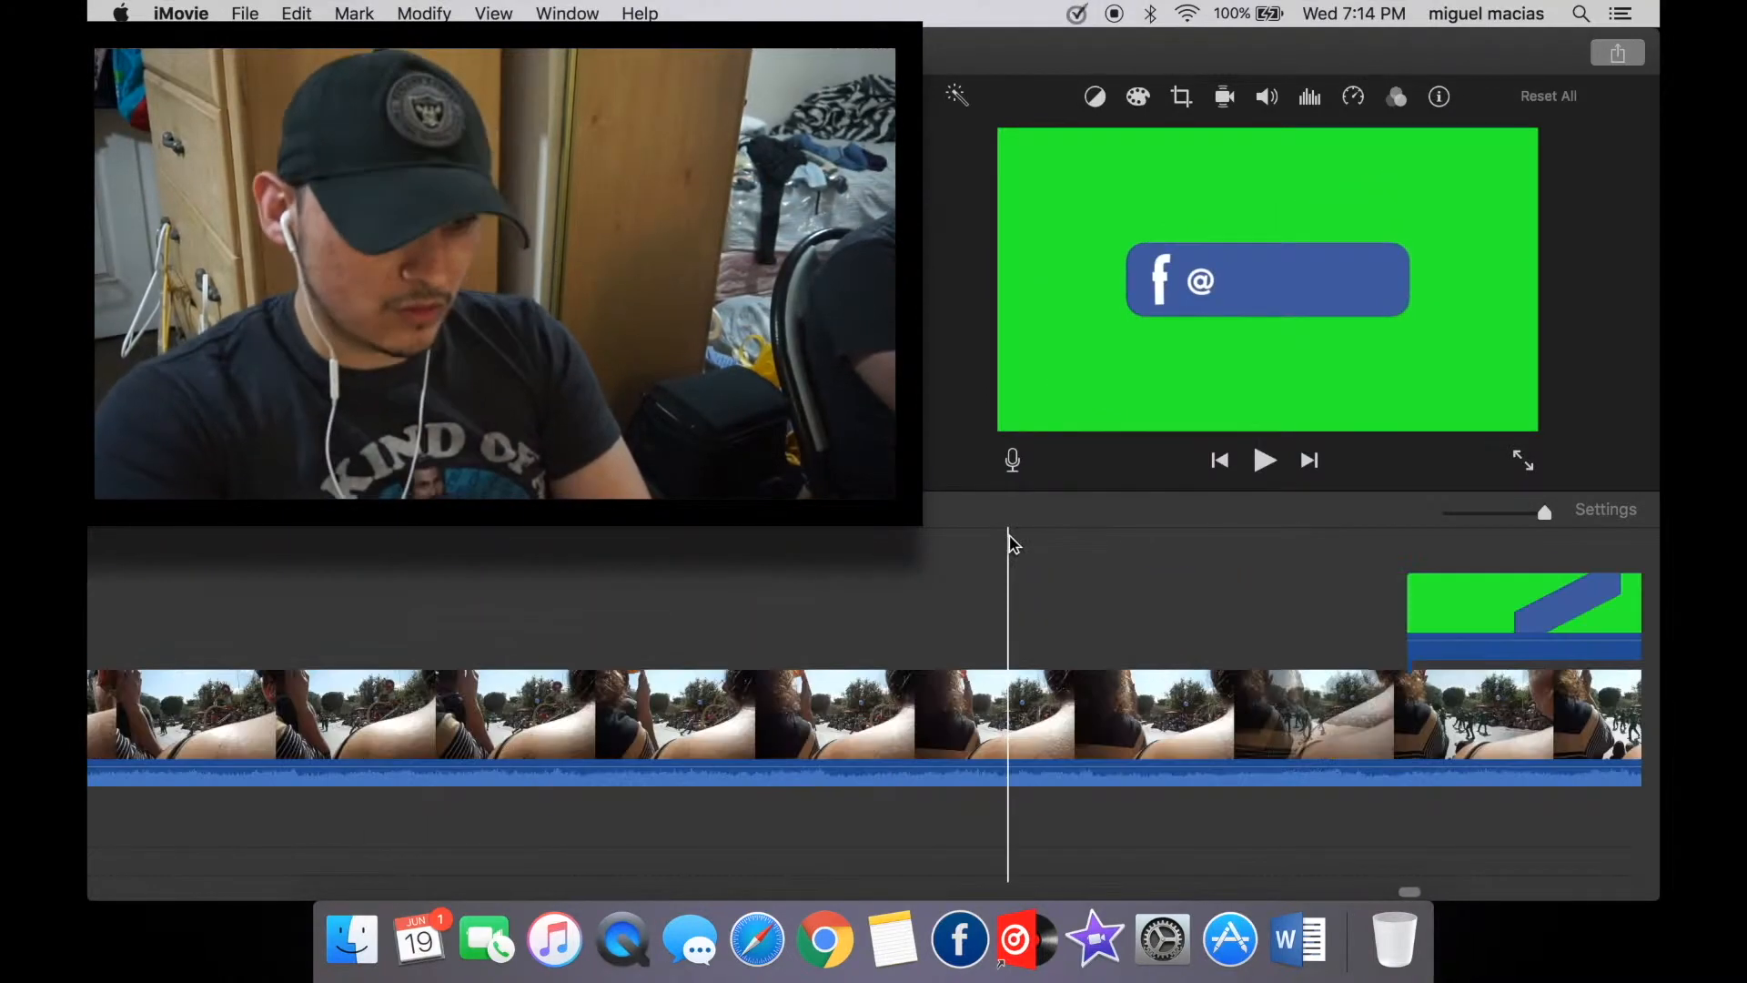
{"action": "left_click_drag", "start_coordinate": [1442, 577], "coordinate": [901, 613]}
{"action": "scroll", "coordinate": [710, 699], "scroll_direction": "left", "scroll_amount": 15}
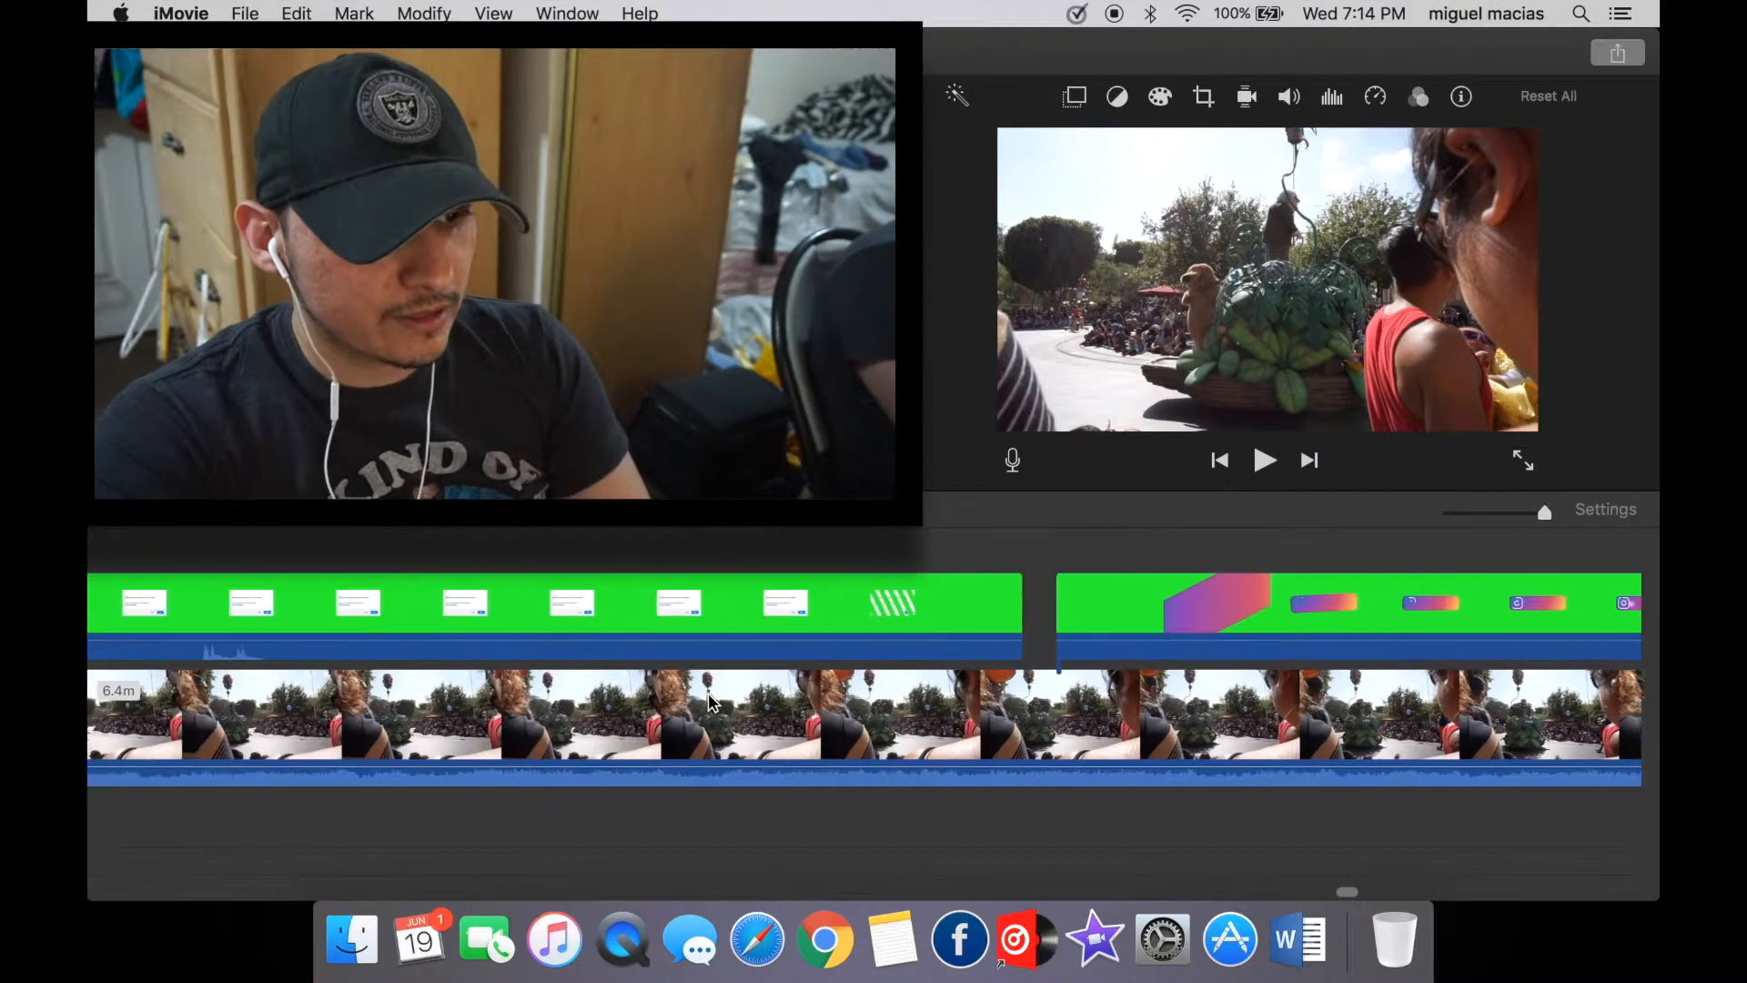
Add the end-screen clip with the Like, Share and Subscribe banner above the main footage, after the Facebook animation.
{"action": "scroll", "coordinate": [708, 692], "scroll_direction": "right", "scroll_amount": 10}
{"action": "scroll", "coordinate": [489, 626], "scroll_direction": "left", "scroll_amount": 10}
{"action": "left_click_drag", "start_coordinate": [546, 346], "coordinate": [1049, 617]}
{"action": "scroll", "coordinate": [949, 710], "scroll_direction": "right", "scroll_amount": 10}
{"action": "scroll", "coordinate": [585, 710], "scroll_direction": "left", "scroll_amount": 5}
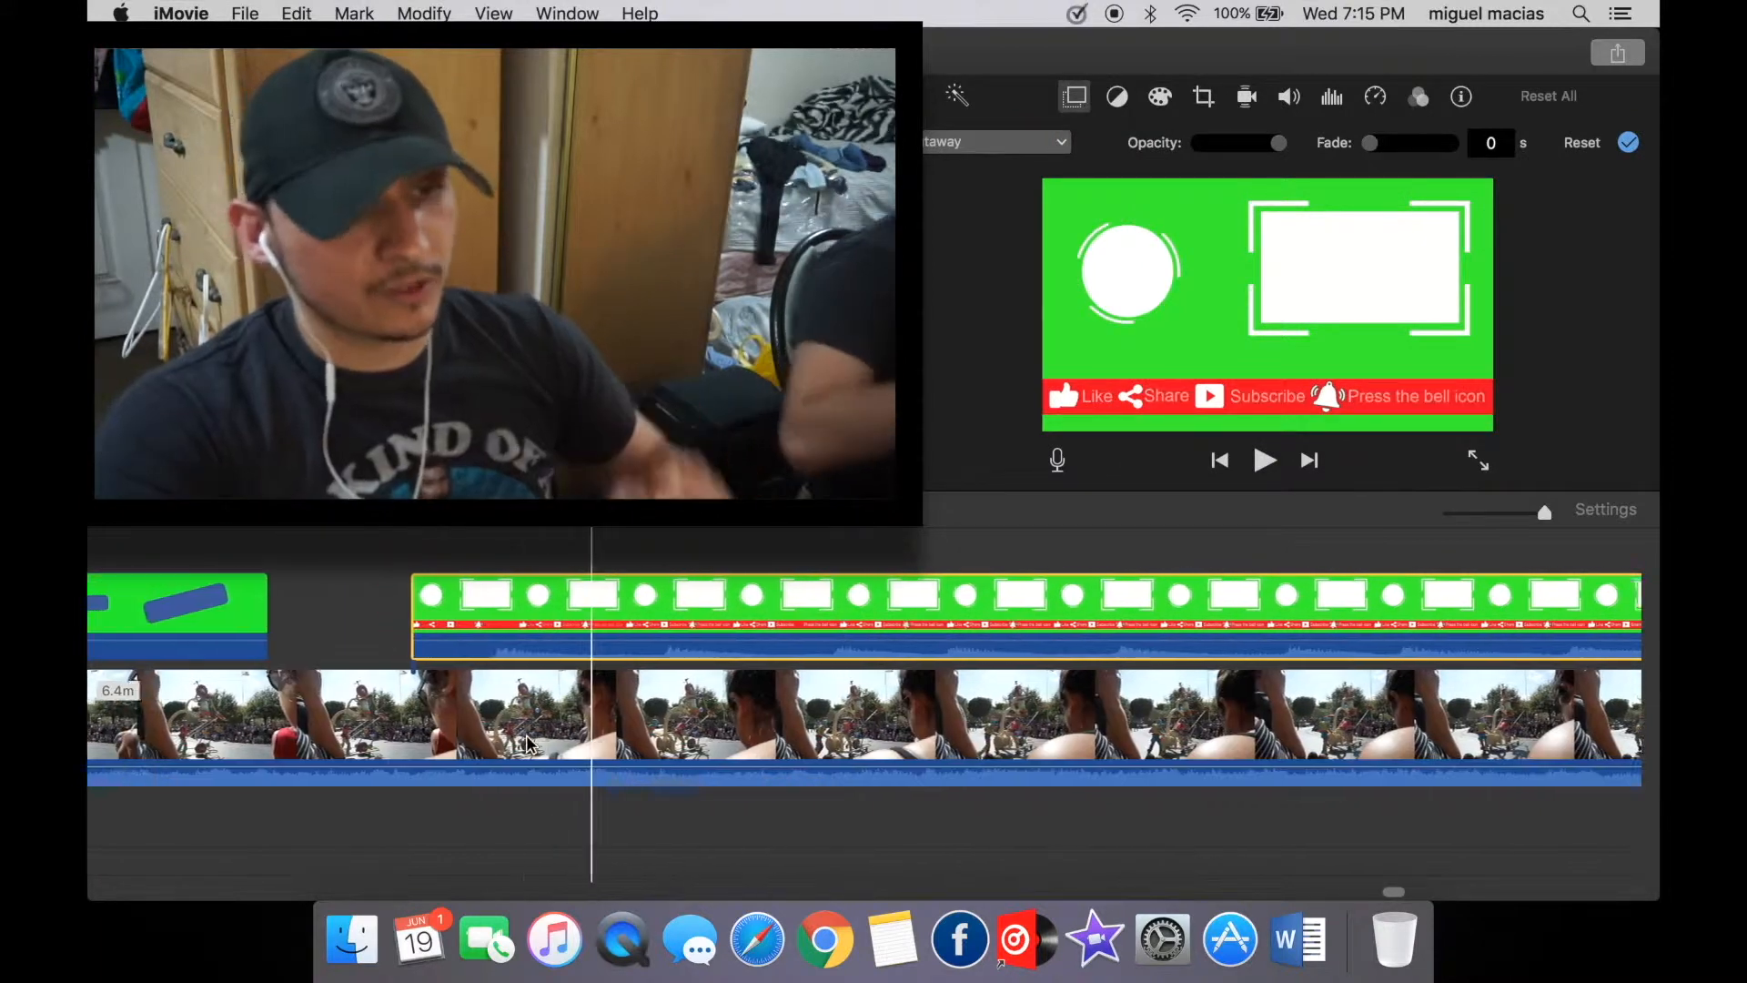
Split the end-screen overlay before and after the stretch where the white frame disappears.
{"action": "key", "text": "space"}
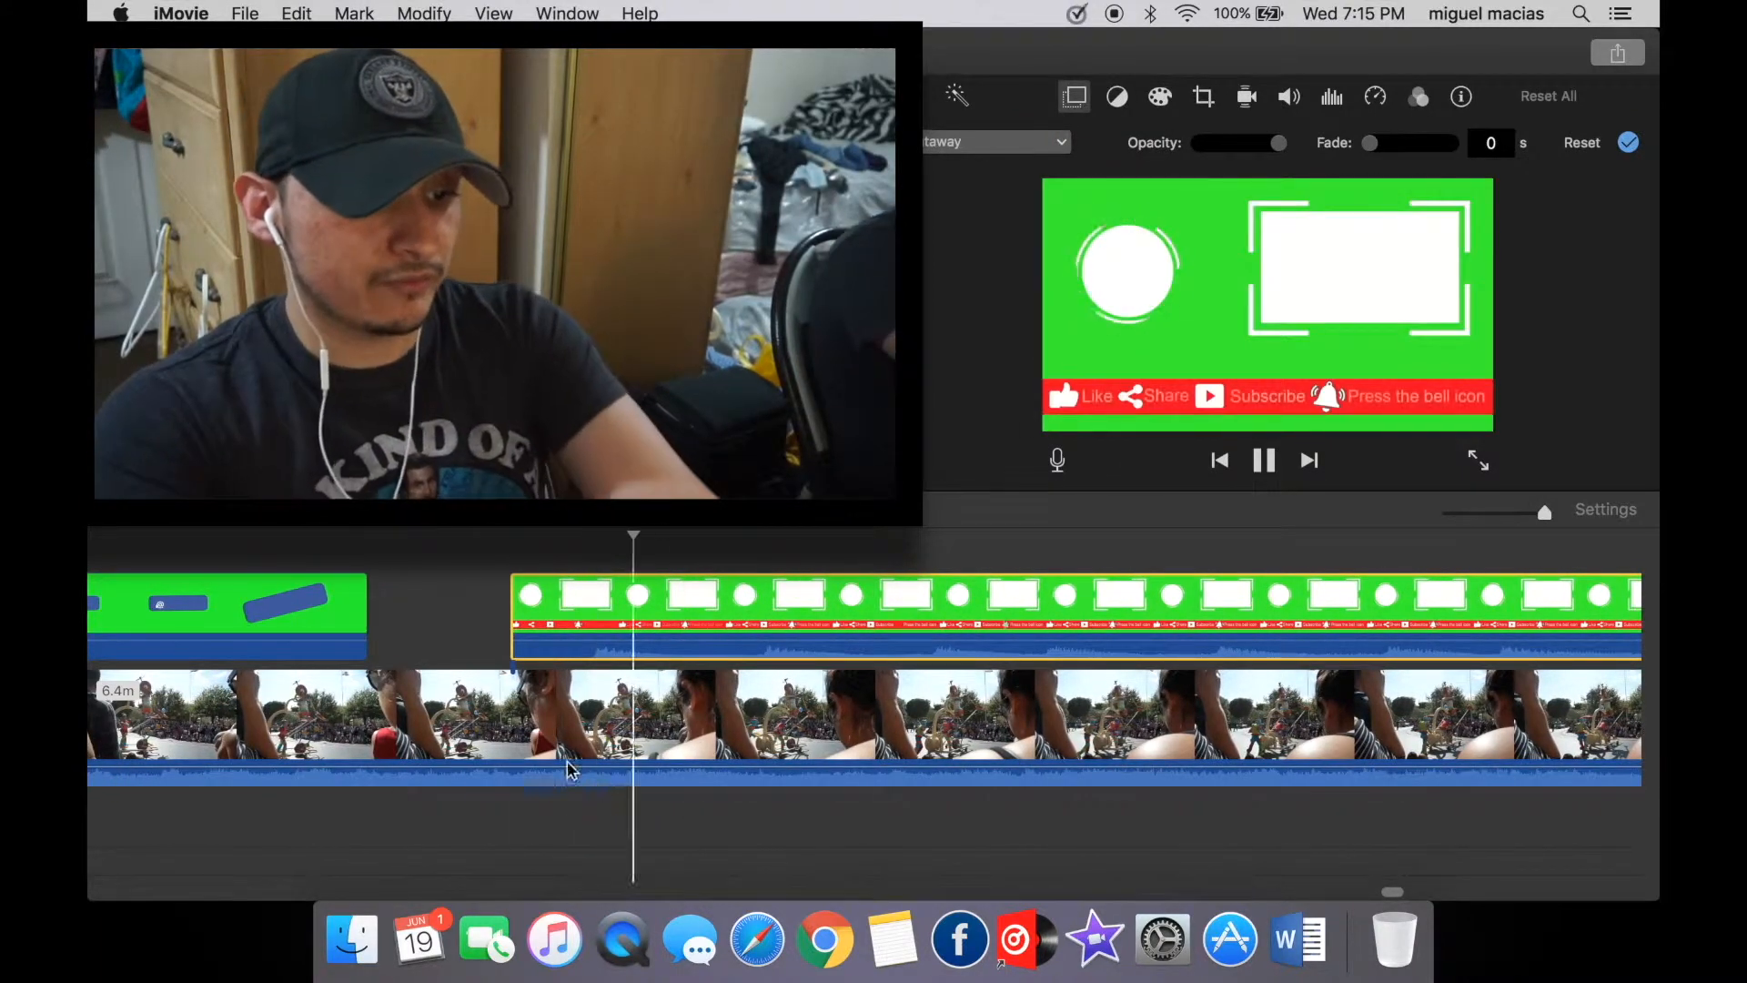
{"action": "scroll", "coordinate": [600, 790], "scroll_direction": "right", "scroll_amount": 5}
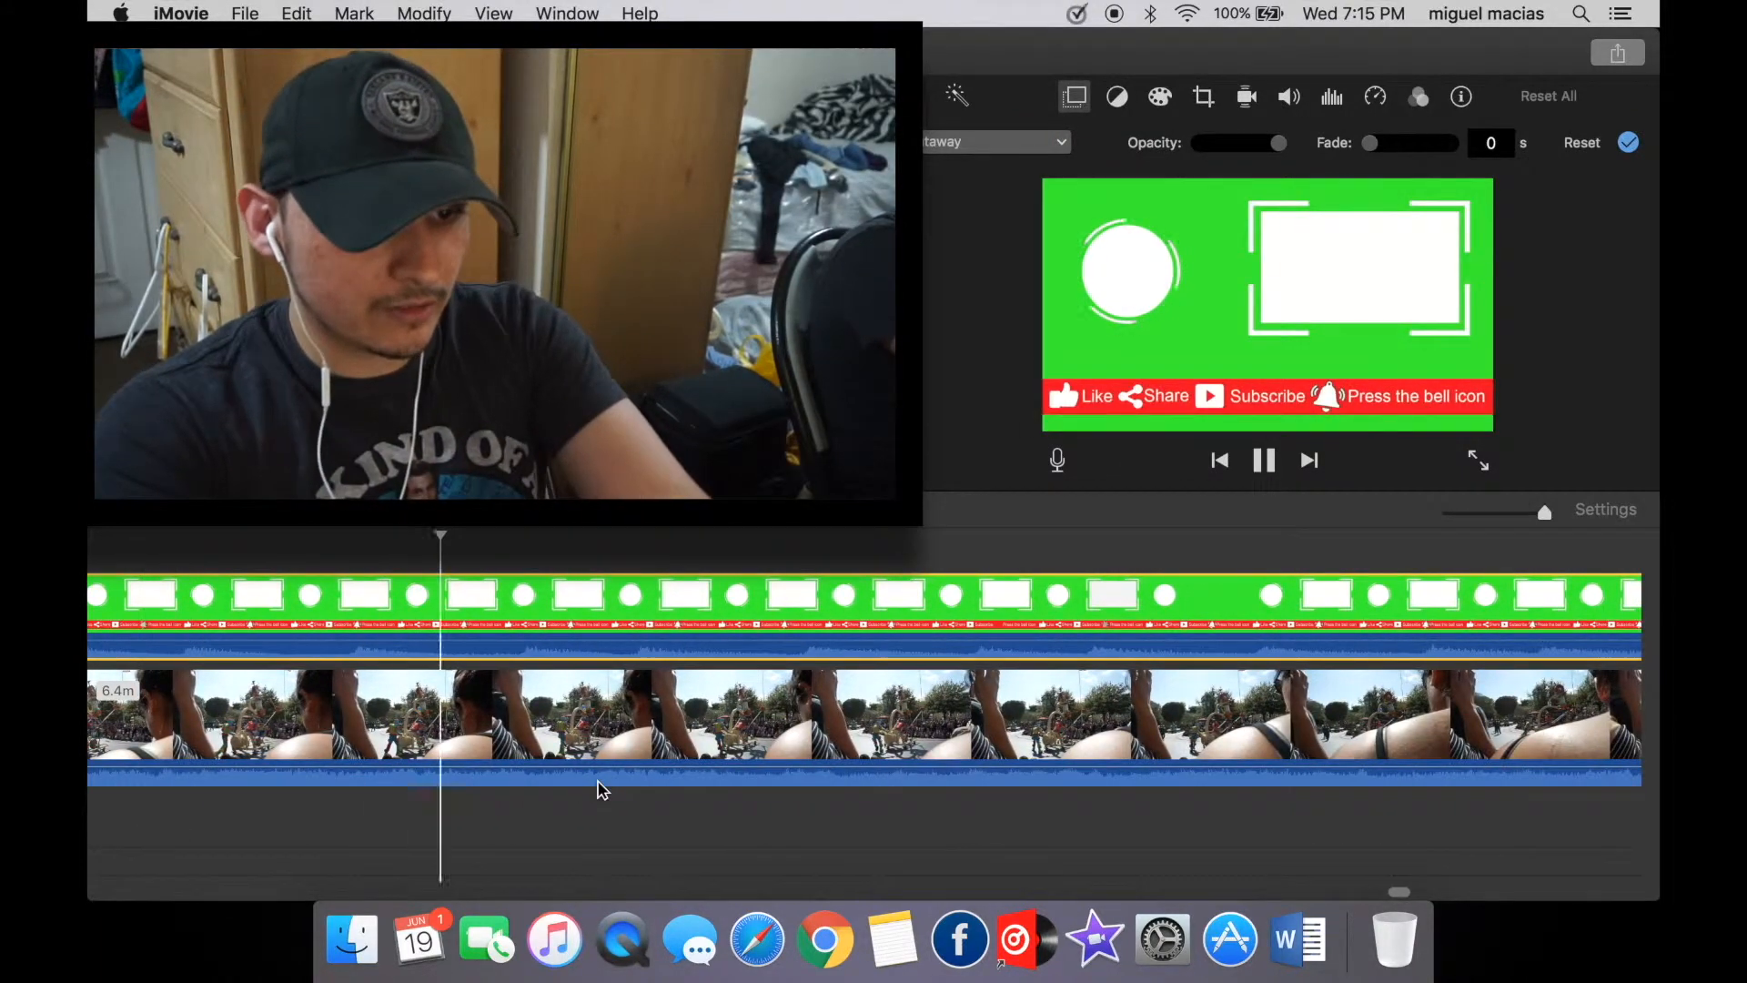
{"action": "scroll", "coordinate": [598, 790], "scroll_direction": "right", "scroll_amount": 5}
{"action": "key", "text": "space"}
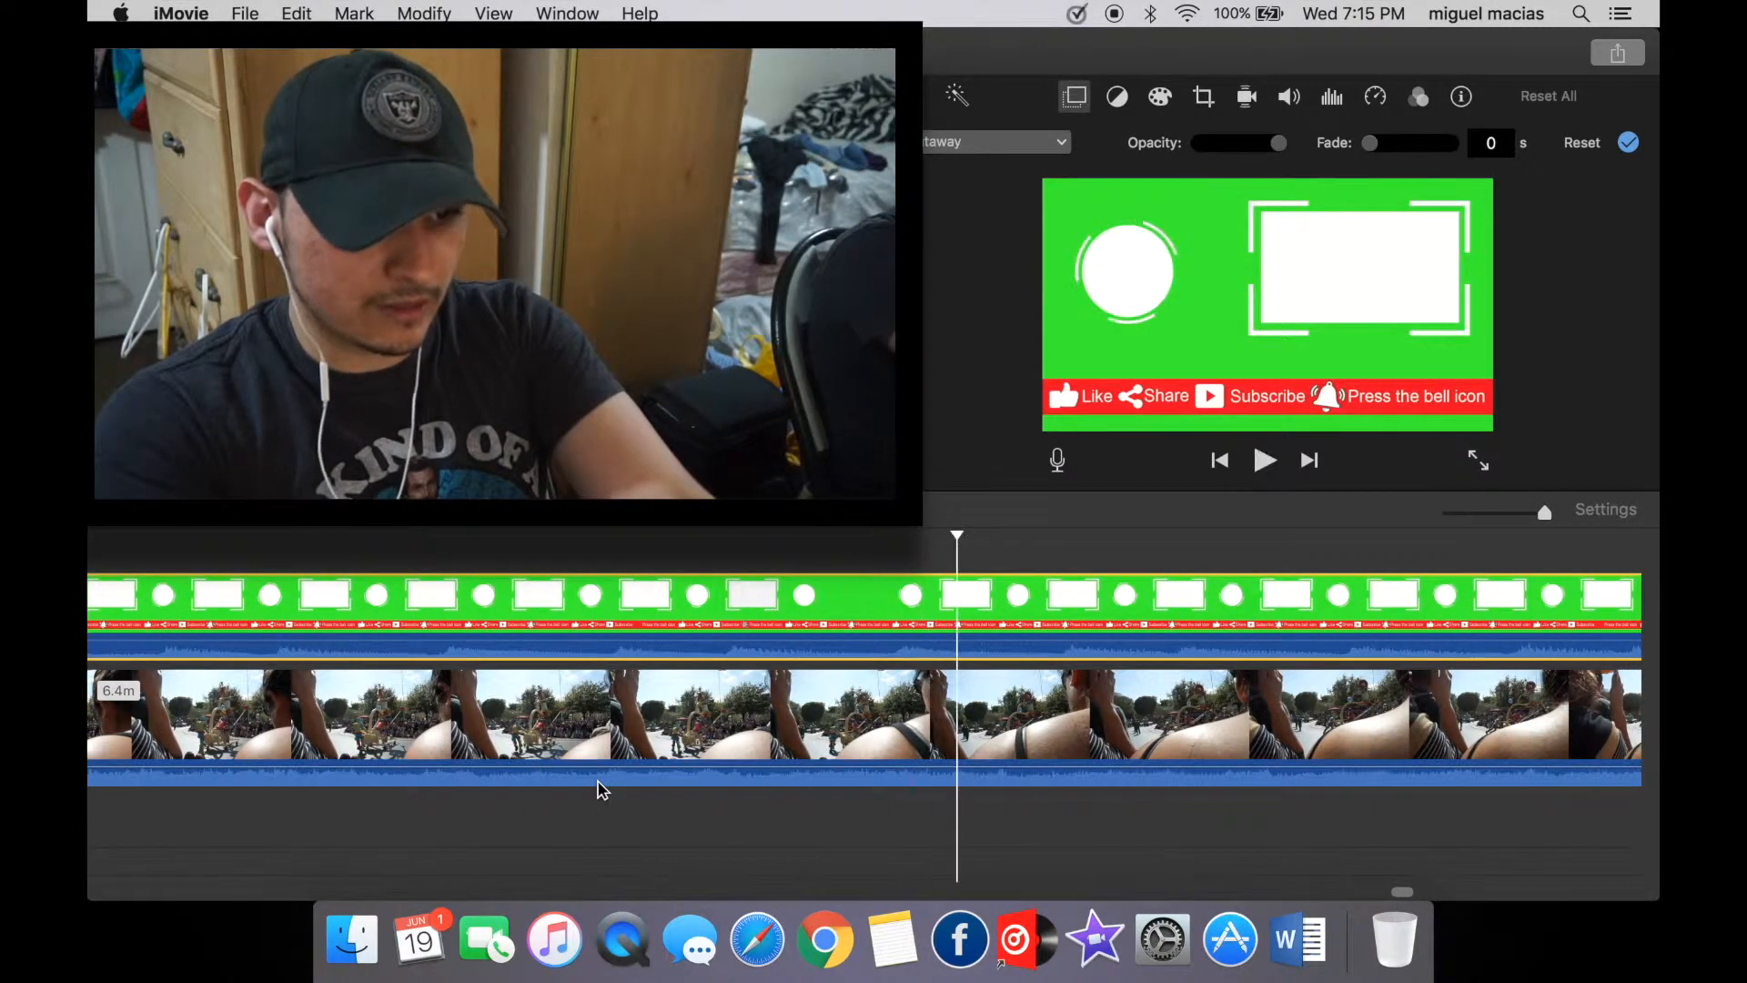
{"action": "right_click", "coordinate": [657, 612]}
{"action": "left_click", "coordinate": [693, 661]}
{"action": "right_click", "coordinate": [953, 617]}
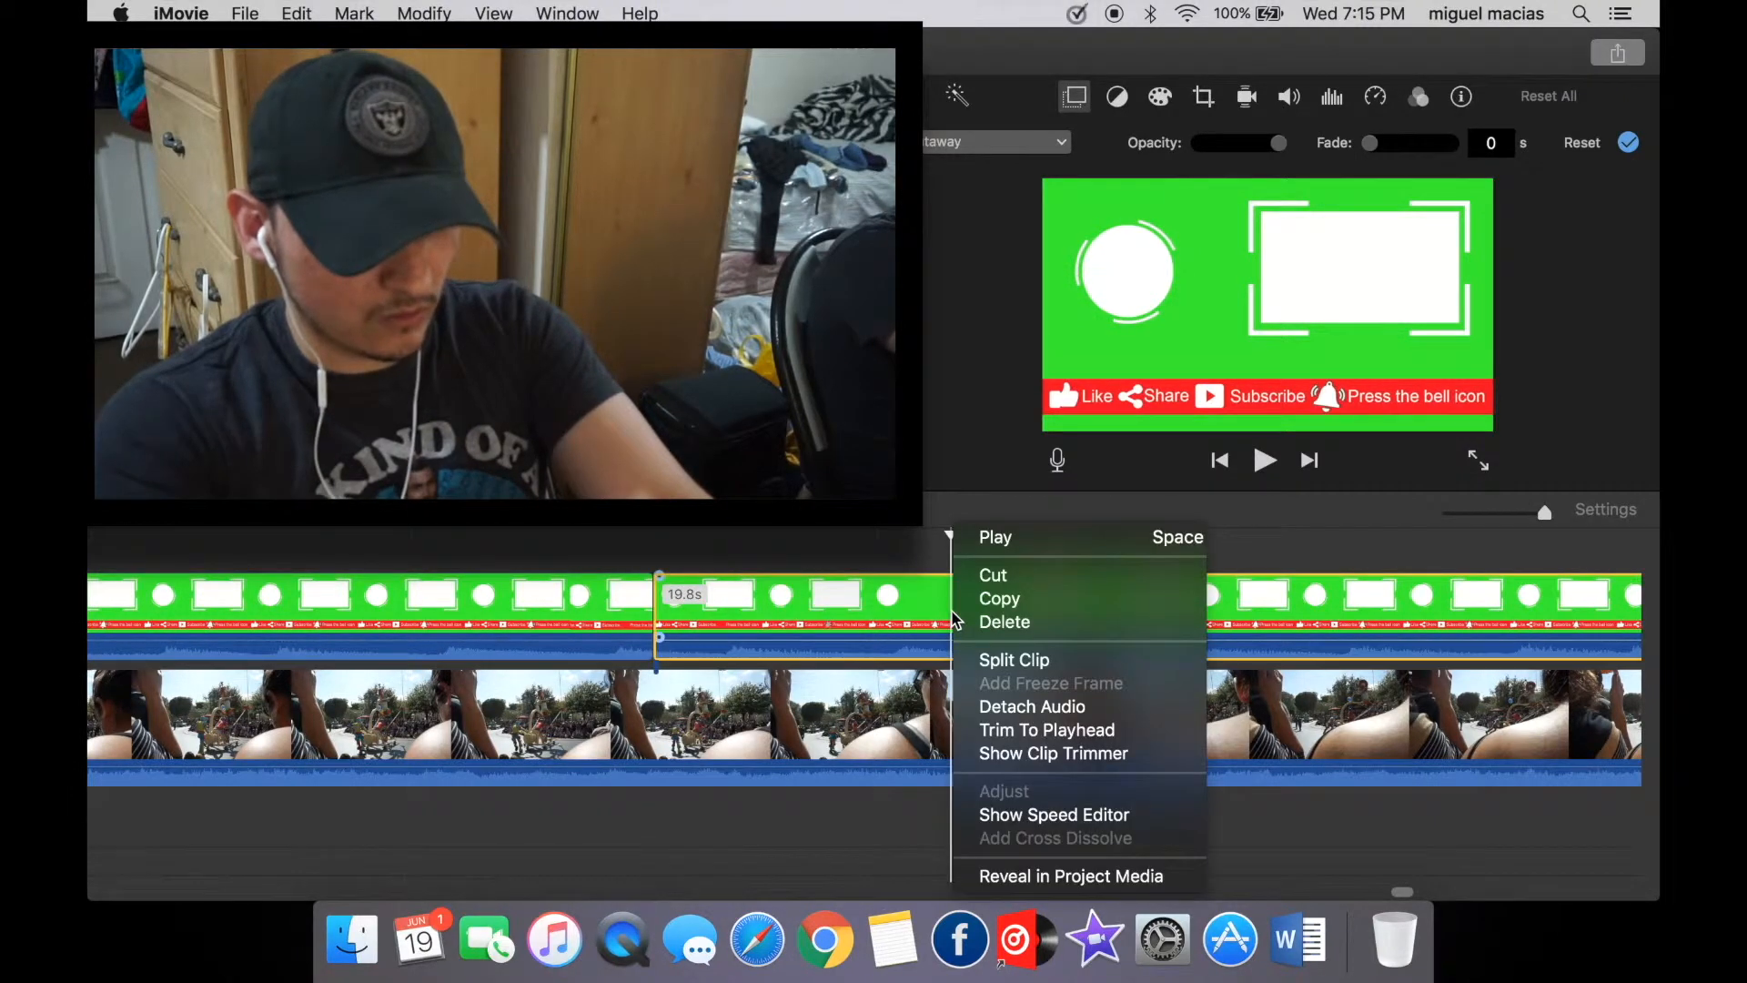
{"action": "left_click", "coordinate": [994, 659]}
Delete the middle end-screen piece and move the remaining part up against the first piece.
{"action": "left_click", "coordinate": [812, 612]}
{"action": "key", "text": "BackSpace"}
{"action": "left_click_drag", "start_coordinate": [1017, 615], "coordinate": [647, 612]}
{"action": "scroll", "coordinate": [446, 644], "scroll_direction": "left", "scroll_amount": 3}
{"action": "left_click", "coordinate": [376, 637]}
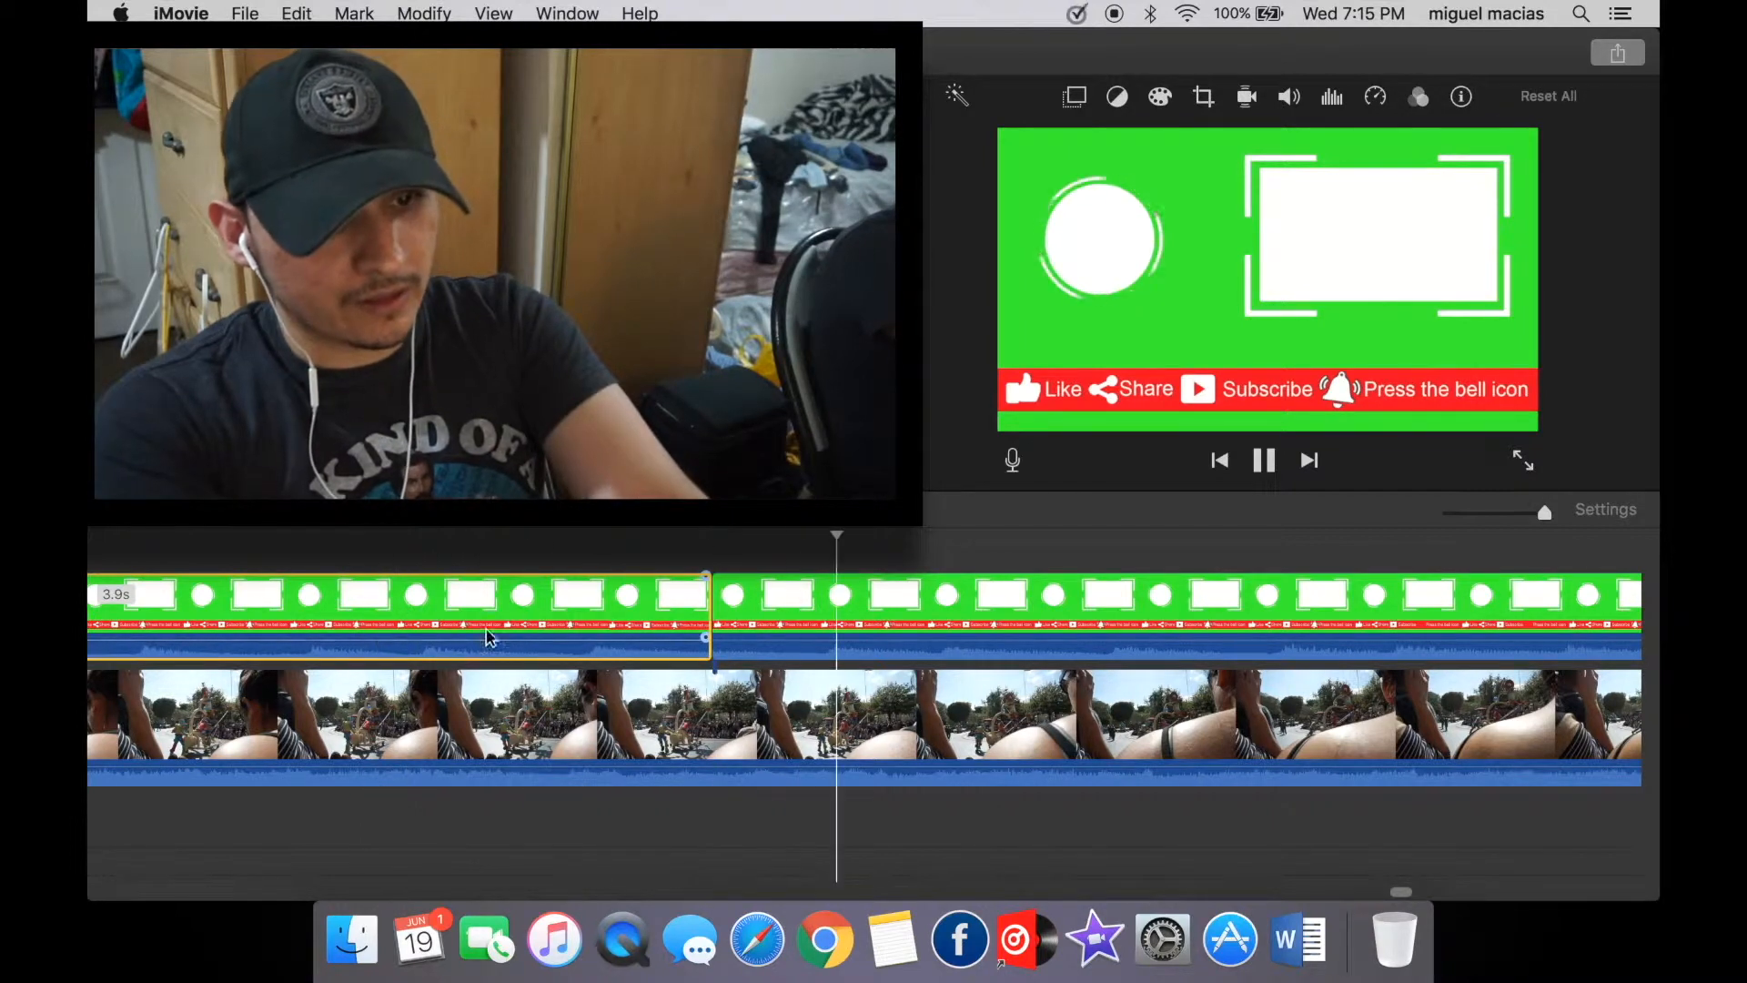
Split the second end-screen piece just before the white rectangle fades, separating the leftover footage from it.
{"action": "key", "text": "space"}
{"action": "scroll", "coordinate": [805, 715], "scroll_direction": "right", "scroll_amount": 5}
{"action": "scroll", "coordinate": [804, 715], "scroll_direction": "right", "scroll_amount": 5}
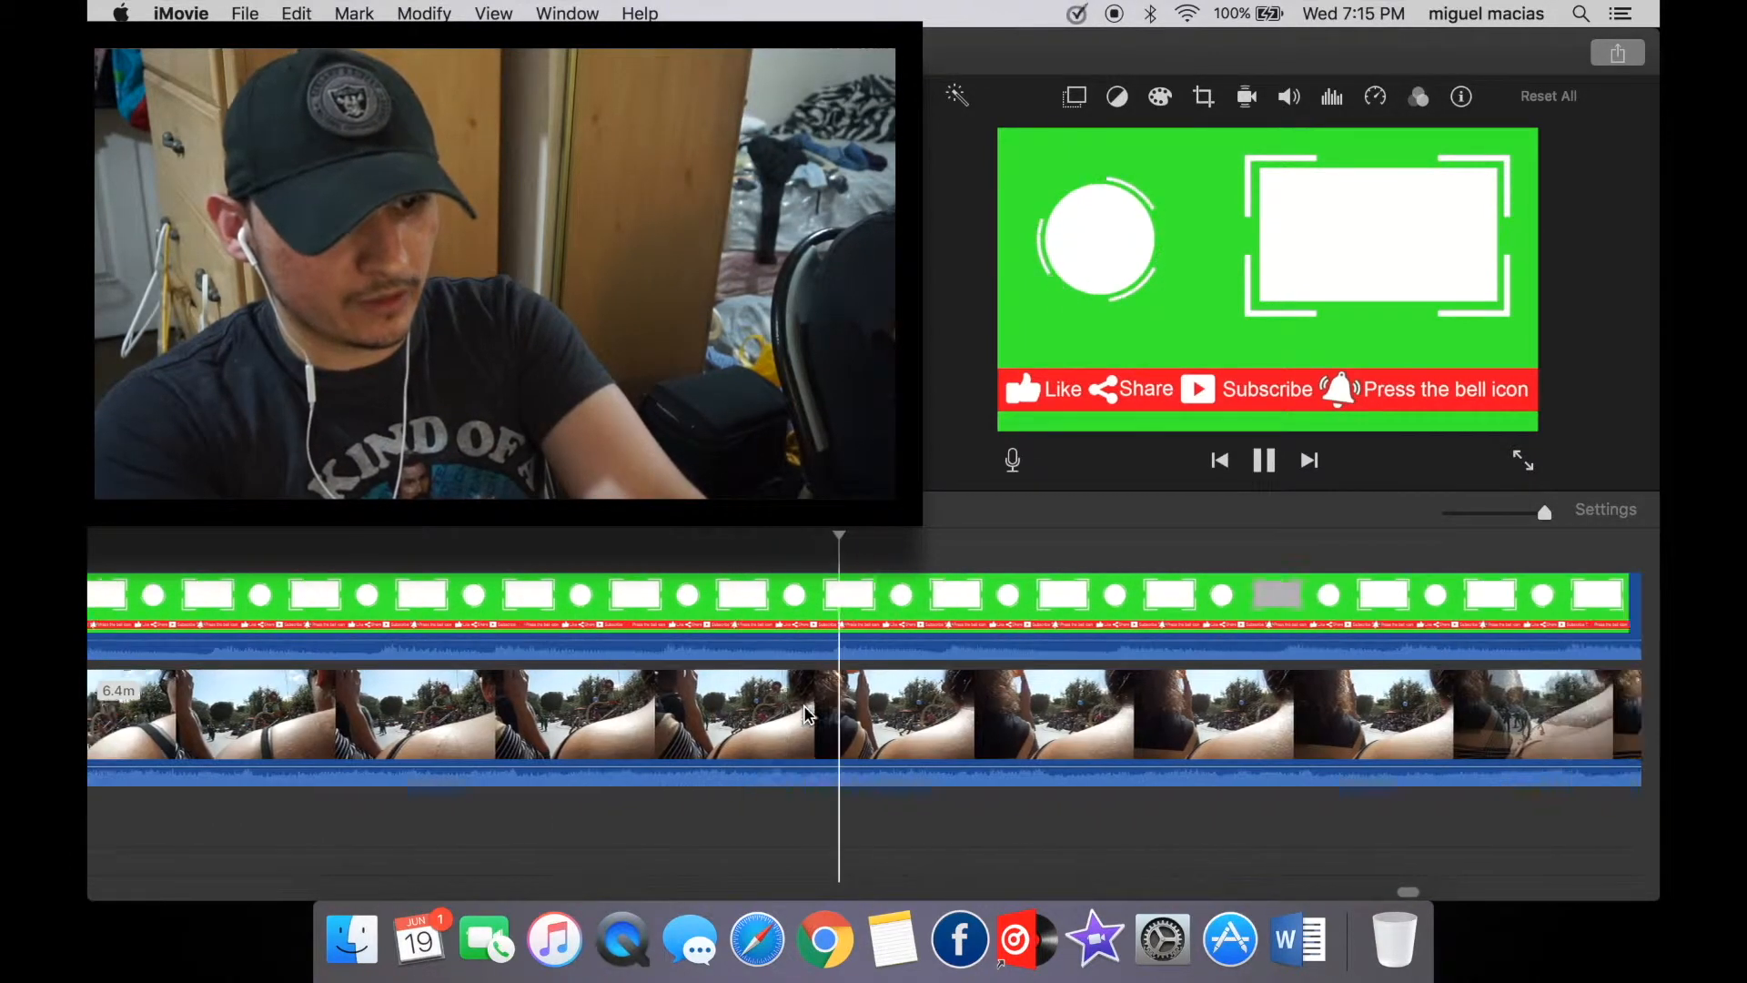
{"action": "key", "text": "space"}
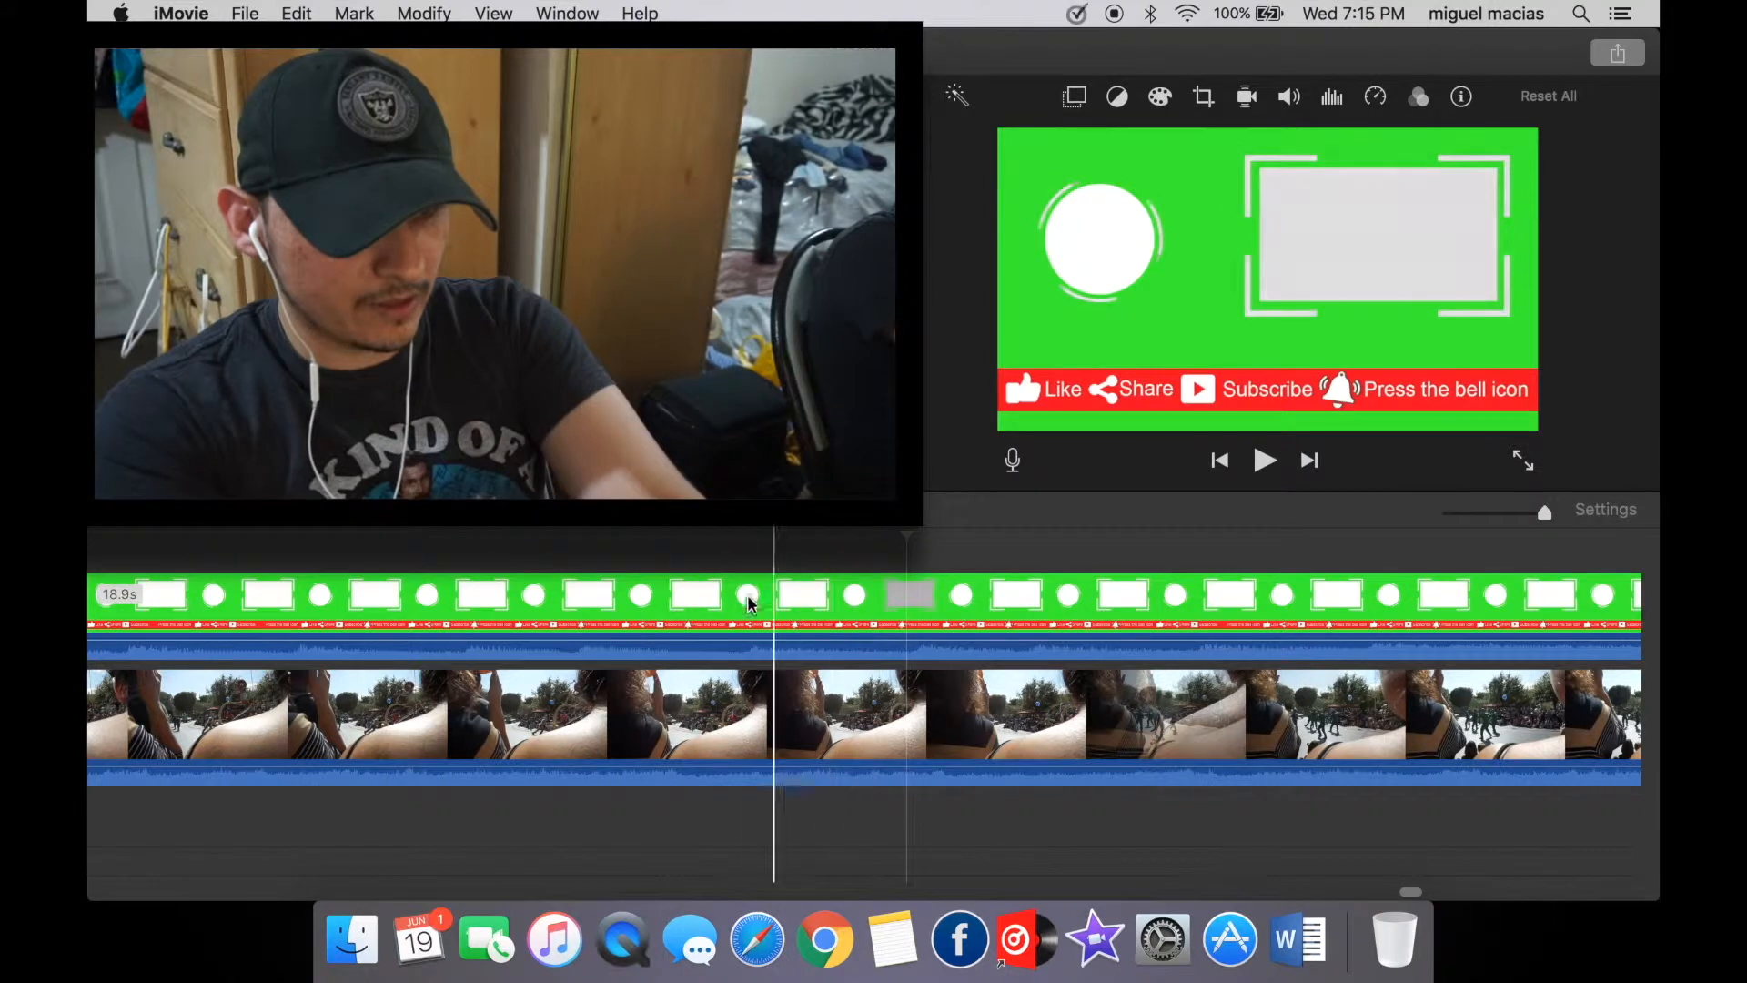
{"action": "right_click", "coordinate": [681, 593]}
{"action": "left_click", "coordinate": [730, 664]}
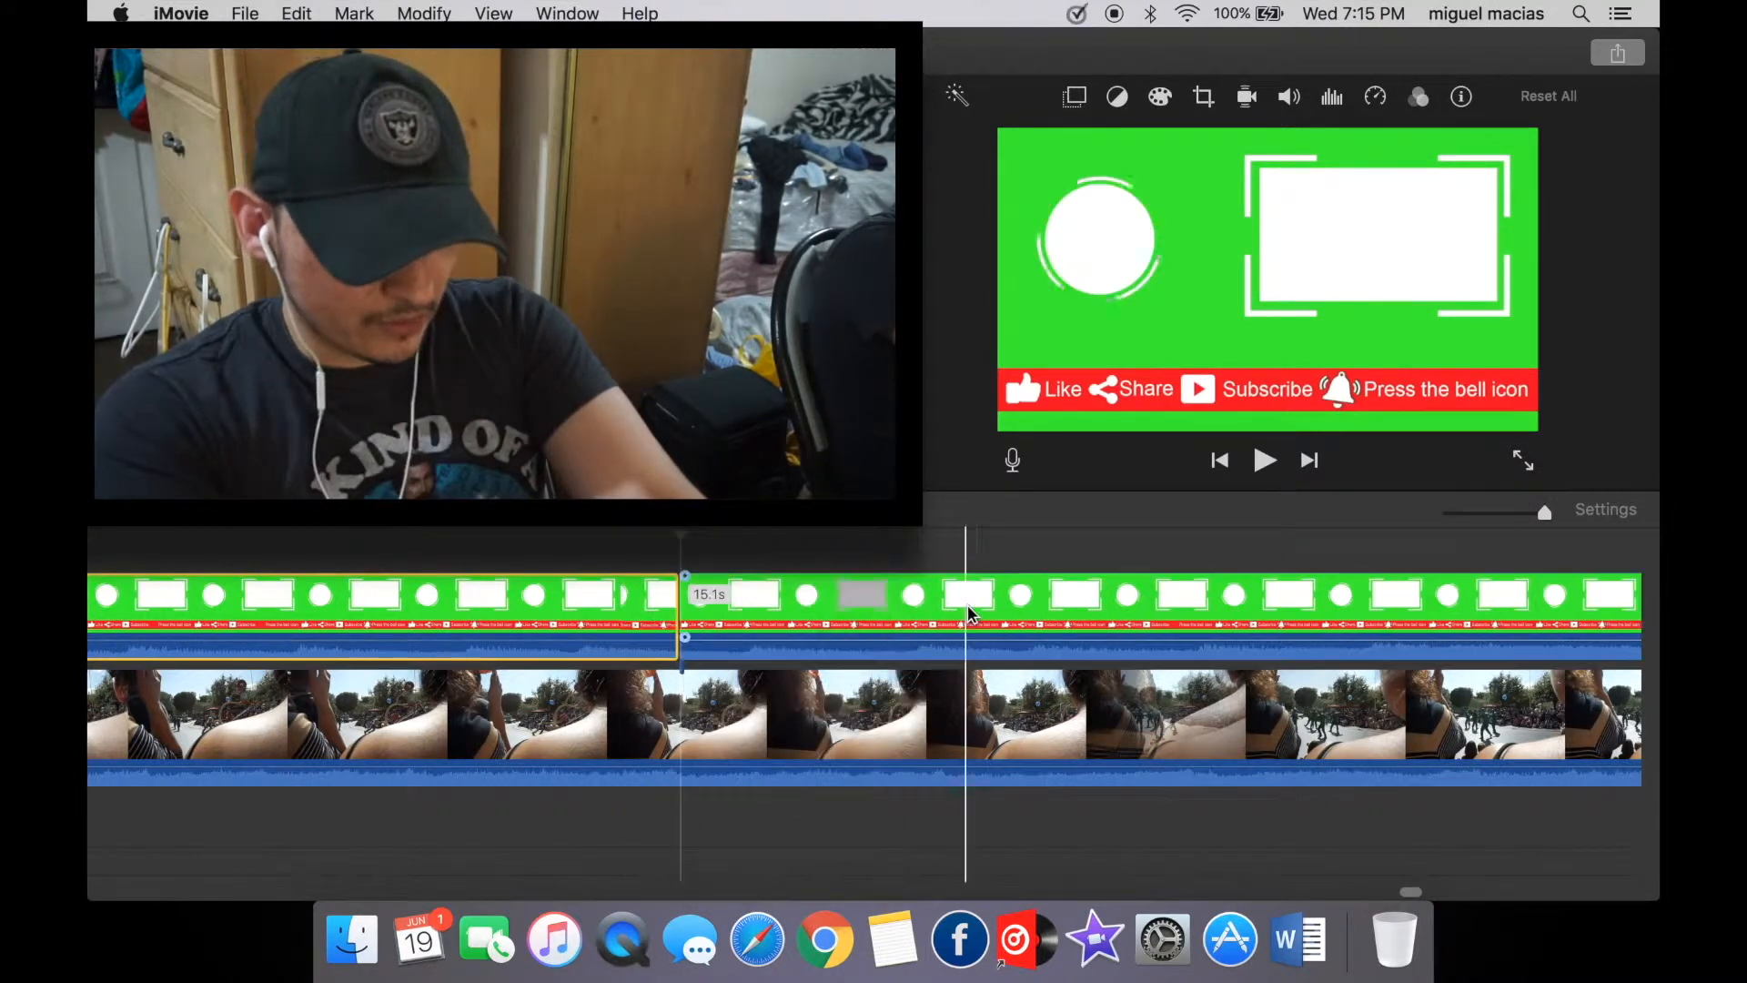
{"action": "left_click", "coordinate": [968, 604]}
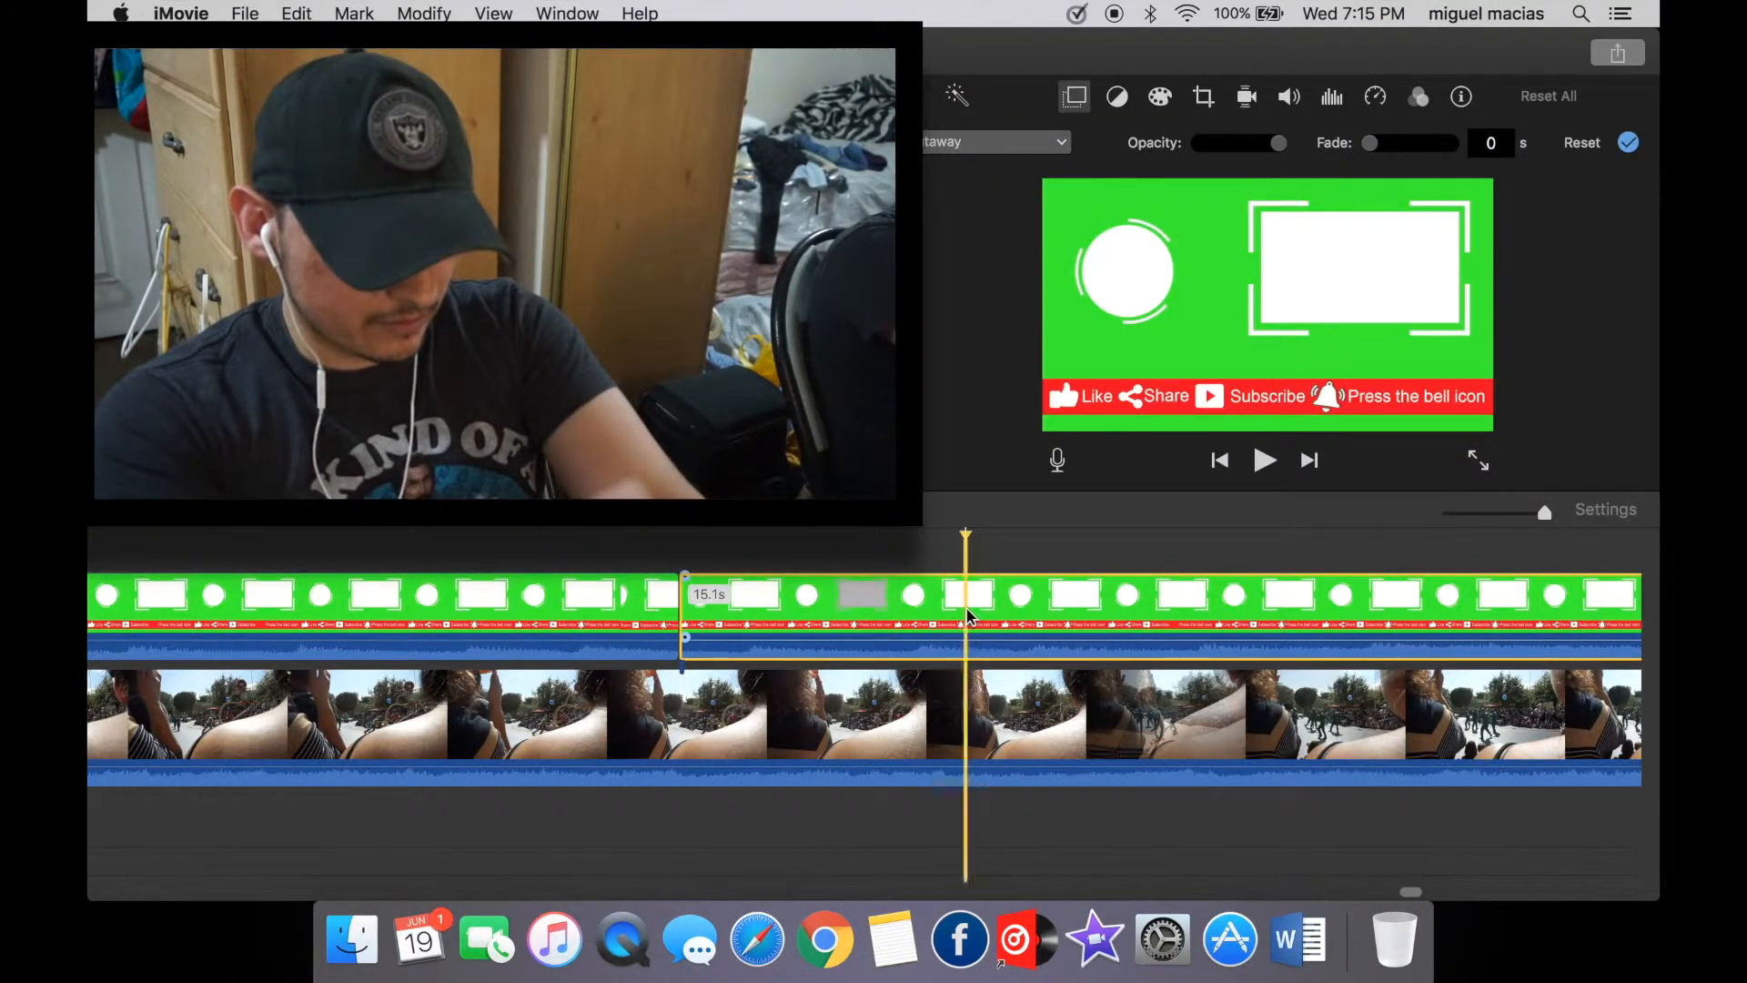
{"action": "left_click", "coordinate": [930, 557]}
{"action": "left_click", "coordinate": [820, 823]}
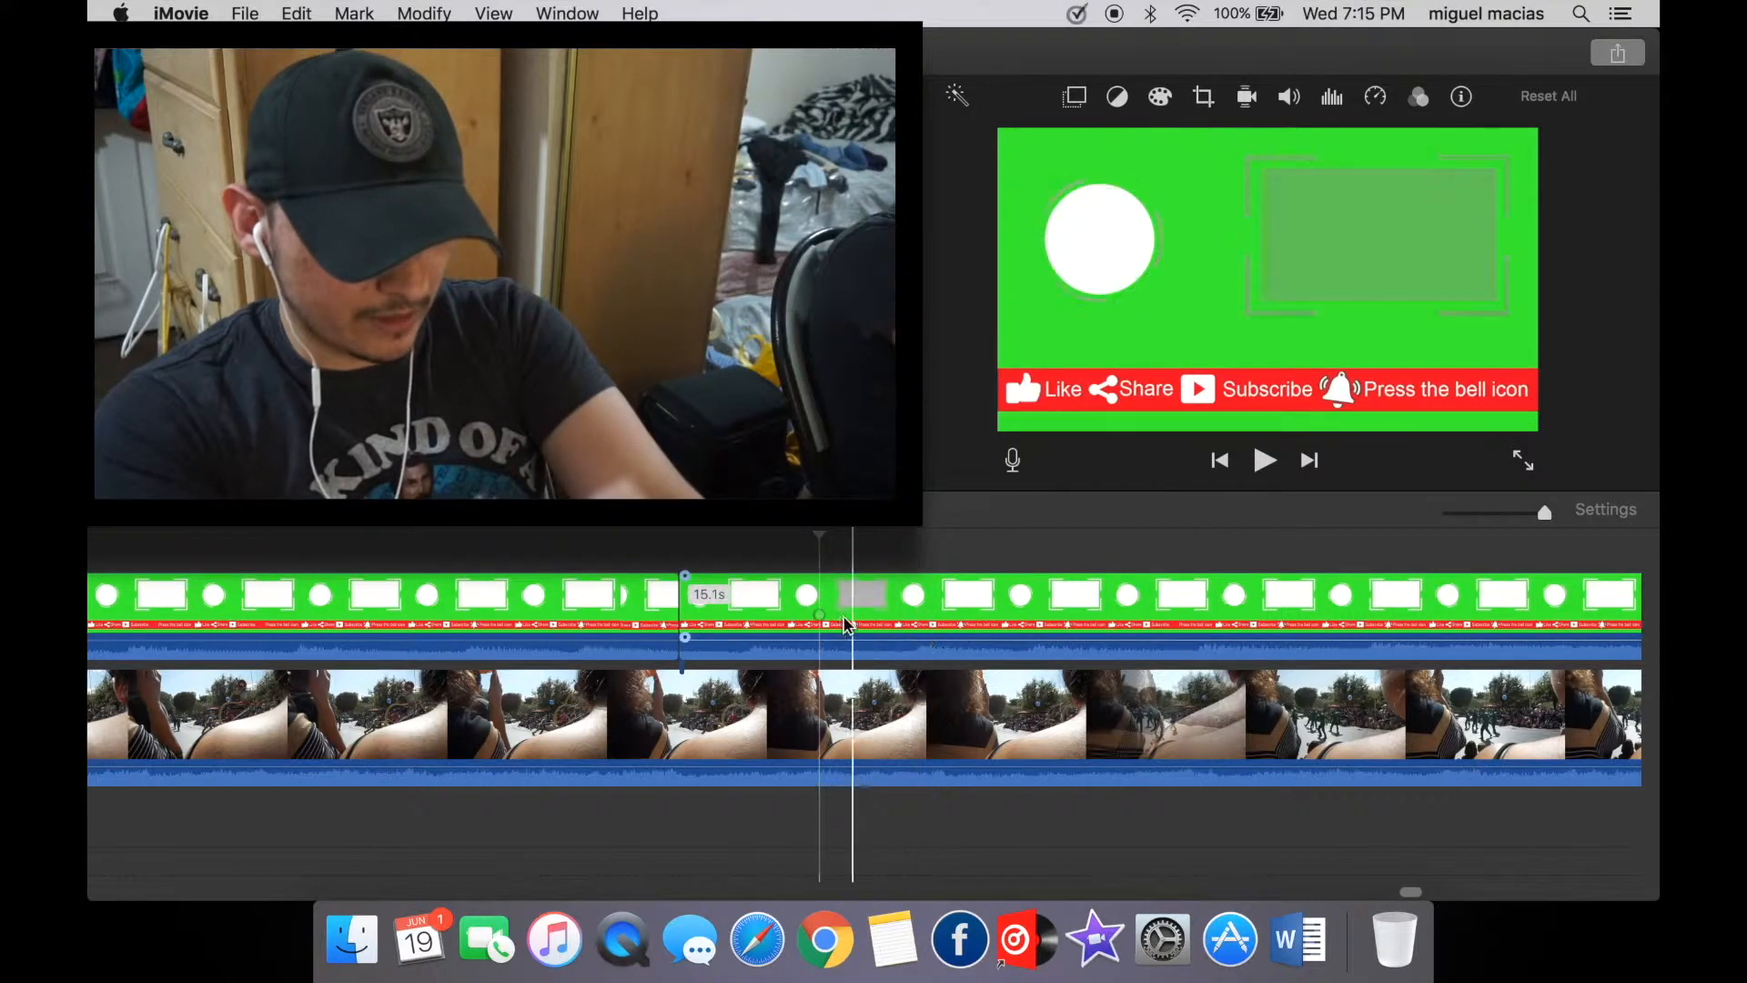
{"action": "key", "text": "super+z"}
Move both end-screen pieces together to the very end of the main footage and play the ending.
{"action": "left_click_drag", "start_coordinate": [637, 623], "coordinate": [1369, 594]}
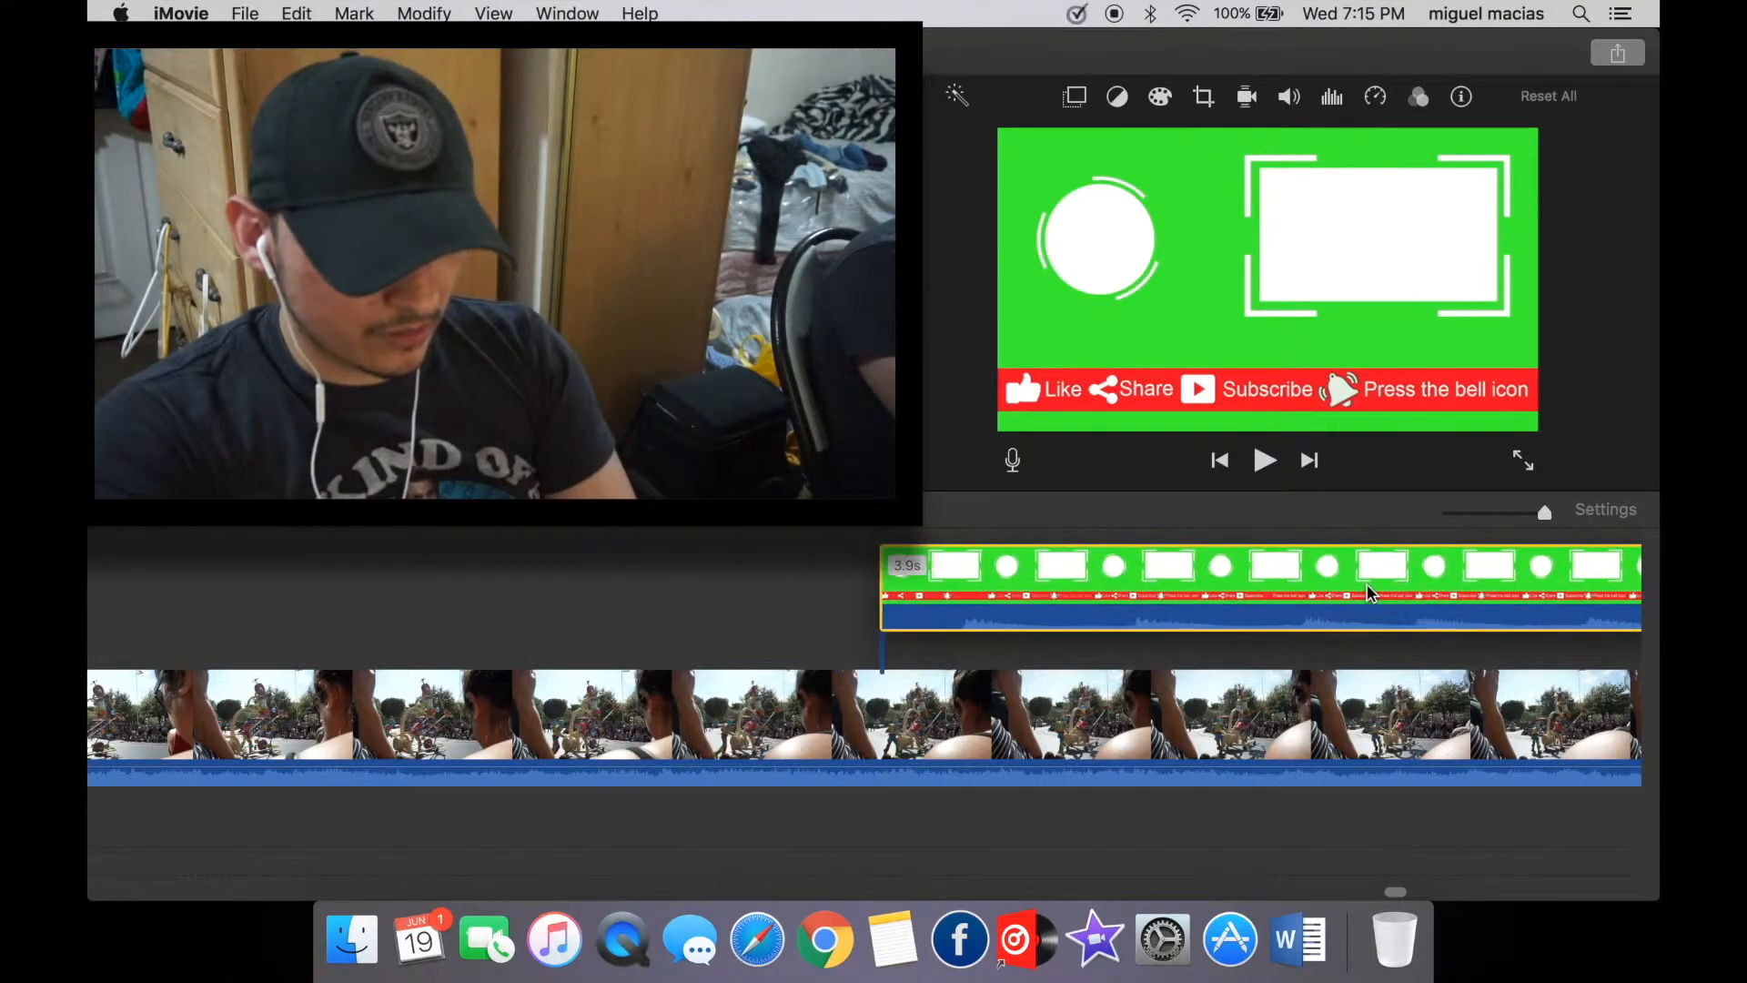
{"action": "left_click_drag", "start_coordinate": [1482, 590], "coordinate": [1018, 592]}
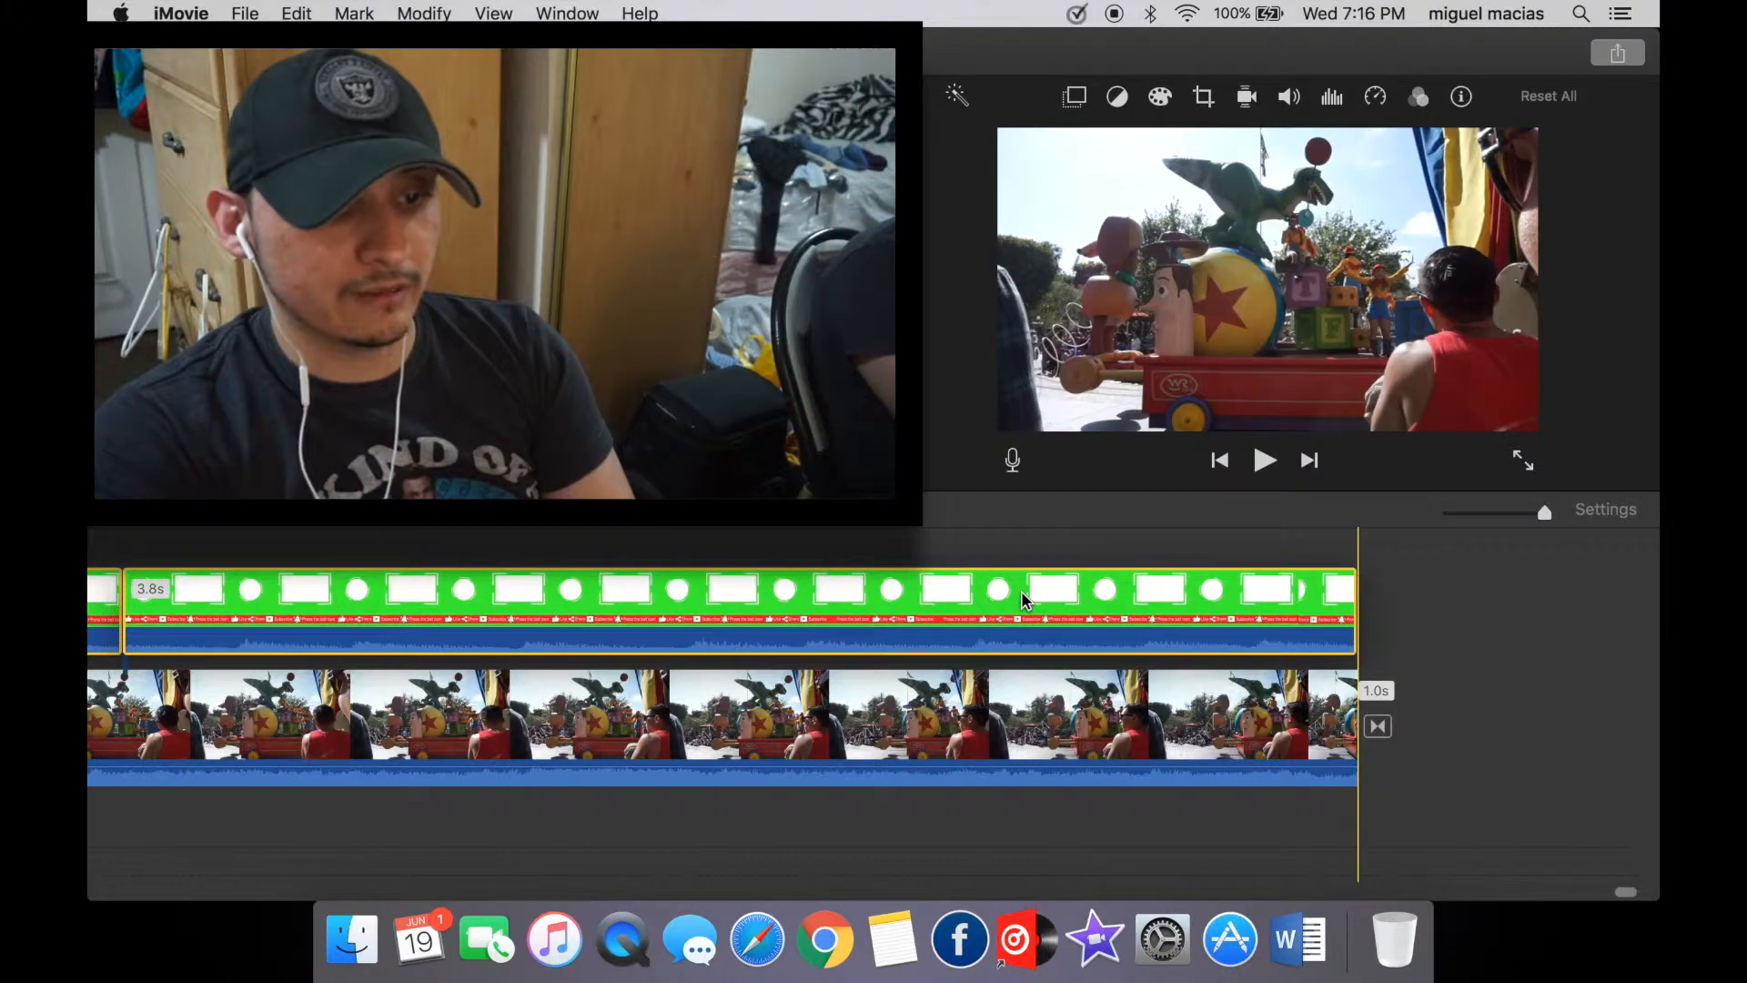
{"action": "left_click", "coordinate": [604, 611]}
{"action": "key", "text": "space"}
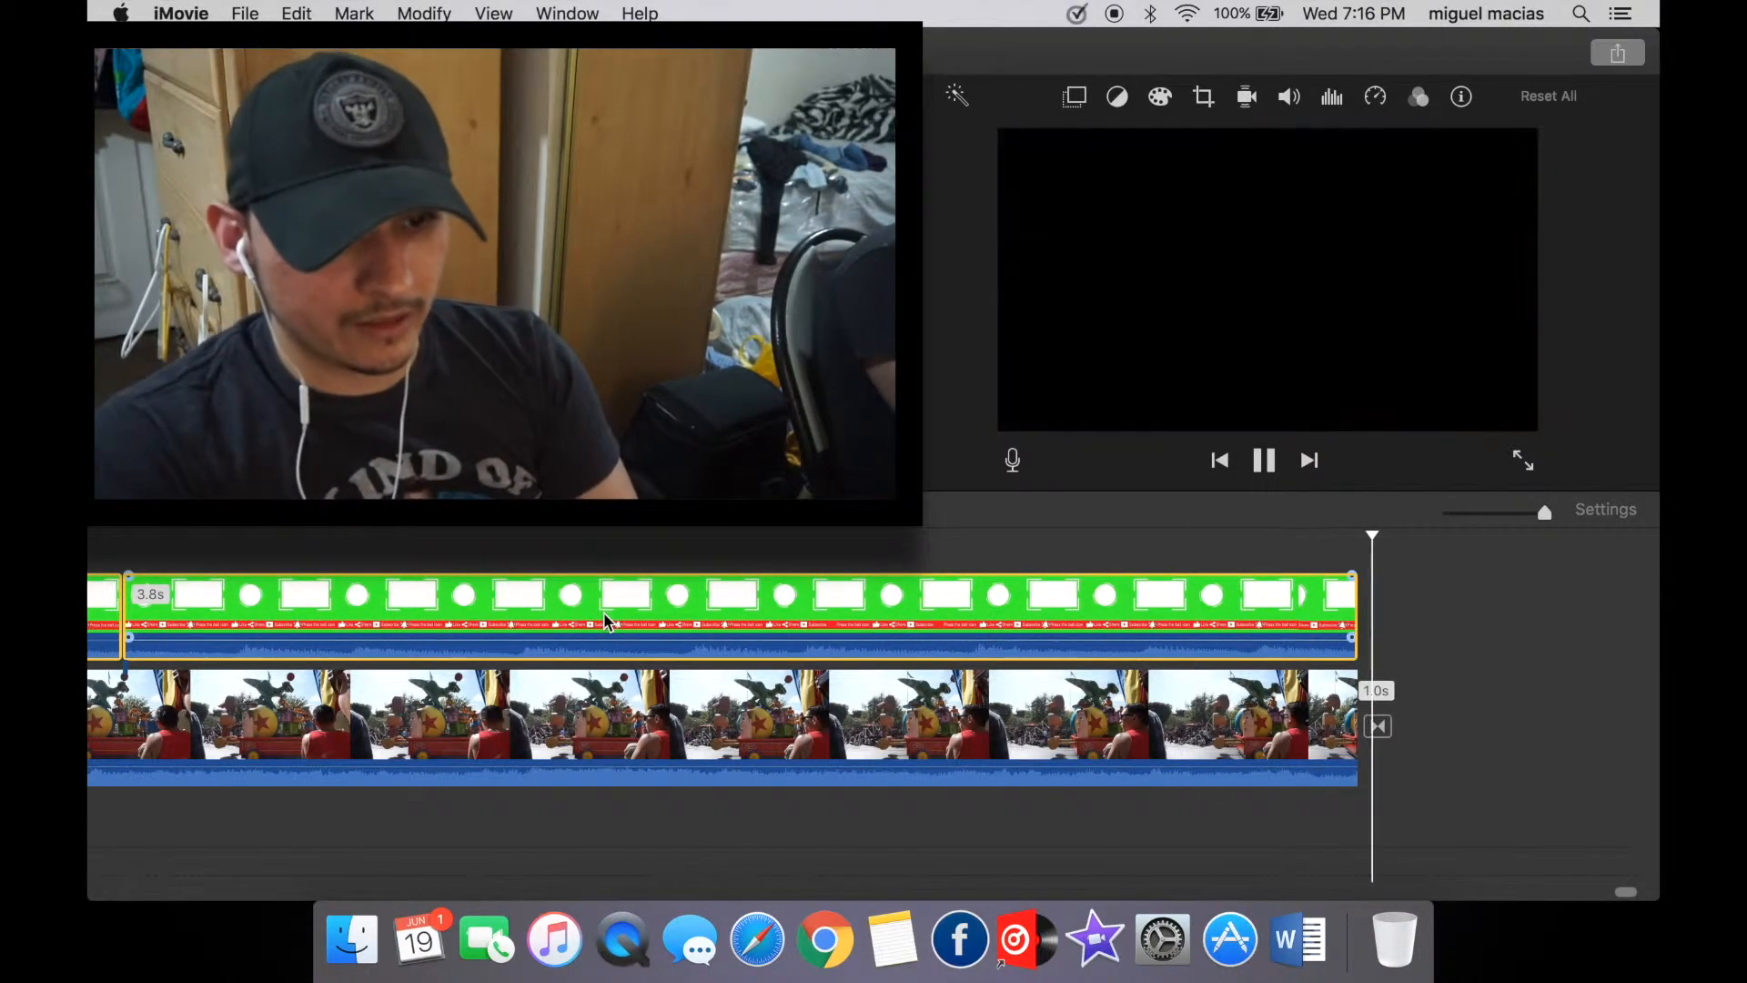
Shift both end-screen pieces slightly earlier so they finish before the closing transition, and play back the ending.
{"action": "left_click_drag", "start_coordinate": [868, 618], "coordinate": [526, 635]}
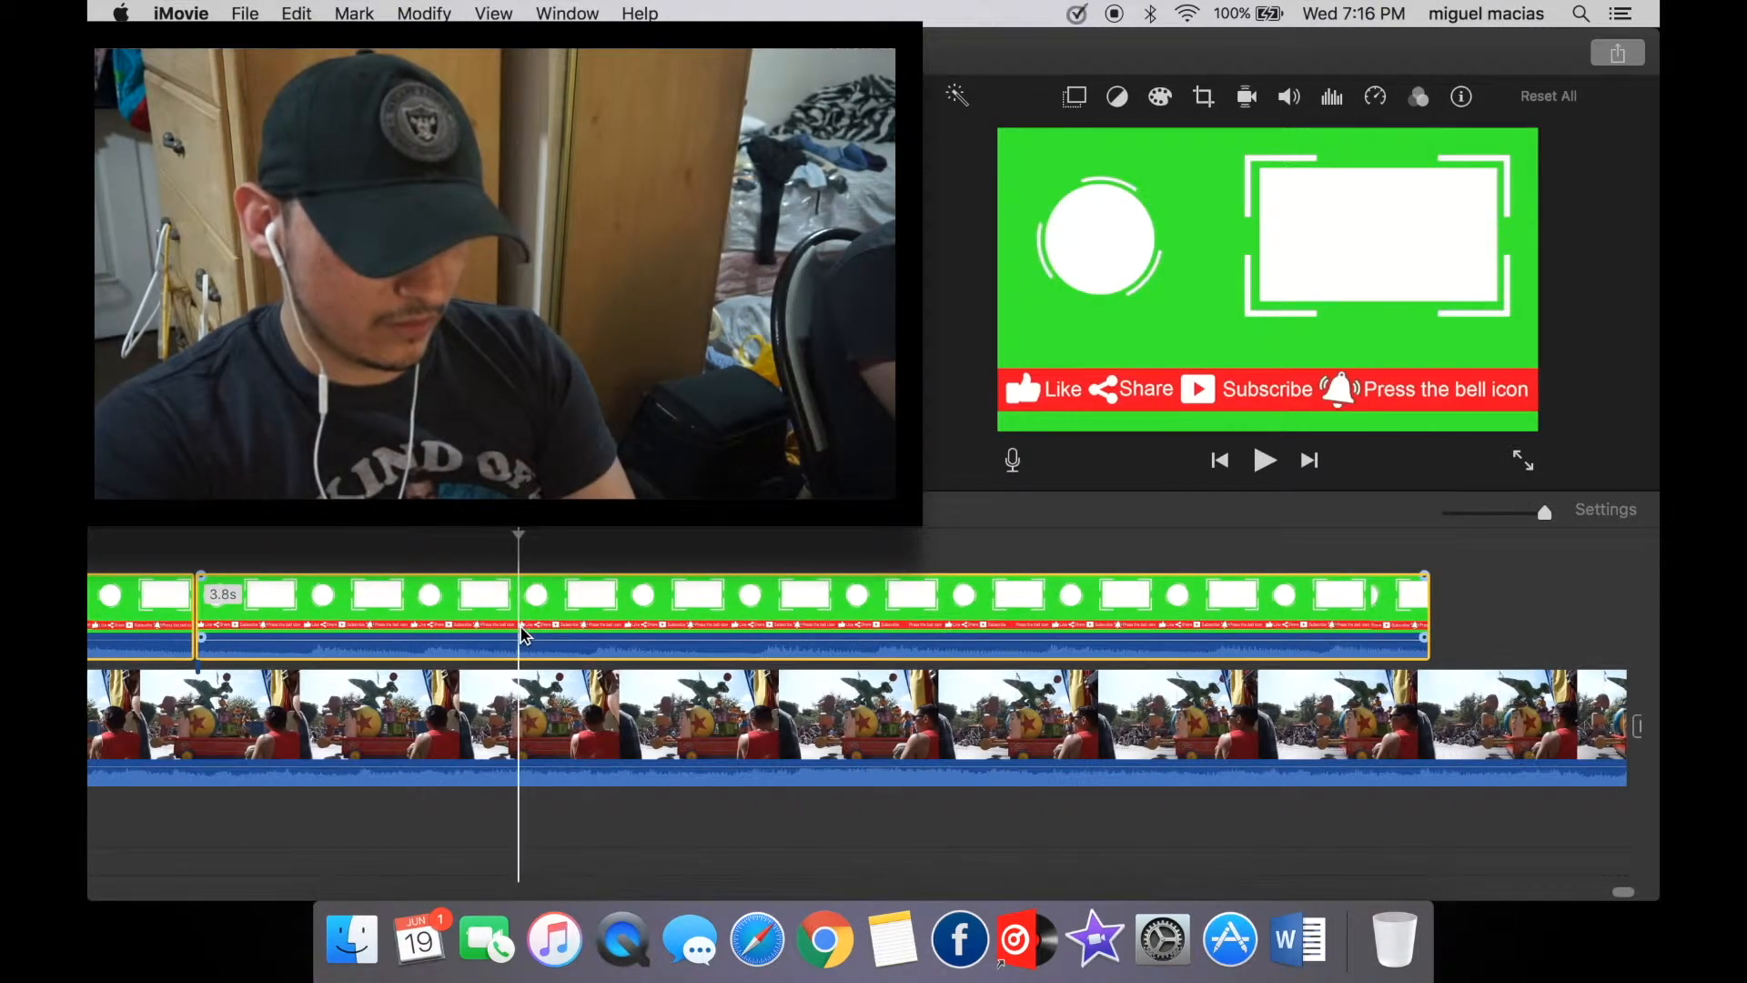
{"action": "scroll", "coordinate": [745, 687], "scroll_direction": "right", "scroll_amount": 5}
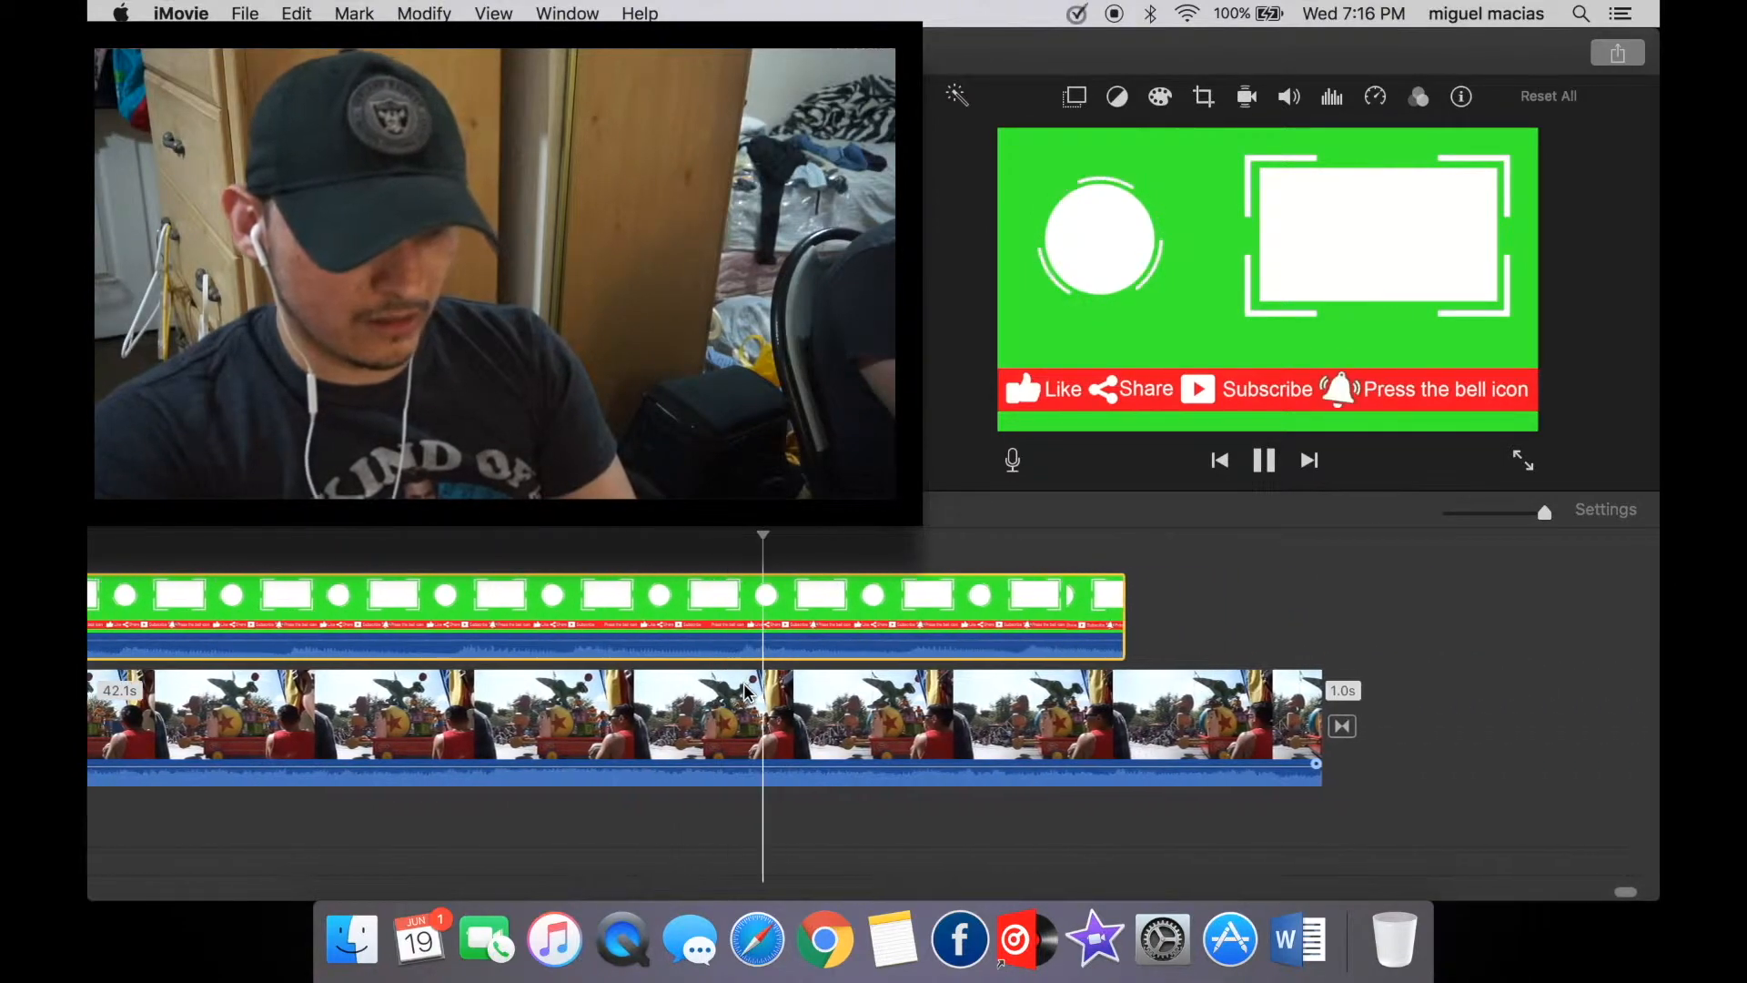
{"action": "key", "text": "space"}
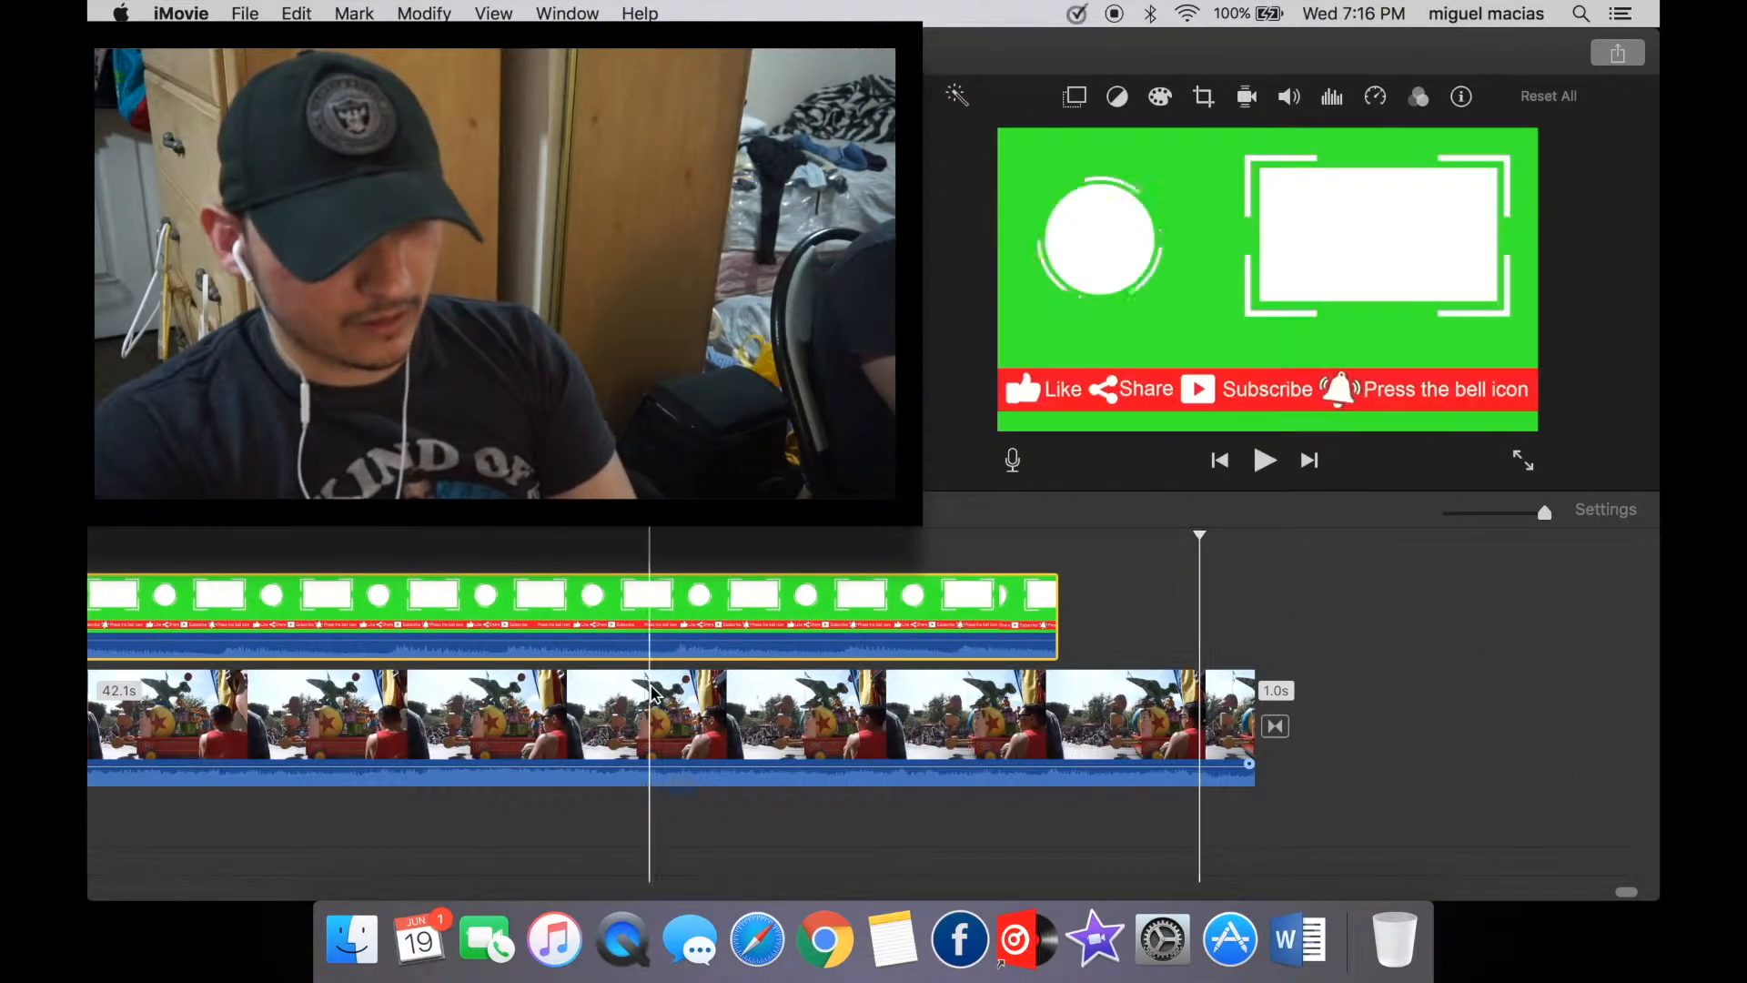
Place the Instagram animation just before the Facebook animation above the main footage, leaving a small gap between them.
{"action": "scroll", "coordinate": [651, 681], "scroll_direction": "left", "scroll_amount": 20}
{"action": "scroll", "coordinate": [676, 668], "scroll_direction": "left", "scroll_amount": 15}
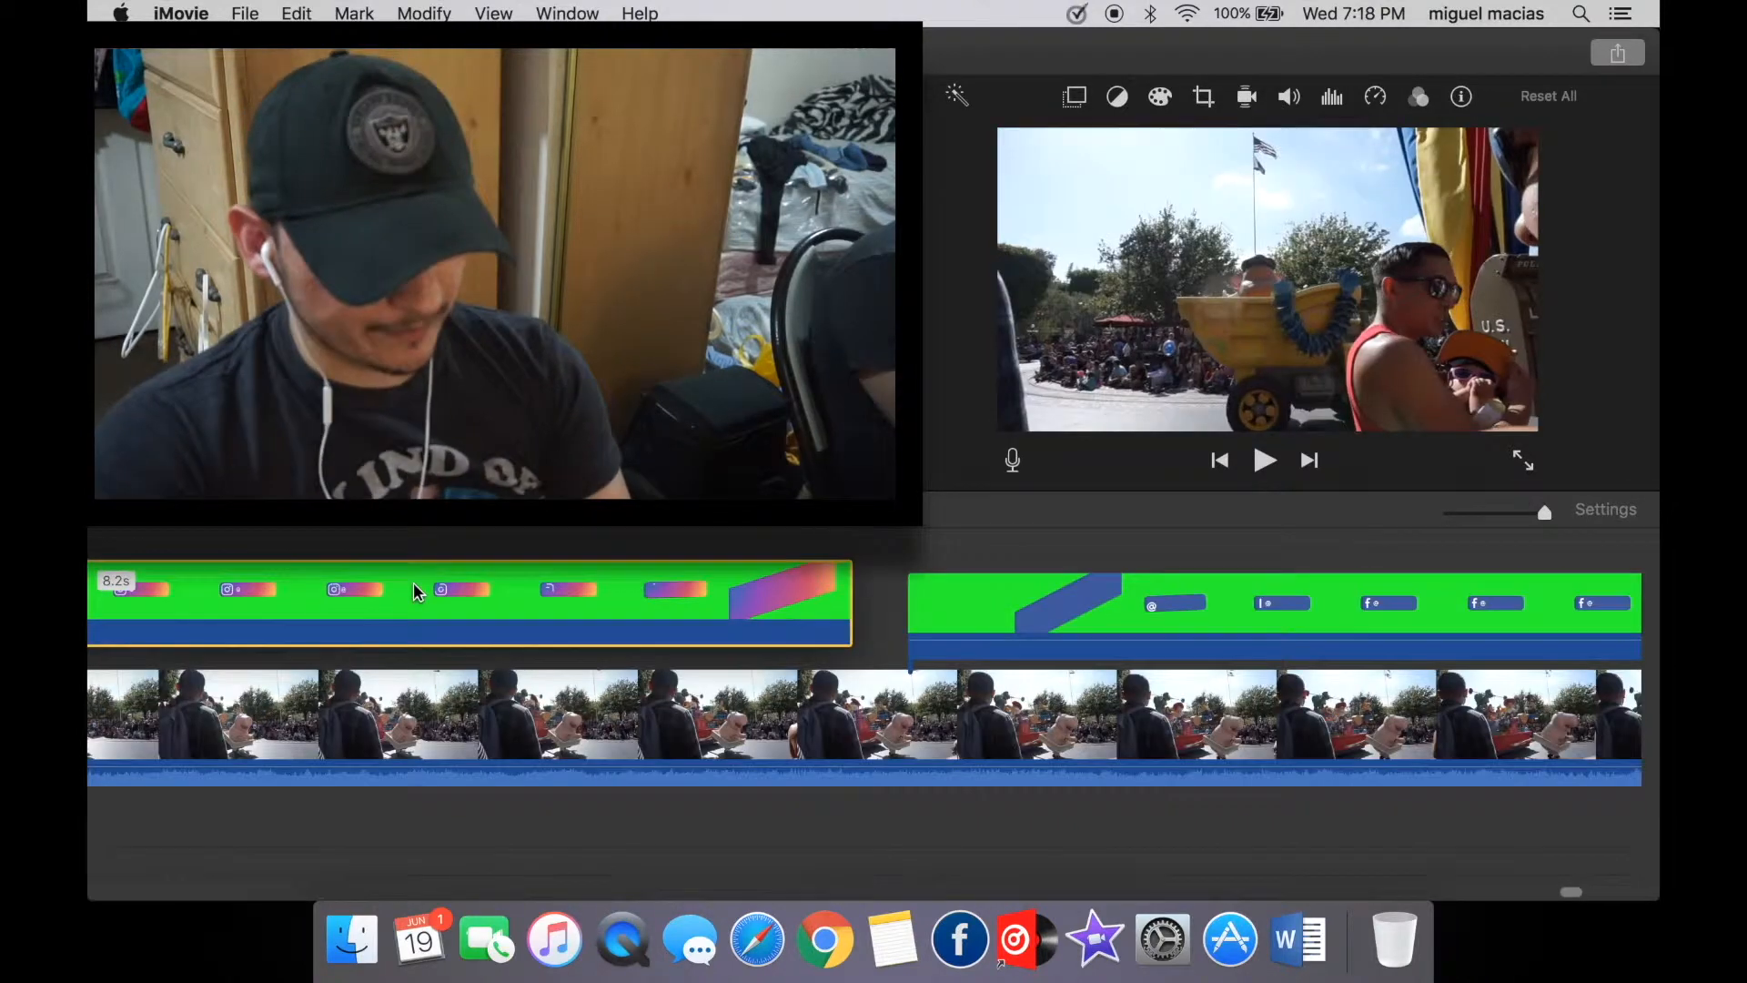
{"action": "left_click", "coordinate": [424, 587]}
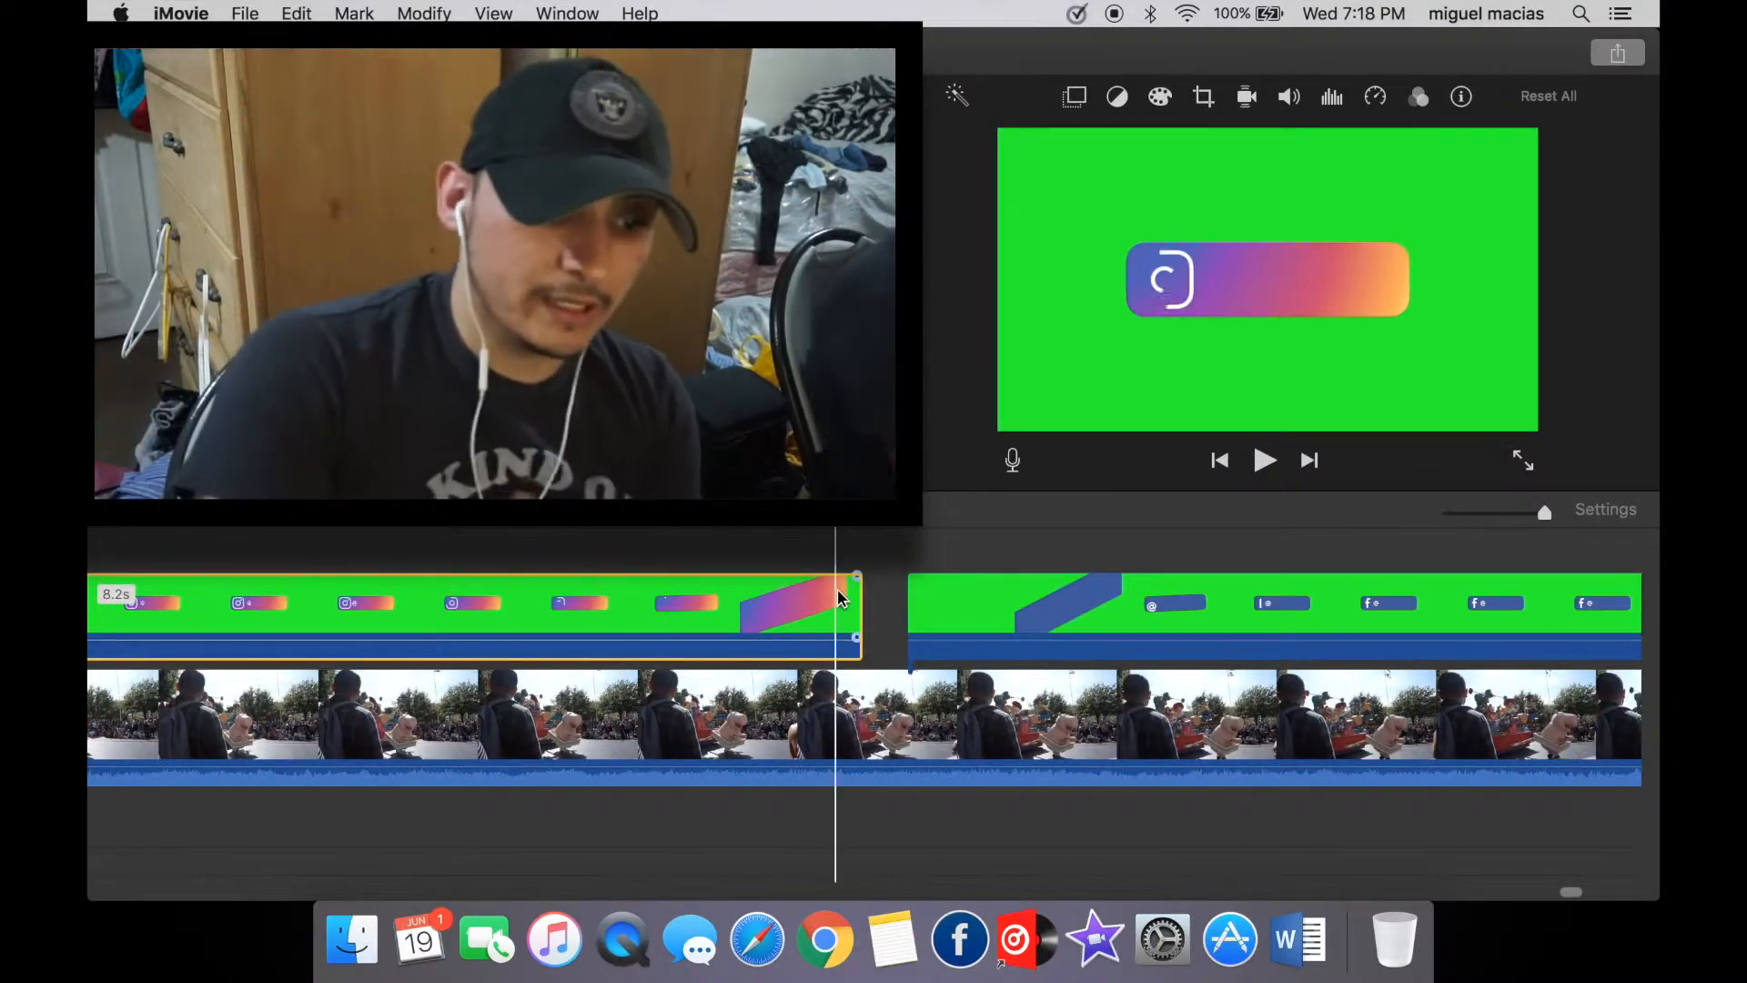
{"action": "scroll", "coordinate": [835, 592], "scroll_direction": "right", "scroll_amount": 10}
{"action": "scroll", "coordinate": [837, 596], "scroll_direction": "left", "scroll_amount": 10}
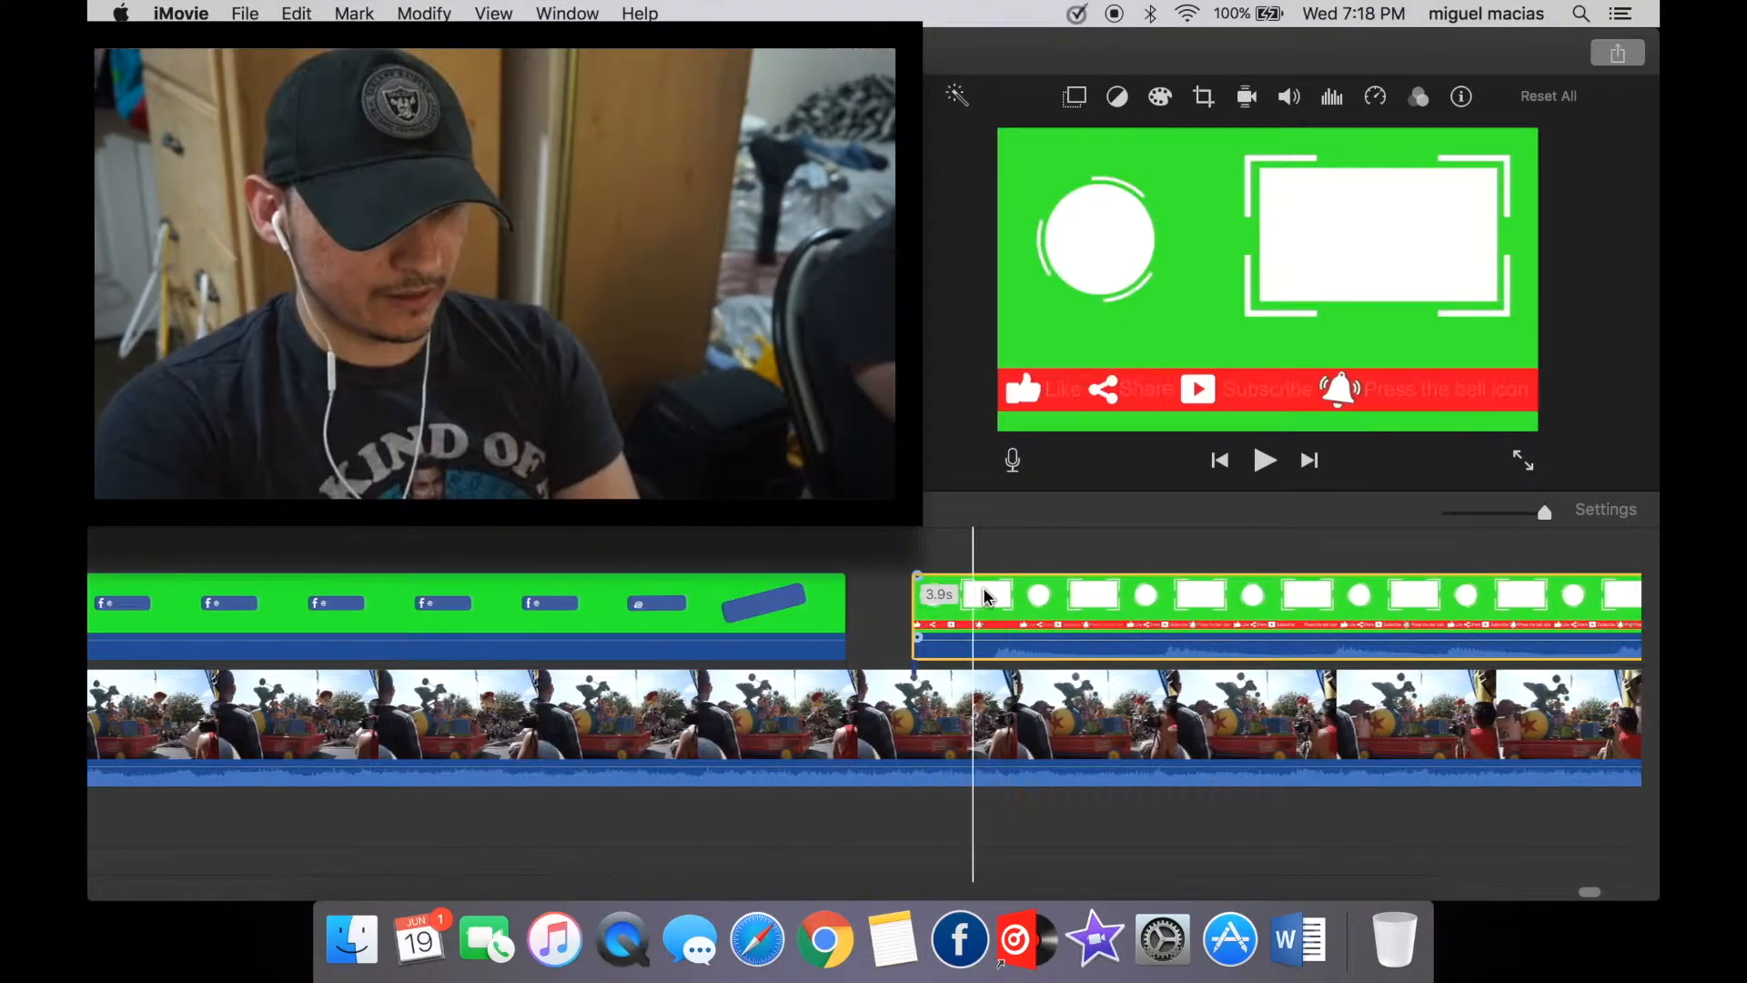
Apply the Green/Blue Screen overlay effect to the first end-screen piece and raise its softness to the maximum.
{"action": "left_click", "coordinate": [1074, 96]}
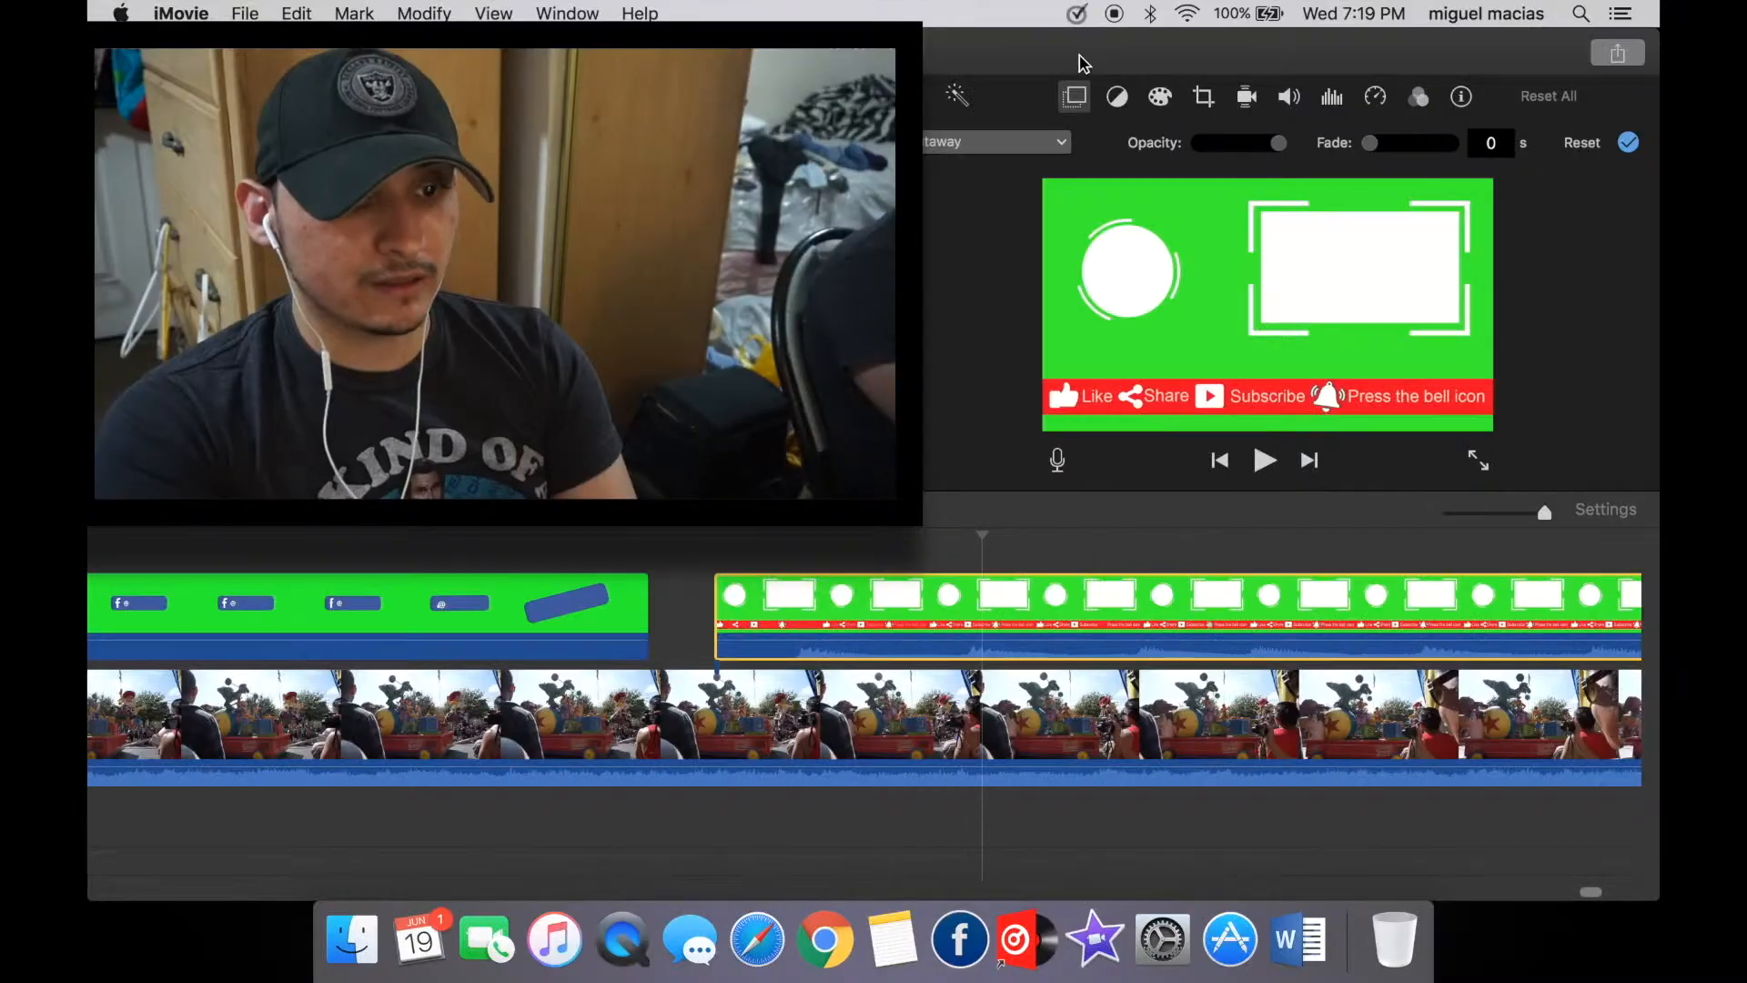
{"action": "left_click", "coordinate": [930, 143]}
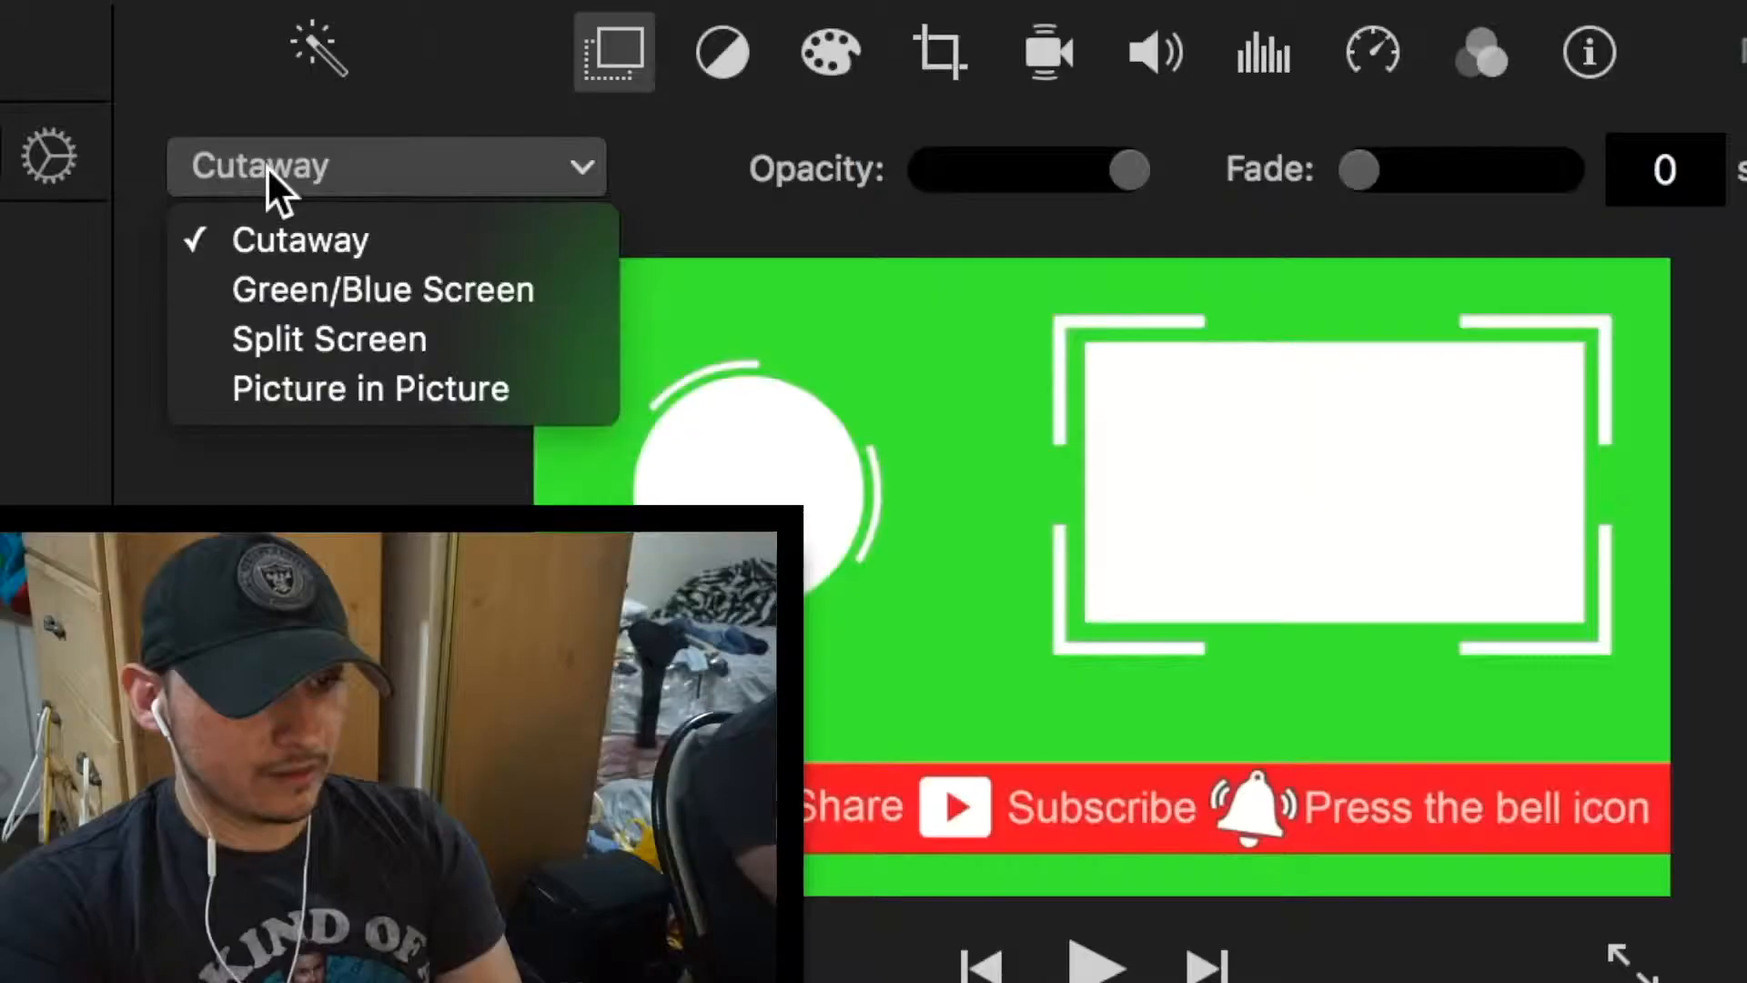
{"action": "left_click", "coordinate": [362, 293]}
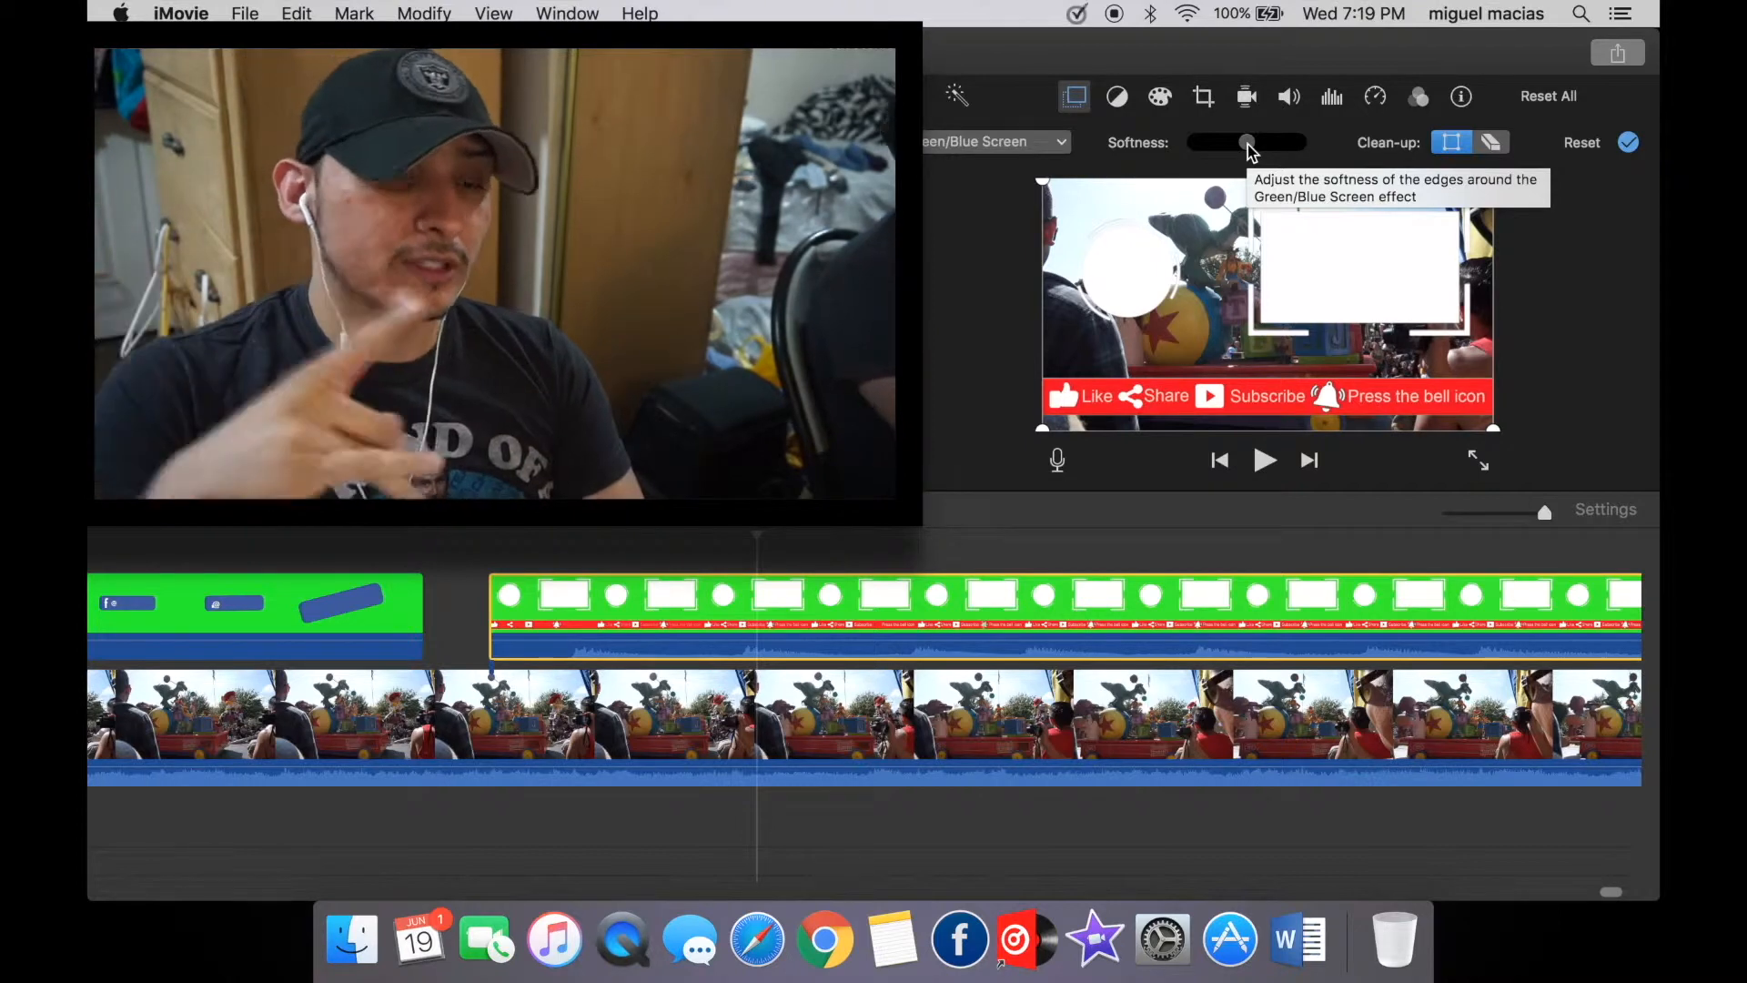
{"action": "left_click_drag", "start_coordinate": [1250, 150], "coordinate": [1307, 155]}
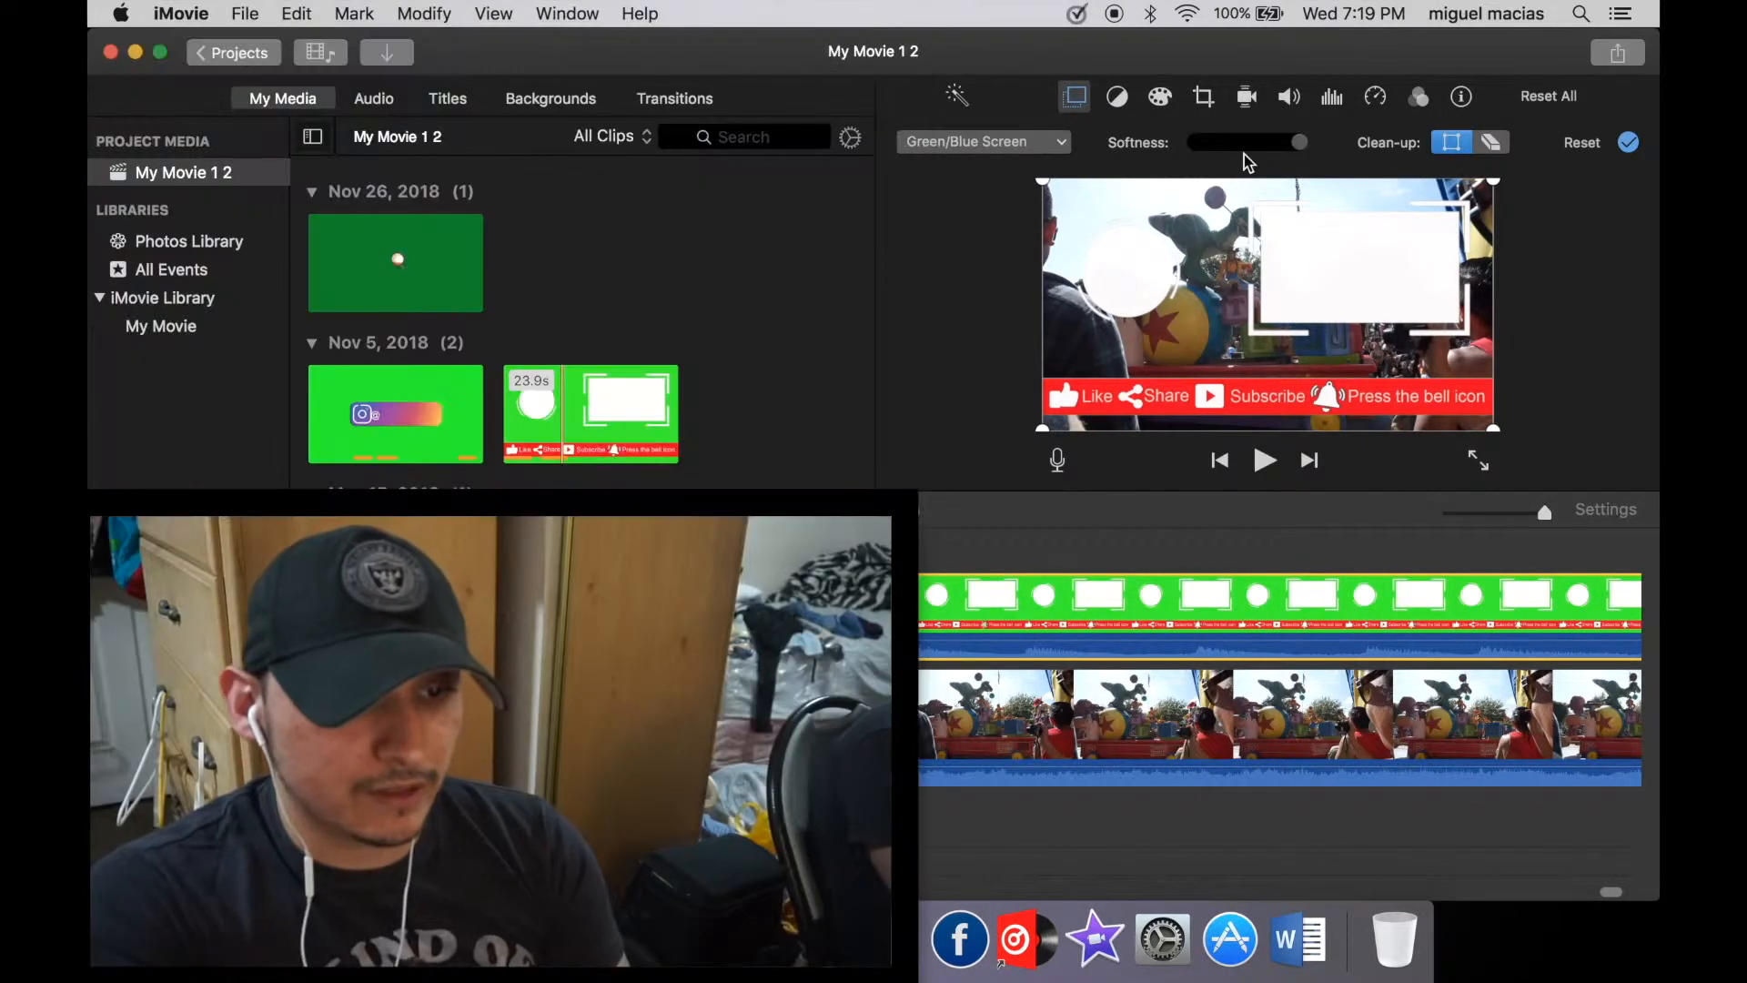
{"action": "scroll", "coordinate": [1159, 600], "scroll_direction": "right", "scroll_amount": 5}
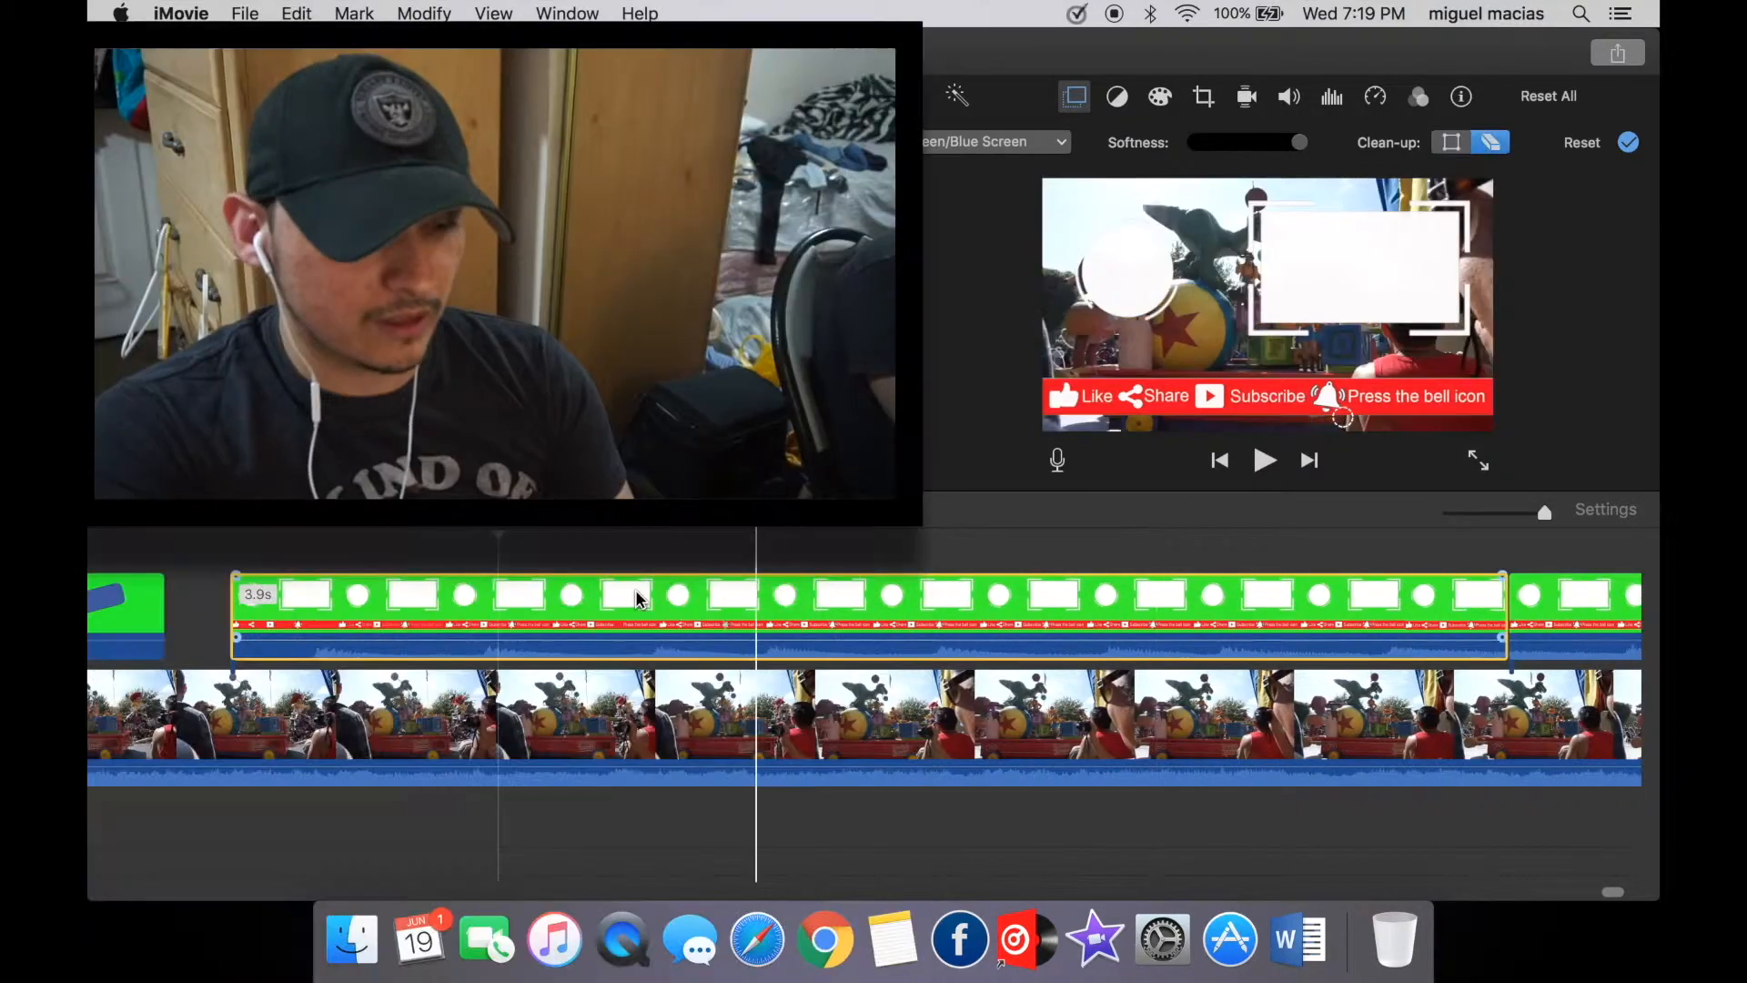
Apply the Green/Blue Screen effect with maximum softness to the second end-screen piece and choose the clean-up eraser.
{"action": "scroll", "coordinate": [546, 600], "scroll_direction": "left", "scroll_amount": 1}
{"action": "scroll", "coordinate": [532, 599], "scroll_direction": "right", "scroll_amount": 10}
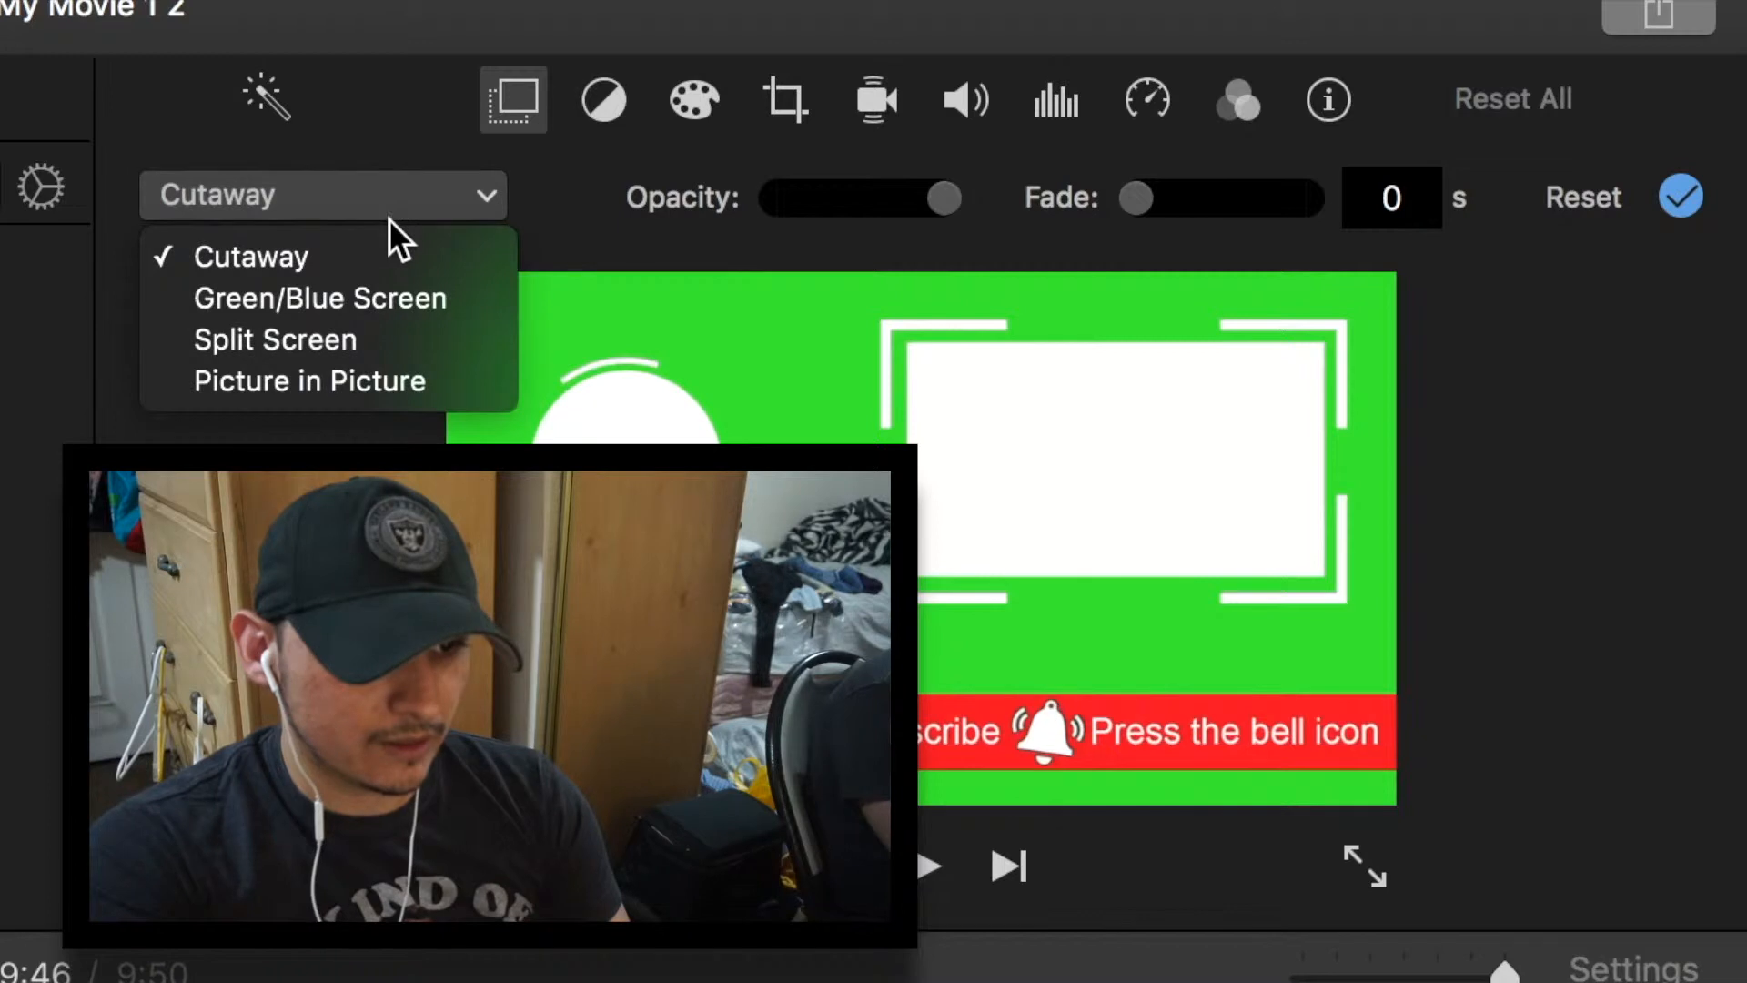
{"action": "left_click", "coordinate": [296, 305]}
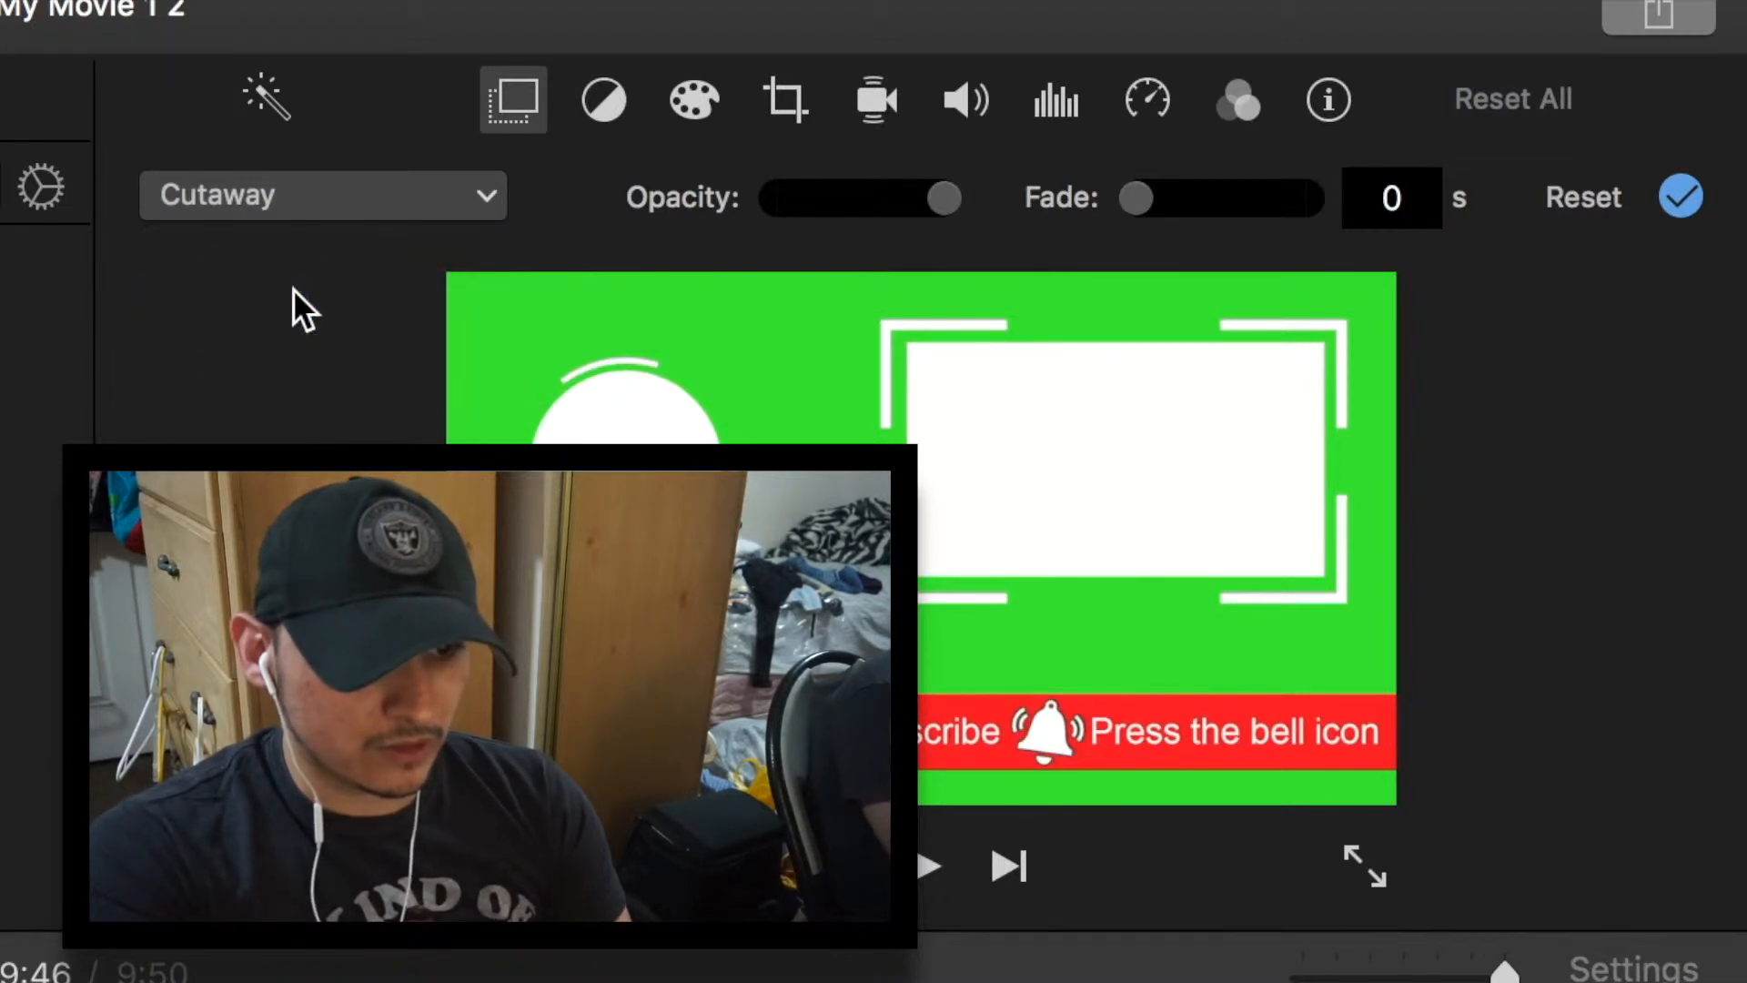
{"action": "left_click", "coordinate": [1406, 205]}
Key out the green on the remaining social-media animations, from Facebook back to Subscribe, using Green/Blue Screen with maximum softness.
{"action": "scroll", "coordinate": [992, 662], "scroll_direction": "left", "scroll_amount": 10}
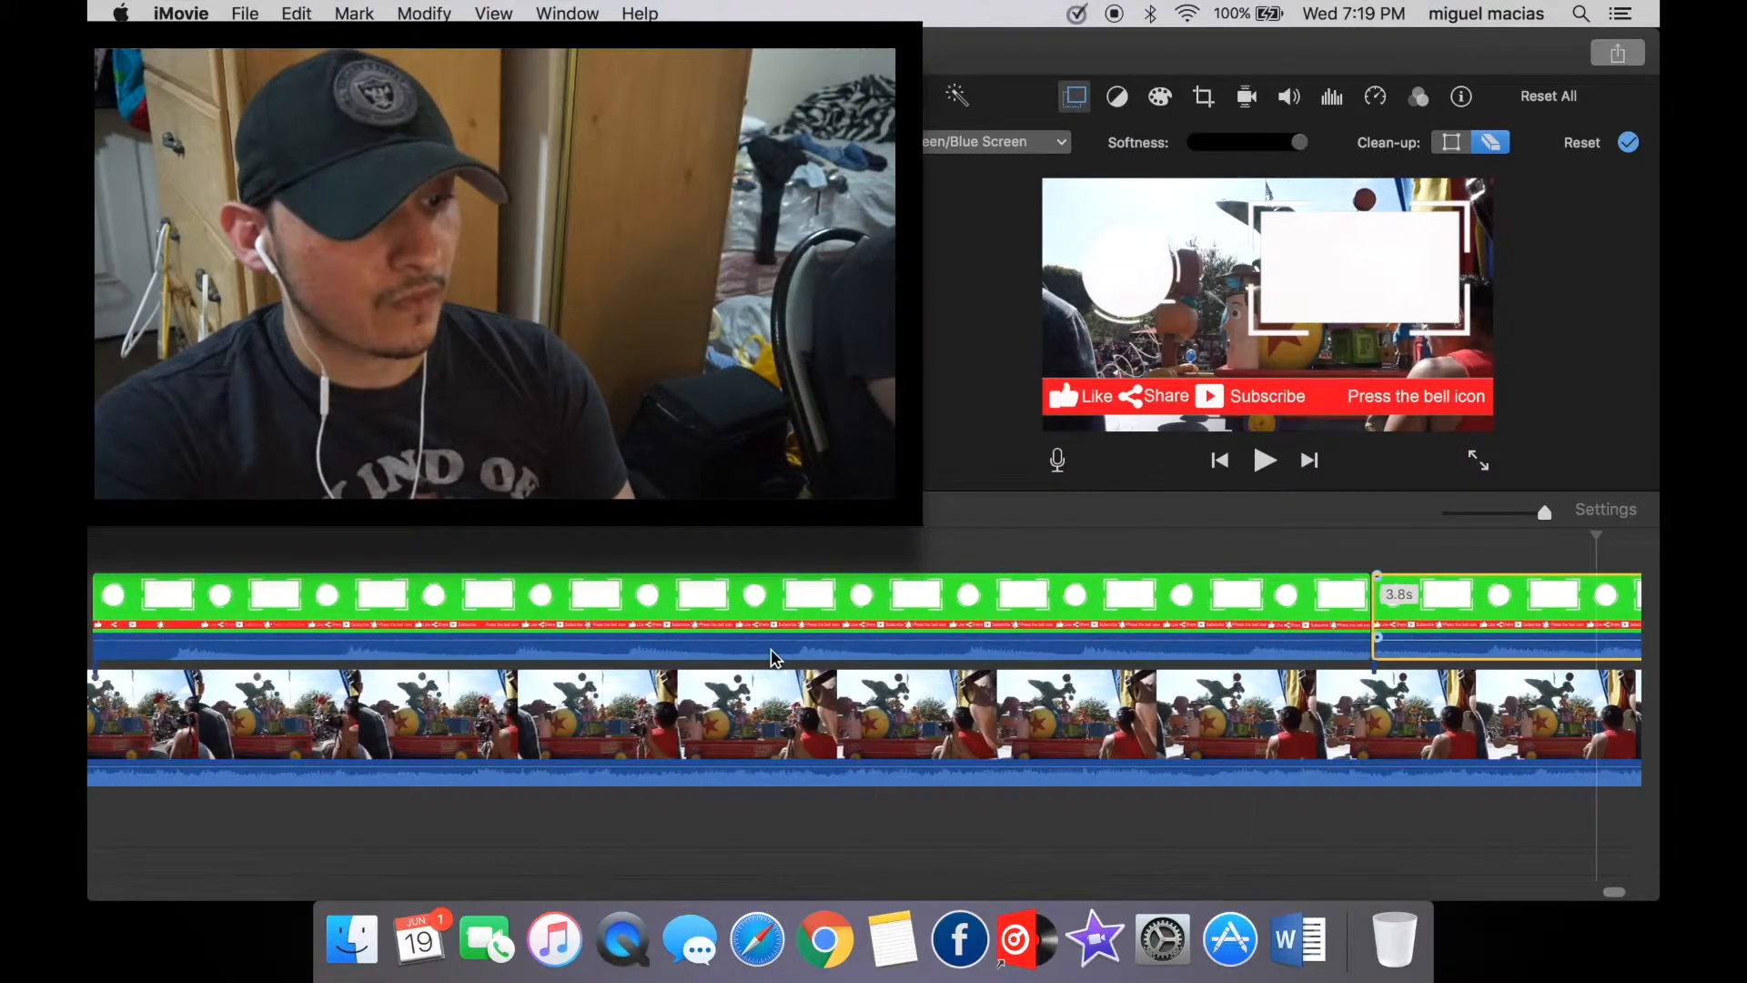
{"action": "left_click", "coordinate": [763, 617]}
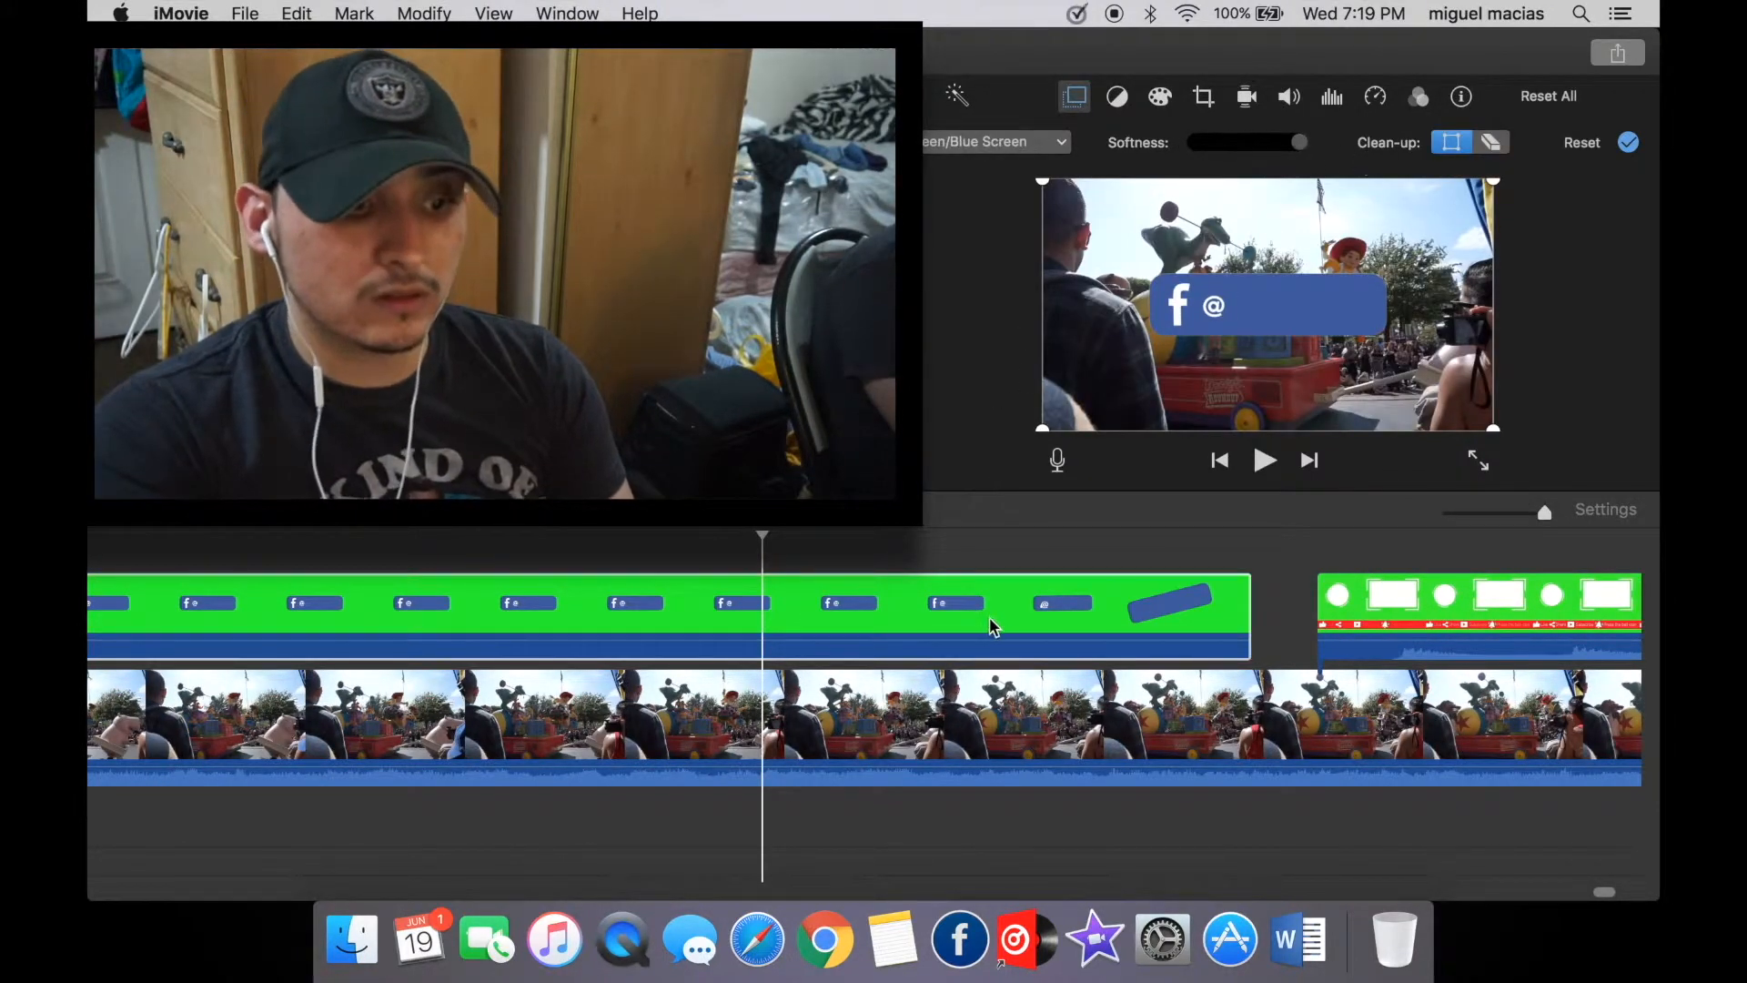
{"action": "scroll", "coordinate": [842, 674], "scroll_direction": "right", "scroll_amount": 10}
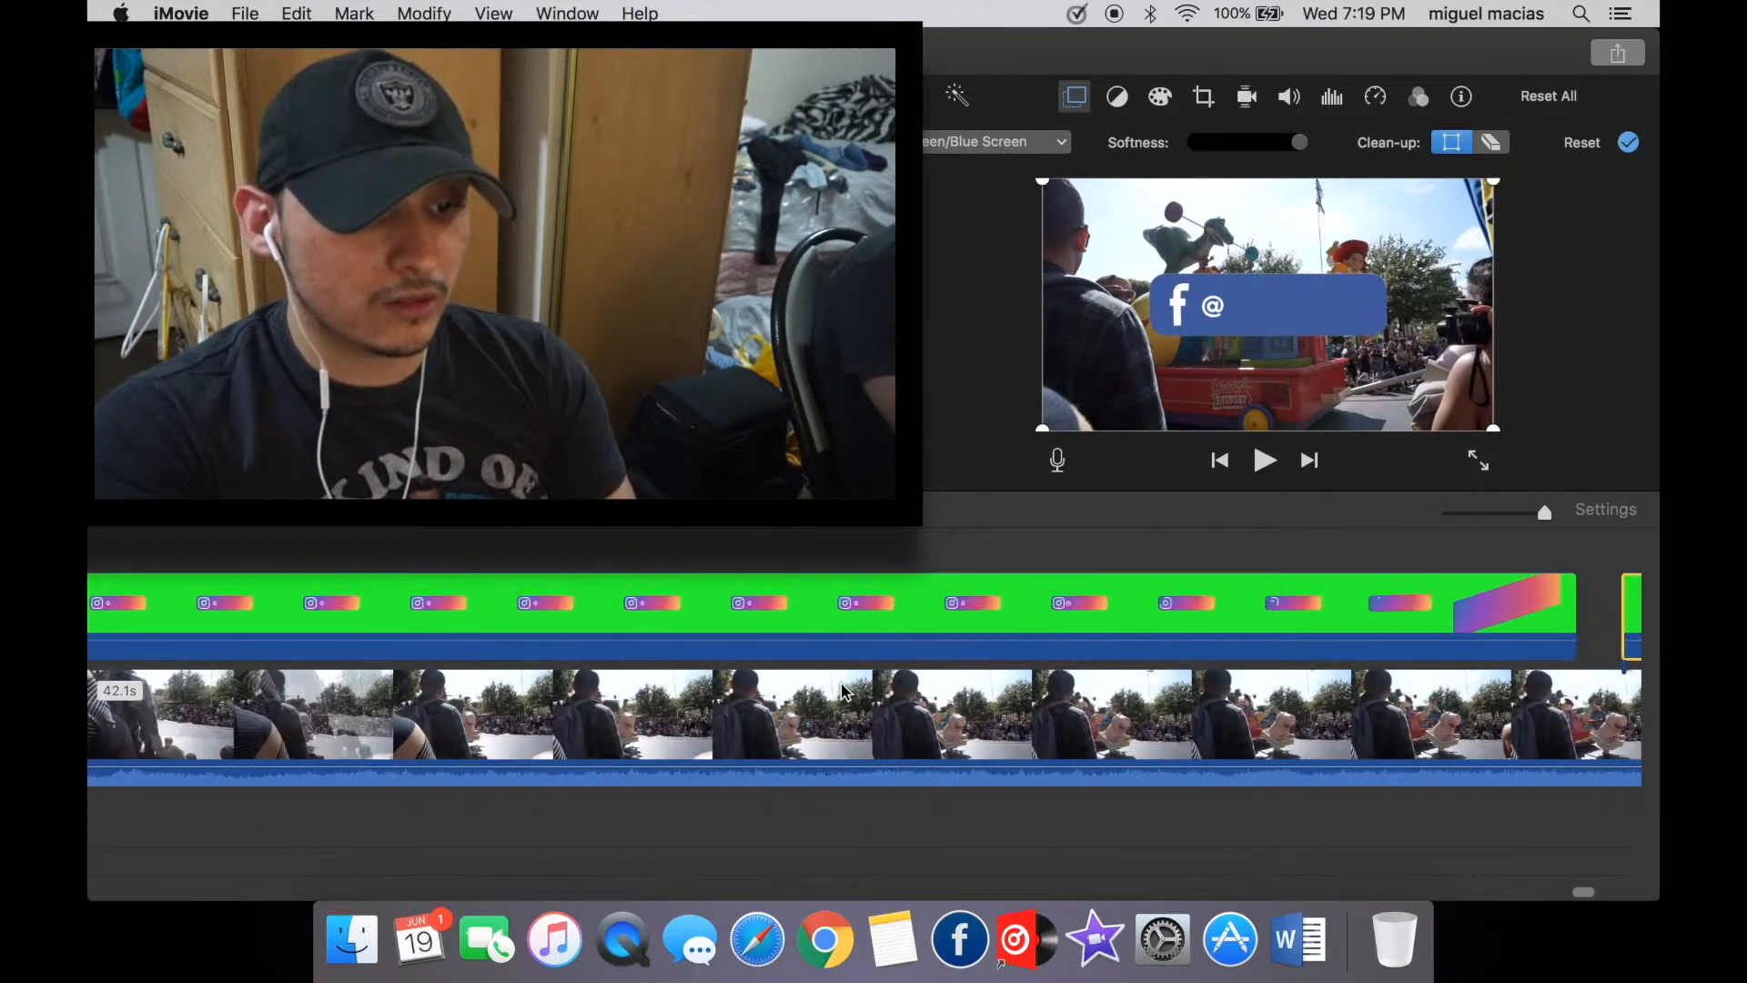
{"action": "left_click", "coordinate": [901, 610]}
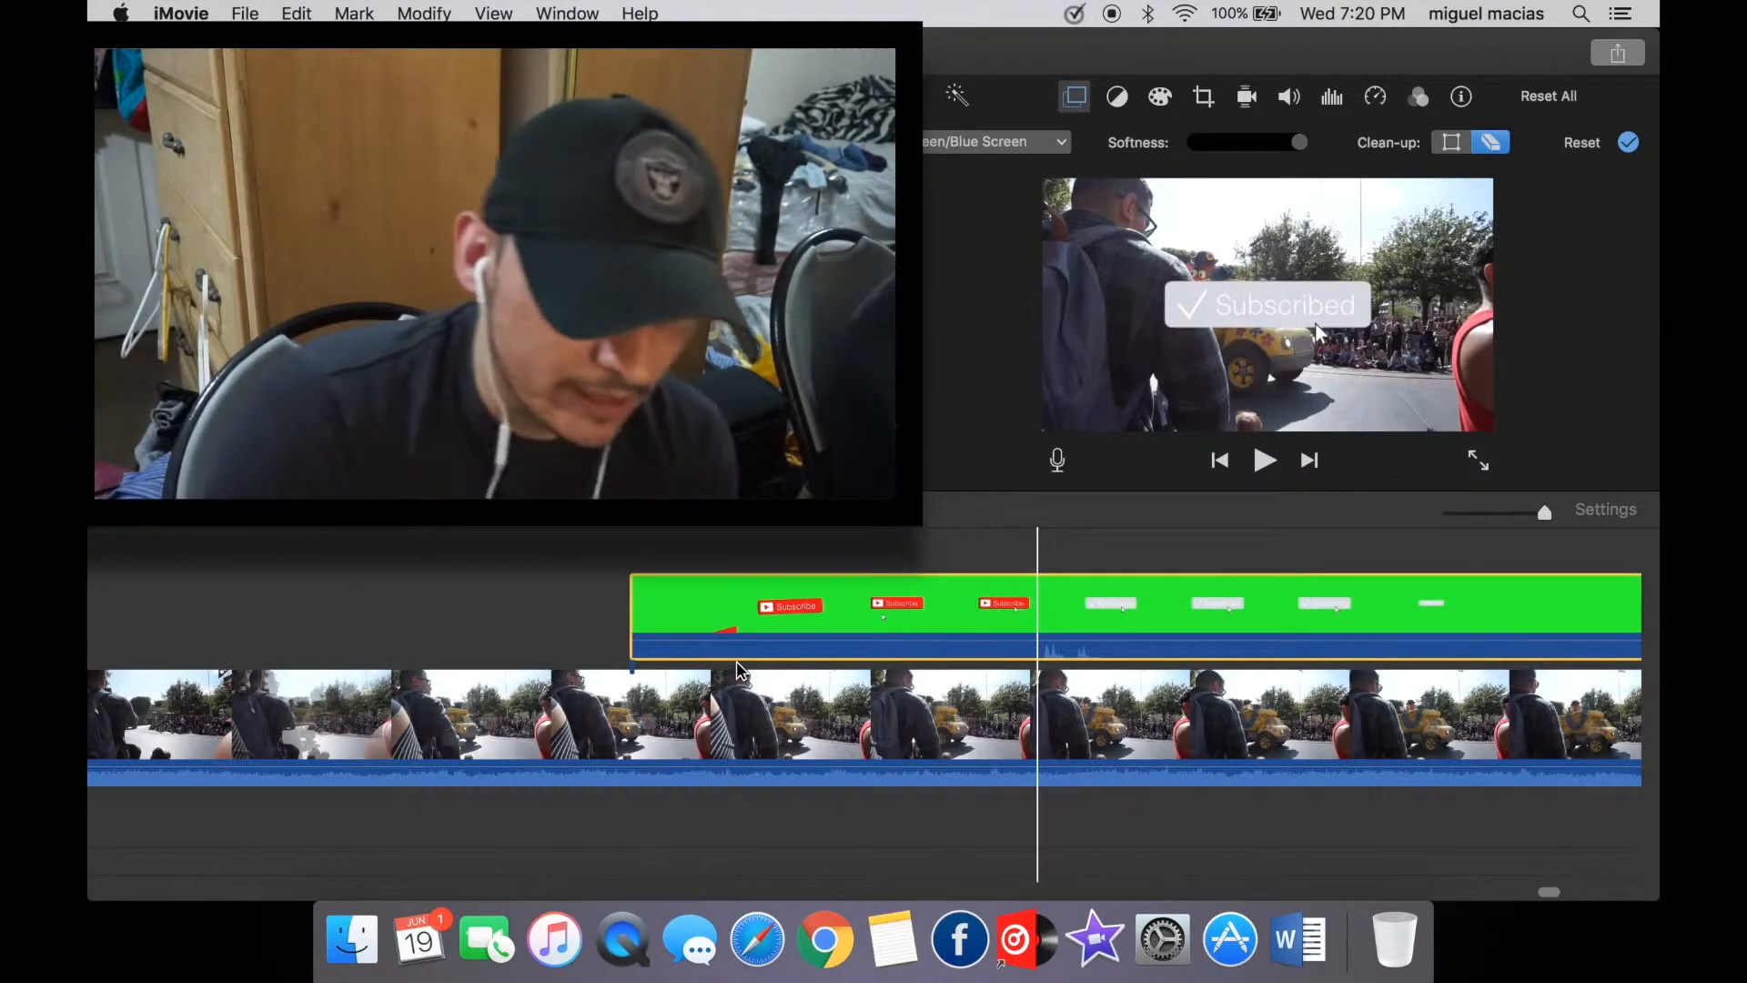
{"action": "left_click", "coordinate": [682, 637]}
{"action": "scroll", "coordinate": [701, 665], "scroll_direction": "right", "scroll_amount": 3}
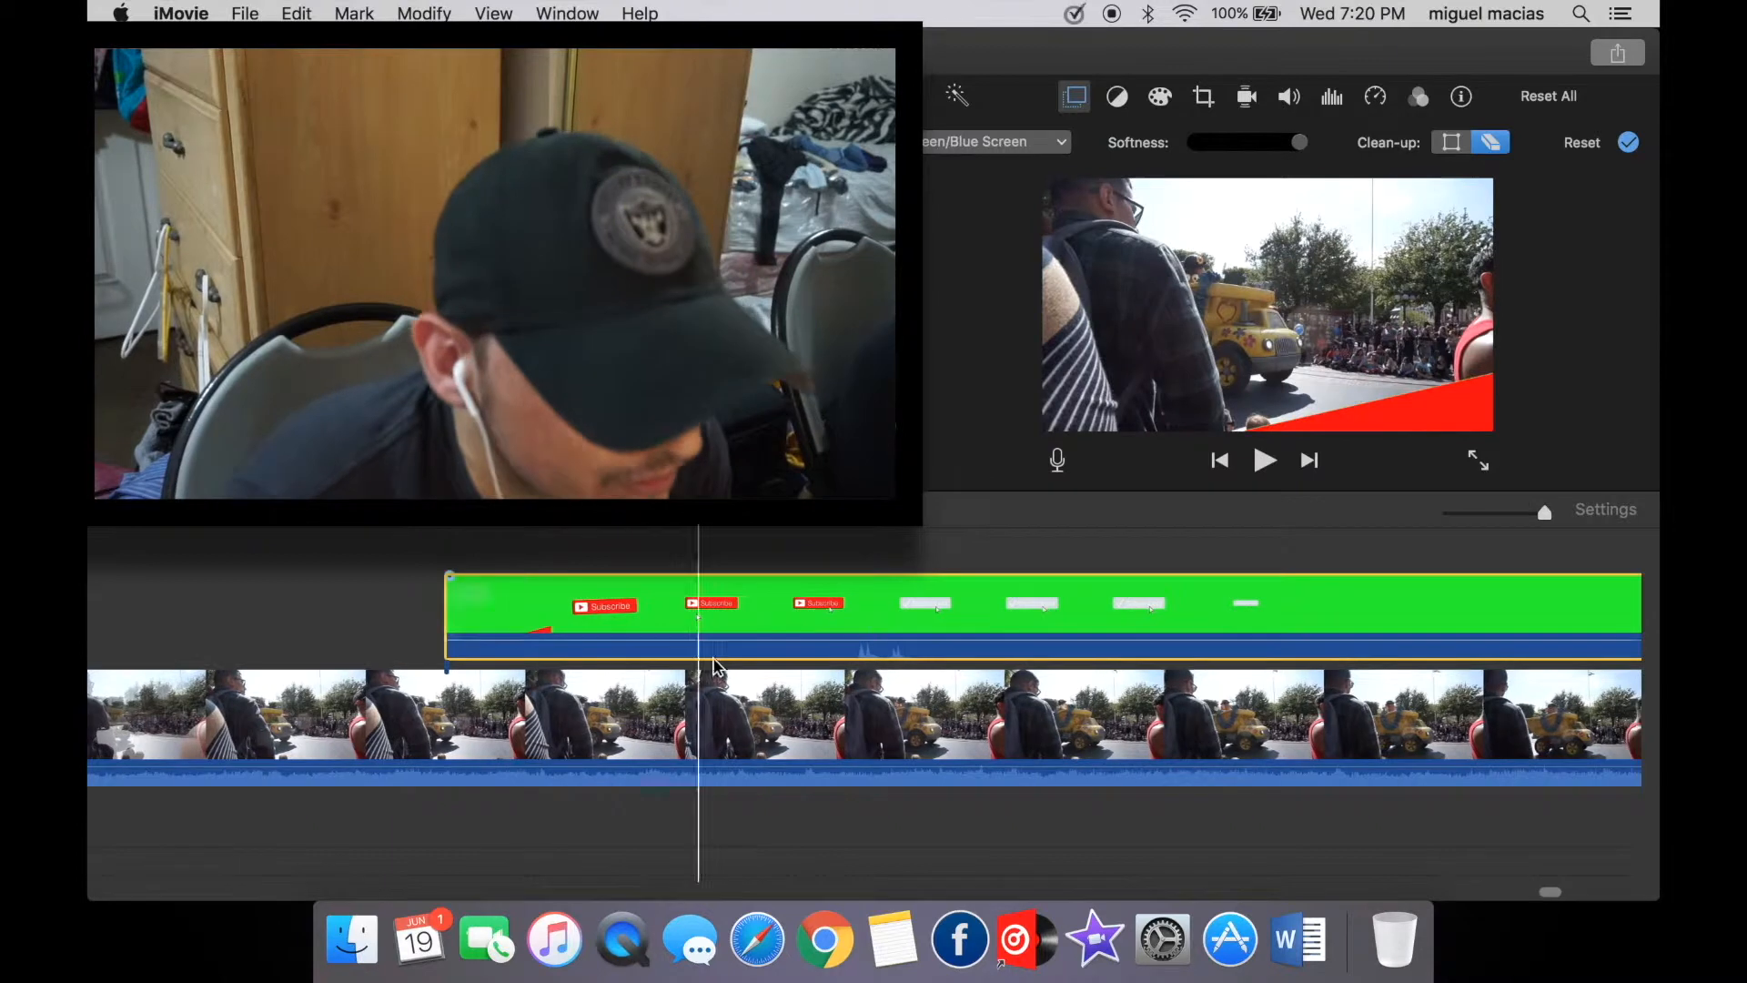
Turn up the computer's sound and raise the audio level of the Subscribe animation clip to its upper limit.
{"action": "key", "text": "XF86AudioRaiseVolume"}
{"action": "key", "text": "XF86AudioRaiseVolume"}
{"action": "key", "text": "XF86AudioRaiseVolume"}
{"action": "key", "text": "XF86AudioRaiseVolume"}
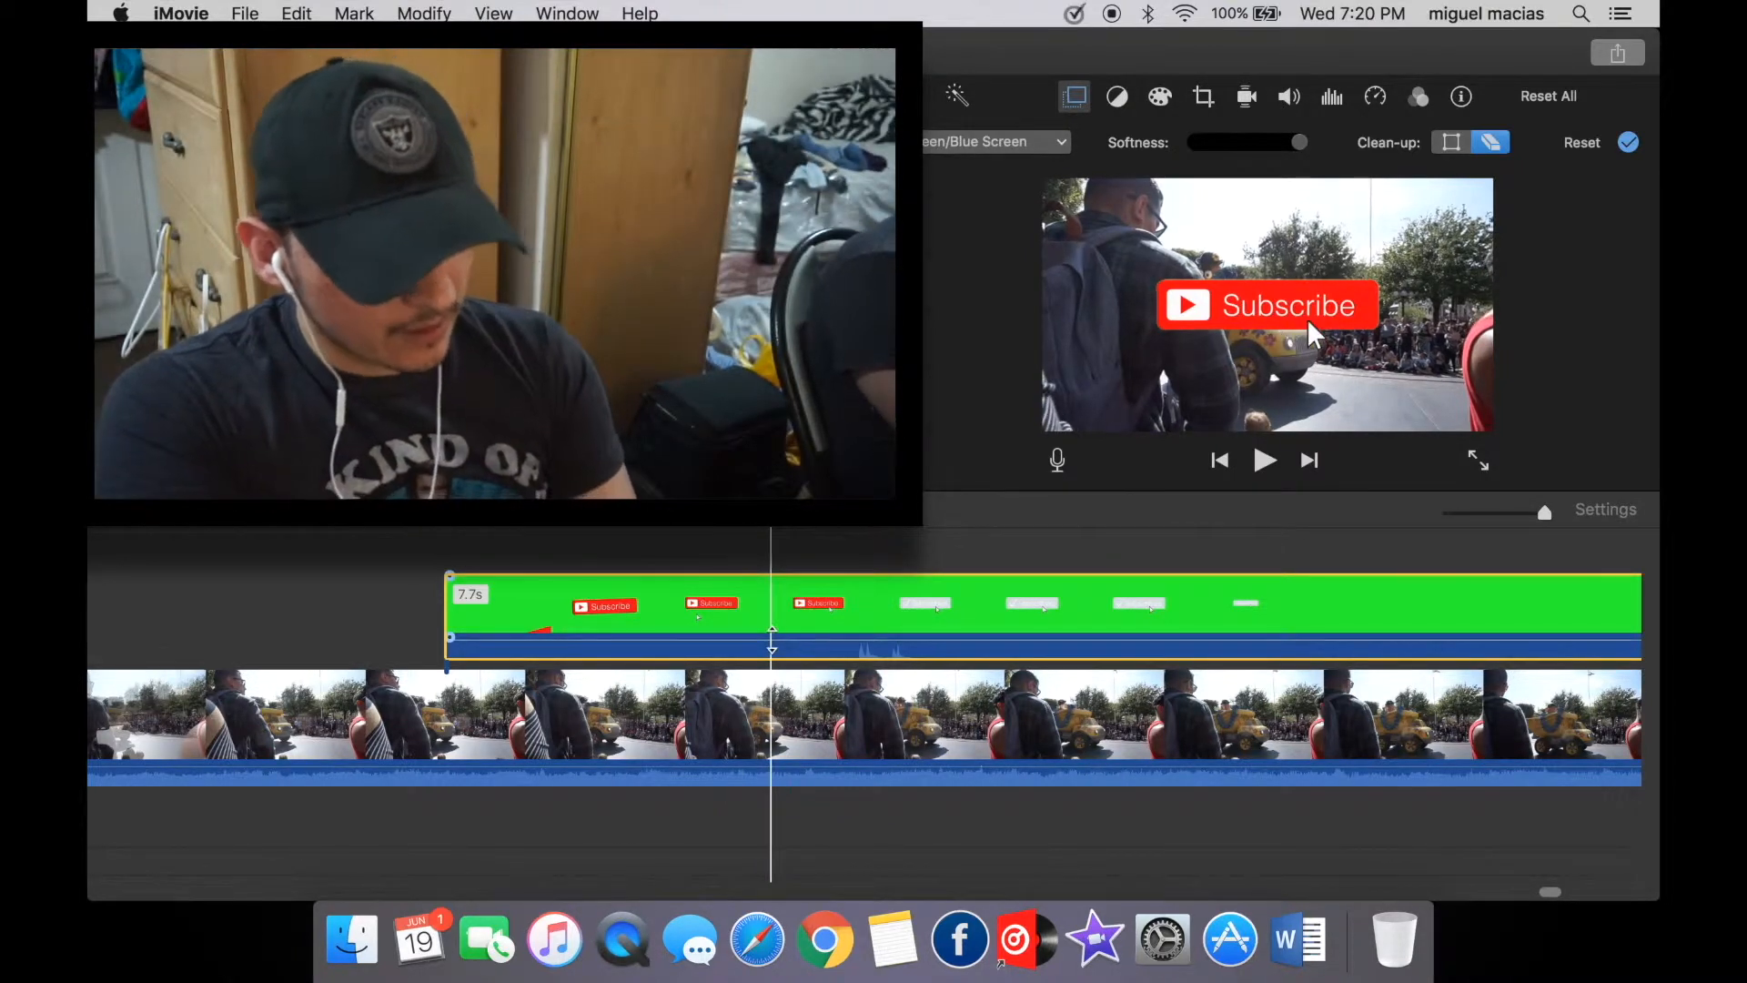
{"action": "left_click_drag", "start_coordinate": [770, 640], "coordinate": [777, 598]}
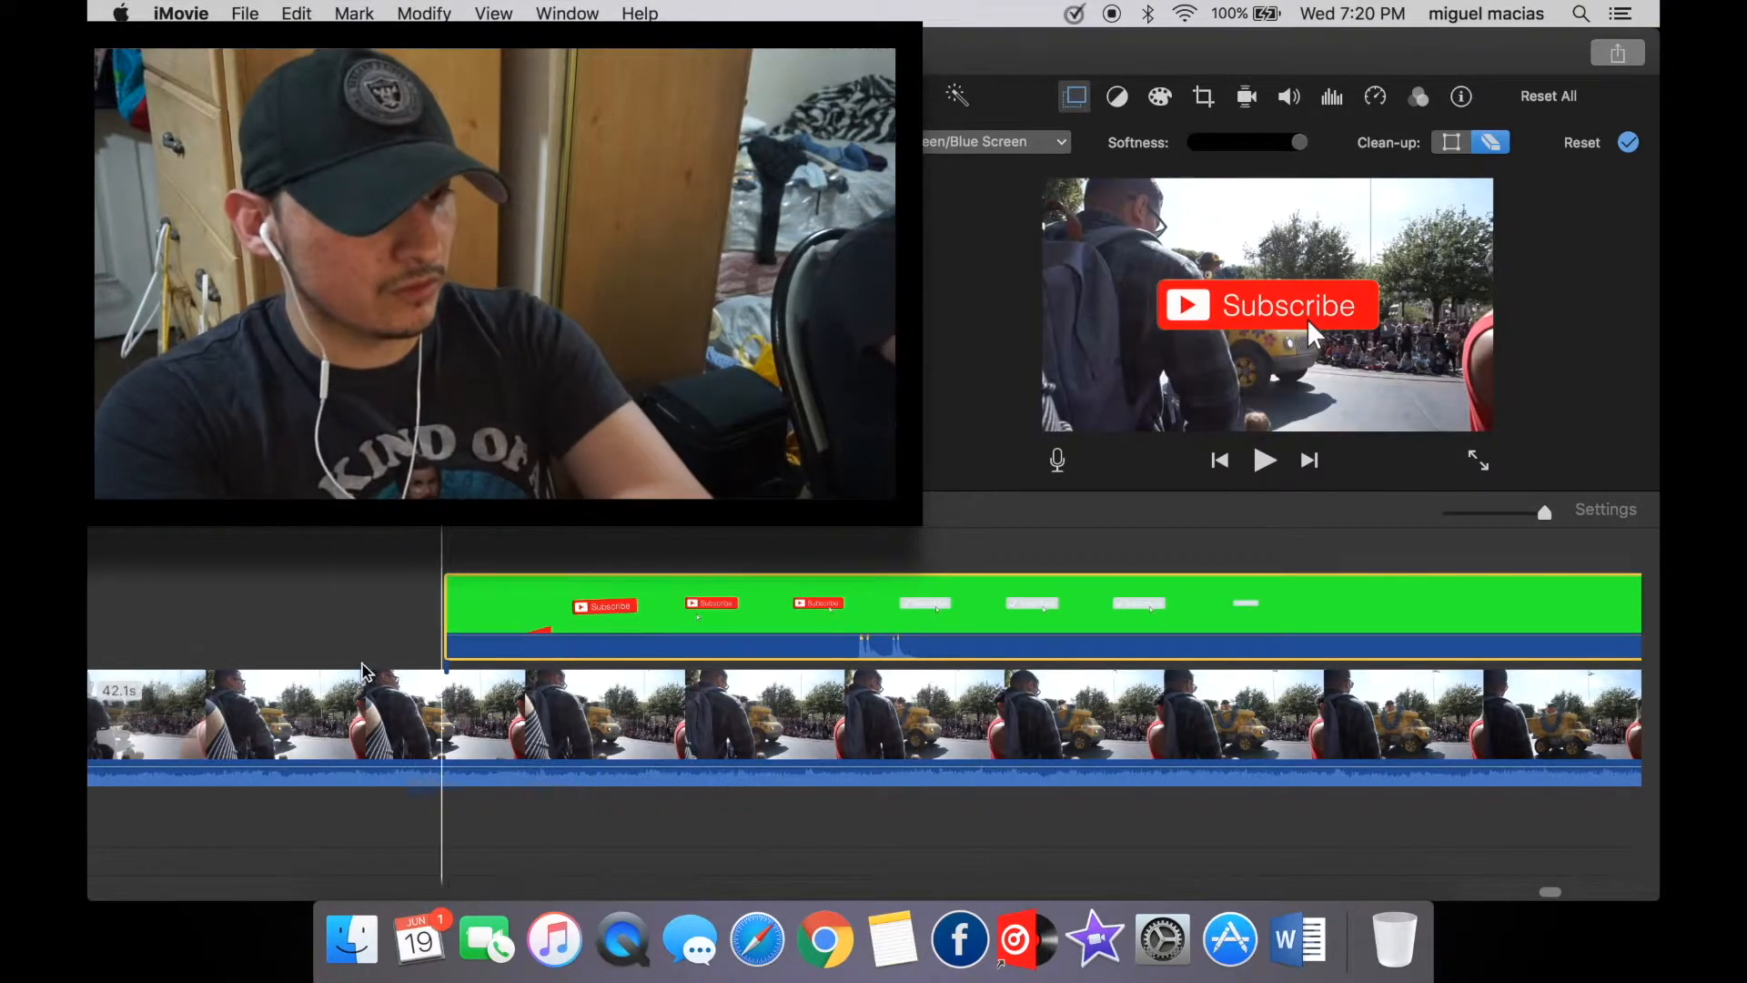
Play back the Subscribe animation over the parade footage to check its keying and sound.
{"action": "scroll", "coordinate": [446, 669], "scroll_direction": "left", "scroll_amount": 2}
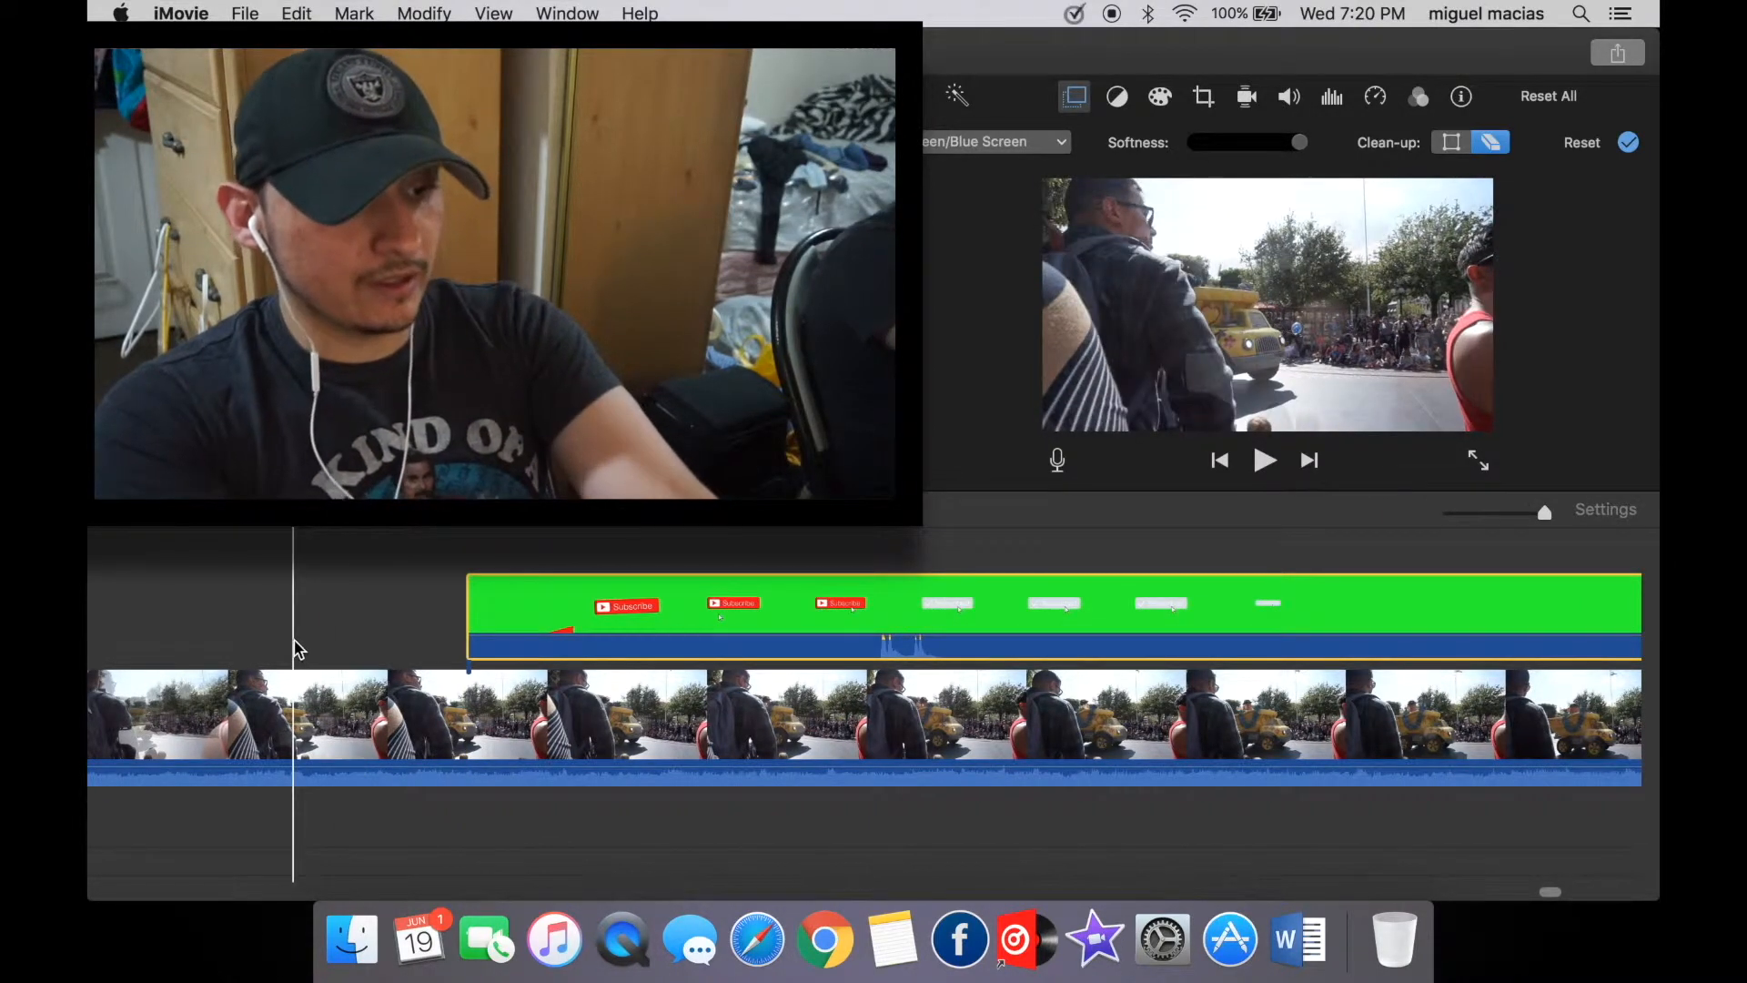
{"action": "key", "text": "space"}
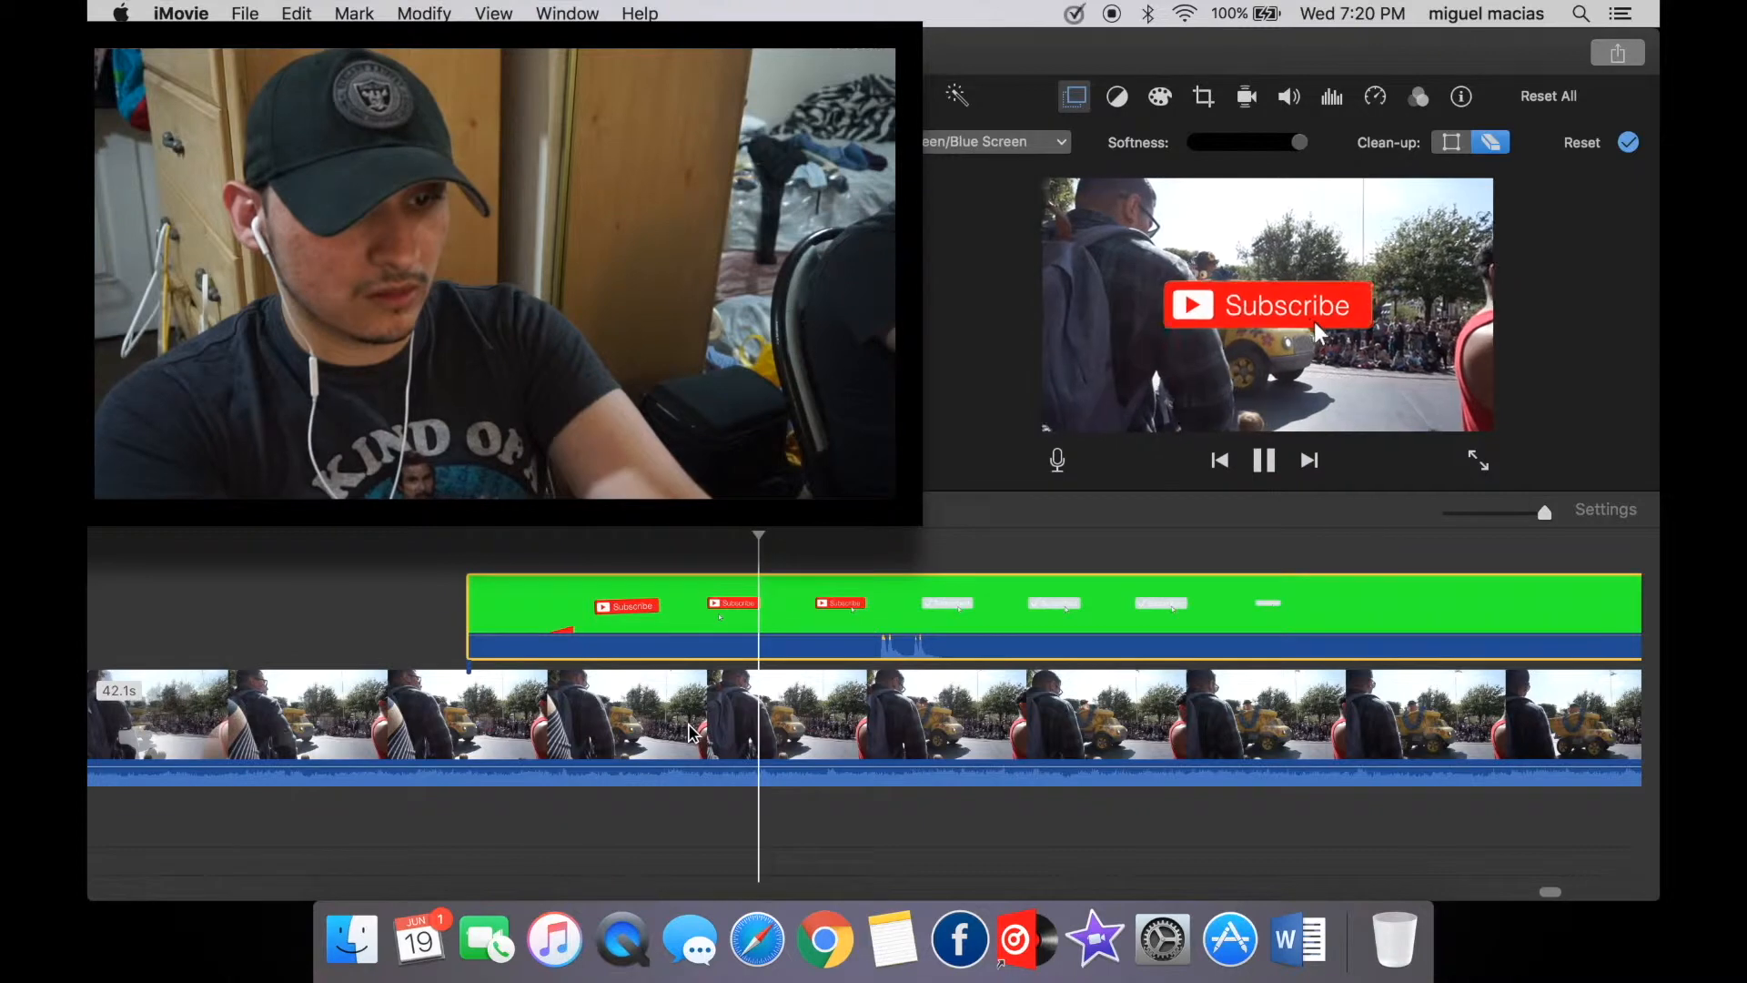
{"action": "scroll", "coordinate": [752, 760], "scroll_direction": "right", "scroll_amount": 10}
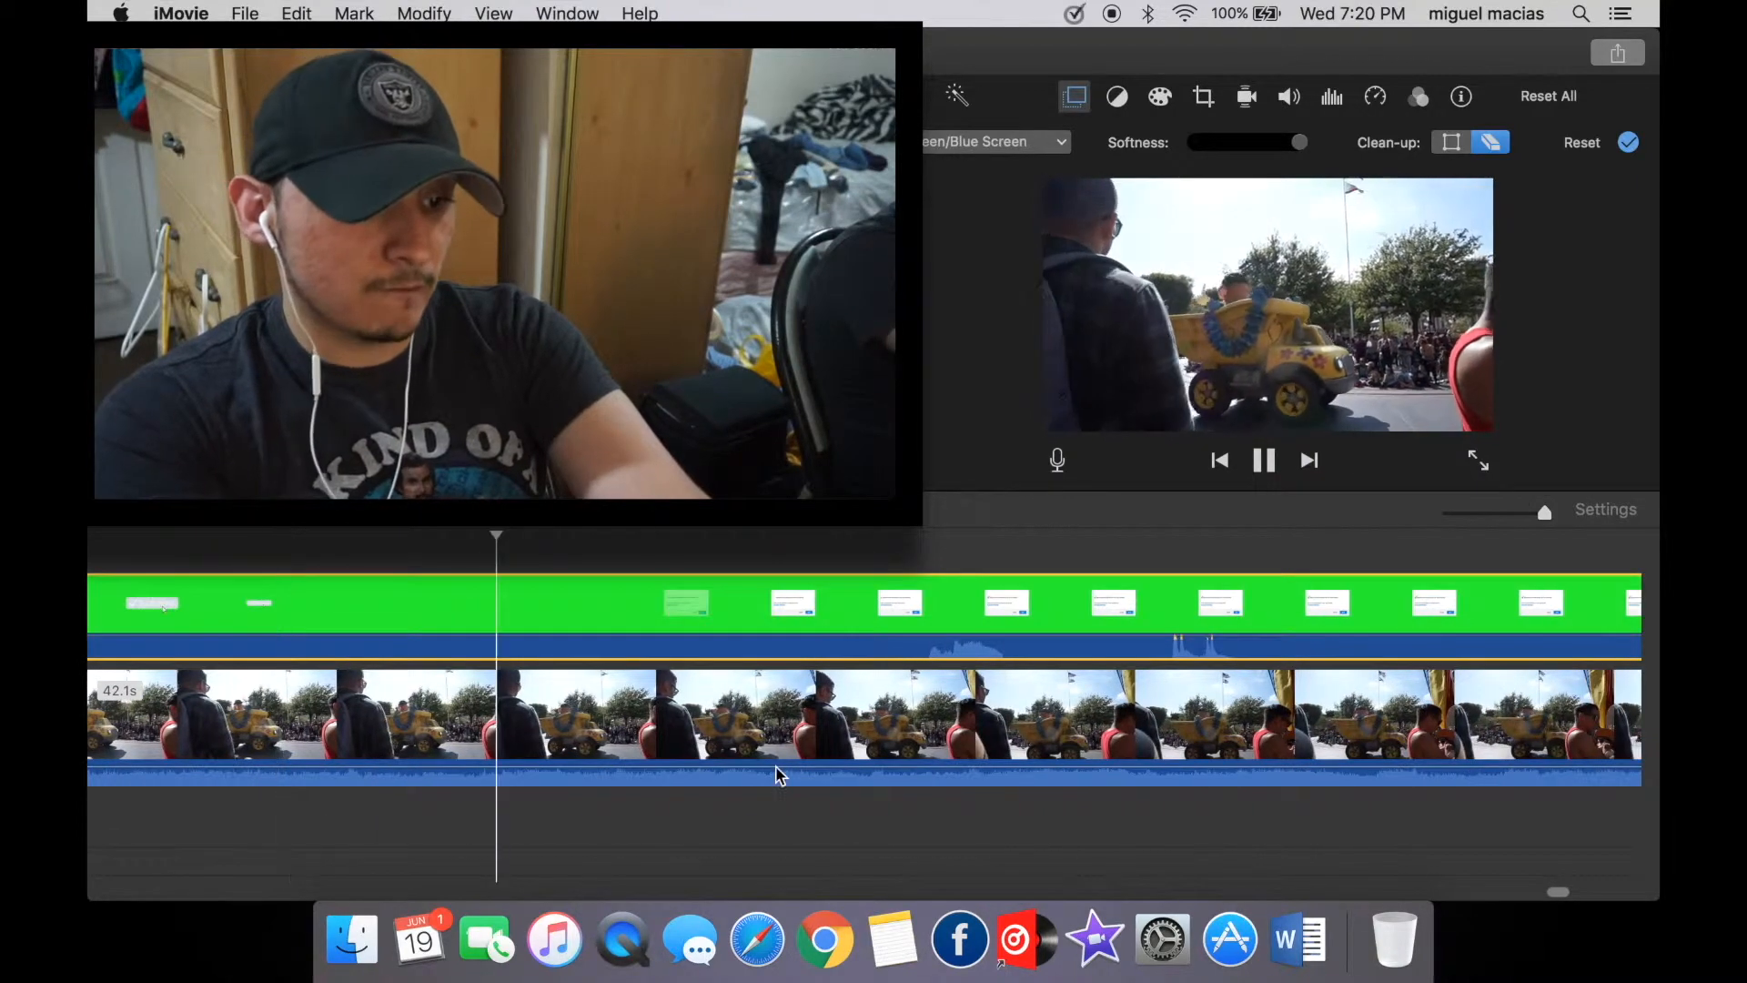
{"action": "scroll", "coordinate": [778, 771], "scroll_direction": "right", "scroll_amount": 5}
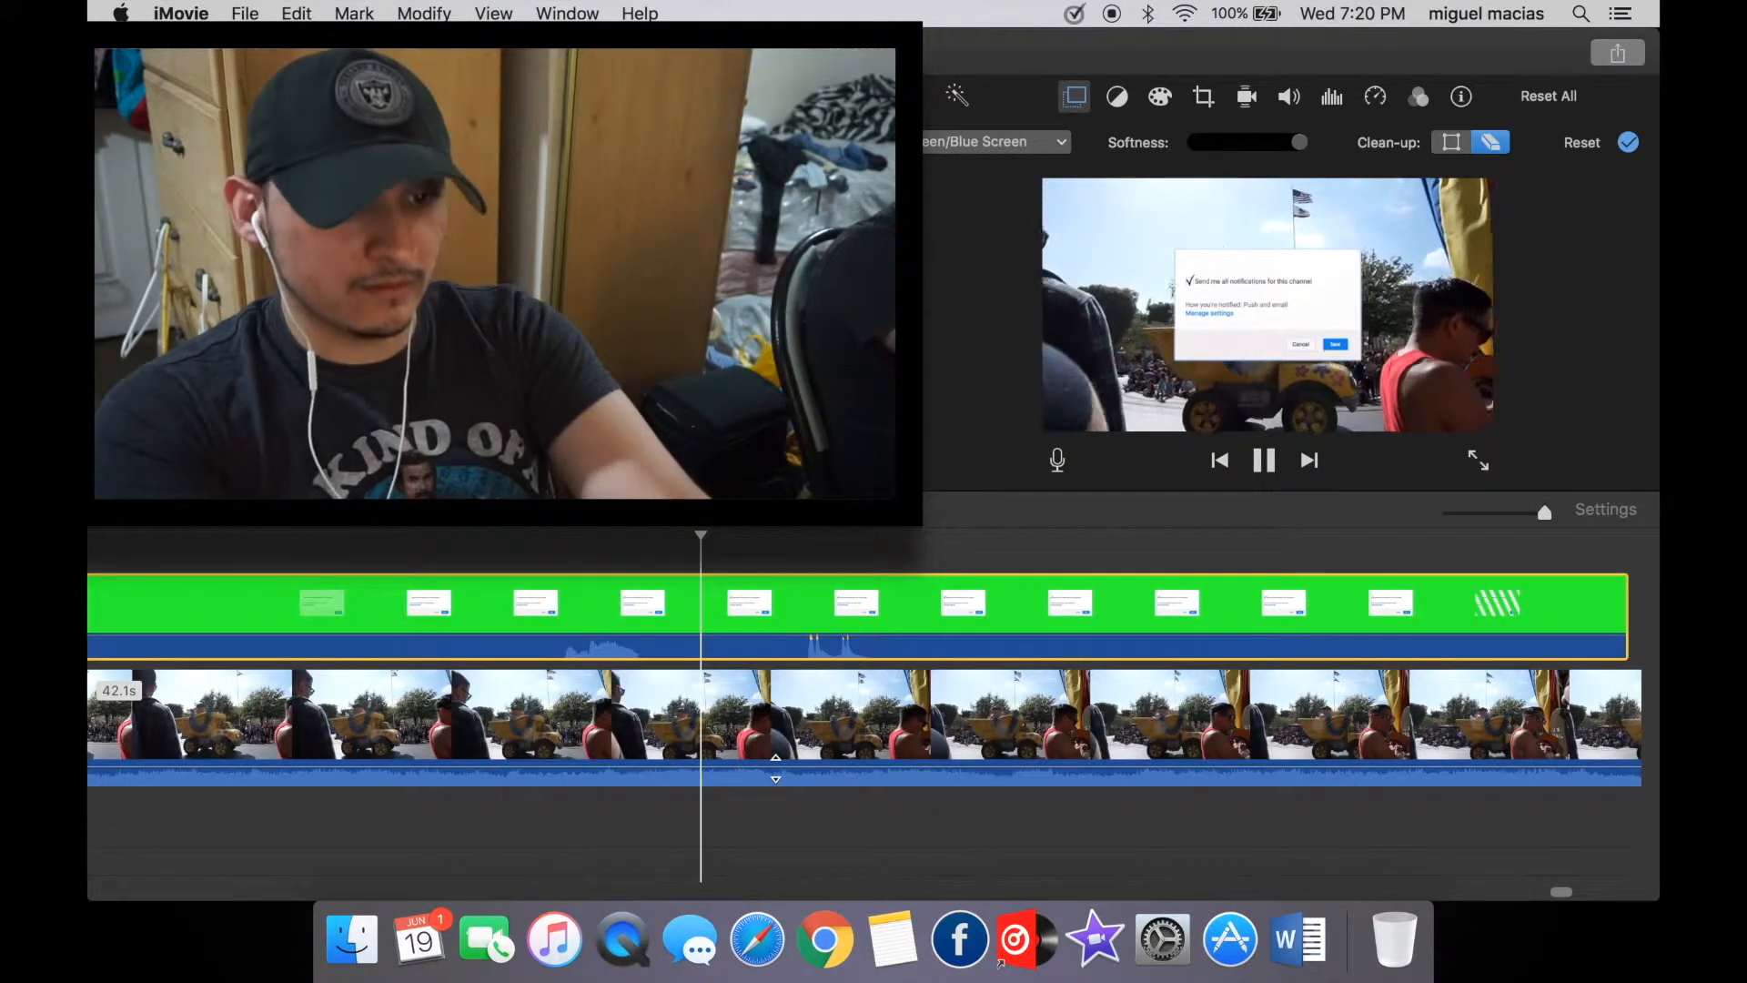
{"action": "key", "text": "space"}
{"action": "scroll", "coordinate": [843, 831], "scroll_direction": "right", "scroll_amount": 3}
{"action": "scroll", "coordinate": [842, 831], "scroll_direction": "right", "scroll_amount": 8}
{"action": "scroll", "coordinate": [846, 831], "scroll_direction": "left", "scroll_amount": 15}
{"action": "left_click", "coordinate": [370, 626]}
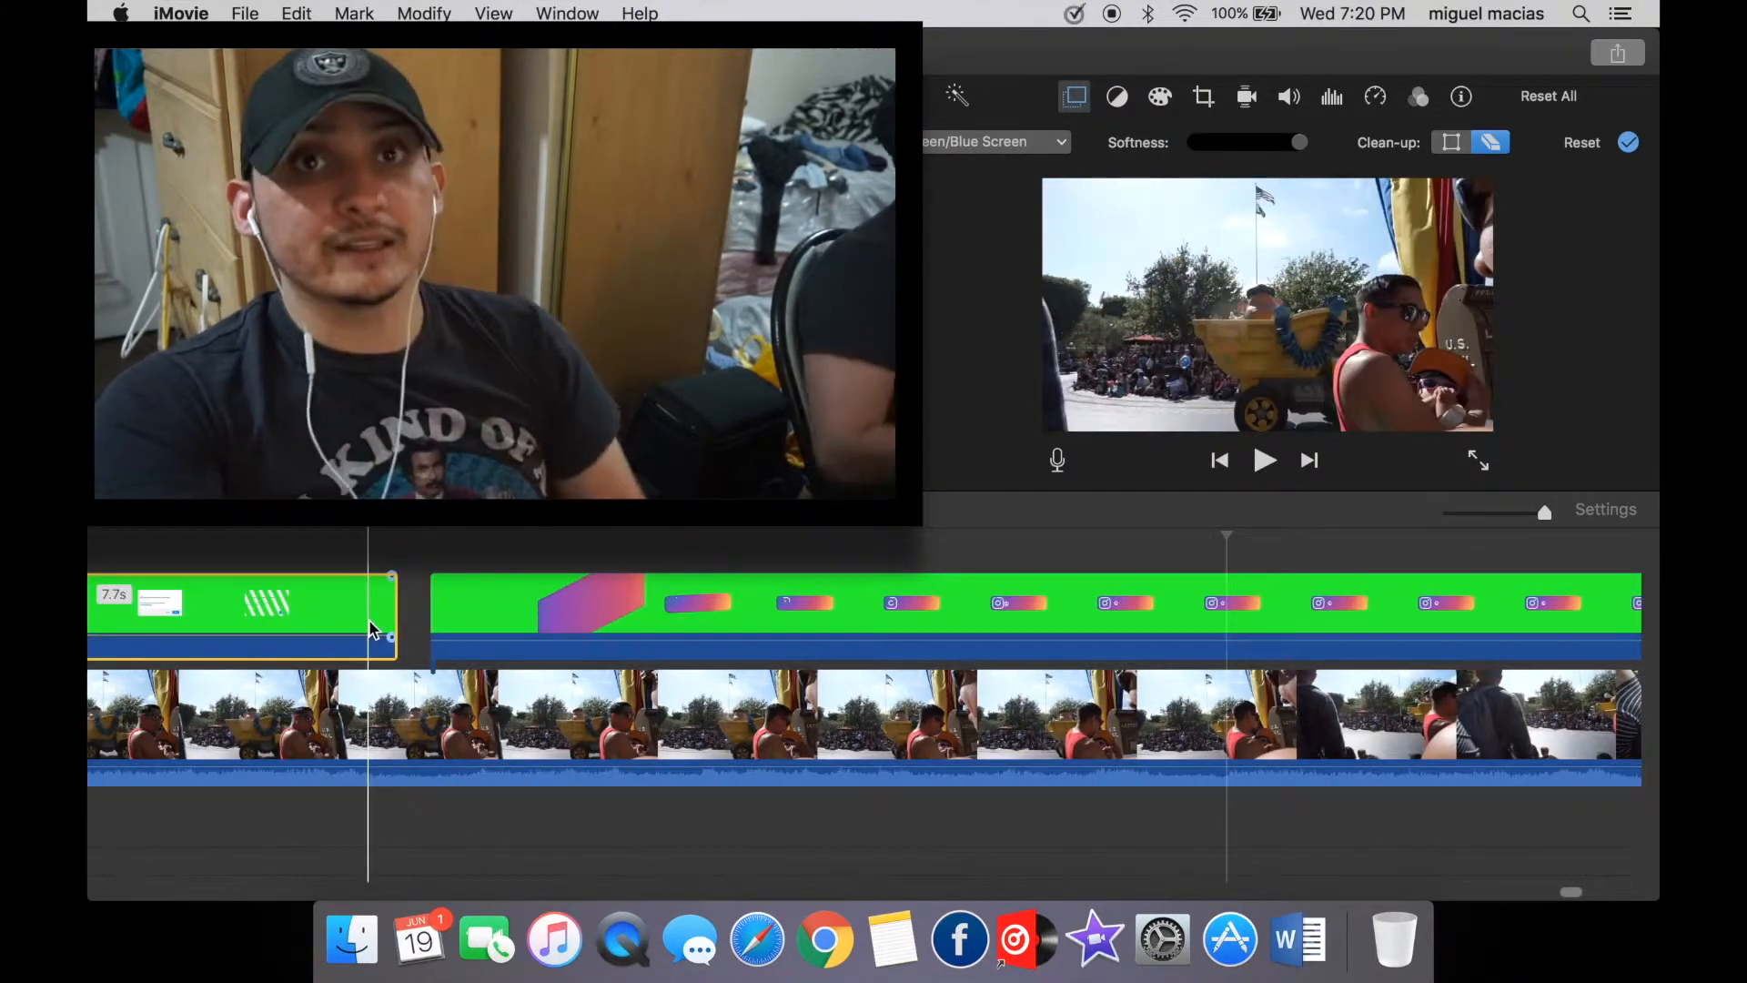
Look over the keyed overlays along the timeline, from Subscribe through Instagram and Facebook to the end screen.
{"action": "scroll", "coordinate": [1034, 778], "scroll_direction": "right", "scroll_amount": 10}
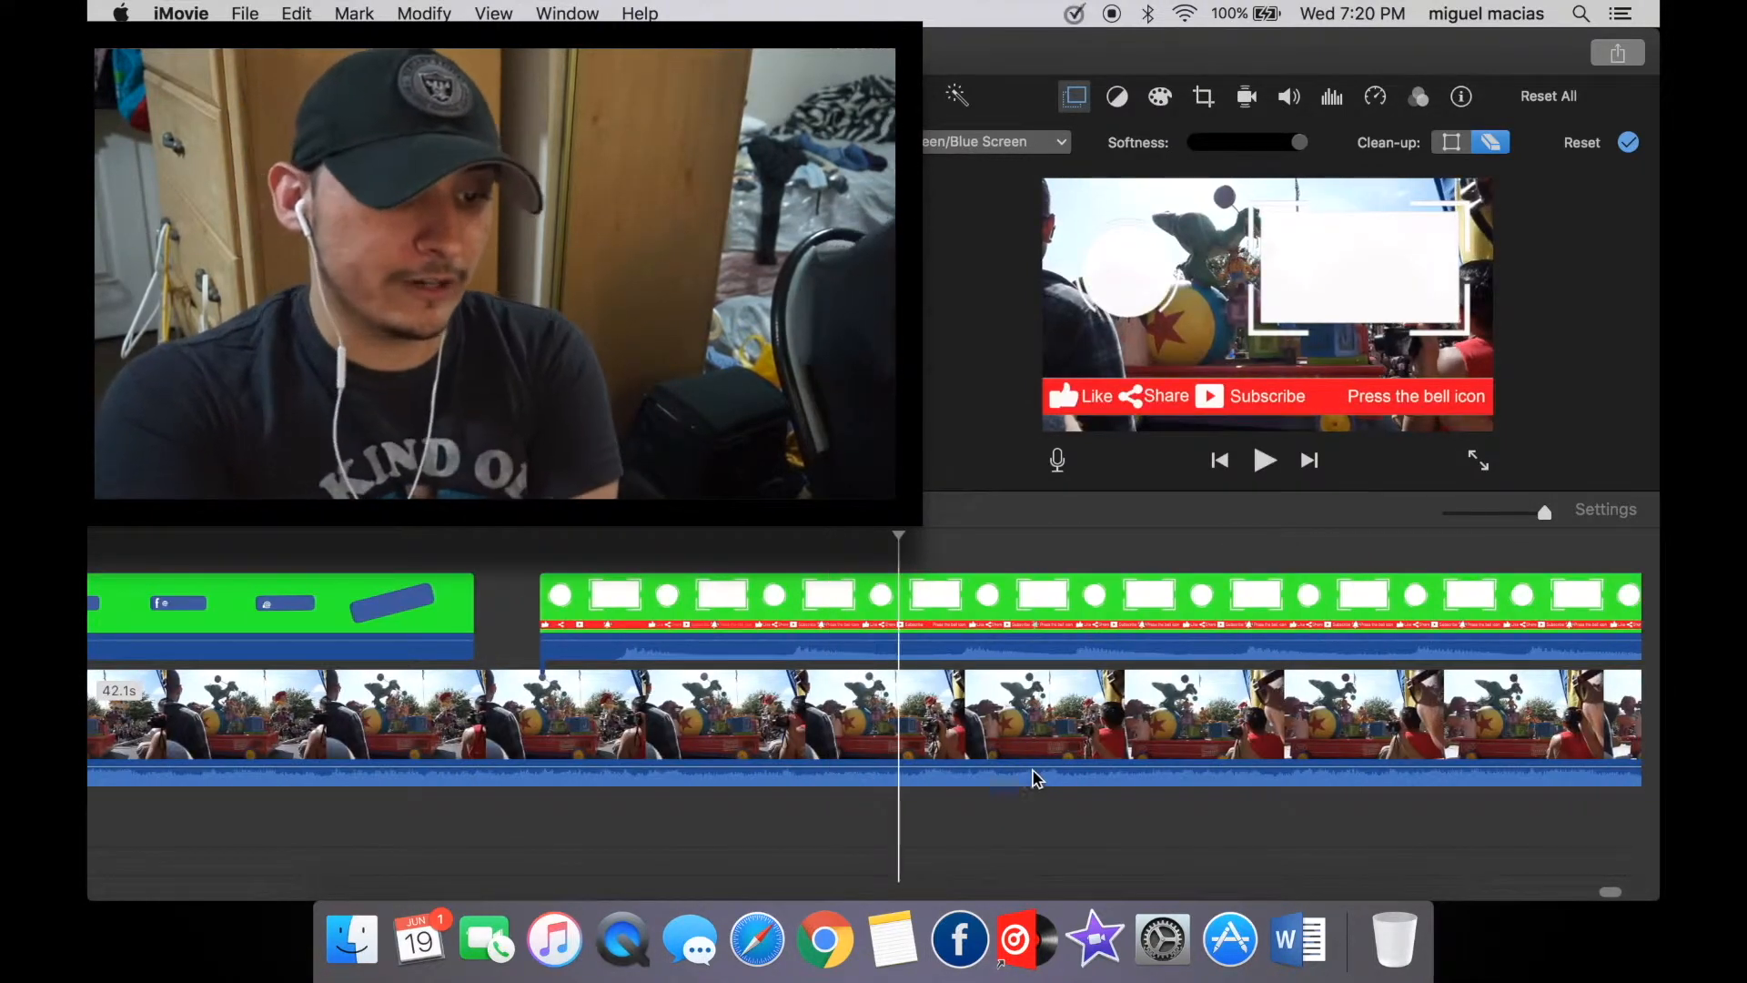
{"action": "scroll", "coordinate": [877, 790], "scroll_direction": "right", "scroll_amount": 10}
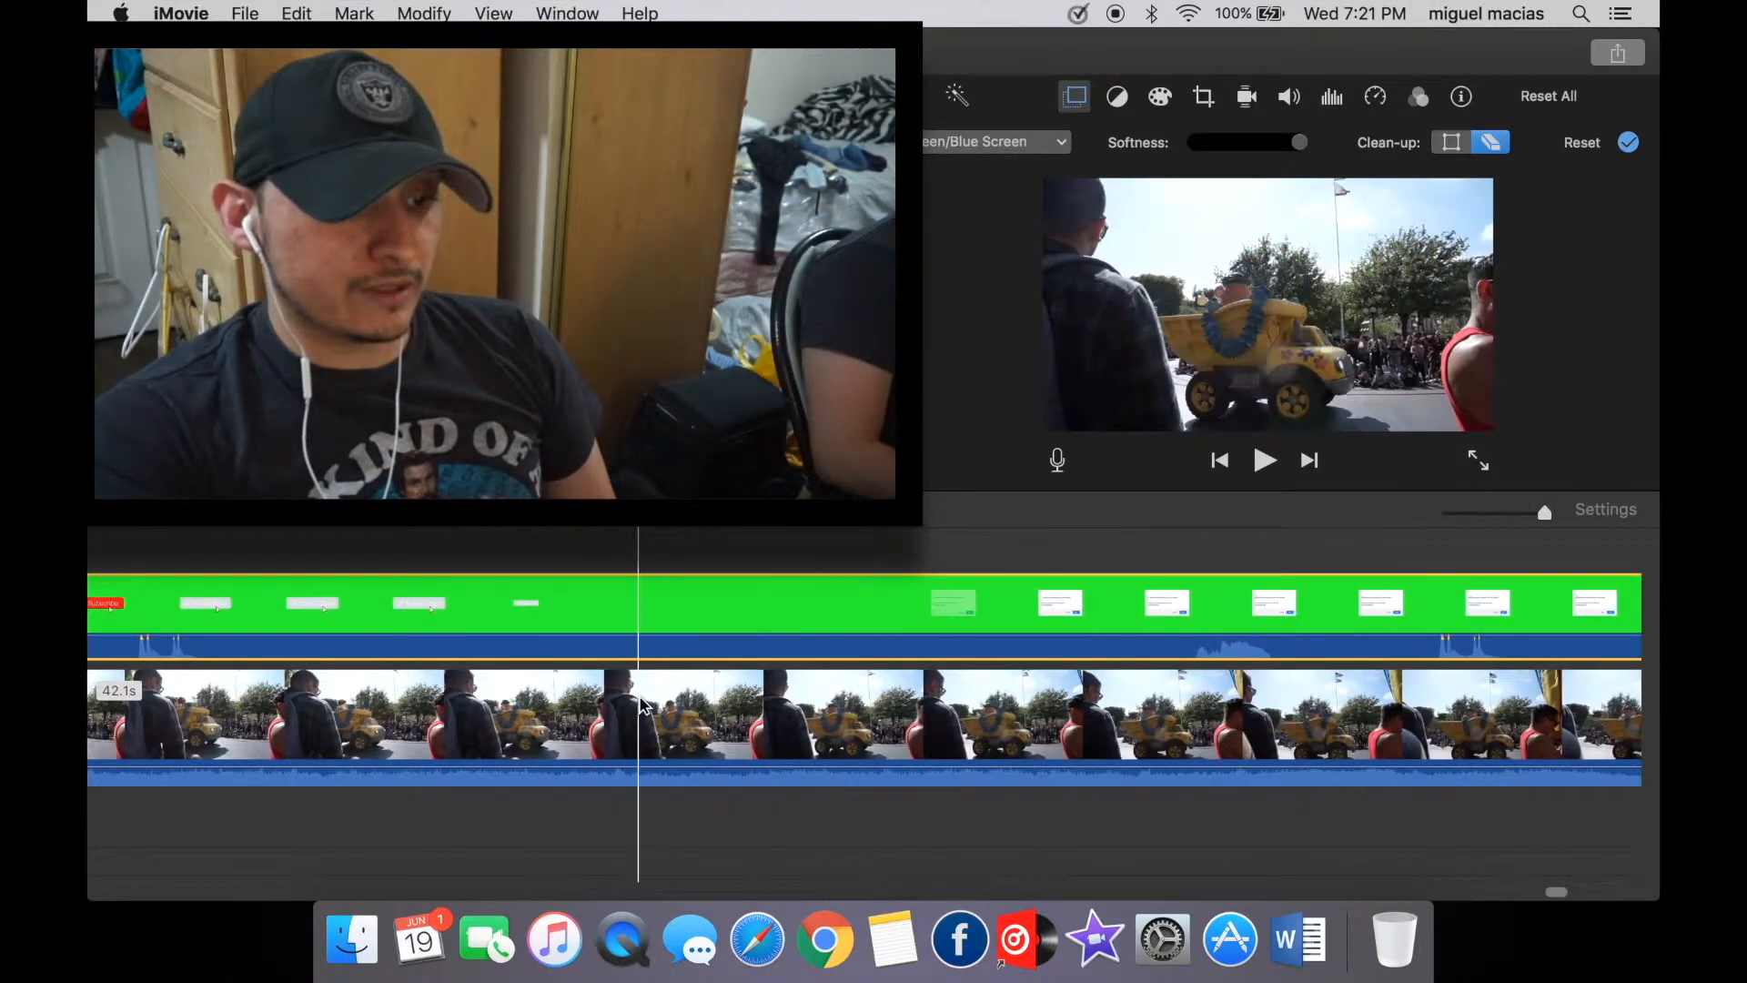
{"action": "scroll", "coordinate": [642, 705], "scroll_direction": "left", "scroll_amount": 10}
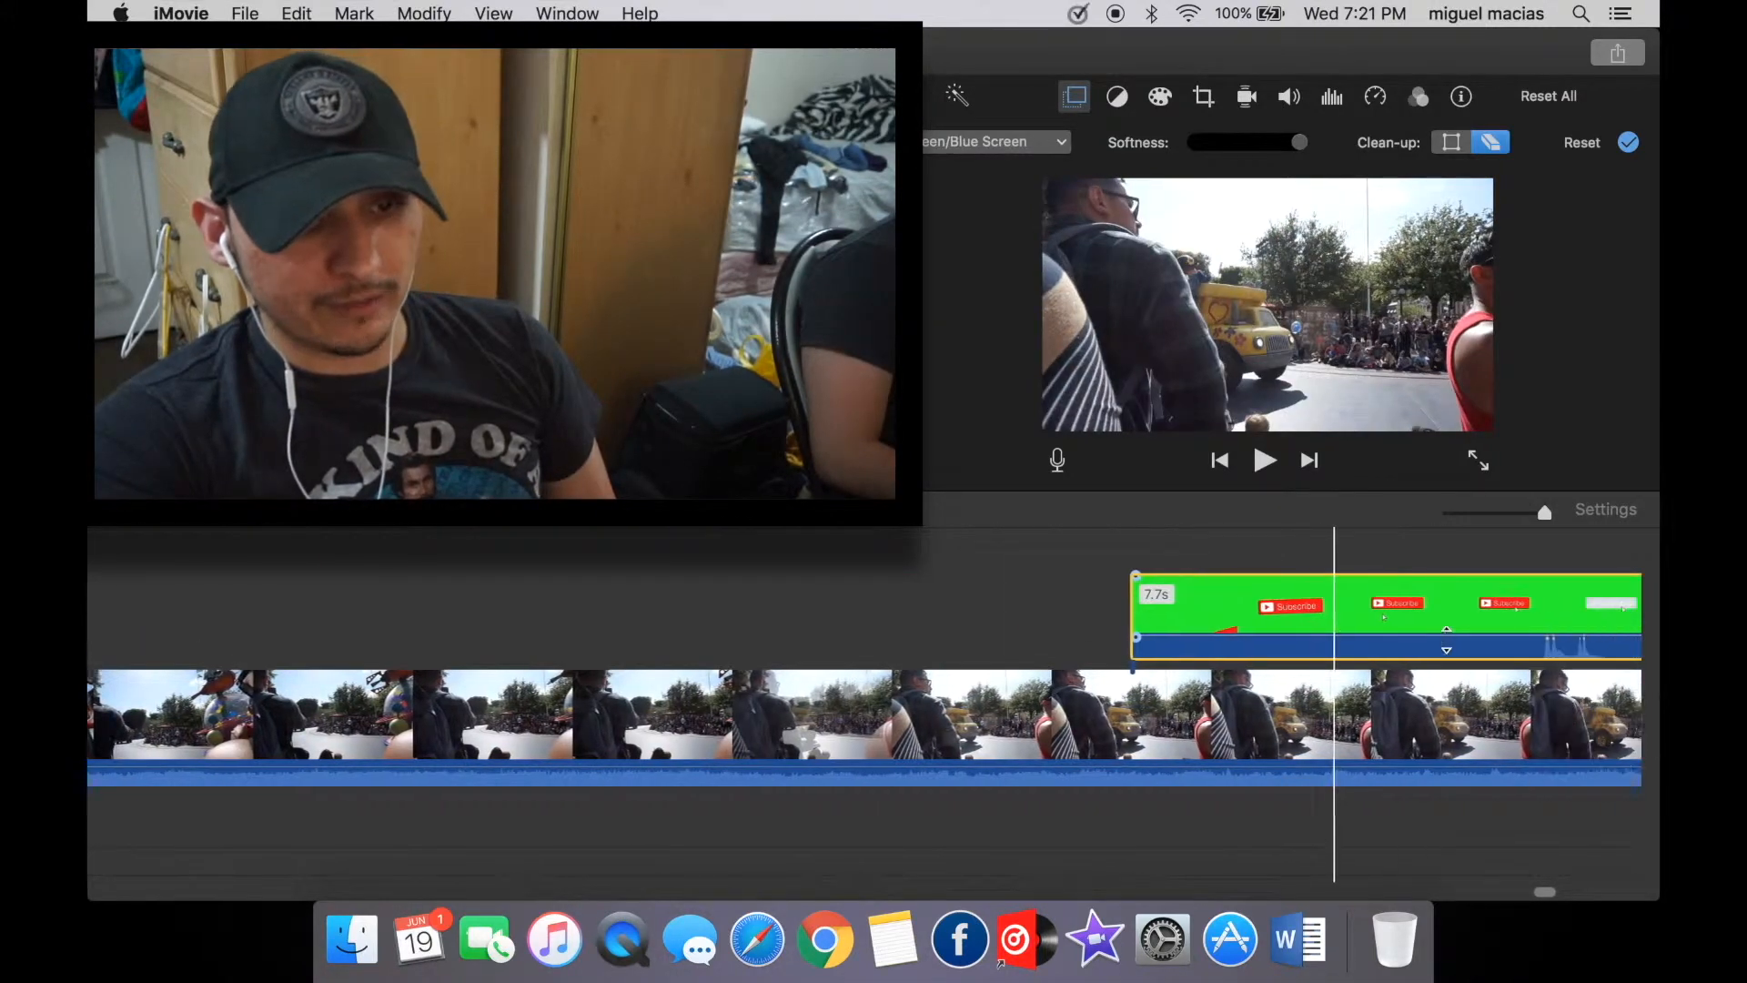
{"action": "scroll", "coordinate": [1237, 619], "scroll_direction": "right", "scroll_amount": 2}
{"action": "scroll", "coordinate": [1379, 663], "scroll_direction": "right", "scroll_amount": 15}
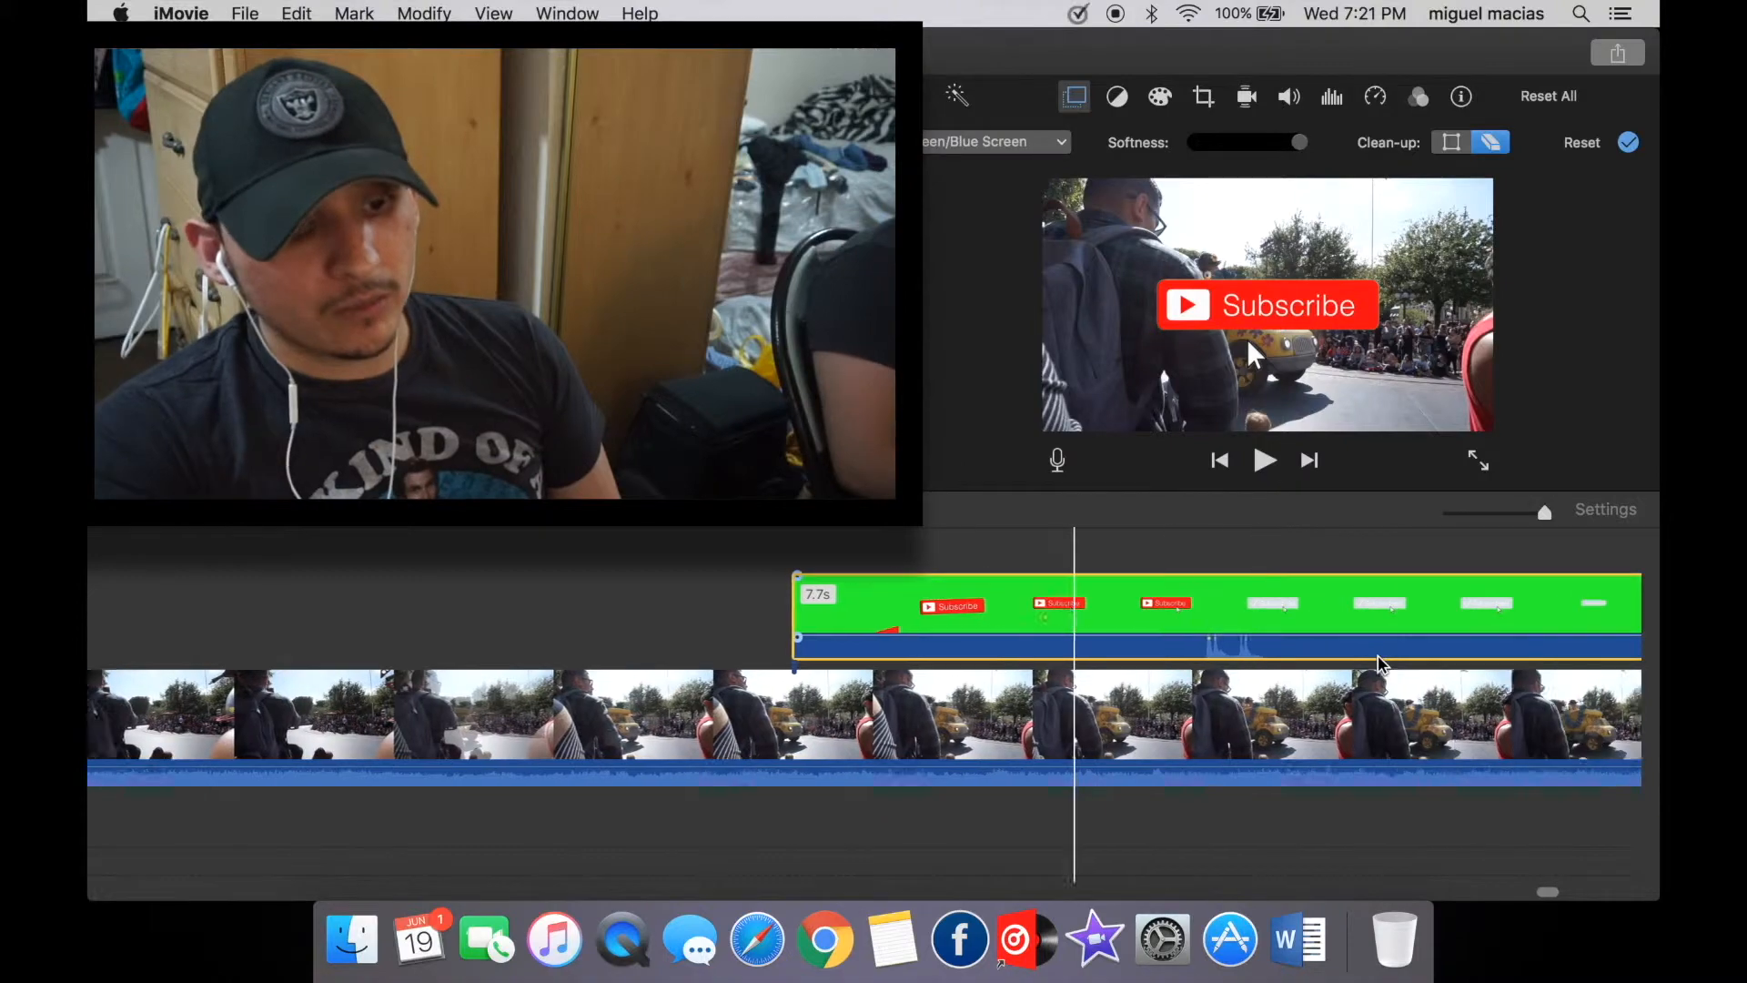
{"action": "scroll", "coordinate": [1306, 783], "scroll_direction": "right", "scroll_amount": 15}
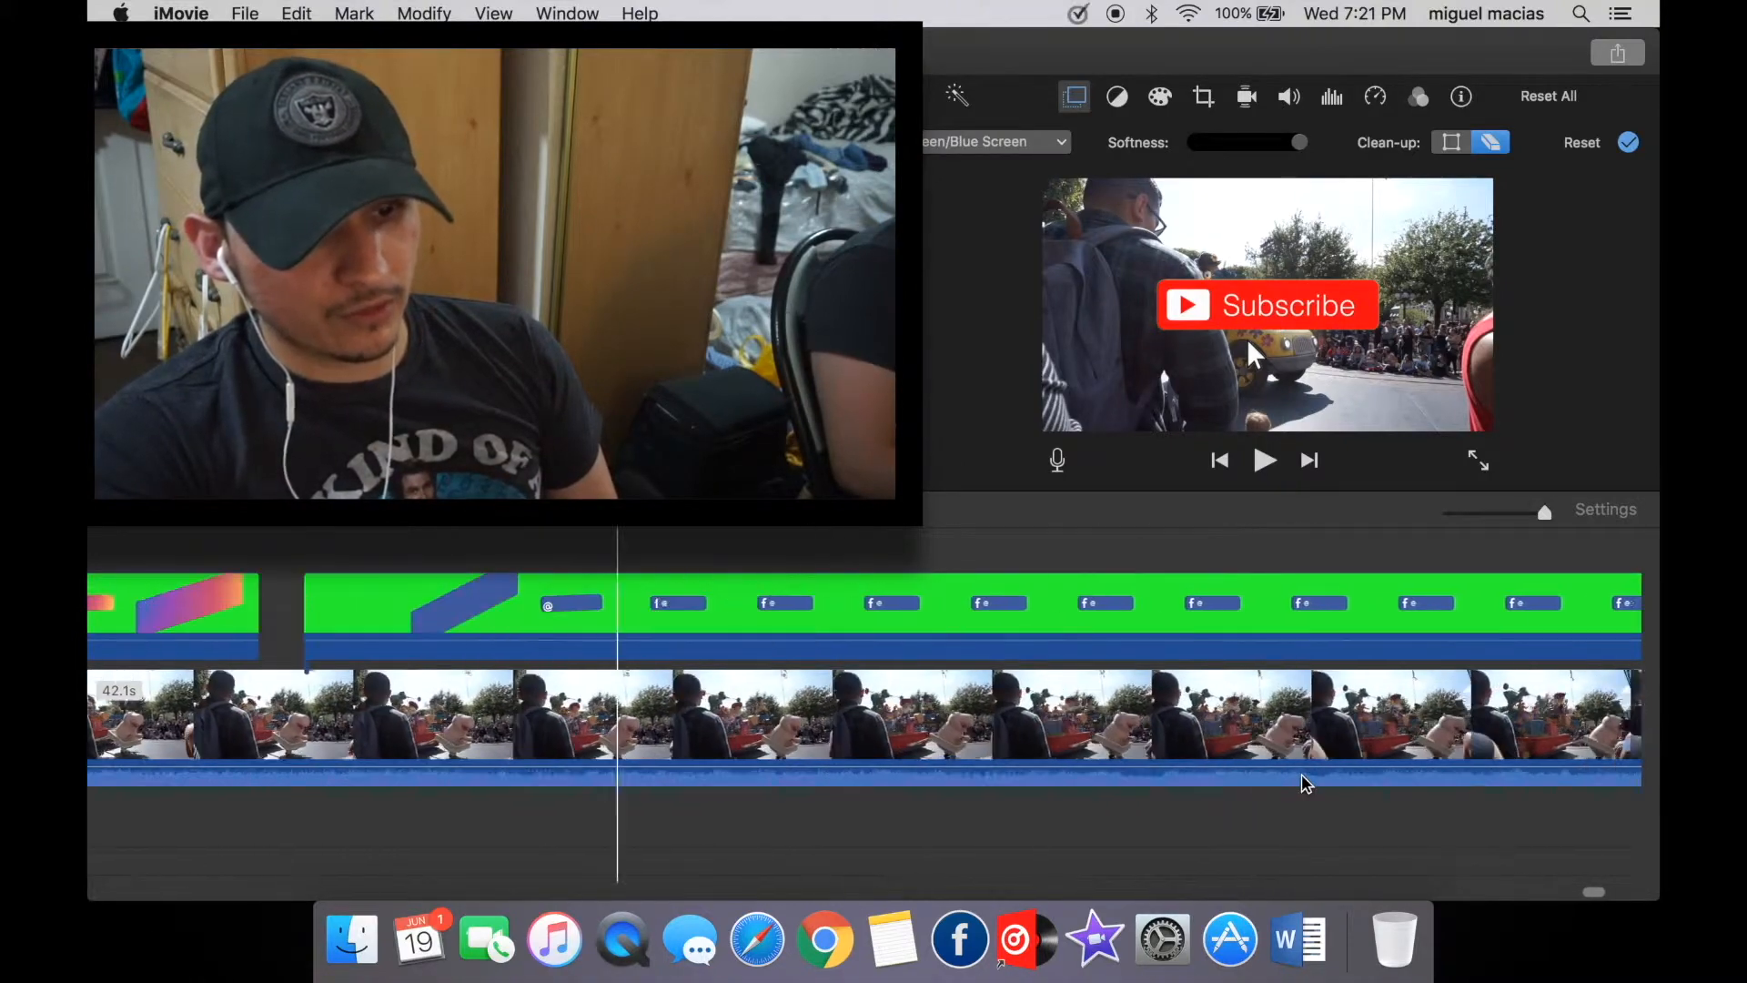
{"action": "scroll", "coordinate": [491, 710], "scroll_direction": "left", "scroll_amount": 5}
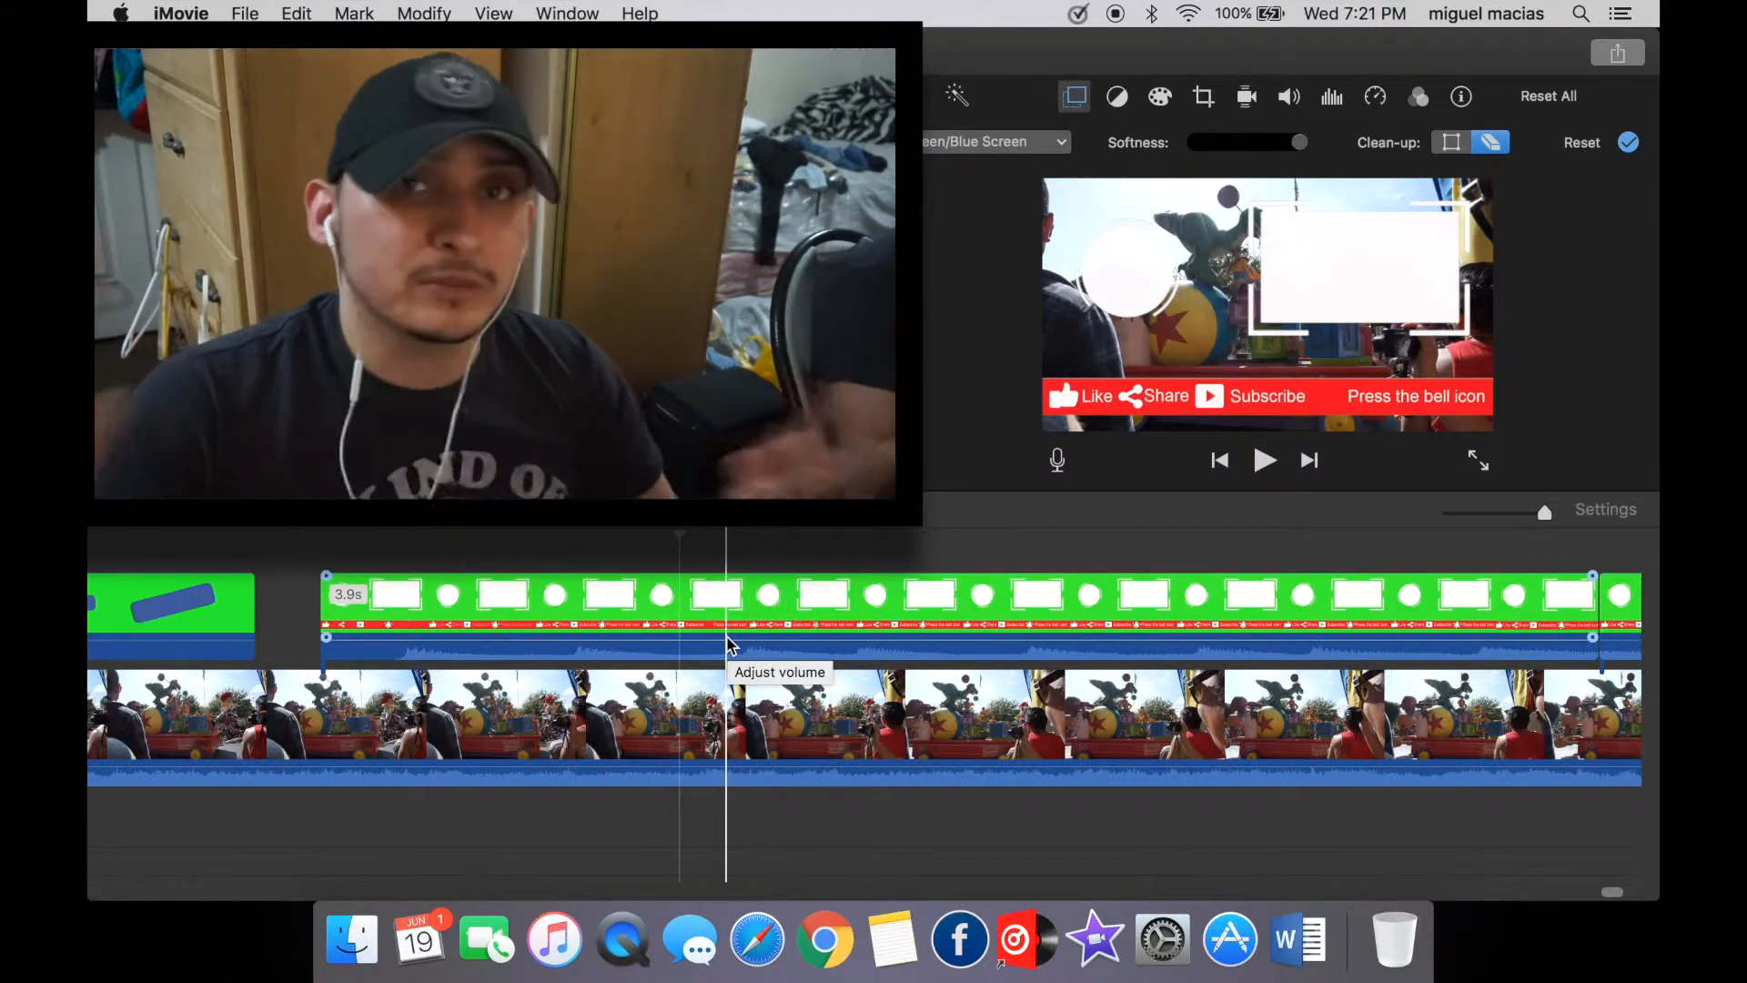
{"action": "scroll", "coordinate": [701, 644], "scroll_direction": "right", "scroll_amount": 15}
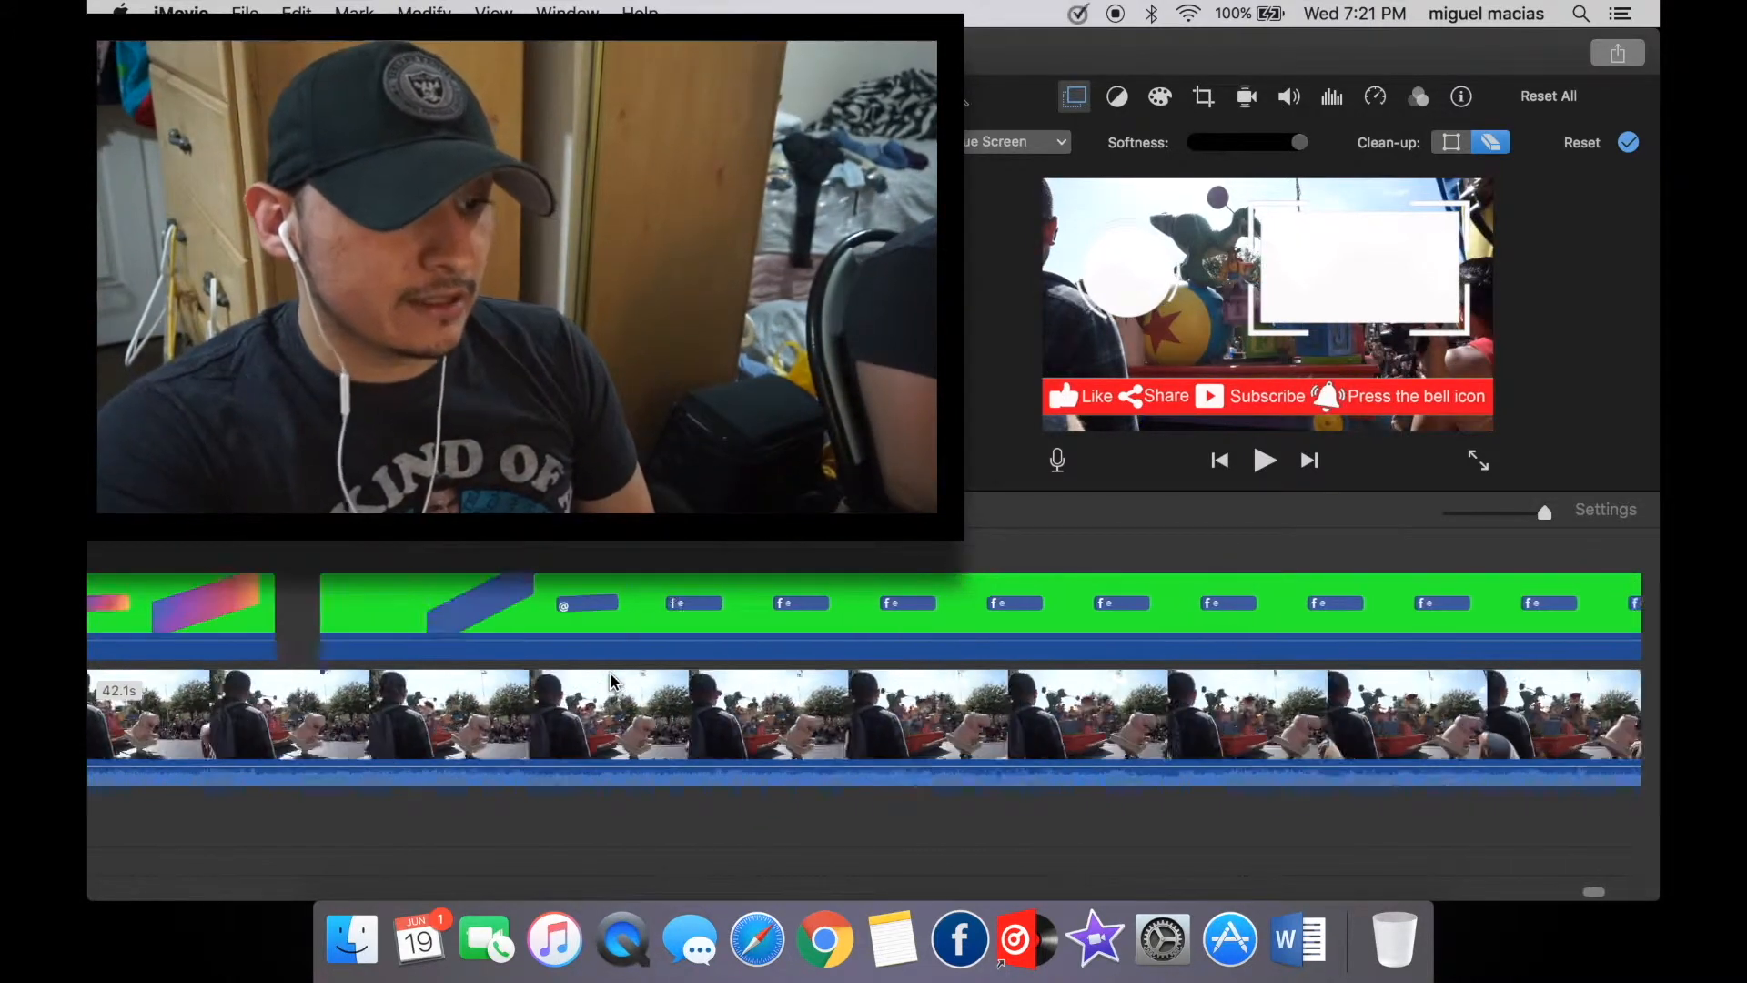
{"action": "scroll", "coordinate": [611, 681], "scroll_direction": "right", "scroll_amount": 10}
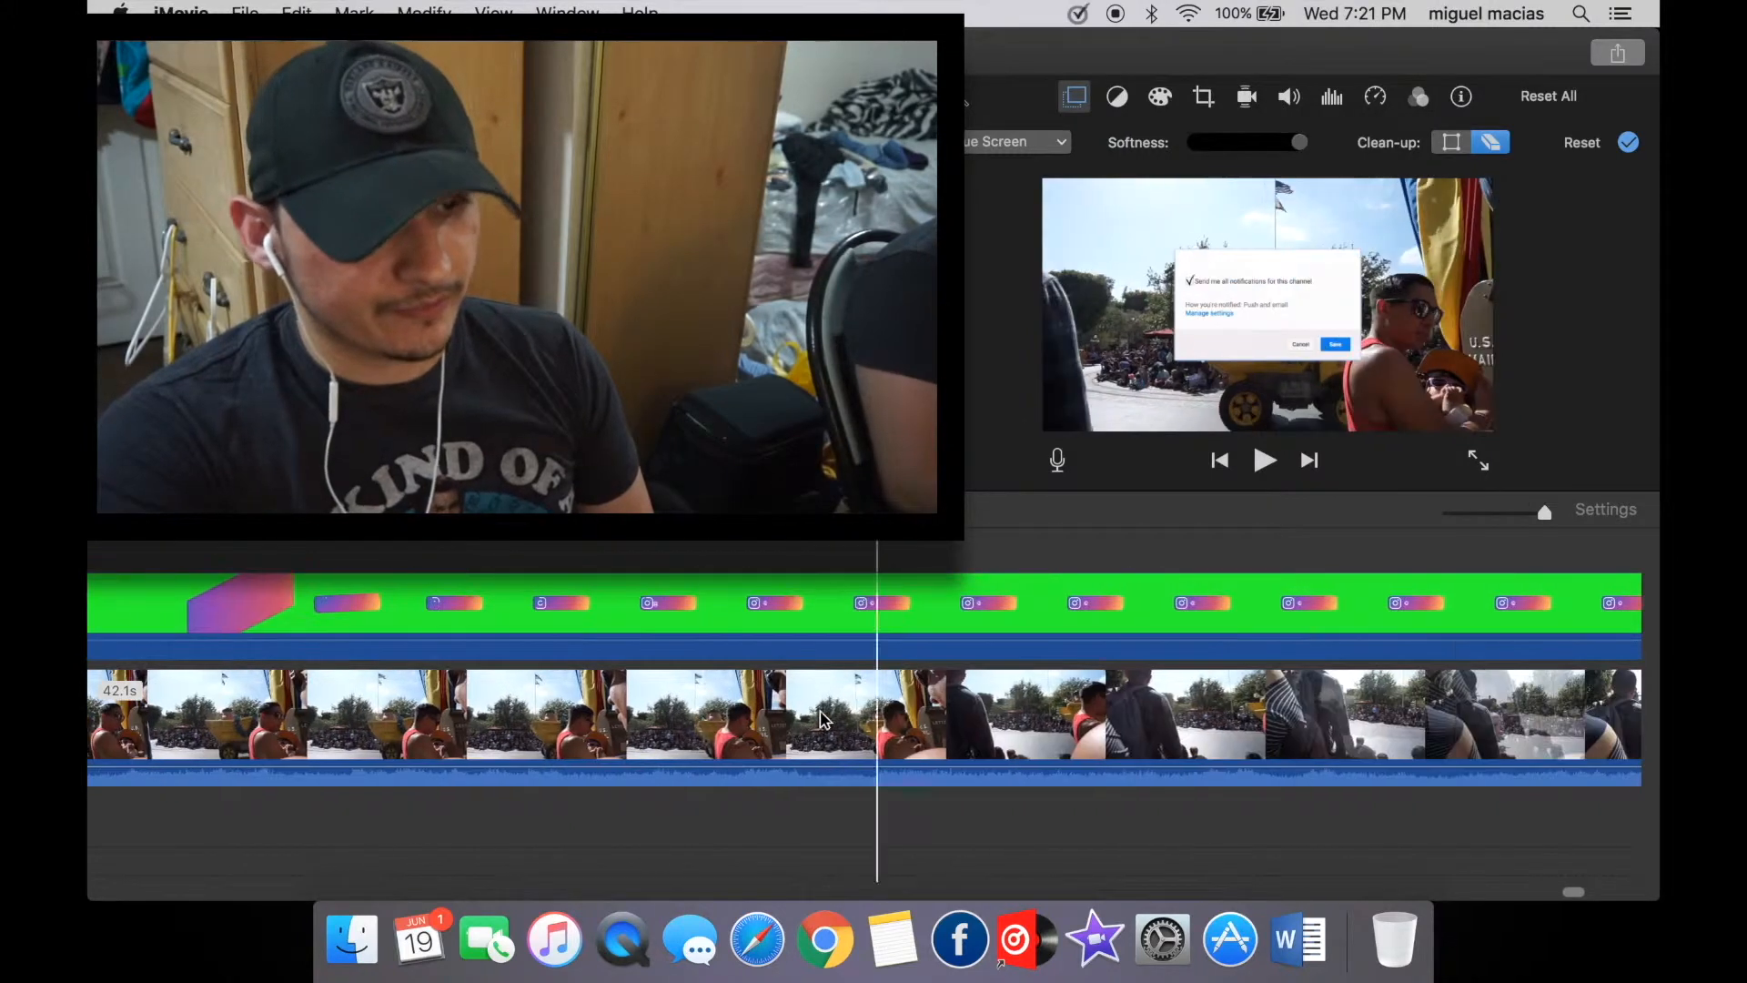
Add a centred single-line title above the Instagram animation from where its @ sign has appeared, and enter the account handle as text.
{"action": "scroll", "coordinate": [355, 646], "scroll_direction": "left", "scroll_amount": 10}
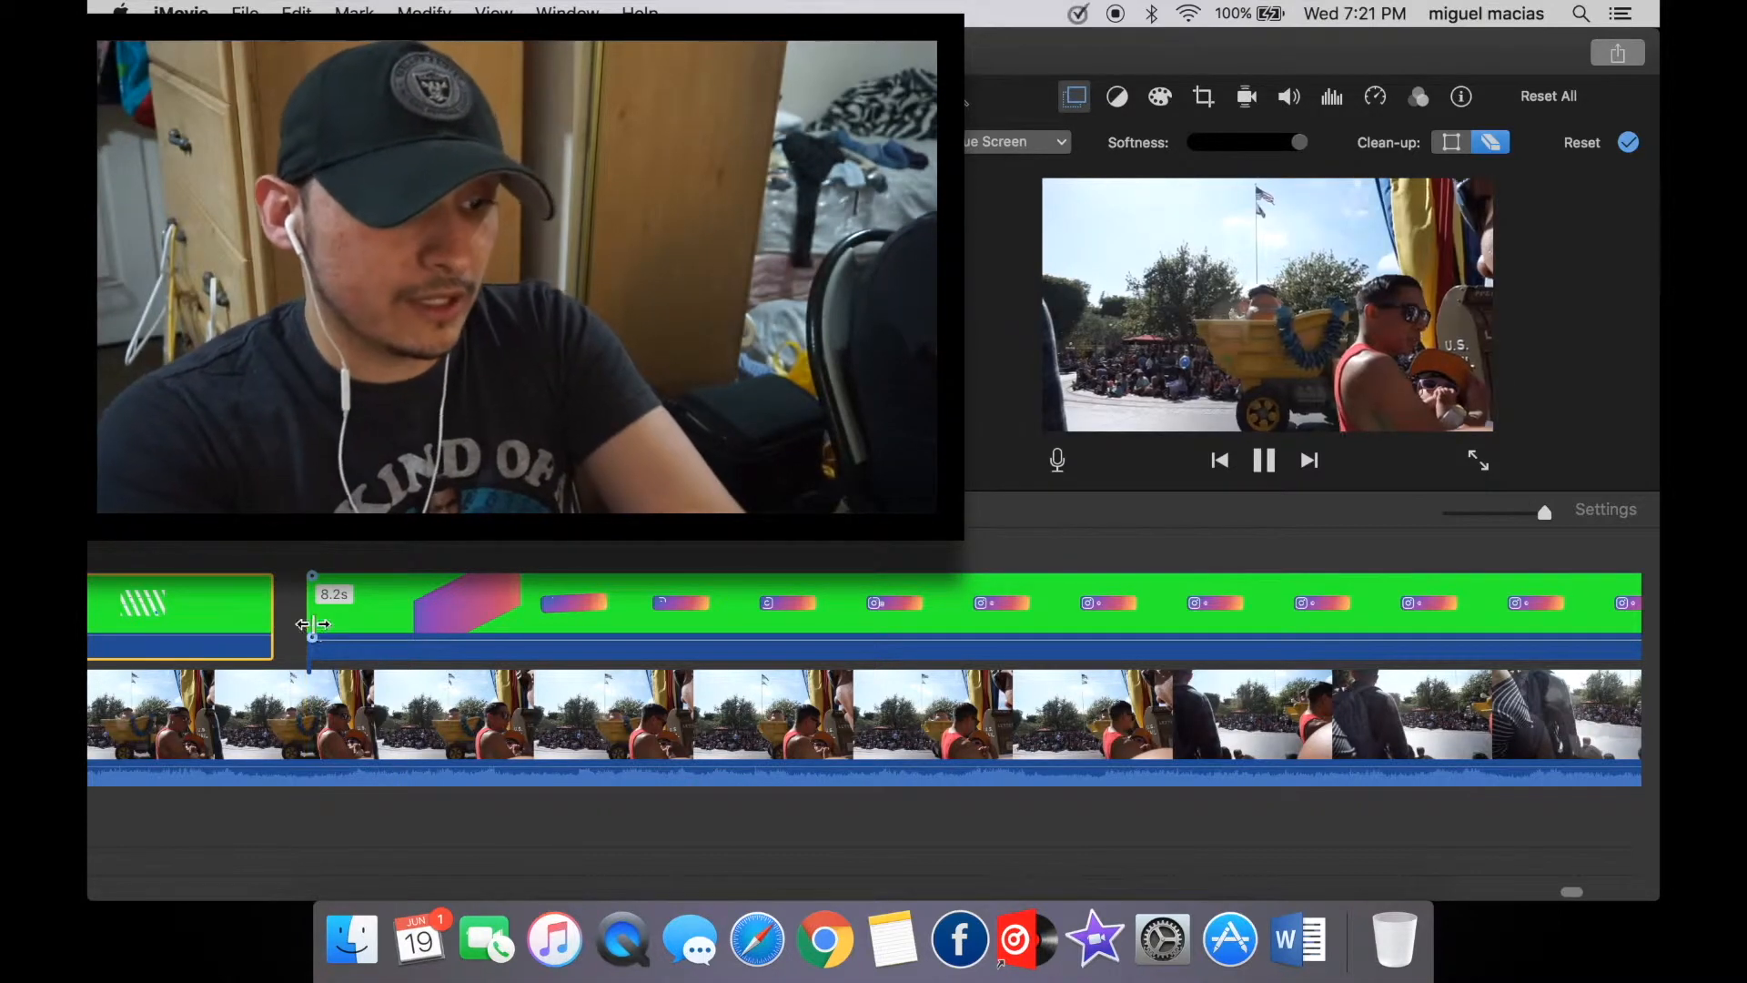
{"action": "scroll", "coordinate": [642, 716], "scroll_direction": "right", "scroll_amount": 5}
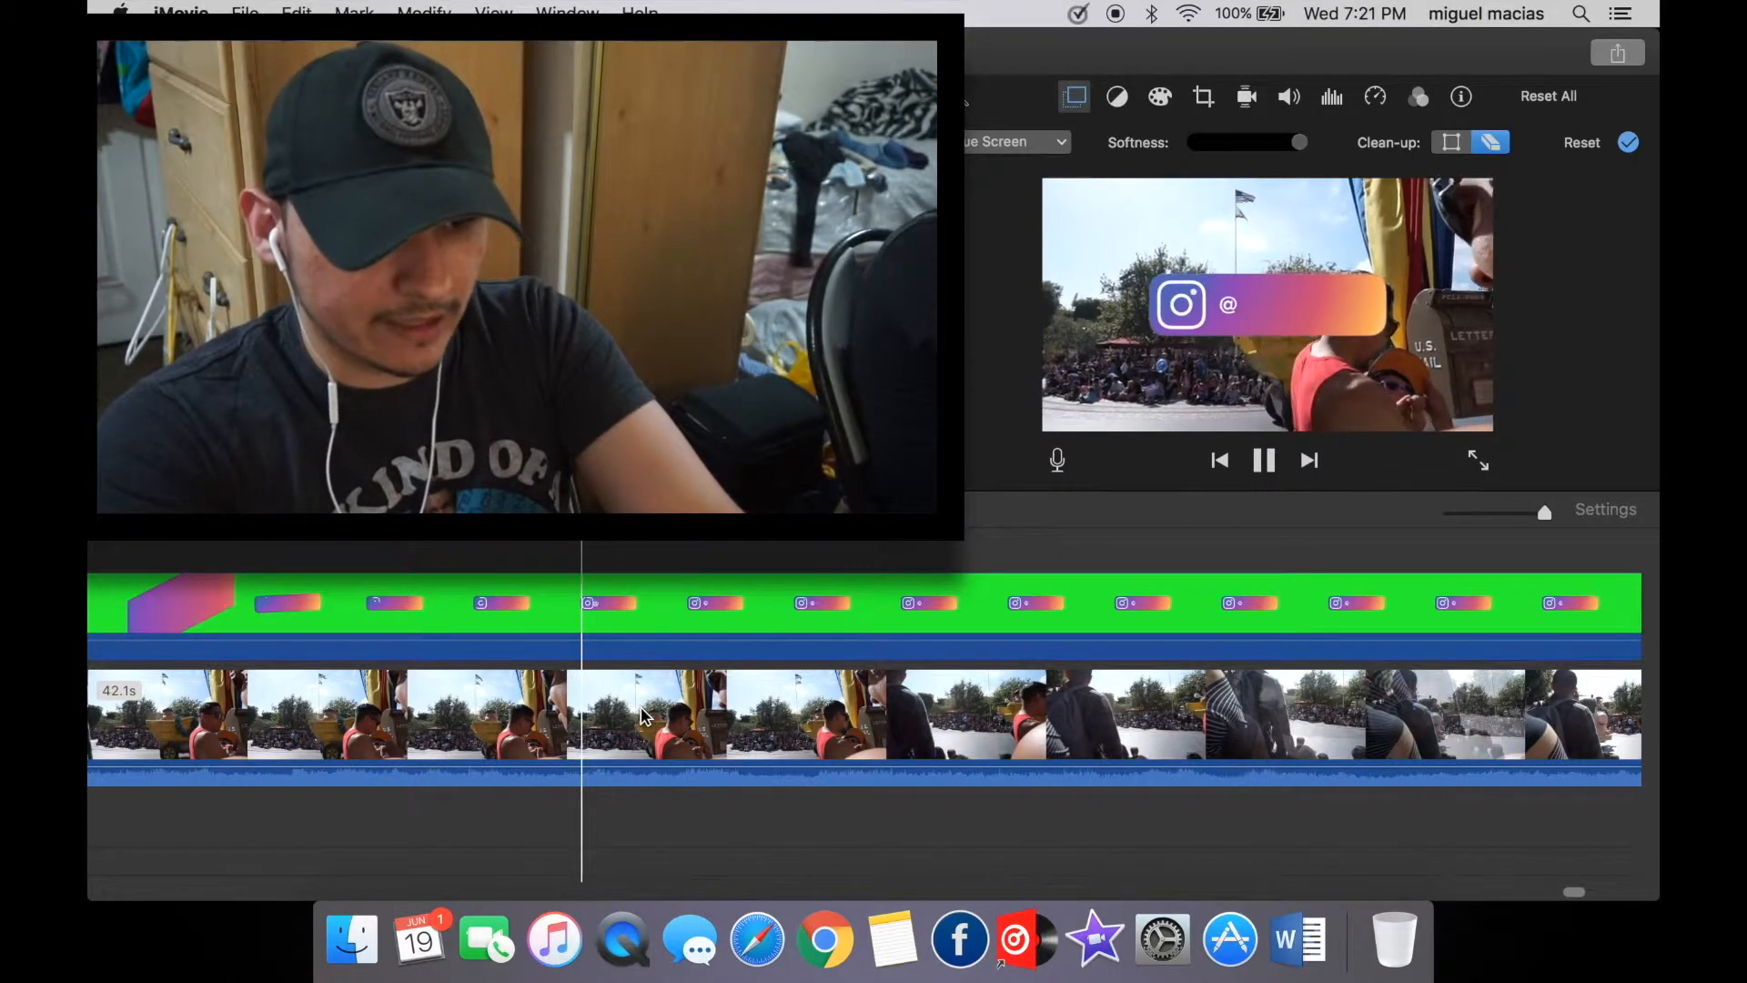
{"action": "key", "text": "space"}
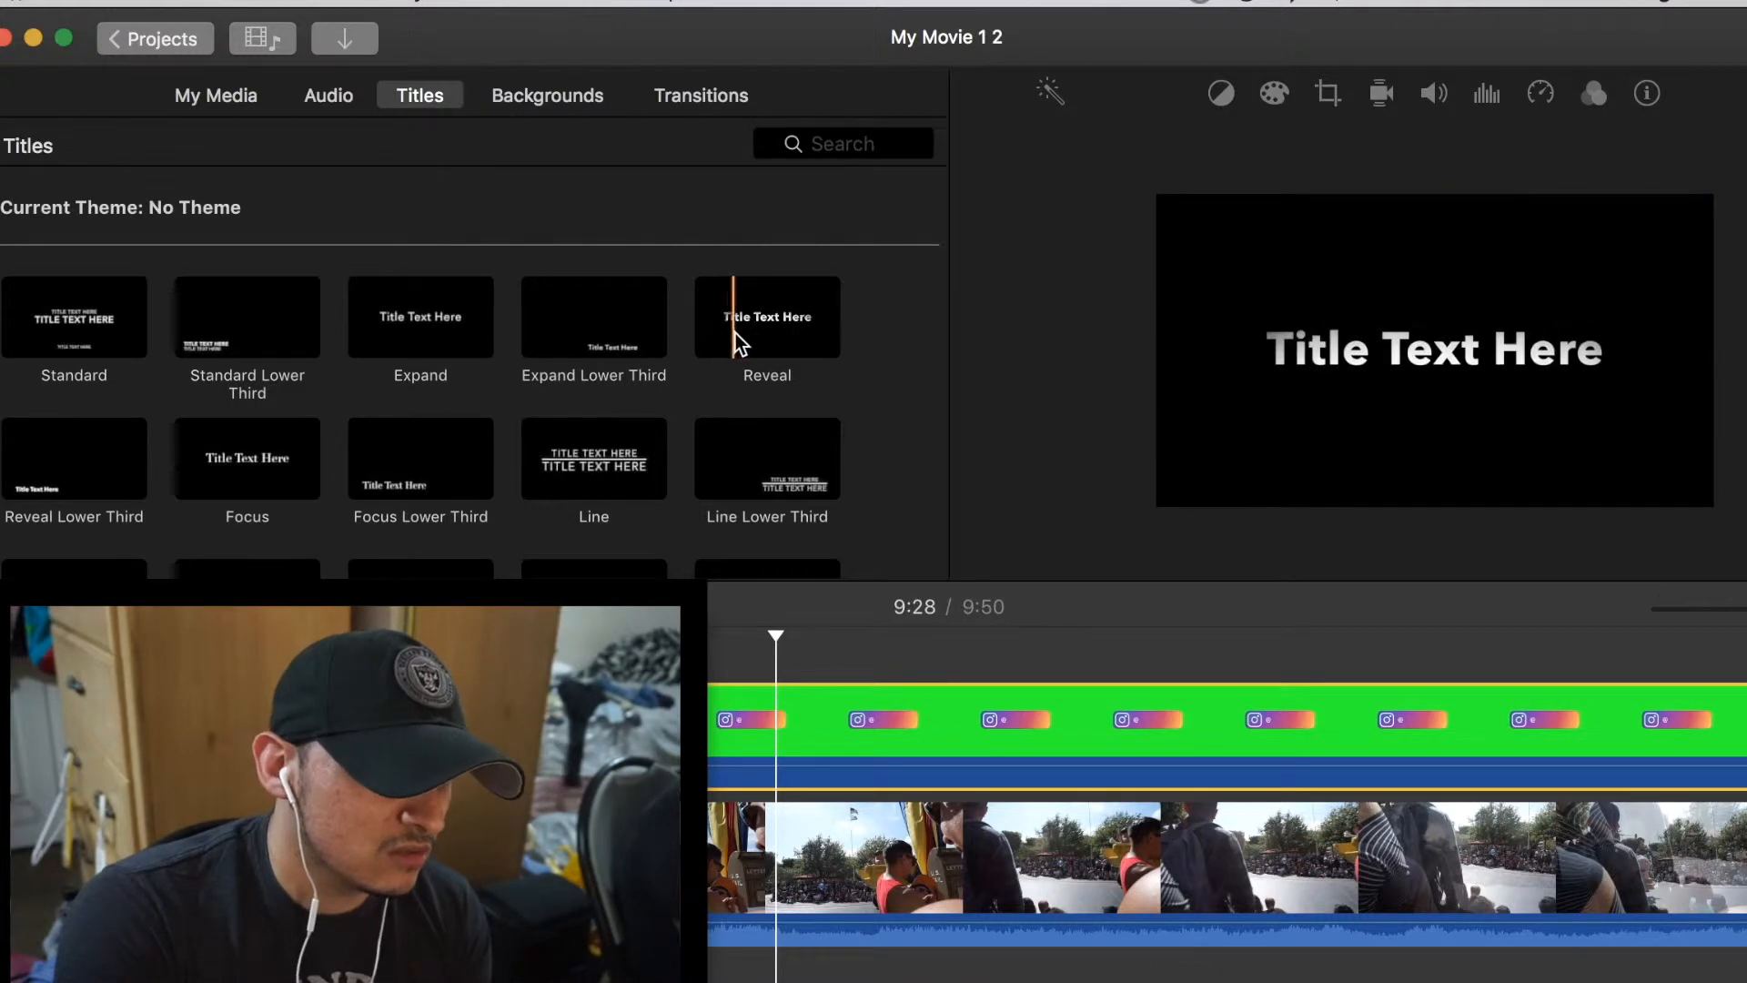
{"action": "scroll", "coordinate": [460, 455], "scroll_direction": "down", "scroll_amount": 2}
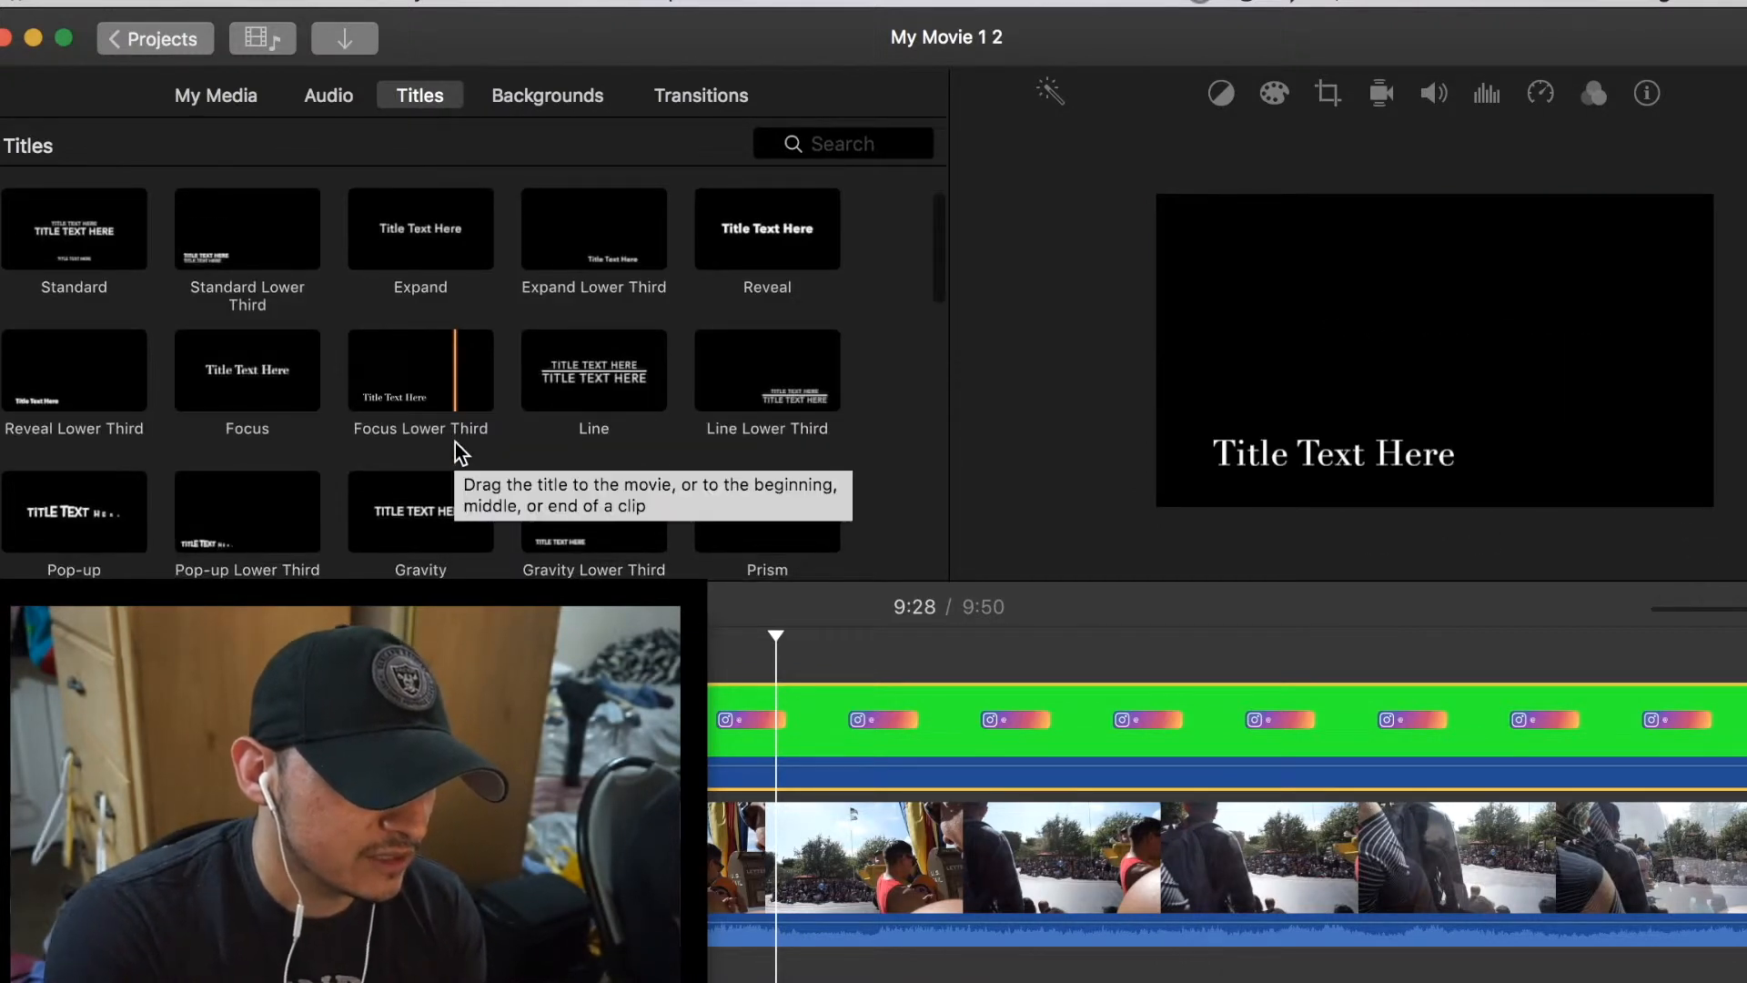
{"action": "scroll", "coordinate": [460, 455], "scroll_direction": "up", "scroll_amount": 2}
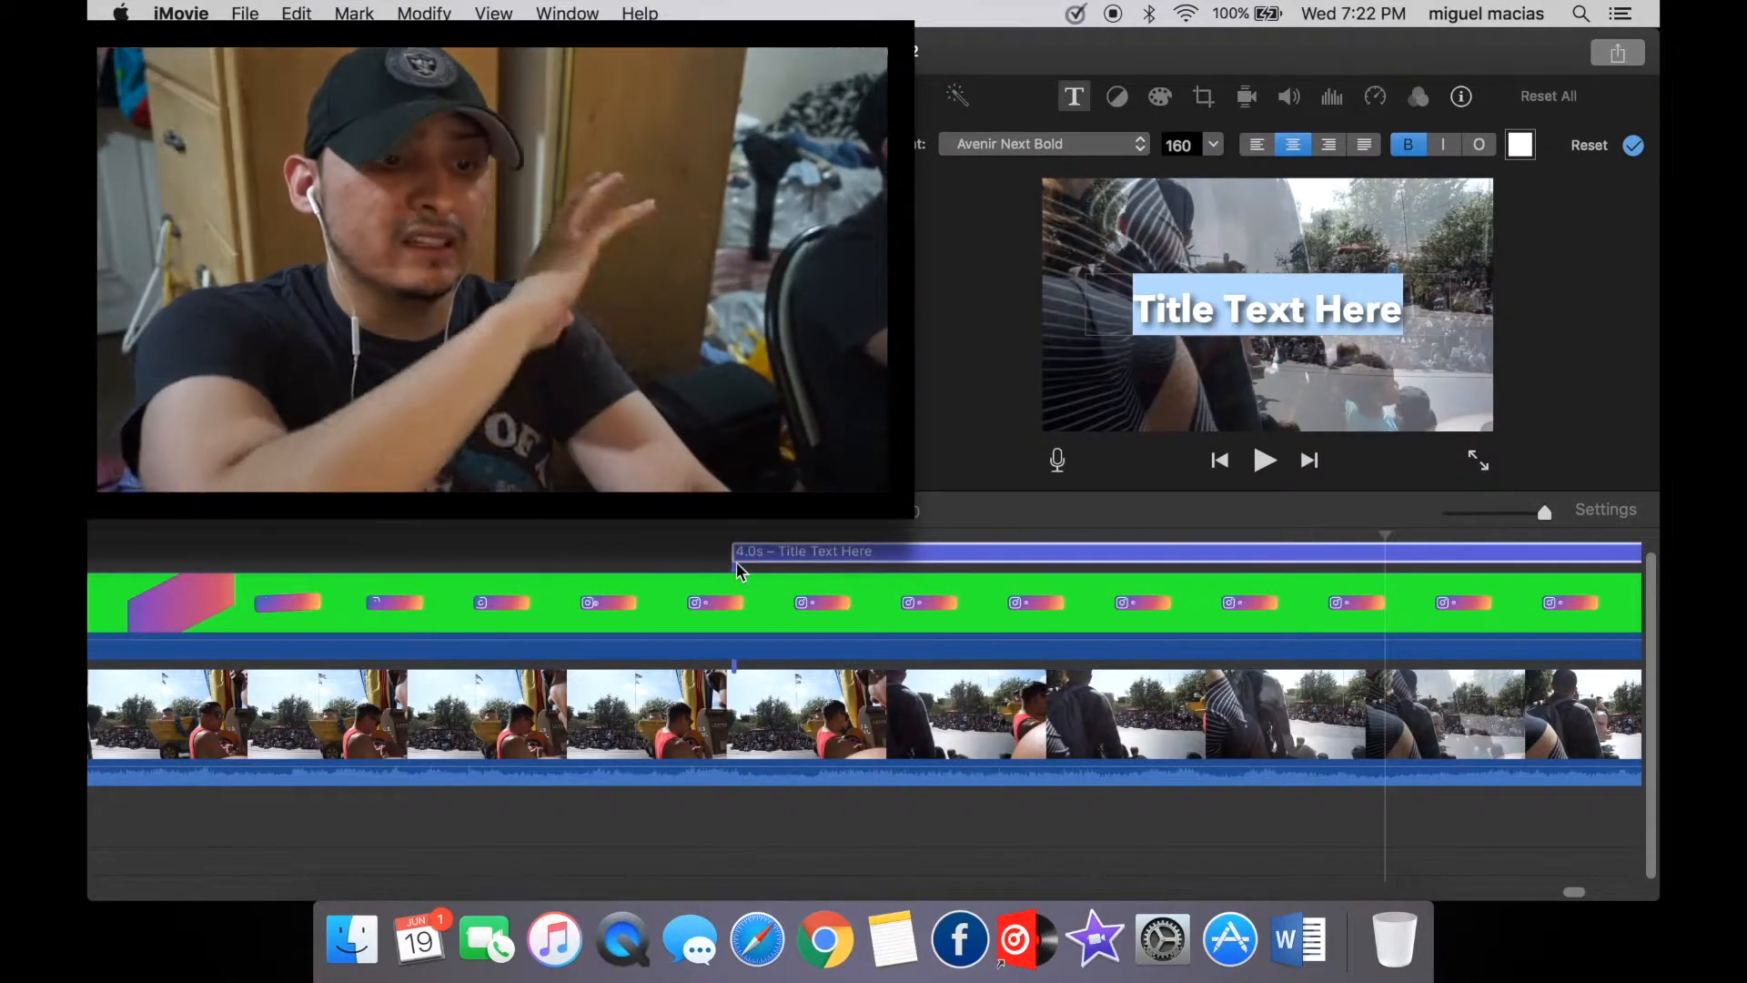
{"action": "key", "text": "BackSpace"}
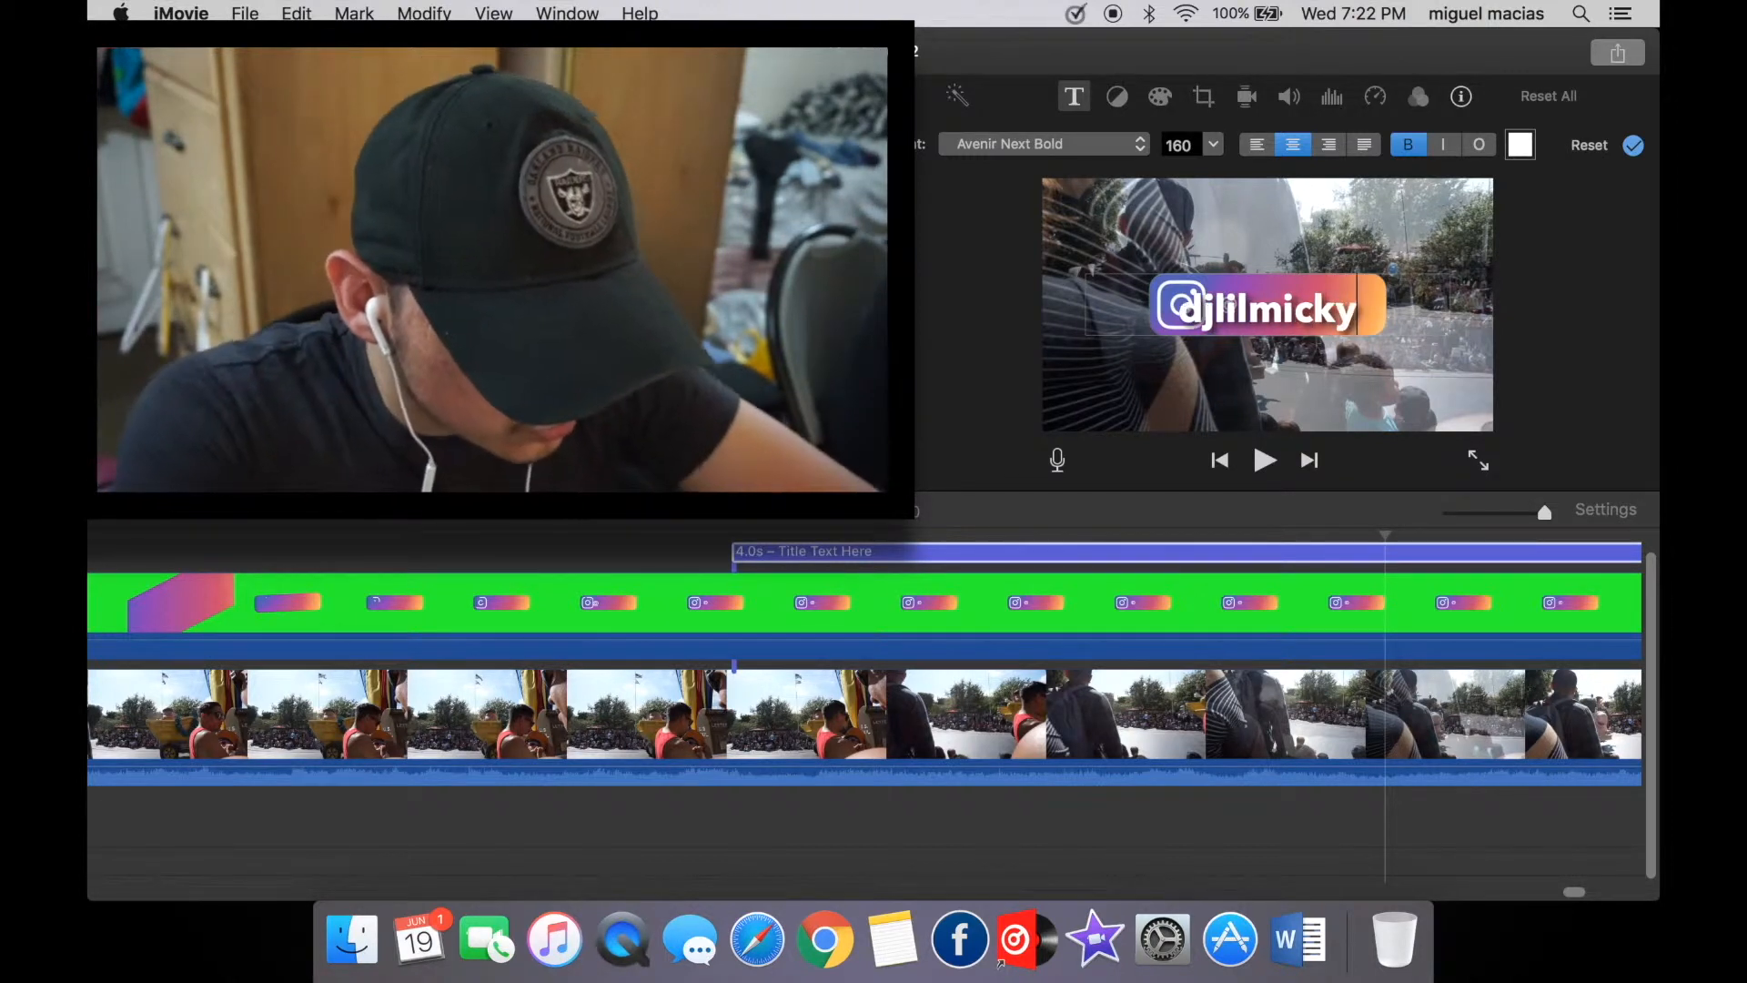
{"action": "type", "text": "djlilmicky95"}
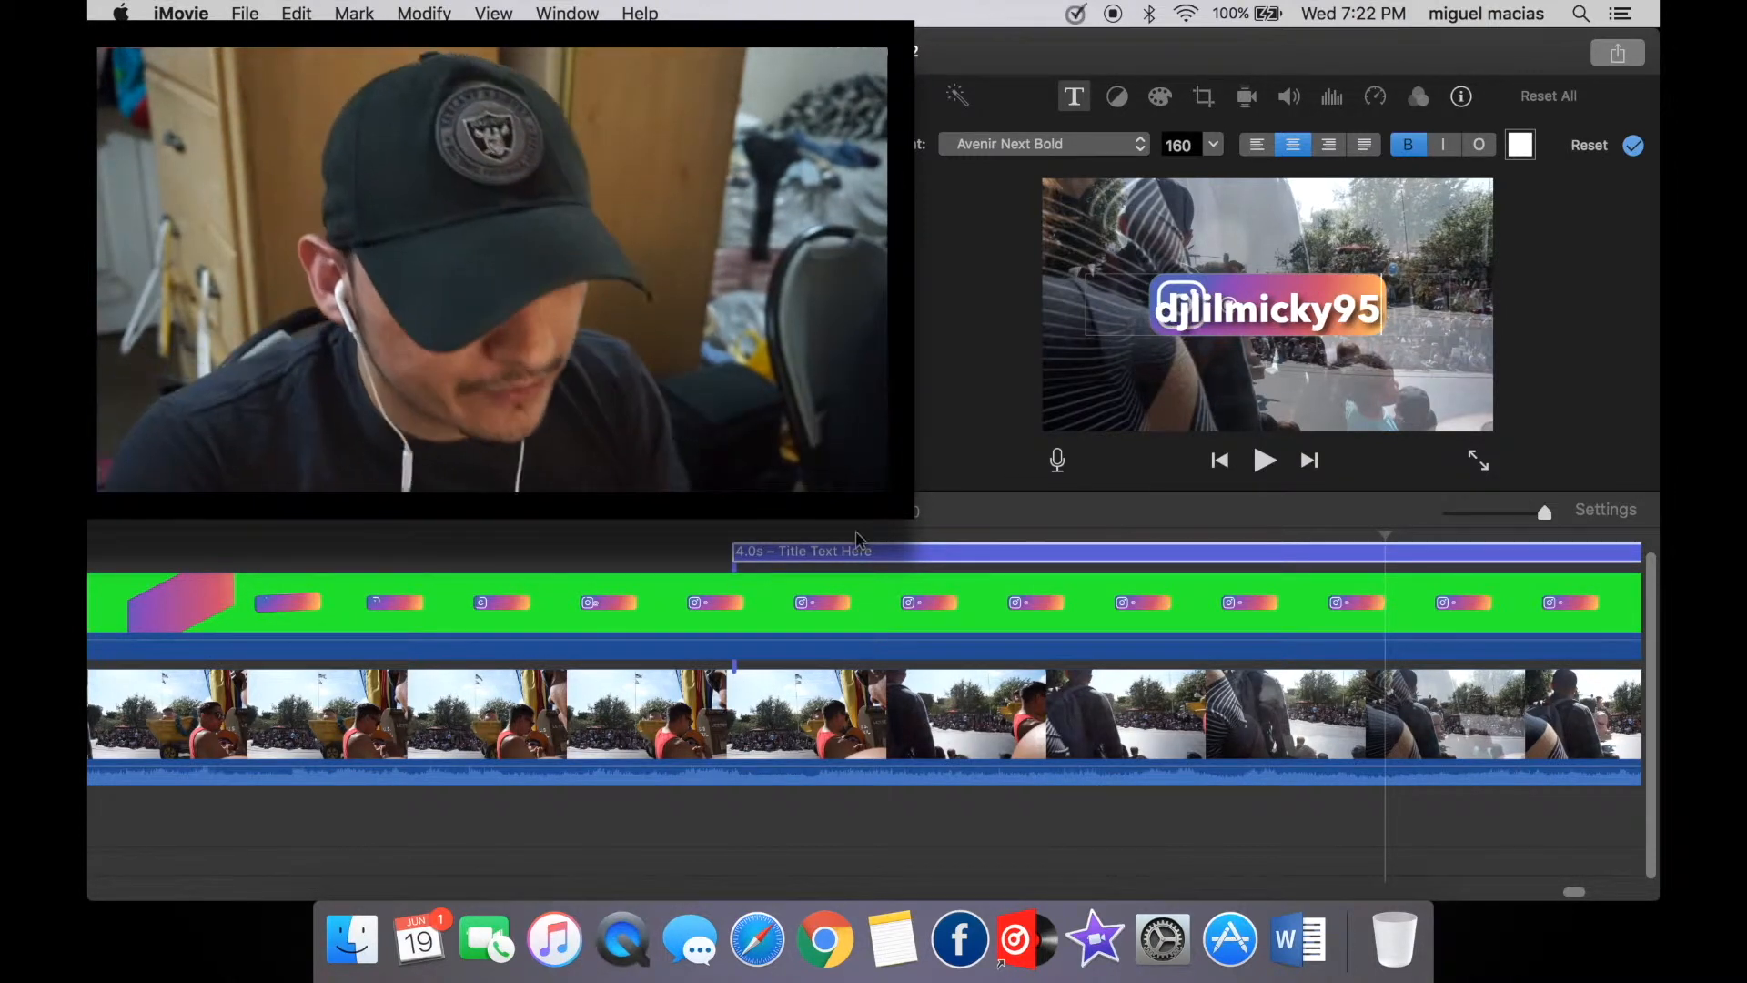
Set the handle title's font size to 80, place it just after the banner's @ sign, and make the title last 5.0 seconds.
{"action": "left_click", "coordinate": [1216, 145]}
{"action": "left_click", "coordinate": [1176, 221]}
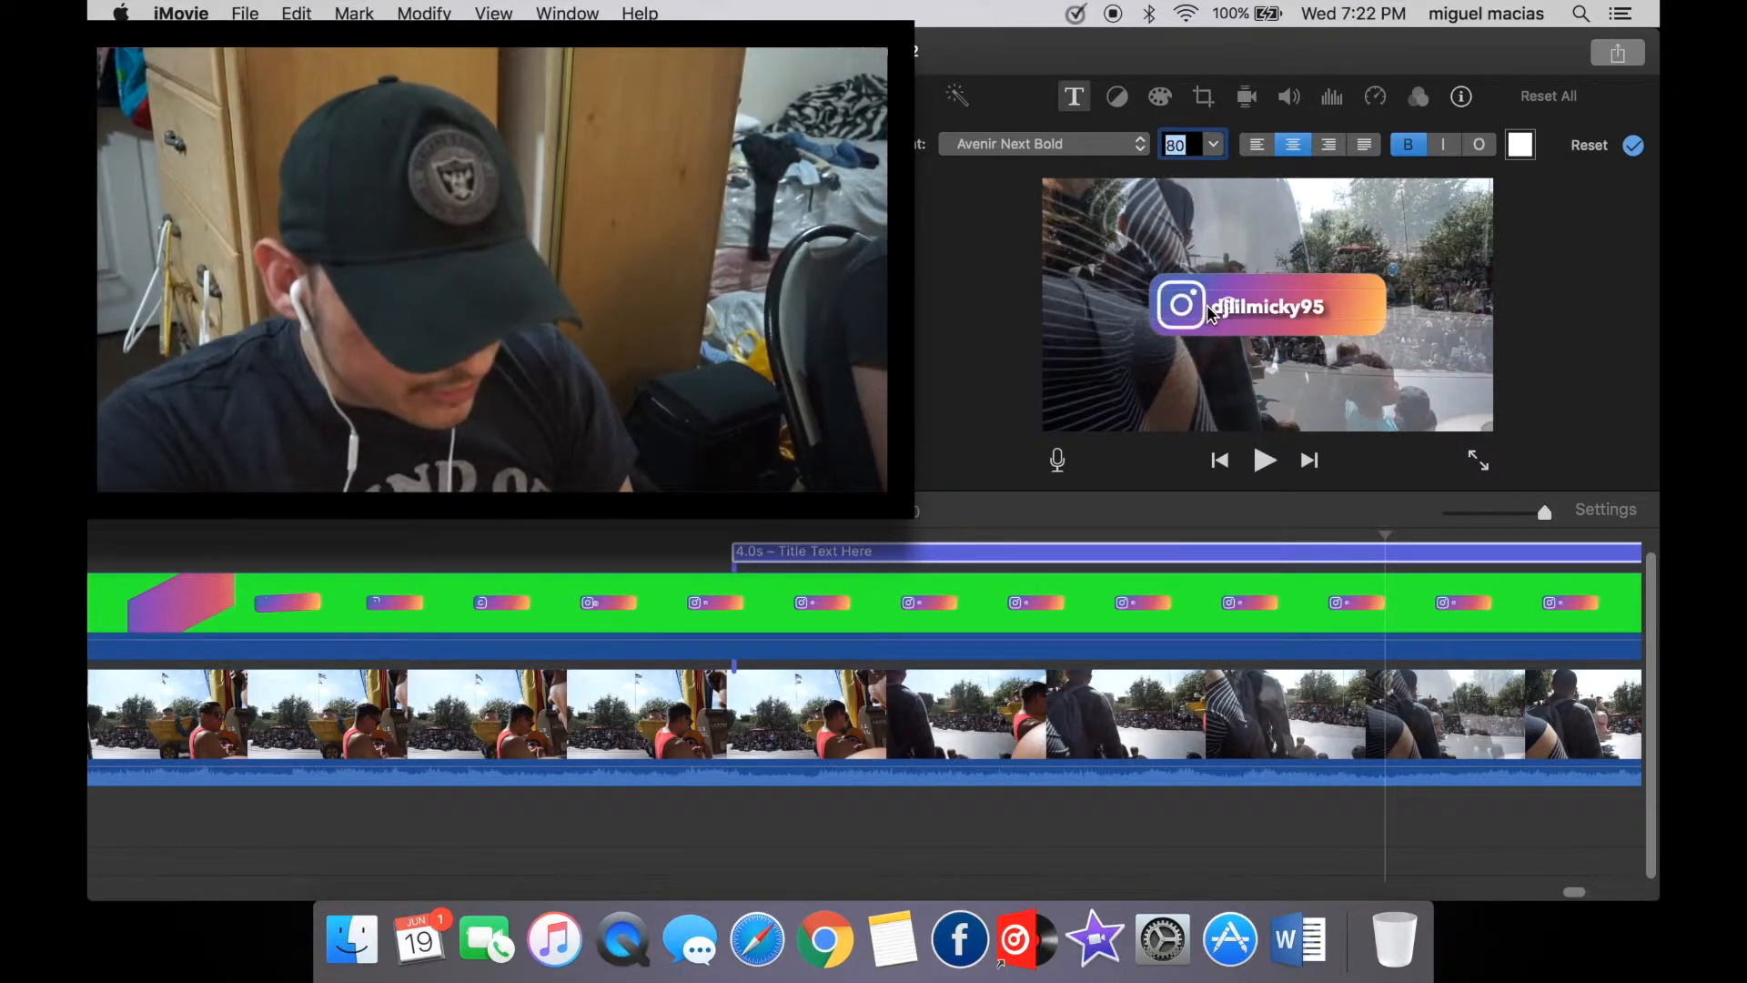
{"action": "left_click", "coordinate": [1070, 96]}
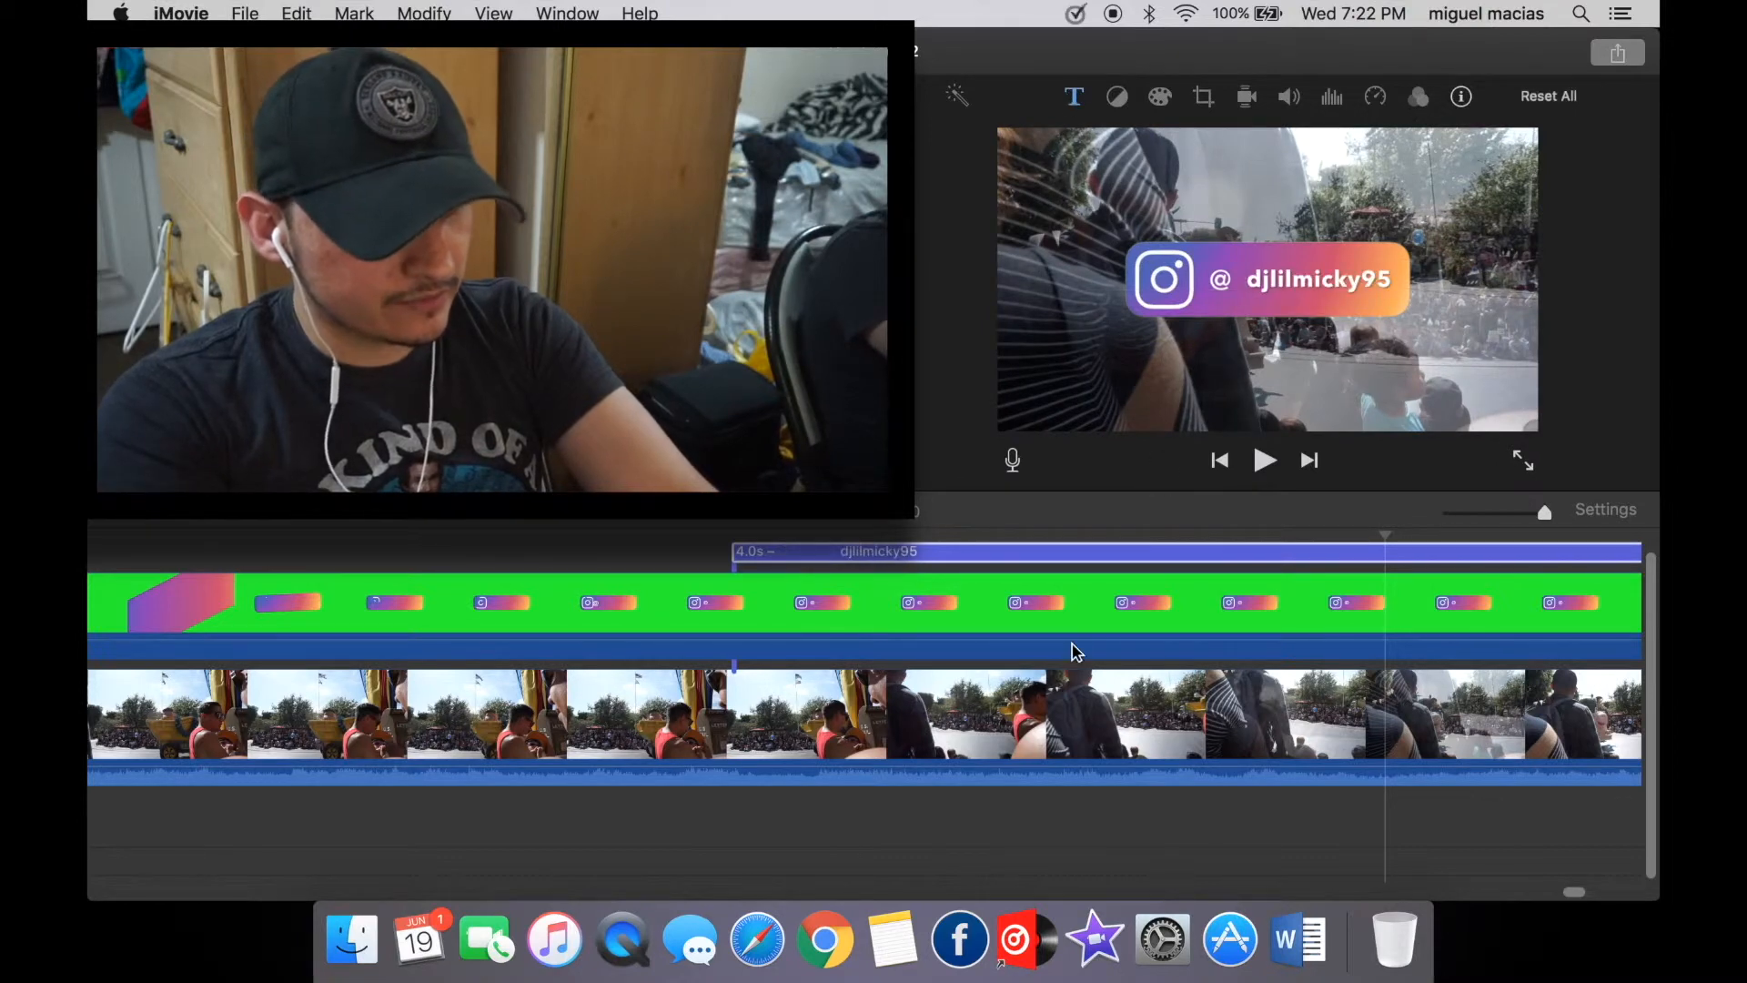
{"action": "scroll", "coordinate": [804, 607], "scroll_direction": "right", "scroll_amount": 5}
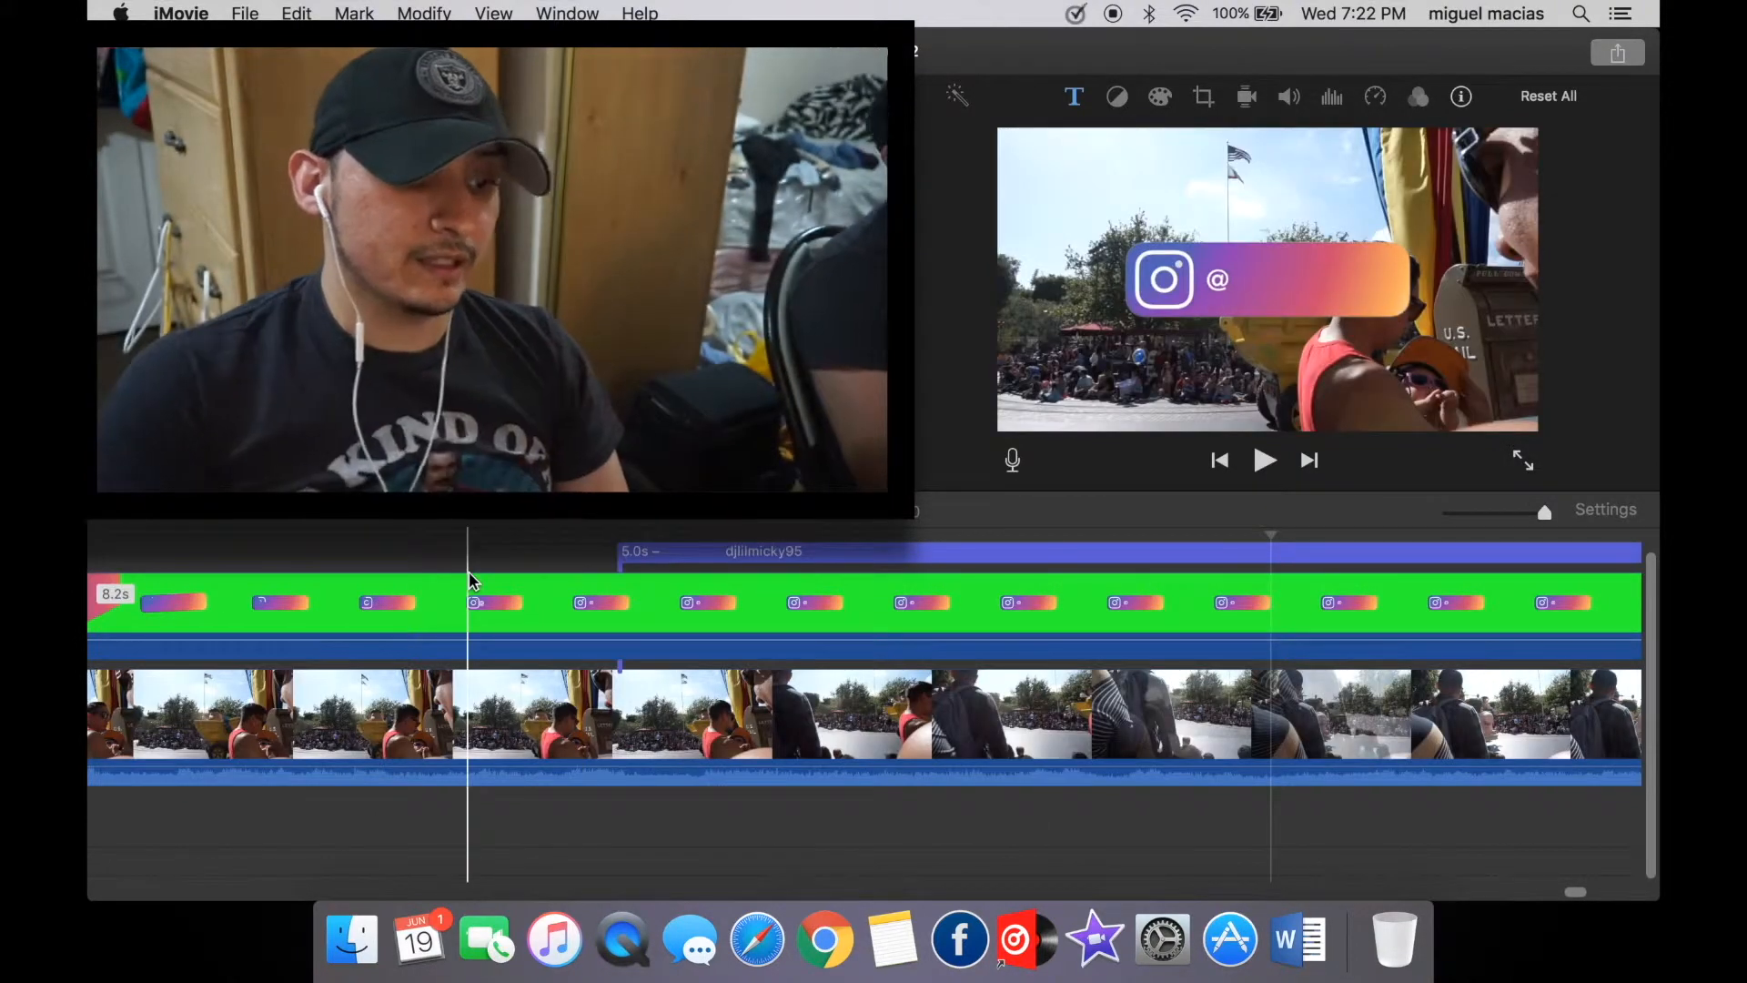
Play back the Instagram title and the footage through the end screen.
{"action": "key", "text": "space"}
{"action": "left_click", "coordinate": [844, 608]}
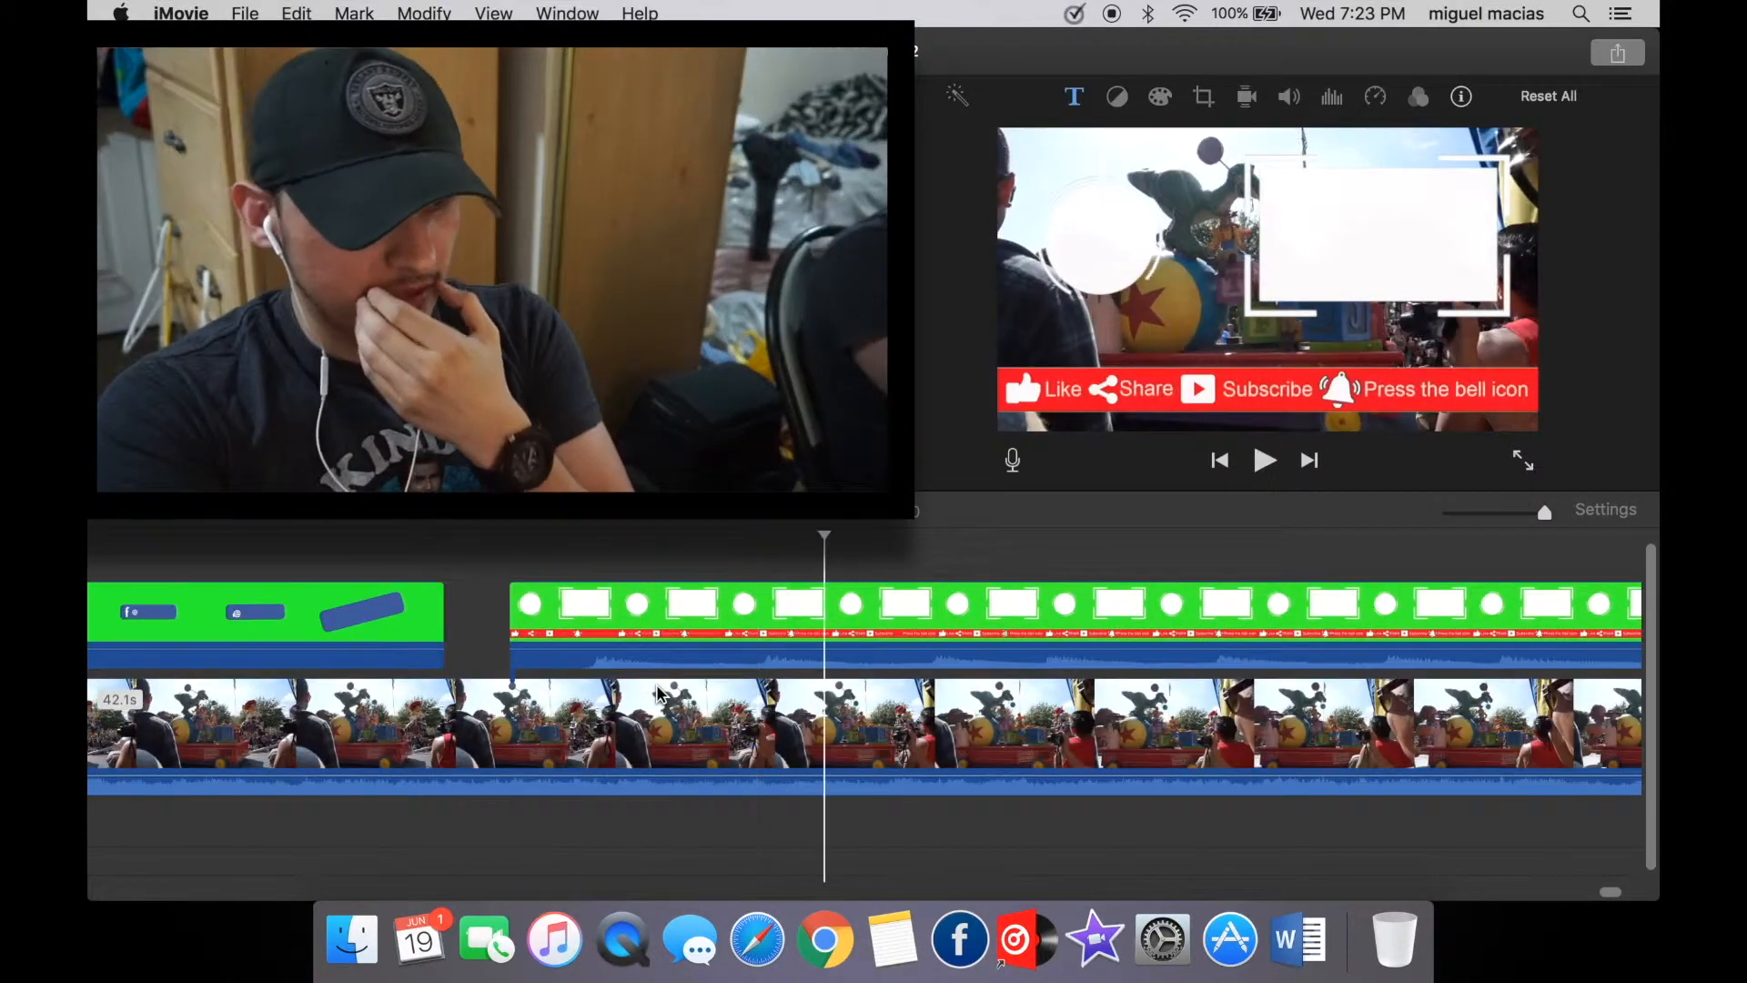
{"action": "key", "text": "space"}
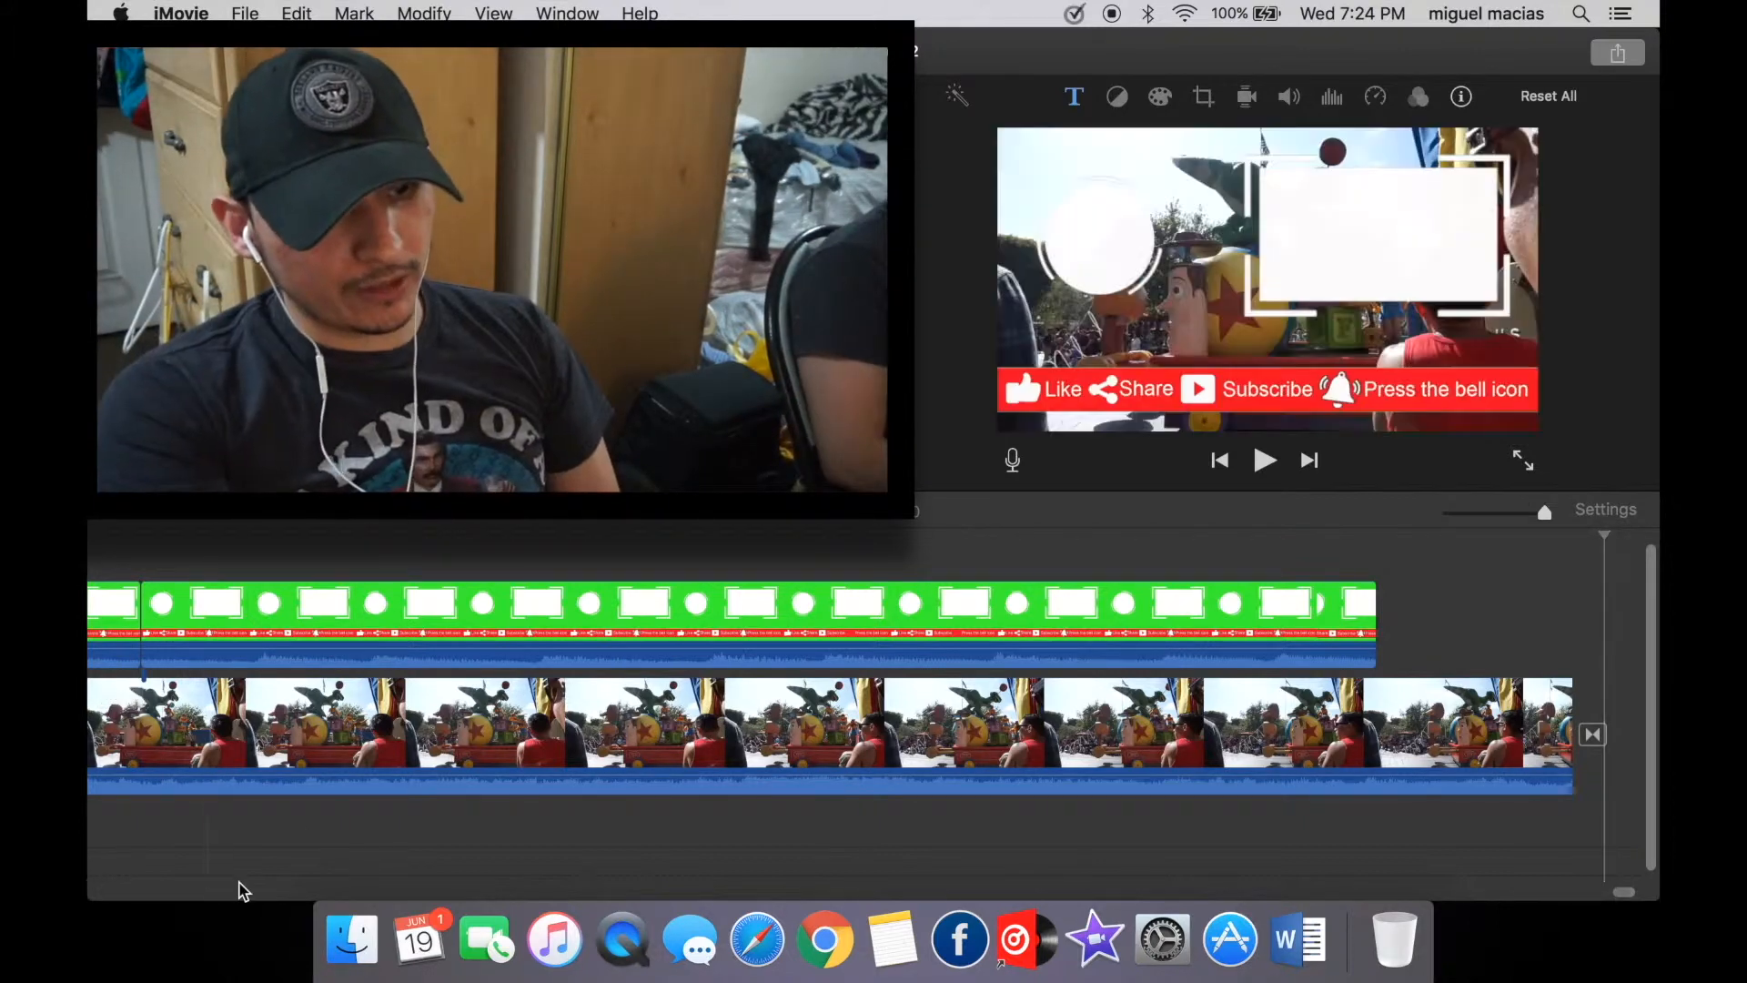
Split the main footage just before the end screen starts and mute the audio of the part beneath the end screen.
{"action": "scroll", "coordinate": [361, 813], "scroll_direction": "left", "scroll_amount": 3}
{"action": "scroll", "coordinate": [511, 807], "scroll_direction": "left", "scroll_amount": 5}
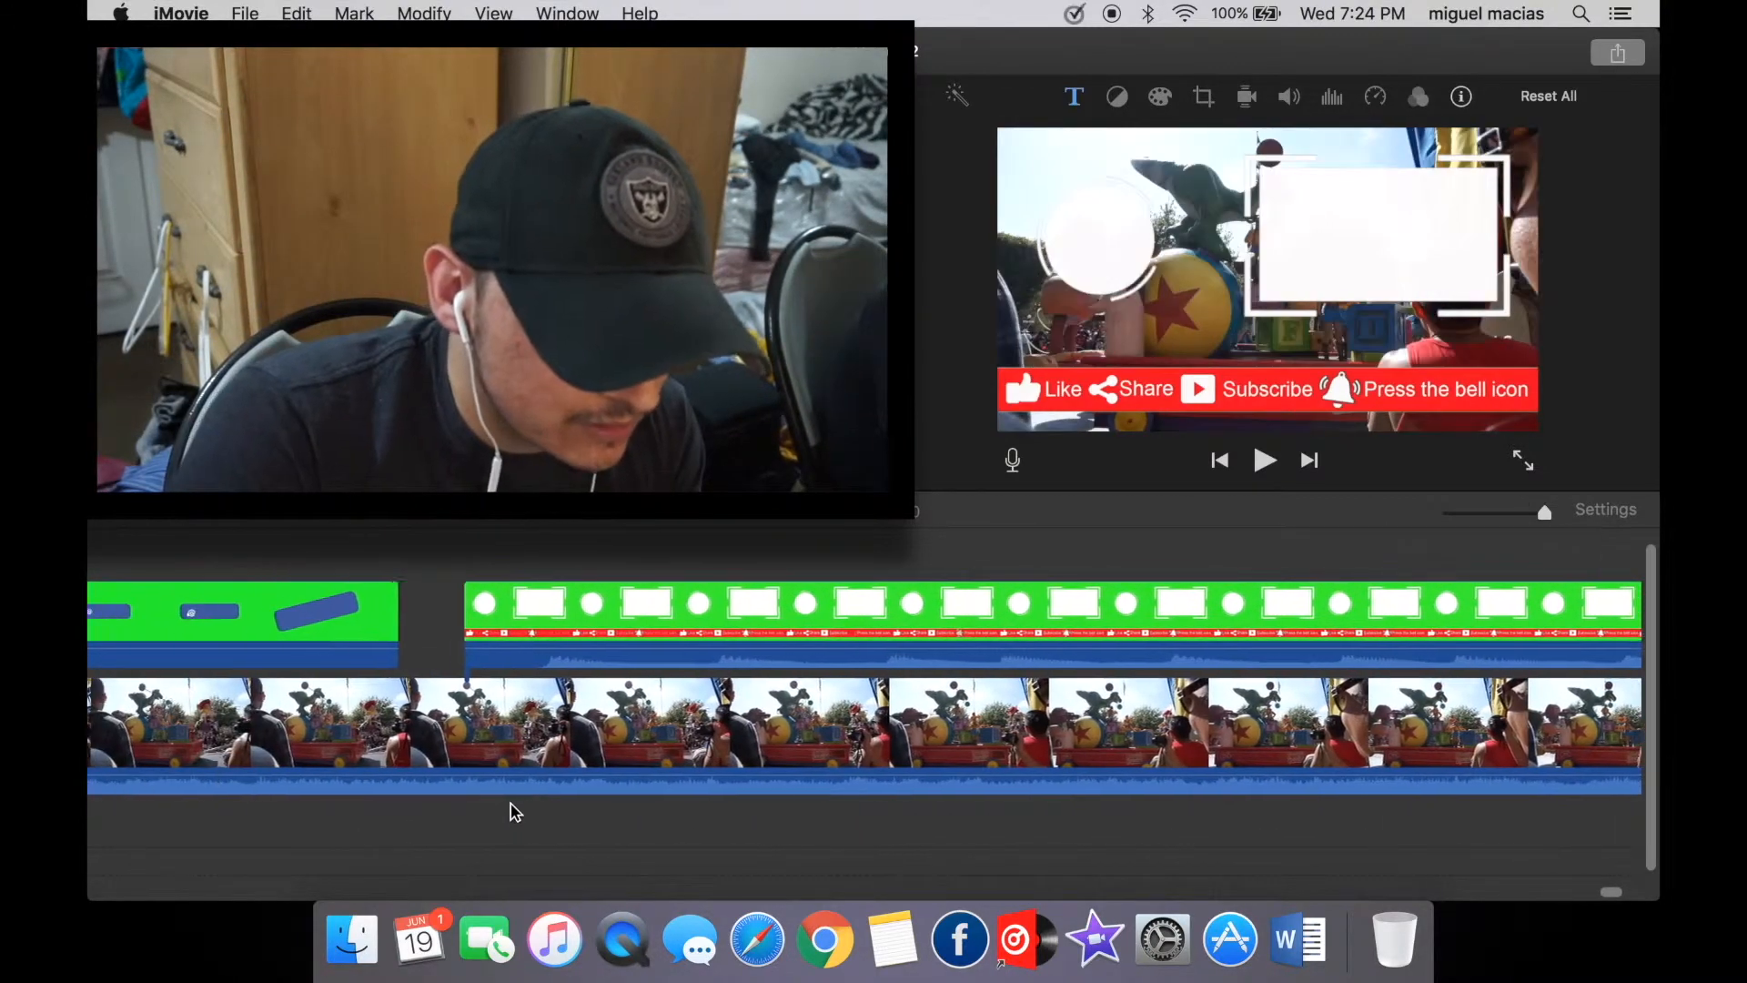
{"action": "right_click", "coordinate": [482, 763]}
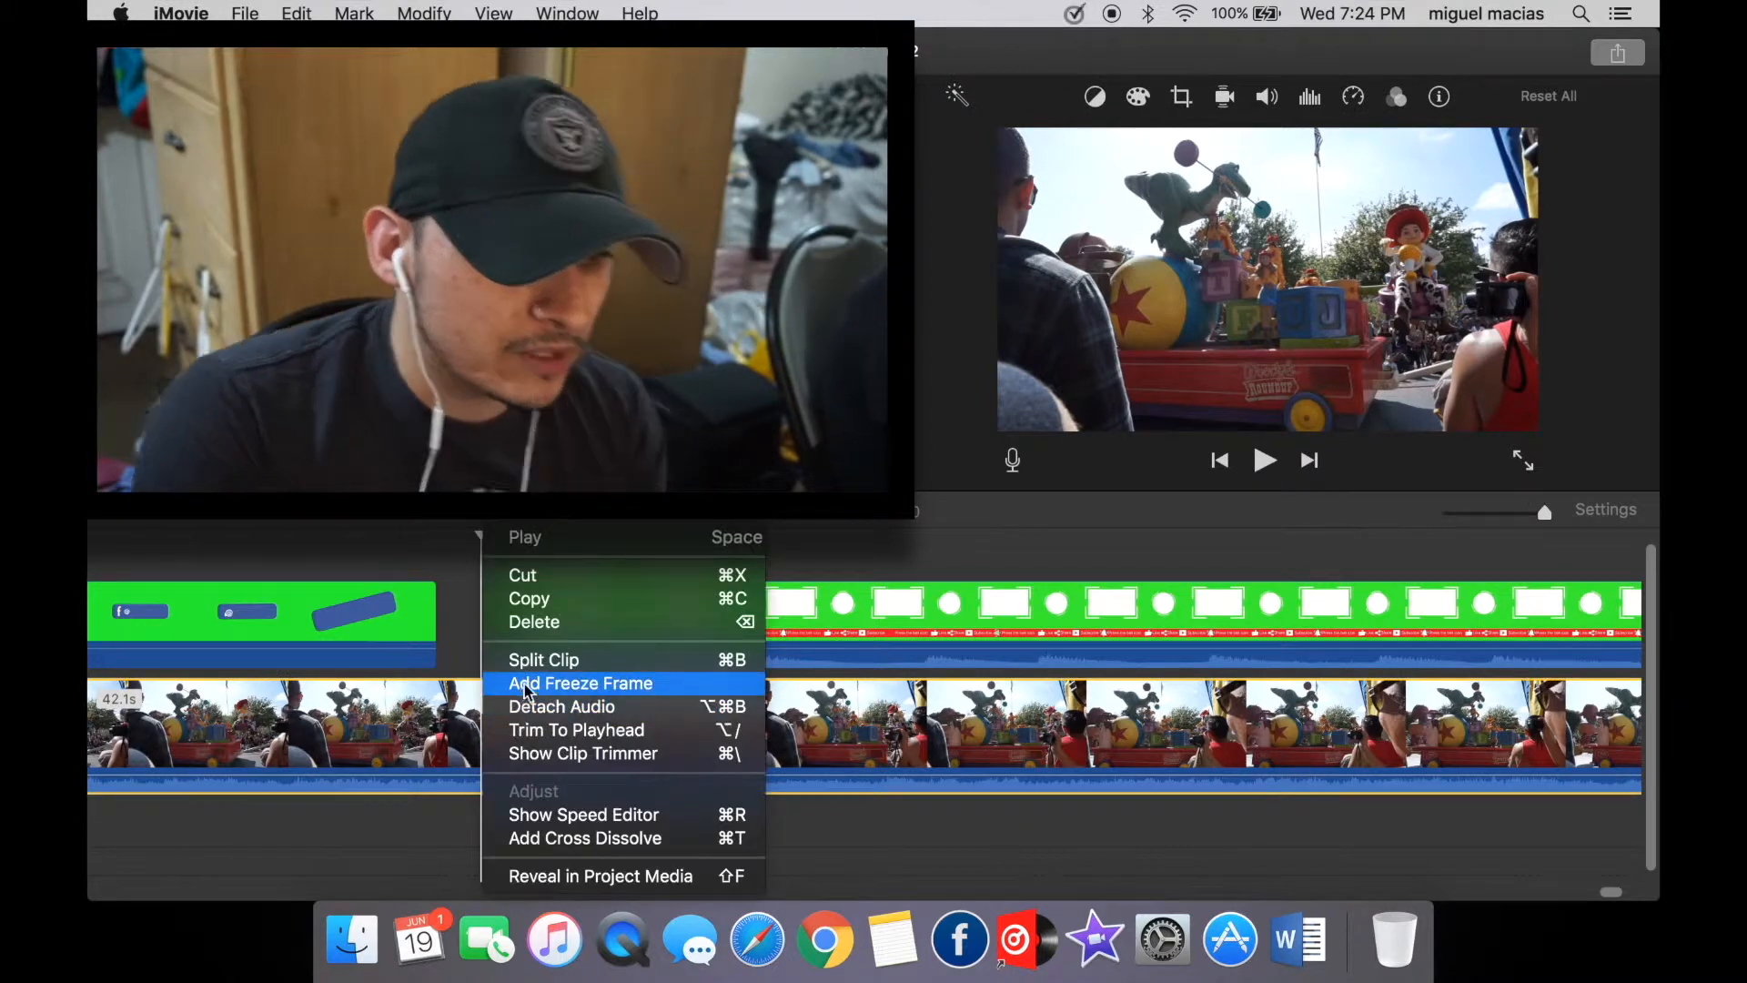
{"action": "left_click", "coordinate": [543, 660]}
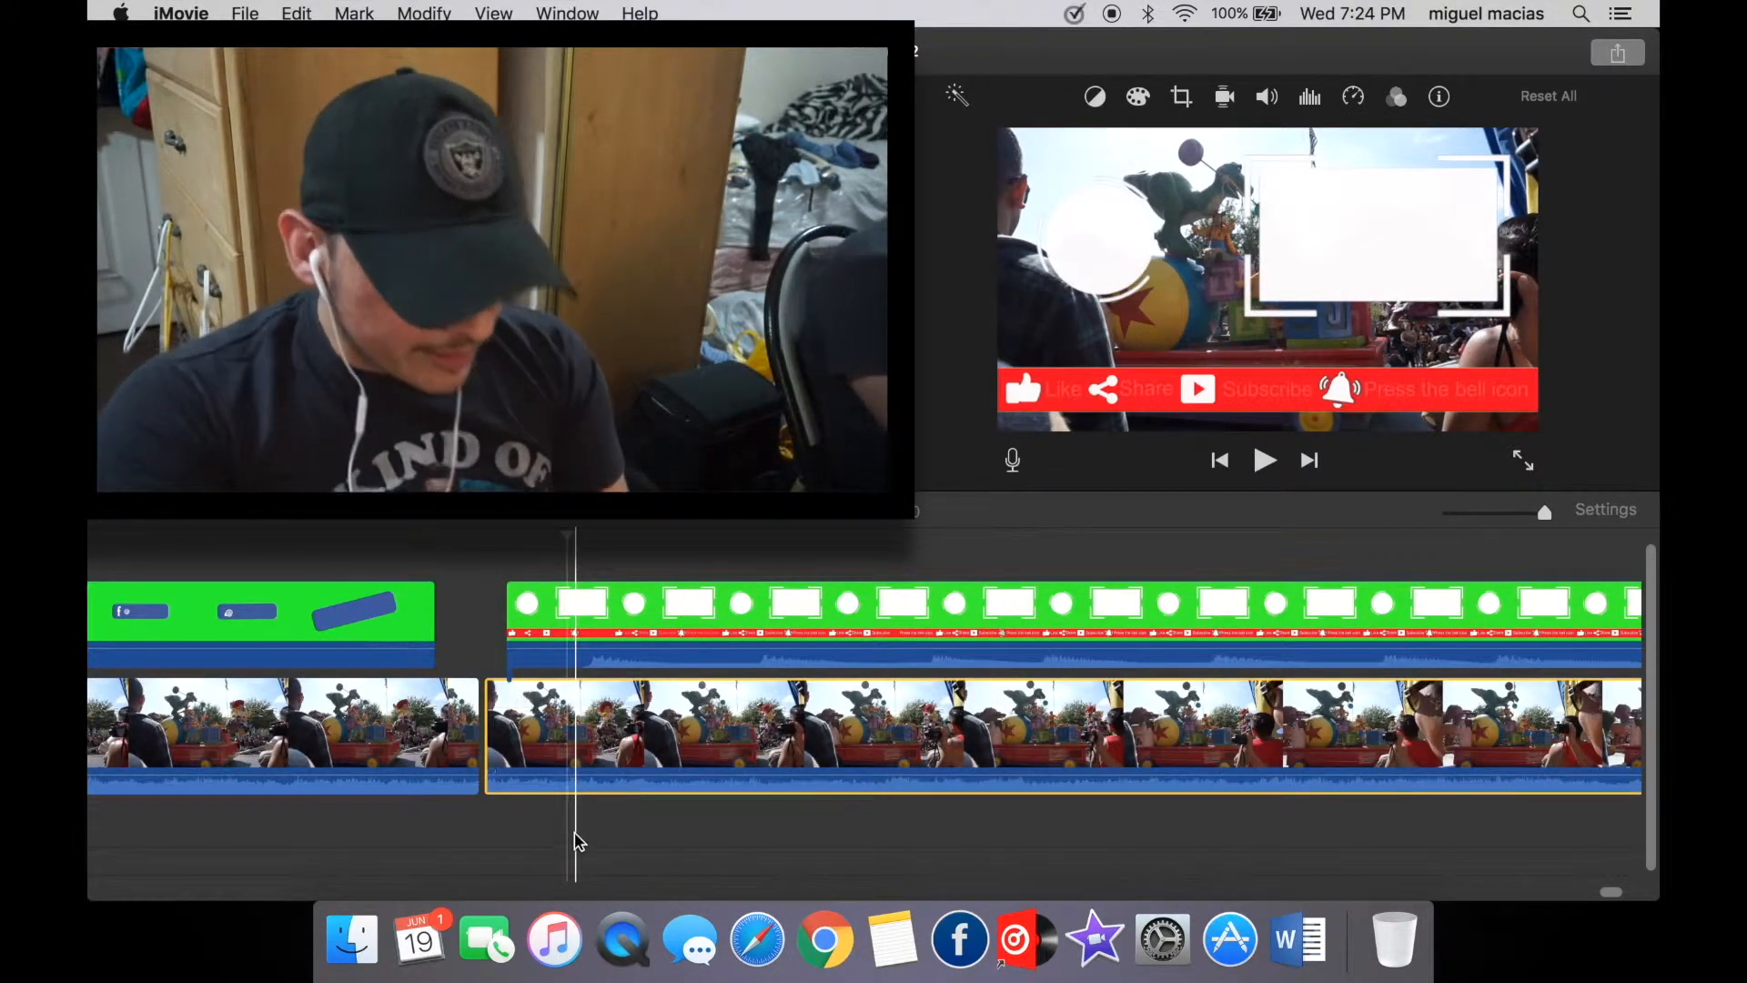
{"action": "left_click_drag", "start_coordinate": [605, 772], "coordinate": [605, 788]}
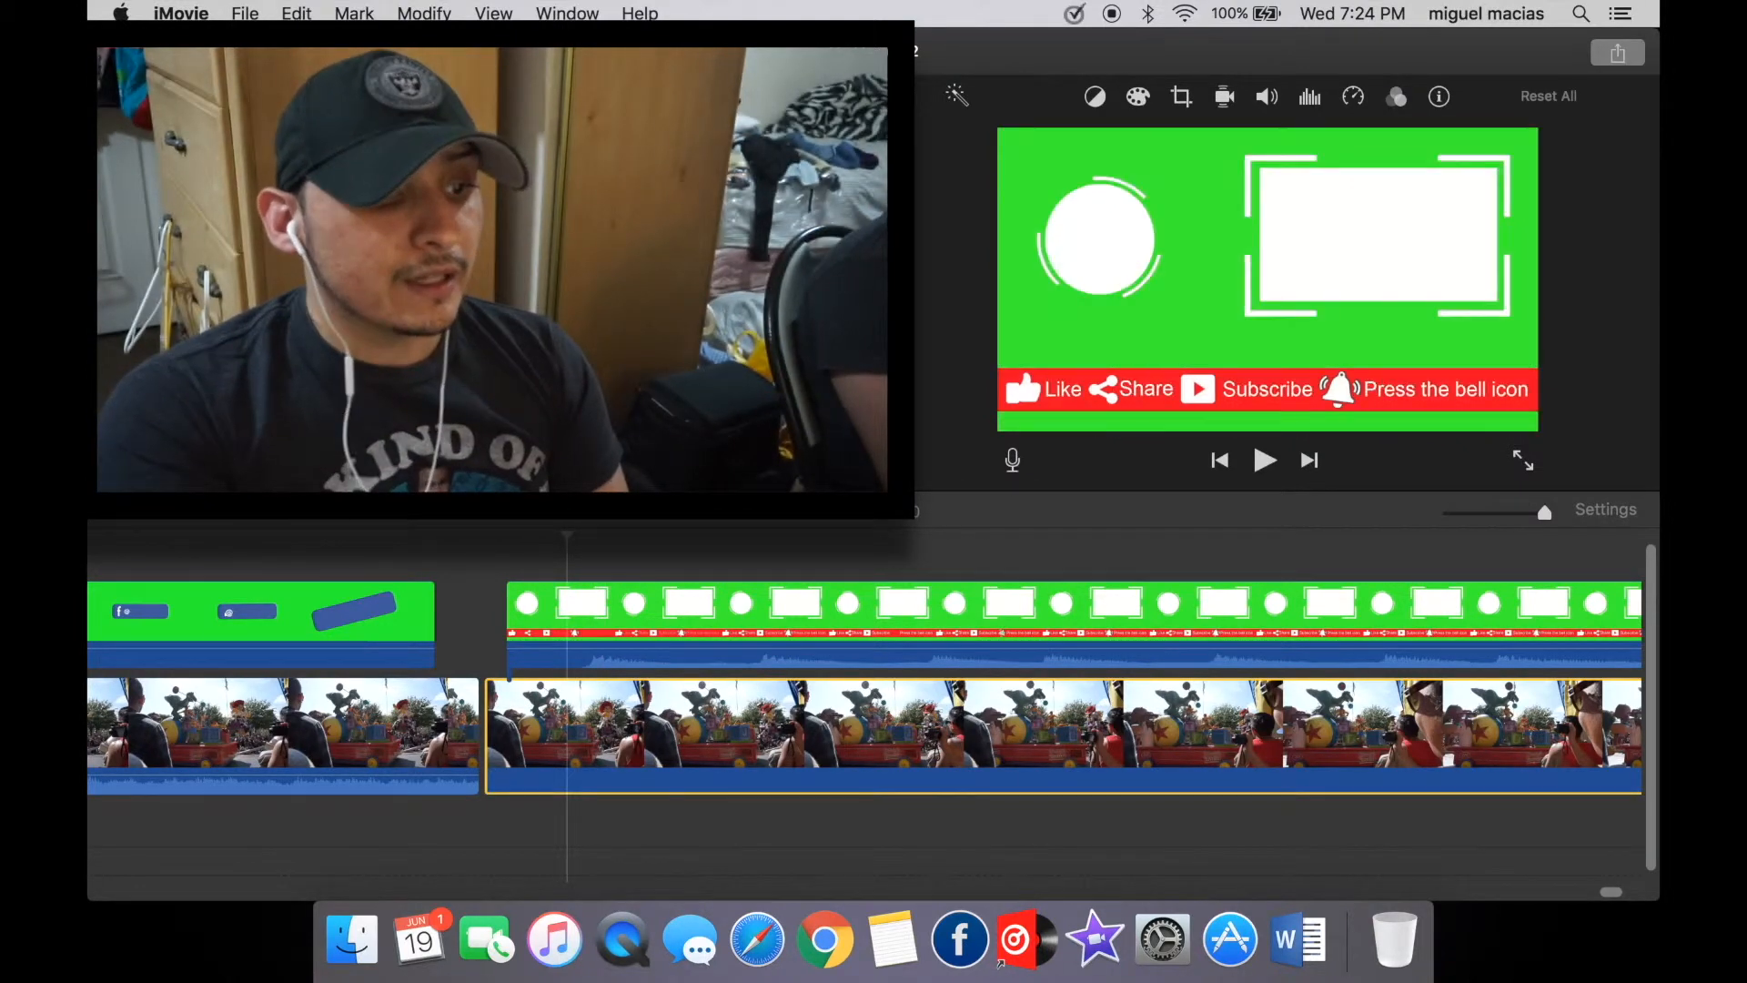
Import the audio file Dj Quads - Dream Life (Non-Copyrighted Music) into the project media.
{"action": "key", "text": "super+i"}
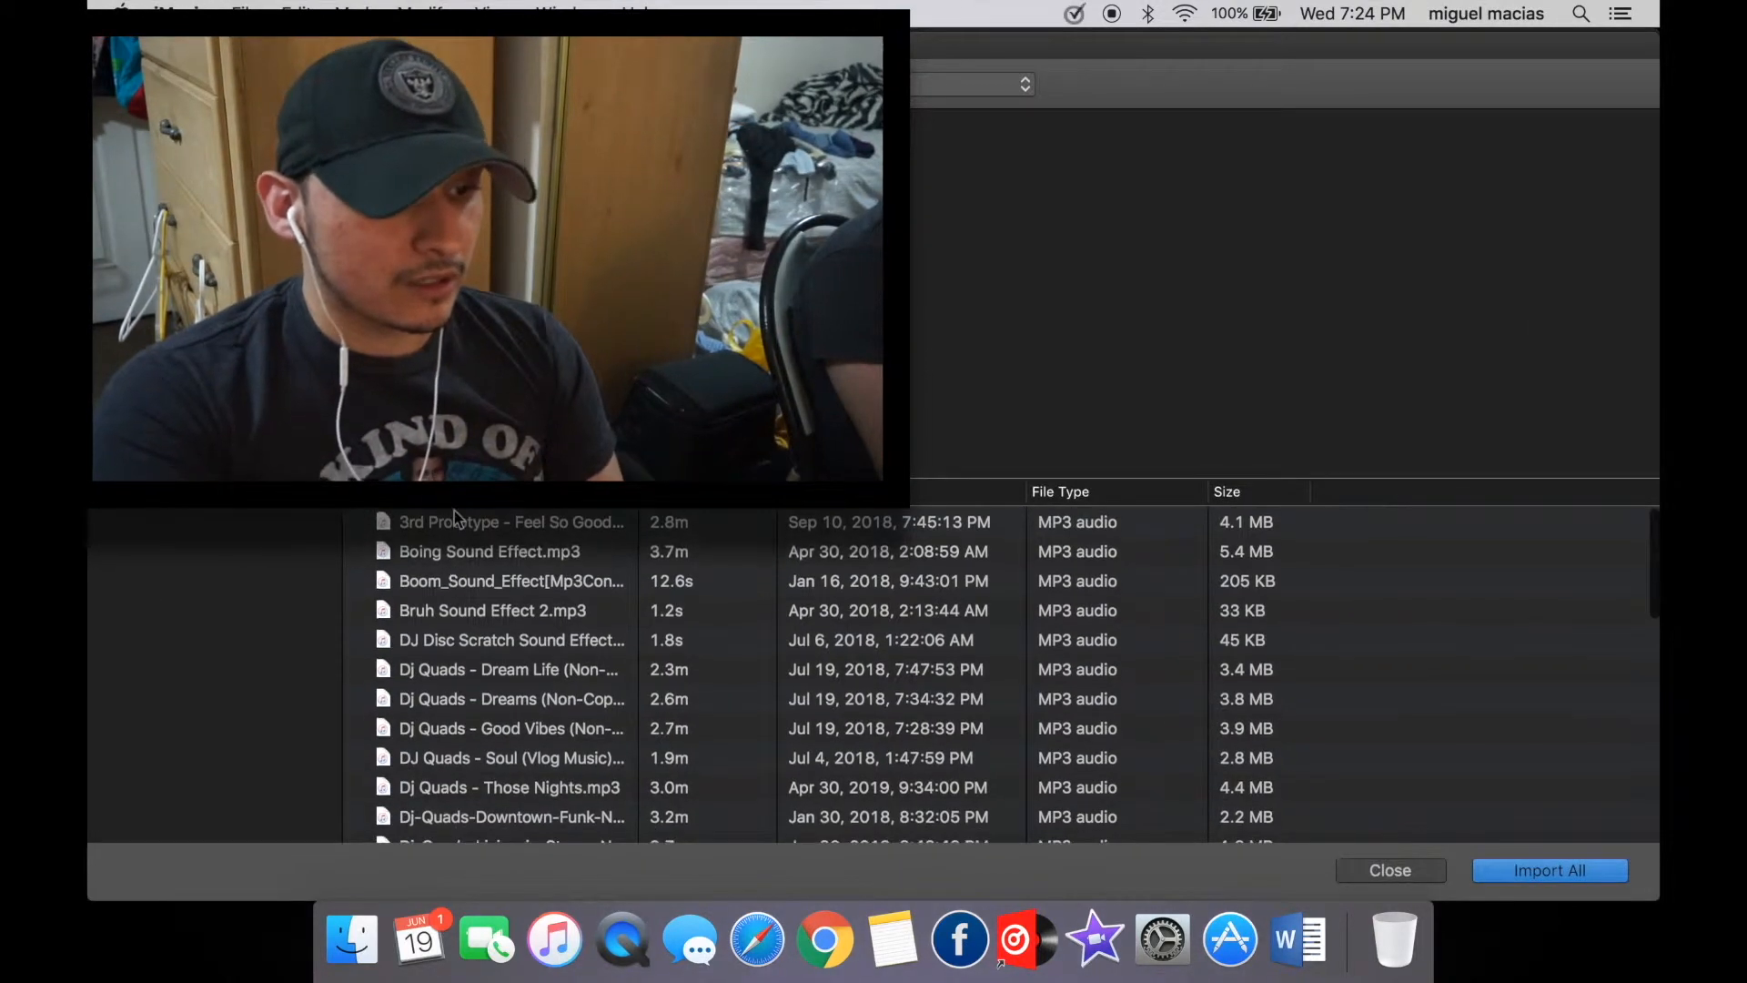
{"action": "left_click", "coordinate": [455, 527]}
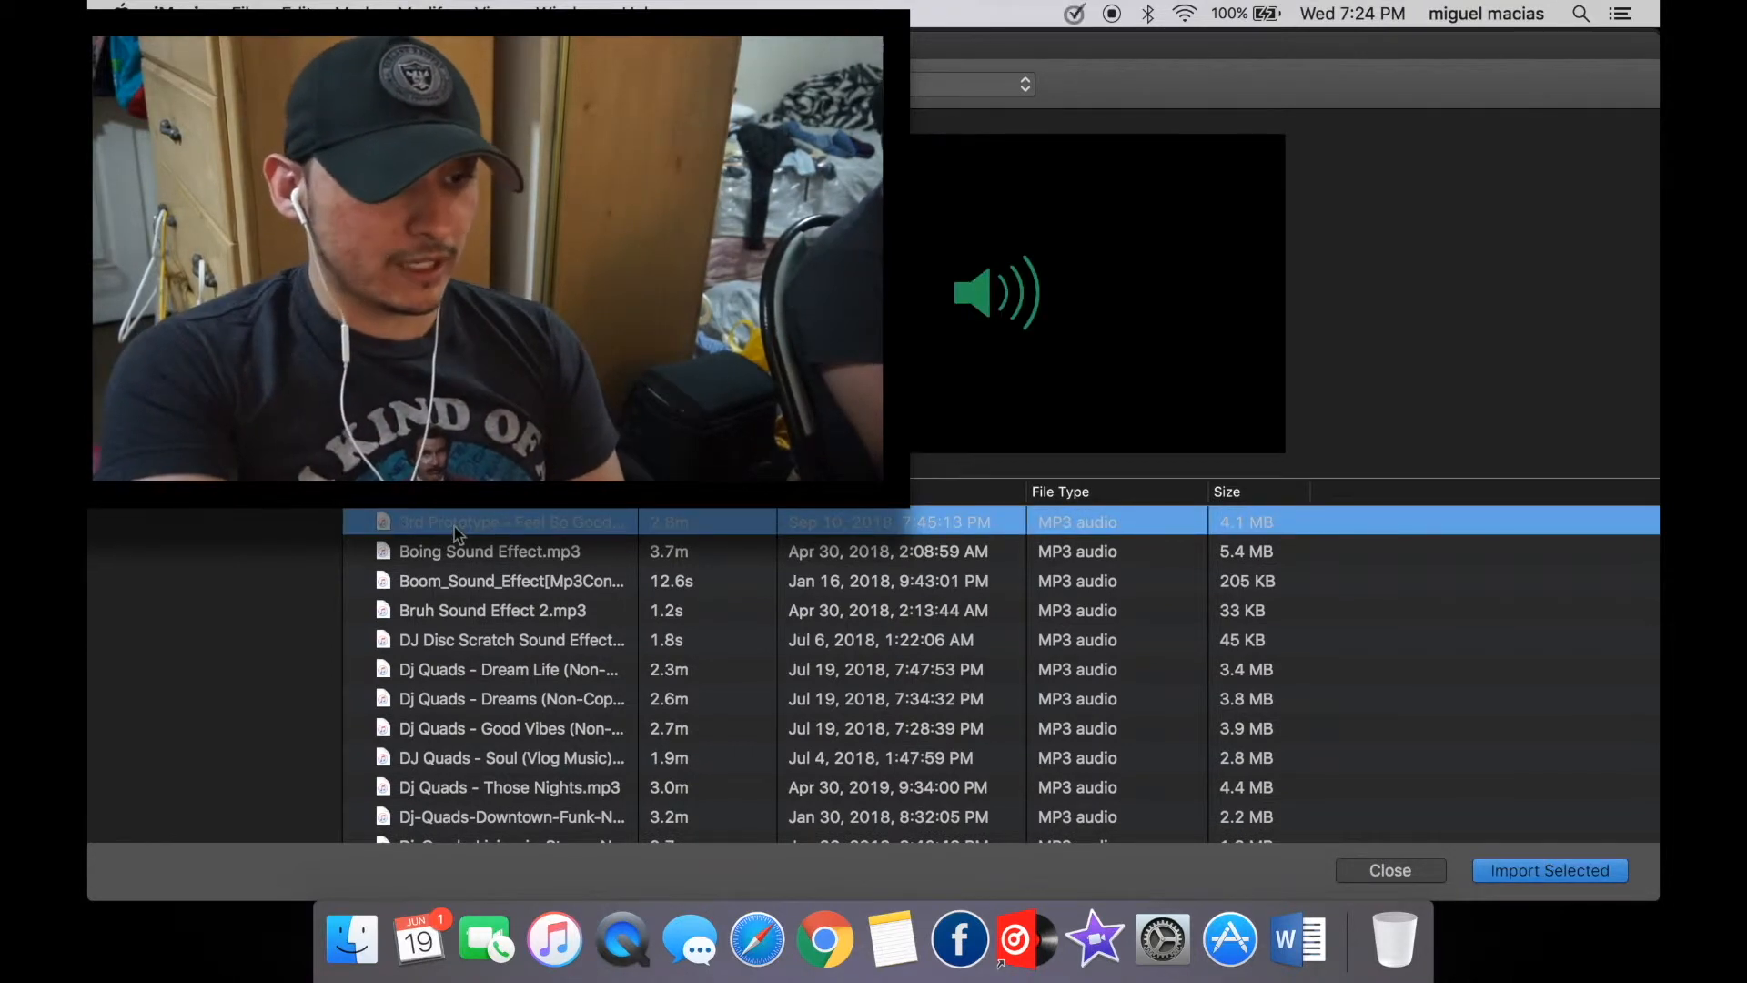
{"action": "key", "text": "Down"}
{"action": "key", "text": "Down"}
{"action": "key", "text": "Down"}
{"action": "key", "text": "Up"}
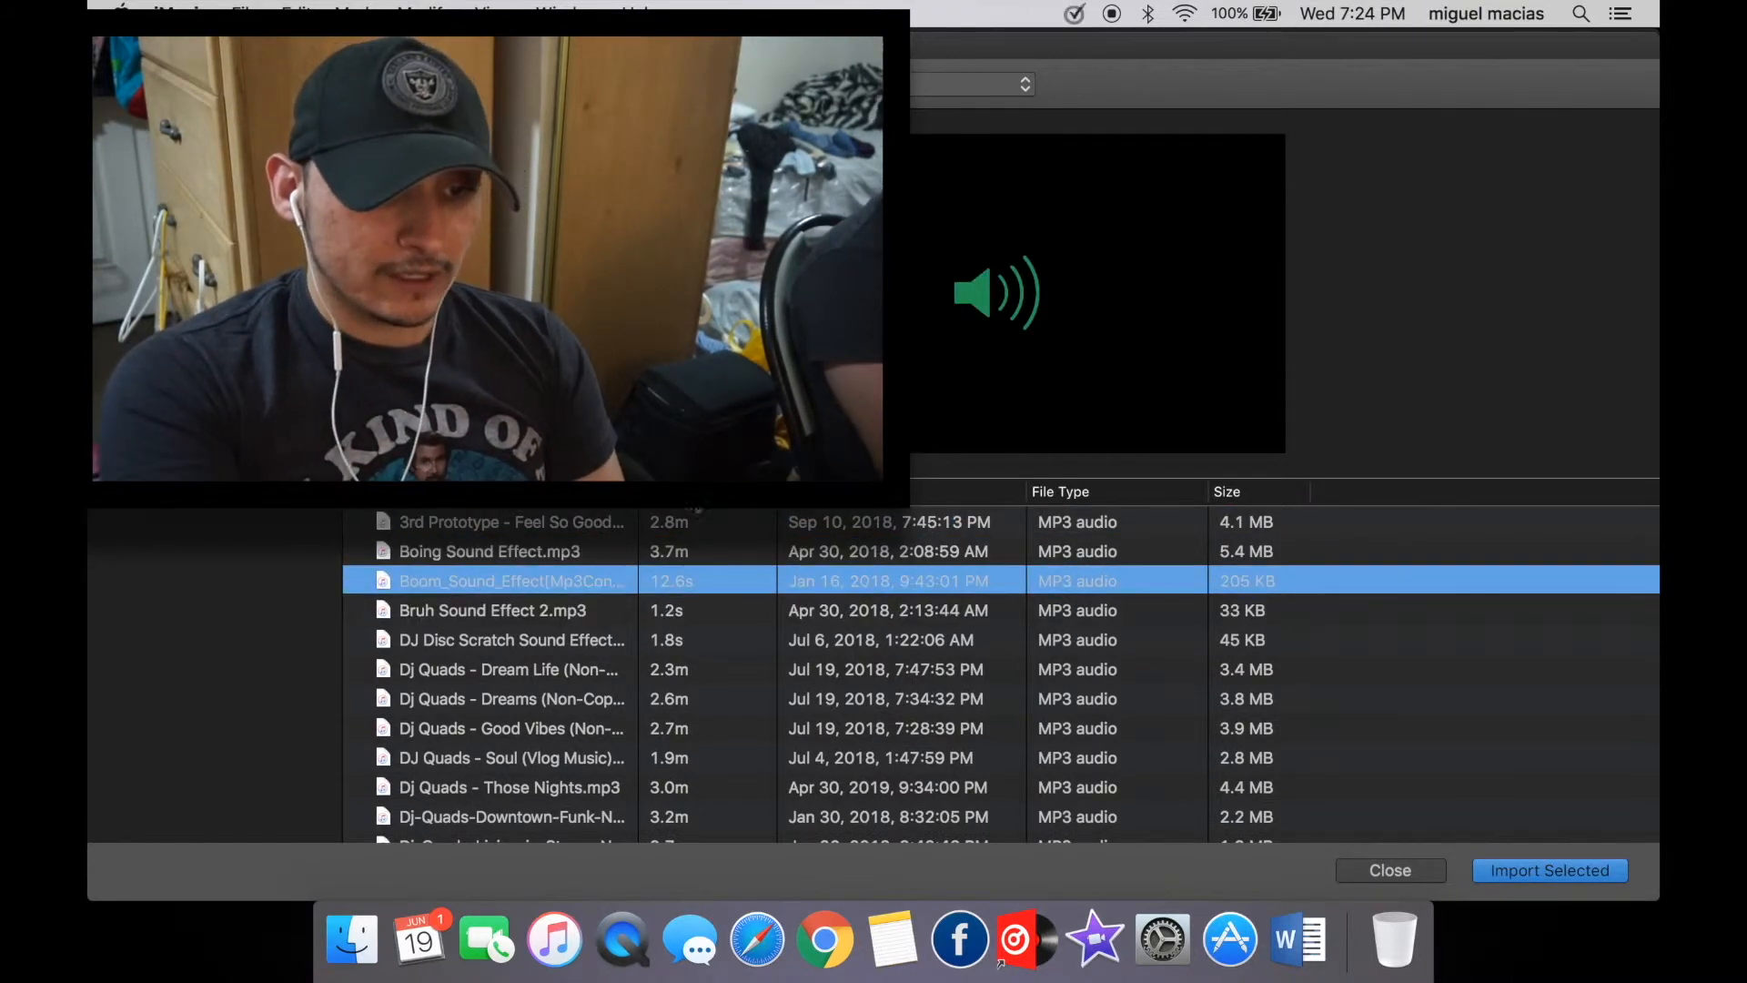
{"action": "left_click", "coordinate": [1004, 418]}
{"action": "key", "text": "Down"}
{"action": "key", "text": "Down"}
{"action": "key", "text": "Down"}
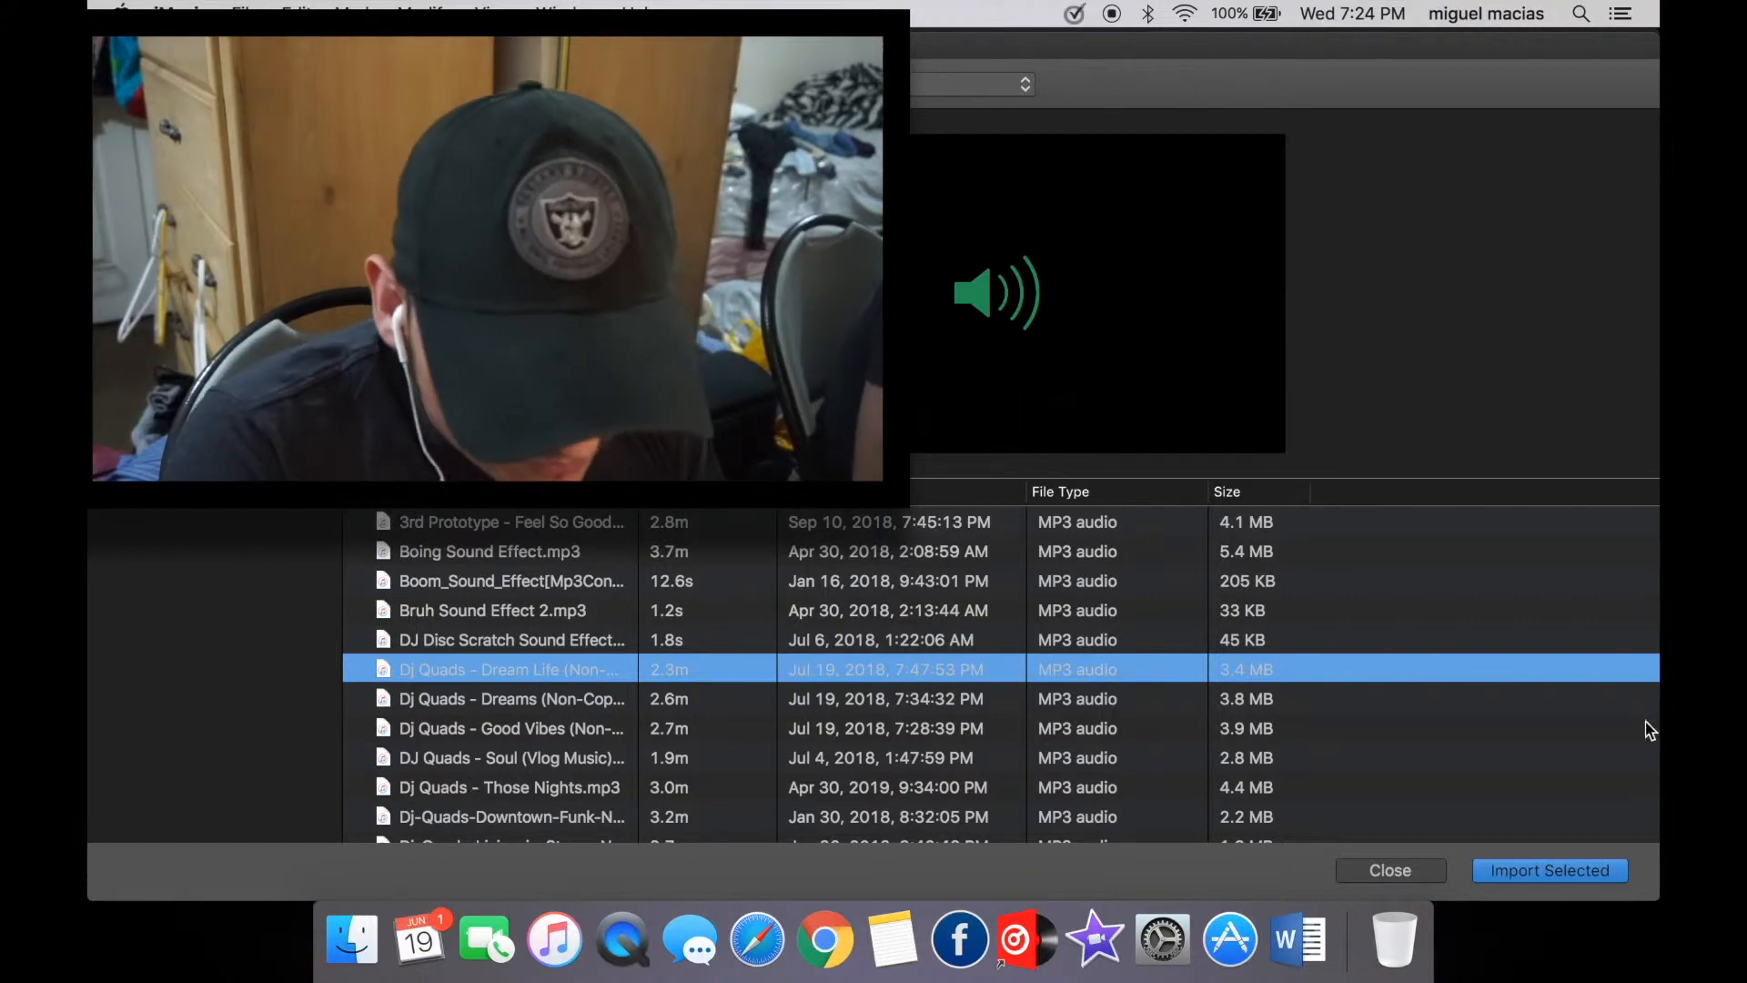
{"action": "left_click", "coordinate": [1497, 870]}
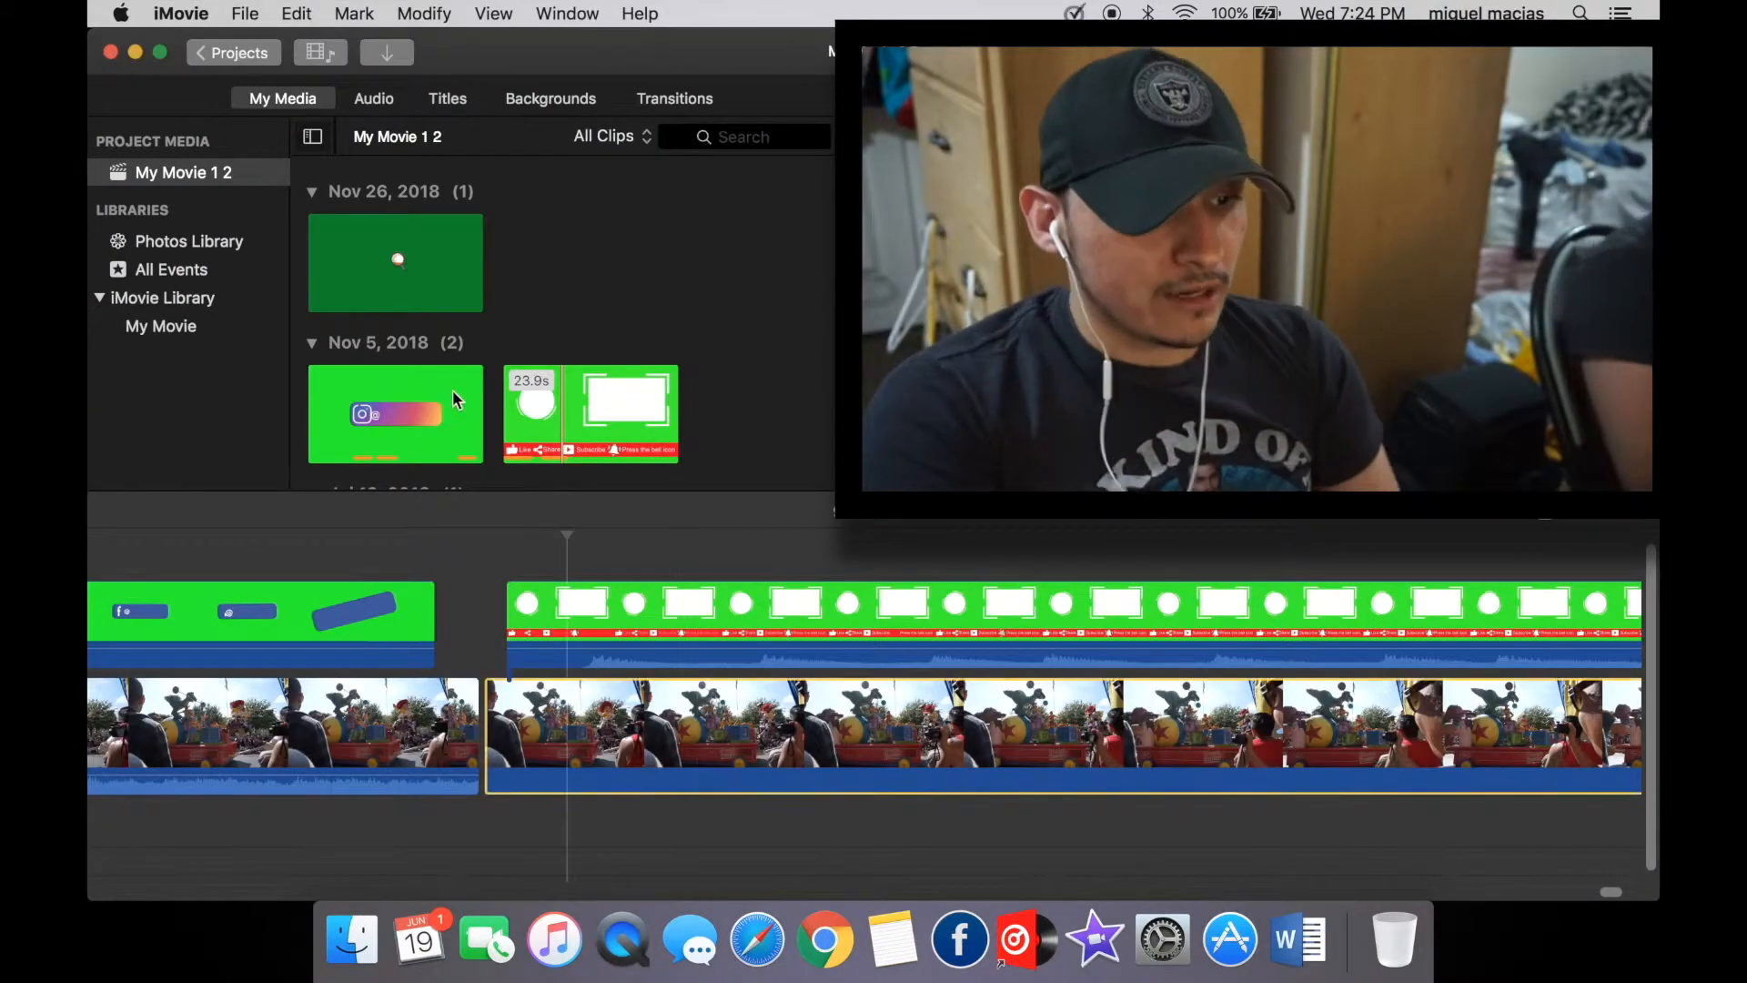
Place the Dream Life track beneath the main footage, starting at the split just before the end screen.
{"action": "scroll", "coordinate": [451, 389], "scroll_direction": "down", "scroll_amount": 5}
{"action": "scroll", "coordinate": [451, 390], "scroll_direction": "up", "scroll_amount": 3}
{"action": "left_click_drag", "start_coordinate": [396, 341], "coordinate": [496, 849]}
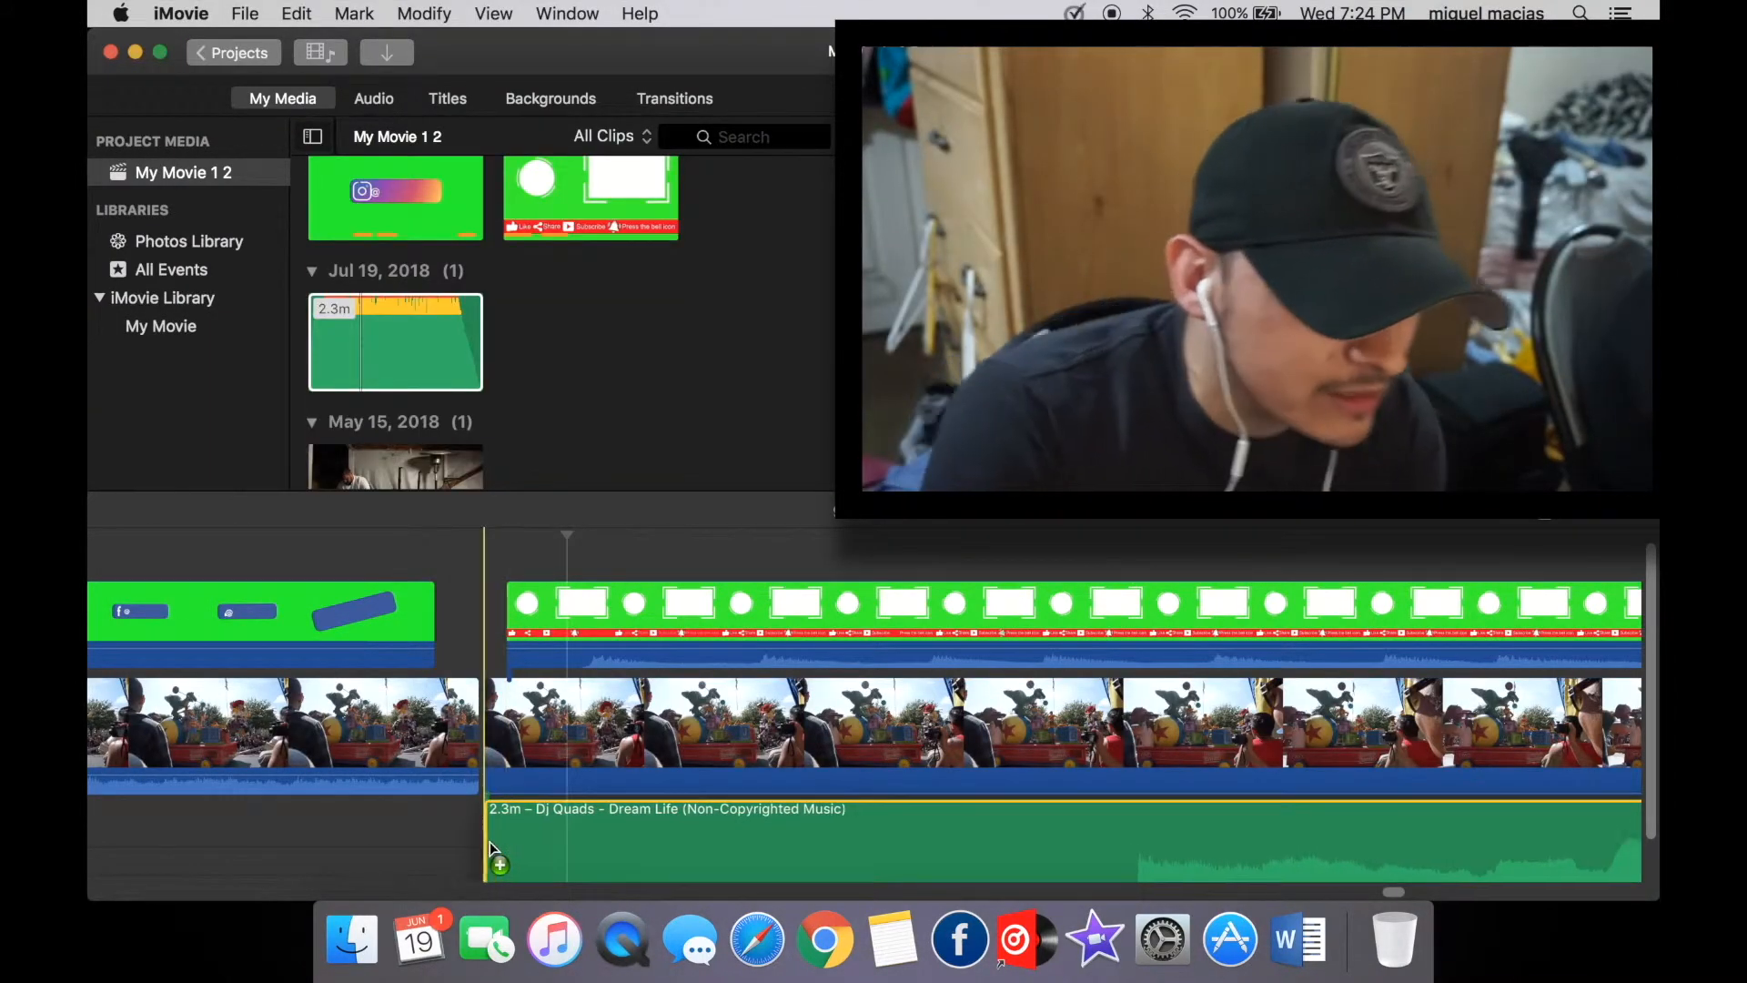
Trim the quiet intro off the Dream Life track, keeping its start at the footage split, and add a fade-in.
{"action": "scroll", "coordinate": [603, 813], "scroll_direction": "right", "scroll_amount": 10}
{"action": "scroll", "coordinate": [604, 813], "scroll_direction": "right", "scroll_amount": 15}
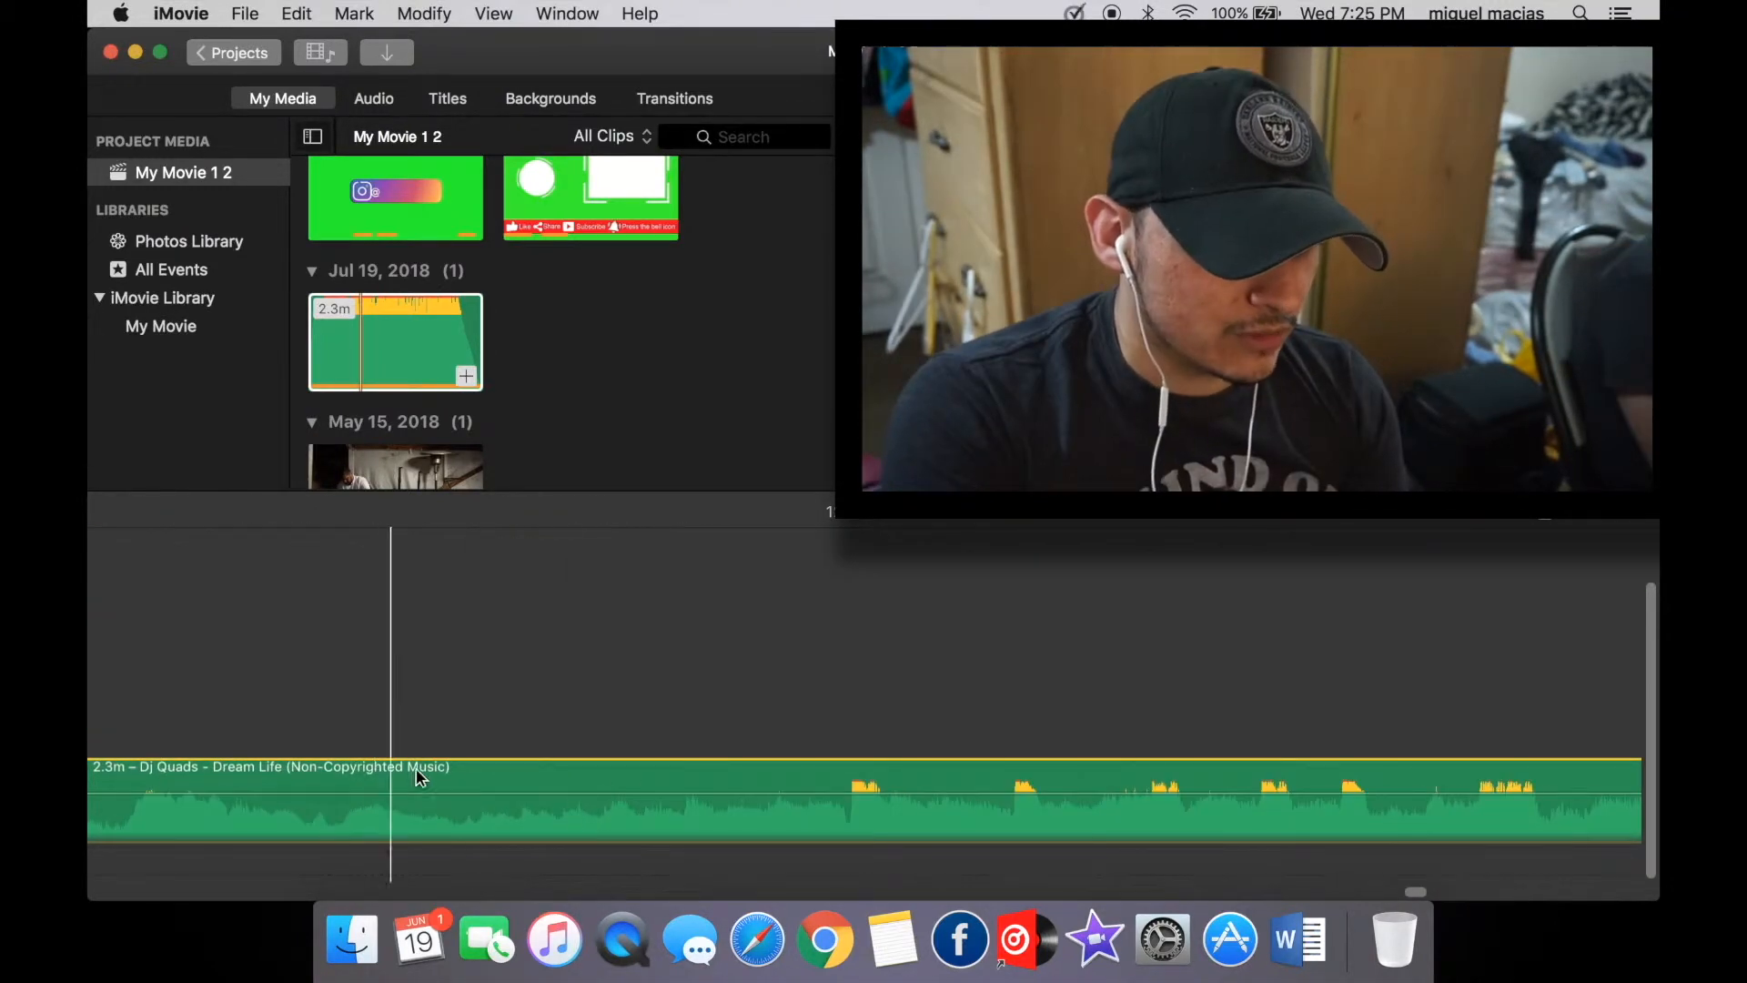
{"action": "right_click", "coordinate": [848, 832]}
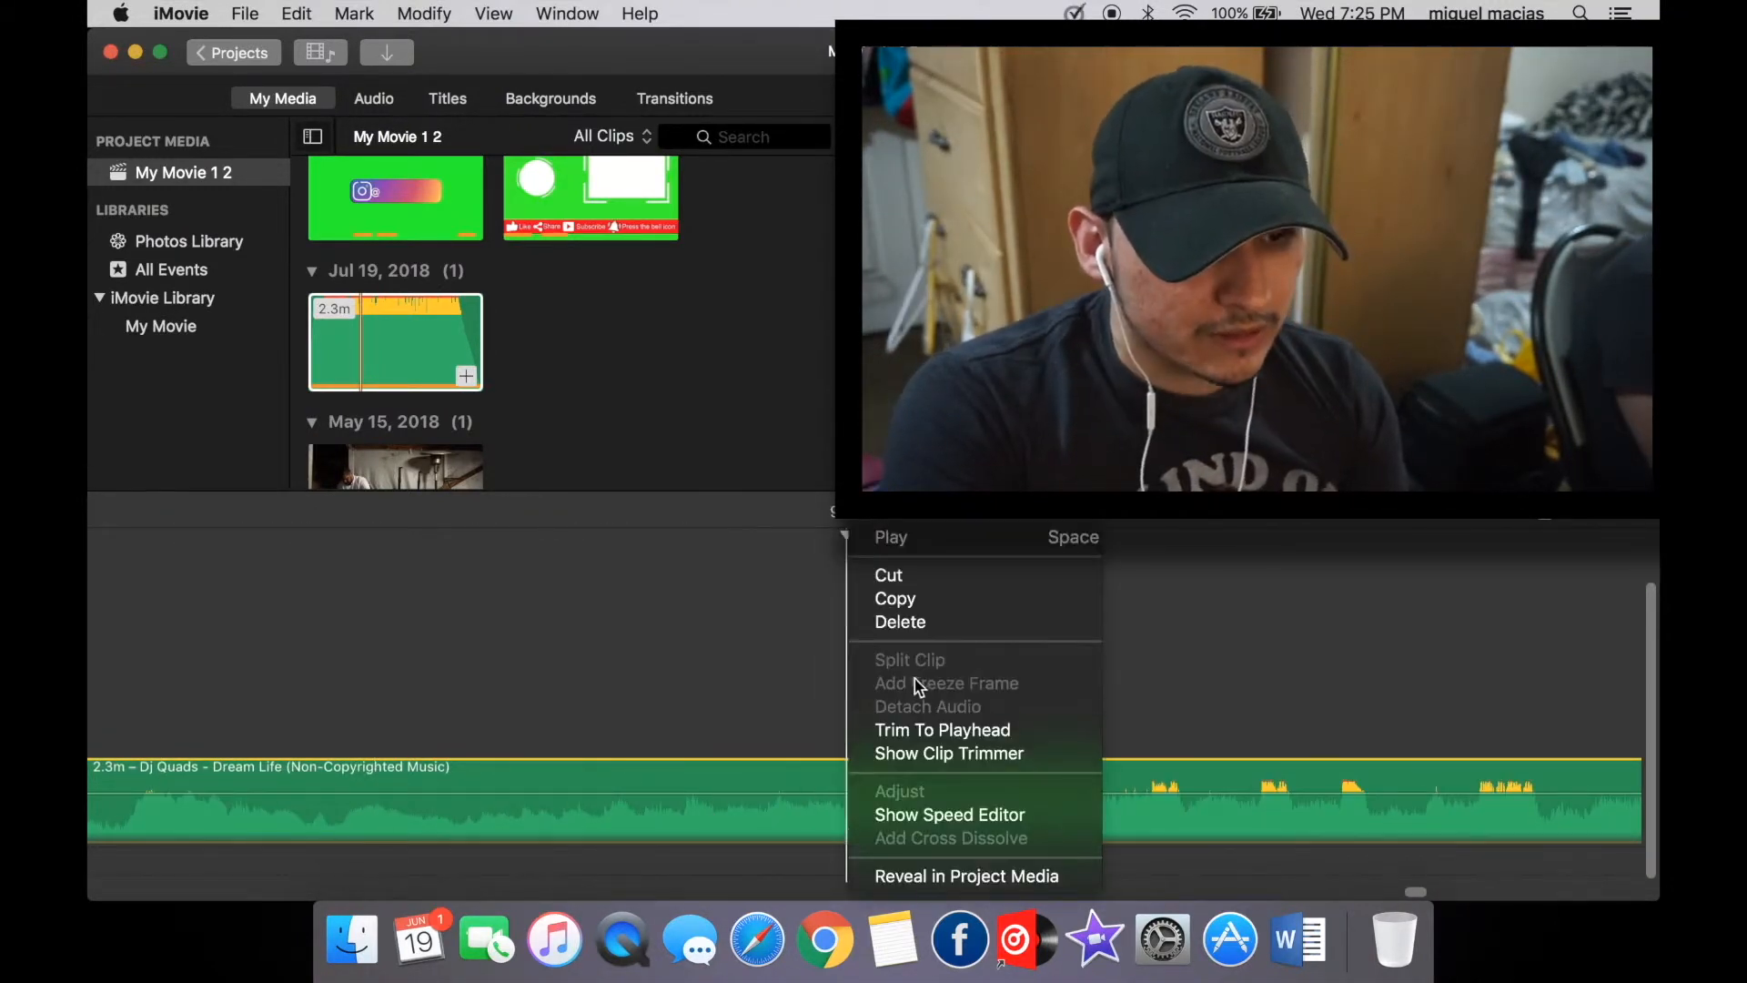
{"action": "left_click", "coordinate": [771, 817]}
{"action": "scroll", "coordinate": [772, 816], "scroll_direction": "left", "scroll_amount": 15}
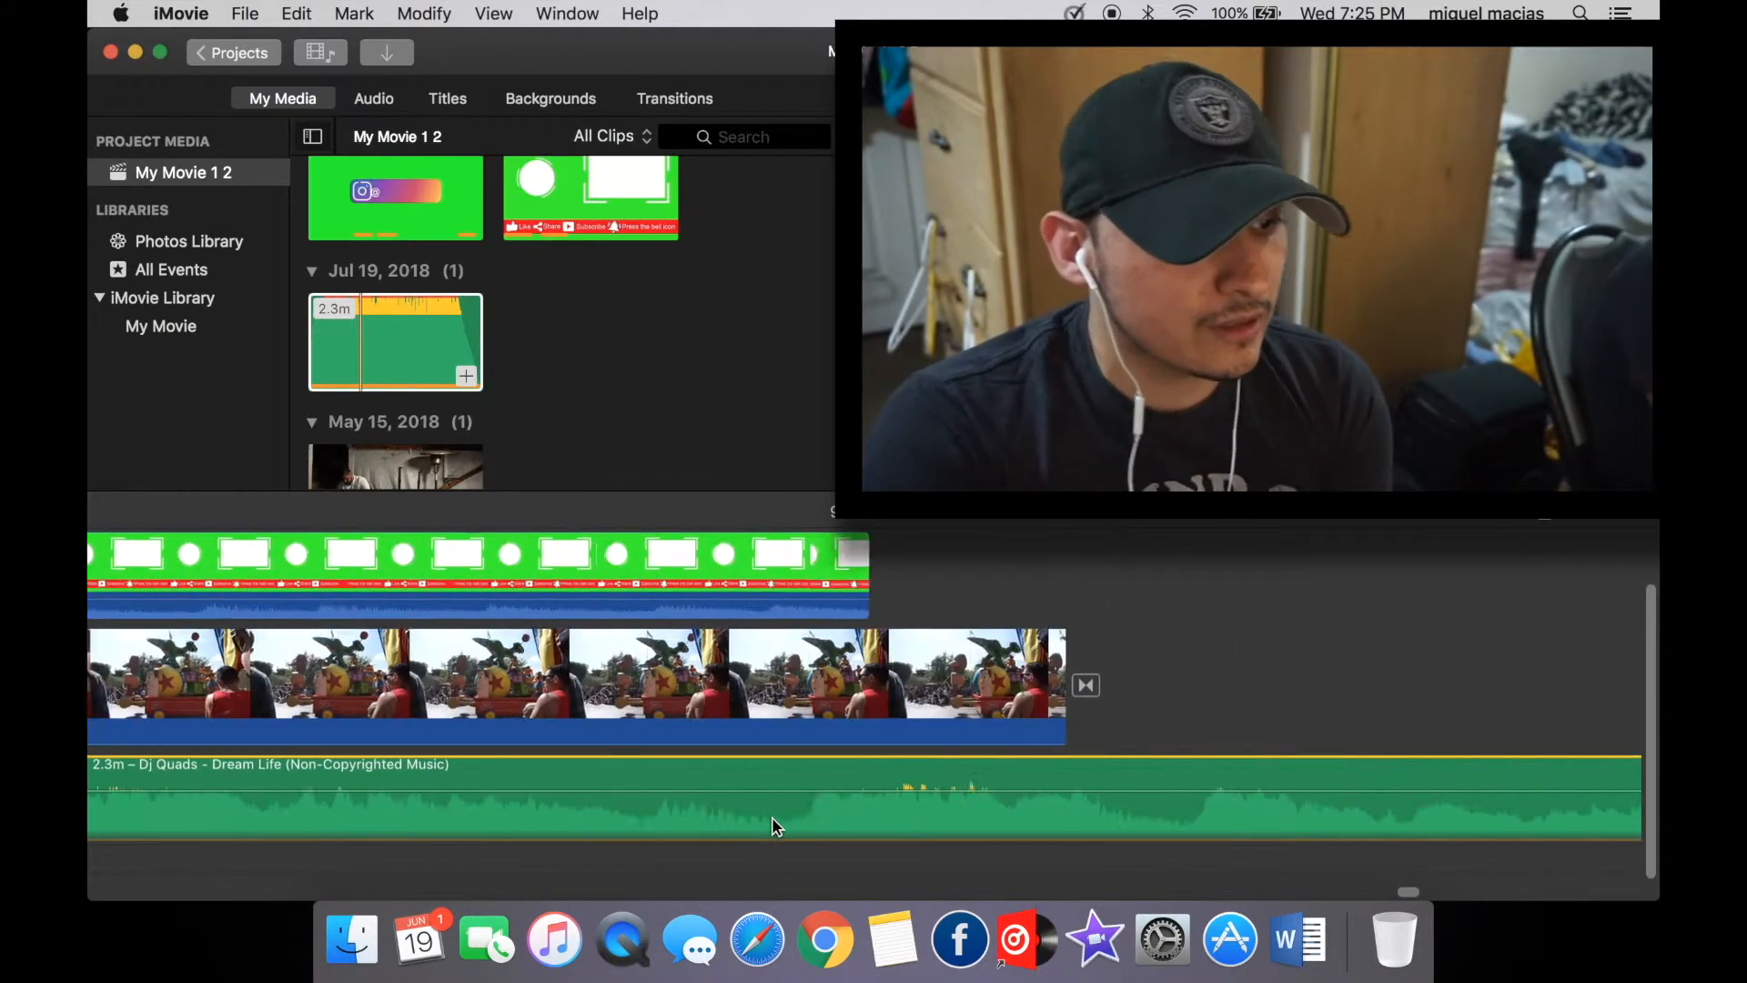
{"action": "scroll", "coordinate": [771, 819], "scroll_direction": "left", "scroll_amount": 10}
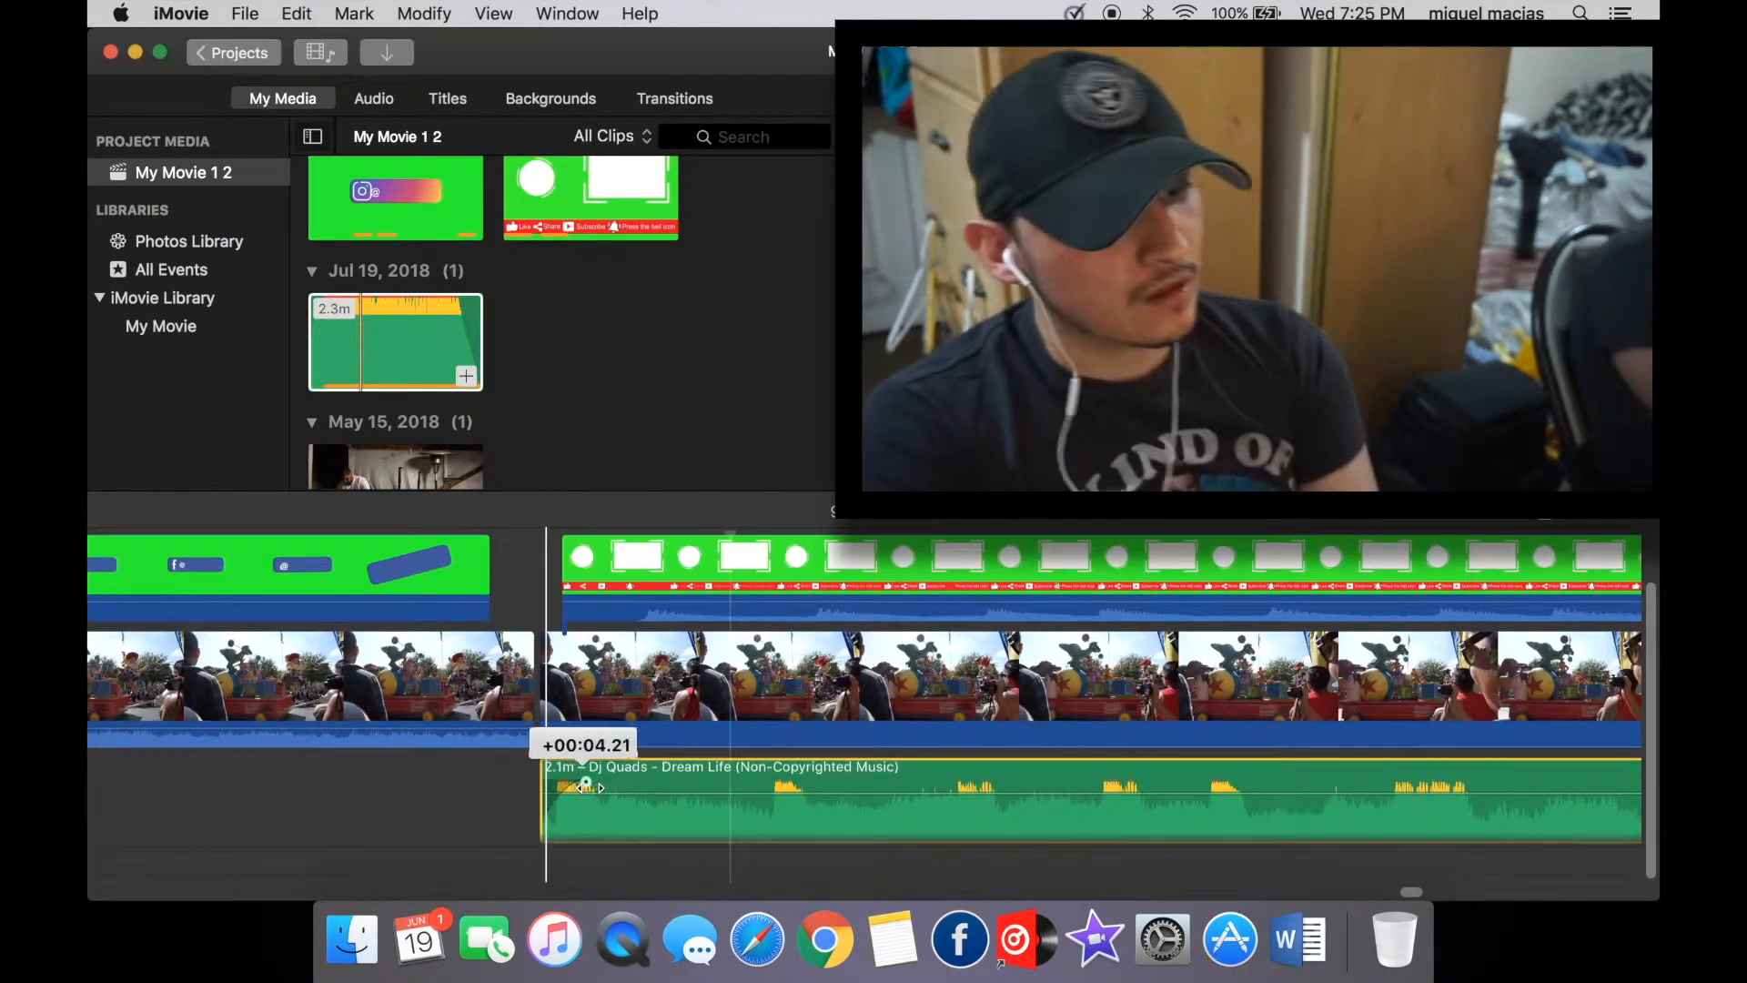
{"action": "left_click_drag", "start_coordinate": [587, 787], "coordinate": [635, 803]}
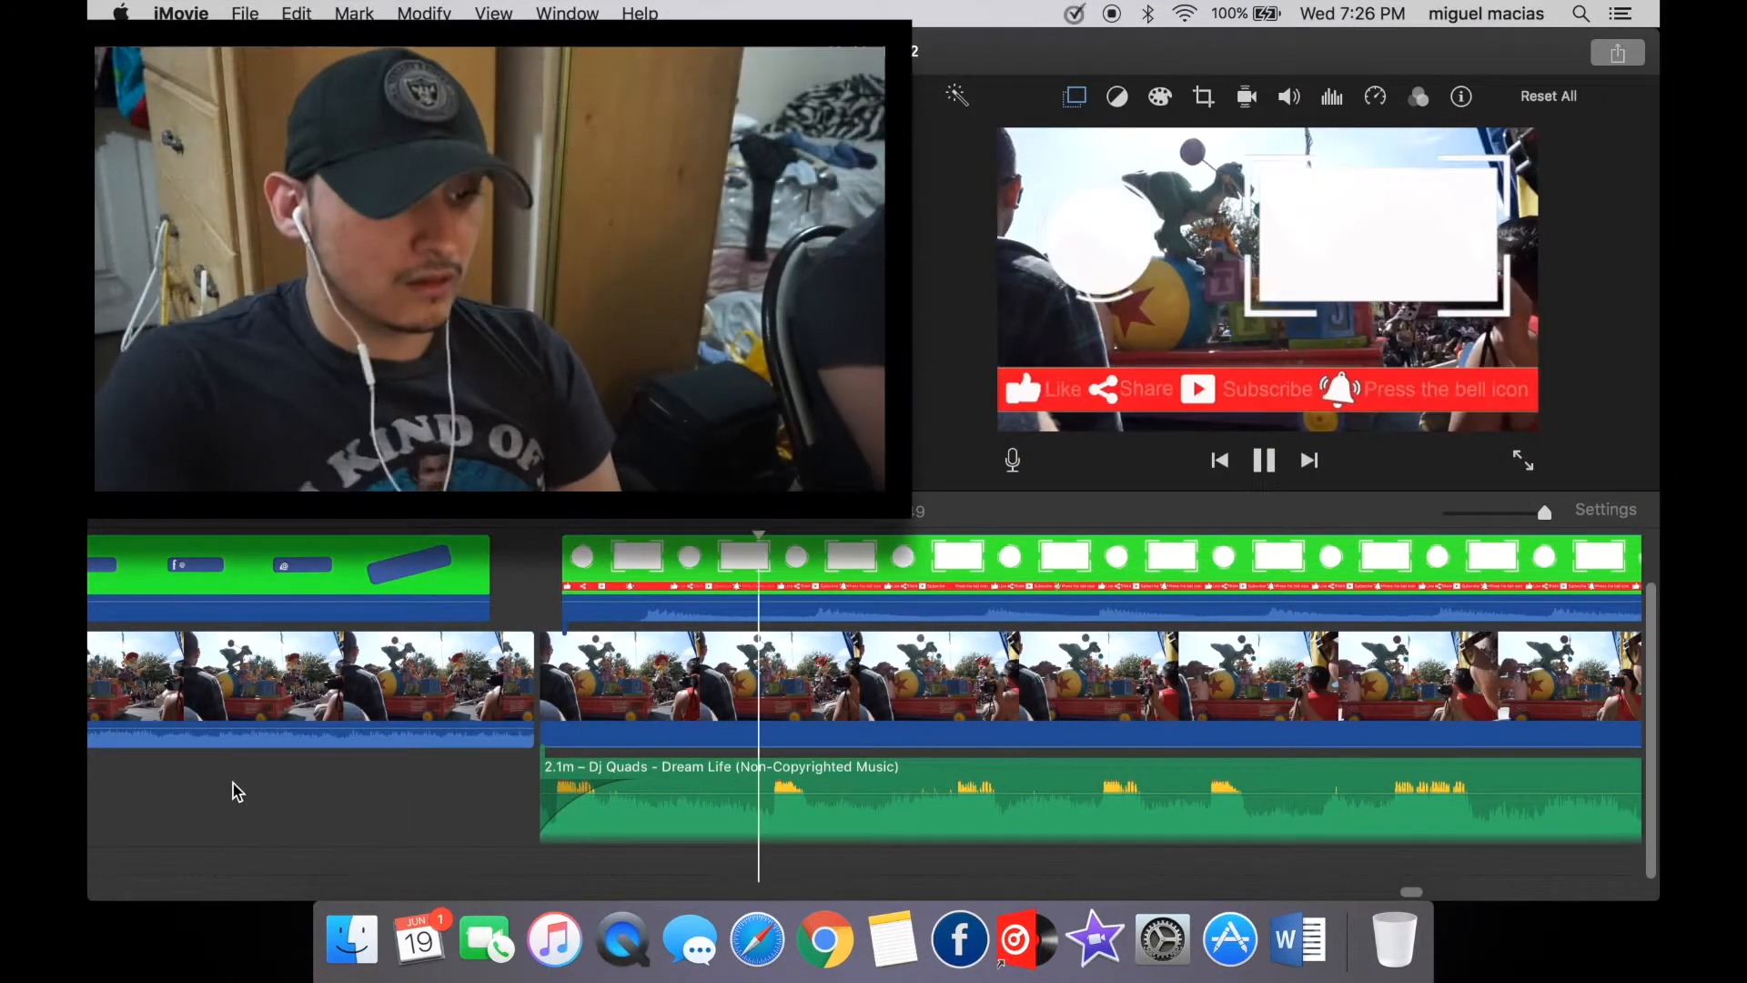
Play back the end screen with its music and on past the end of the footage to find where the track should stop.
{"action": "scroll", "coordinate": [681, 790], "scroll_direction": "right", "scroll_amount": 15}
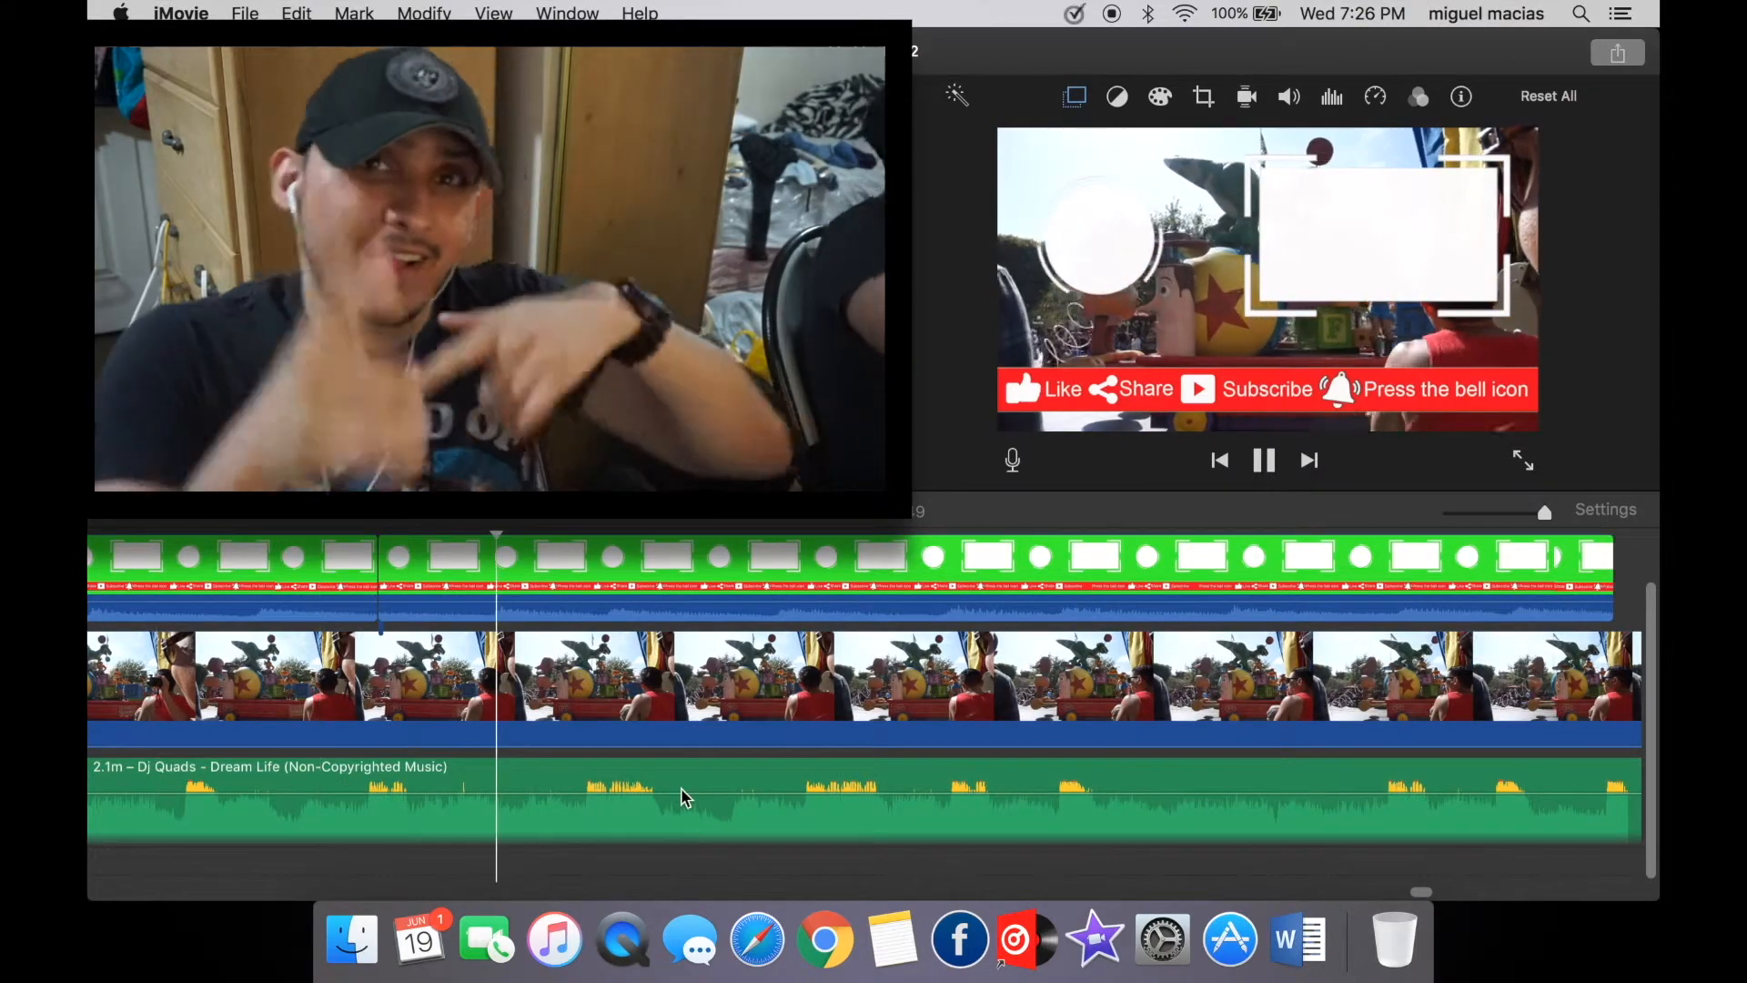
{"action": "scroll", "coordinate": [685, 797], "scroll_direction": "right", "scroll_amount": 15}
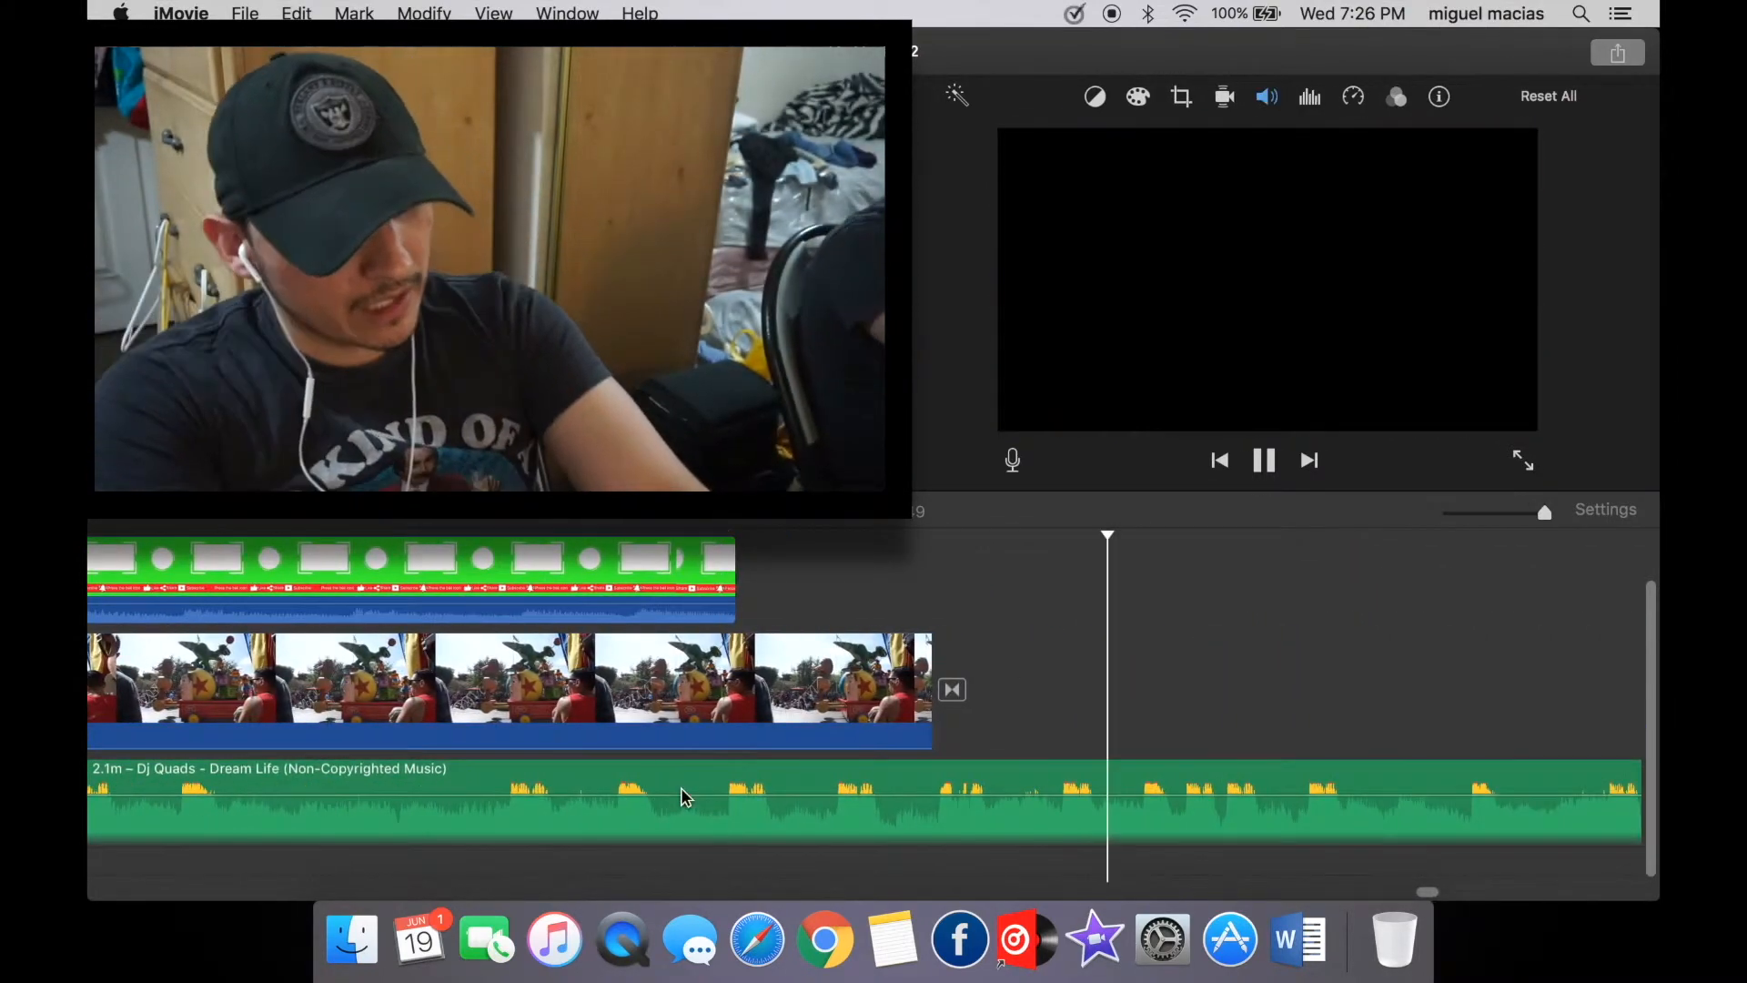
{"action": "key", "text": "space"}
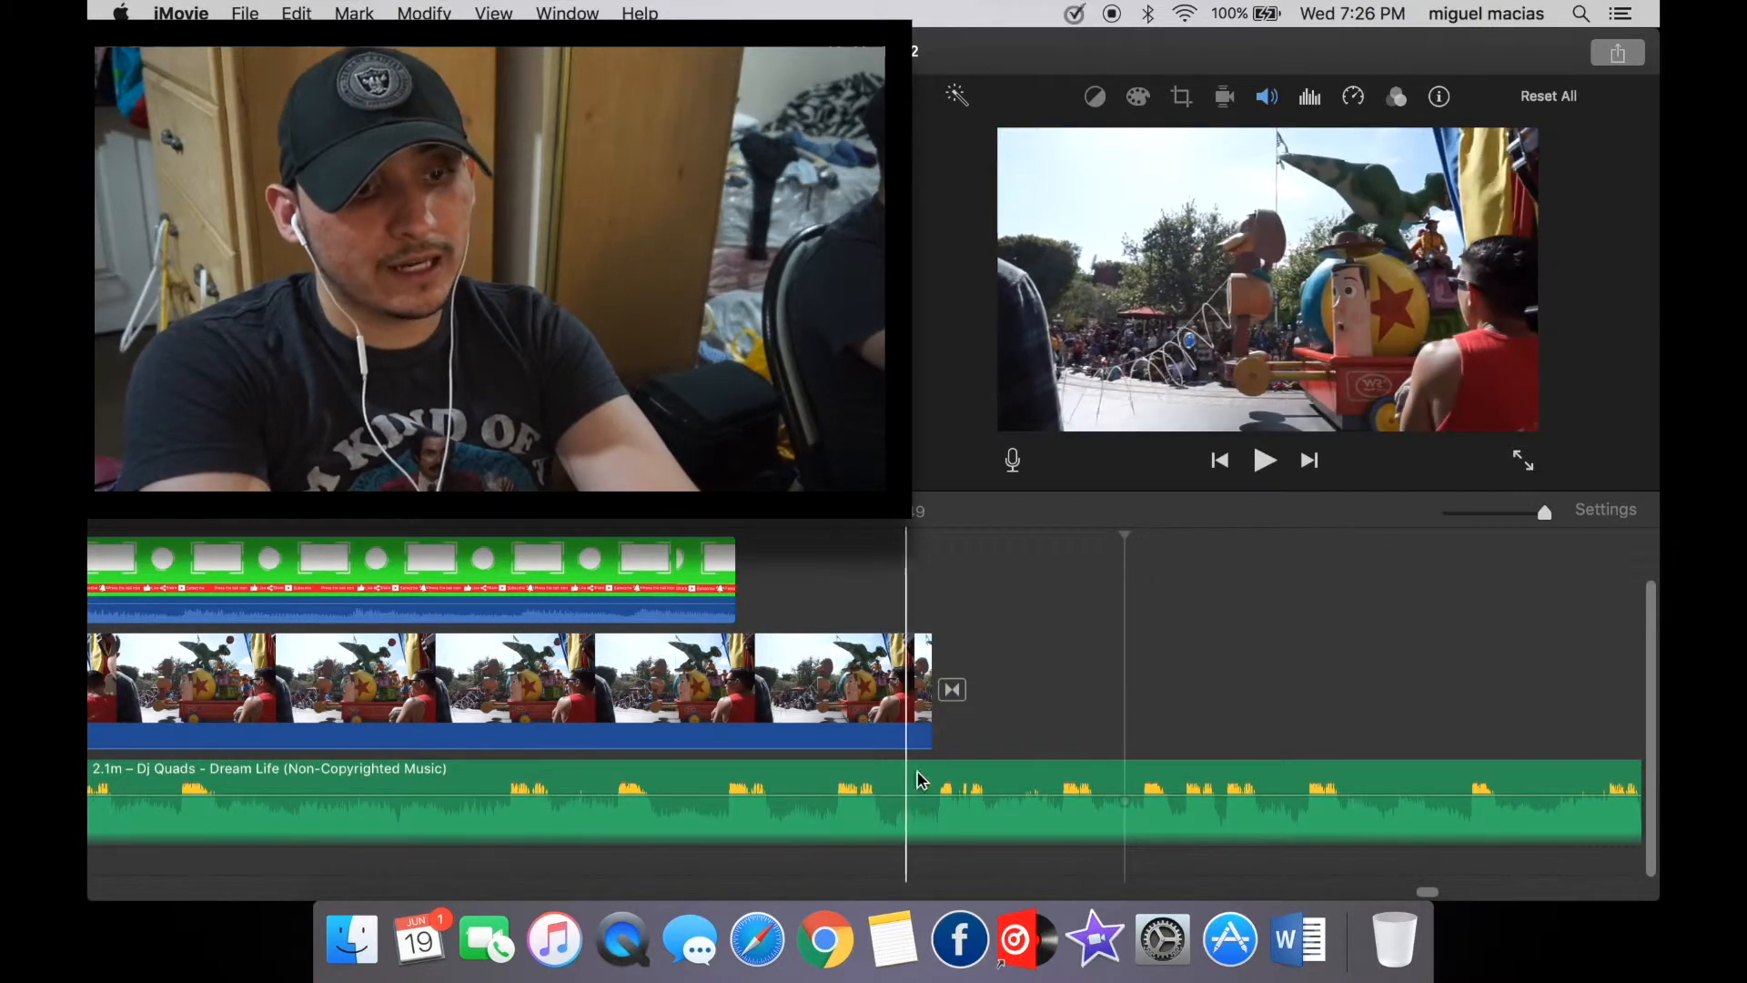
{"action": "left_click", "coordinate": [1126, 825]}
{"action": "scroll", "coordinate": [1126, 823], "scroll_direction": "right", "scroll_amount": 4}
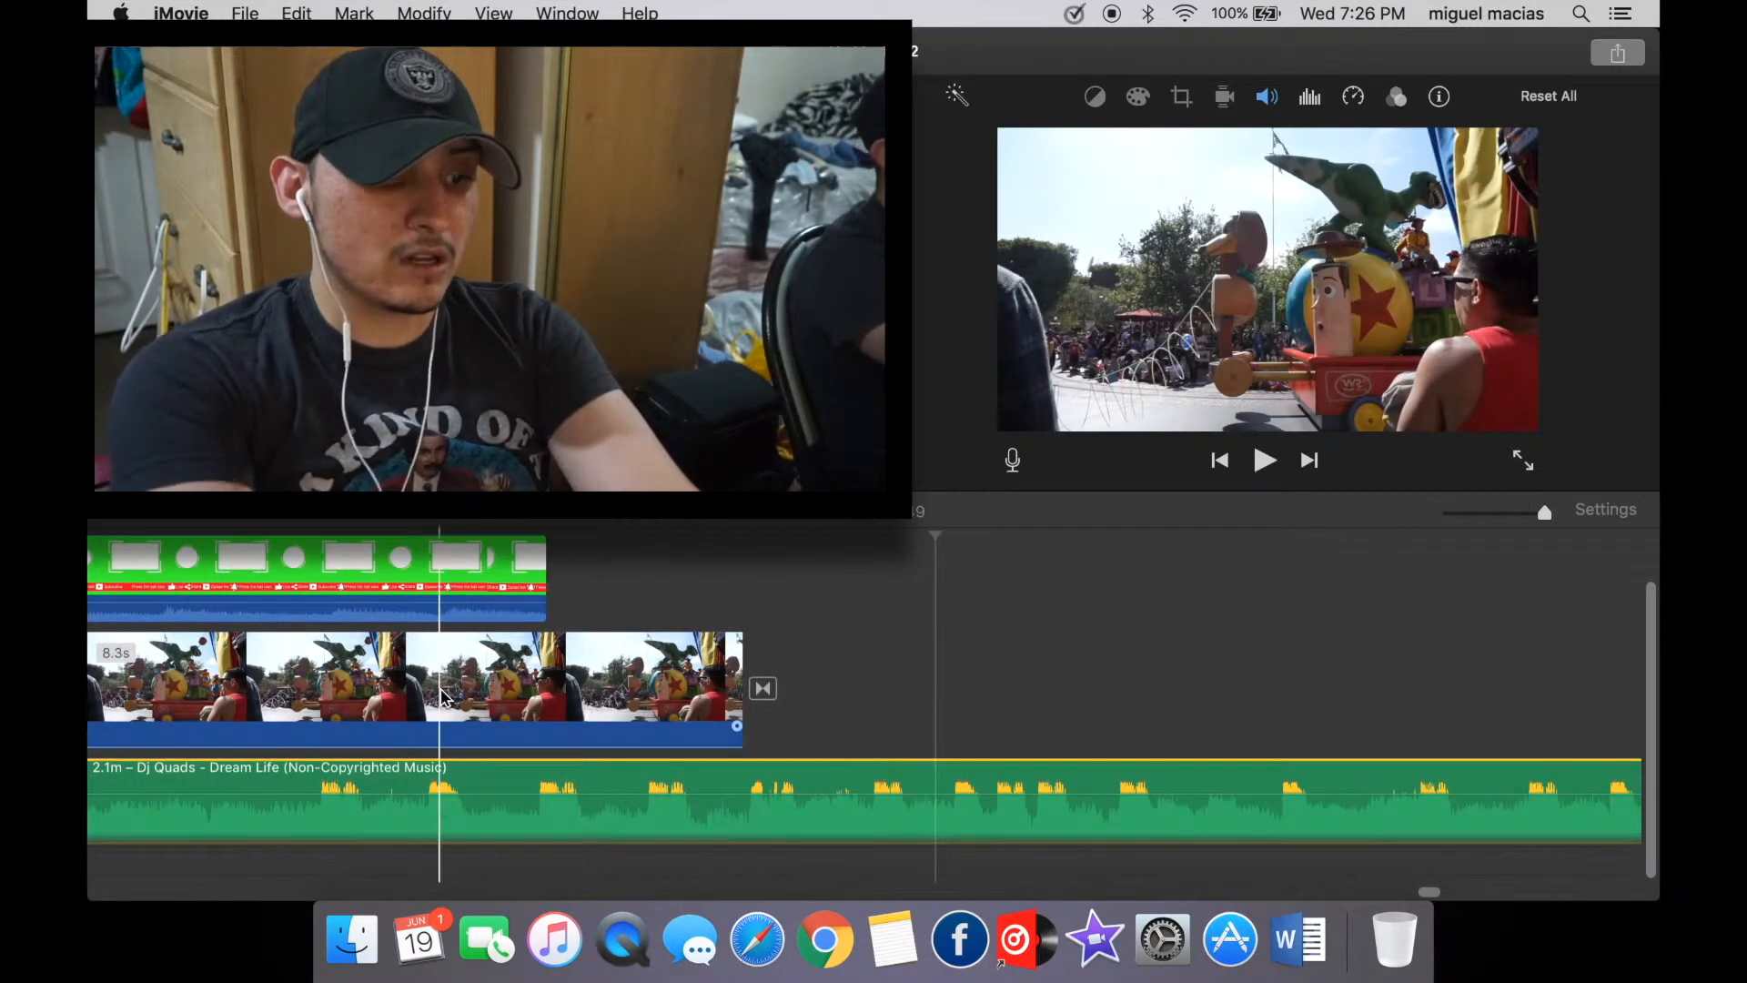
{"action": "key", "text": "space"}
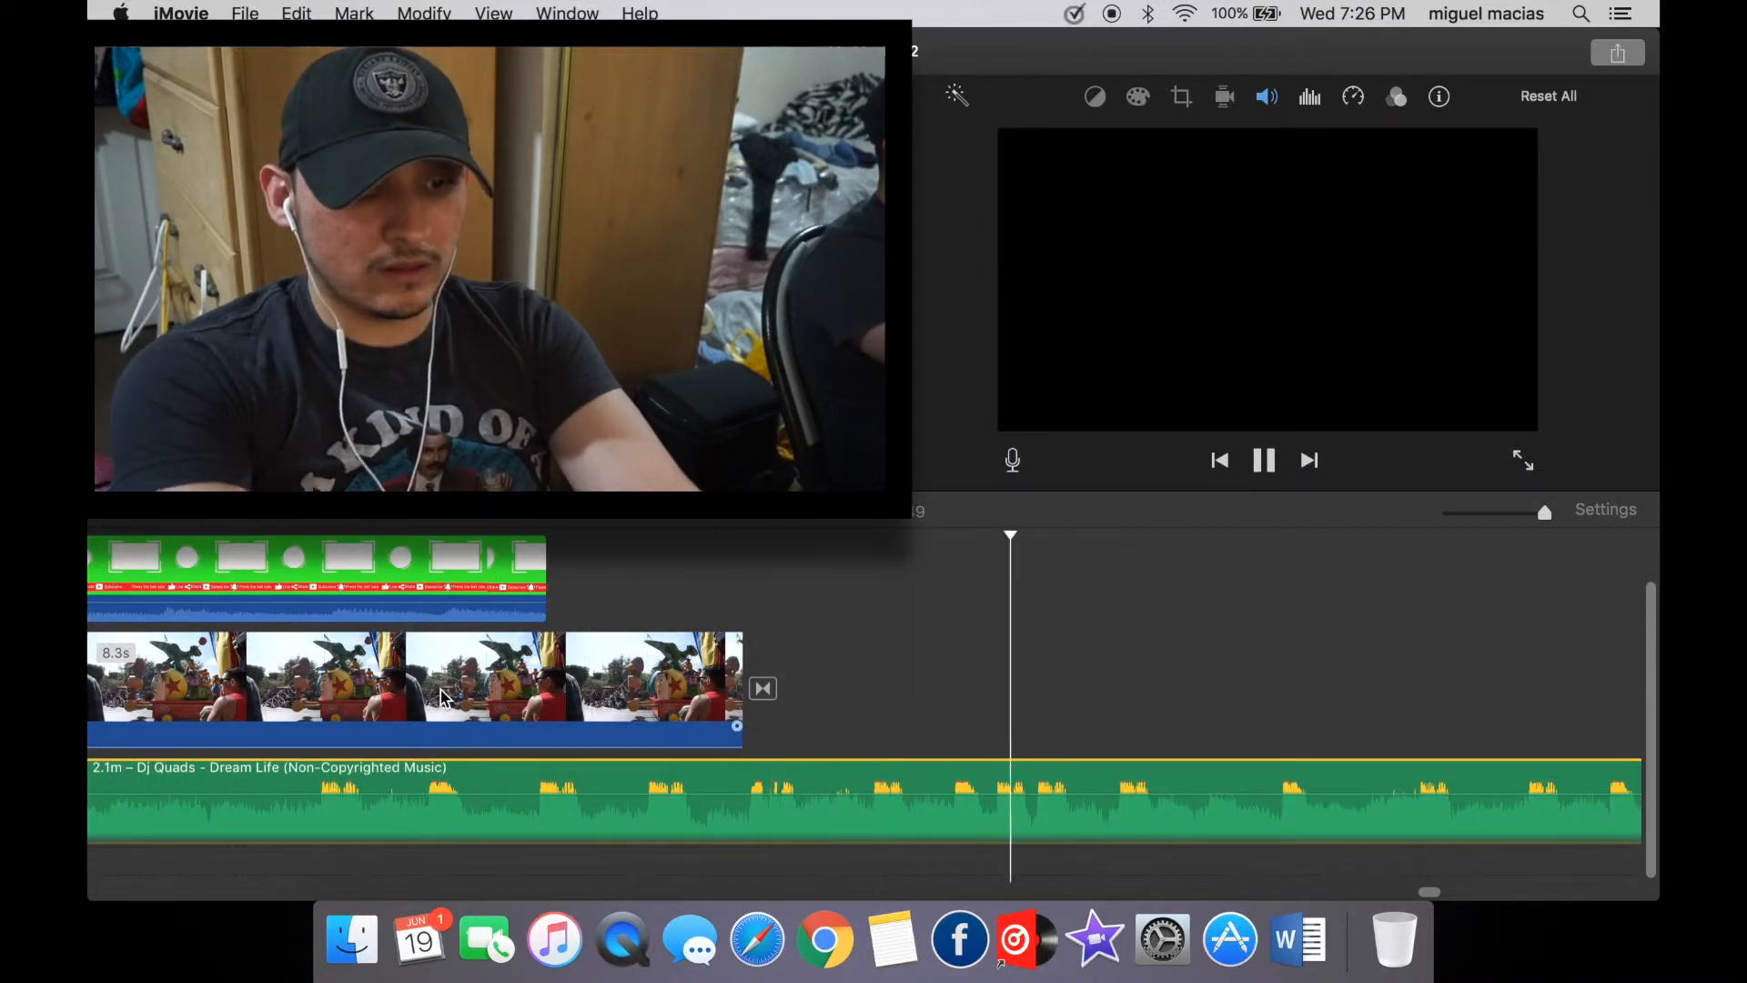
{"action": "key", "text": "space"}
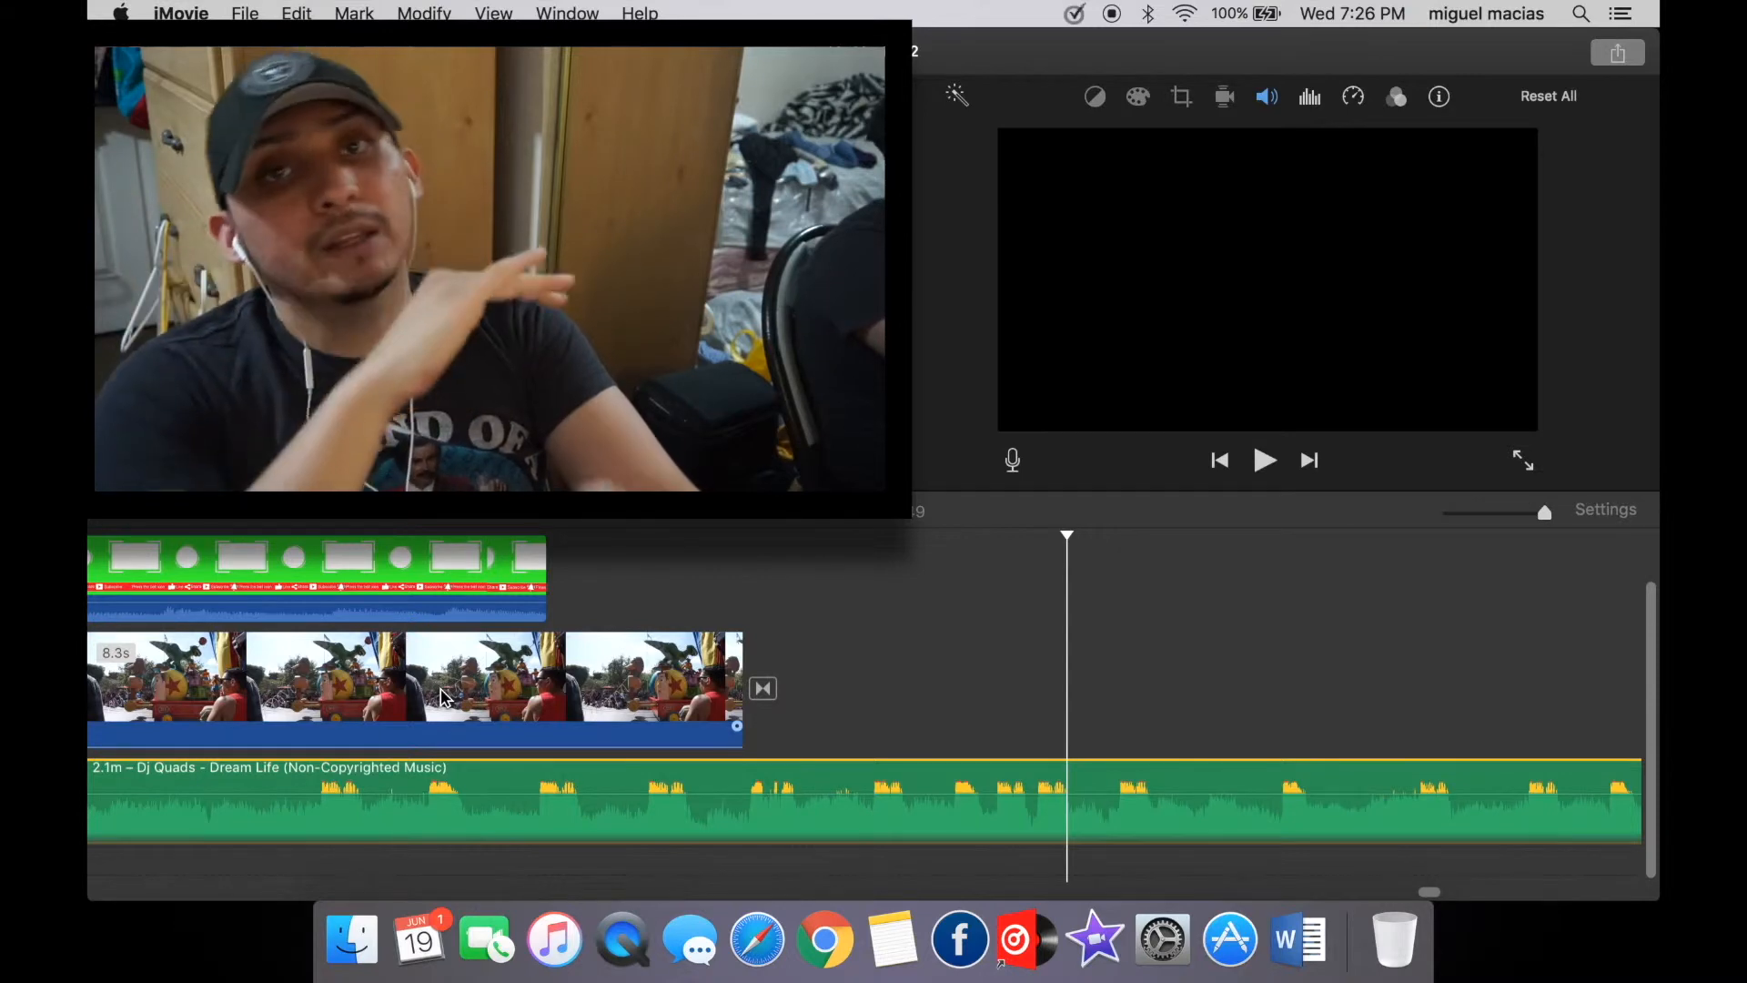
Cut the Dream Life track off a little past the end of the footage and add a fade-out to its end.
{"action": "right_click", "coordinate": [1071, 824]}
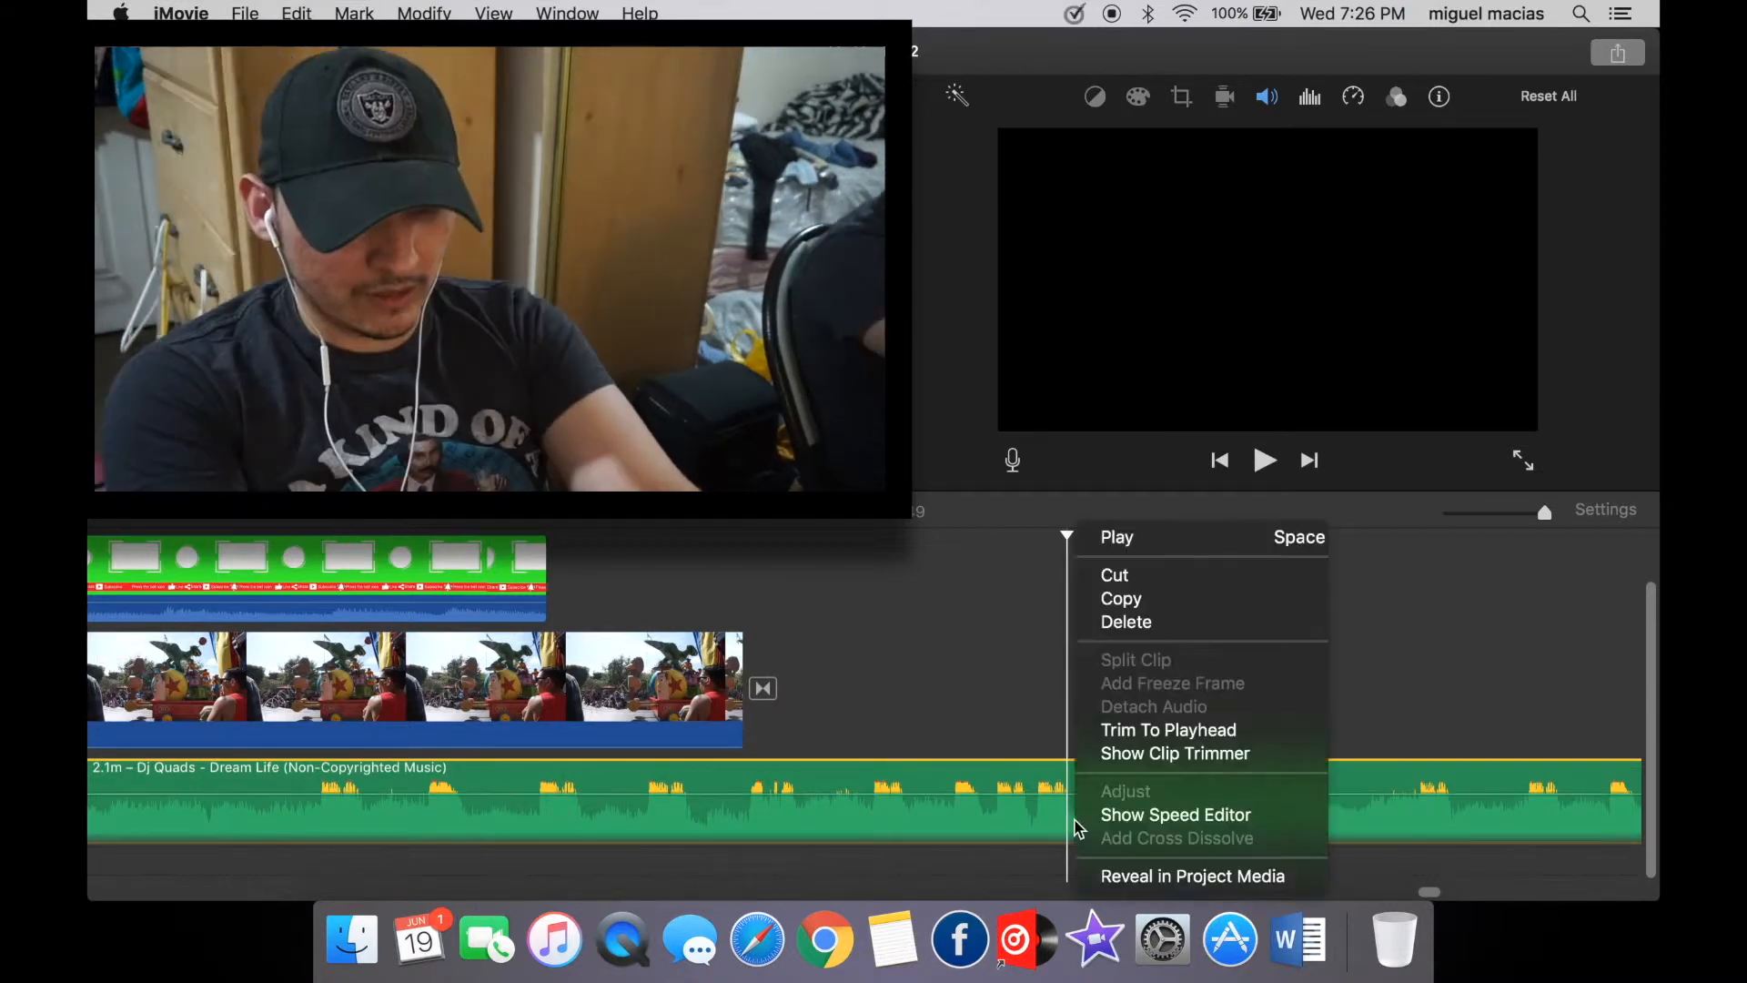
{"action": "left_click", "coordinate": [1121, 730]}
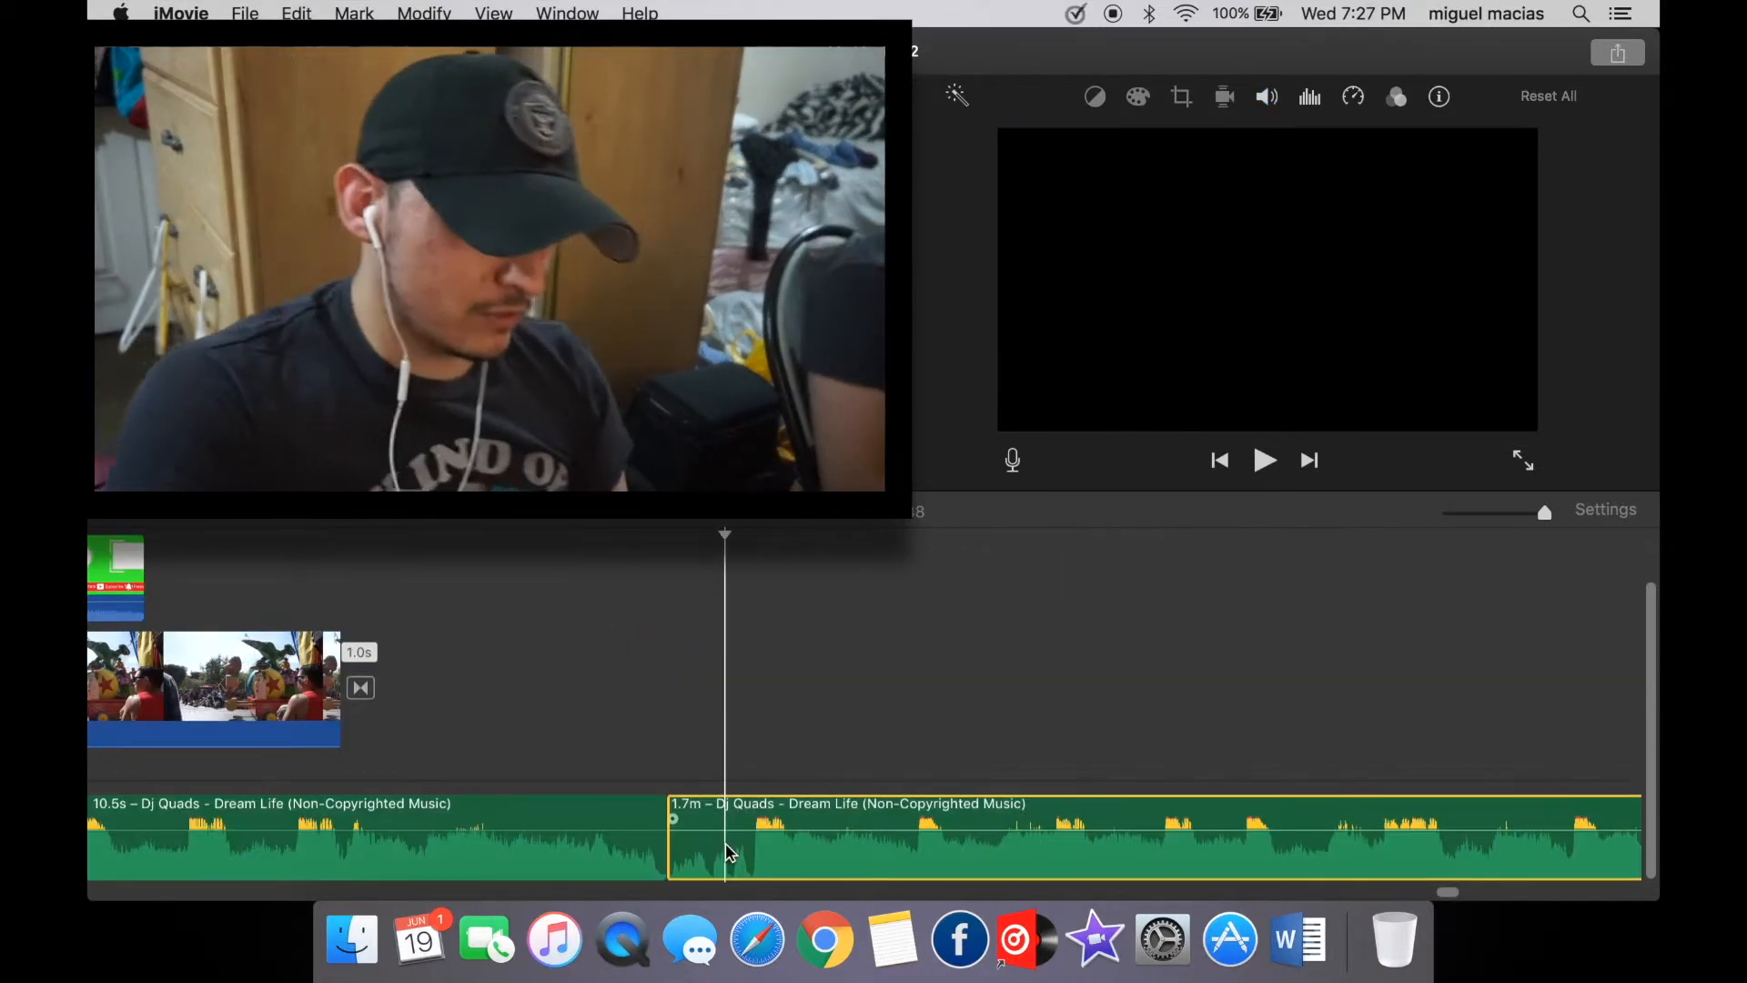
{"action": "key", "text": "Delete"}
{"action": "scroll", "coordinate": [728, 853], "scroll_direction": "left", "scroll_amount": 5}
{"action": "left_click_drag", "start_coordinate": [1104, 819], "coordinate": [983, 819]}
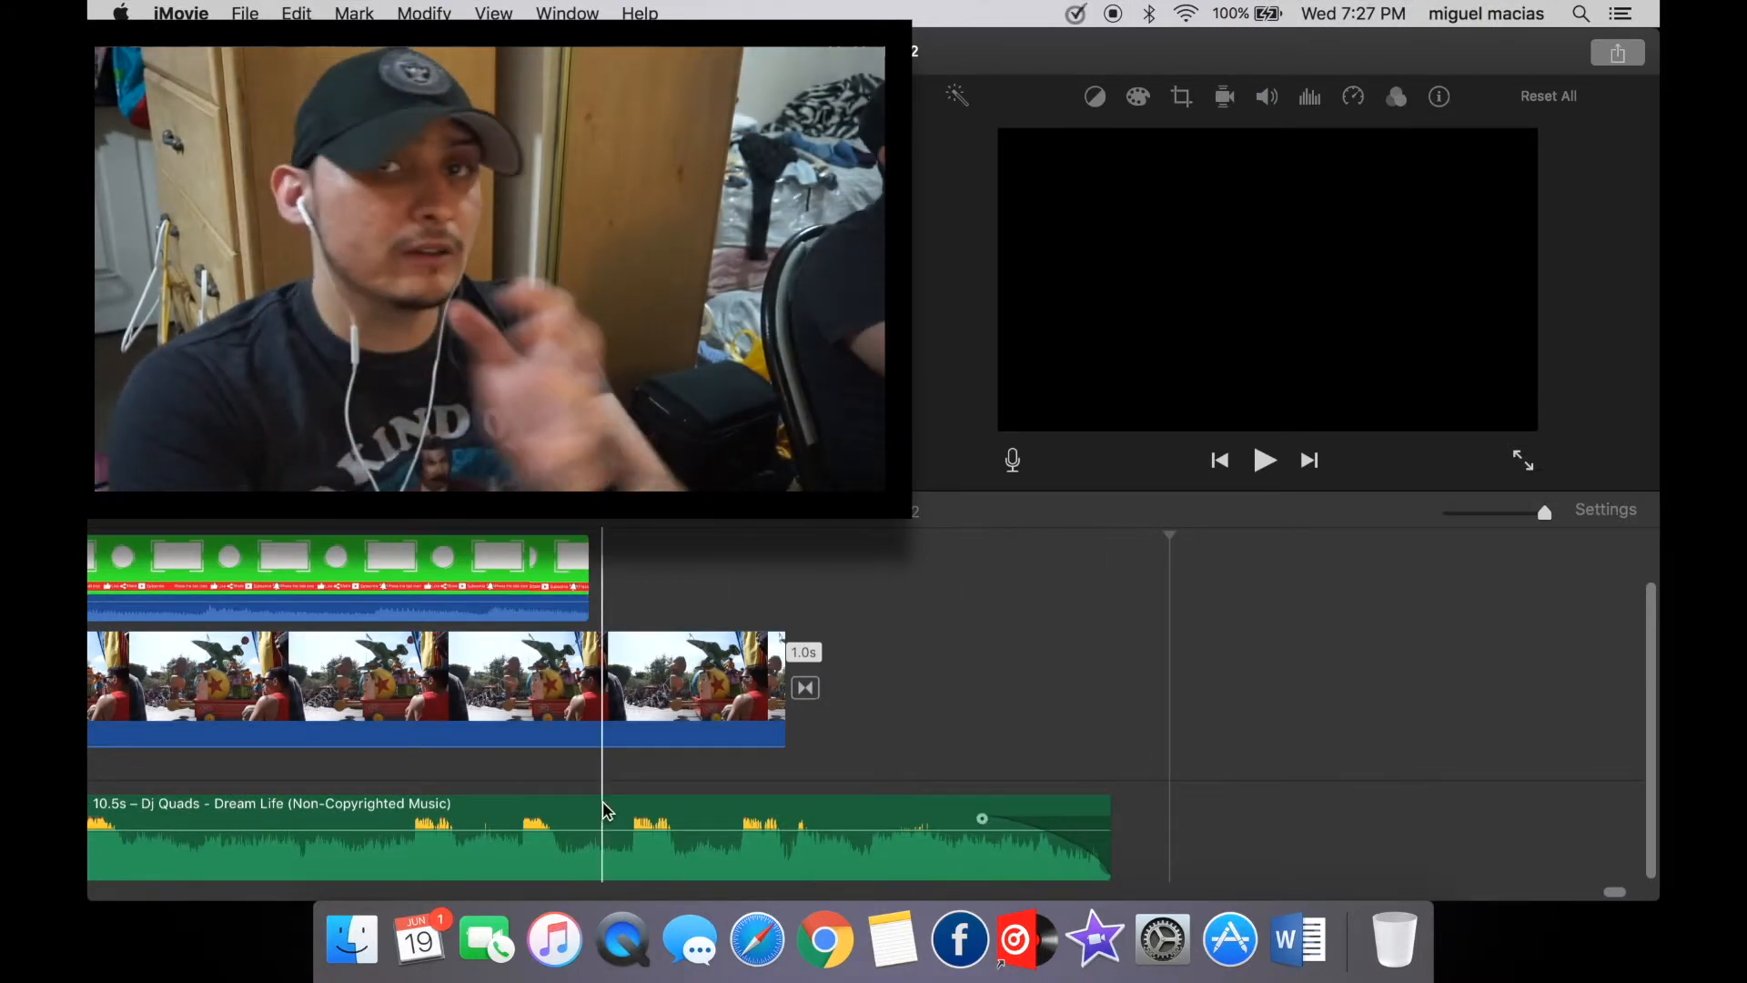
{"action": "key", "text": "space"}
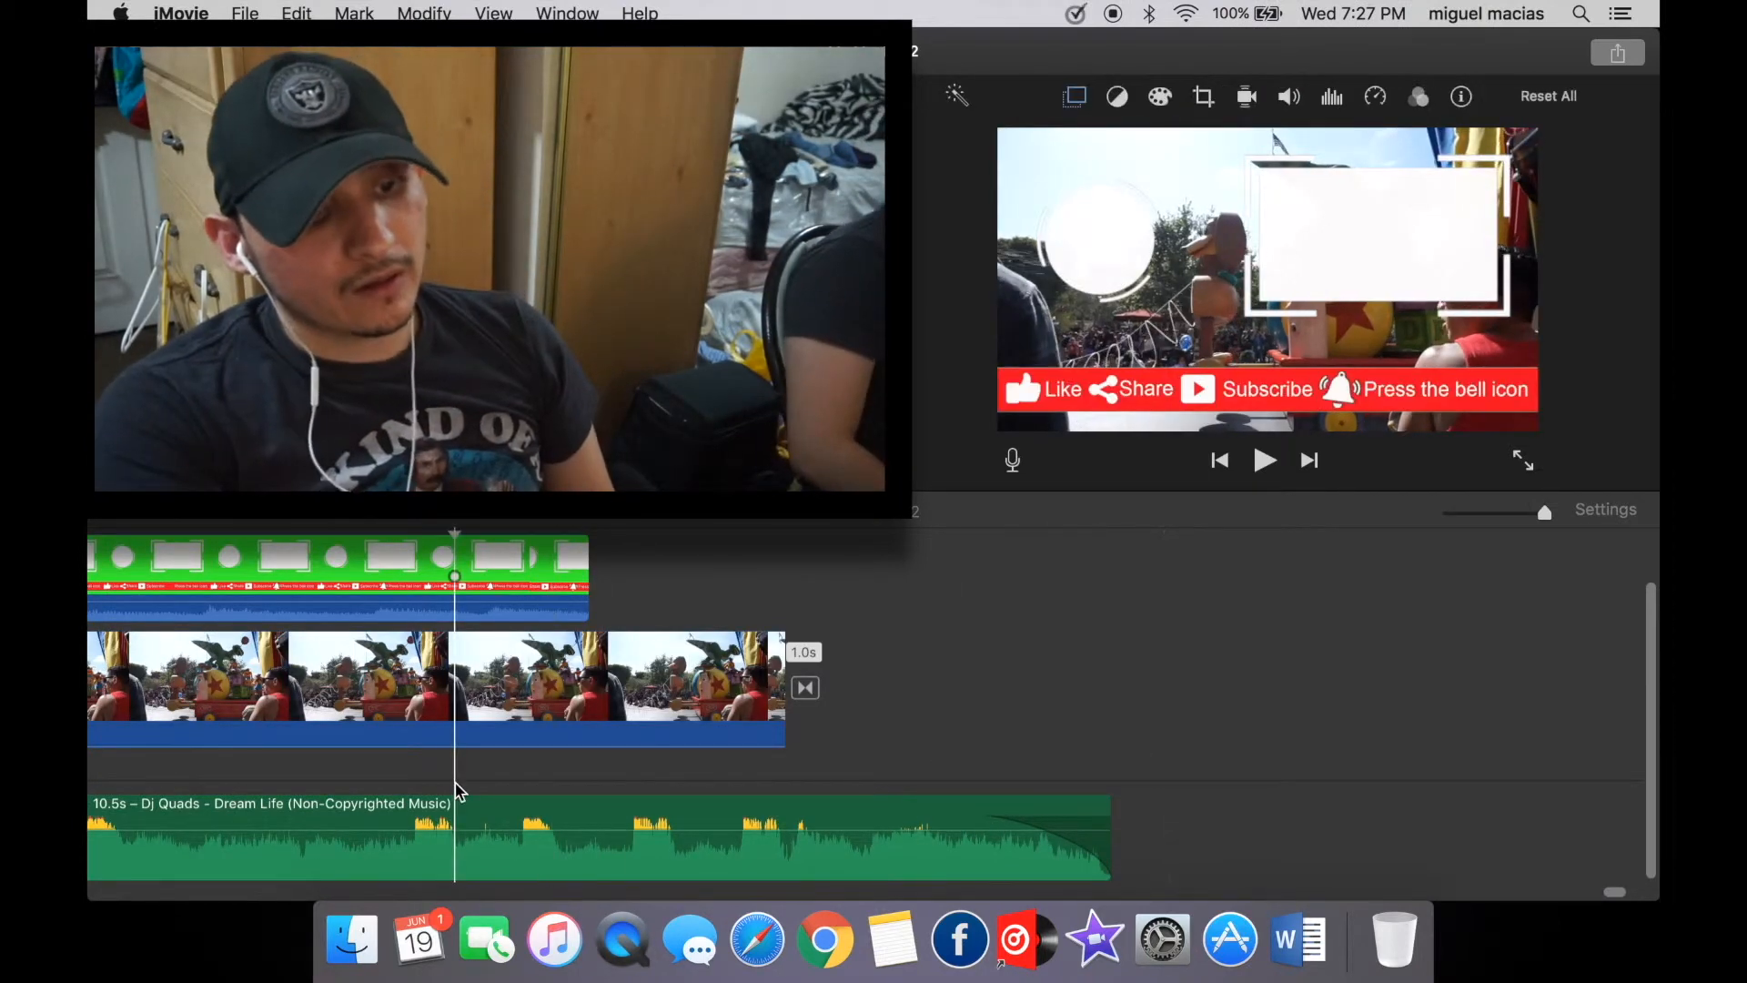